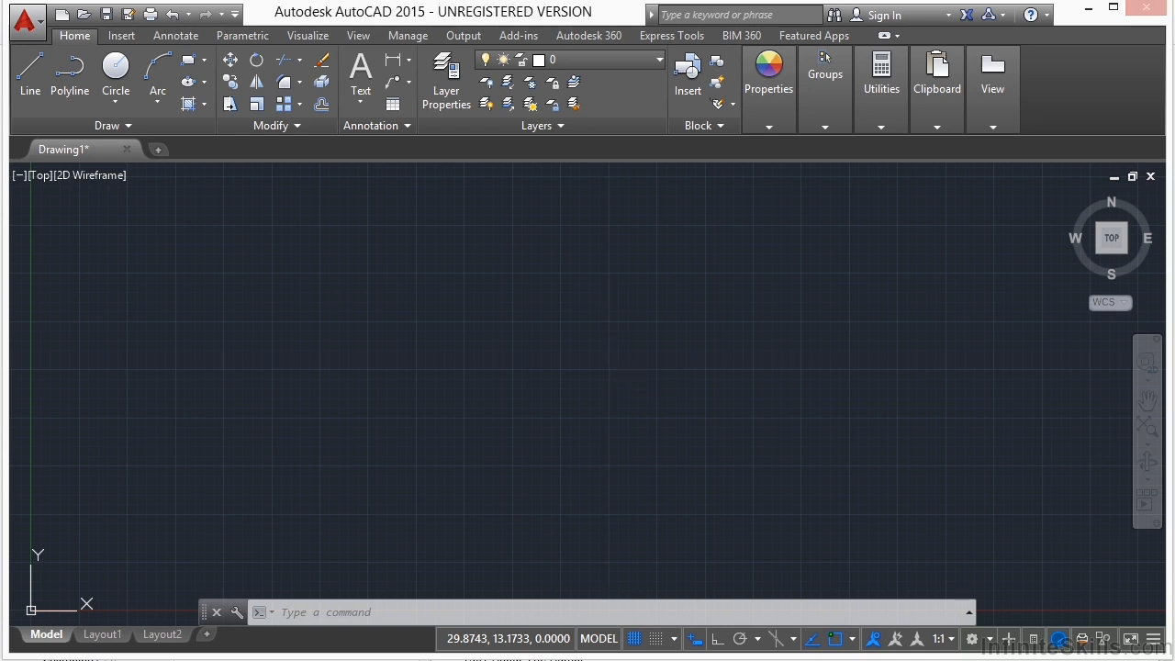
Step: Open the drawing Project_Template-Final-13.dwg from the 13 folder inside Projects
key(ctrl+o)
click(629, 140)
click(569, 279)
double_click(474, 371)
click(496, 292)
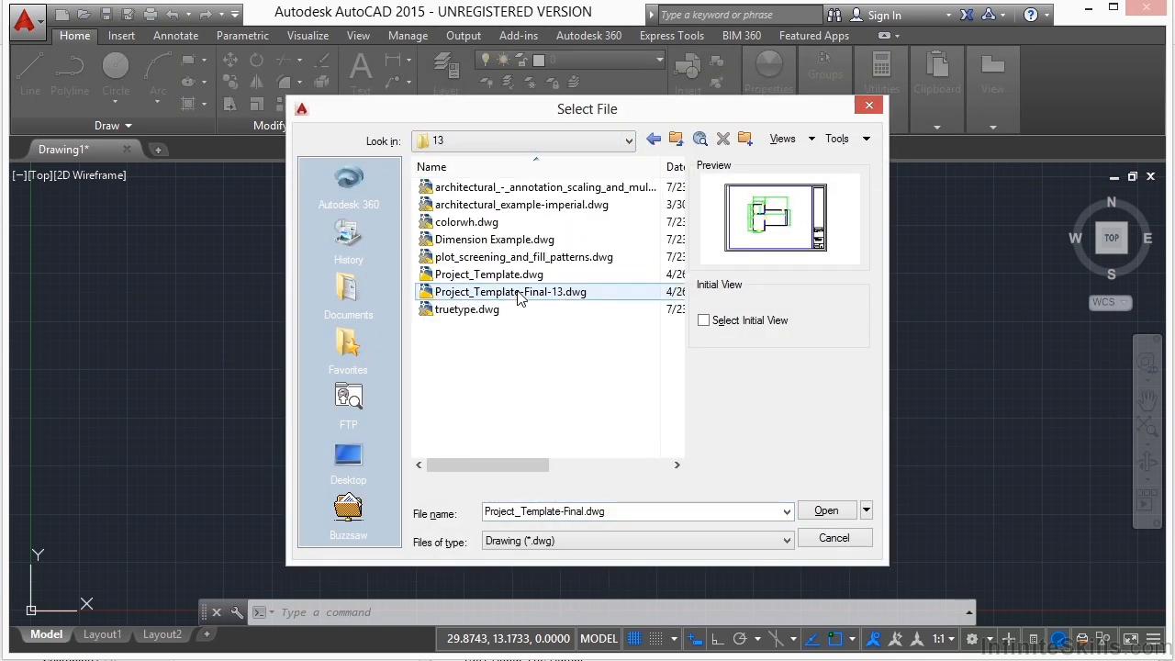
click(824, 511)
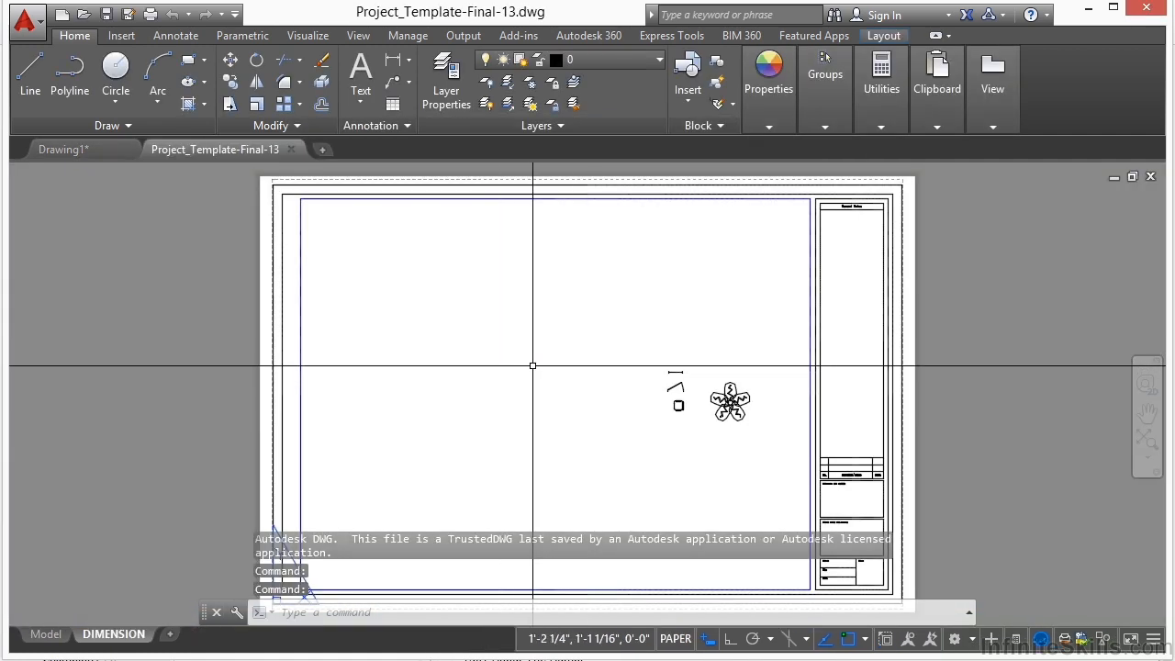
Step: Save the drawing as Project_Template.dwg in the 14 project folder, replacing the existing file
text(saveas)
key(Return)
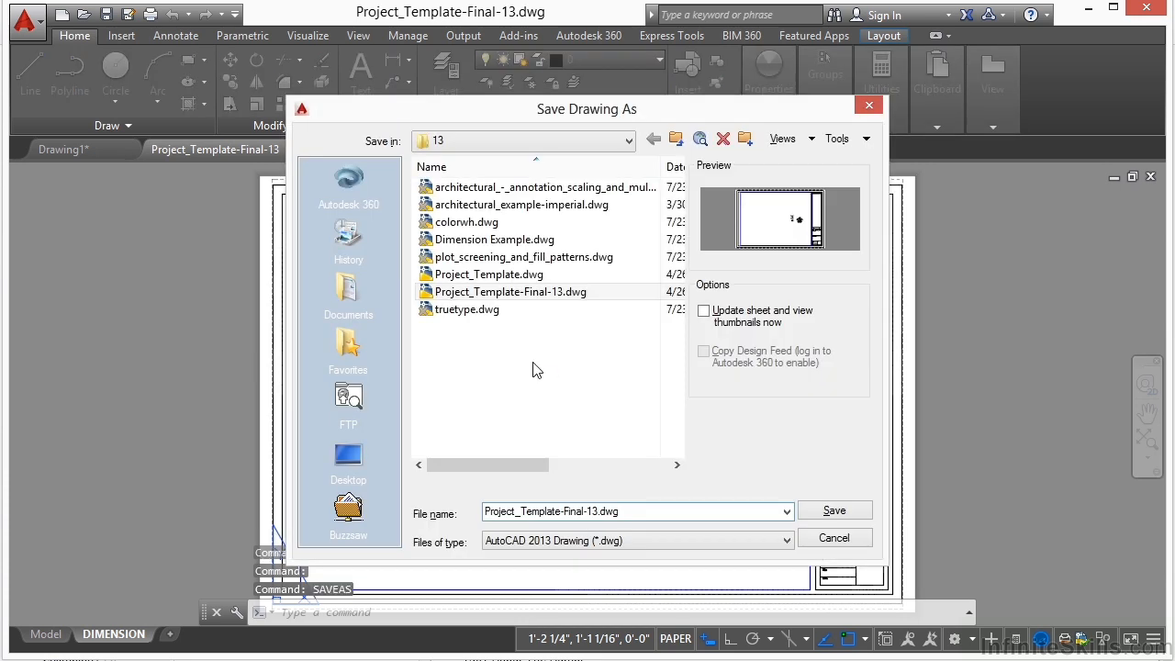
click(628, 141)
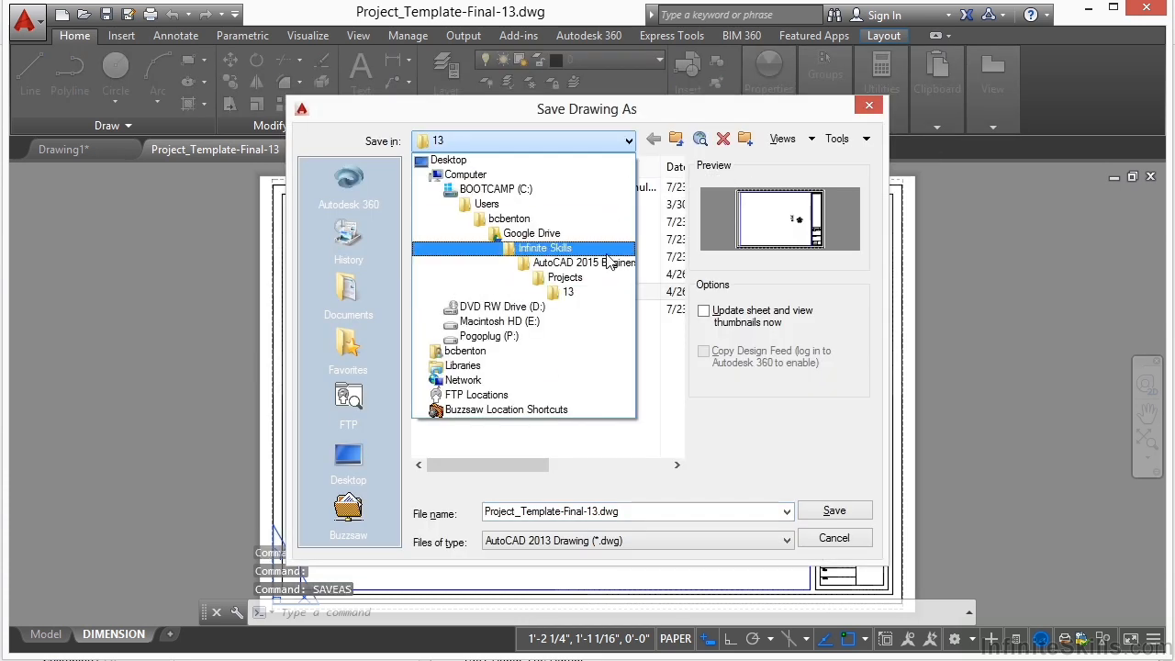
click(576, 286)
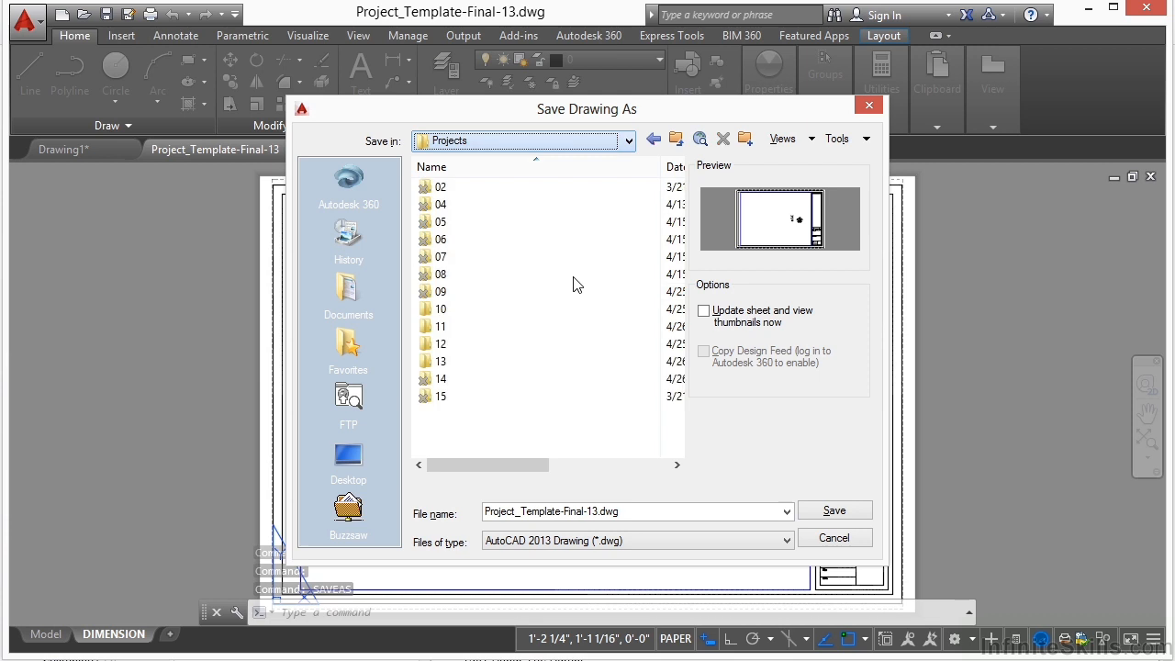
double_click(469, 378)
double_click(489, 186)
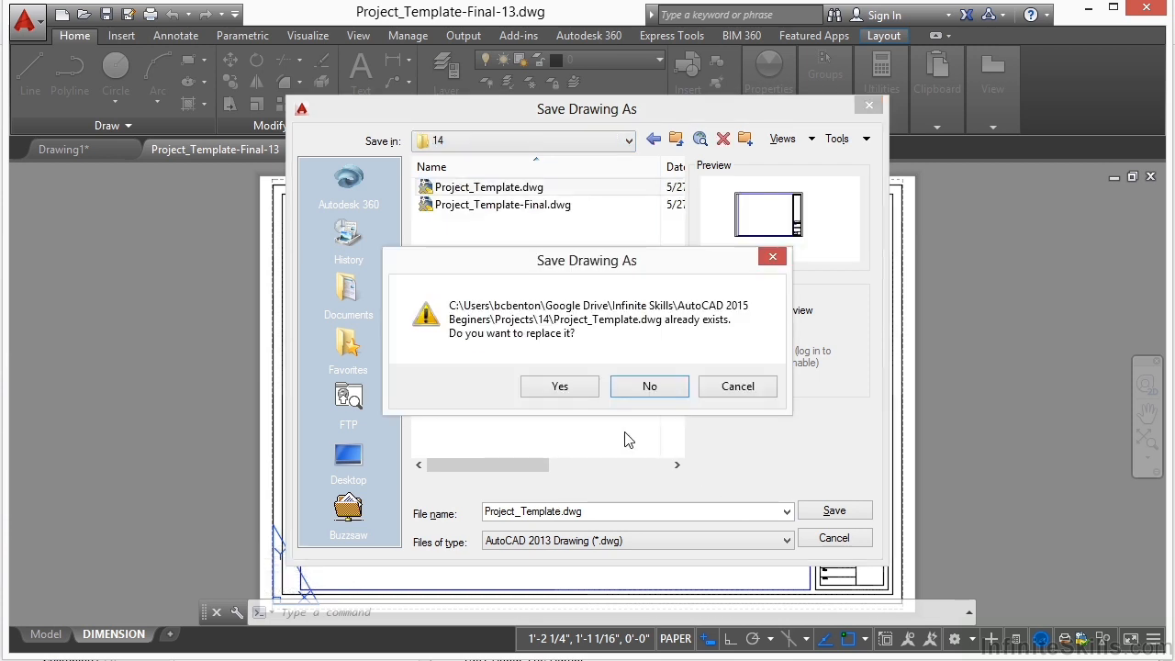
click(567, 390)
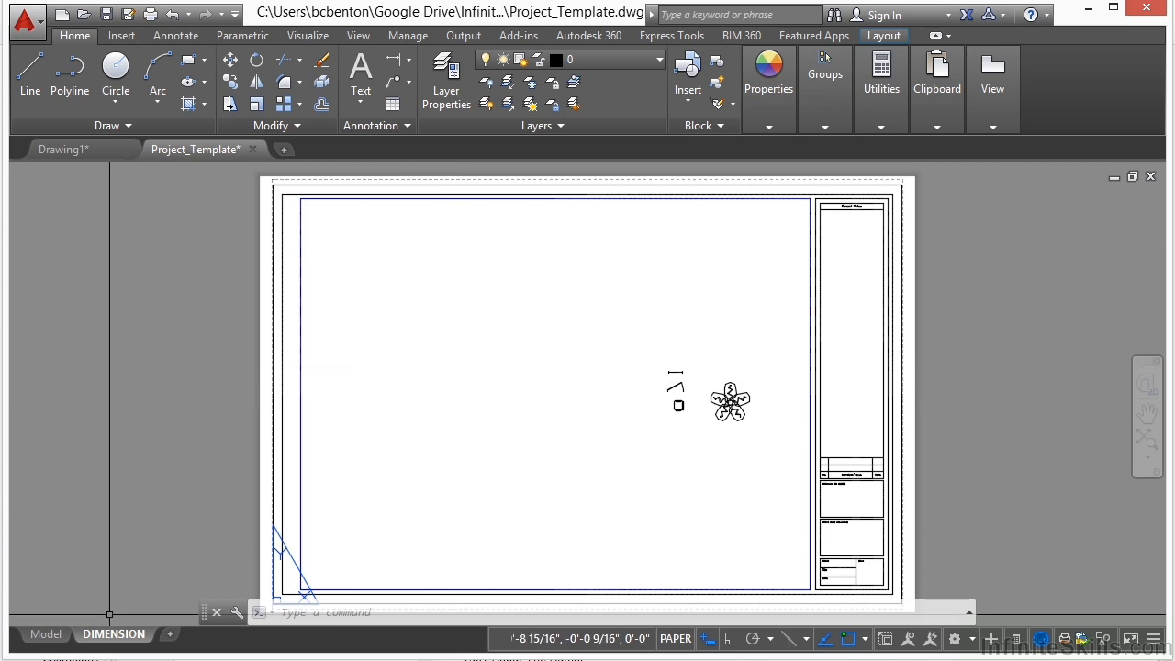
Step: Switch to model space and erase the window, door, chair and plant blocks
click(31, 640)
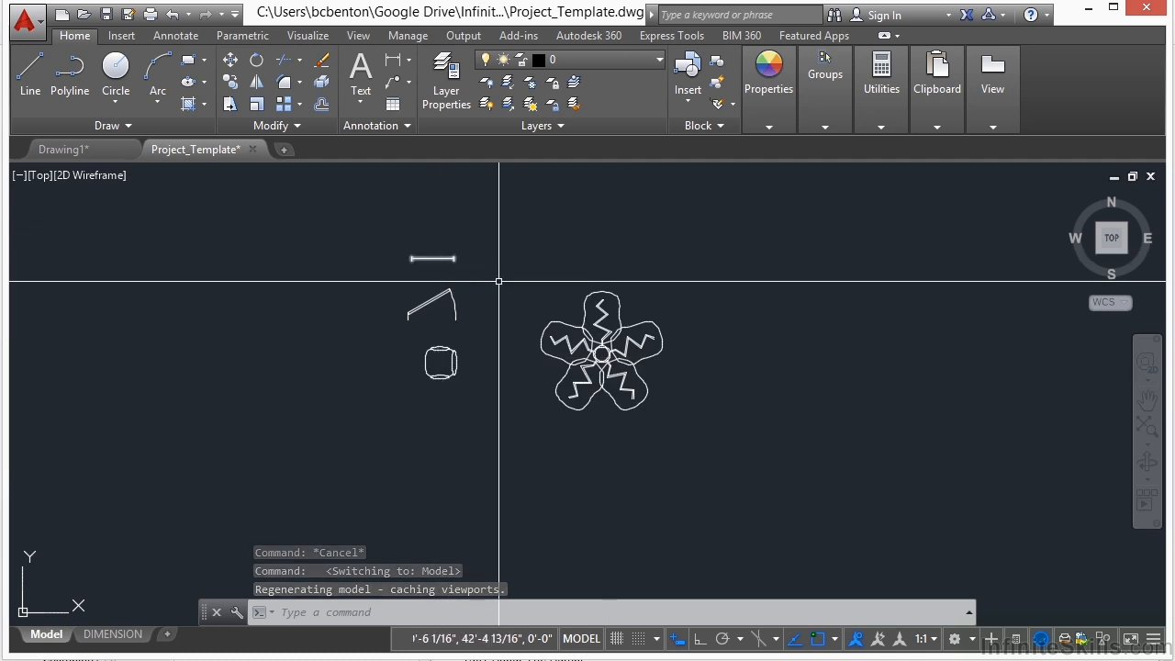
click(367, 223)
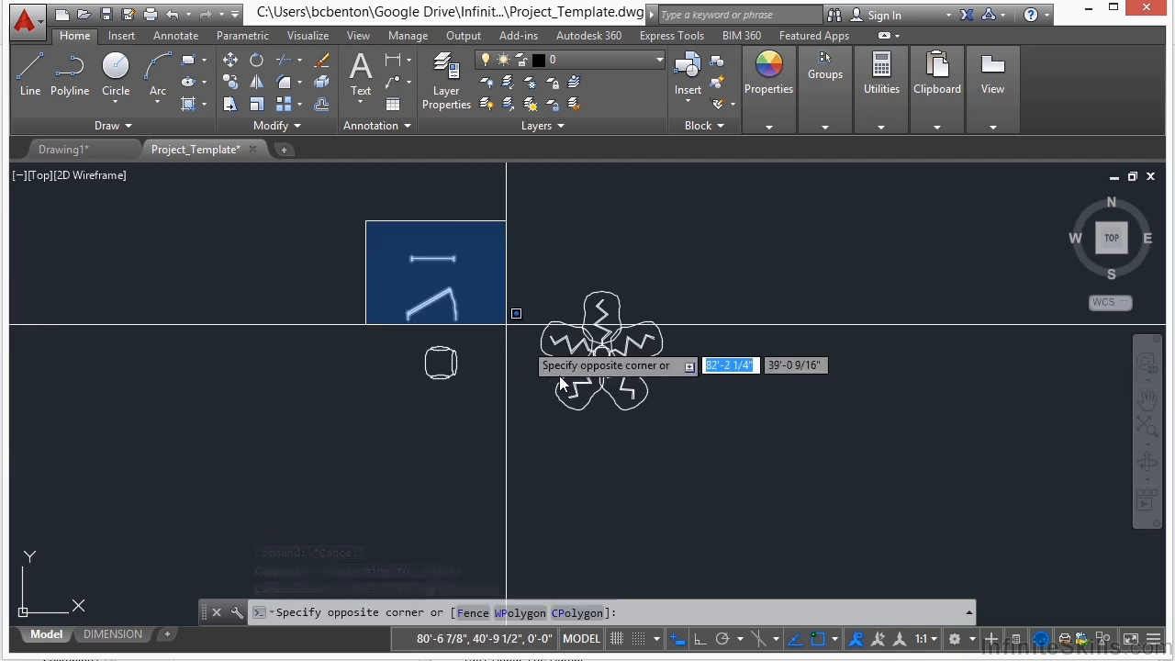
click(699, 418)
right_click(693, 402)
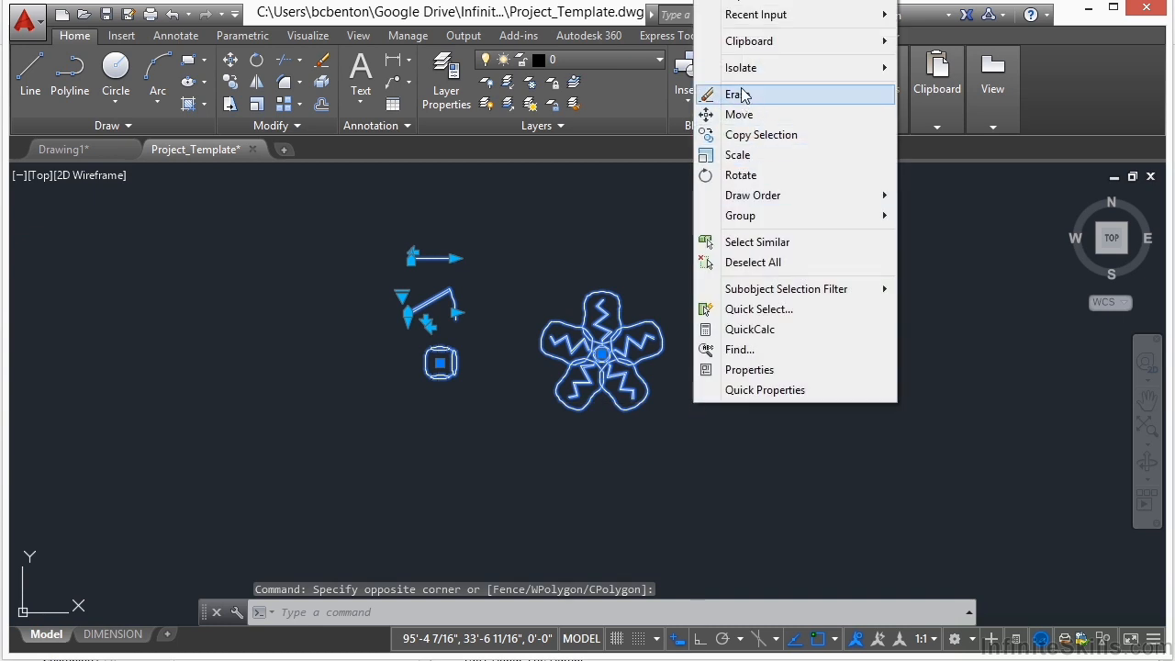
click(740, 94)
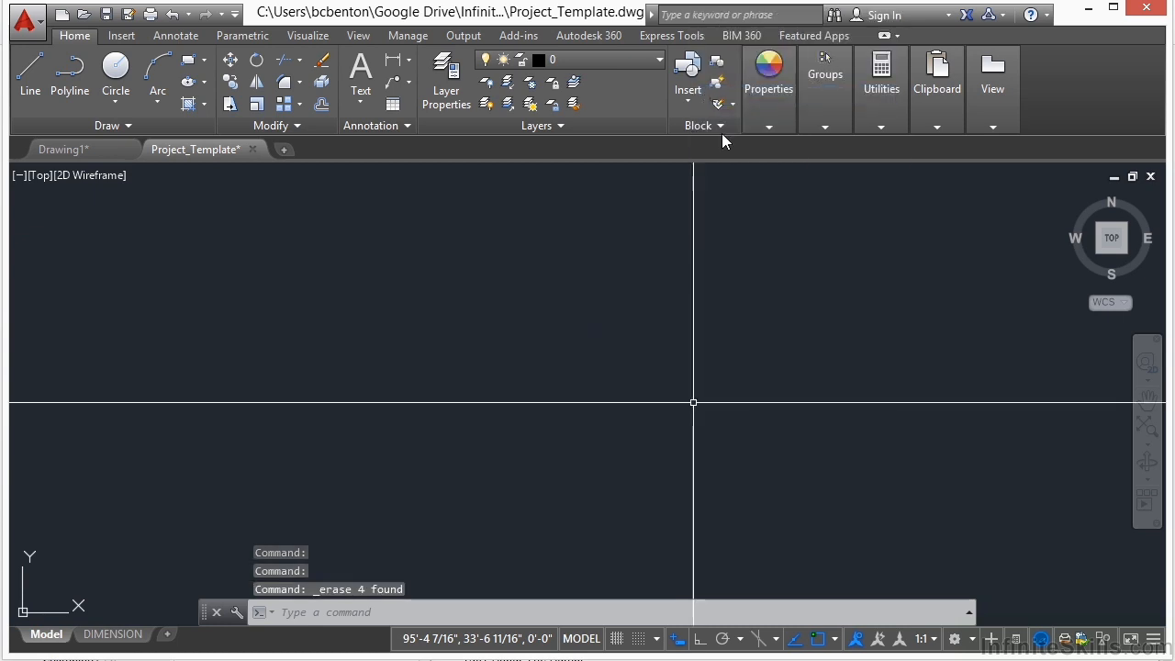
Step: Make Wall-Exterior the current layer and, with Ortho on, draw a 16'8" horizontal polyline as the upper wall
click(660, 64)
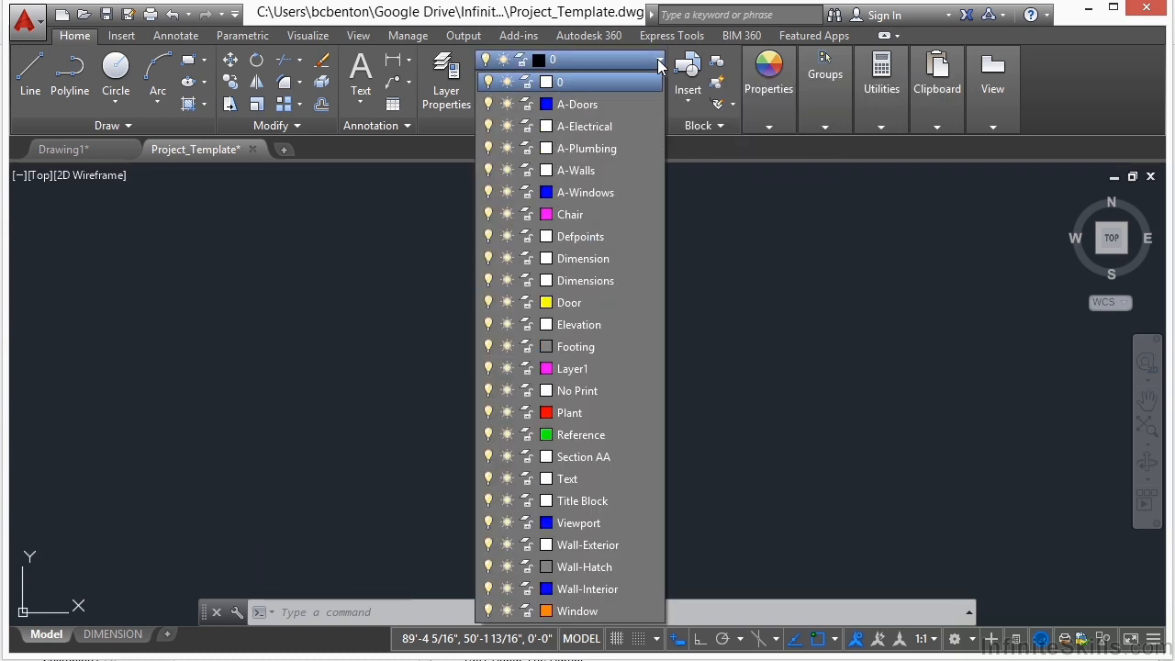
click(592, 544)
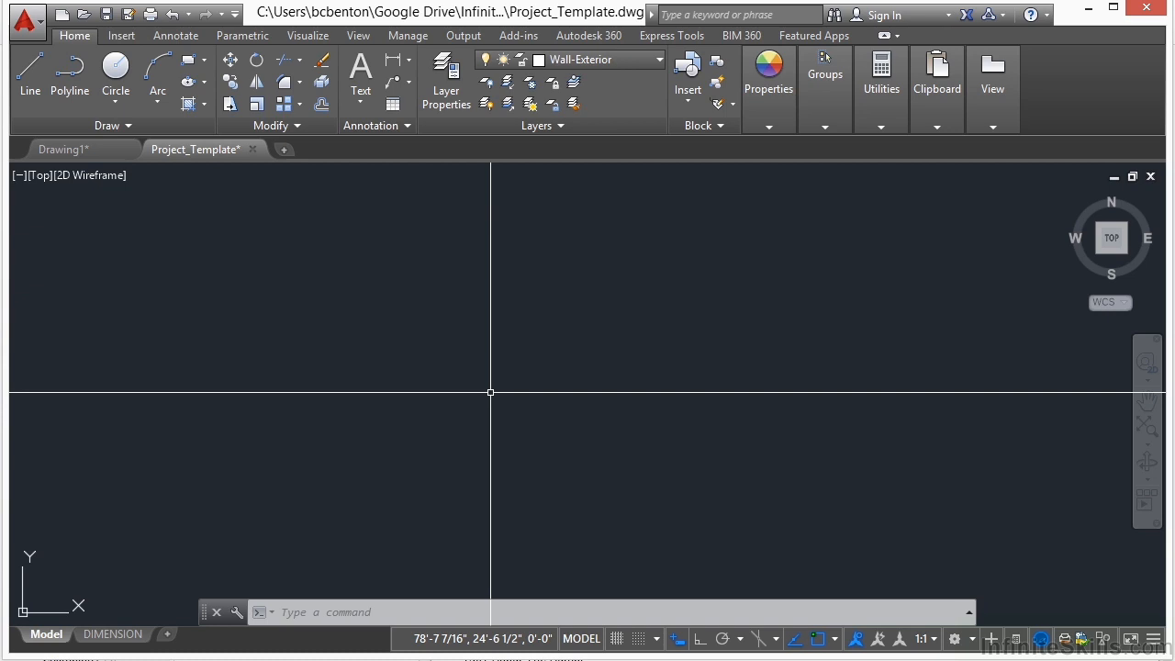
text(PL)
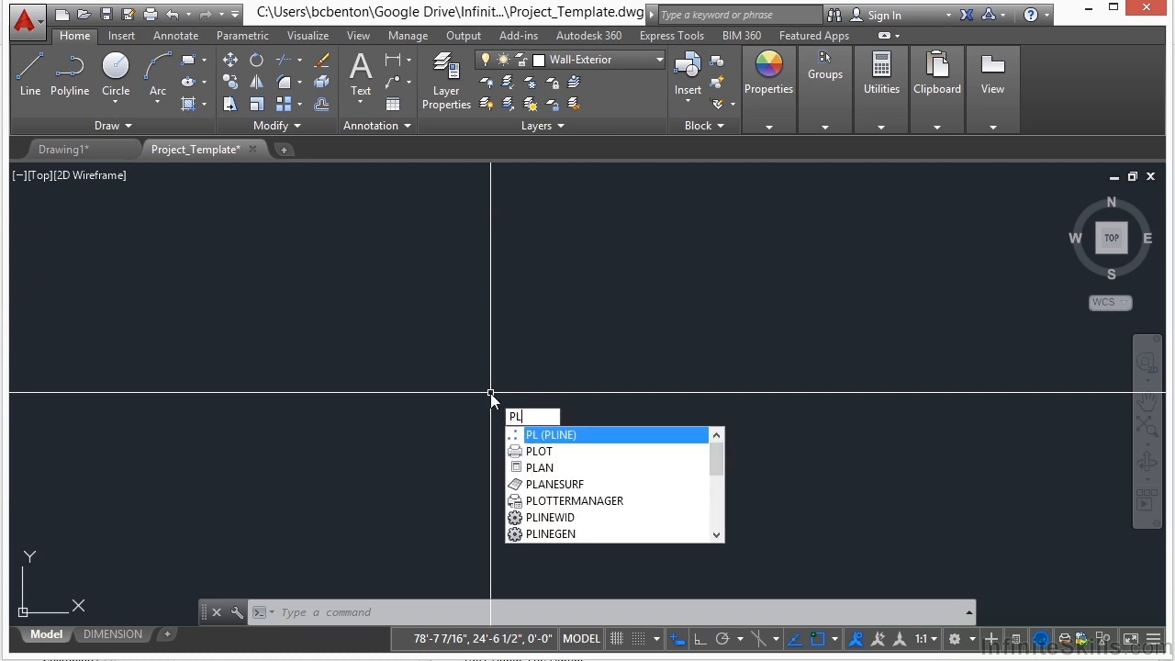
key(Return)
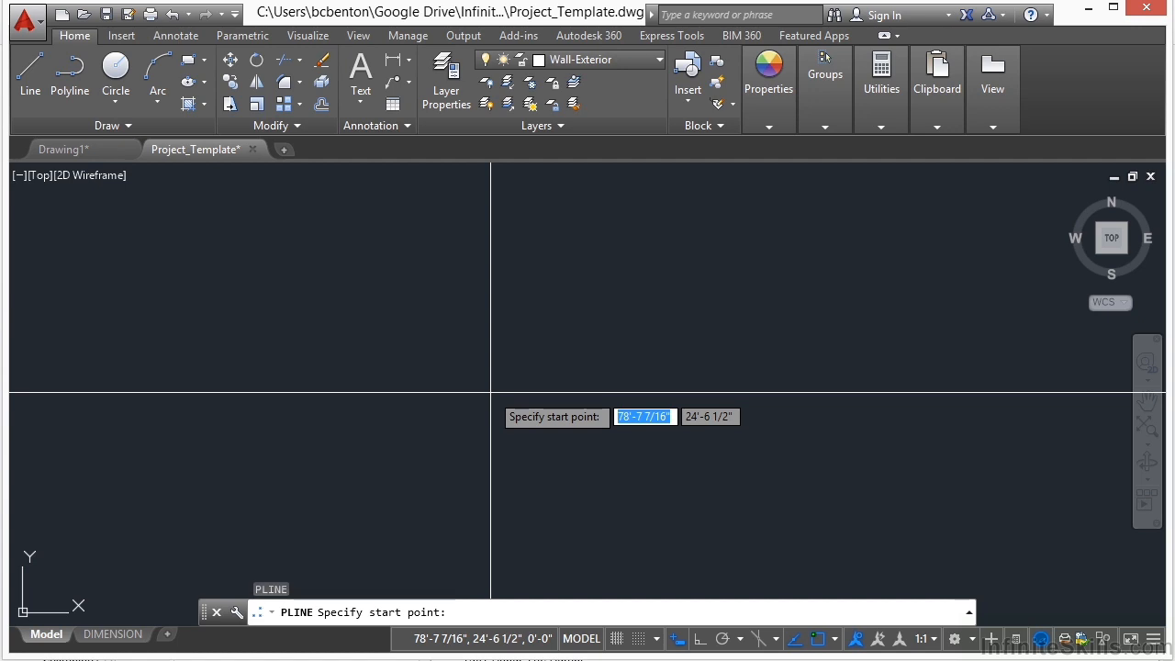
click(428, 250)
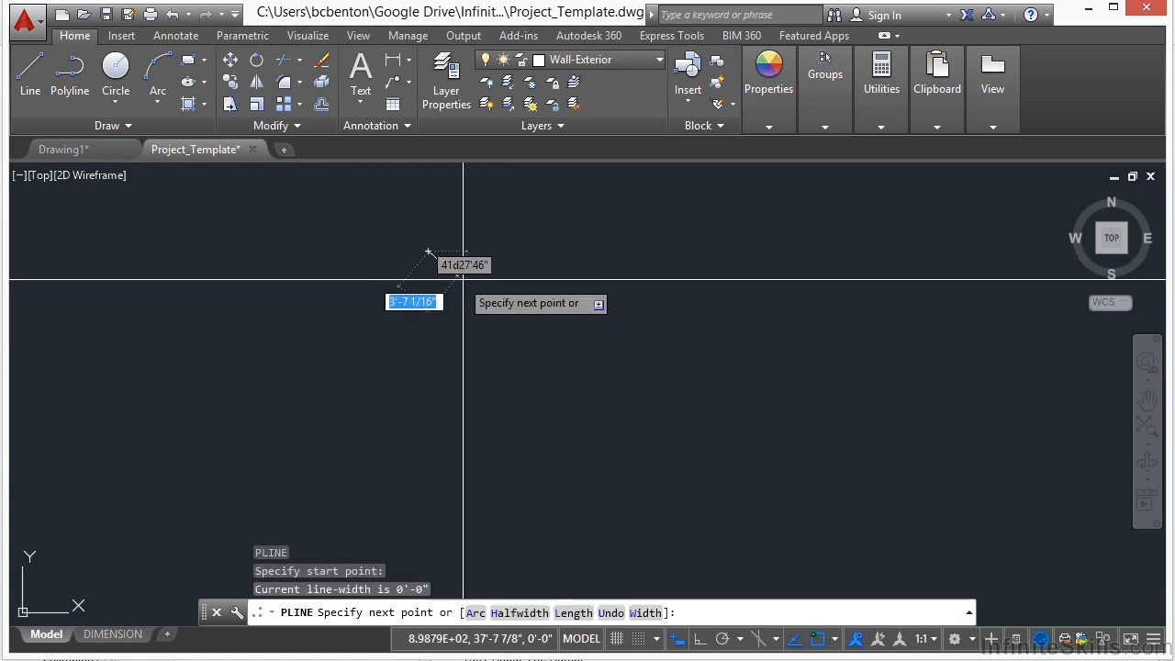
click(701, 640)
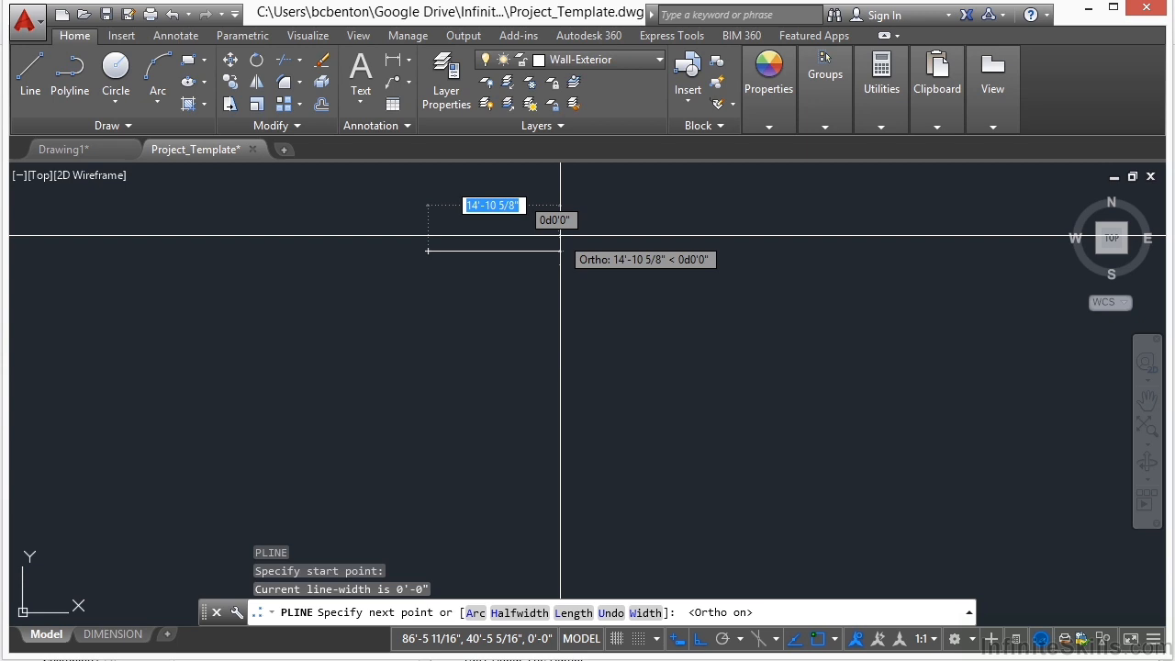
scroll(468, 236, up, 4)
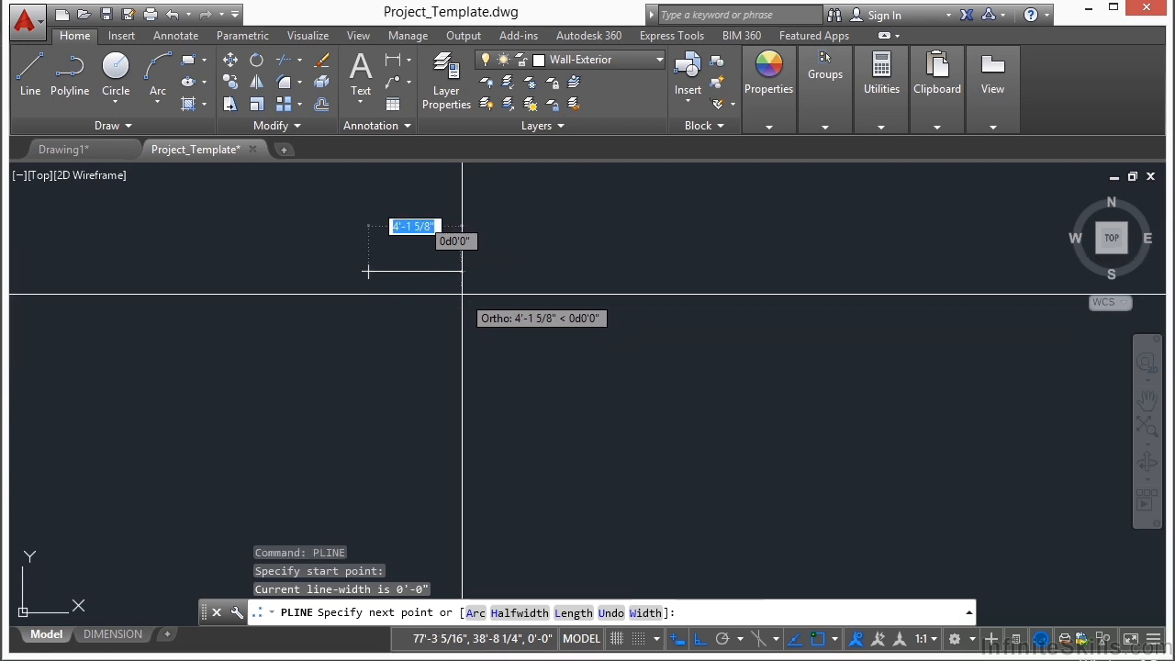
middle_drag(476, 291, 577, 294)
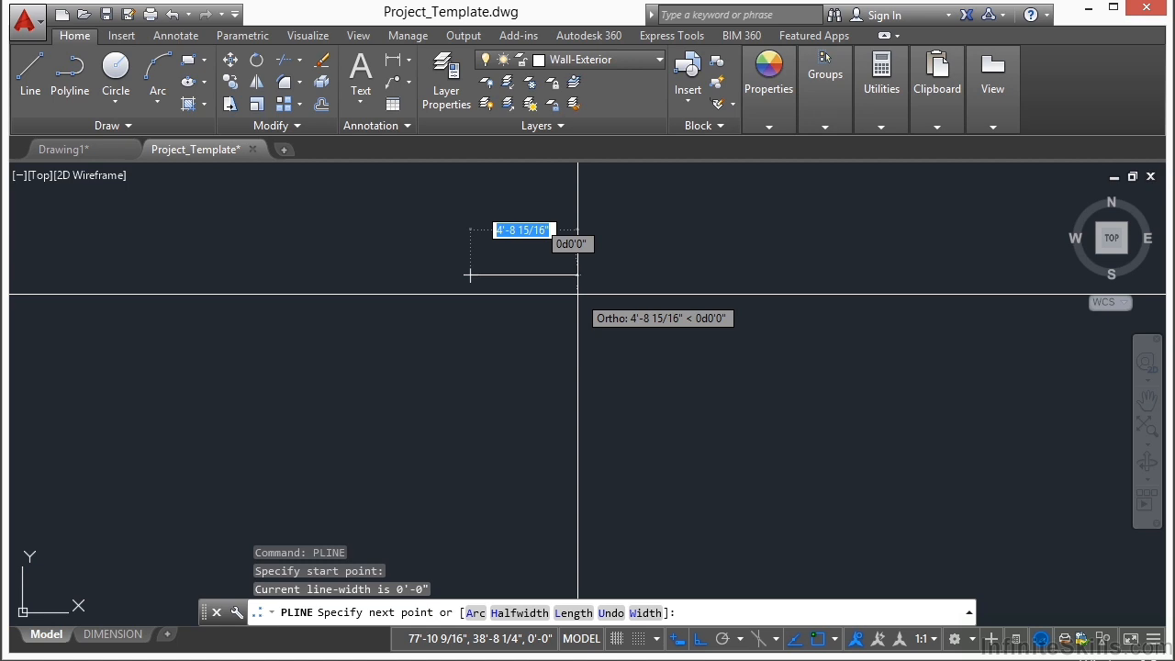
text(16'8)
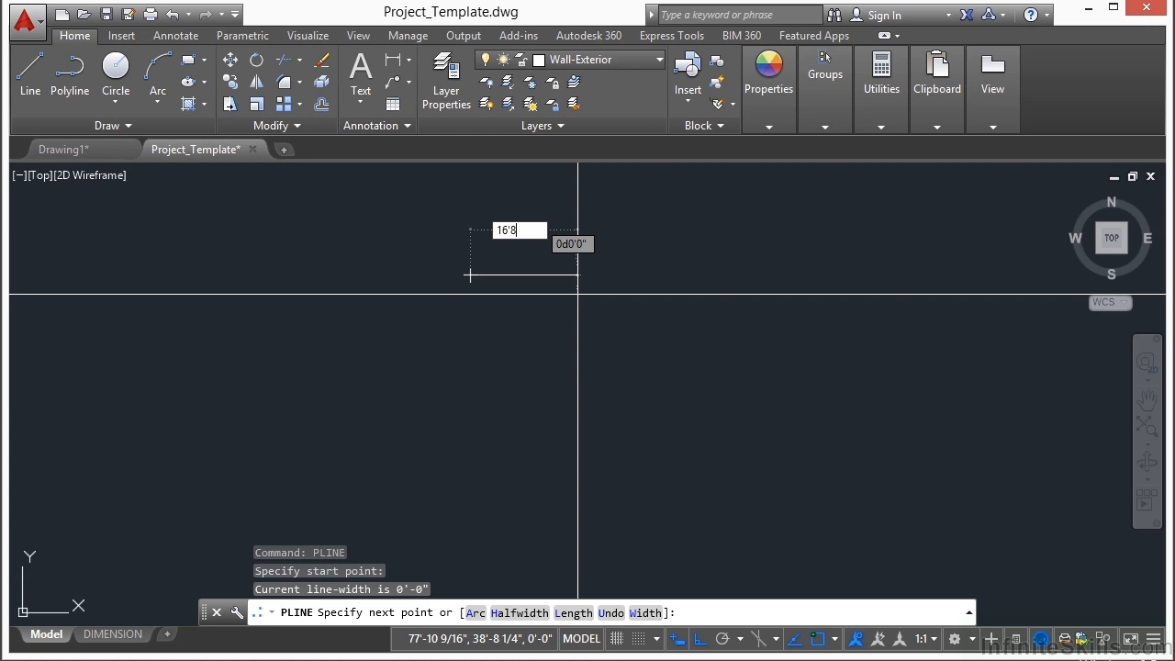
key(Return)
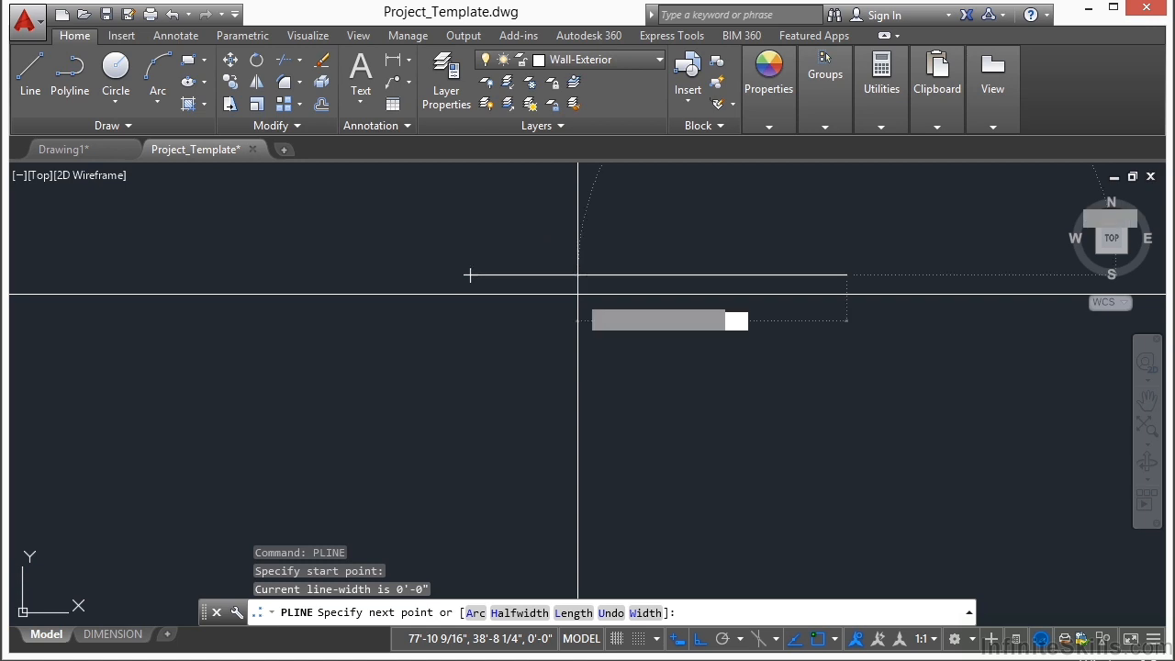
key(Return)
key(Return)
Step: Draw a polyline from the upper wall's left end 37' down, 16'8" right, and back up to the wall's right end
click(469, 276)
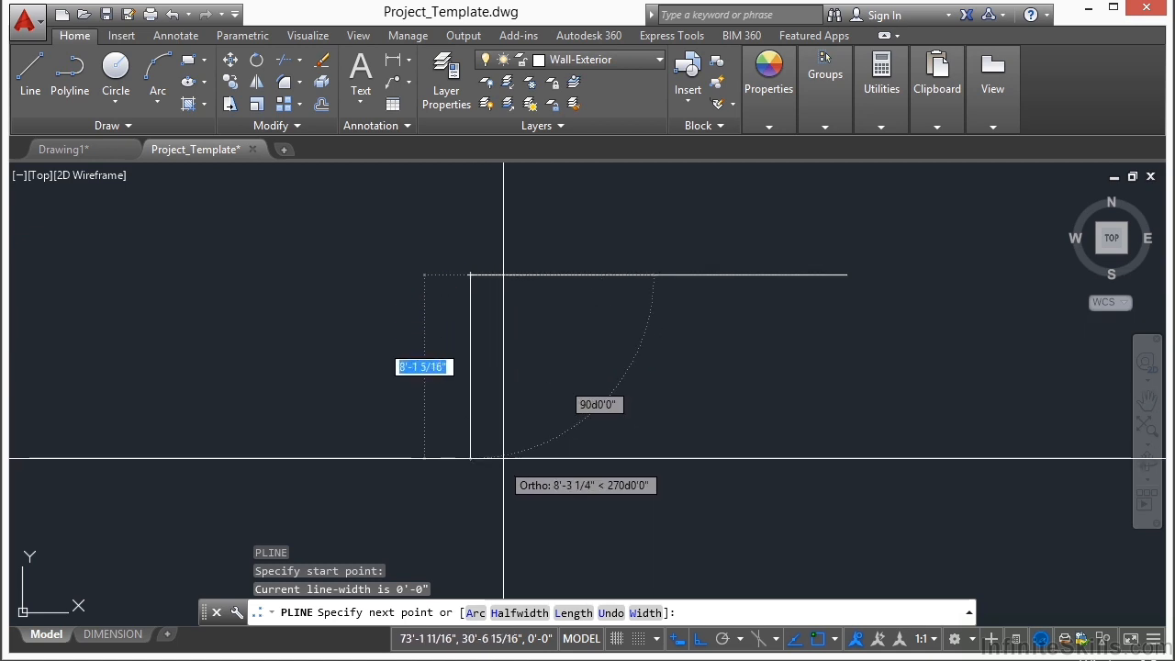
text(37')
key(Return)
scroll(408, 275, down, 6)
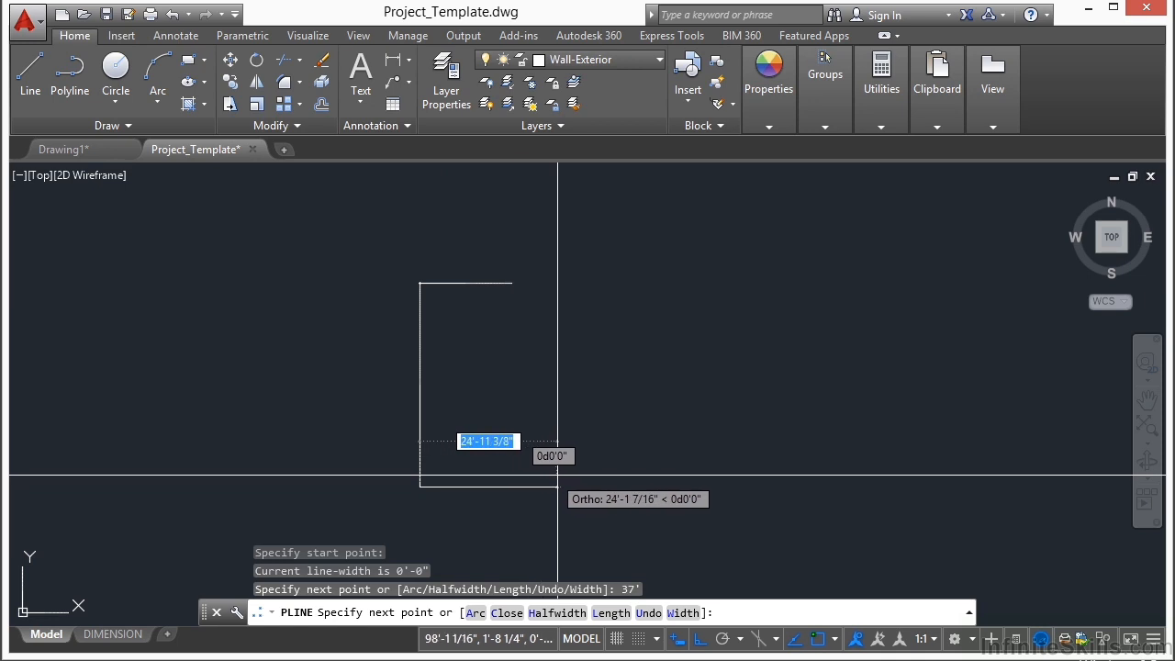
text(16'8)
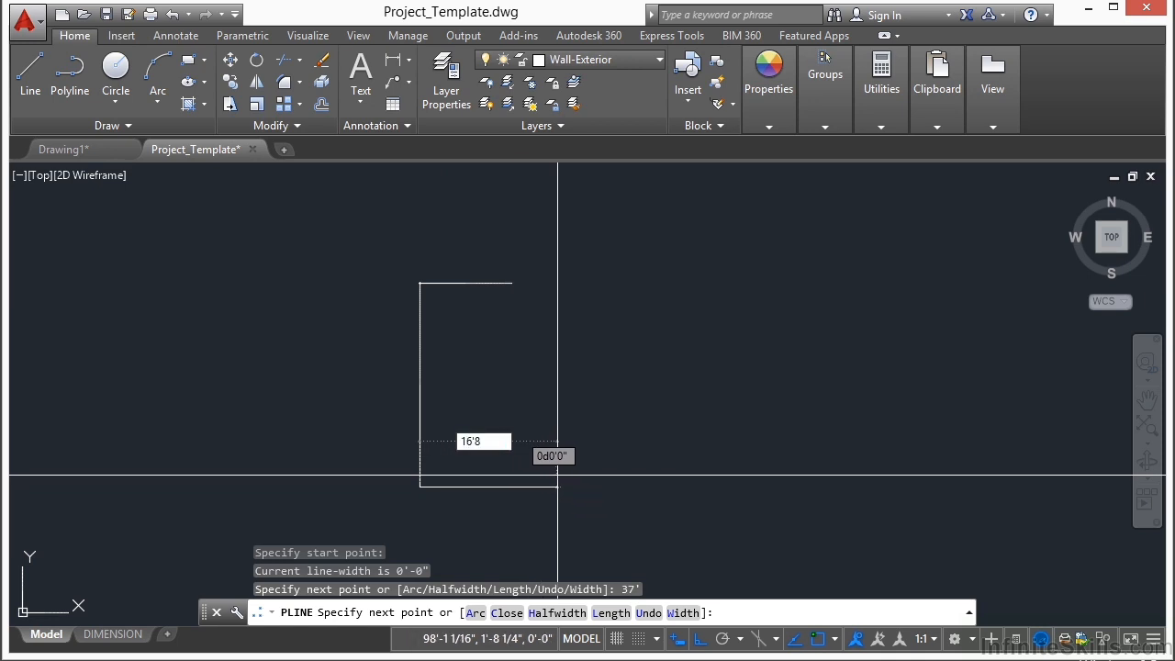
key(Return)
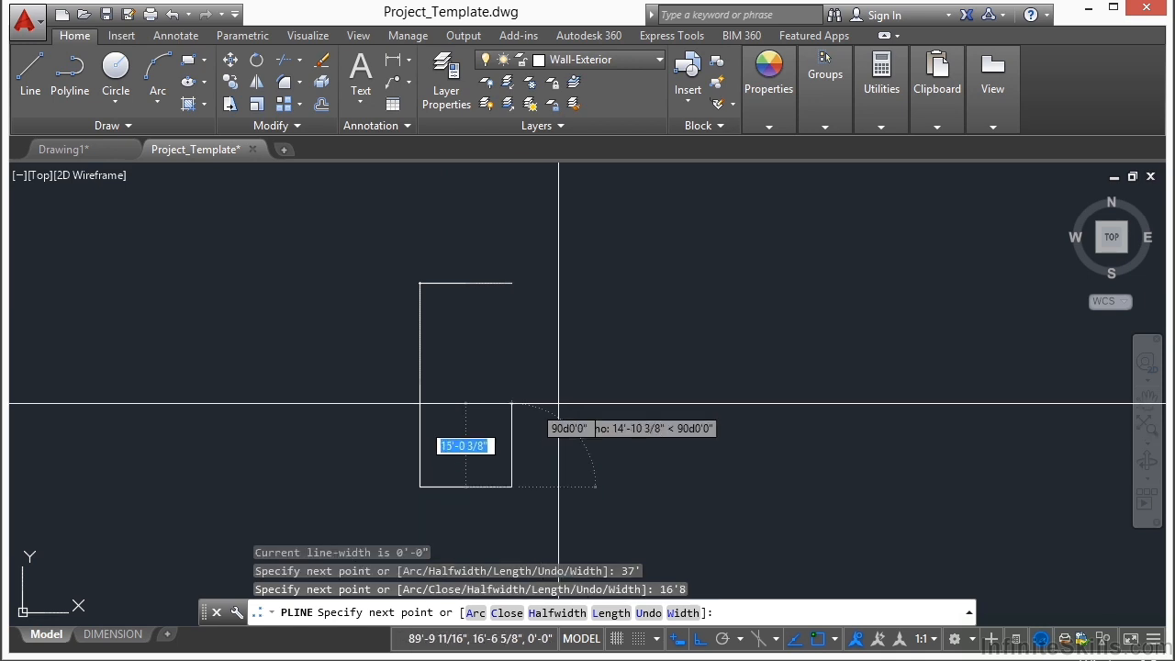
click(511, 286)
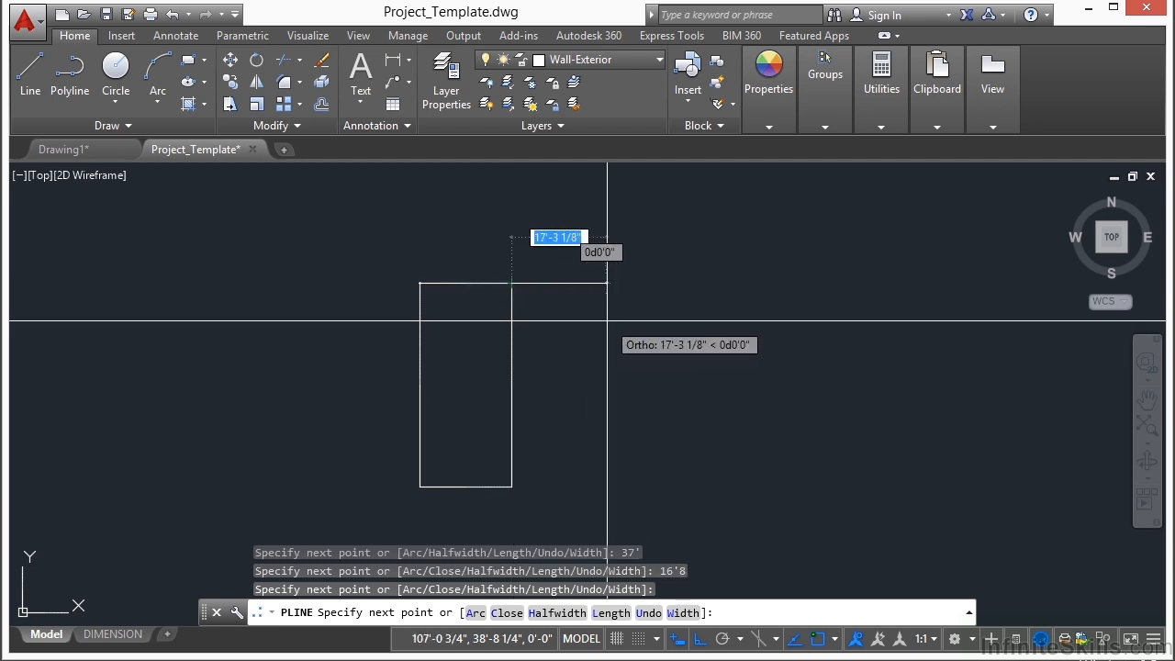
key(Return)
Step: Offset the upper wall line 7'6" down into the rectangle
text(o)
key(Return)
text(7'6)
key(Return)
click(477, 284)
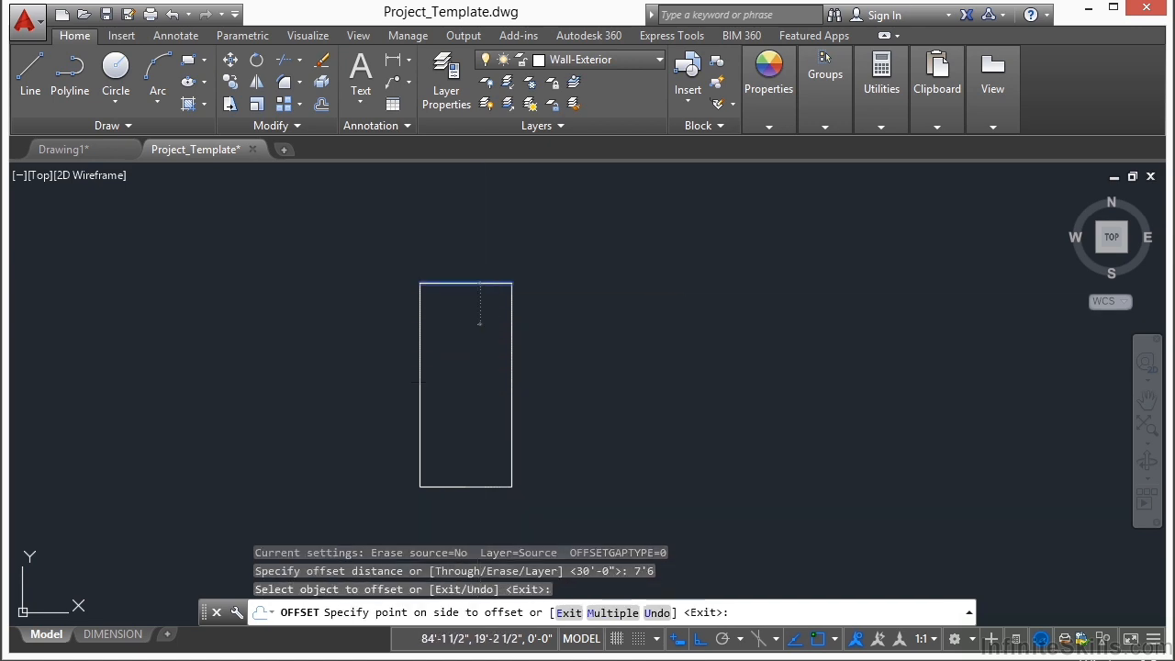
click(477, 379)
key(Return)
Step: Explode the three-sided wall polyline into separate lines
text(x)
key(Return)
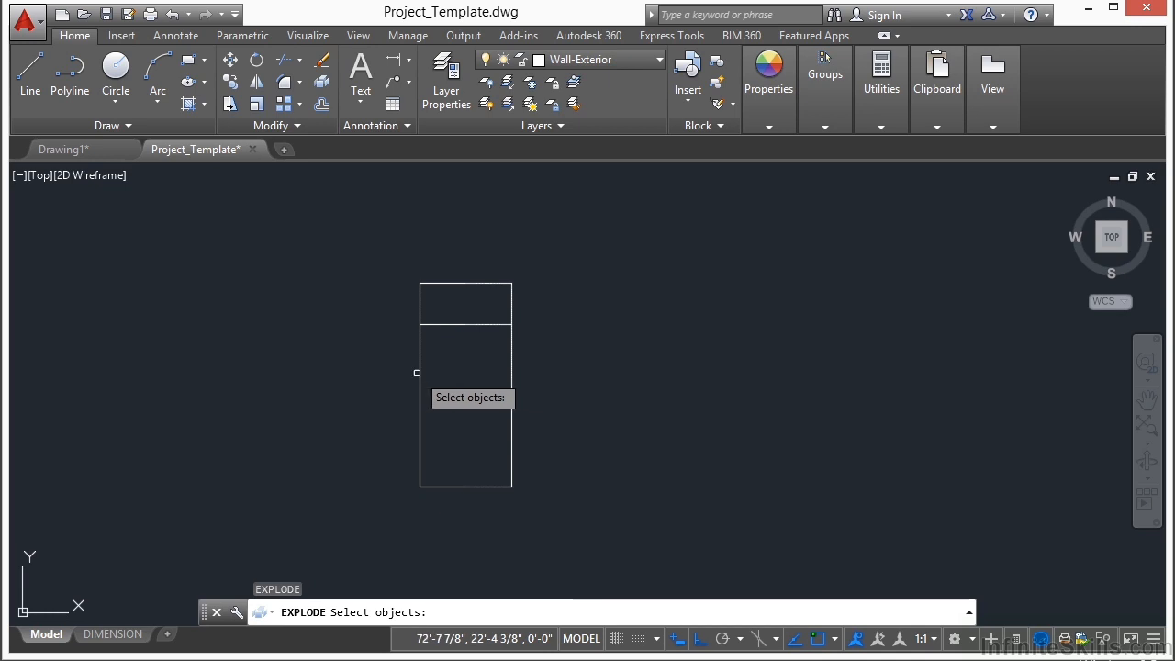
click(530, 371)
click(475, 403)
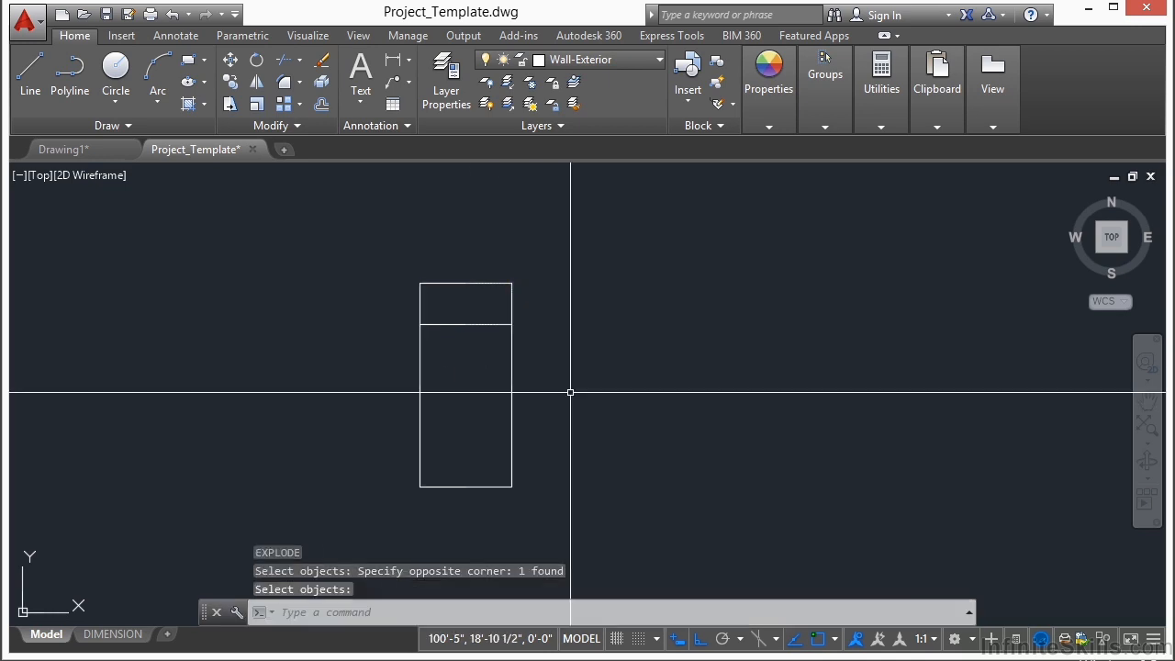
key(Return)
Step: Offset the rectangle's right vertical wall line 30' to the right
text(o)
key(Return)
text(30)
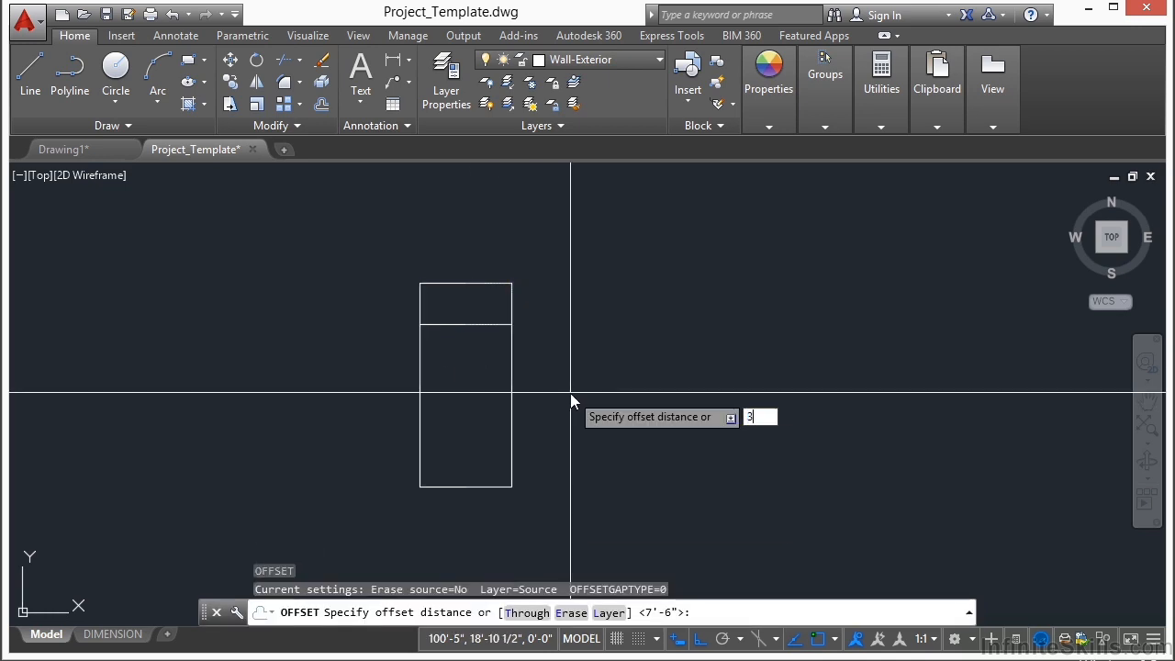
key(Return)
click(511, 395)
click(724, 400)
key(Return)
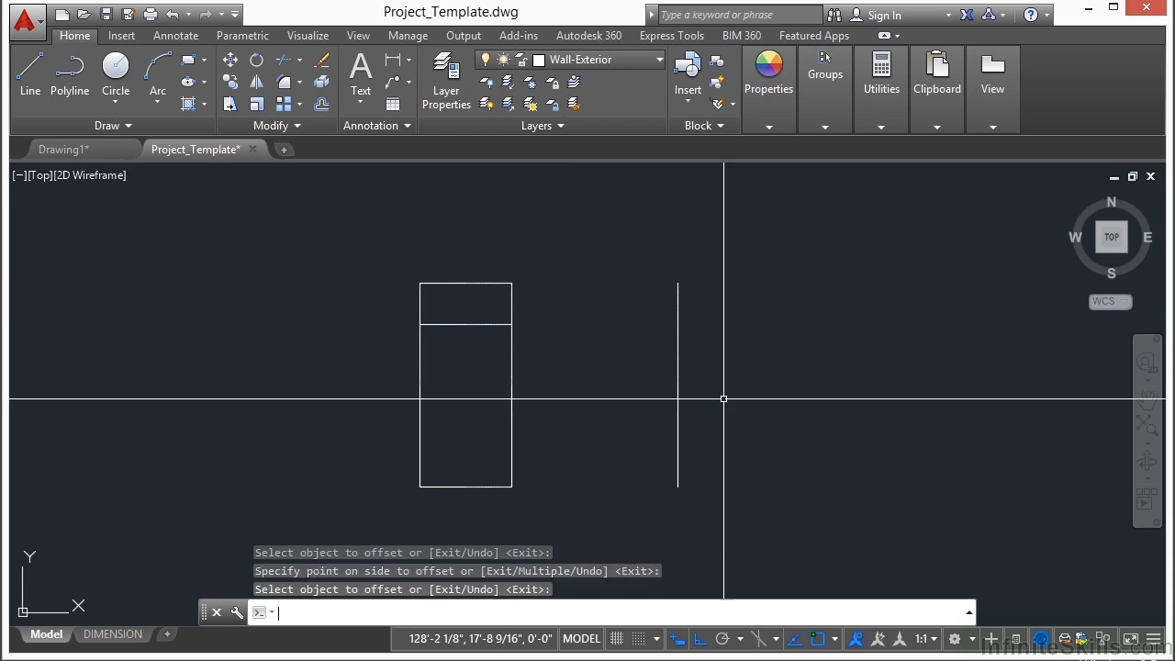
Step: Extend the inner horizontal line to the far right vertical line, using both right-hand verticals as boundary edges
text(e)
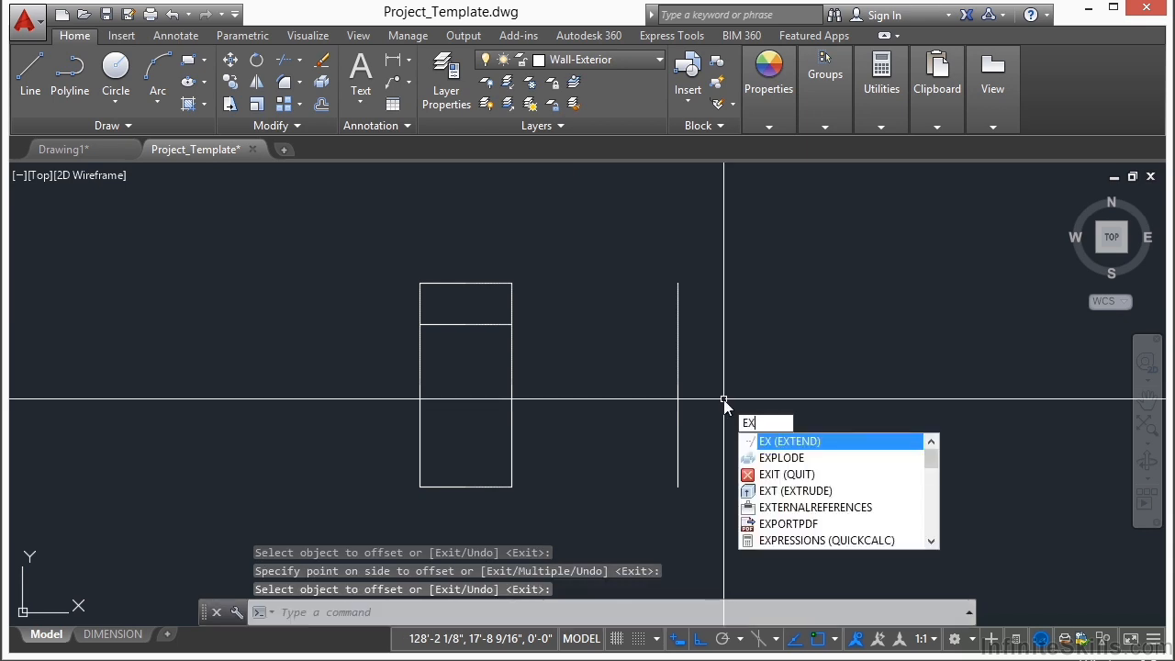
key(Return)
click(742, 353)
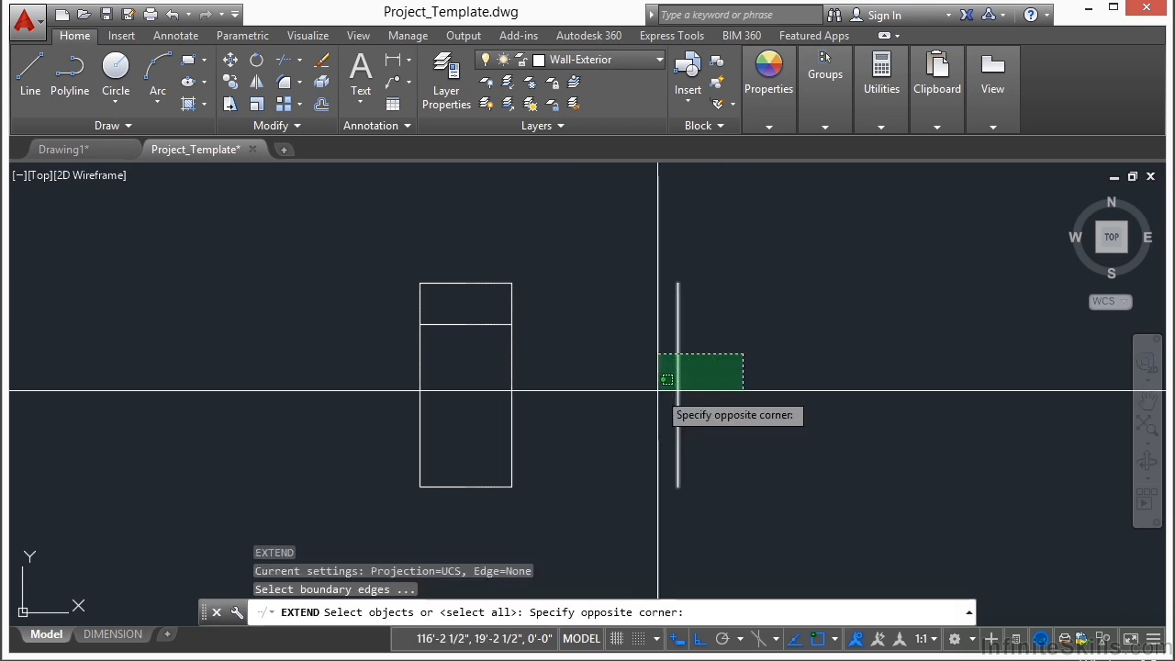
click(496, 397)
key(Return)
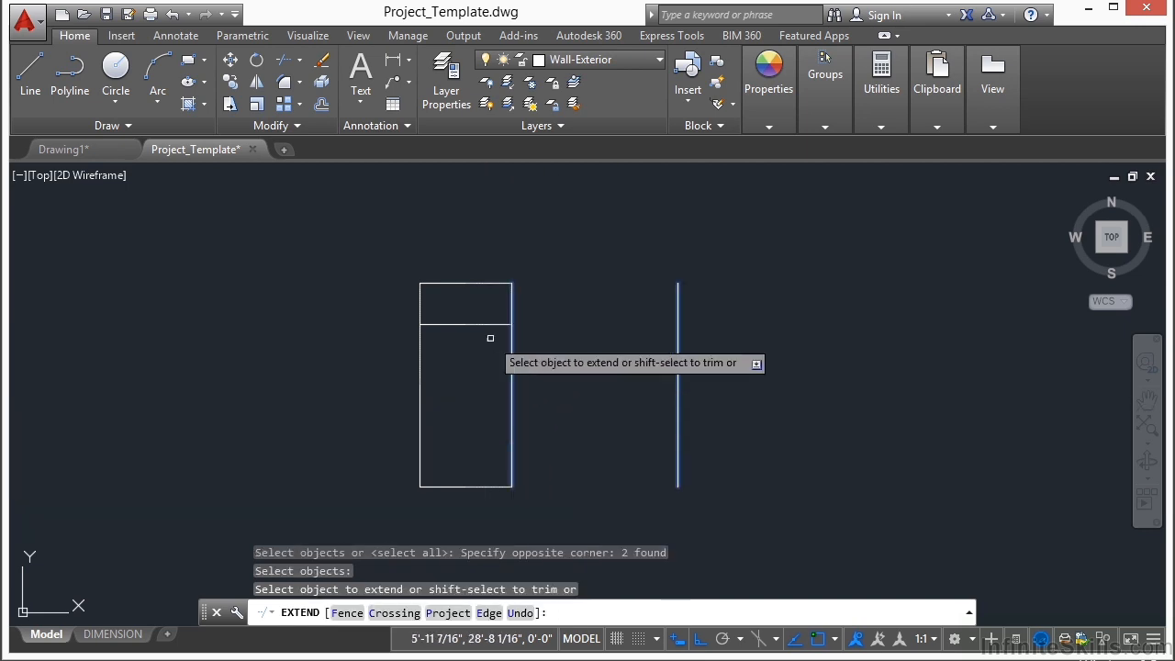
click(486, 325)
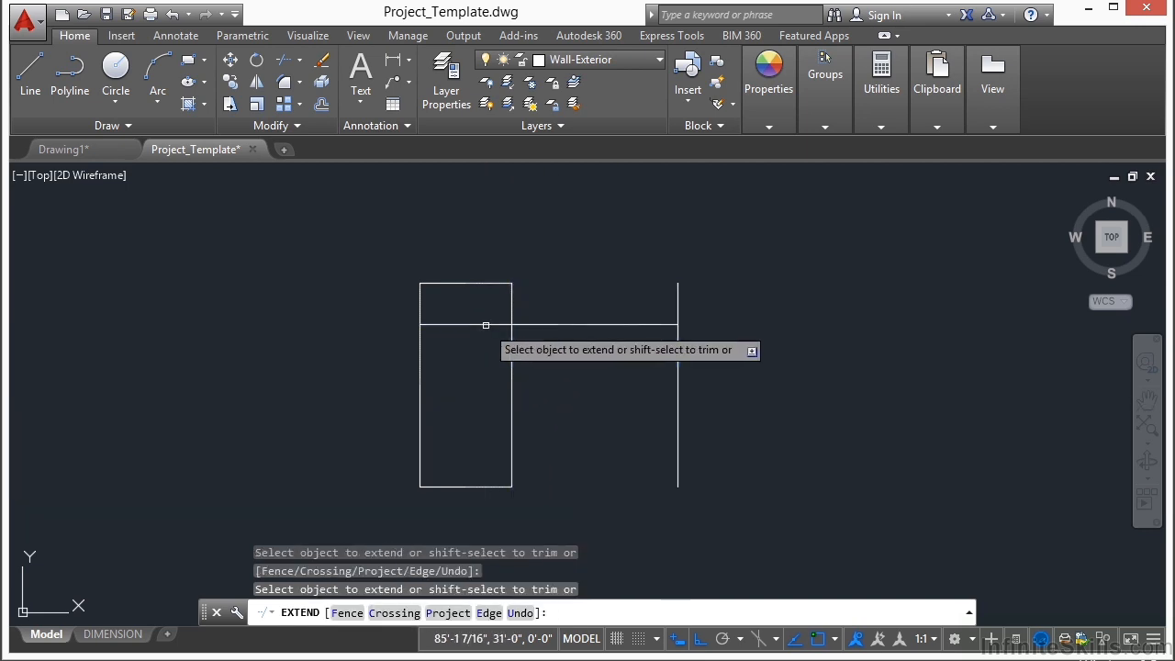
Step: Trim away the inner horizontal line's portion inside the rectangle, and offset the remaining line 22' down
shift+click(486, 324)
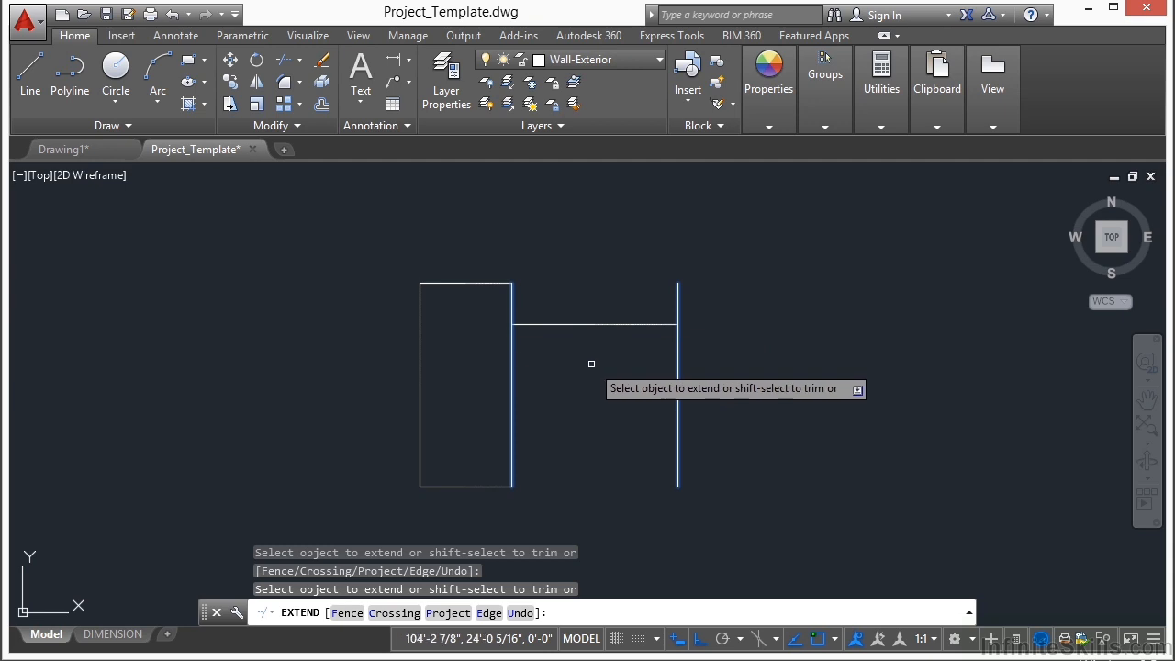
key(Return)
text(o)
key(Return)
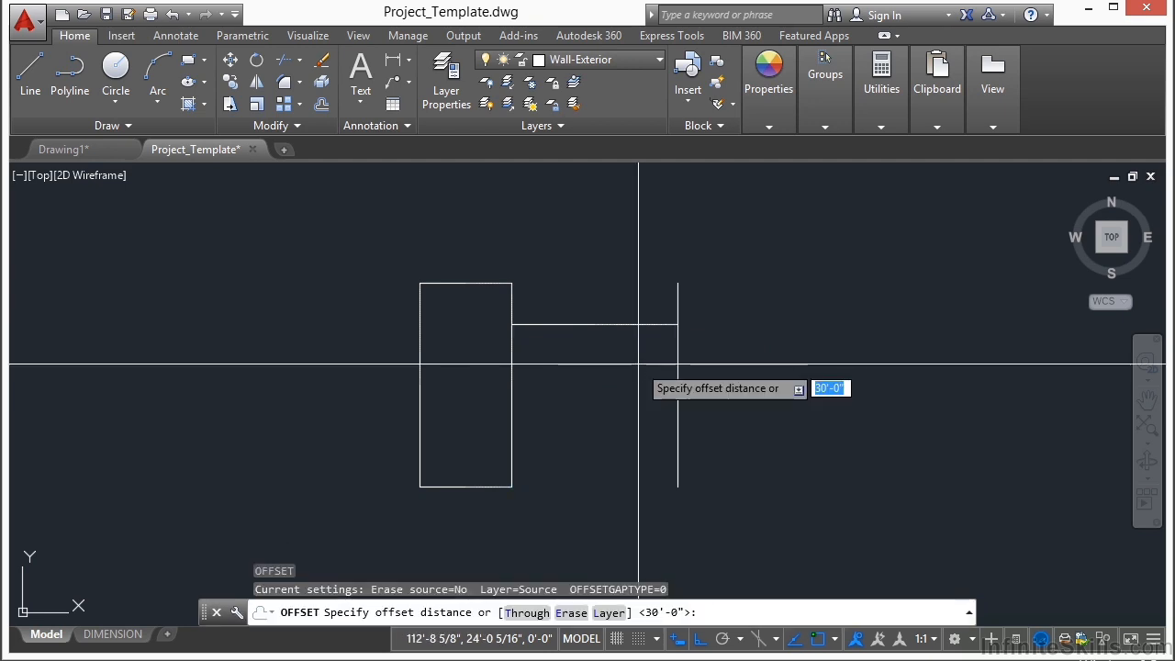
text(22')
key(Return)
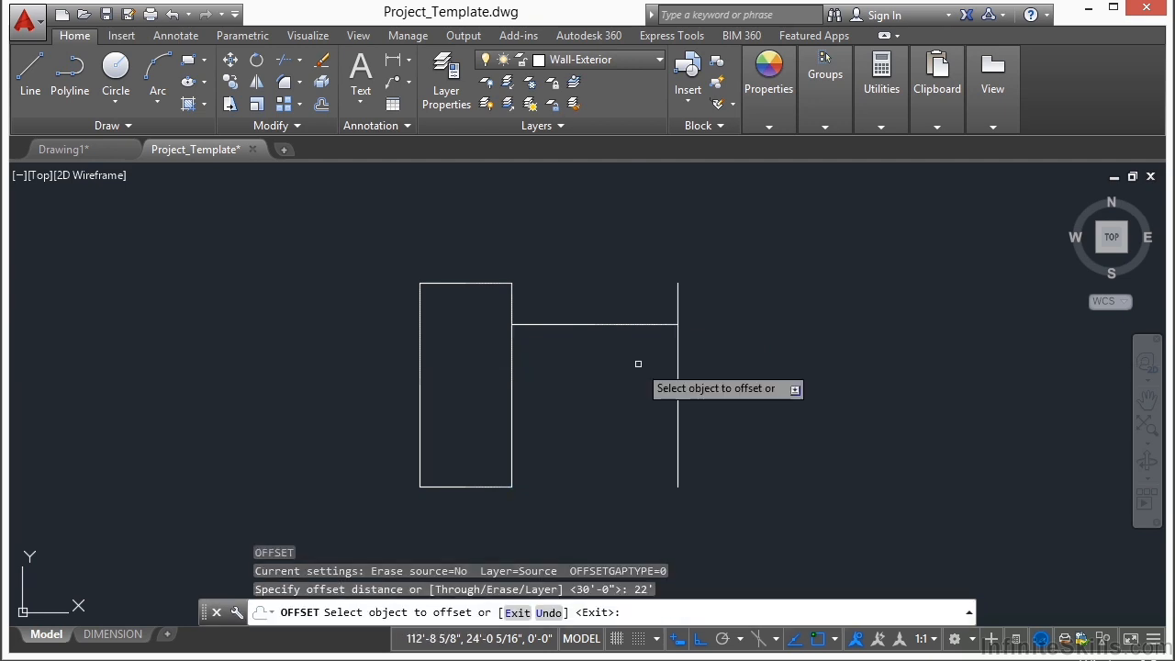
click(632, 326)
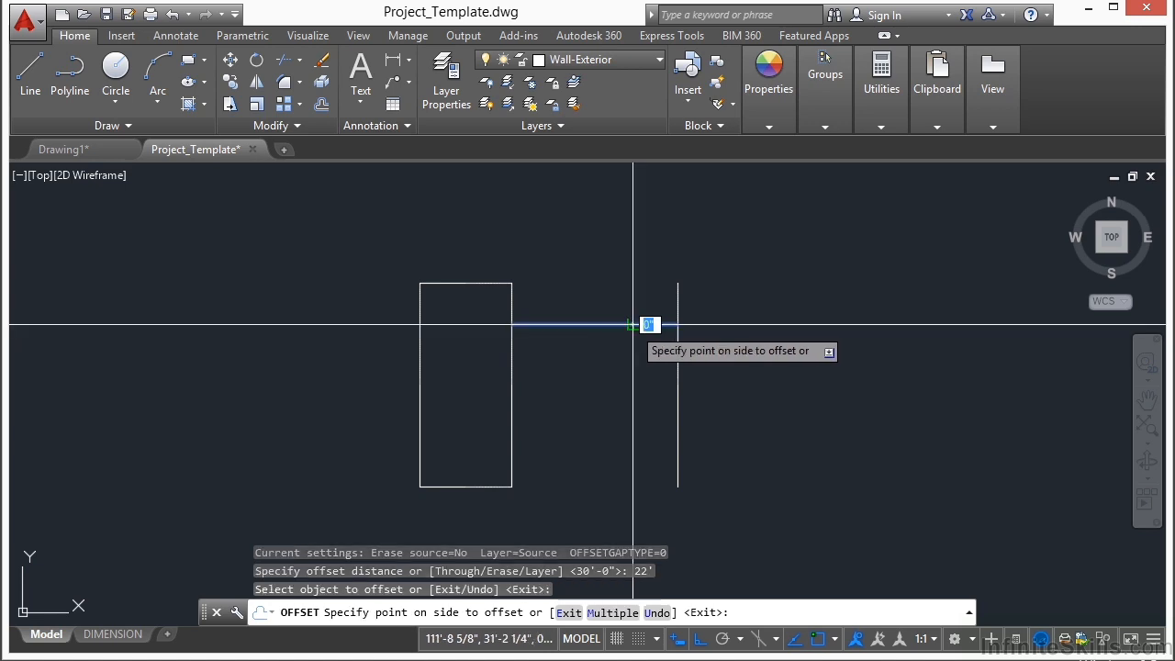
click(642, 407)
key(Return)
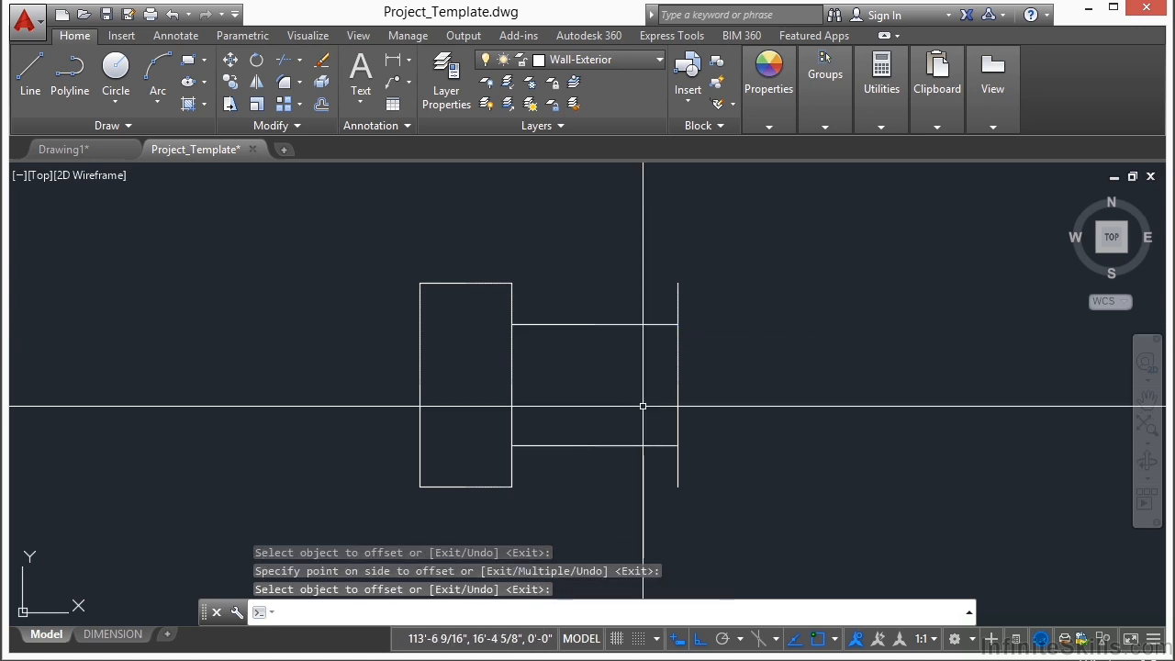
Step: Trim the far right vertical line's overhanging ends and the rectangle's right wall between the two horizontal lines
text(tr)
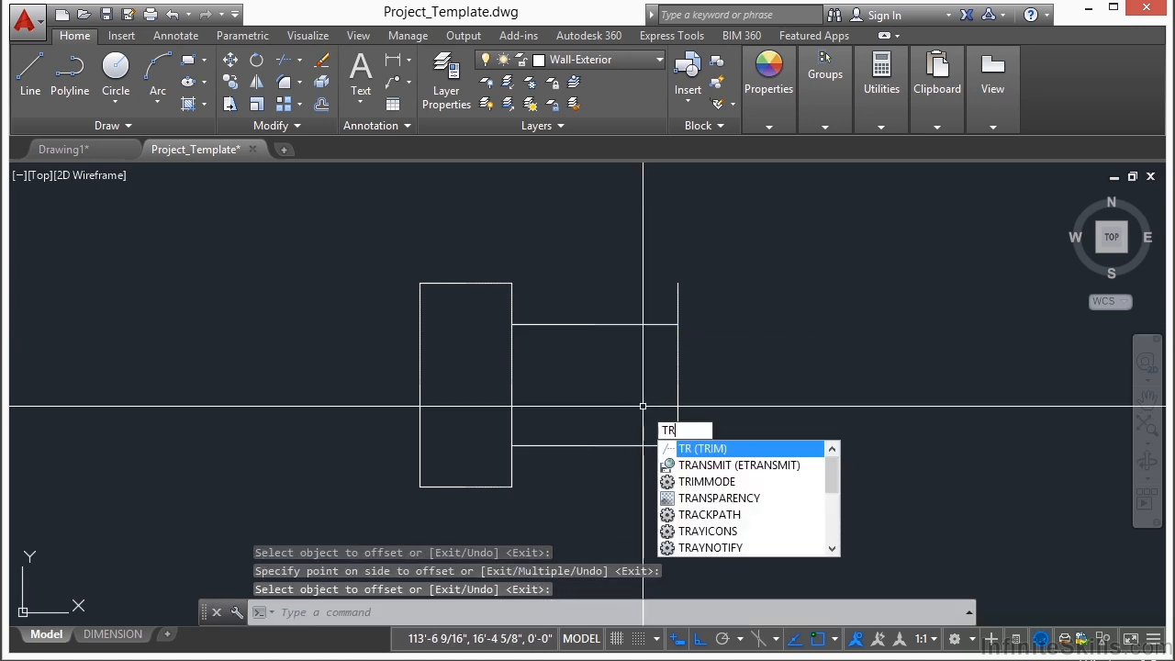
key(Return)
click(728, 315)
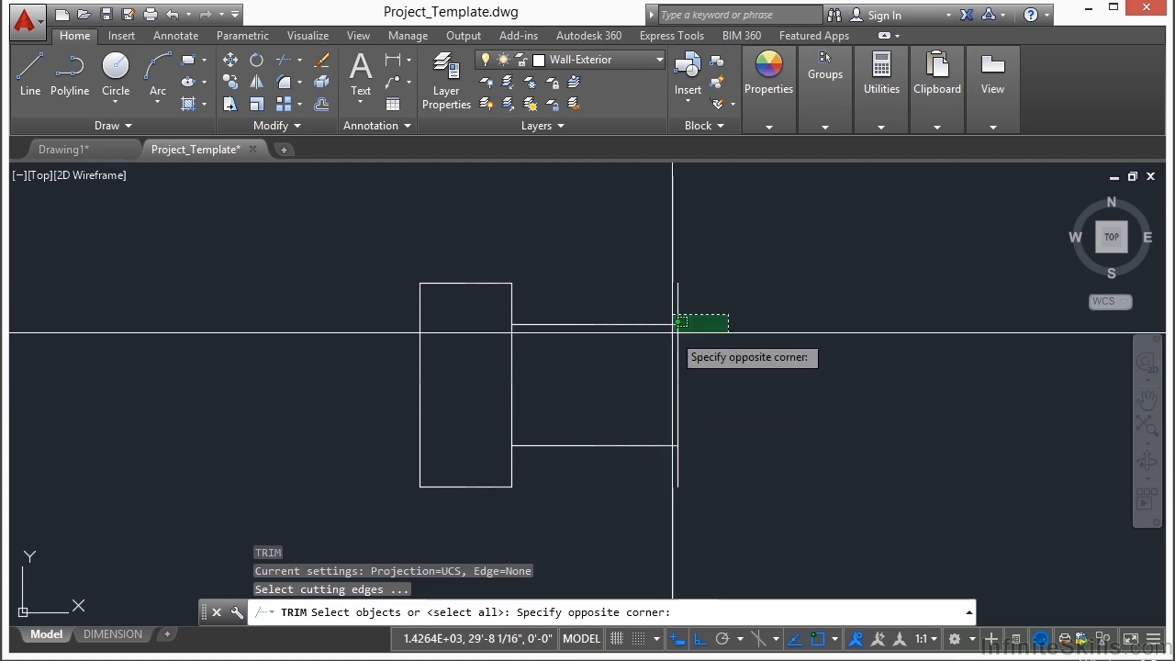
click(475, 466)
key(Return)
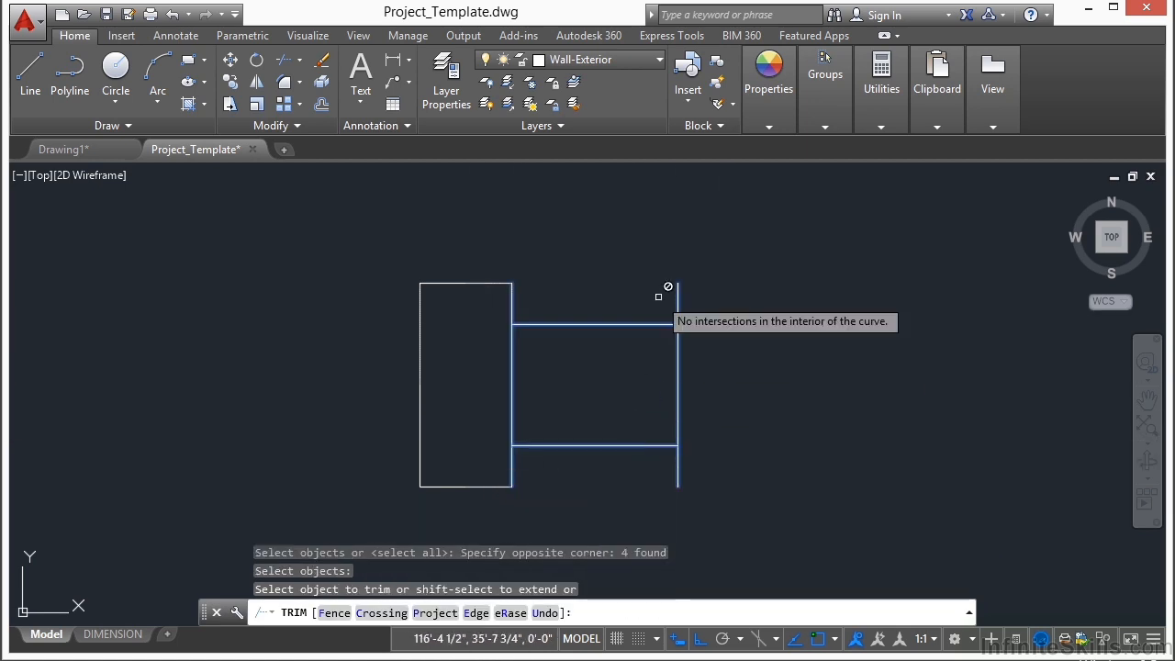
click(679, 472)
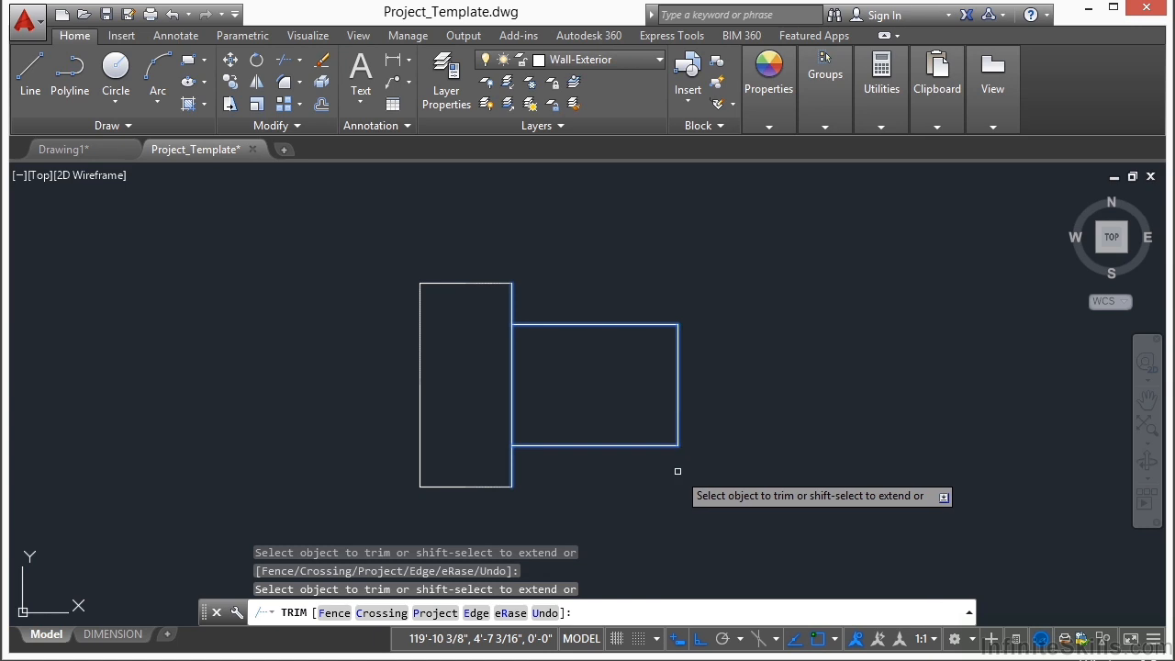
click(512, 381)
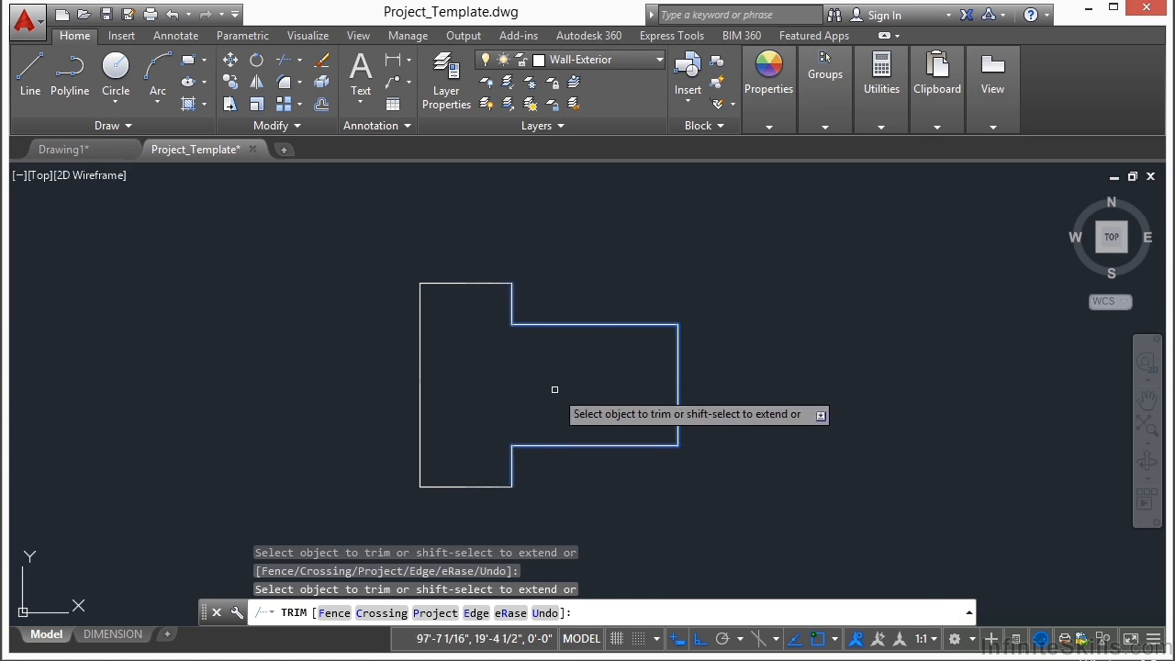
key(Return)
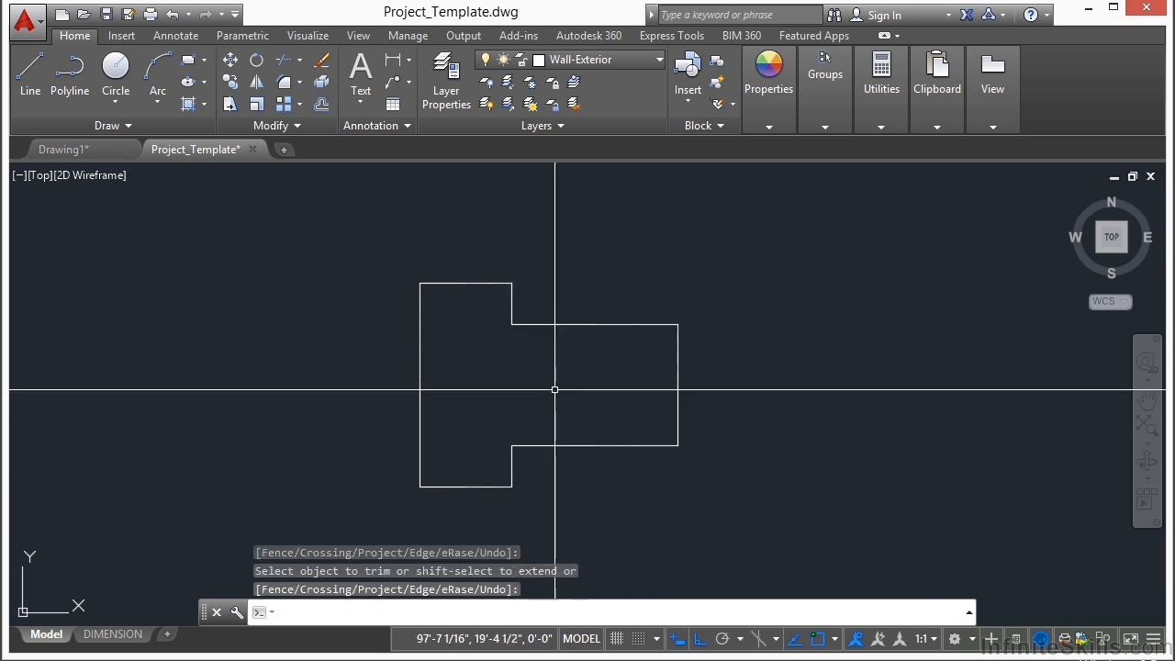
Step: Convert all the exterior wall lines to polylines and join them into one outline with a fuzz distance of 0
text(ped)
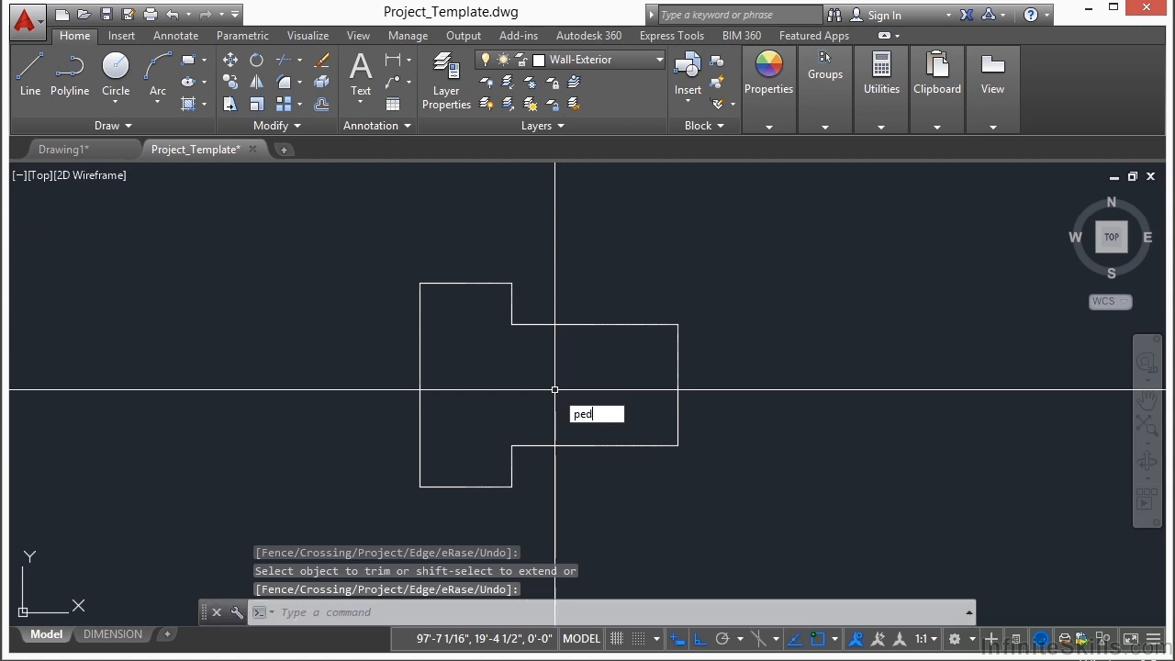
key(Return)
text(m)
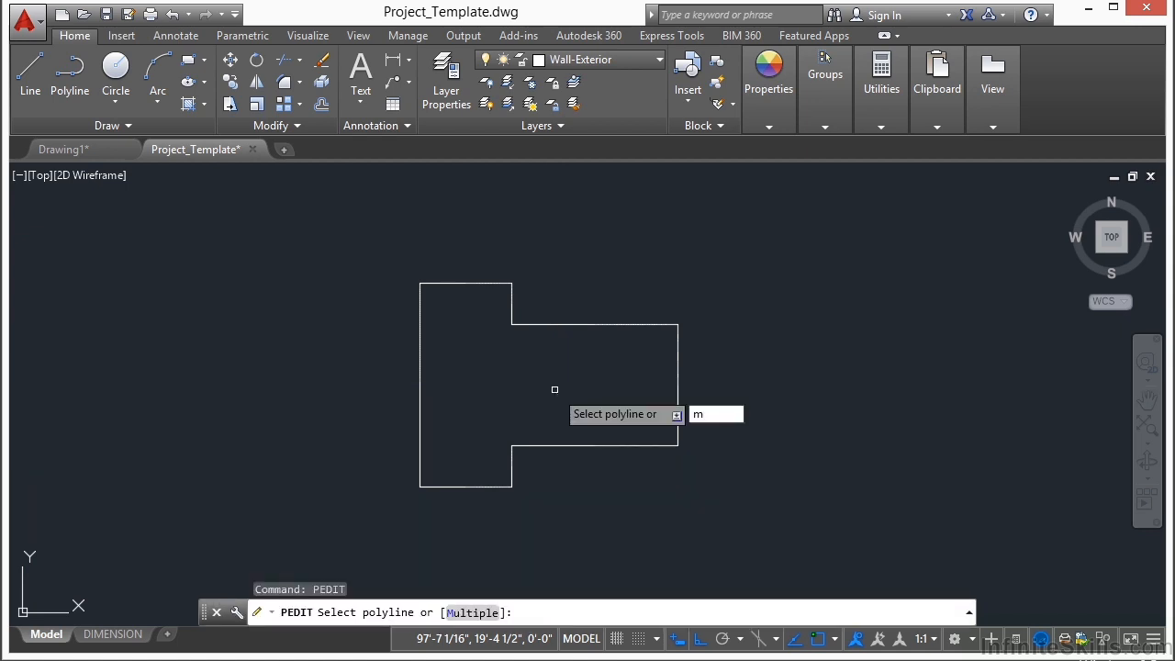
key(Return)
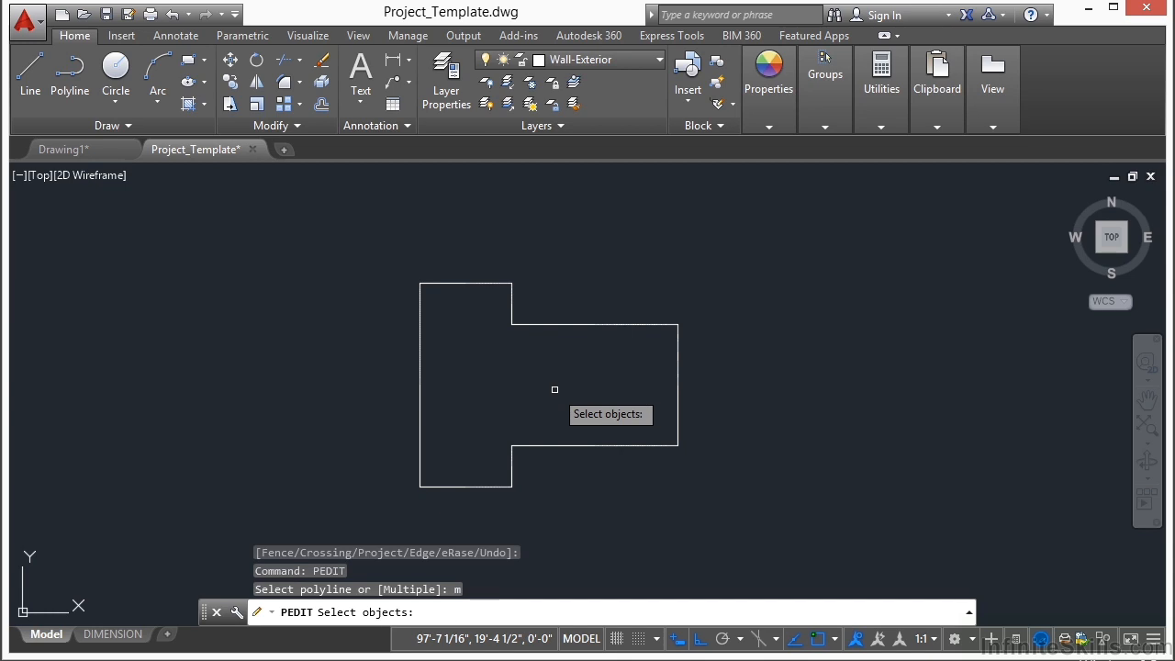
click(740, 236)
click(364, 519)
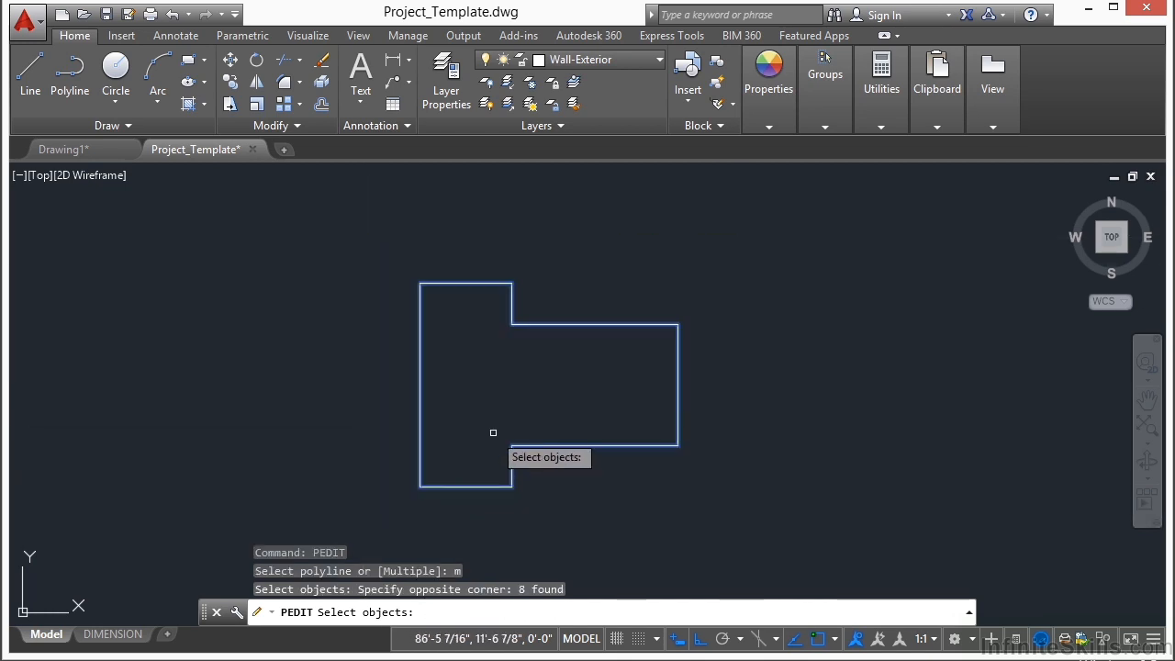
key(Return)
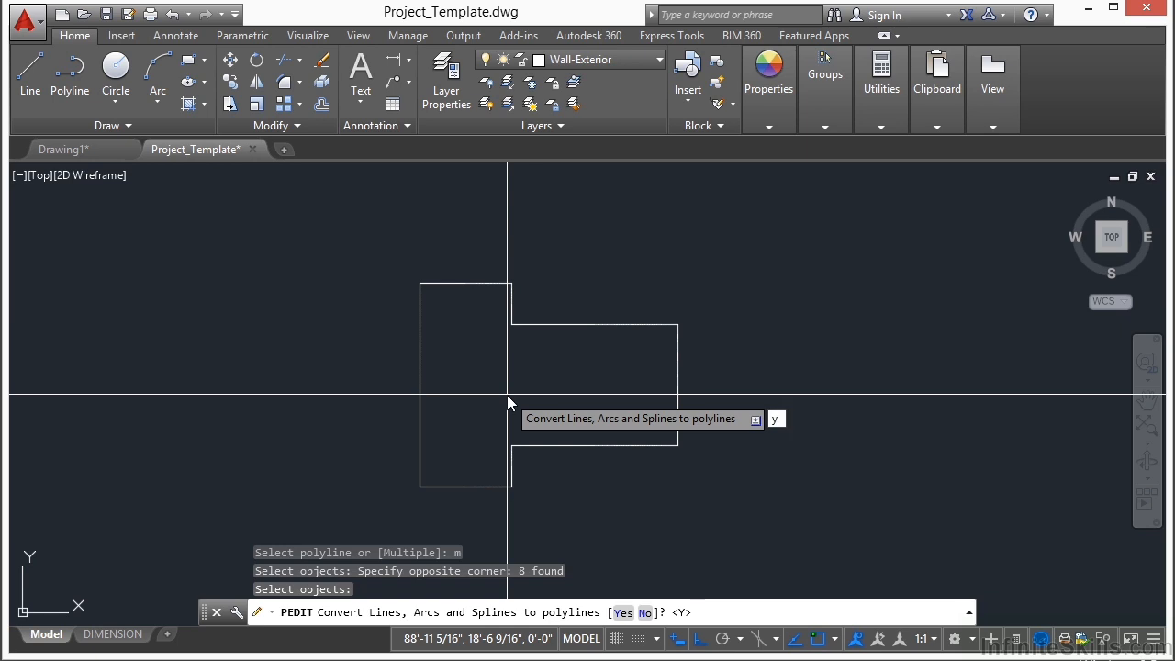
key(Return)
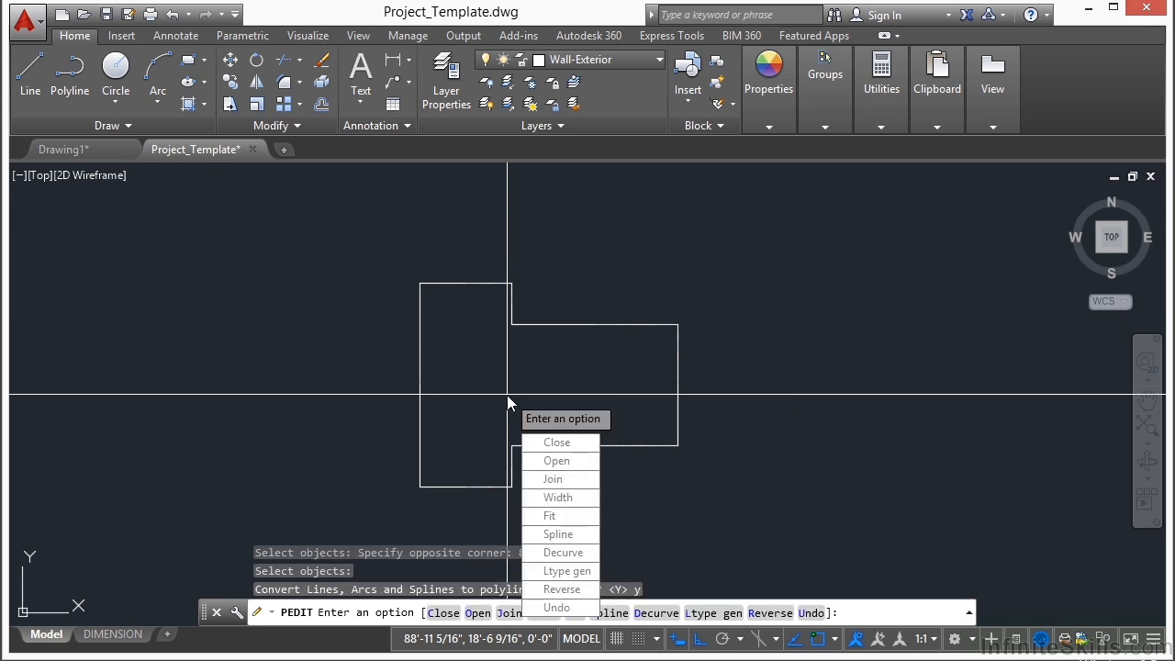
click(555, 479)
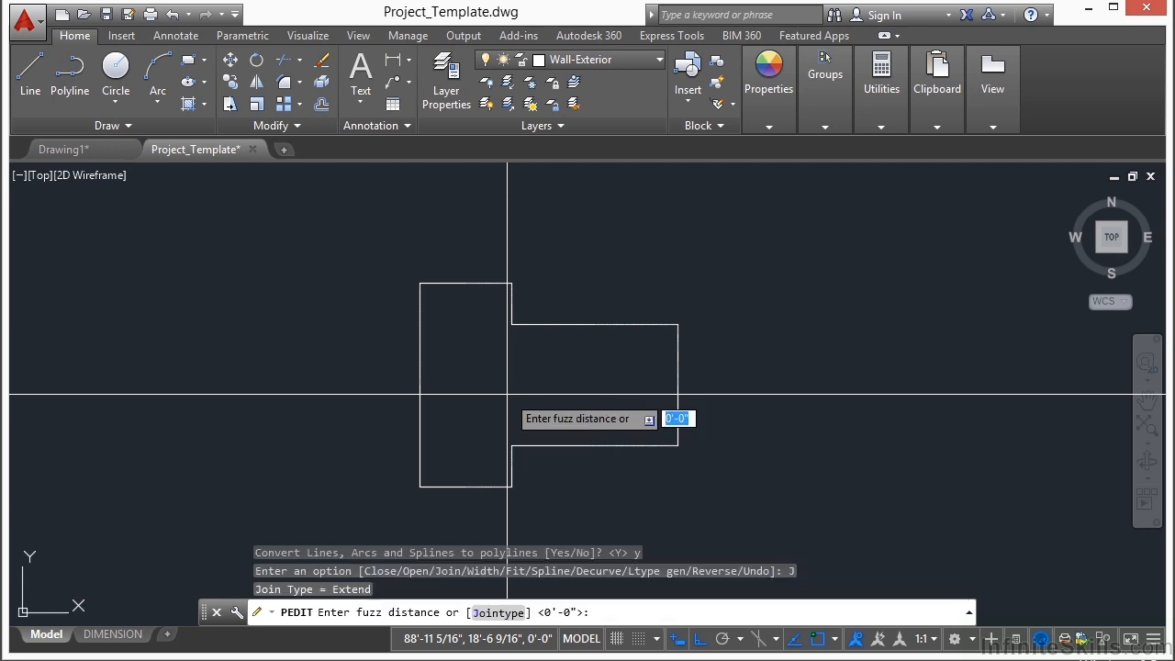
text(0)
key(Return)
key(Return)
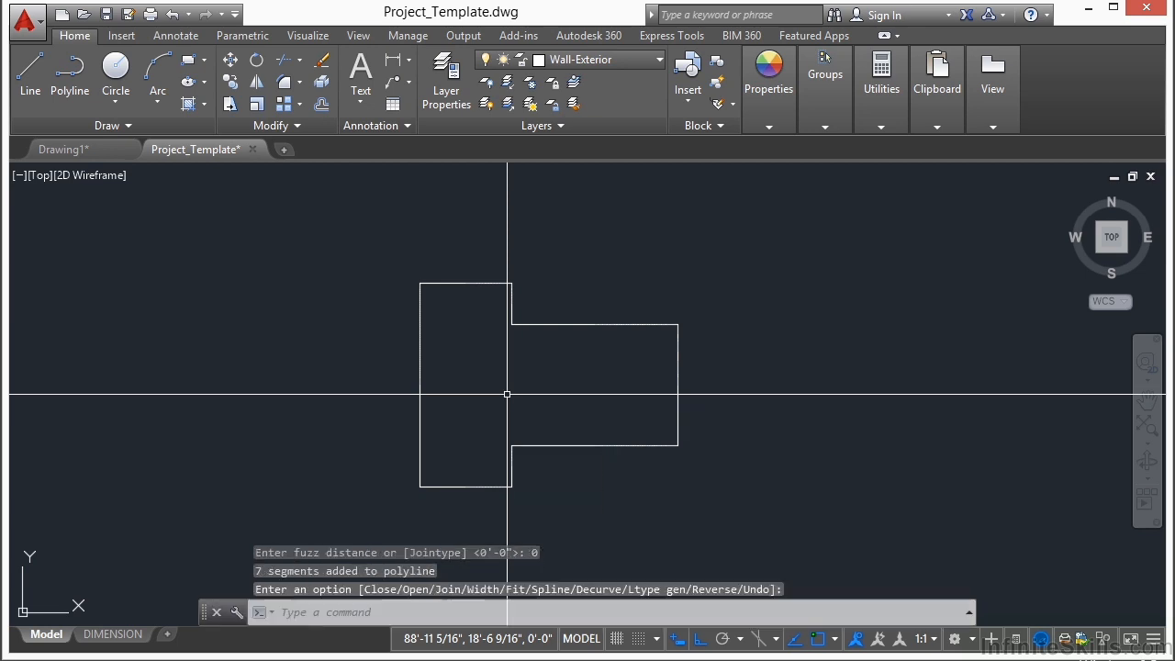
click(595, 324)
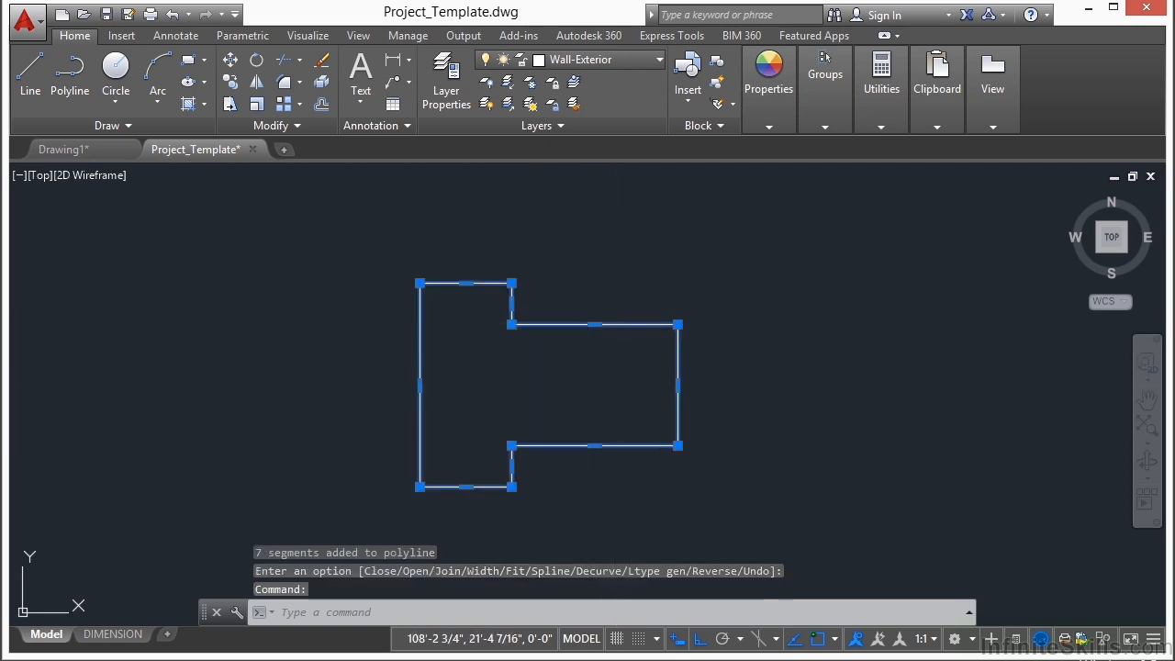
key(Escape)
Step: Offset the joined wall outline 8" to the inside
middle_drag(532, 388, 564, 369)
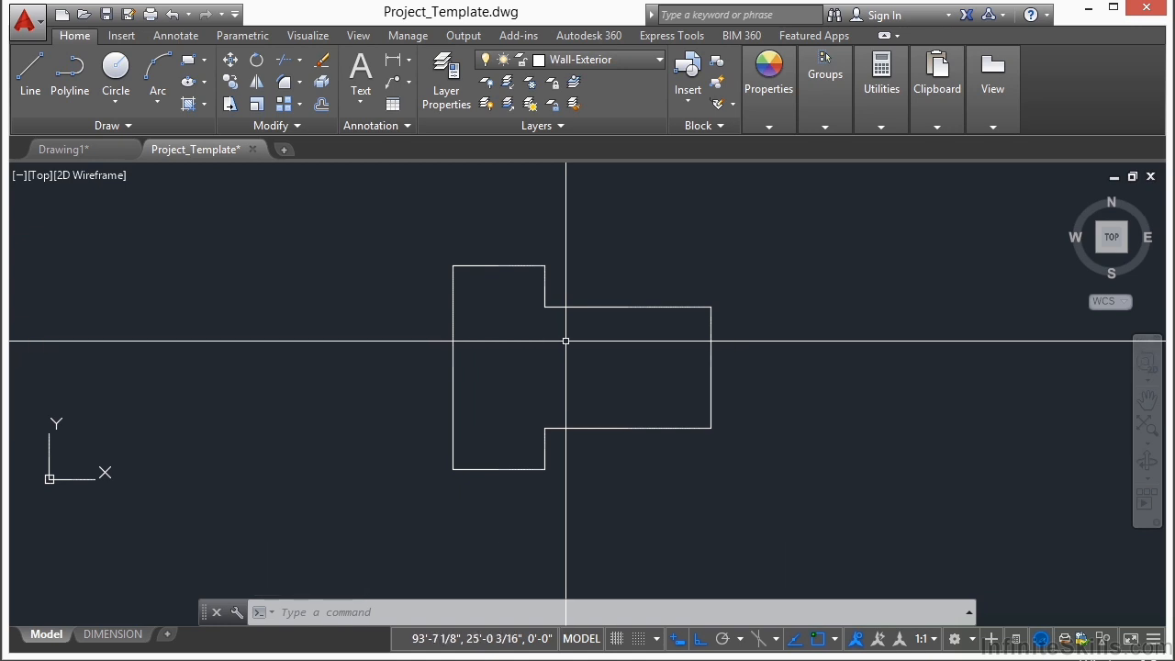
text(o)
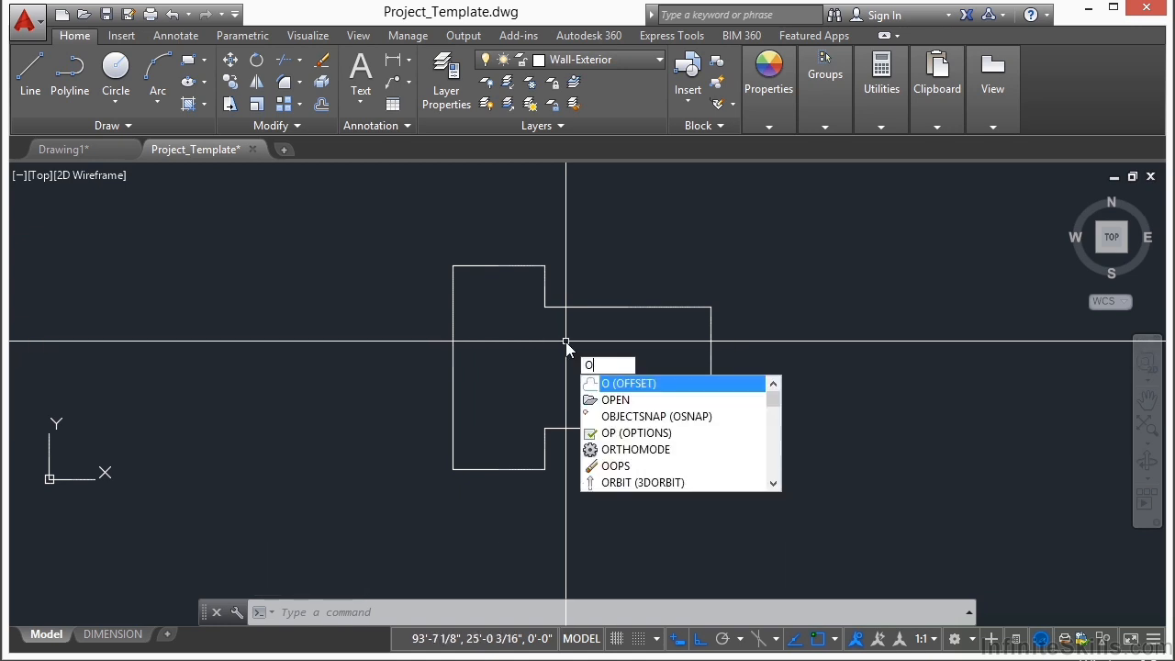
key(Return)
text(8)
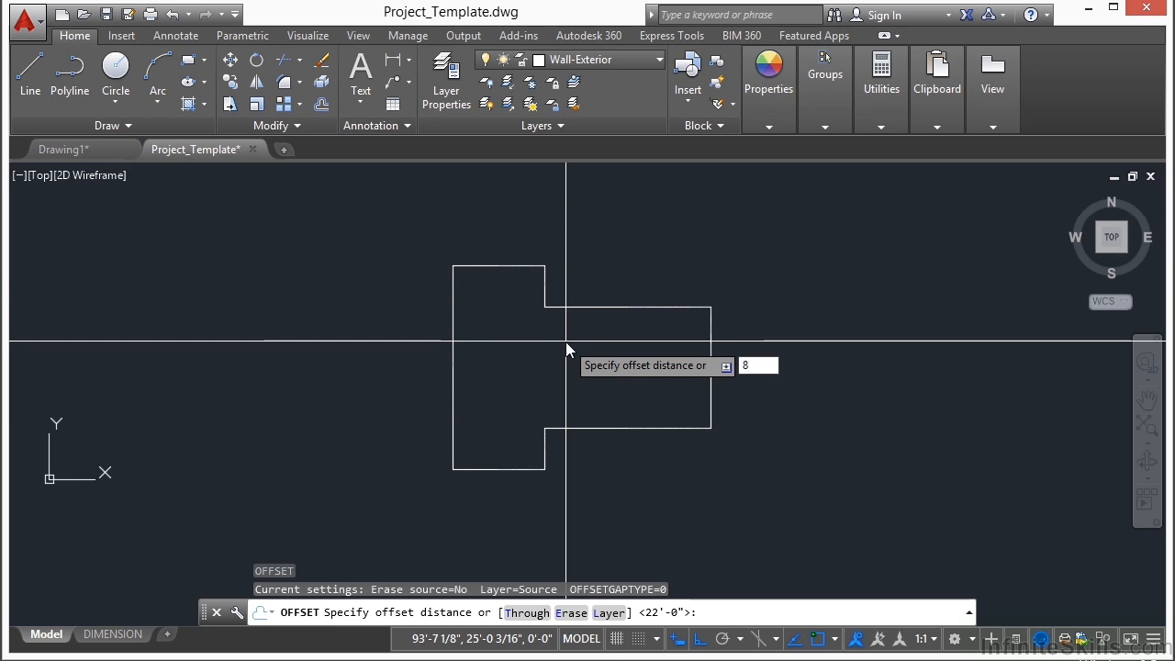
key(Return)
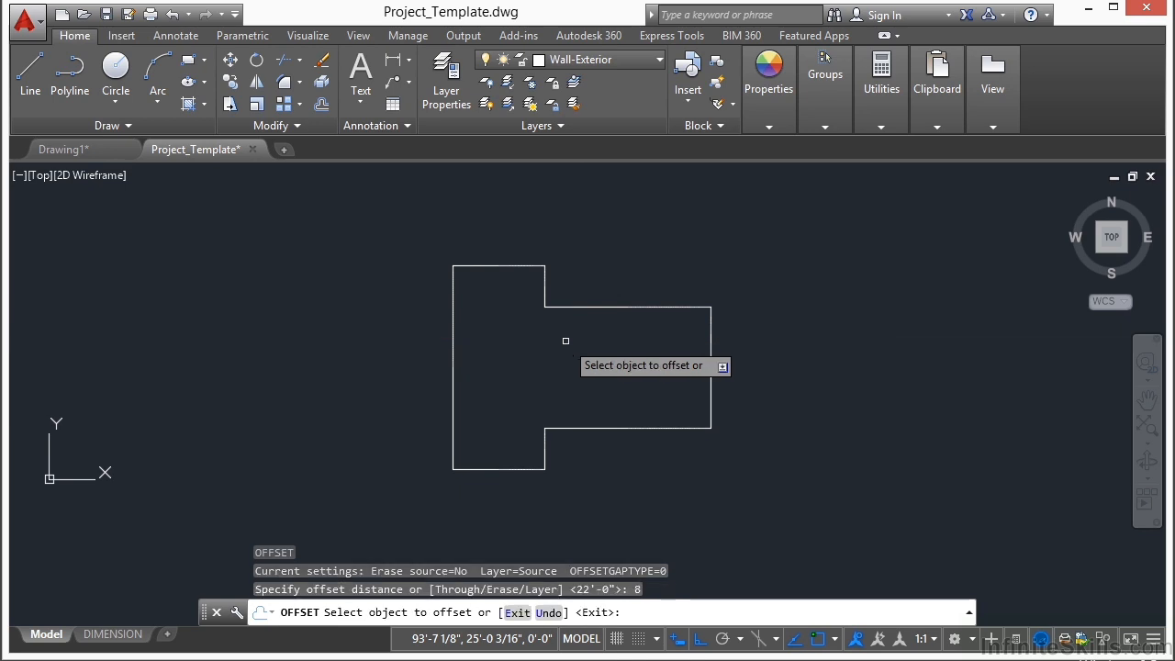
click(599, 307)
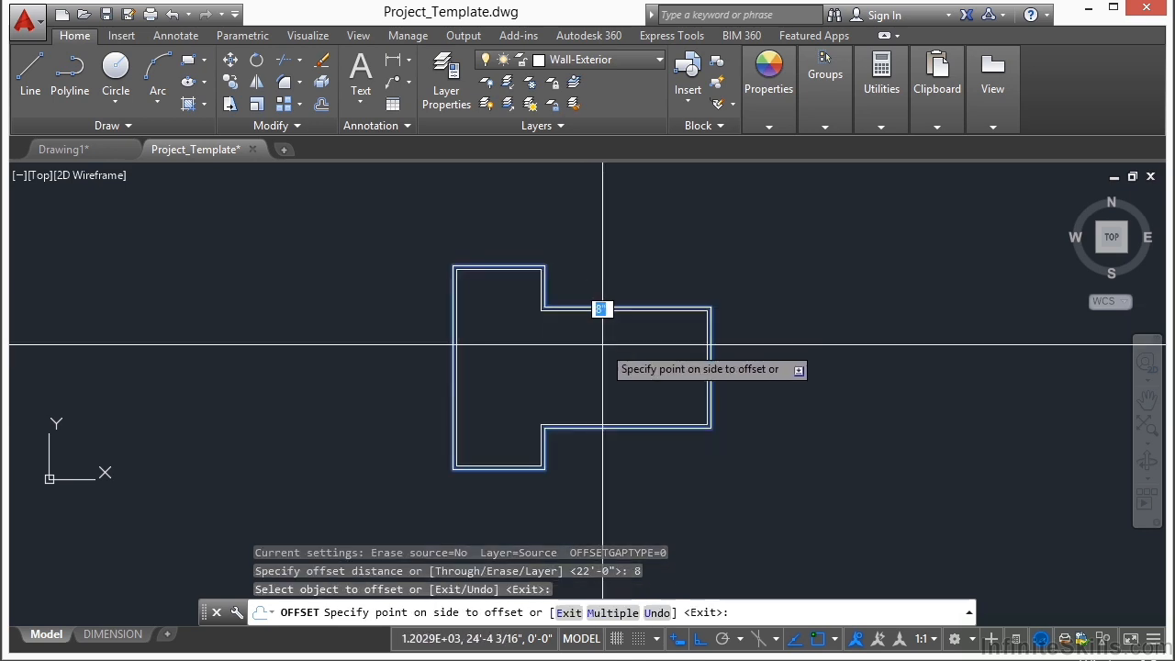
click(602, 344)
key(Return)
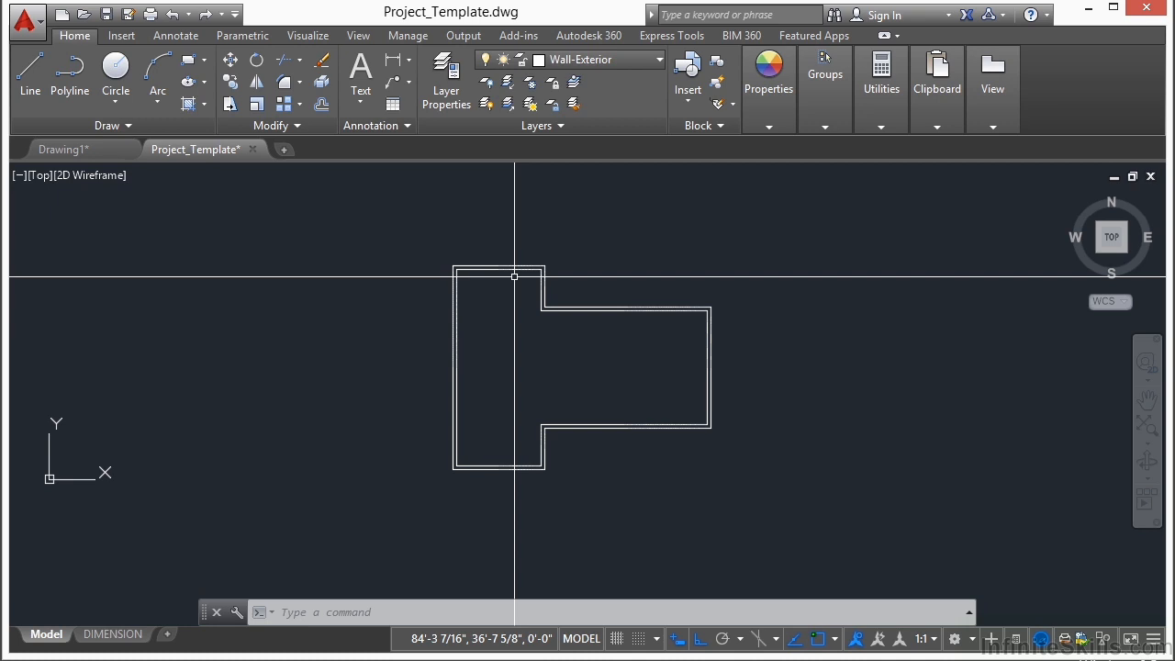
Step: Explode both the outer and inner wall outlines into separate lines
key(Return)
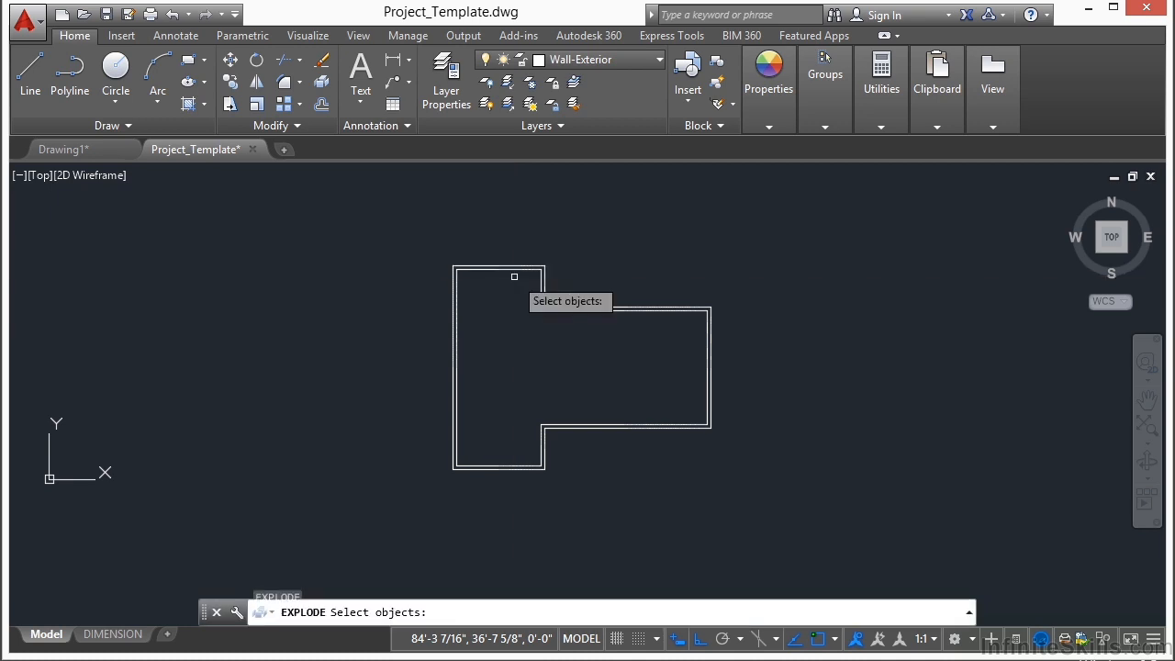
click(633, 273)
click(601, 352)
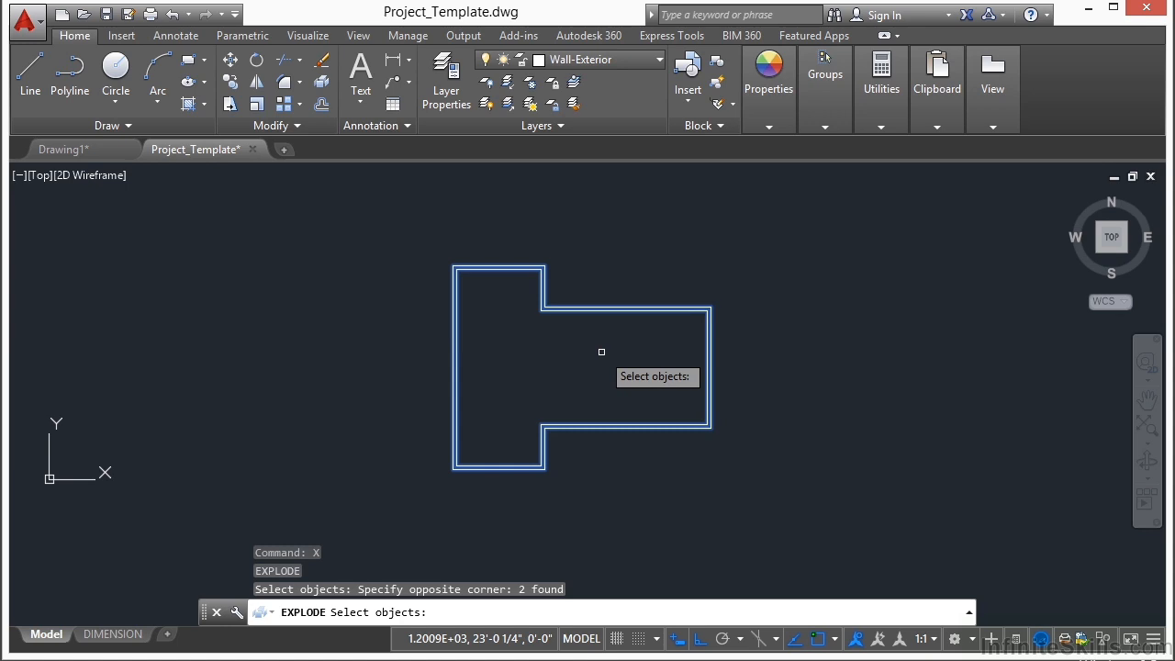
key(Return)
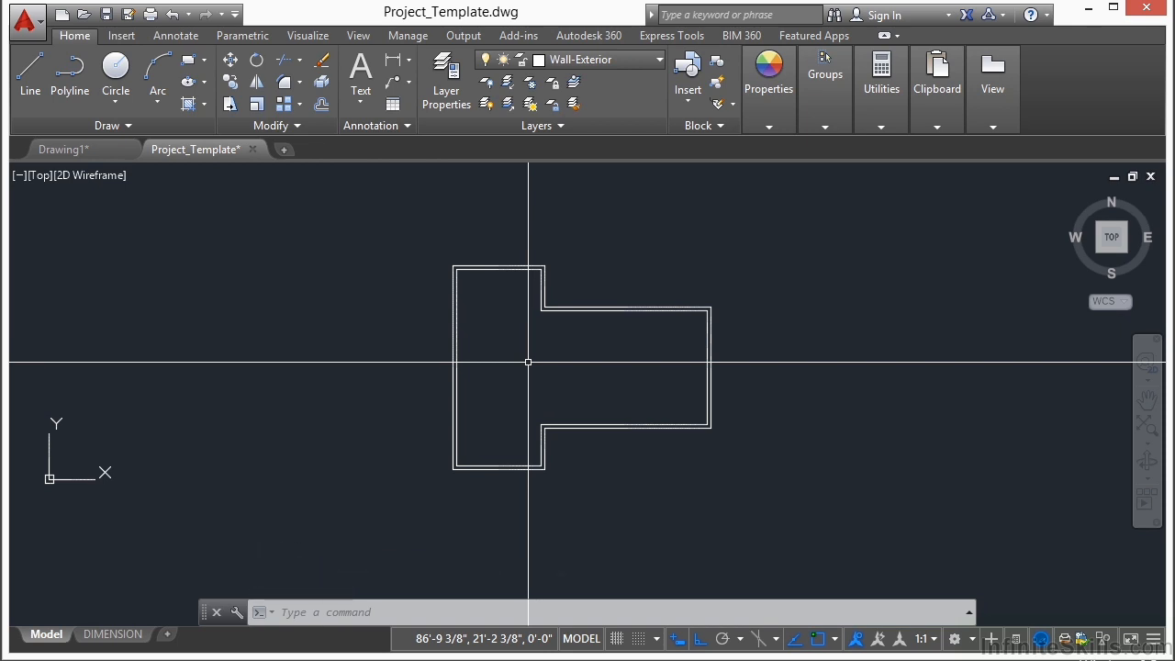
Step: Offset the outer left wall line 12' to the right
text(o)
key(Return)
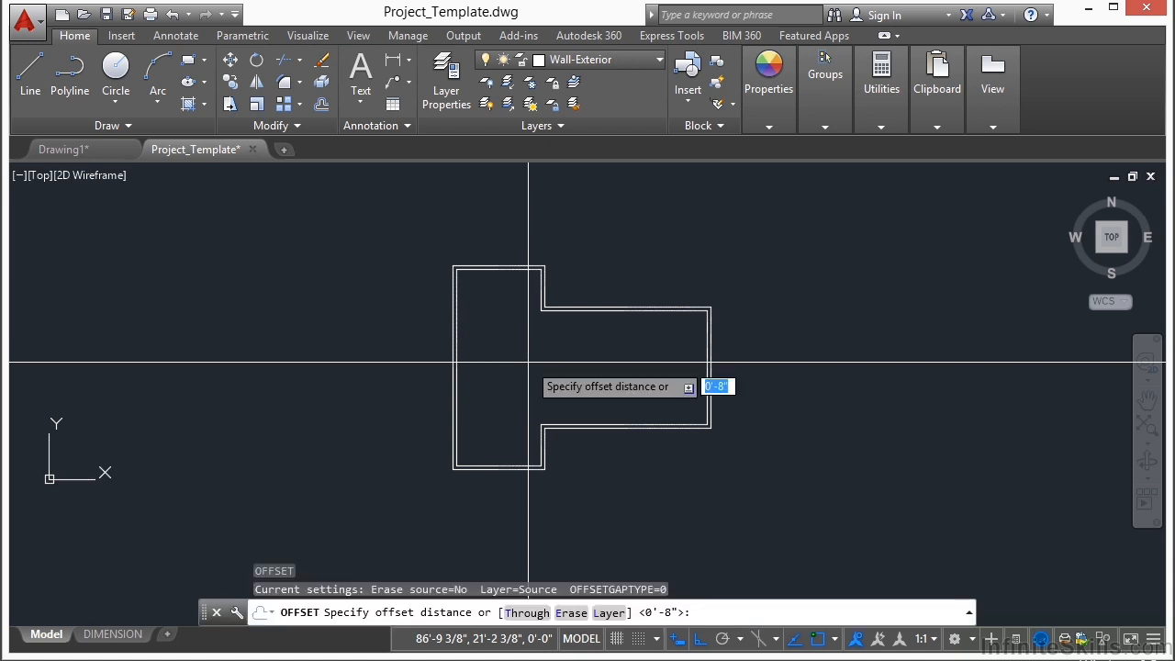
text(12')
key(Return)
scroll(478, 264, up, 5)
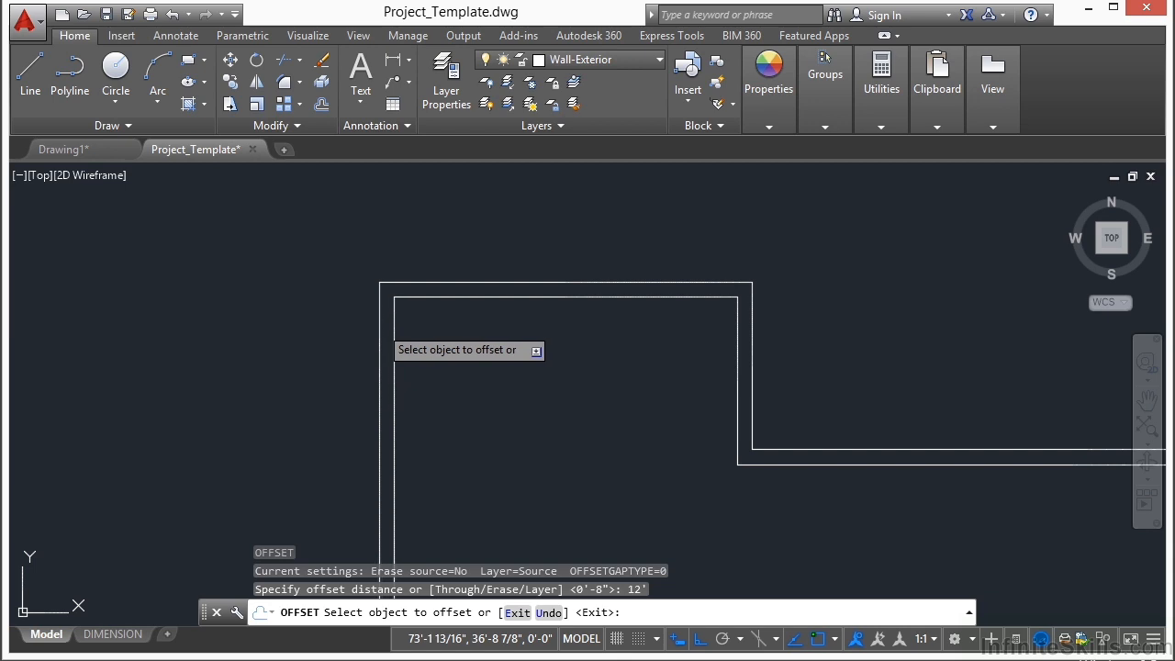
click(384, 325)
click(562, 347)
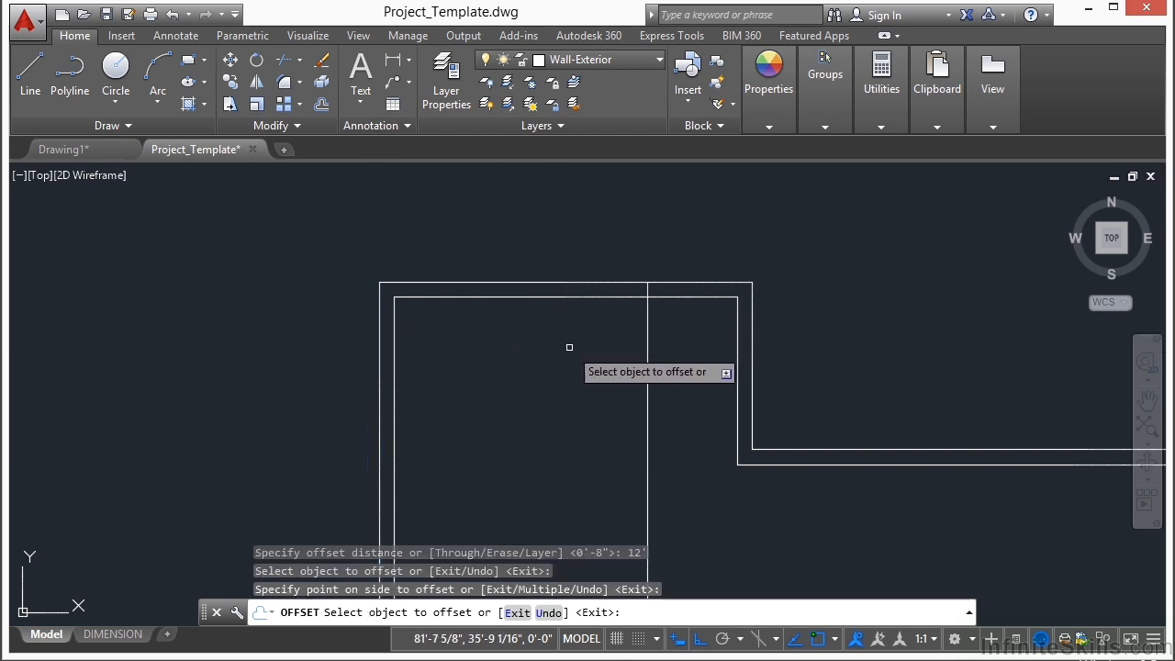
key(Return)
Step: Offset the new vertical line inside the upper-left block 3'4" to the right
text(O)
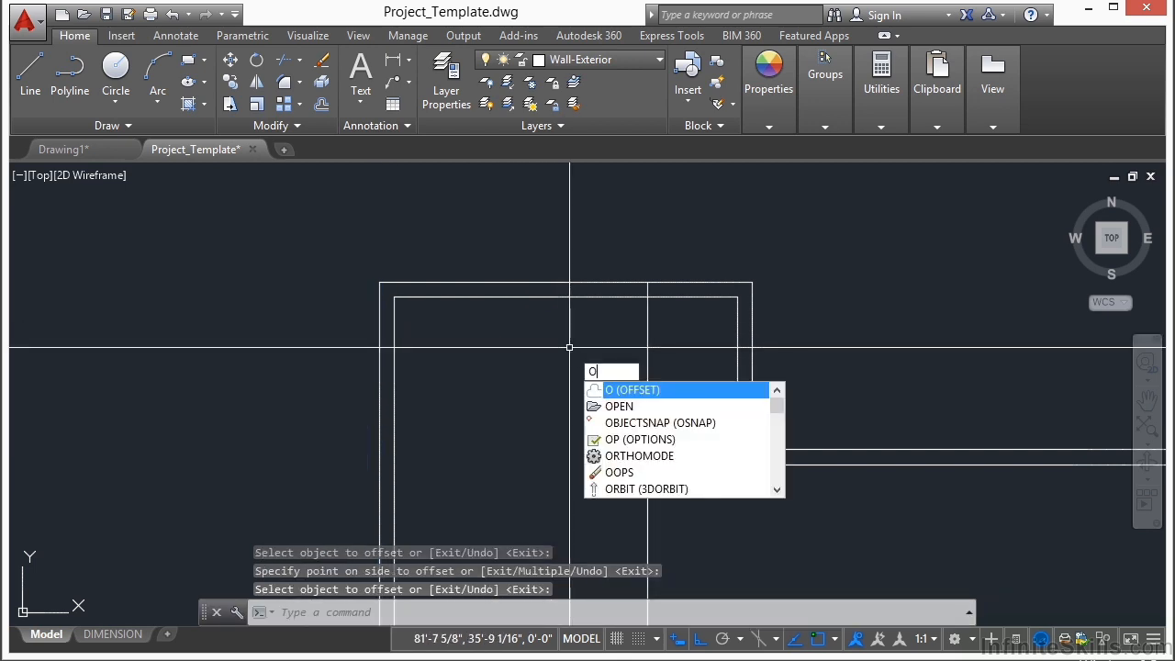
key(Return)
text(3'4)
key(Return)
click(646, 332)
click(677, 336)
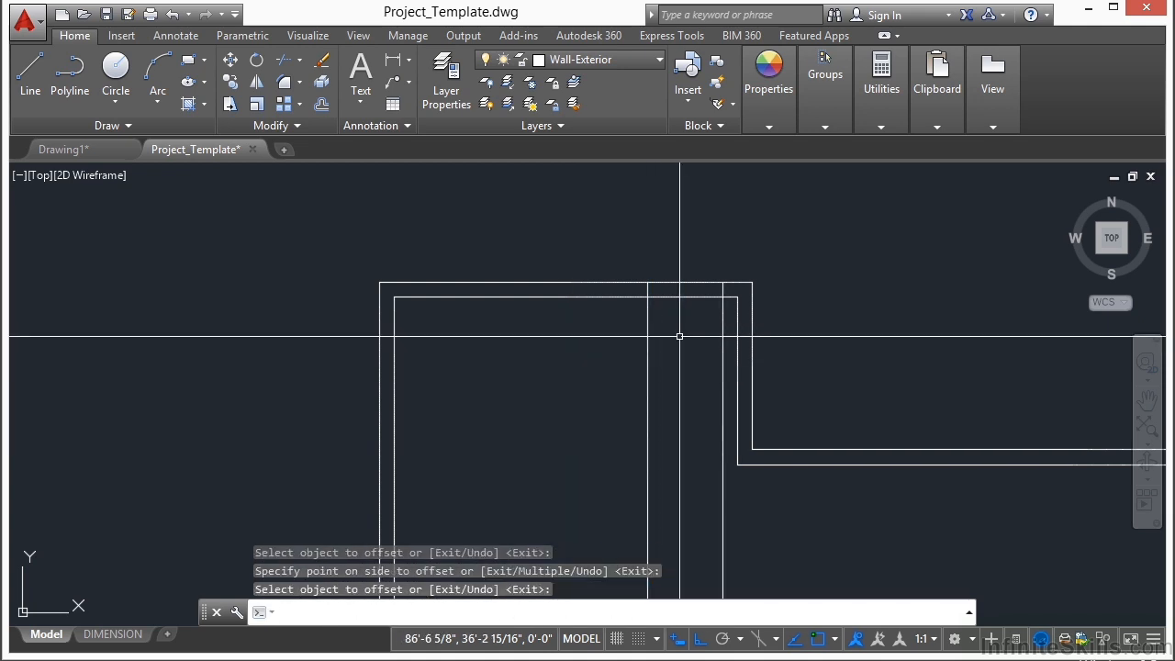
Step: Trim the two vertical offset lines in the upper-left block back to the upper wall's thickness
text(TR)
key(Return)
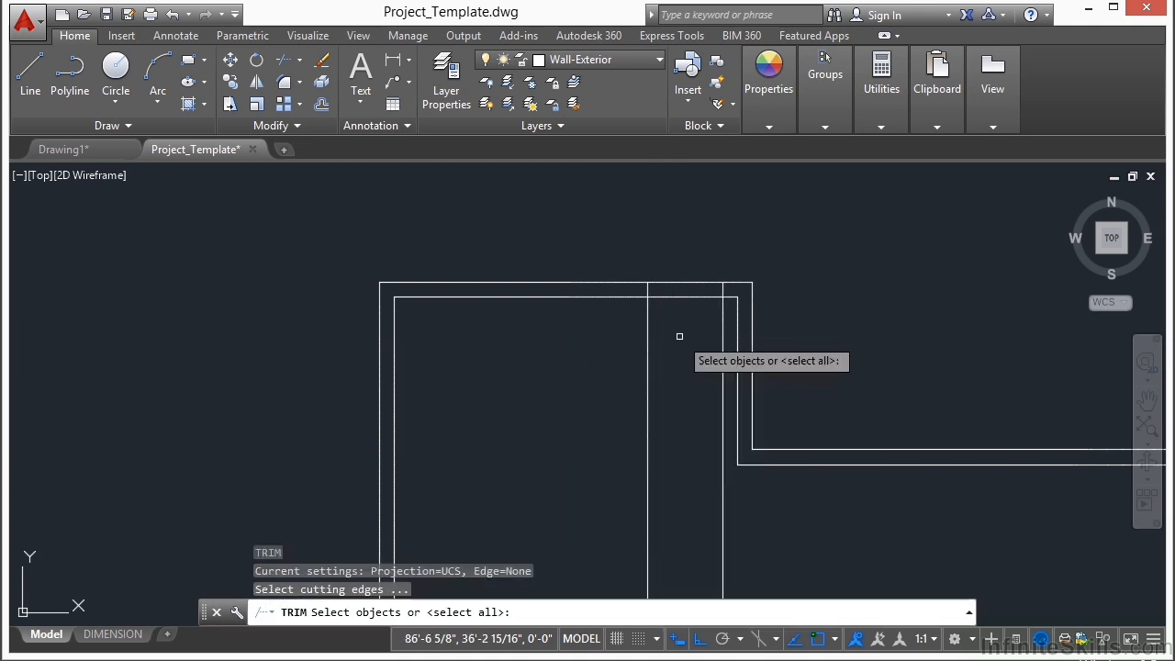
click(730, 248)
click(601, 354)
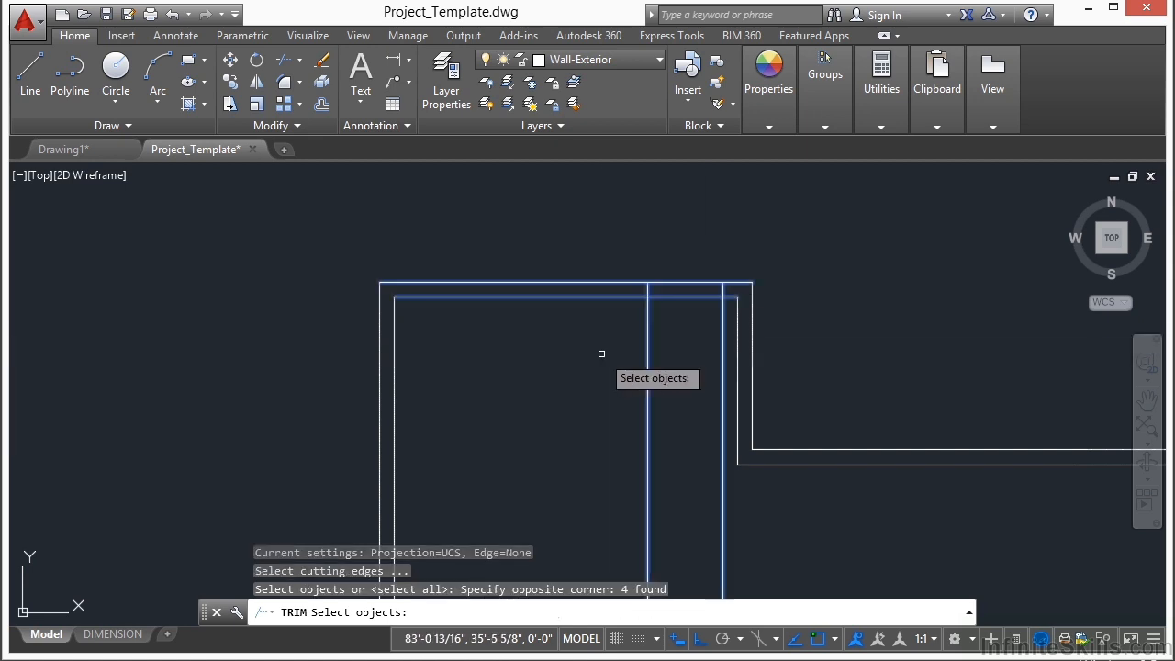
key(Return)
click(726, 325)
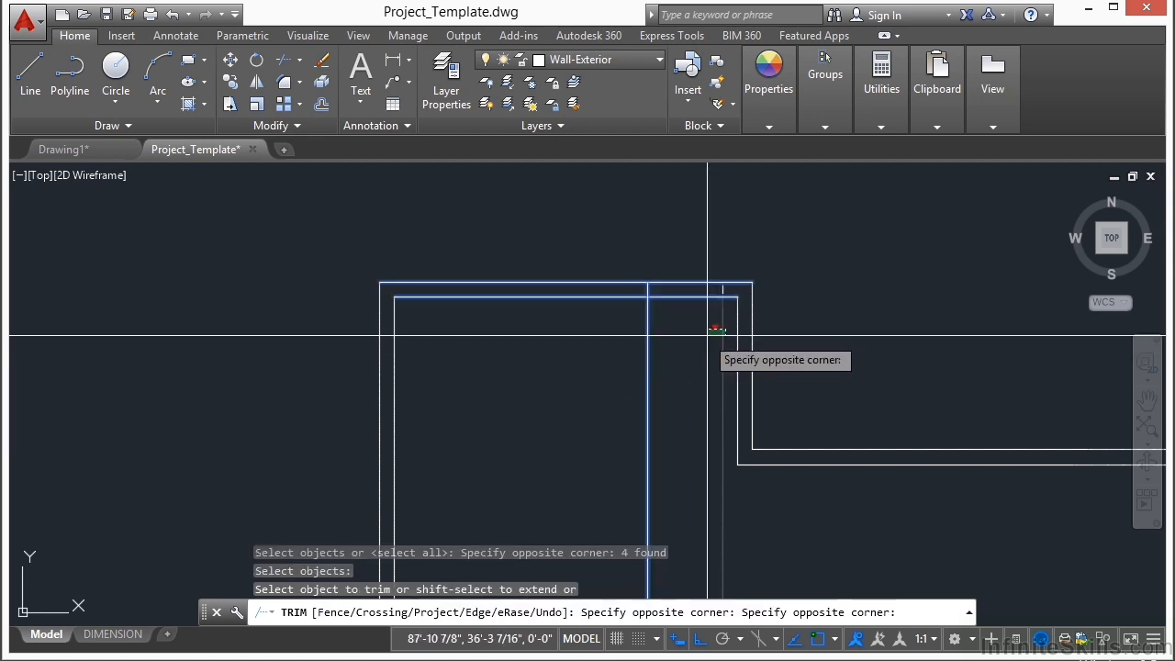
click(632, 348)
Step: Trim away both upper wall lines between the two short jamb lines to open the gap
click(690, 253)
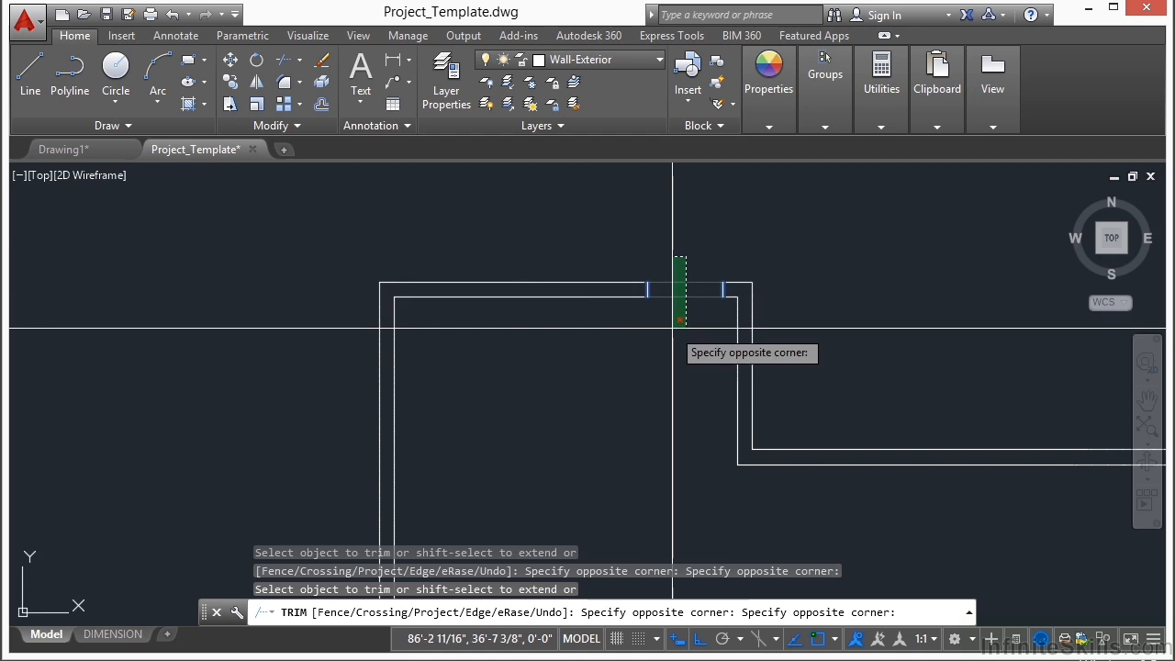
click(671, 328)
scroll(657, 244, down, 2)
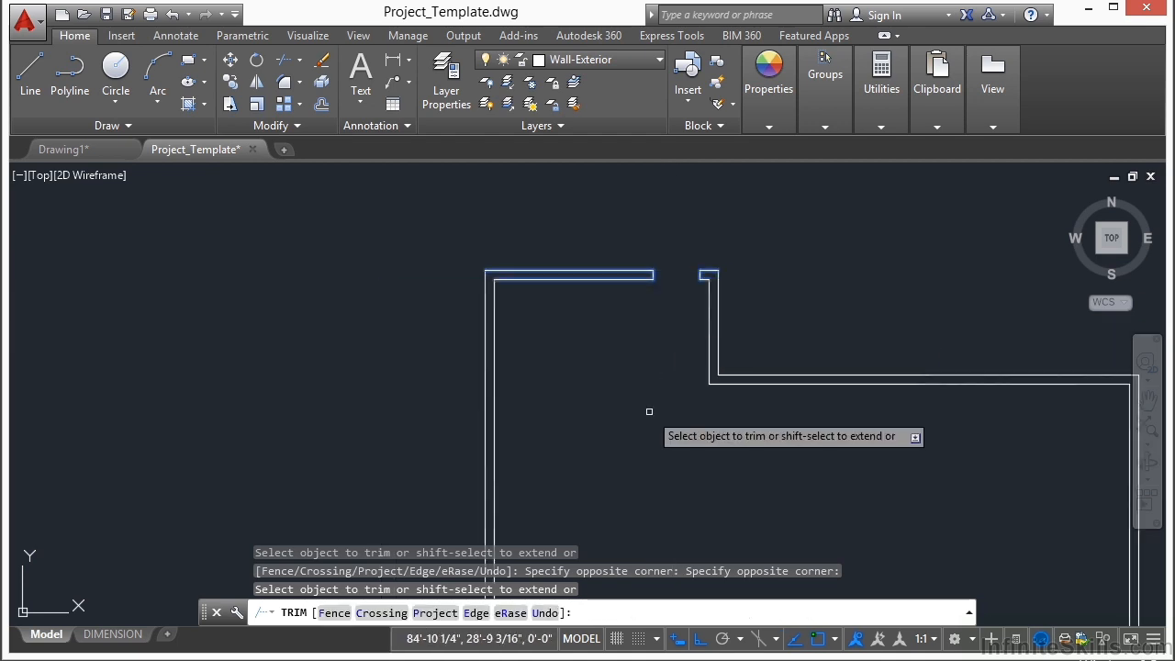
scroll(633, 326, down, 2)
key(Return)
Step: Offset the outer upper wall line of the left block 4'10" downward
text(O)
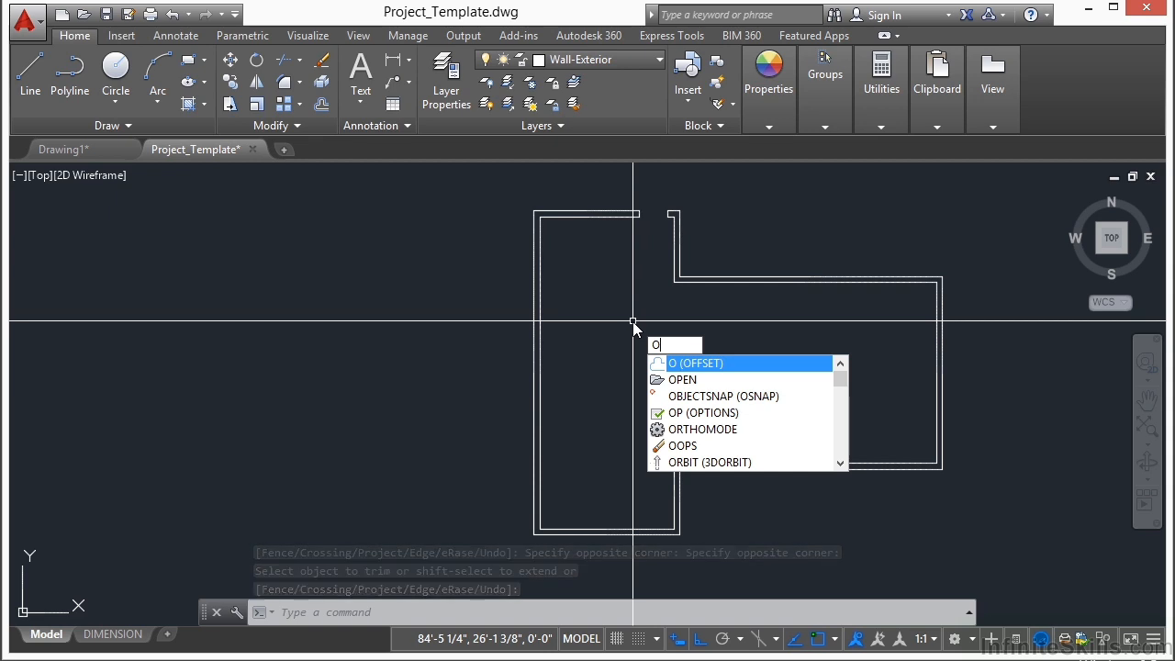
key(Return)
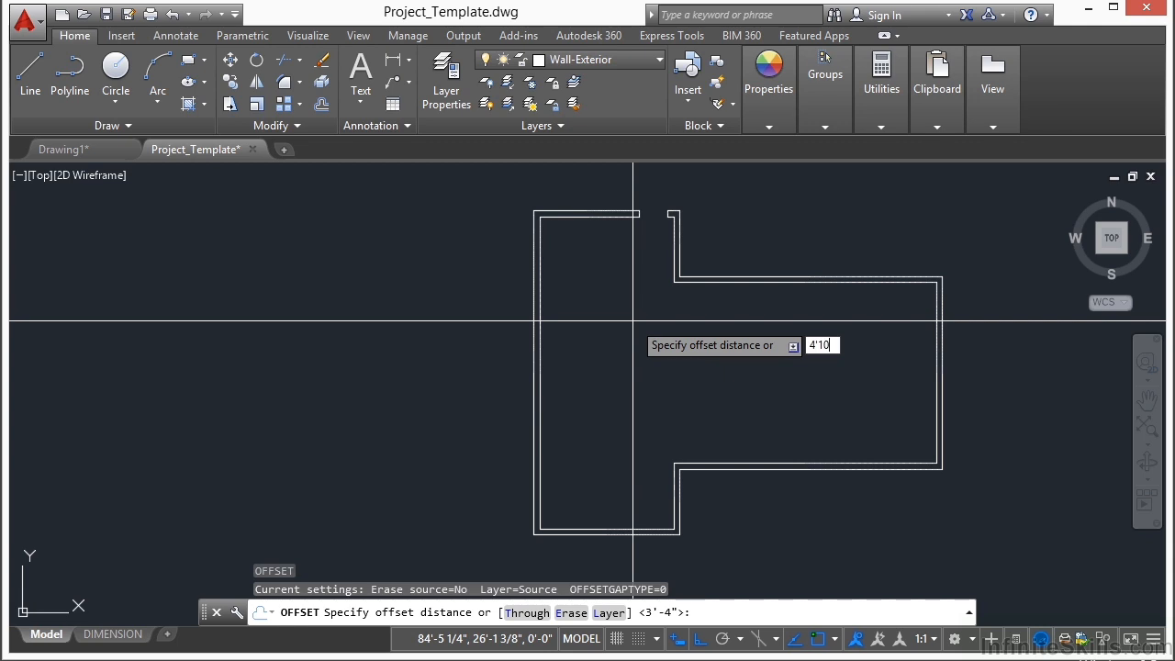
text(4'10)
key(Return)
scroll(498, 237, up, 2)
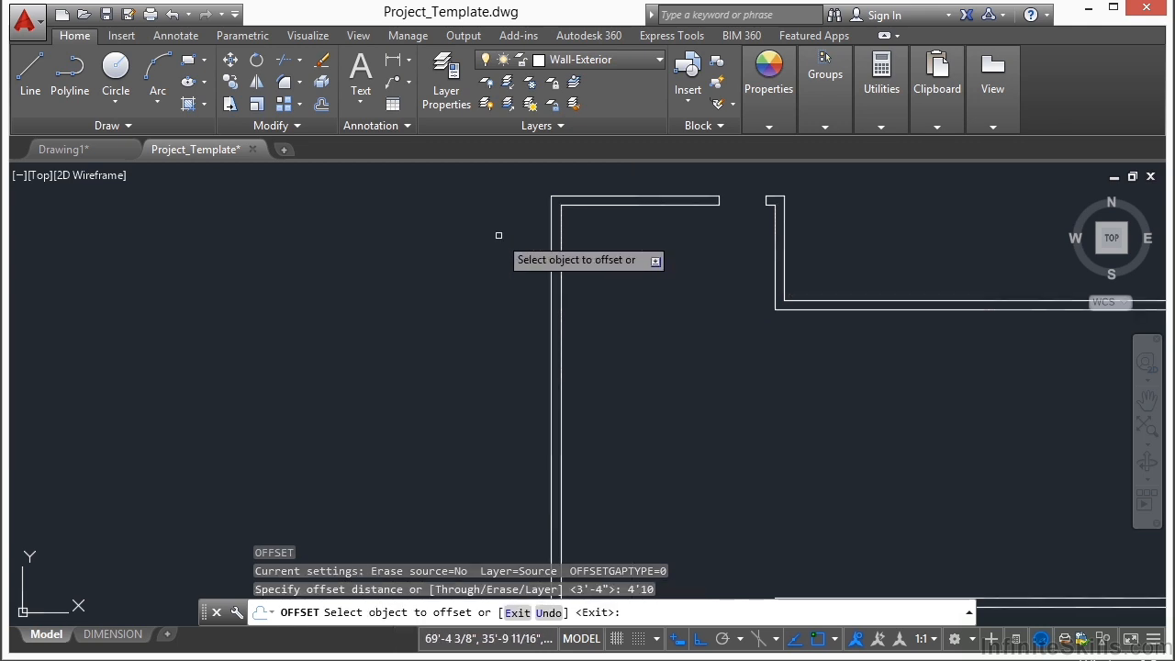
click(606, 191)
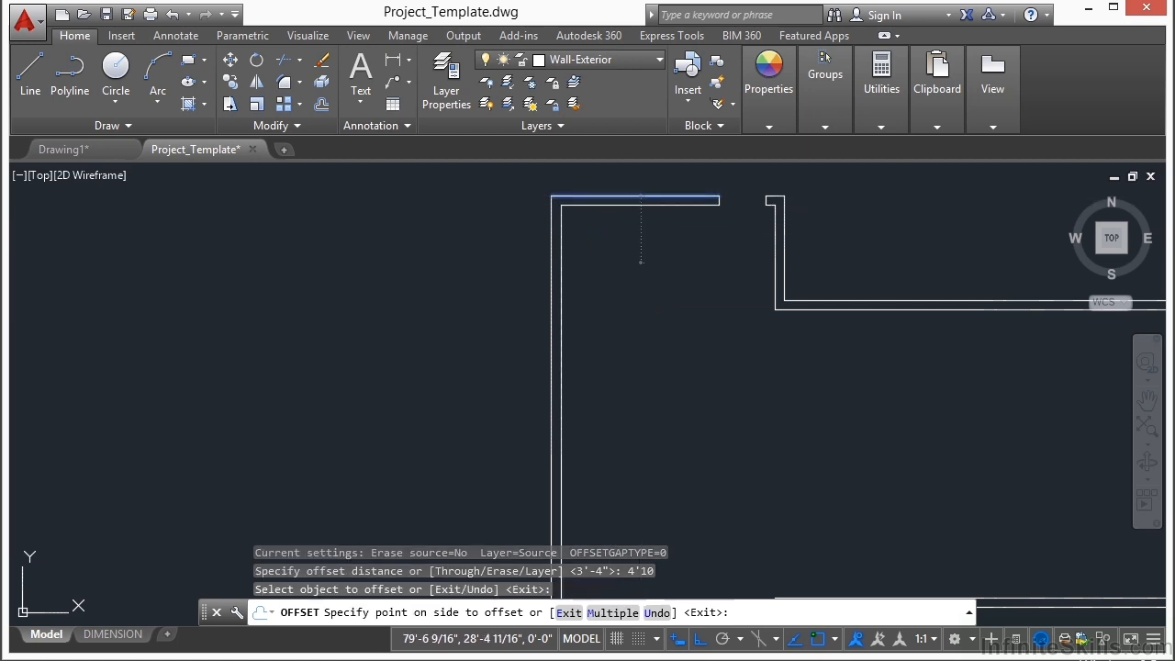
click(641, 339)
key(Return)
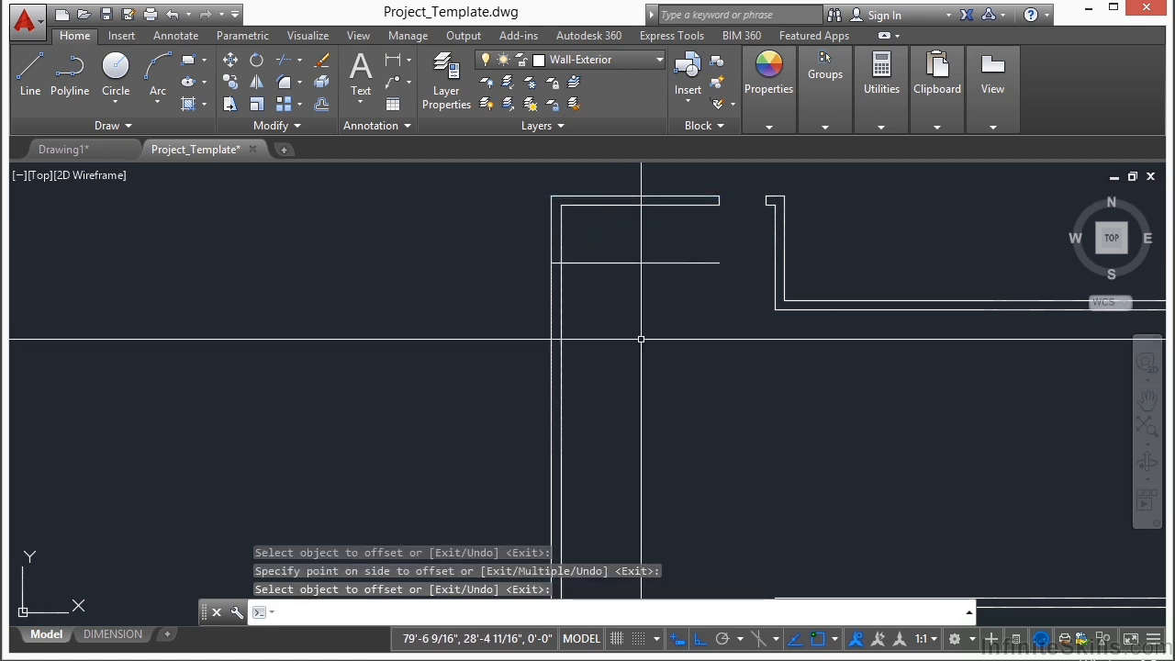
Step: Offset the new horizontal line below the upper wall 3' downward to mark the first left-wall opening
key(Return)
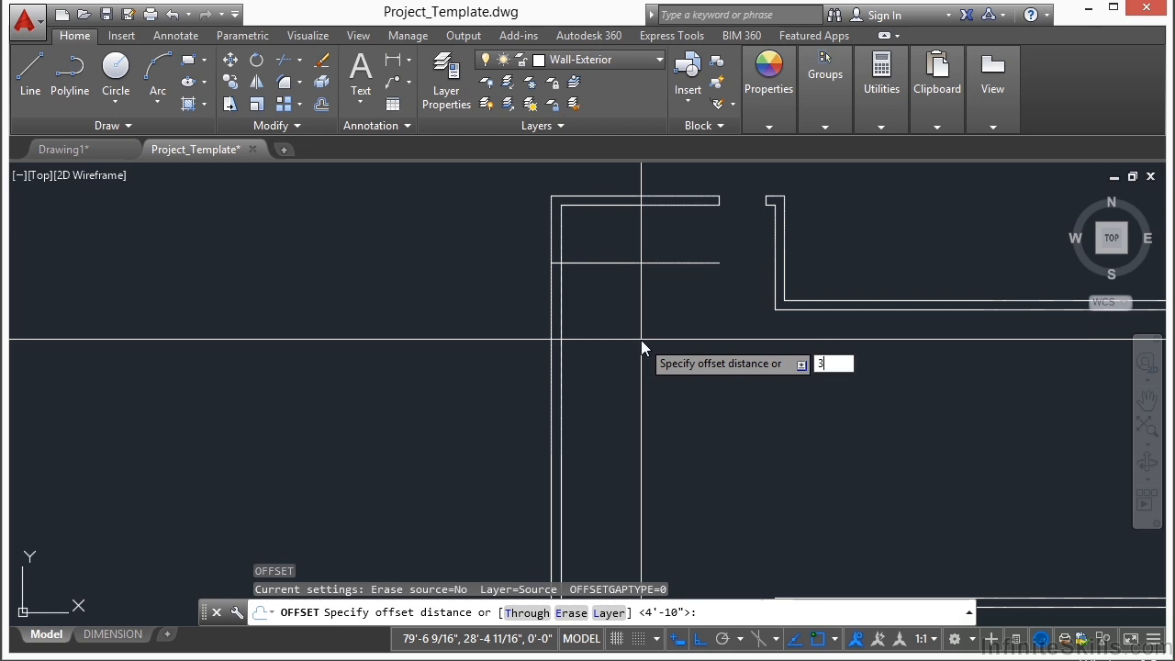
text(3')
key(Return)
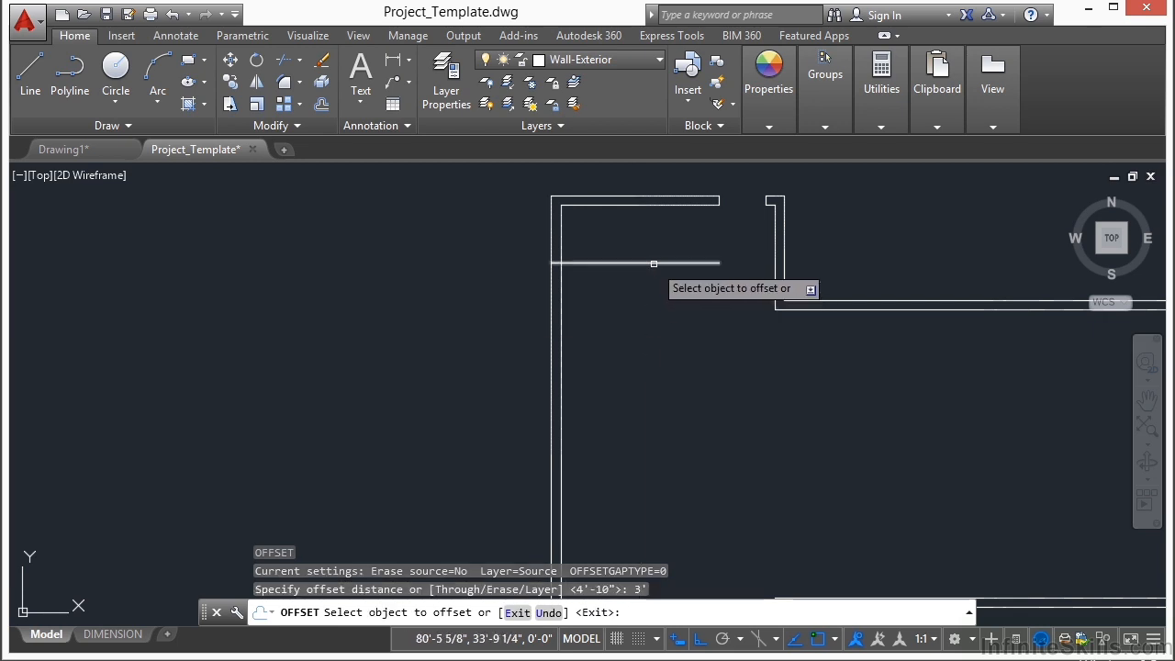
click(650, 262)
click(656, 284)
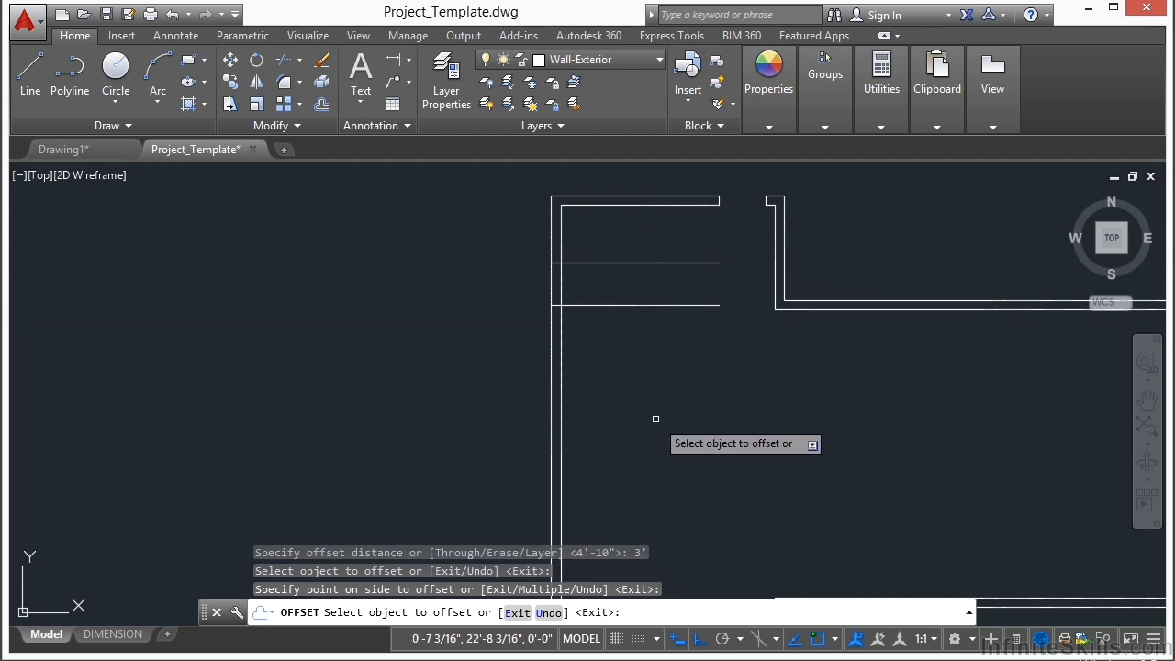
key(Return)
key(Return)
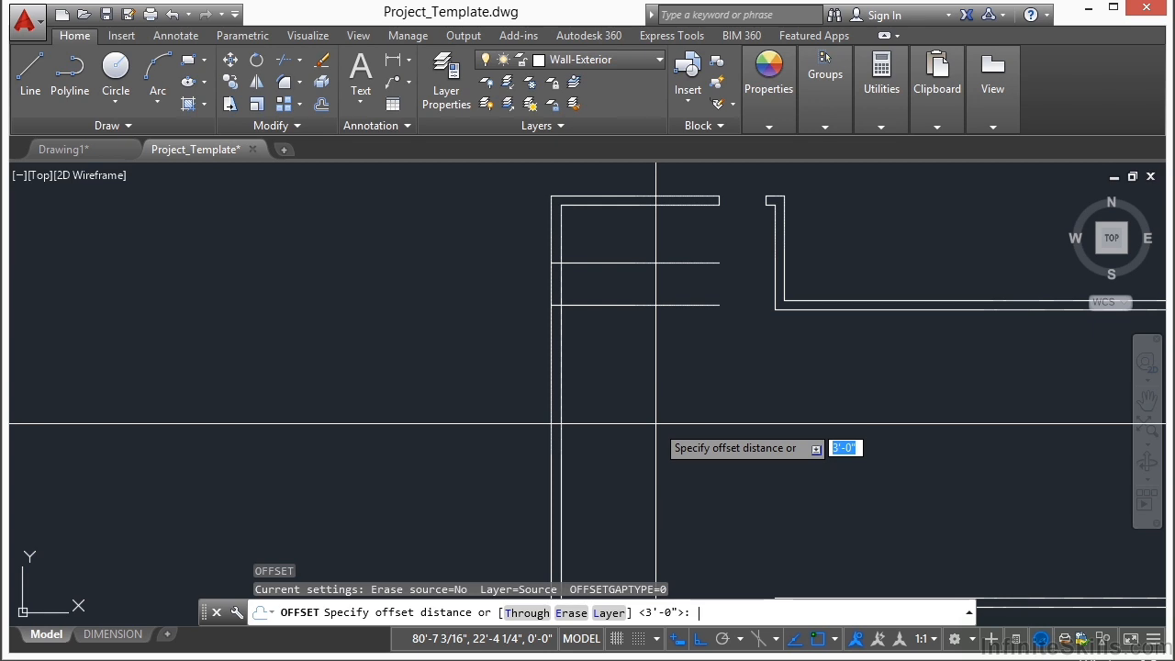
Step: Offset the lower line of the first left-wall opening 9'2" downward
text(9'2)
key(Return)
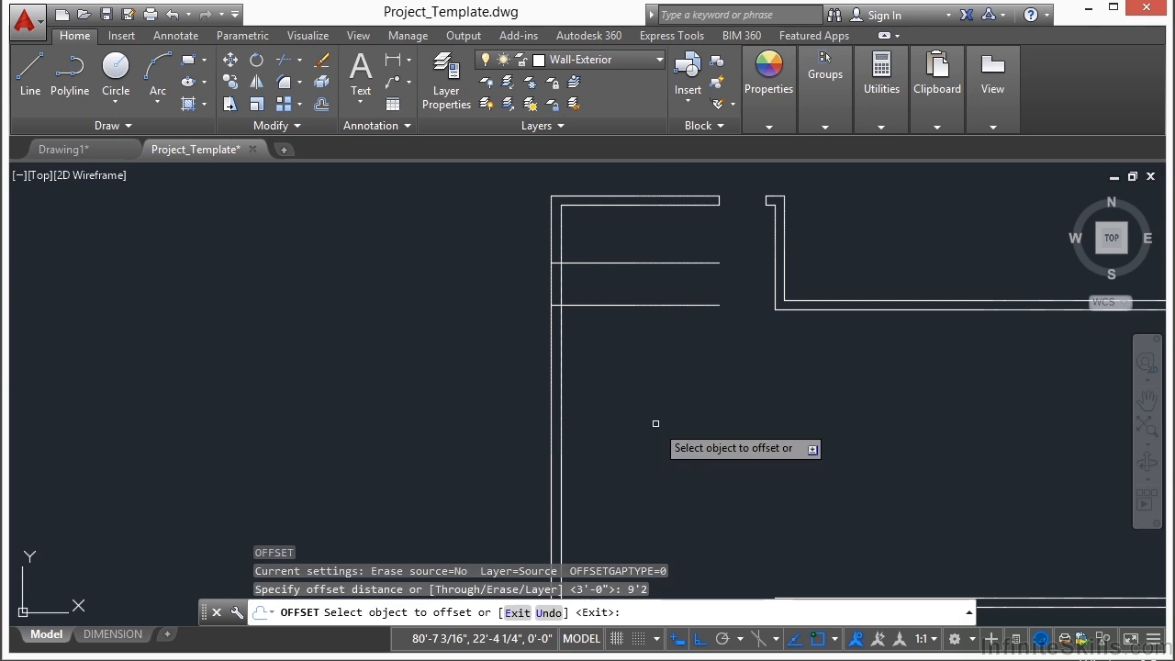
click(625, 306)
click(630, 394)
key(Return)
key(Return)
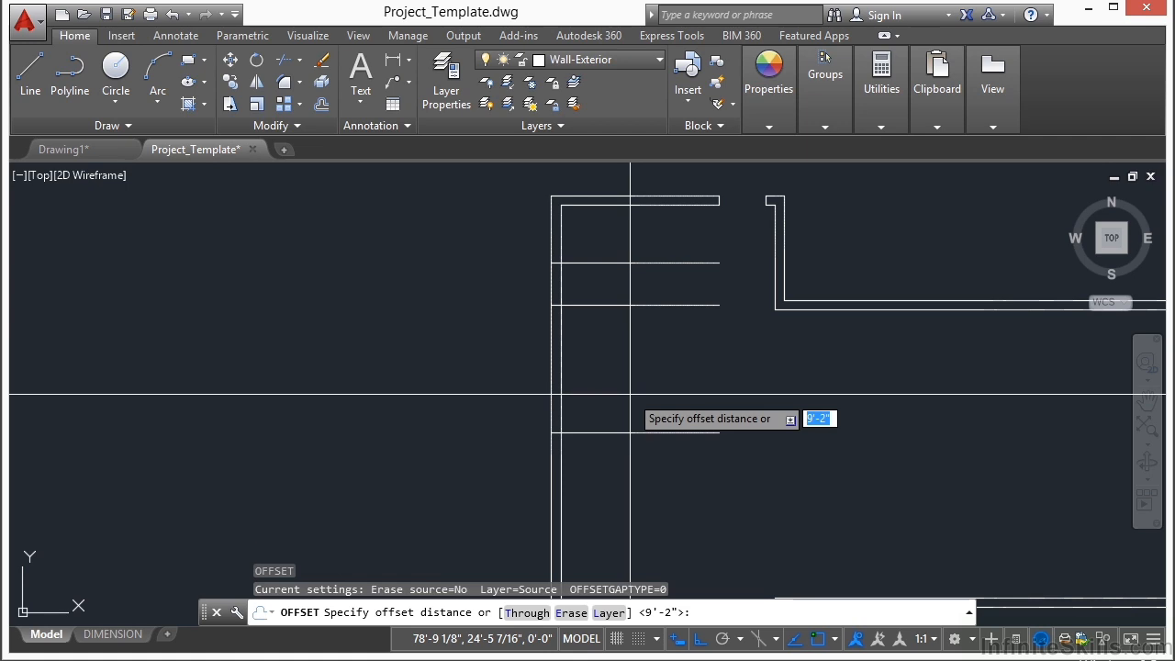
Step: Offset the third horizontal line 3' downward to mark the middle opening in the left wall
text(3')
key(Return)
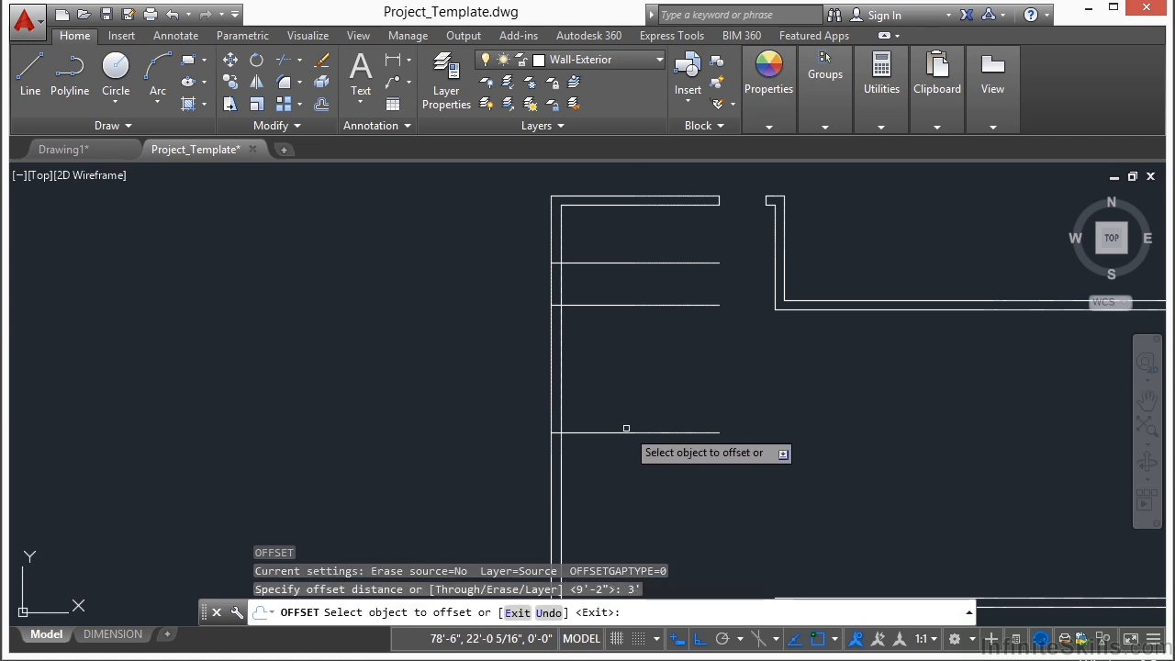
click(630, 432)
click(632, 472)
middle_drag(724, 493, 696, 300)
key(Return)
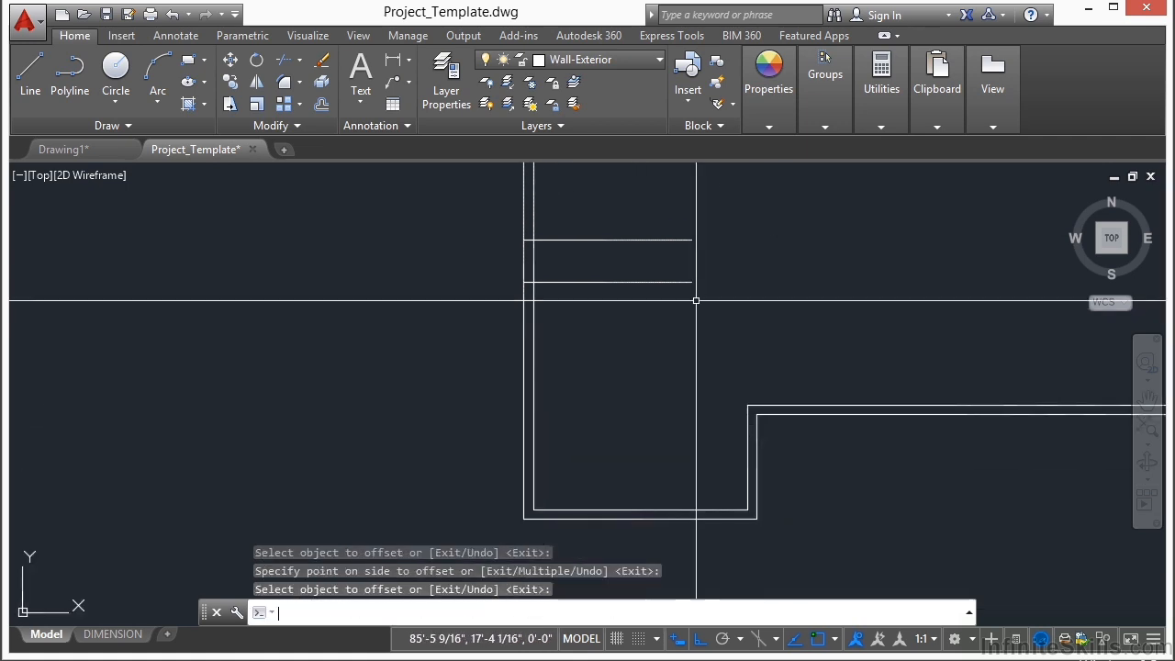
Step: Offset the lower line of the middle left-wall opening 9'2" downward
key(Return)
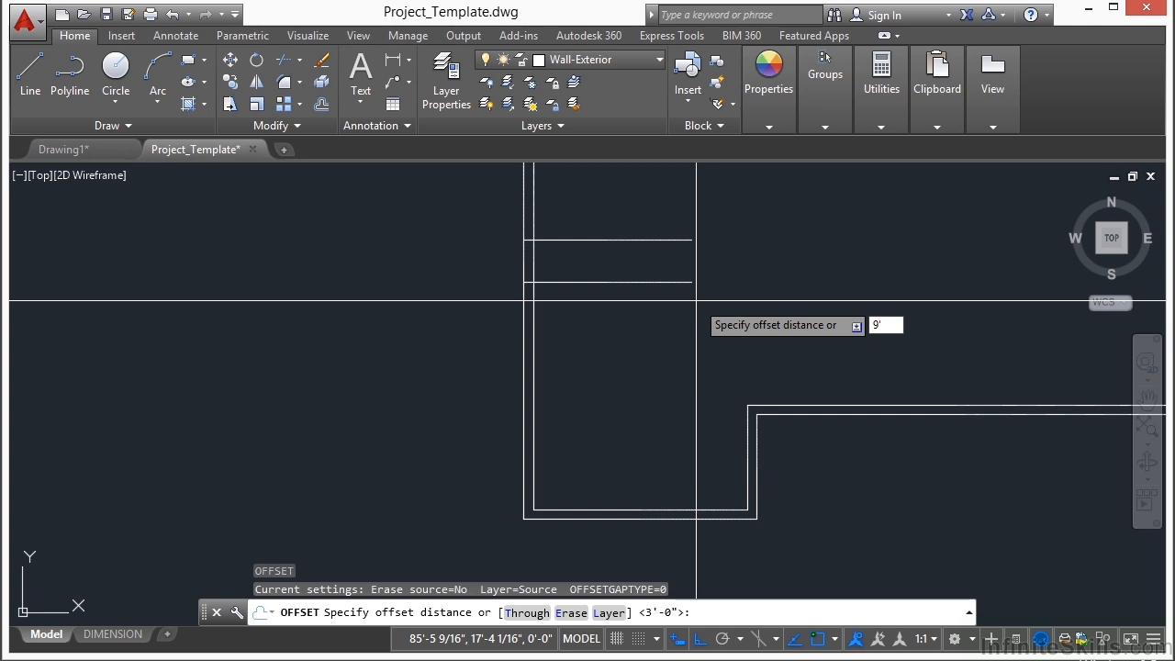
text(9'2)
key(Return)
click(653, 282)
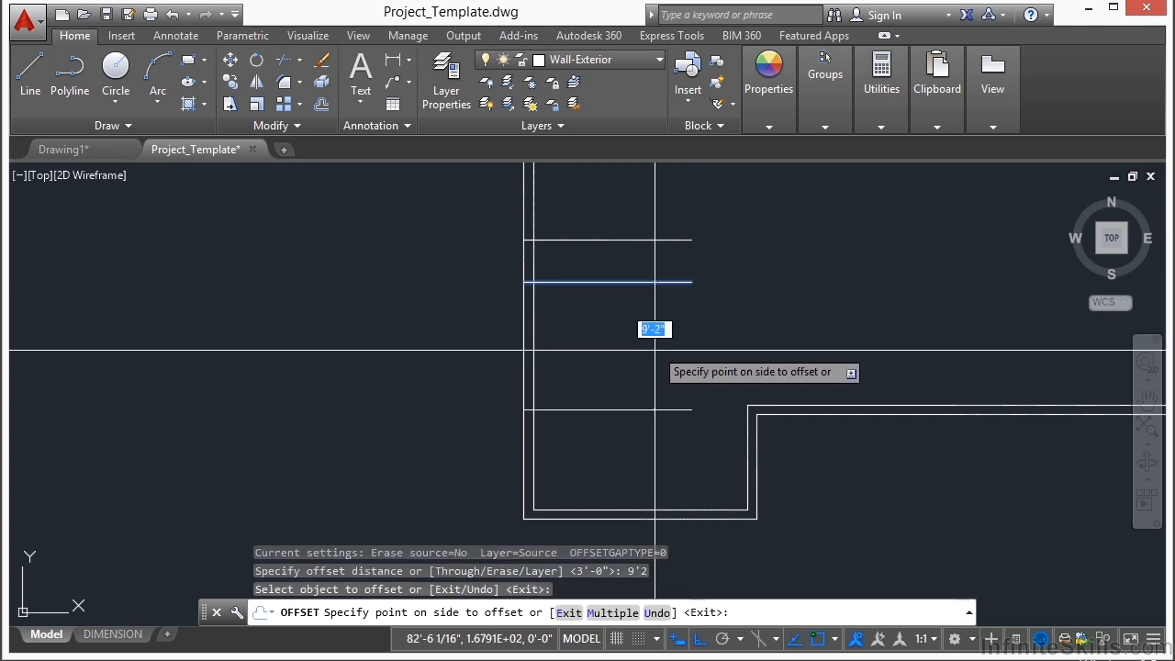
click(671, 442)
key(Return)
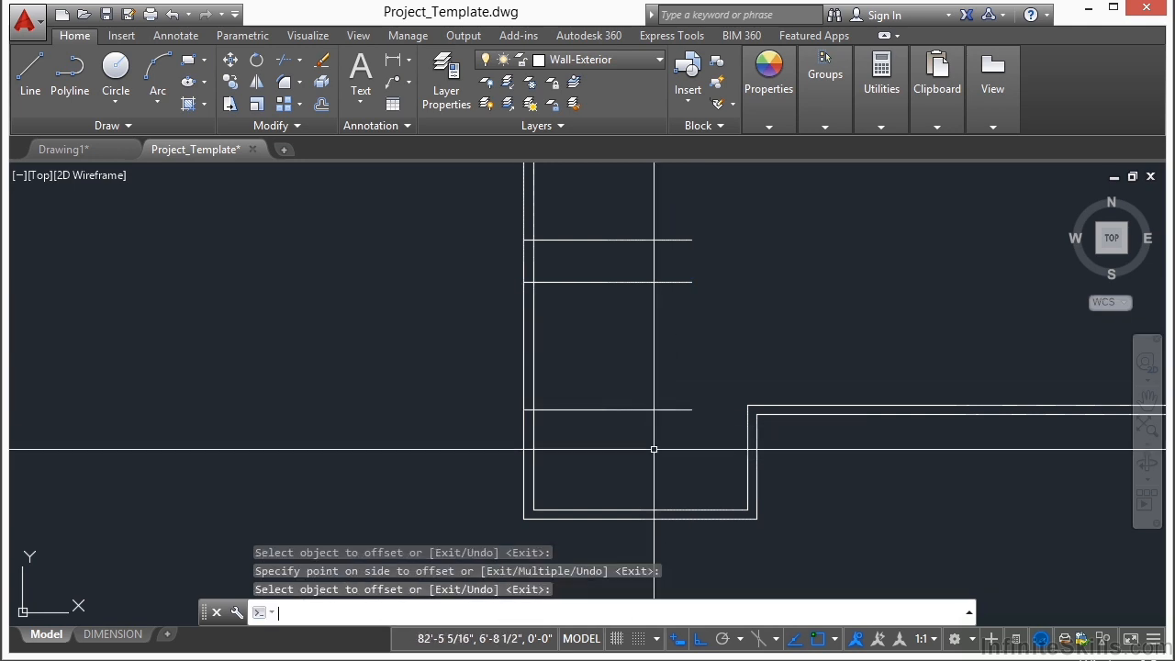
Step: Offset the fifth horizontal line 3' downward to mark the lowest opening in the left wall
key(Return)
text(3')
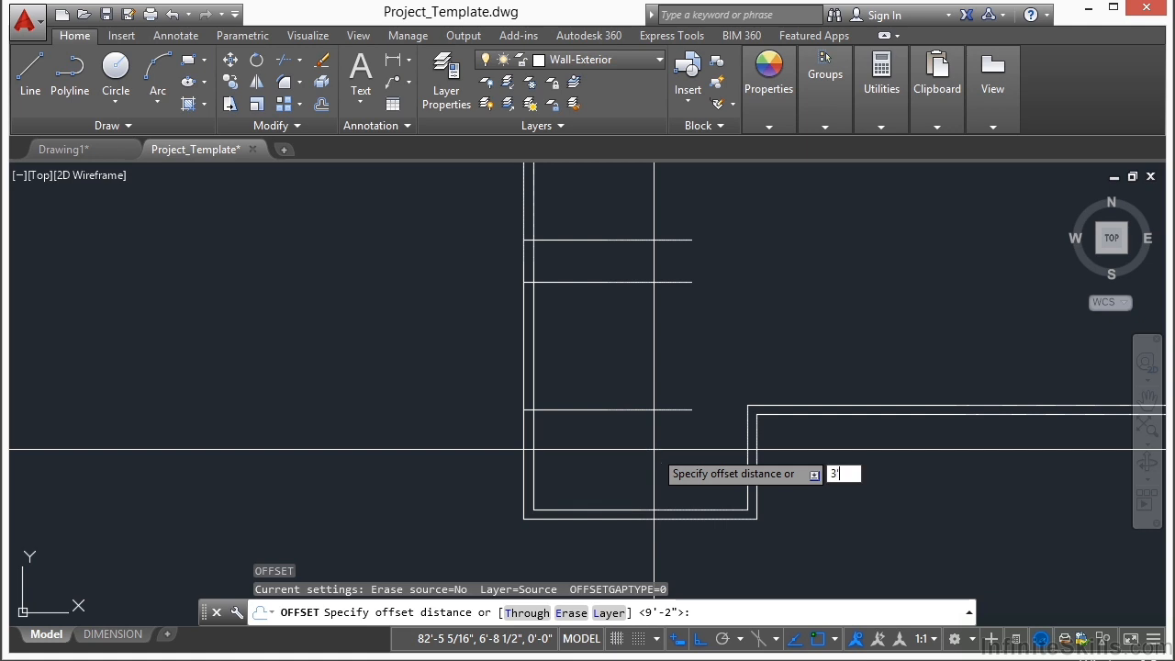
key(Return)
click(635, 410)
click(640, 478)
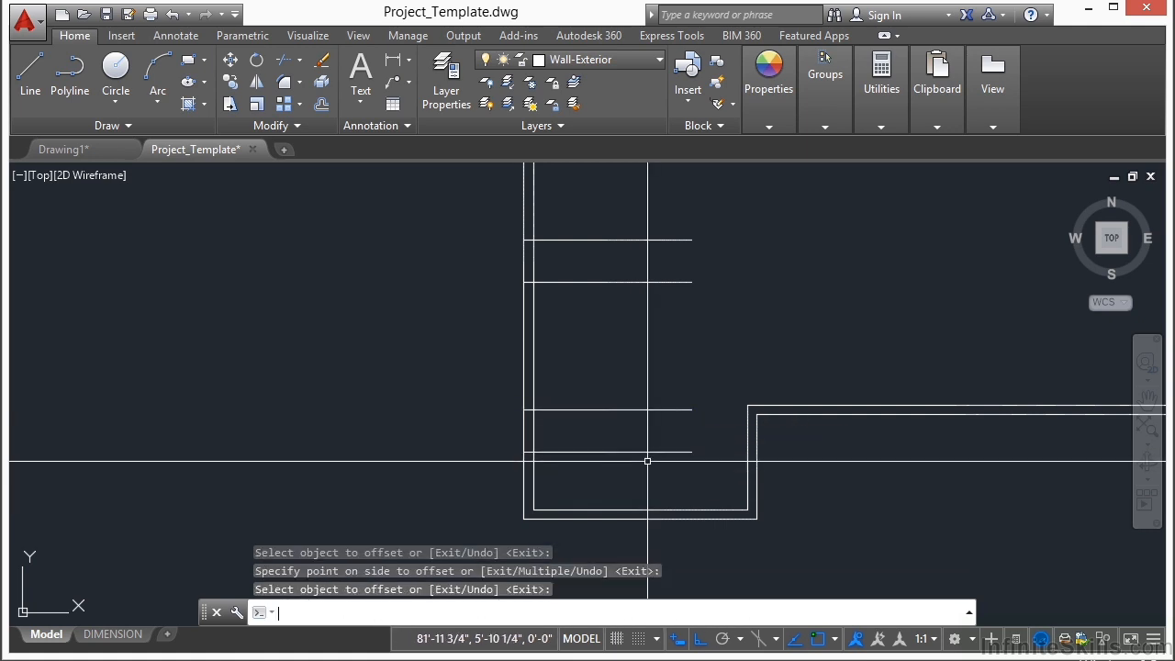
key(Return)
Step: Trim the six horizontal offset lines back to the left wall's thickness, using them and both left wall lines as cutting edges
text(TR)
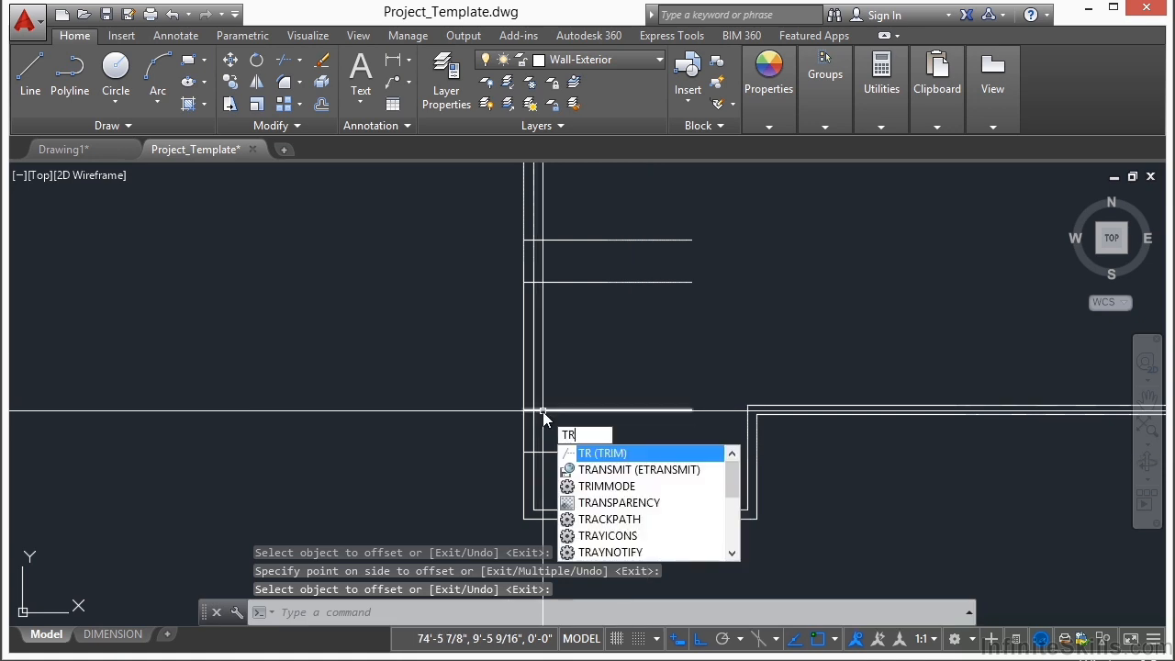
key(Return)
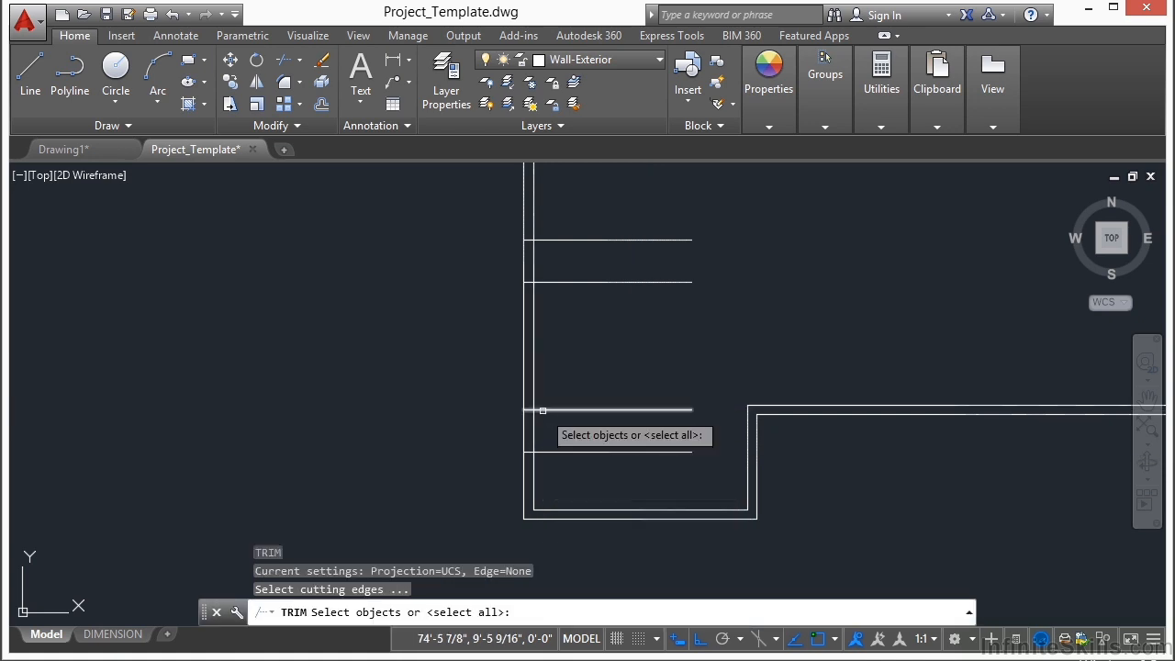
click(551, 334)
click(487, 333)
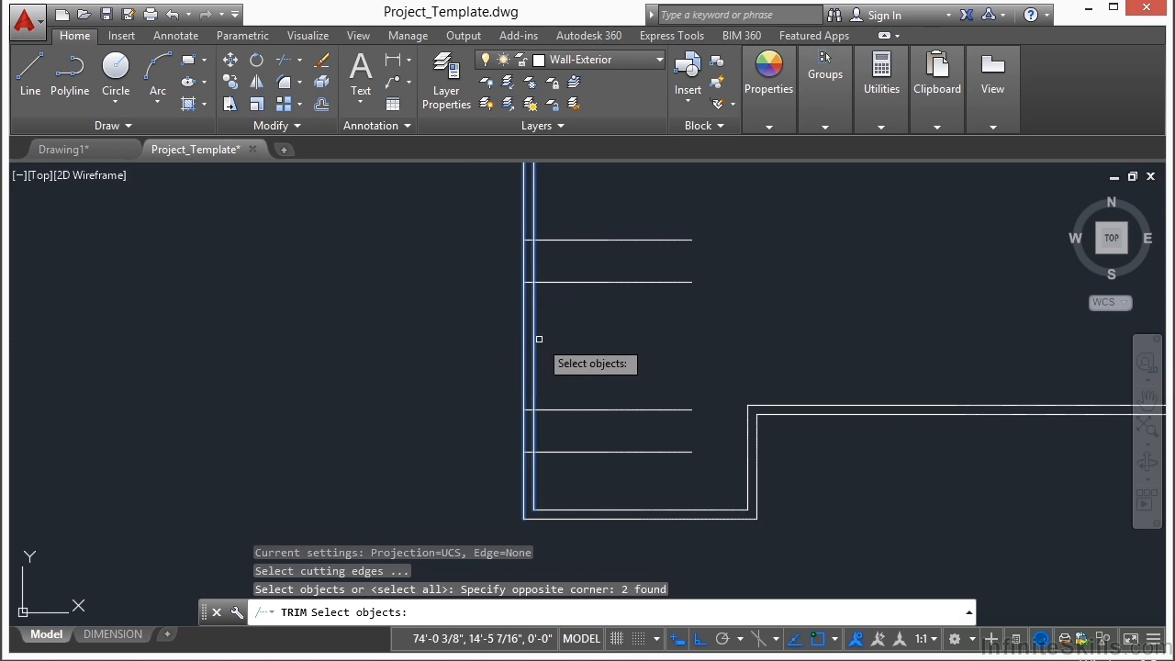
scroll(526, 397, down, 2)
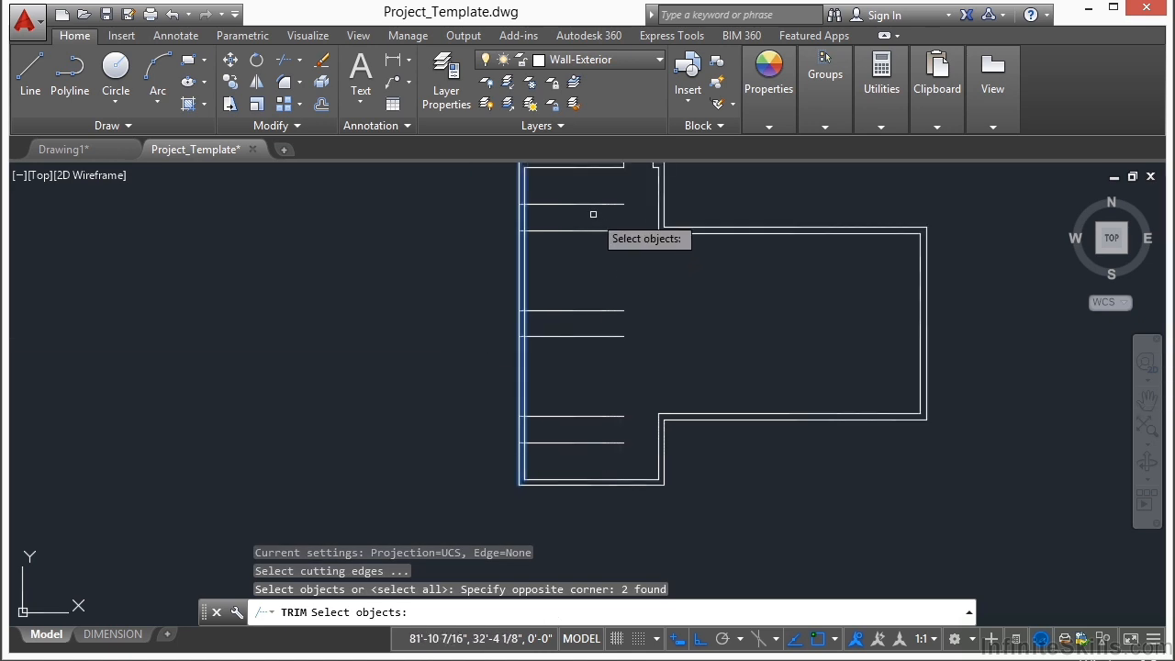
click(584, 185)
click(572, 461)
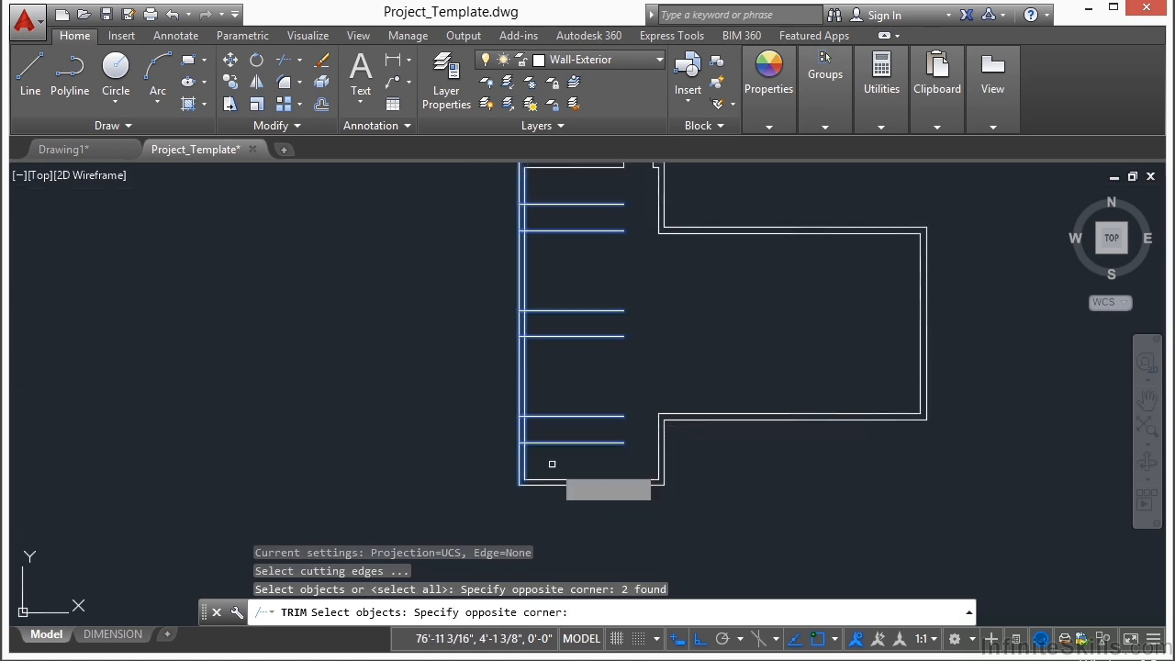
scroll(579, 435, down, 2)
scroll(582, 395, up, 2)
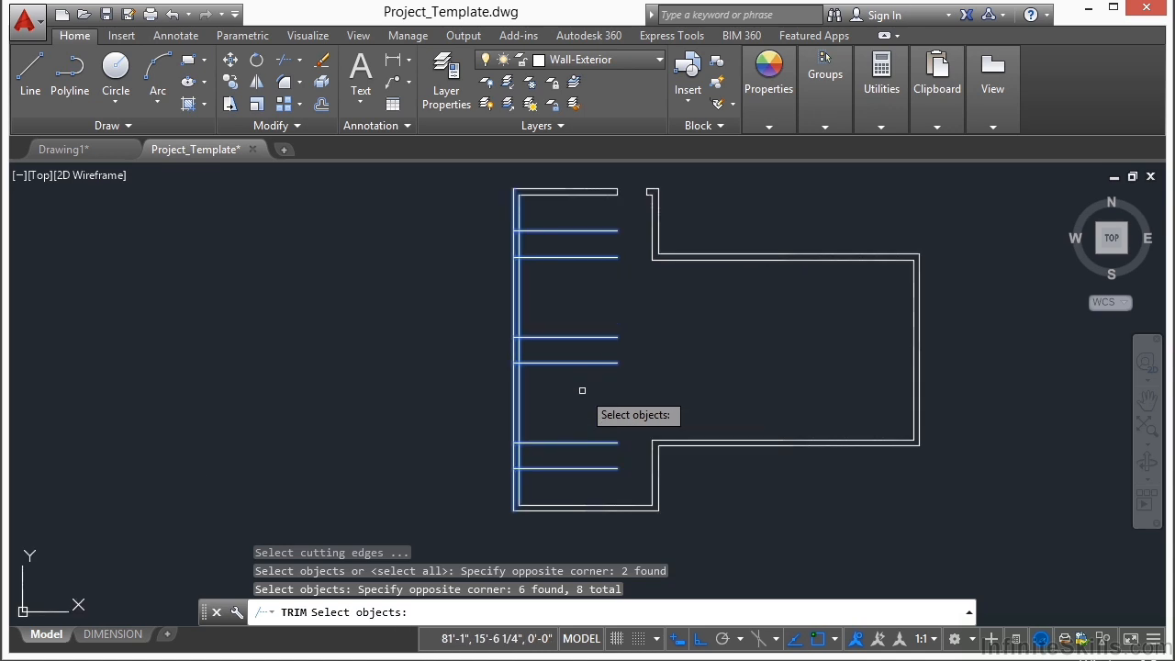
key(Return)
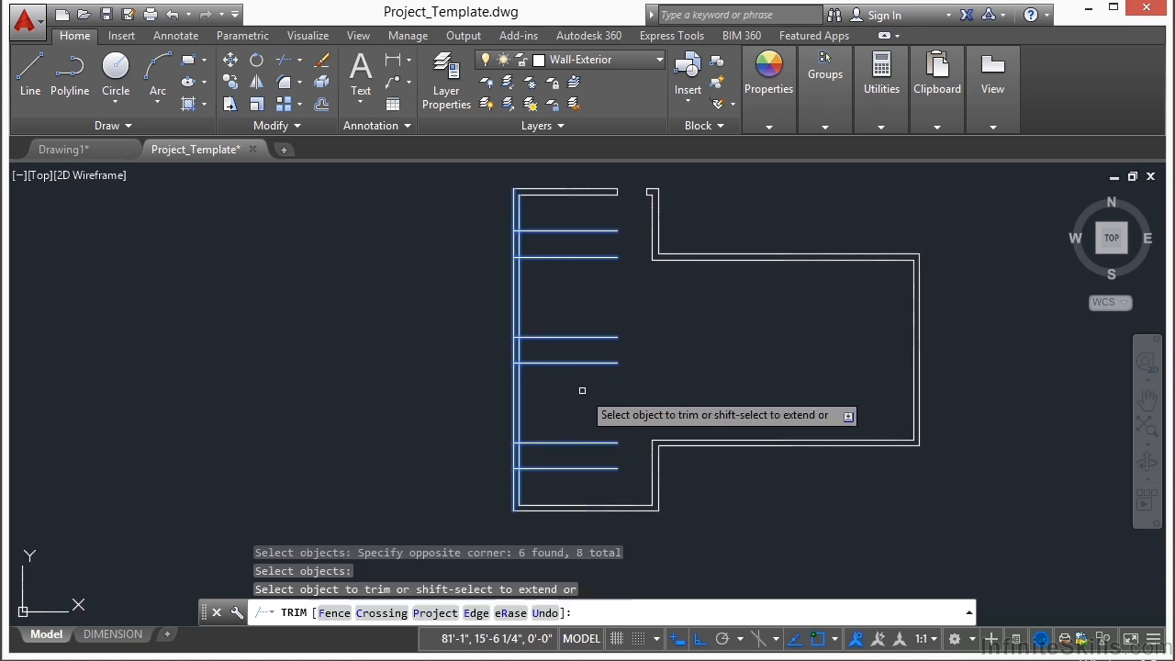
click(575, 485)
click(545, 216)
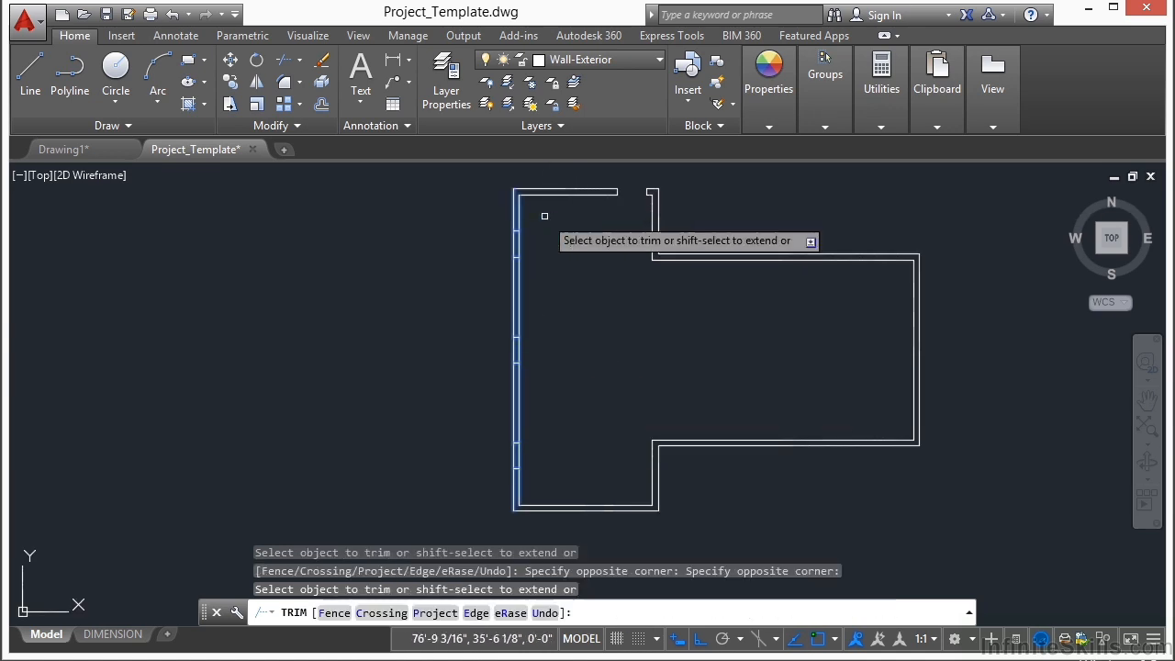
Step: Trim both left wall lines between each pair of jamb lines to cut the three openings
scroll(510, 236, up, 3)
click(482, 242)
click(535, 263)
middle_drag(606, 486, 605, 358)
click(492, 387)
click(562, 406)
middle_drag(592, 569, 526, 426)
click(562, 427)
click(495, 454)
scroll(551, 349, down, 5)
key(Return)
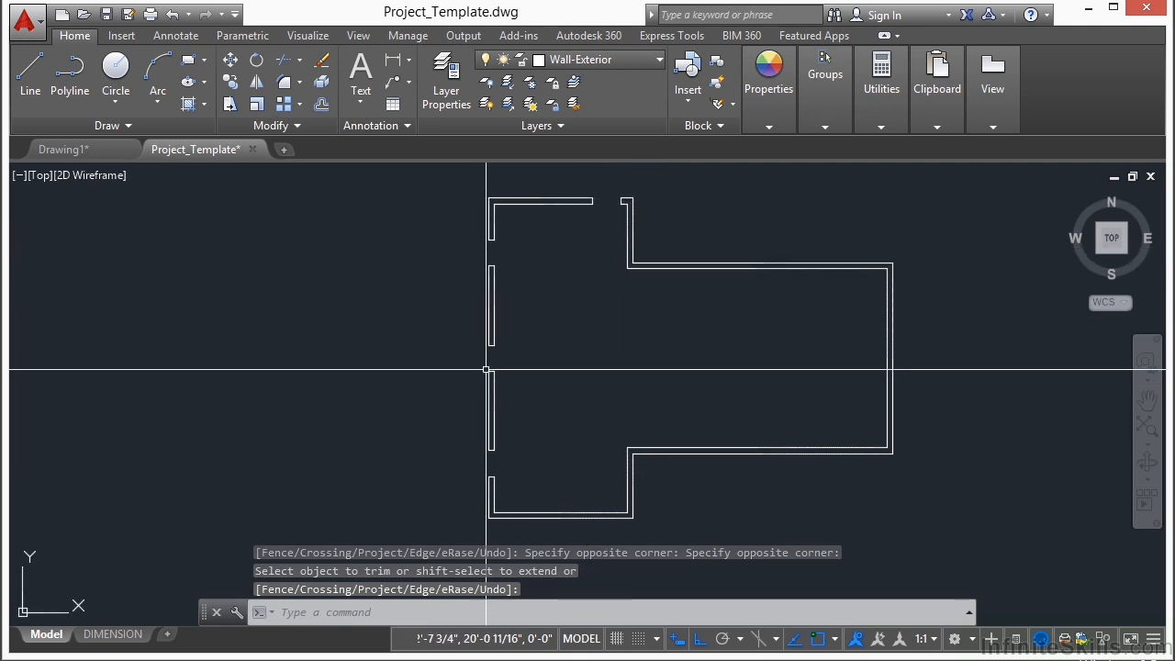
Step: Offset the outer left wall line beside the lower-left corner 5'4" to the right
middle_drag(578, 459, 543, 336)
scroll(543, 336, up, 4)
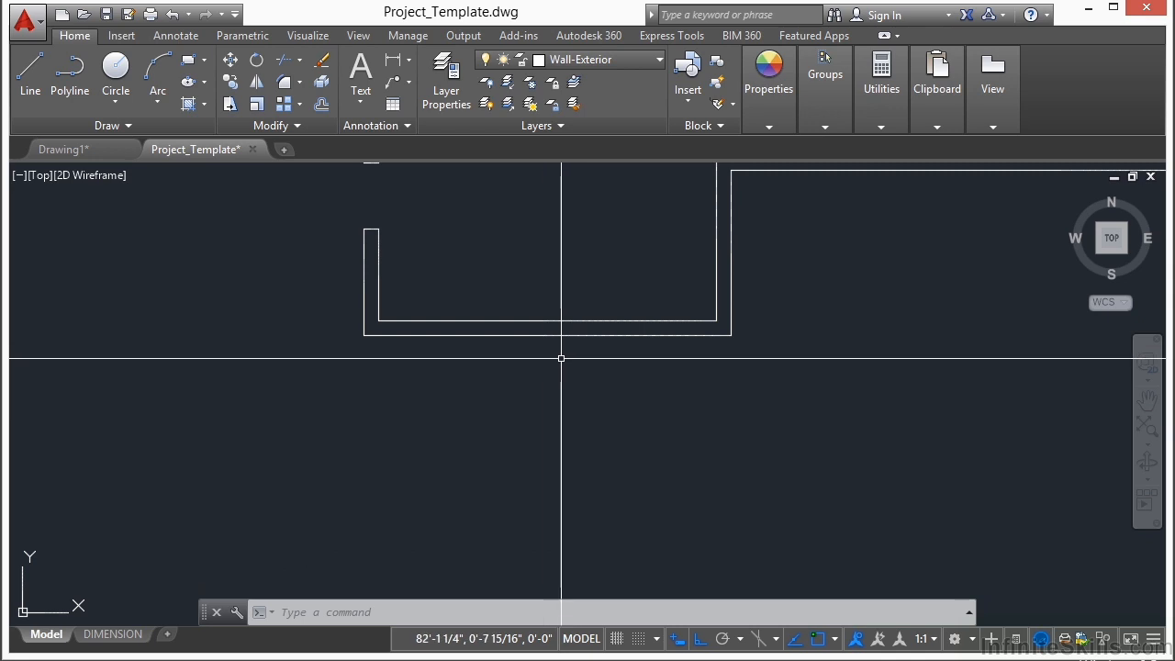
key(Return)
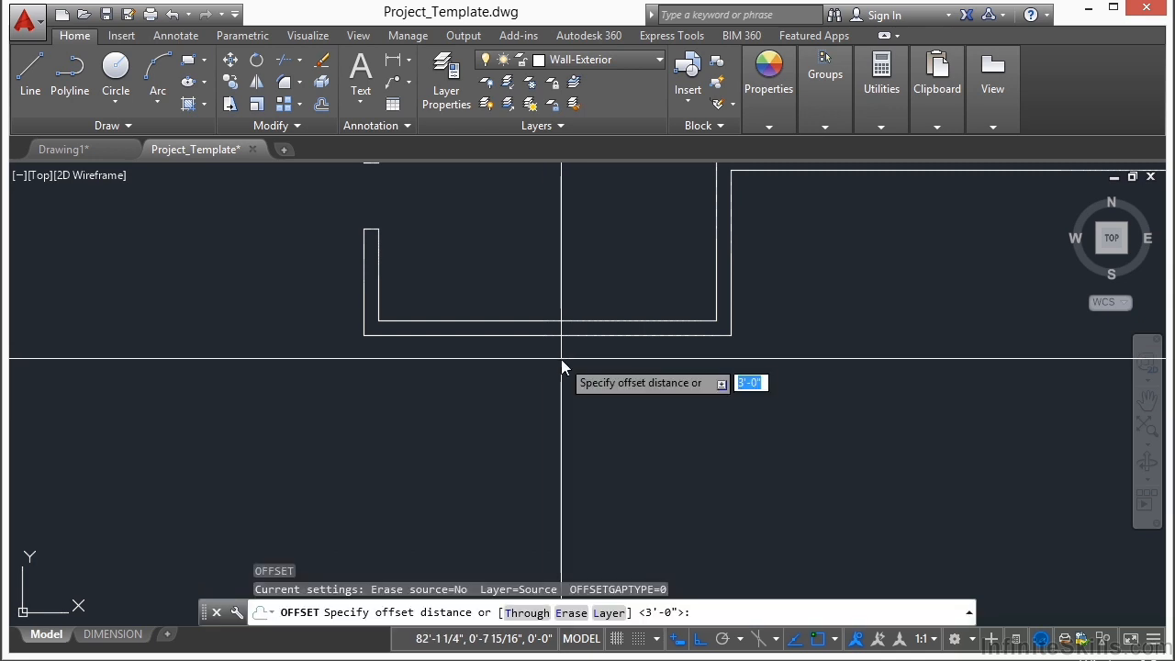
key(Return)
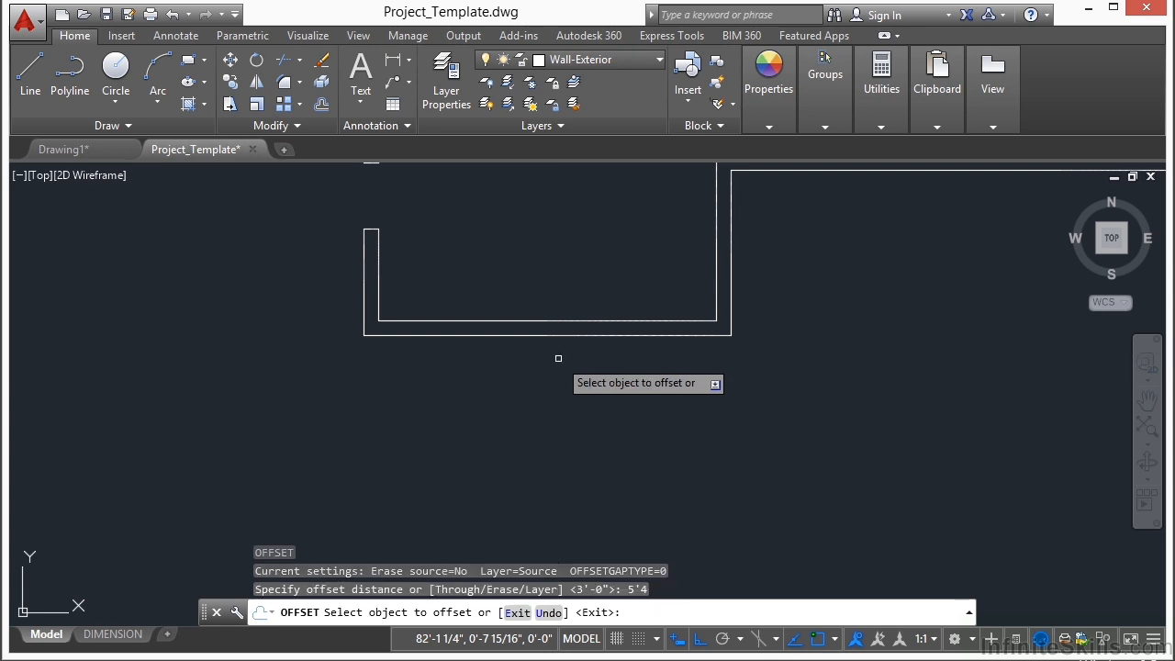
click(364, 282)
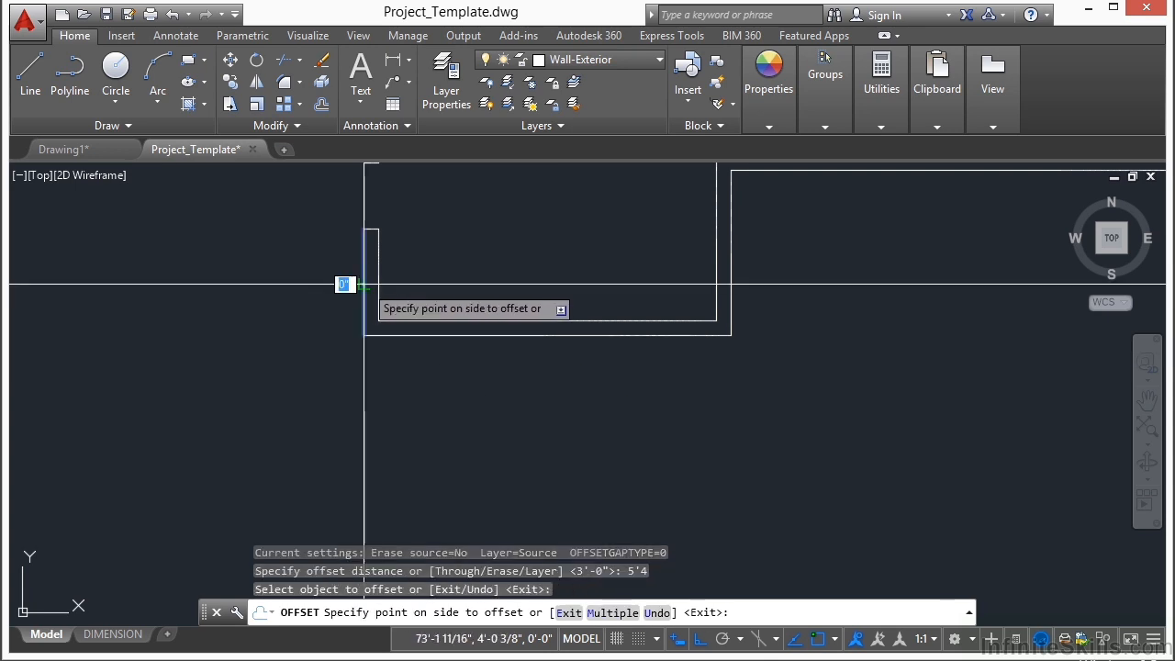
click(540, 285)
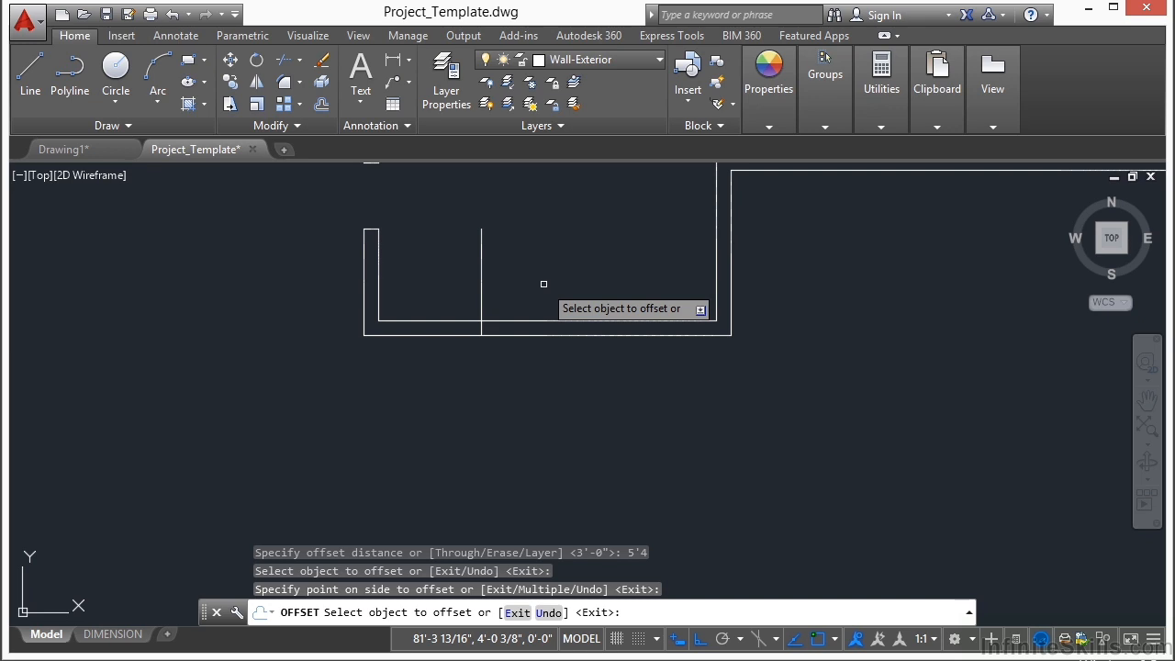
key(Return)
key(Return)
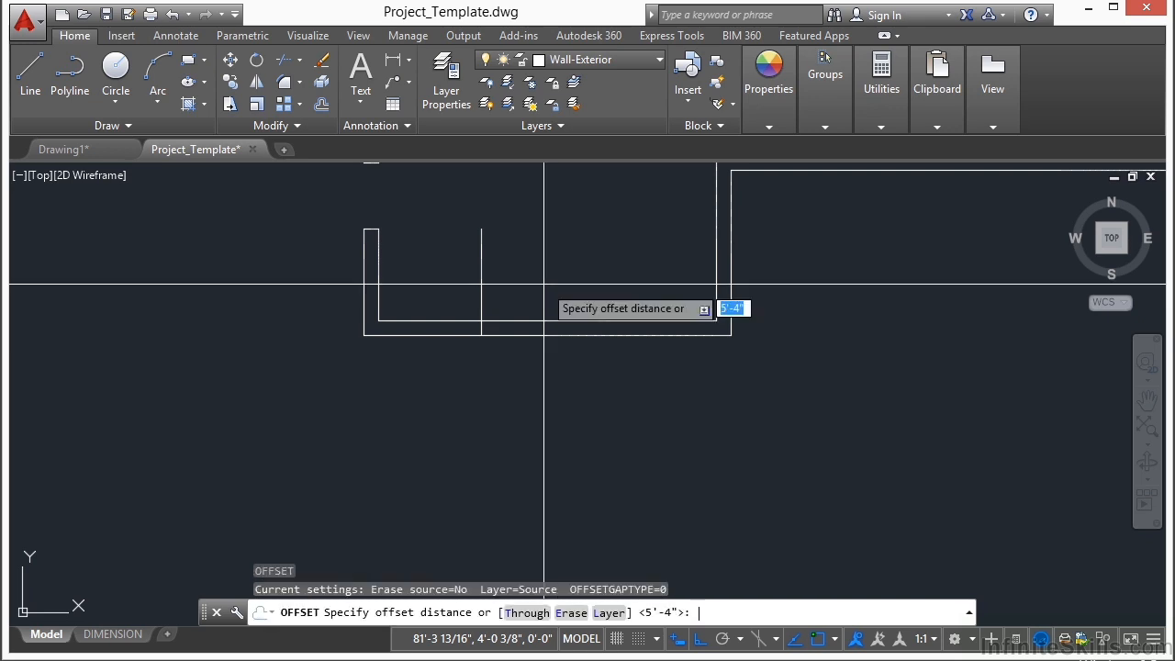
Step: Offset the new vertical line 6' to the right to mark the other side of the lower-wall opening
key(Return)
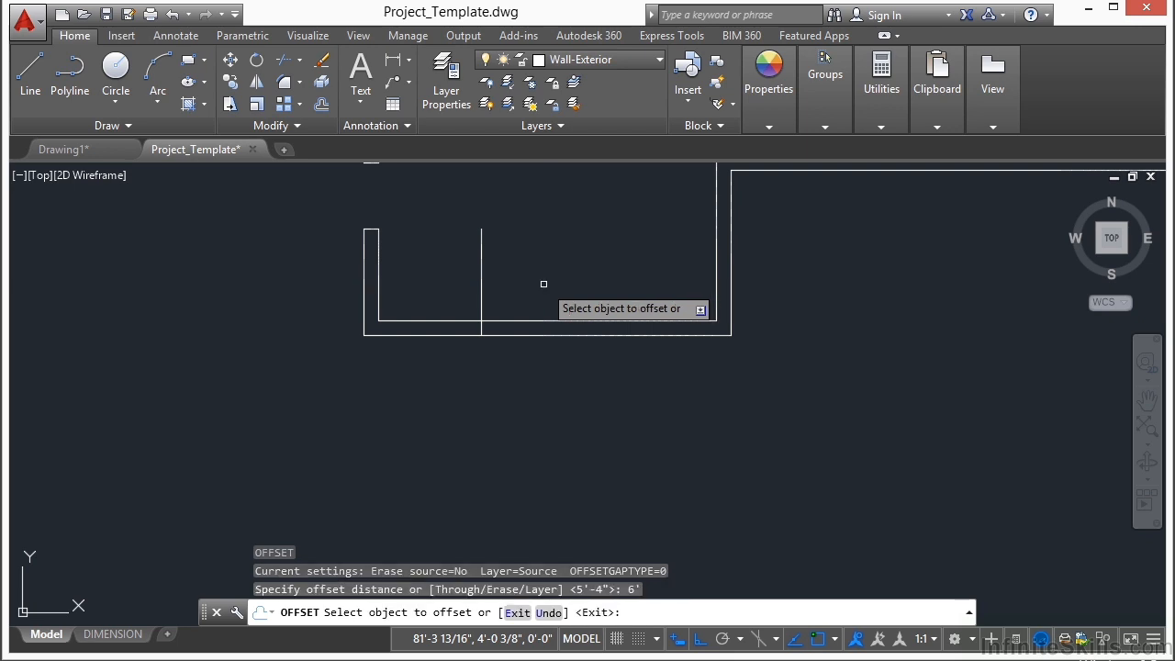
click(482, 275)
click(590, 282)
key(Return)
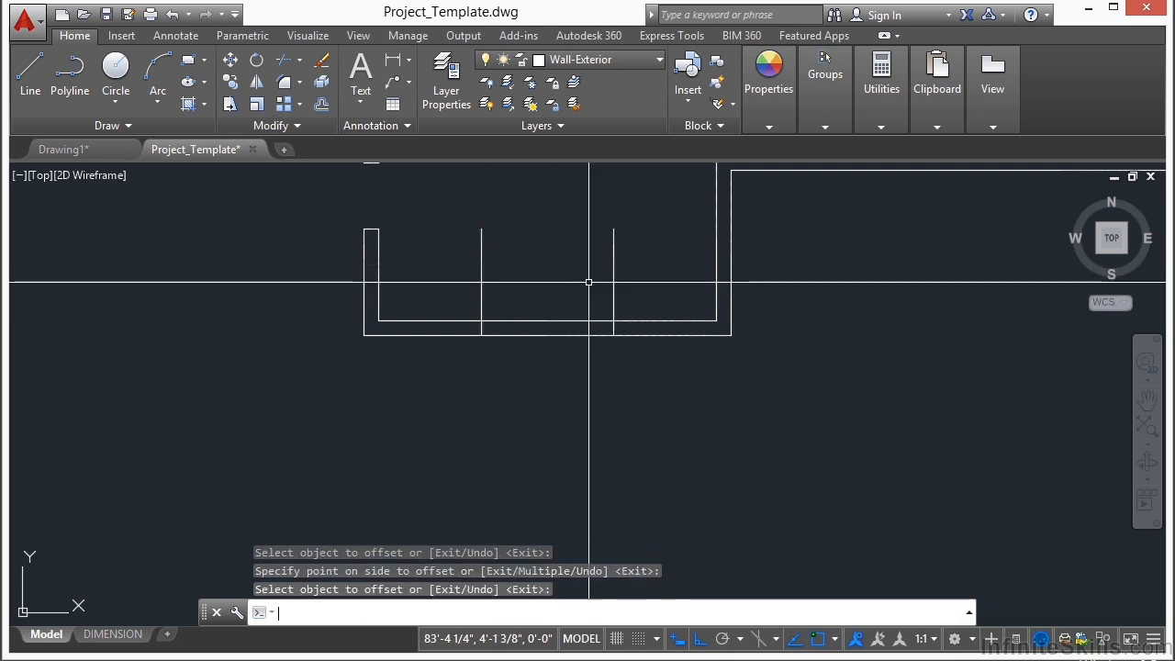
Step: Trim the two vertical offset lines back to the lower wall's thickness, using them and both lower wall lines as cutting edges
text(tr)
key(Return)
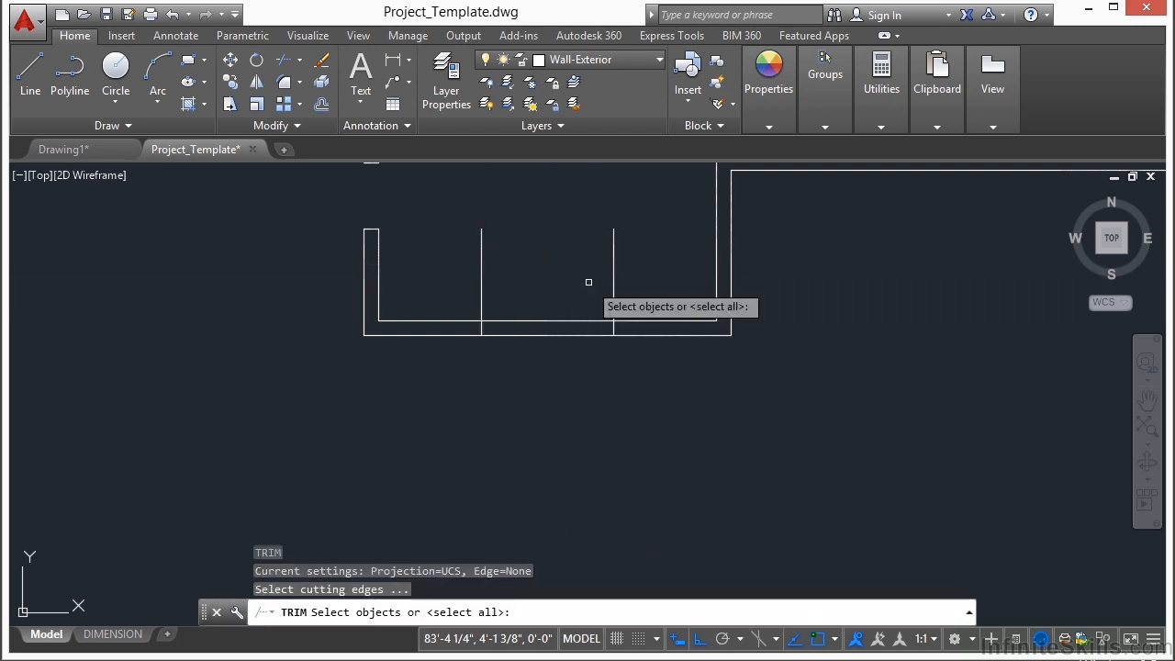
click(632, 278)
click(480, 370)
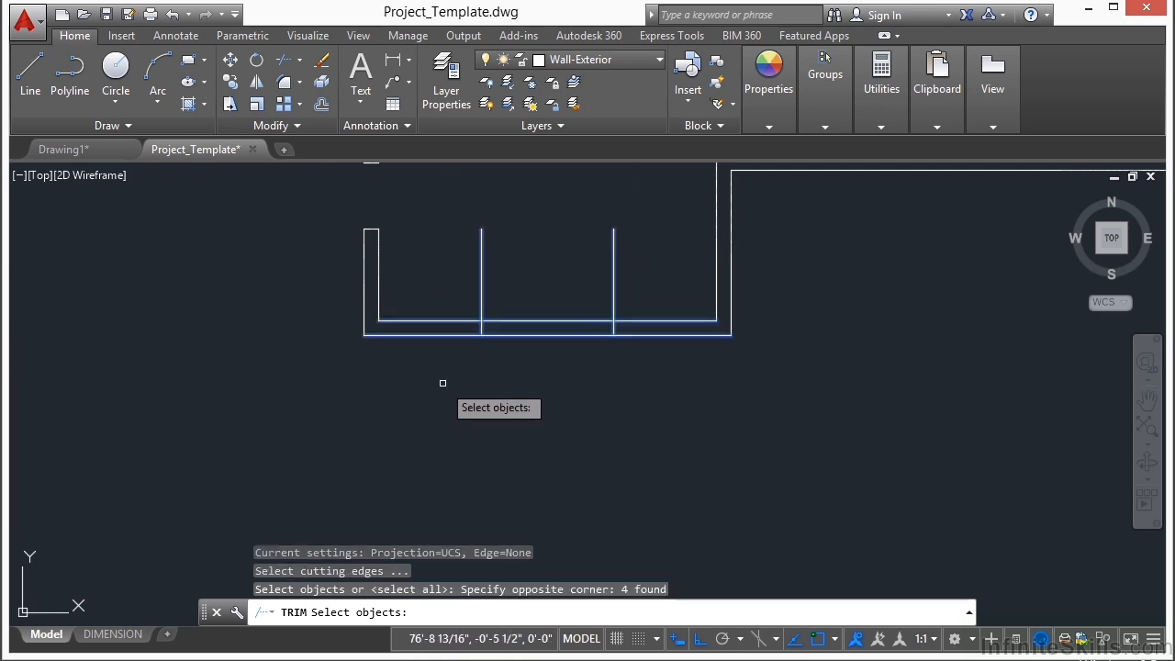
key(Return)
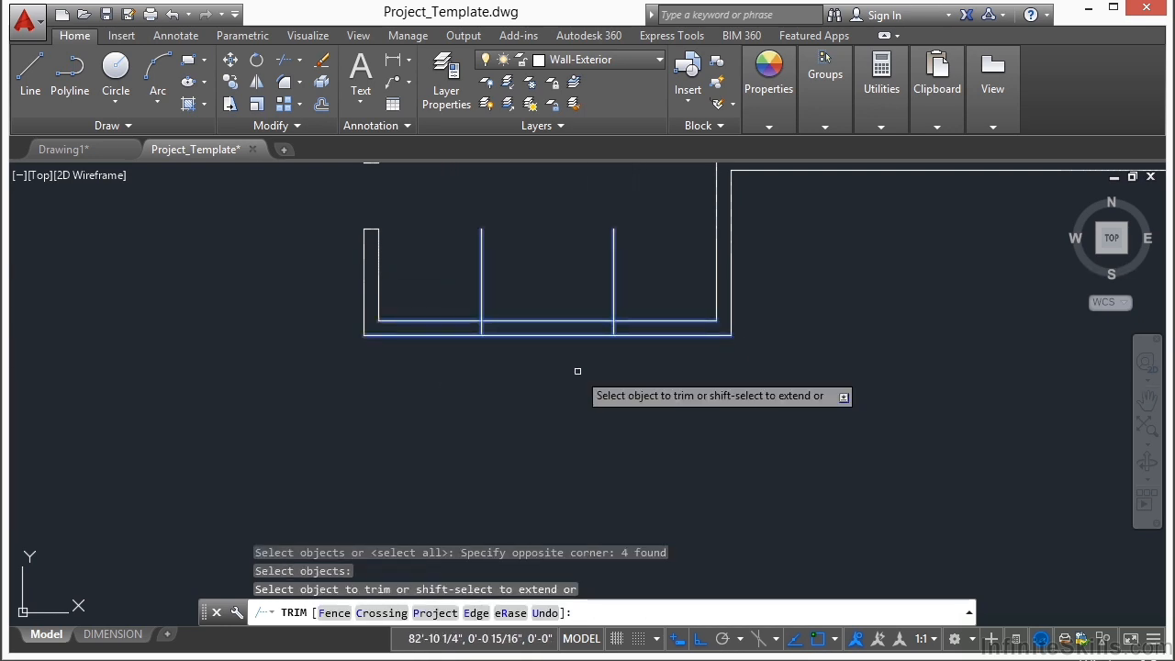
click(630, 254)
click(459, 270)
Step: Trim both lower wall lines between the two jamb lines to cut the opening
click(567, 281)
click(541, 380)
key(Return)
scroll(399, 423, down, 4)
middle_drag(451, 264, 447, 327)
scroll(447, 327, down, 2)
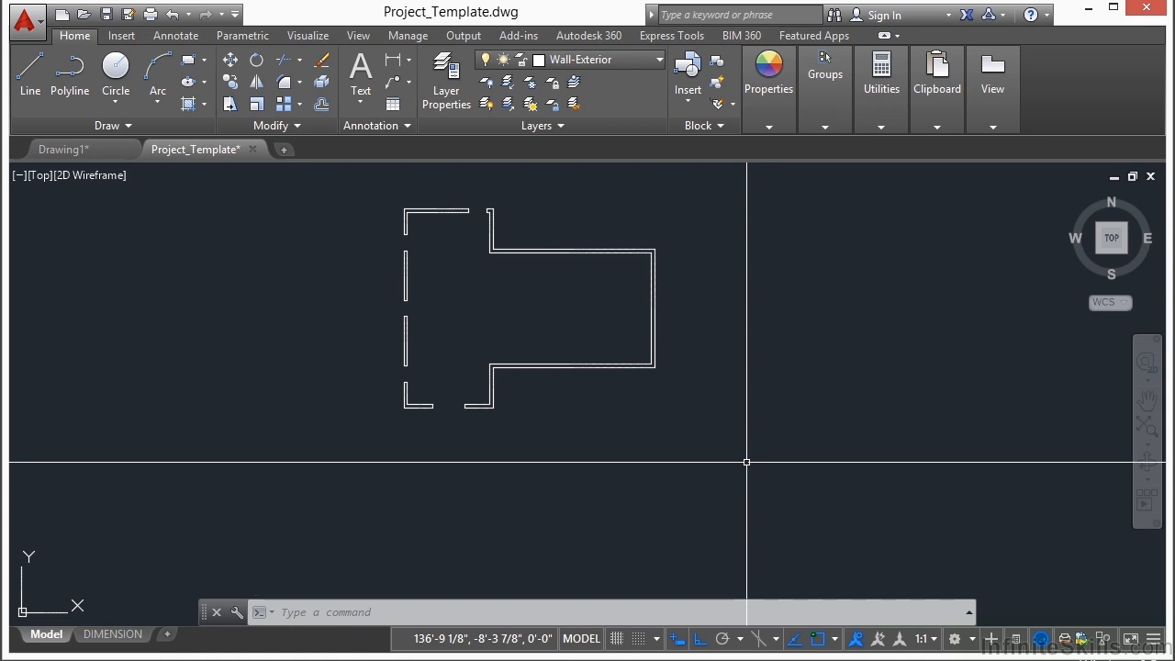
middle_drag(747, 462, 780, 498)
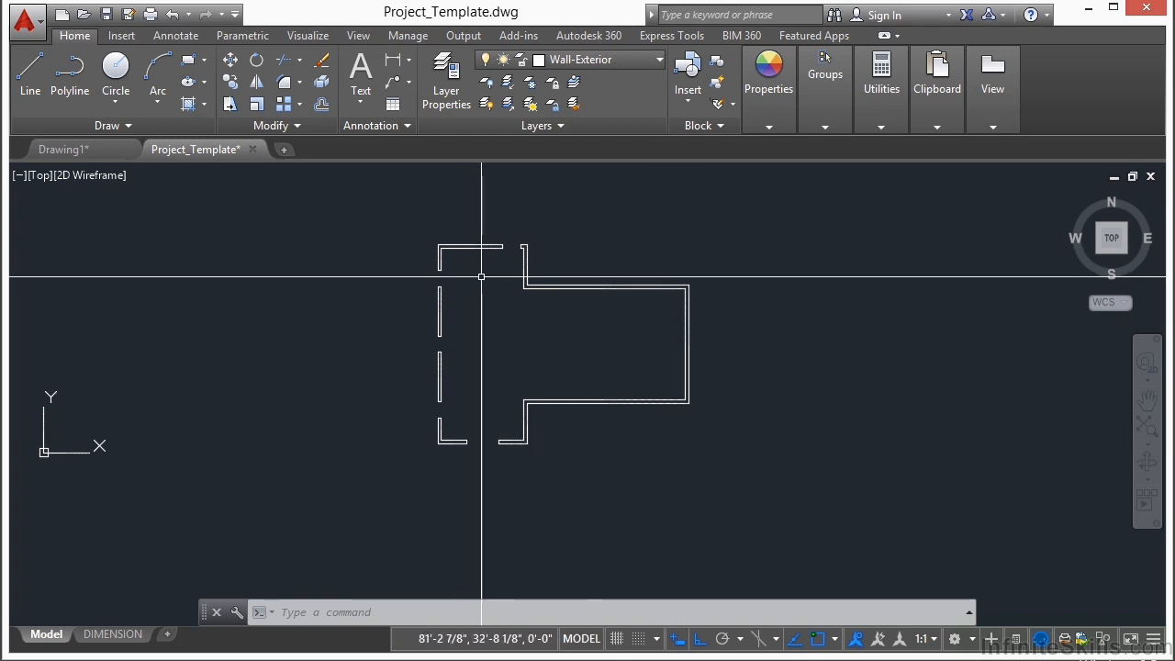
Step: Make Wall-Hatch the current layer and start a hatch with the ANSI31 pattern at a 30° angle
click(658, 61)
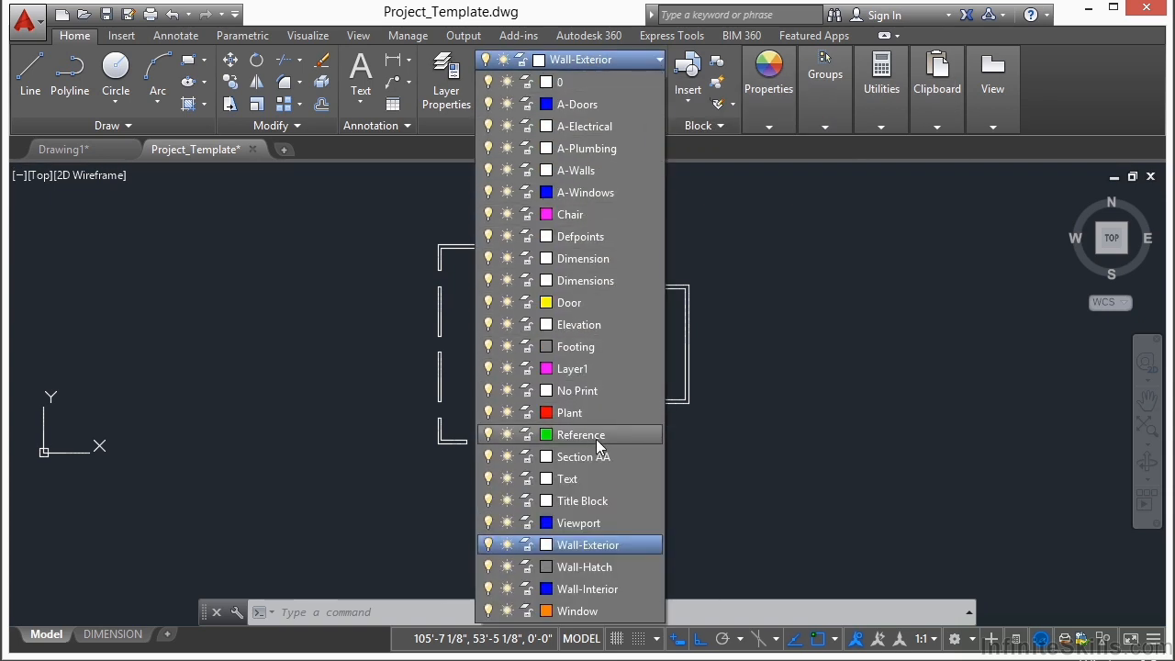
click(600, 567)
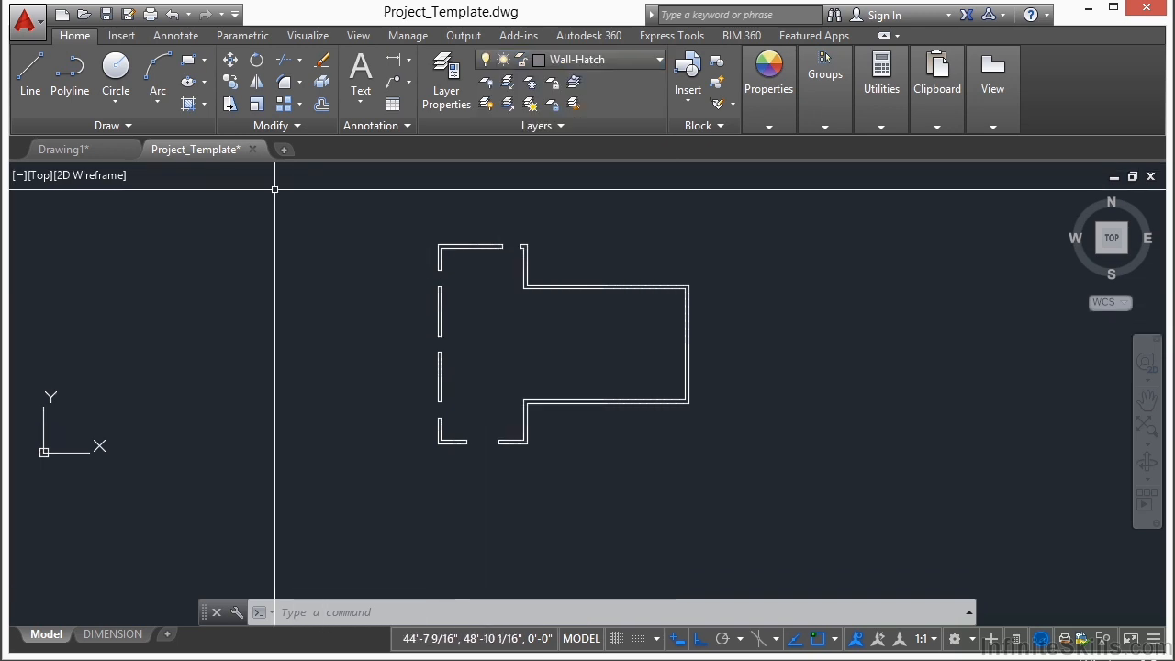
click(189, 104)
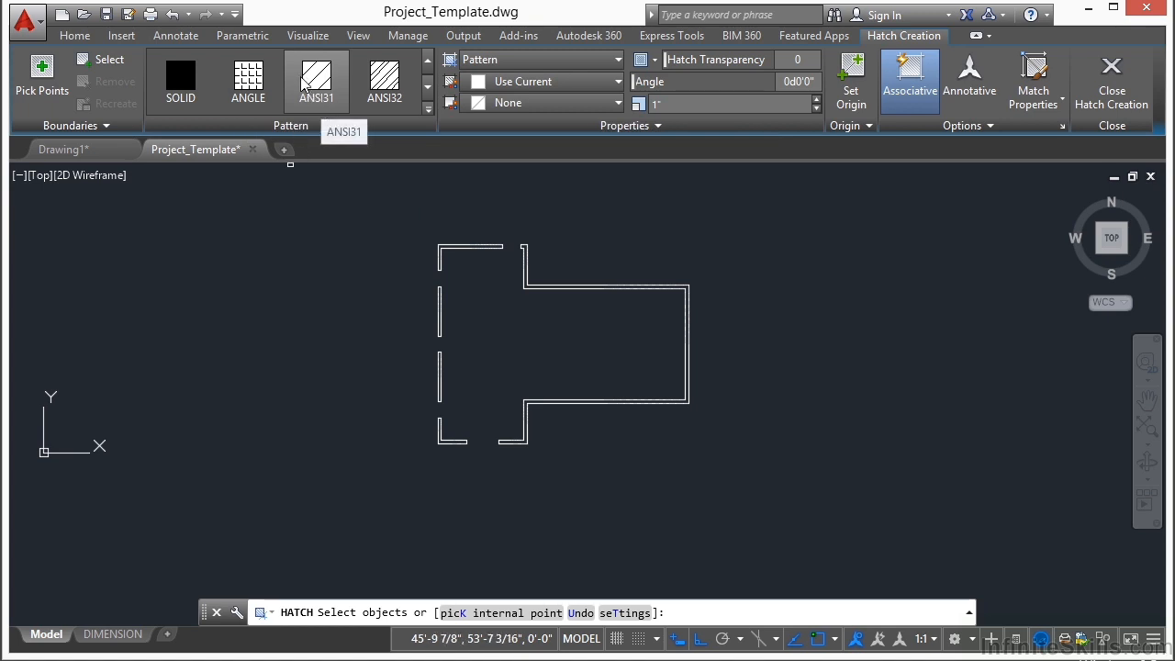
click(649, 83)
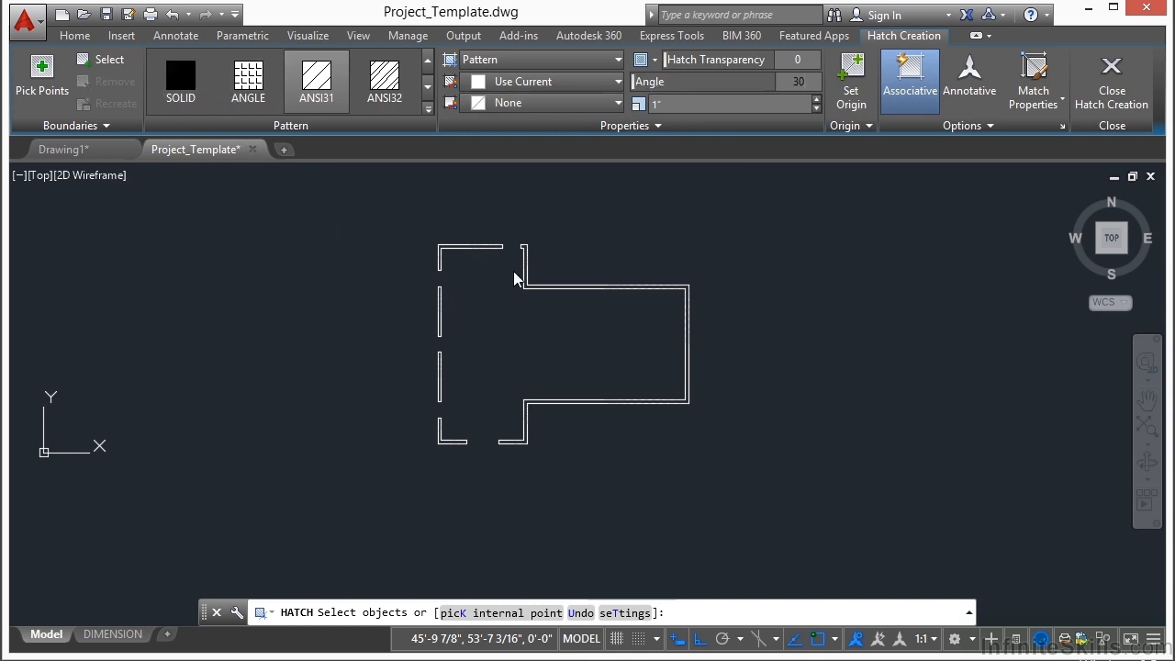
scroll(468, 253, up, 6)
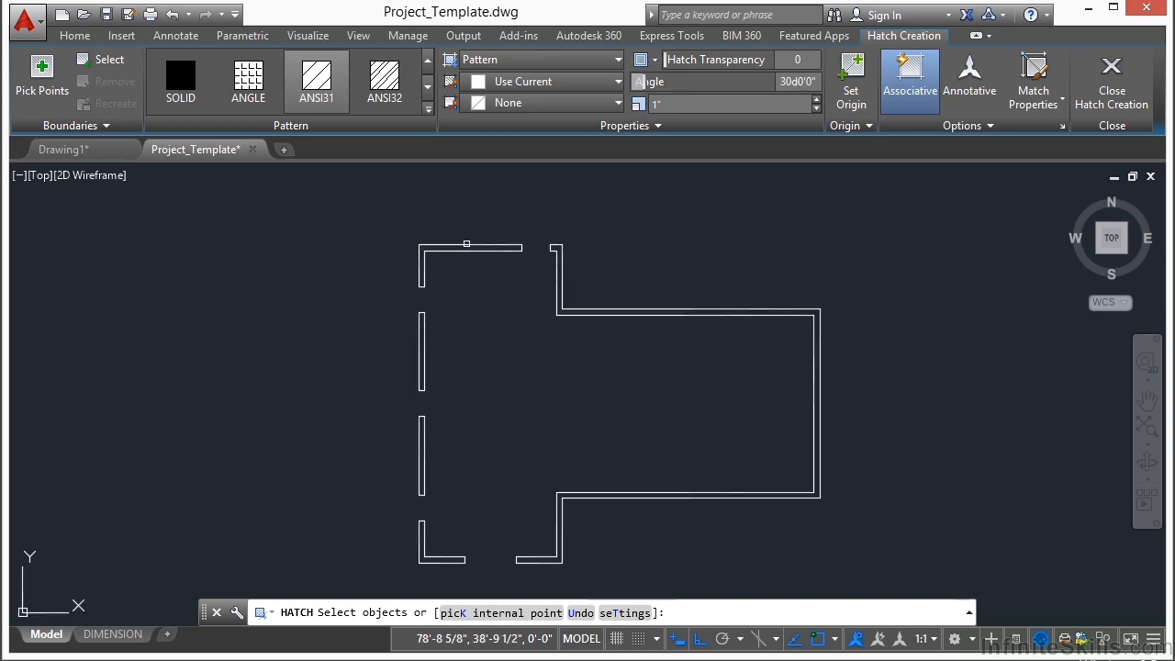
Step: Add the upper-left corner wall section to the hatch by internal point and set the hatch scale to 20
click(42, 71)
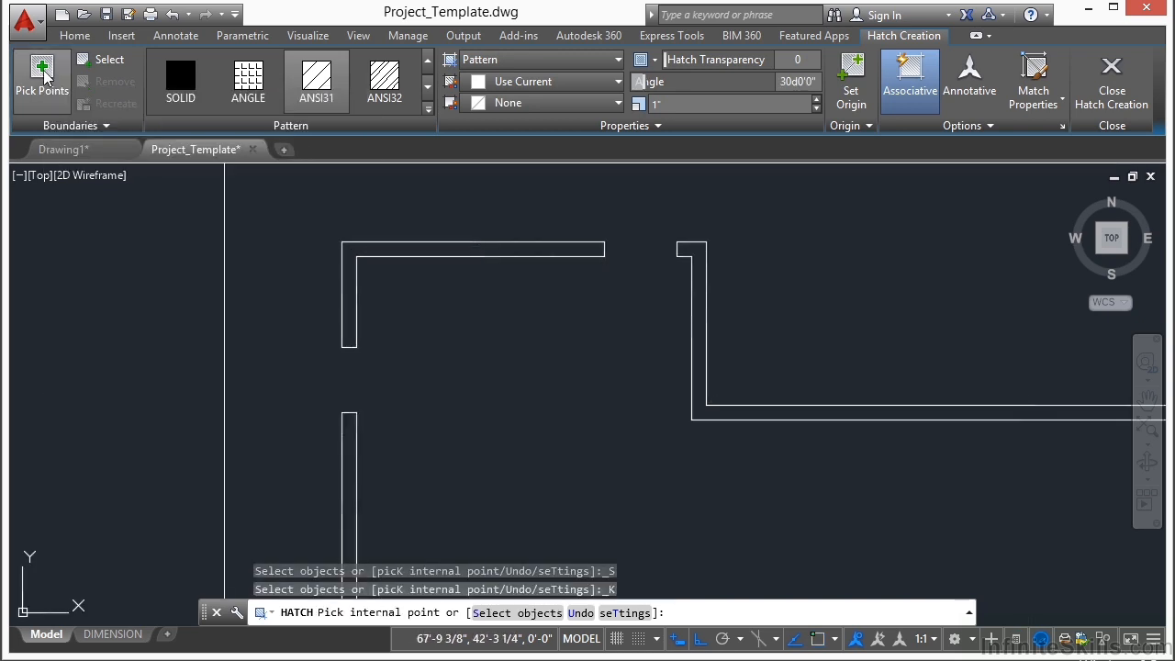
click(407, 250)
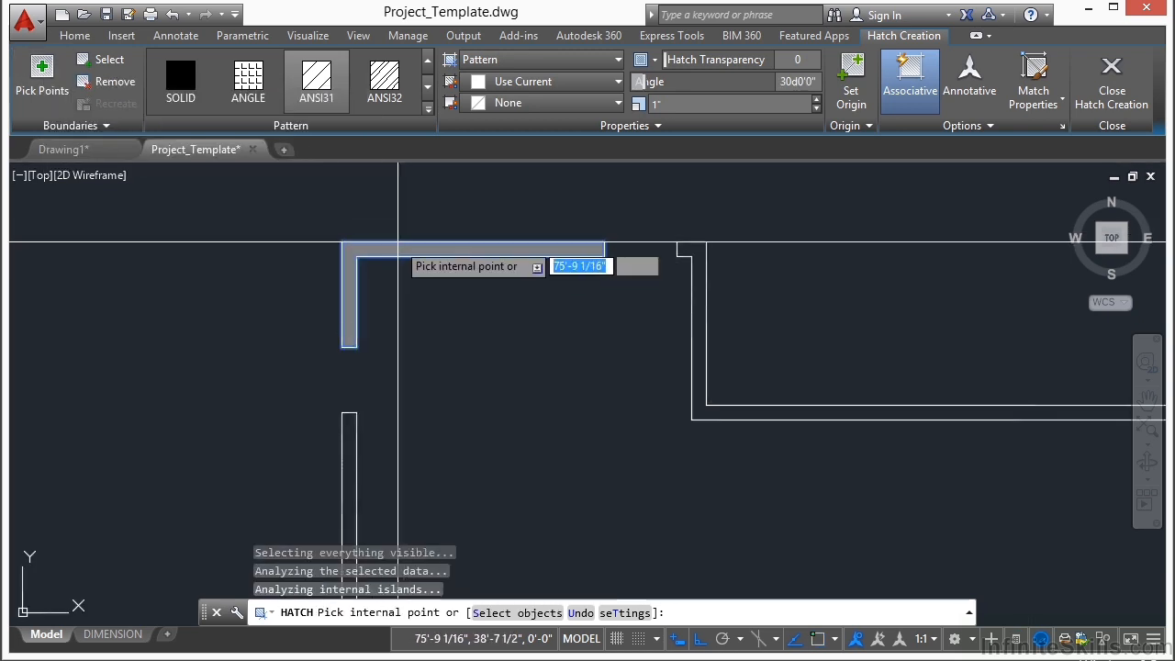
scroll(407, 246, up, 4)
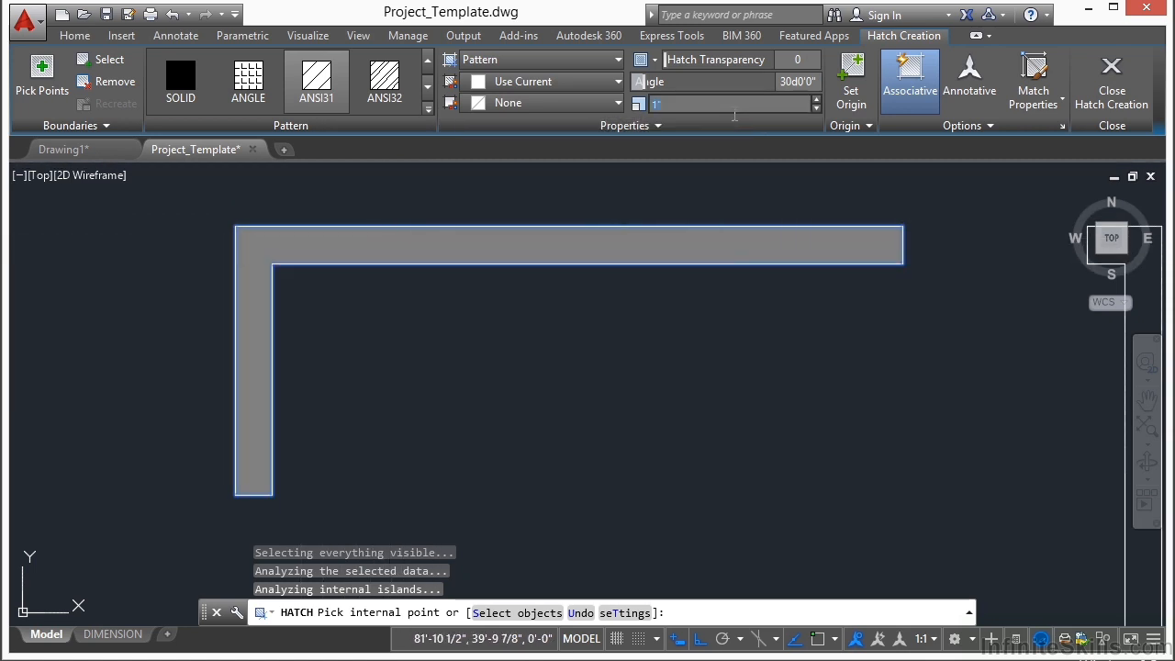
text(10)
key(Tab)
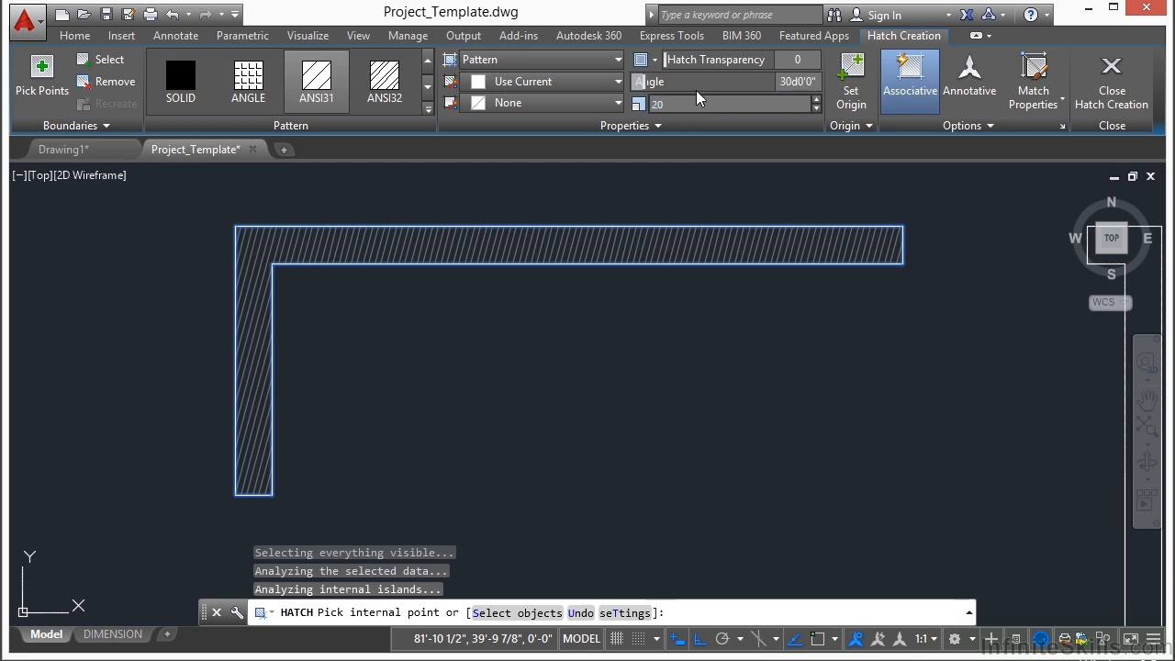
text(20)
key(Return)
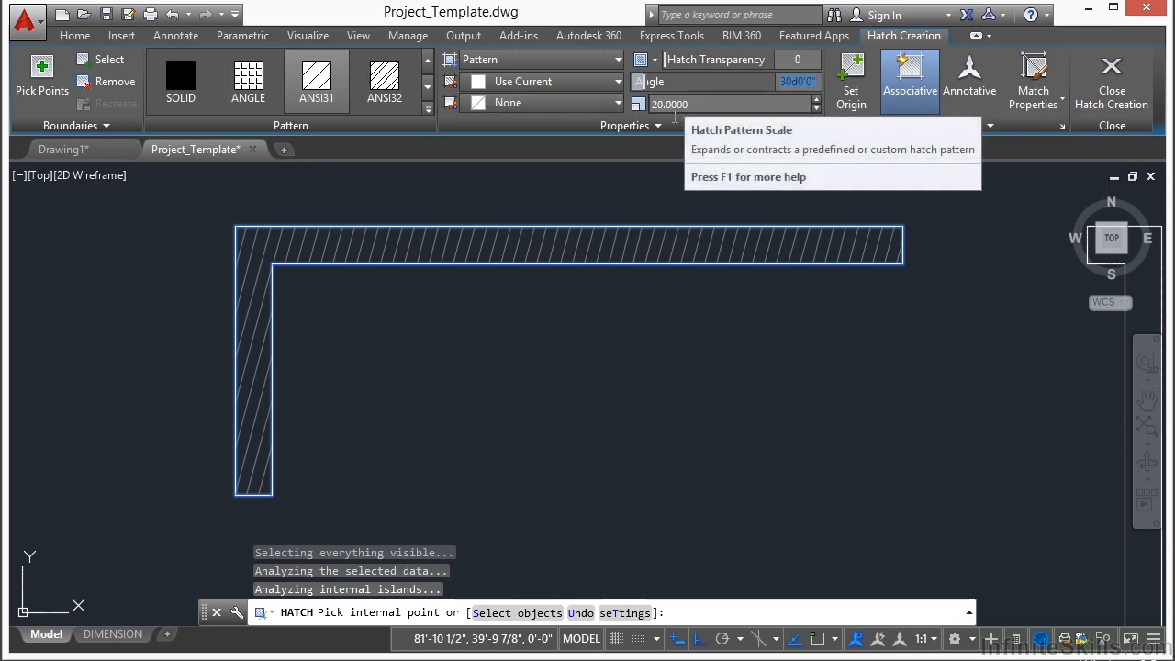
Step: Add the long wall section running from the upper opening around the right side to the lower opening to the hatch
click(63, 83)
scroll(362, 262, down, 4)
scroll(619, 319, up, 5)
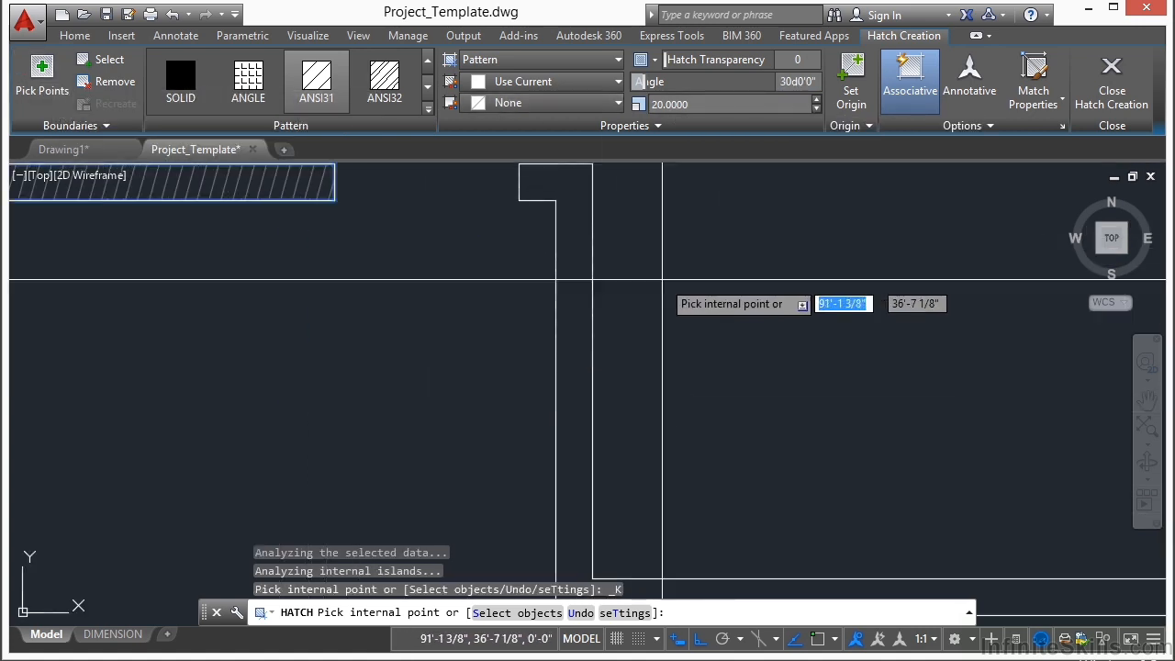
click(575, 292)
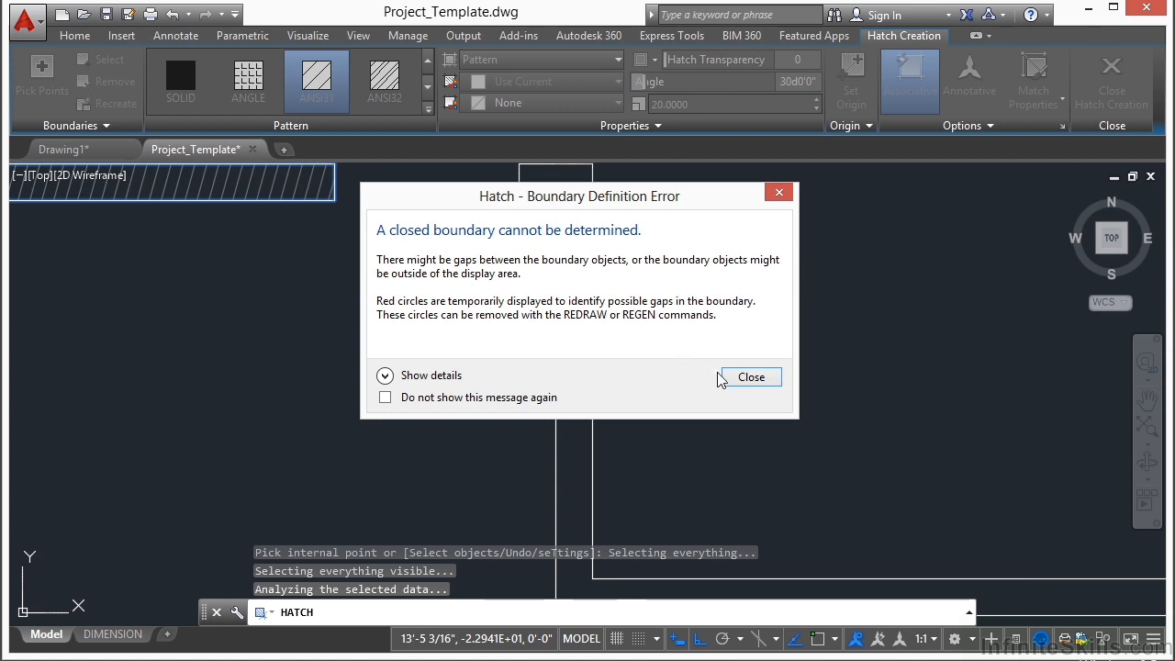
click(752, 378)
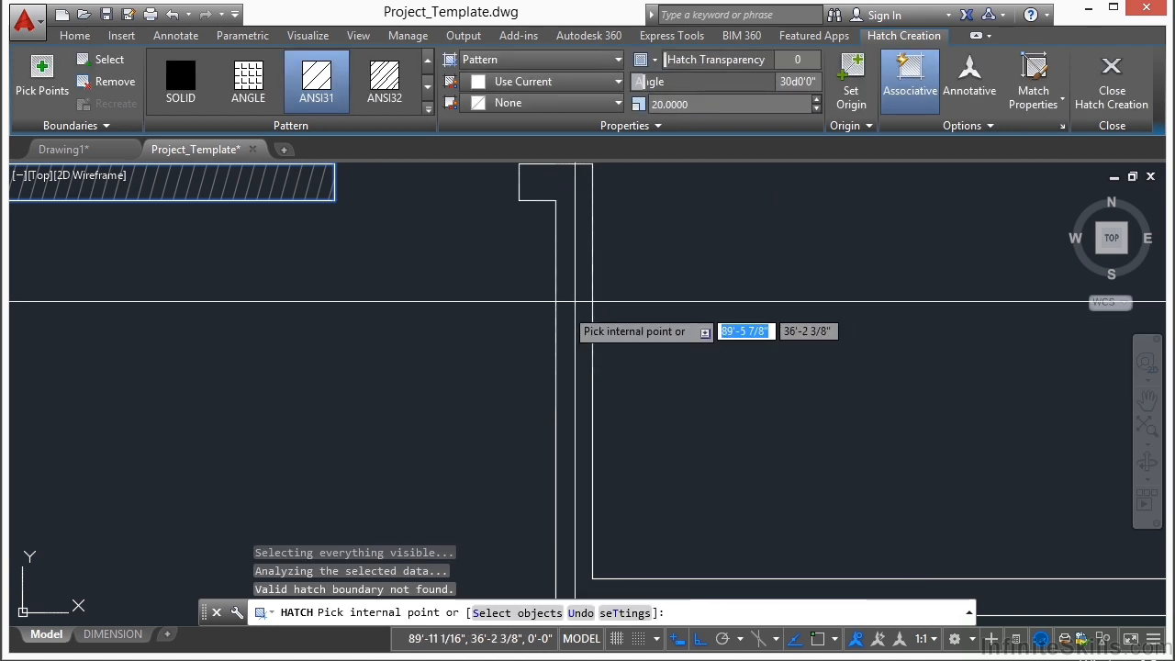
scroll(461, 325, down, 4)
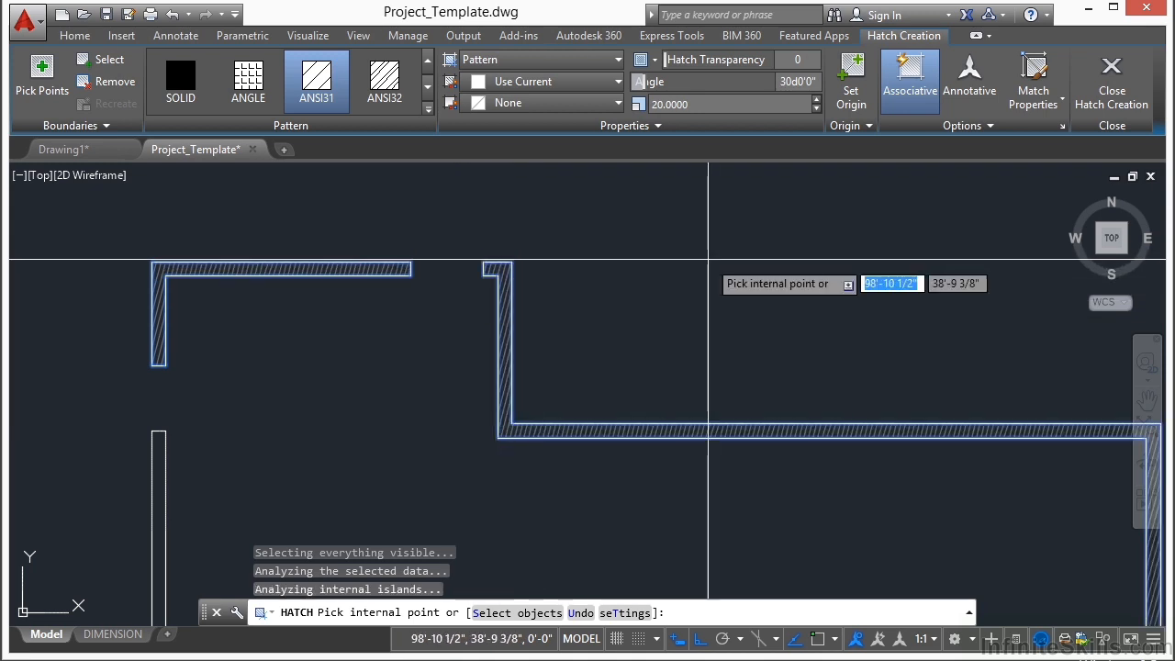
scroll(685, 261, down, 2)
scroll(679, 259, down, 4)
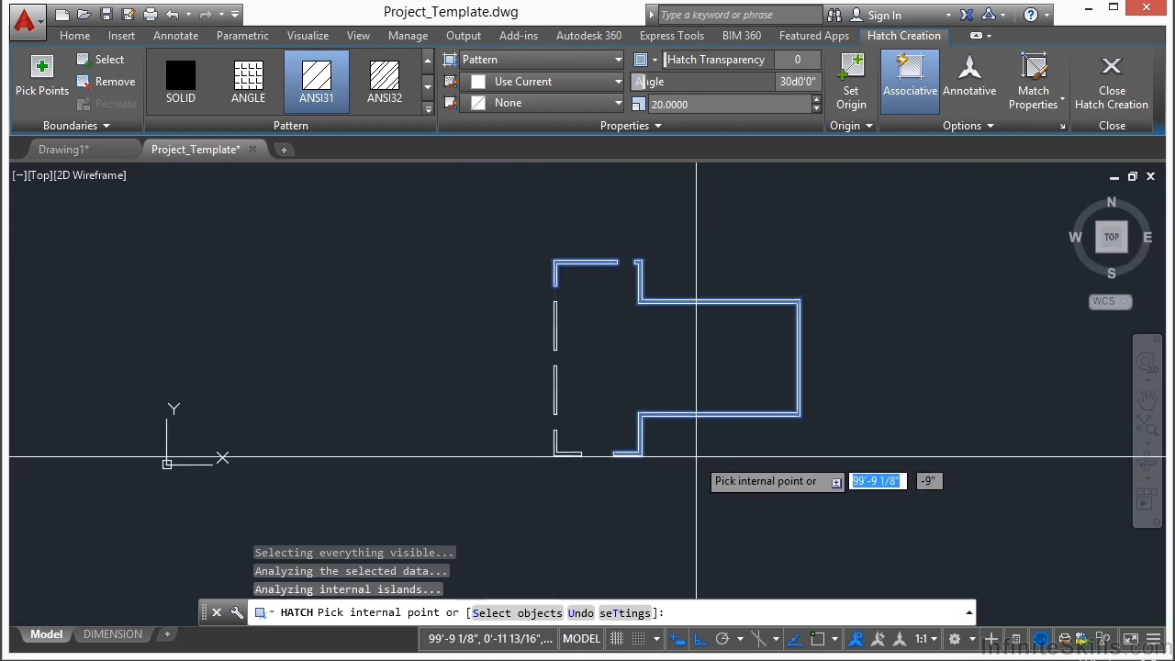
Step: Add the lower-left corner wall section to the hatch
scroll(606, 398, up, 6)
scroll(657, 372, down, 2)
middle_drag(364, 419, 493, 363)
scroll(489, 390, up, 4)
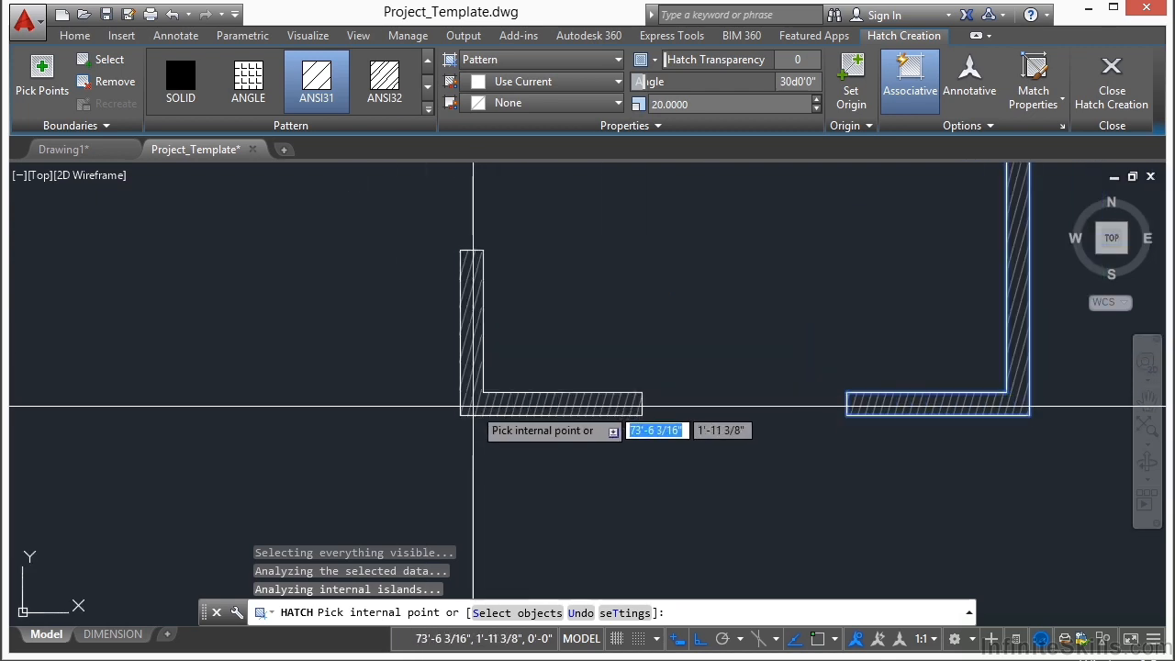
scroll(390, 423, down, 2)
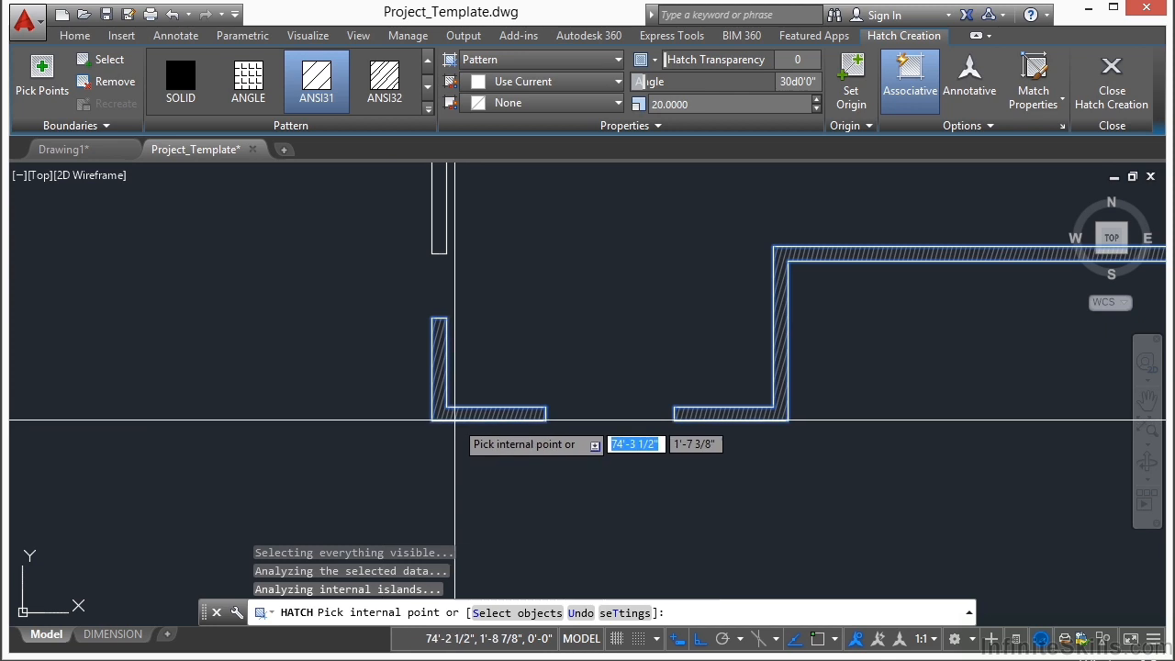
scroll(533, 311, down, 2)
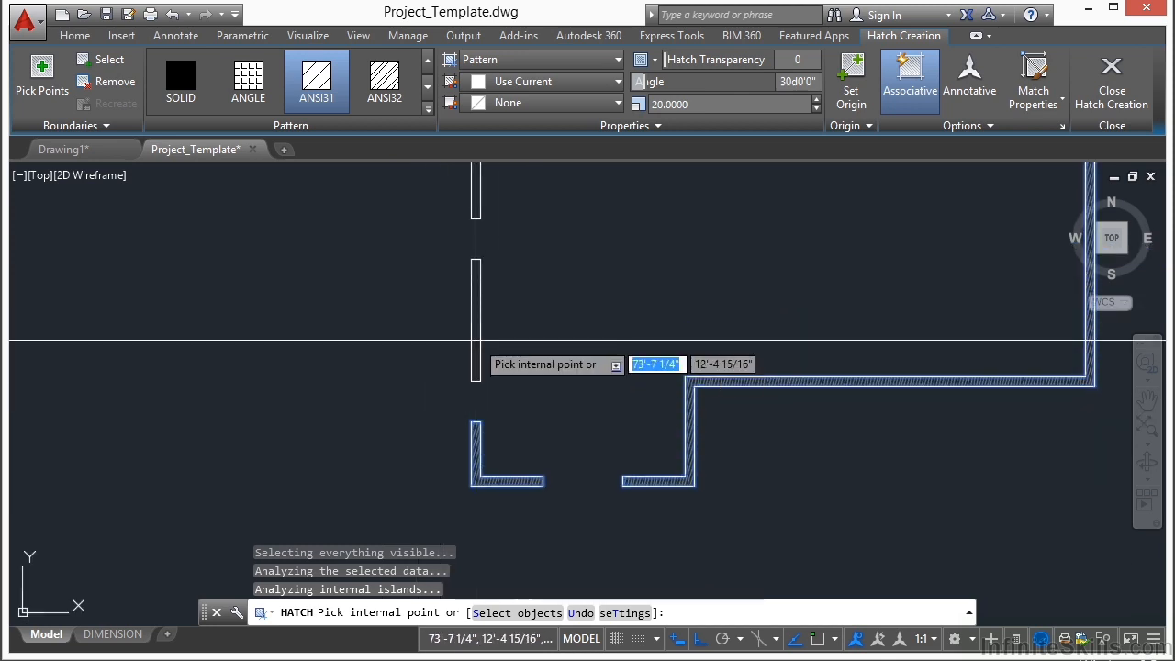
Step: Add the two straight left-wall segments between the openings to the hatch and finish the hatch
scroll(470, 312, up, 2)
click(479, 297)
middle_drag(558, 236, 580, 529)
click(499, 379)
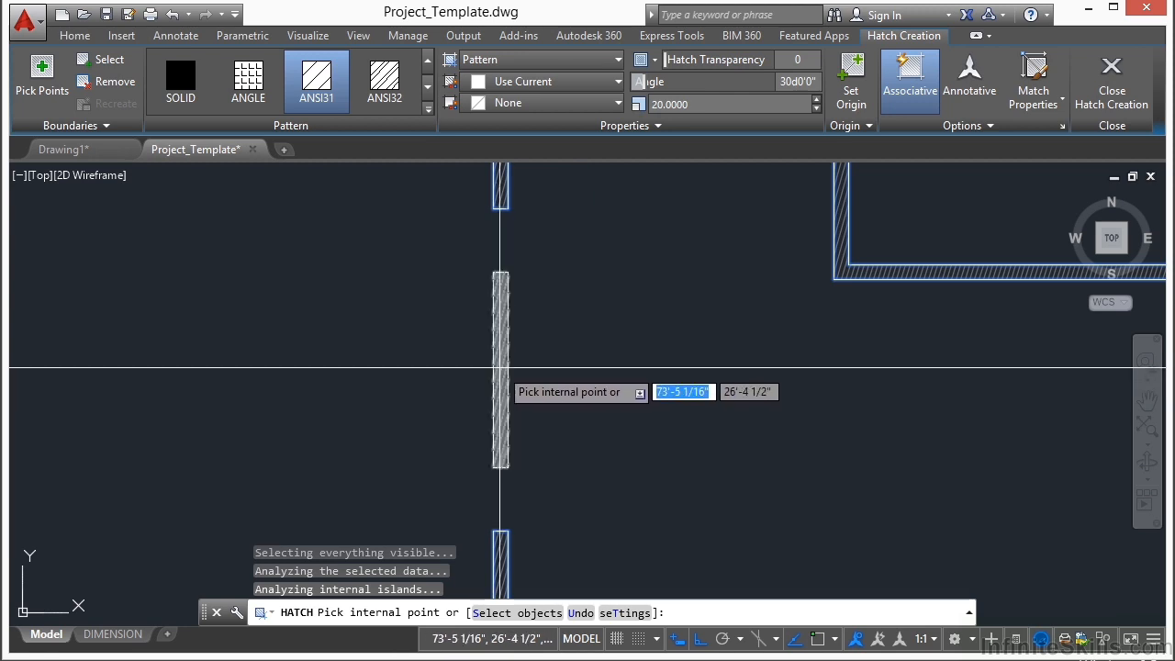
scroll(318, 364, down, 2)
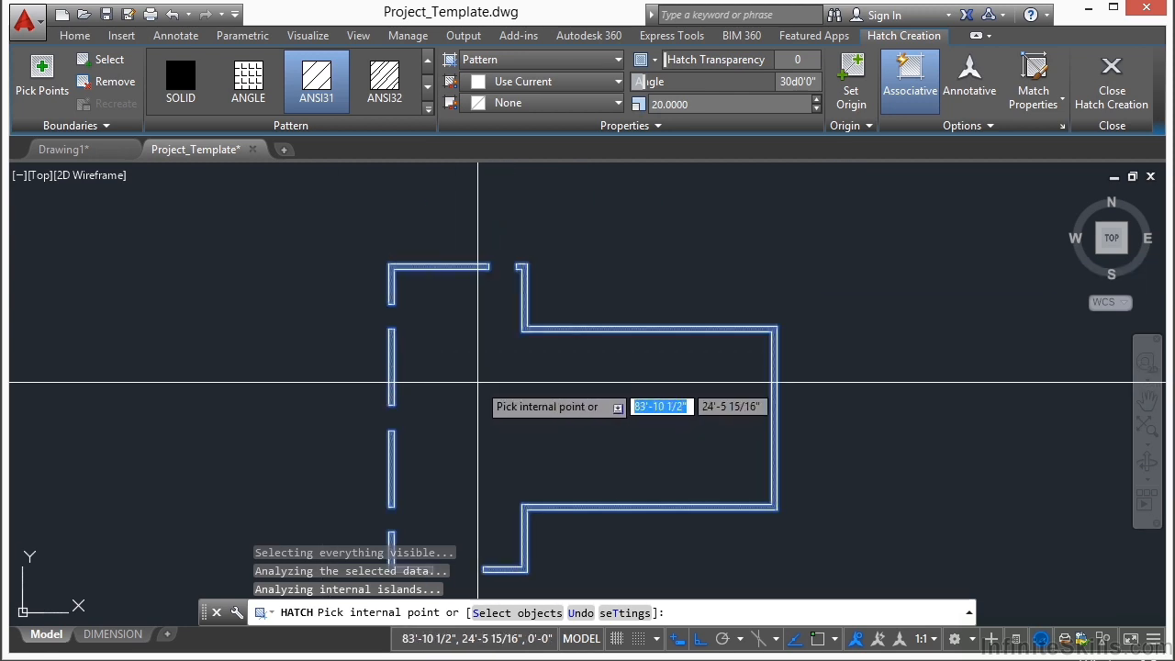
key(Return)
middle_drag(513, 415, 505, 349)
scroll(558, 267, up, 8)
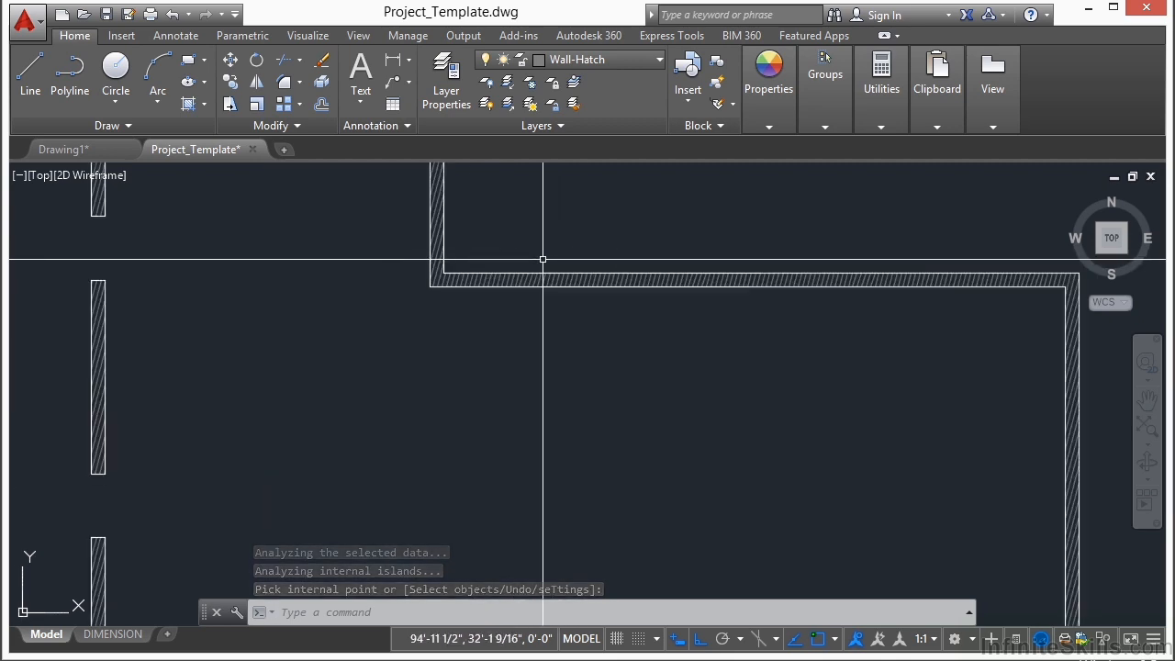
scroll(557, 274, down, 8)
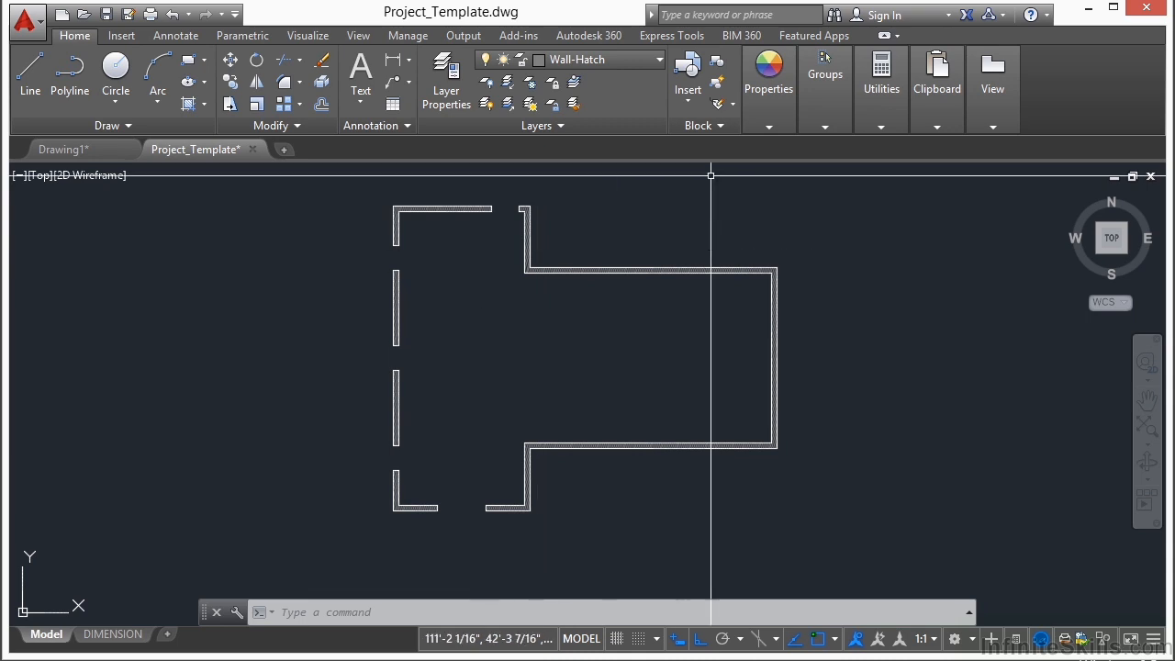
Step: Make Wall-Interior the current layer and draw a vertical line joining the two wall corners at the entrance to the right wing
click(657, 60)
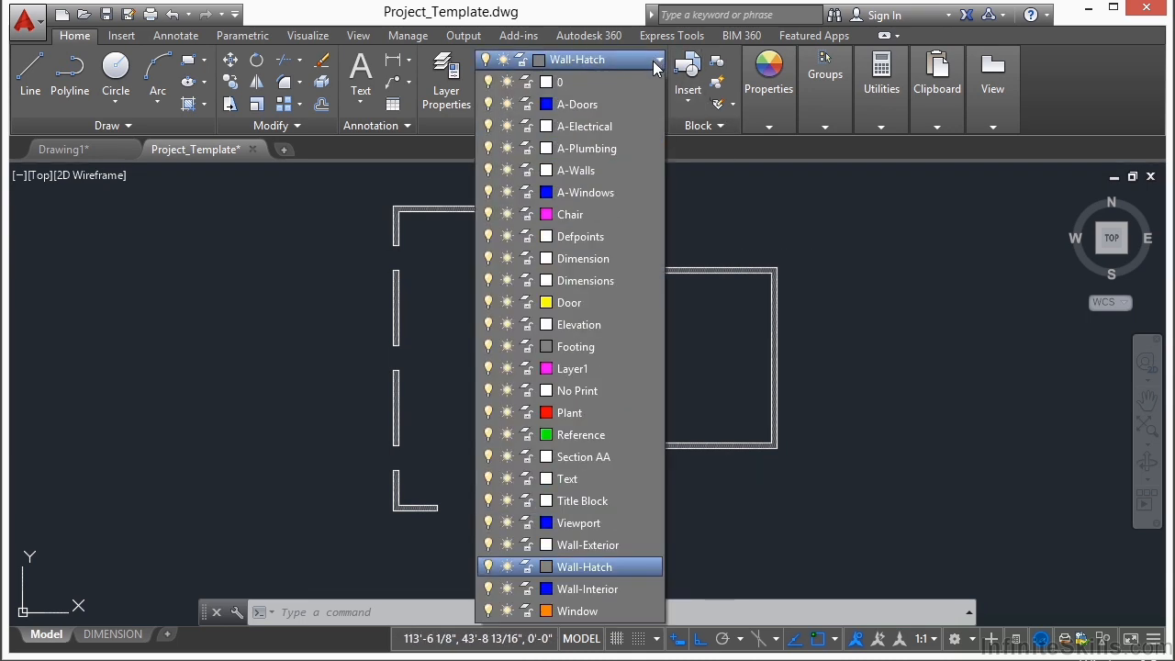
click(601, 590)
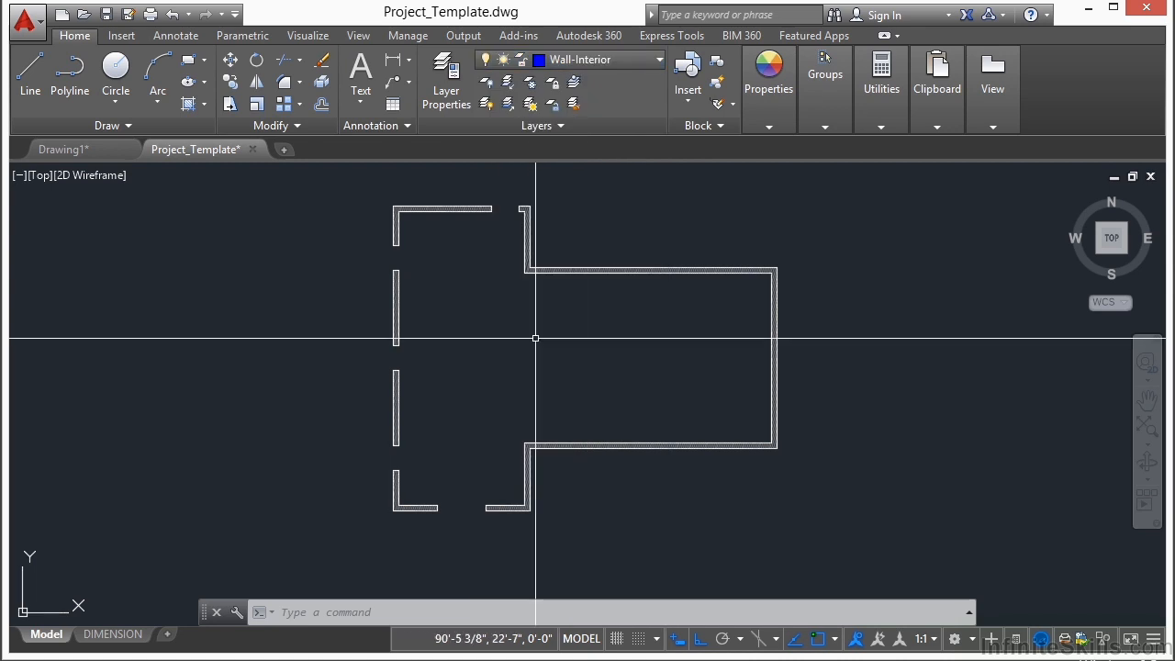
text(l)
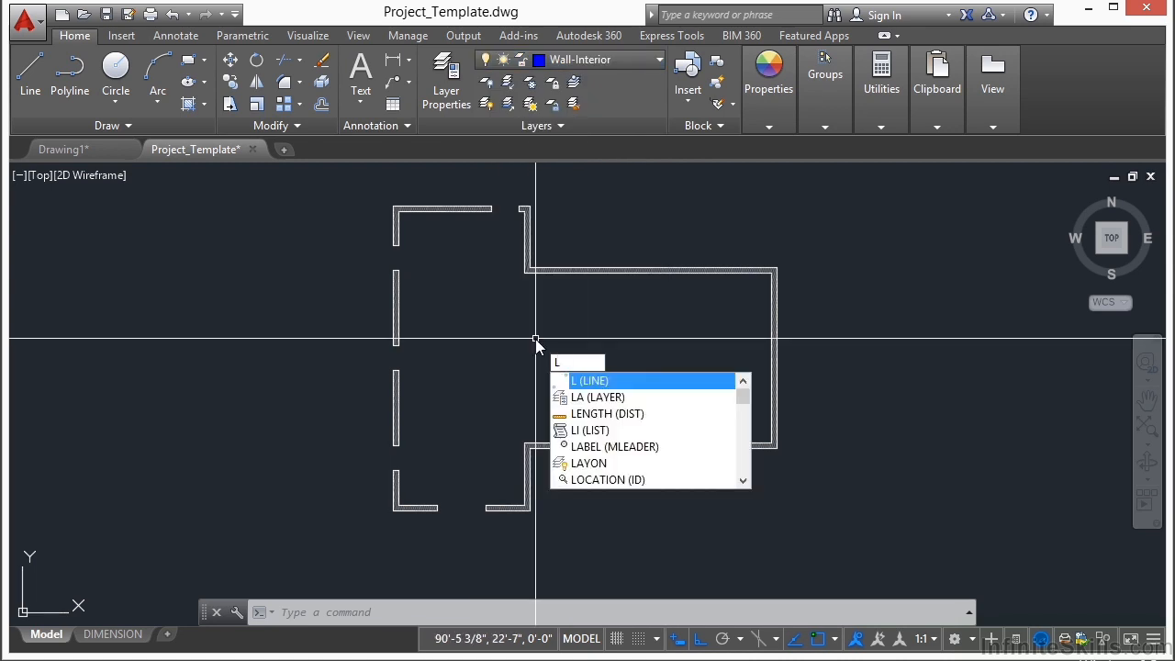
key(Return)
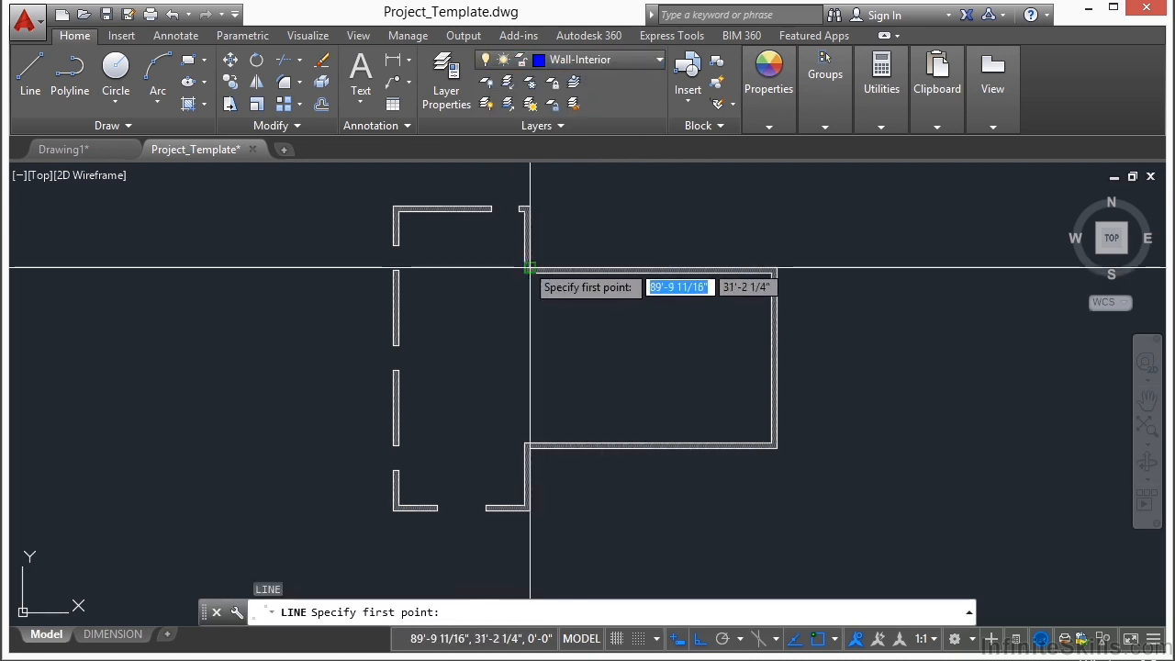
scroll(528, 248, up, 5)
scroll(541, 239, up, 3)
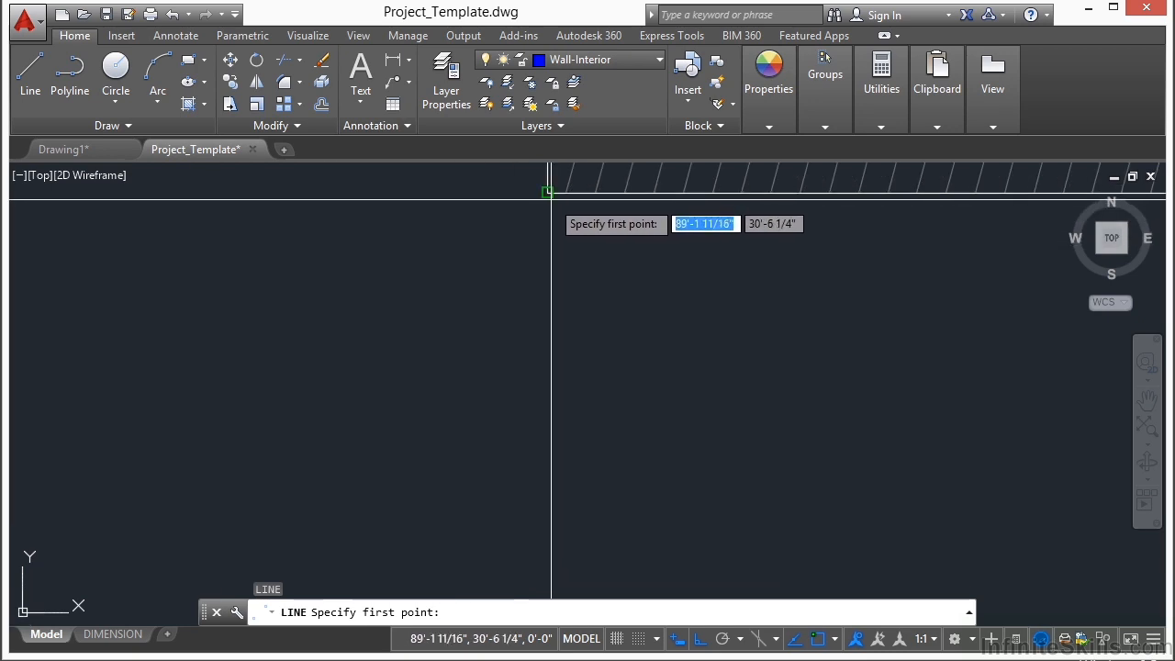
click(548, 193)
scroll(546, 230, down, 5)
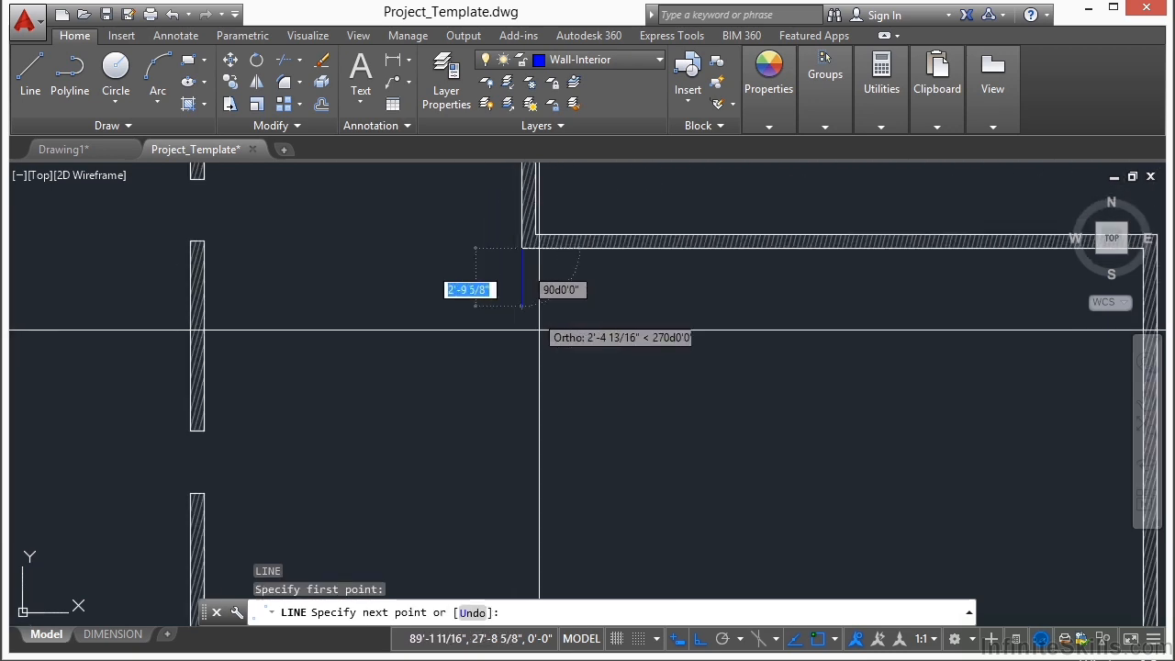
scroll(516, 271, up, 6)
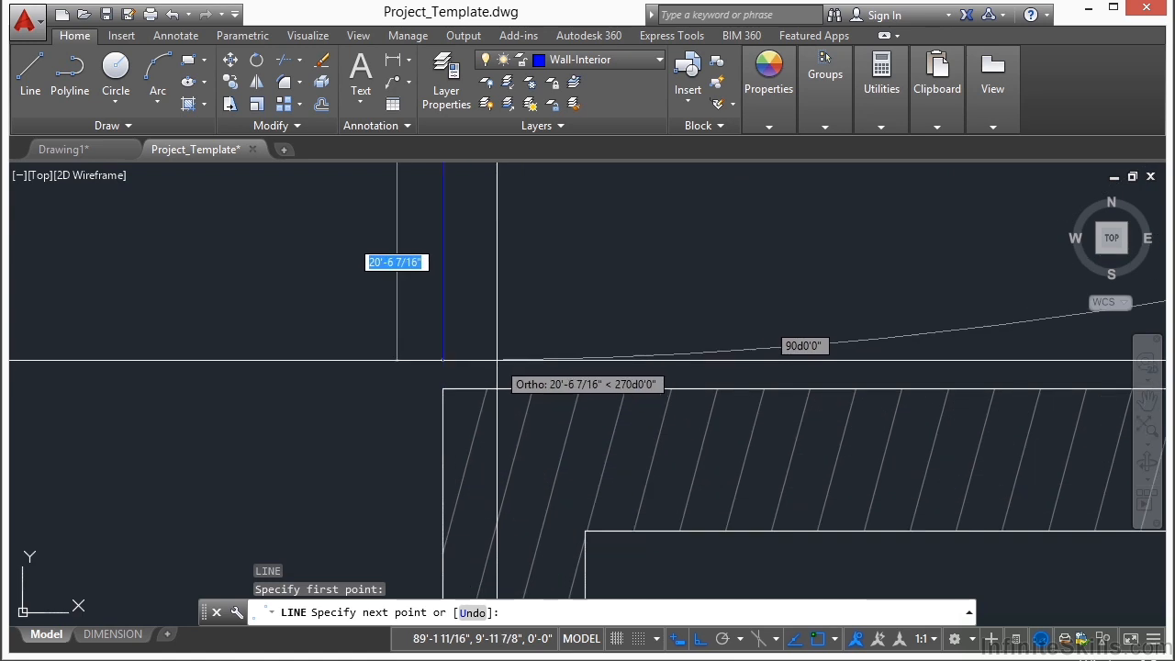
click(511, 375)
key(Return)
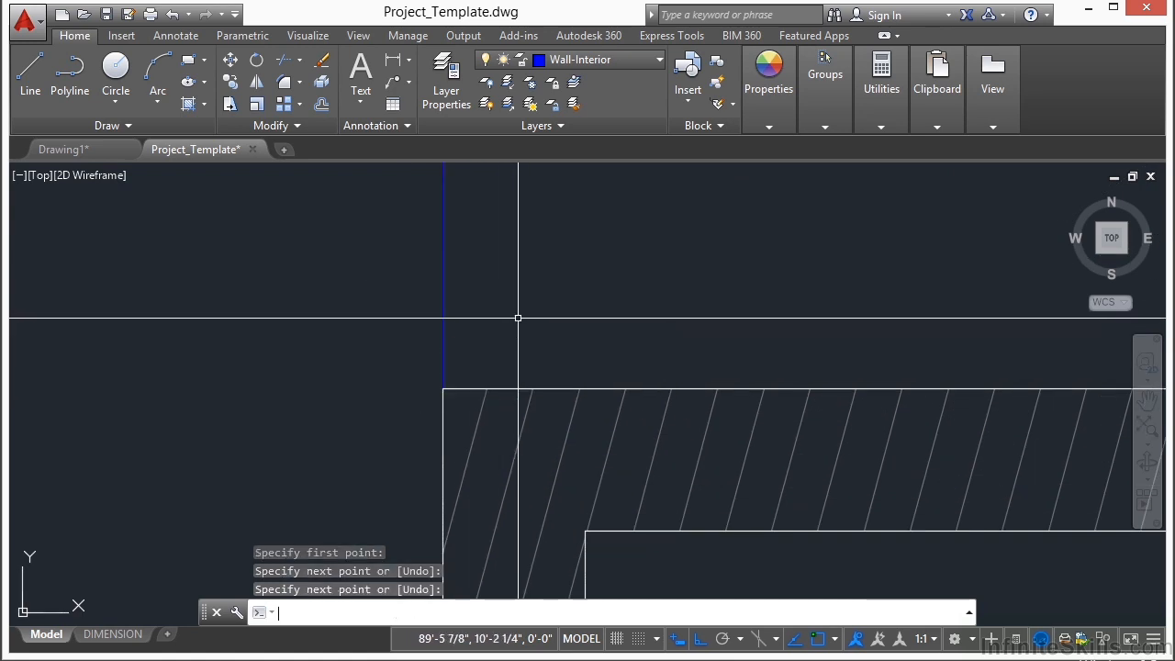
Step: Offset the vertical interior wall line 6" to the right to form the wall's second face
scroll(518, 318, down, 8)
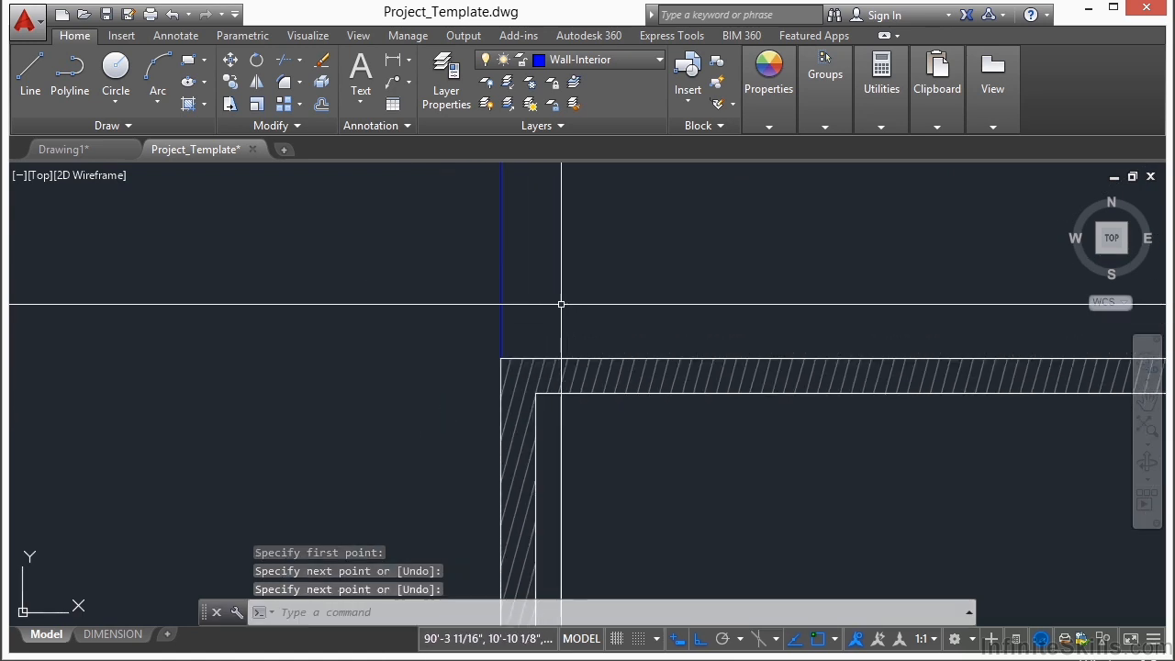
middle_drag(570, 236, 575, 401)
text(o)
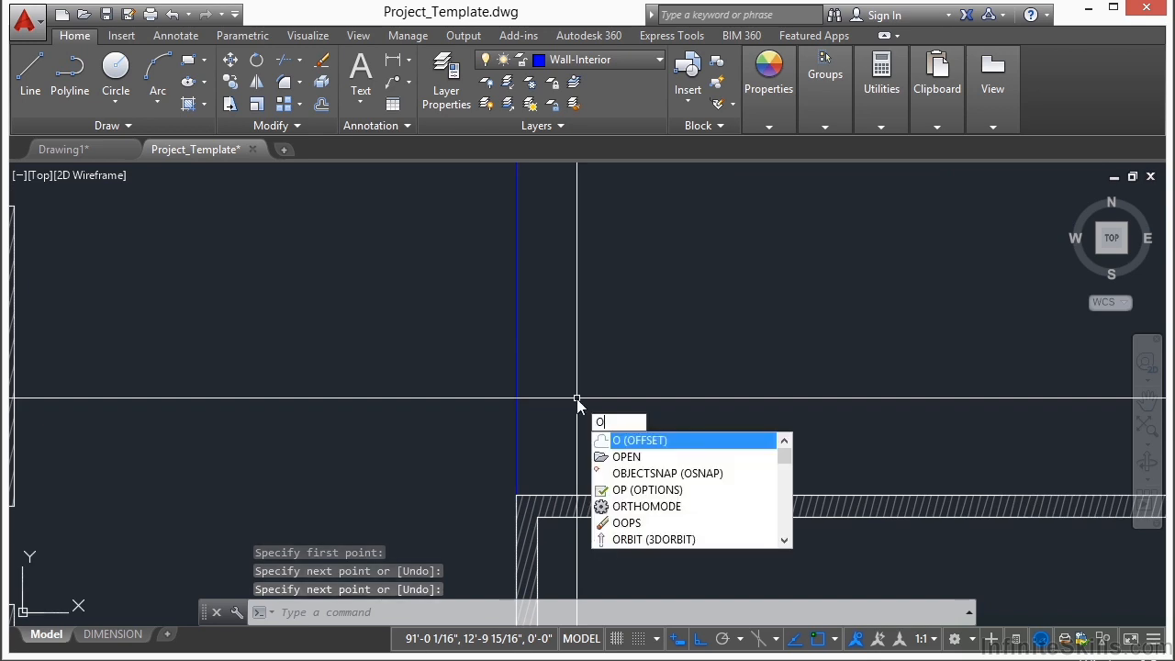
key(Return)
text(6)
key(Return)
click(519, 333)
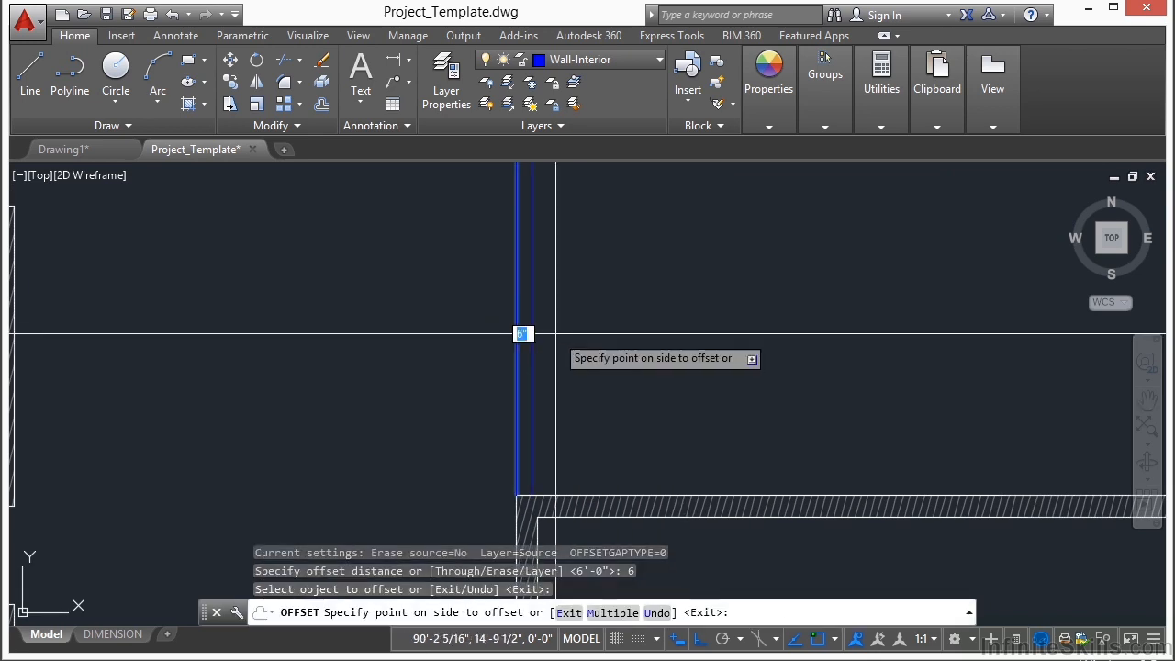
click(633, 332)
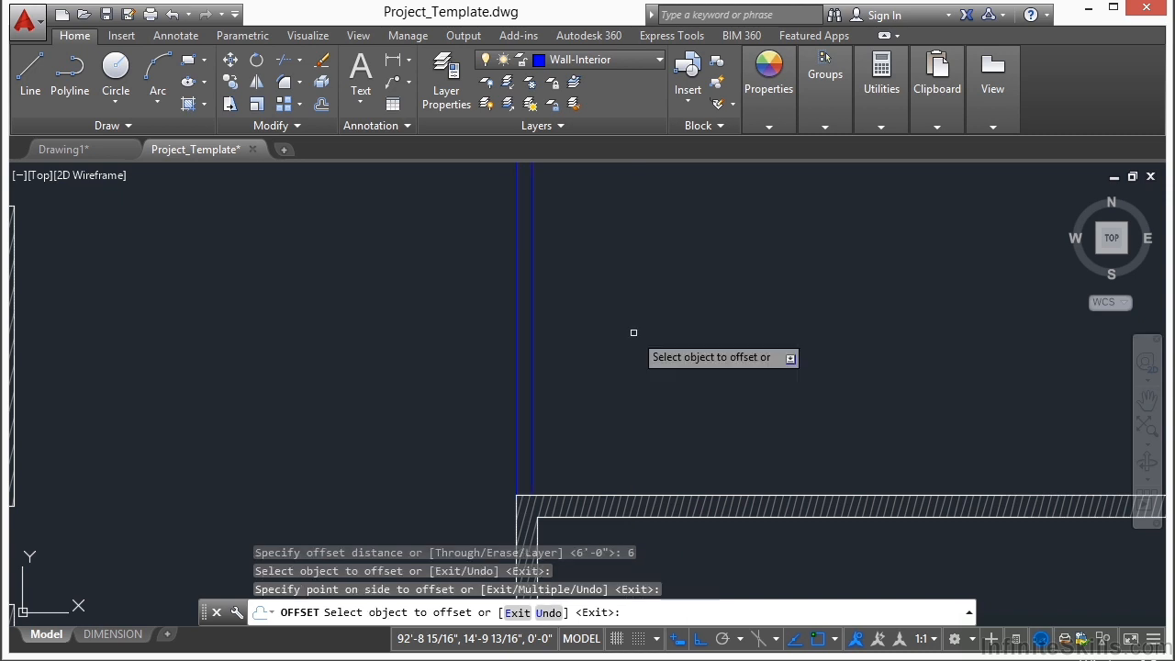
key(Return)
Step: Offset the inner face line of the upper exterior wall 12' down into the left room
scroll(630, 358, down, 3)
text(o)
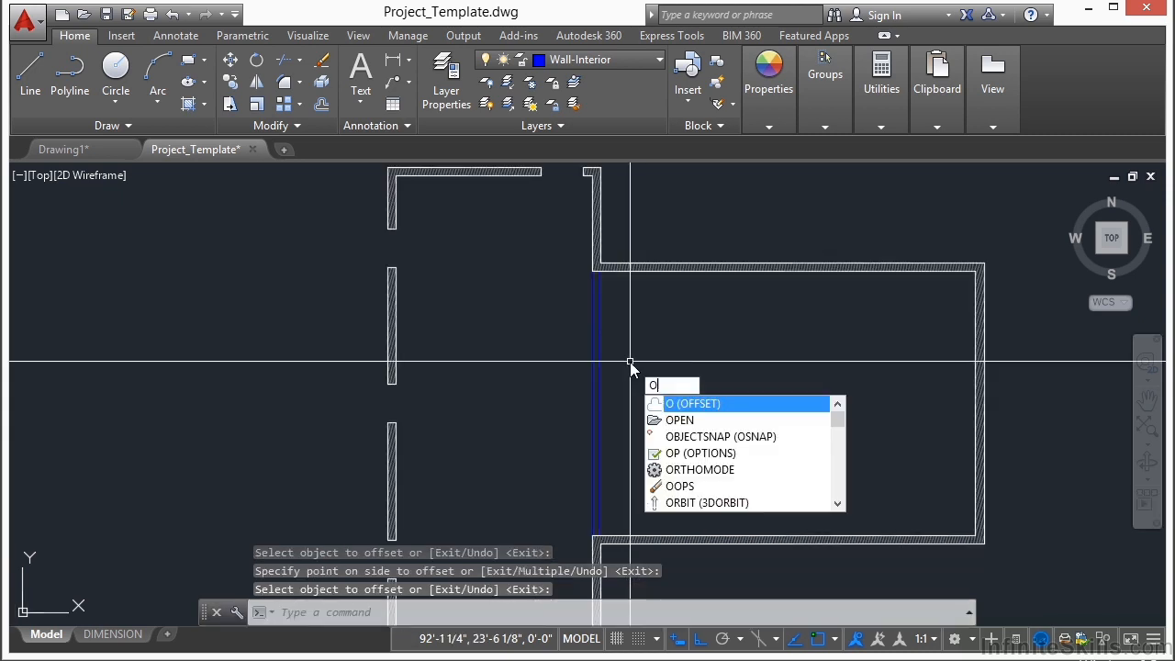
key(Return)
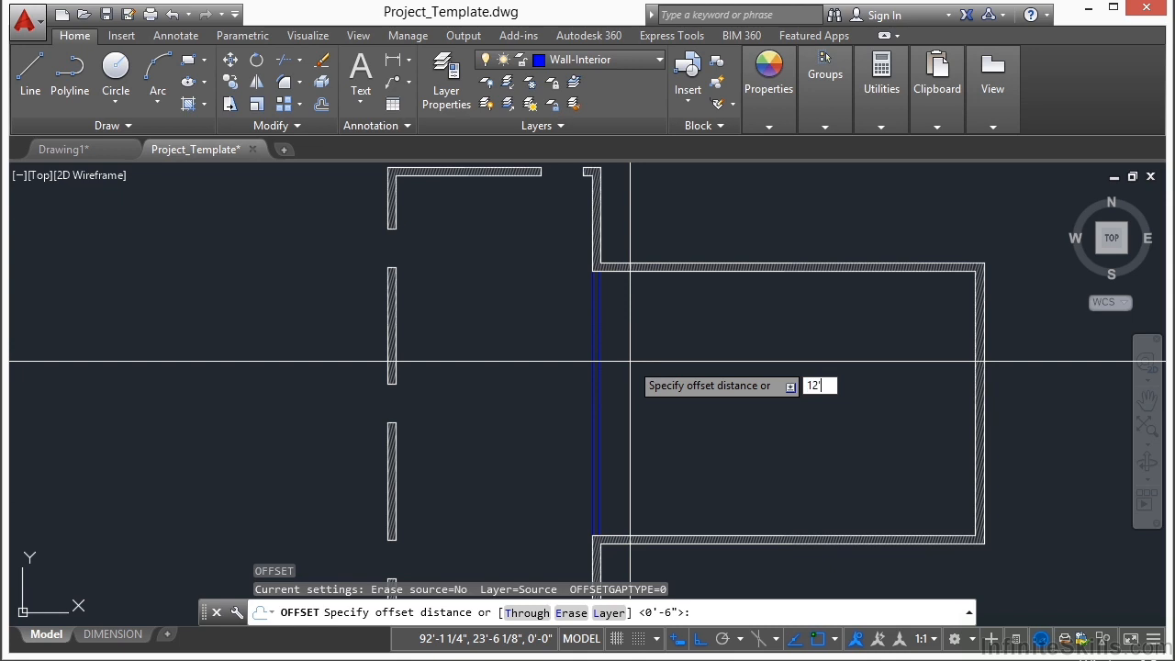
key(Return)
middle_drag(467, 199, 480, 324)
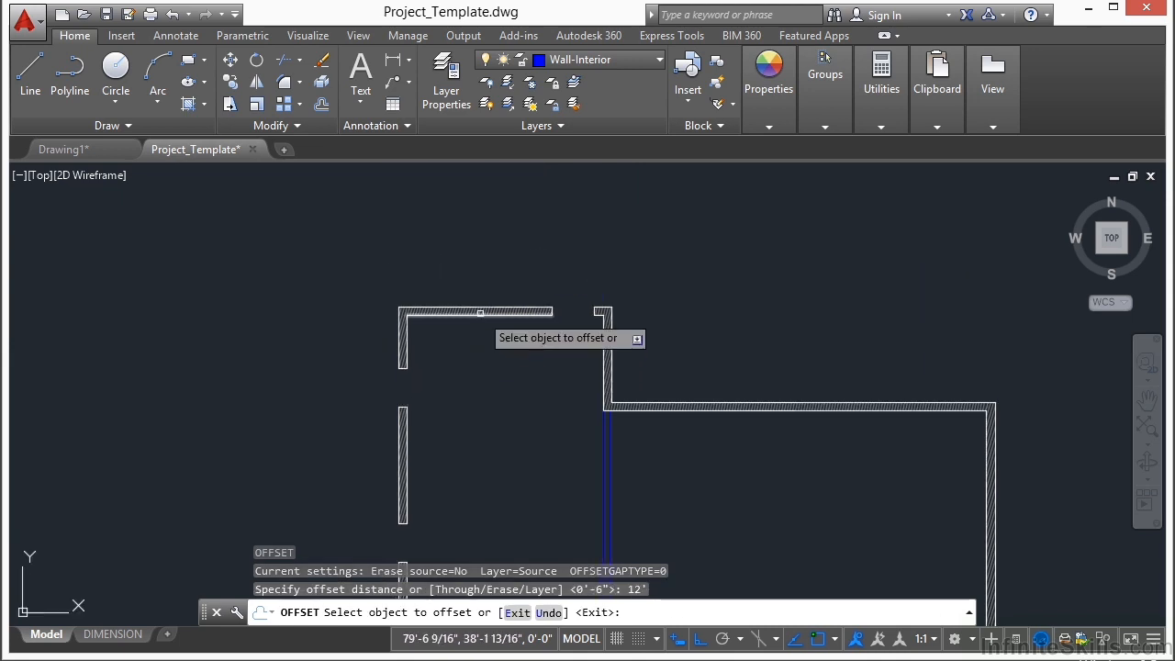
scroll(480, 324, up, 4)
click(479, 315)
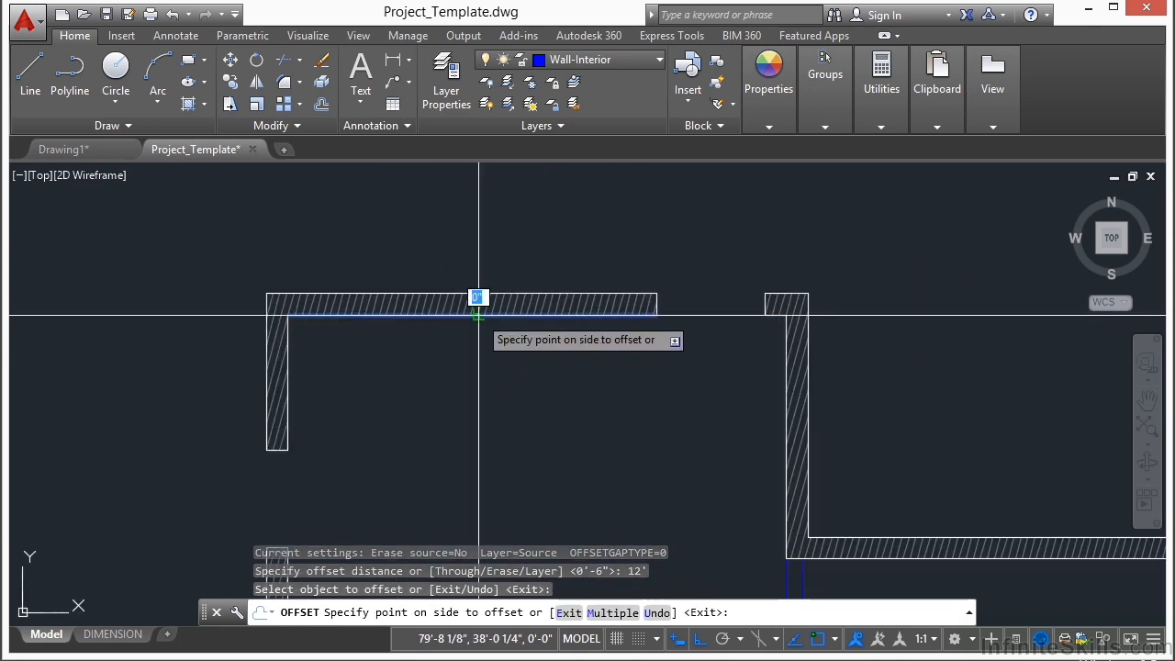
click(486, 454)
scroll(497, 333, down, 4)
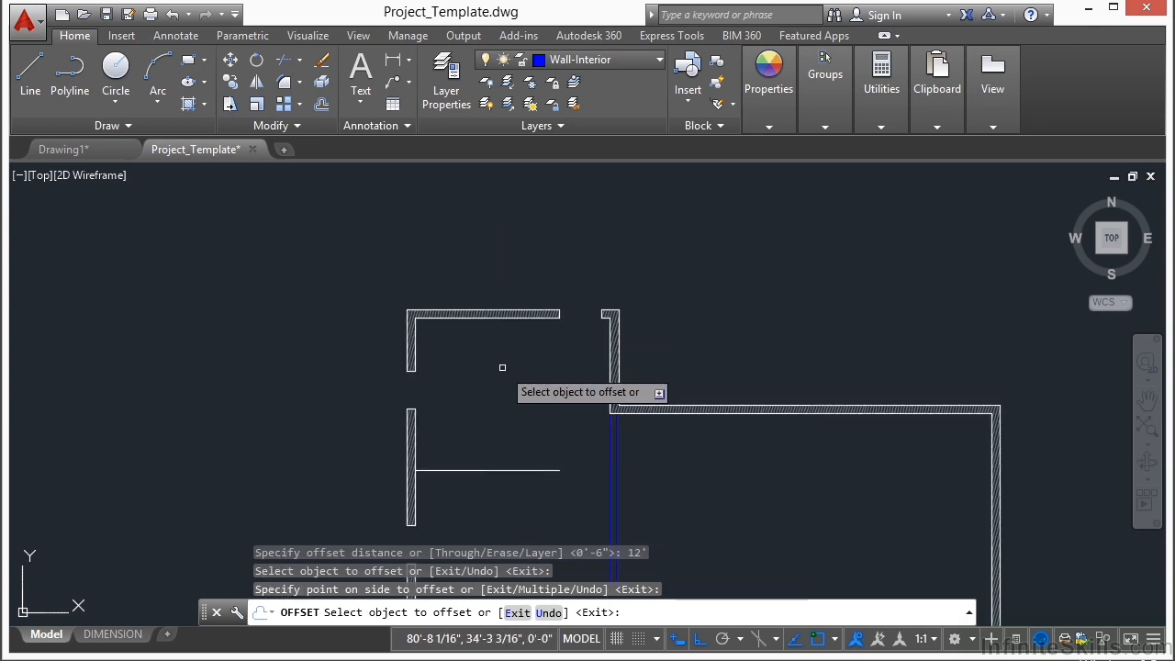
key(Return)
Step: Match the properties of the vertical interior wall line onto the new horizontal line
text(ma)
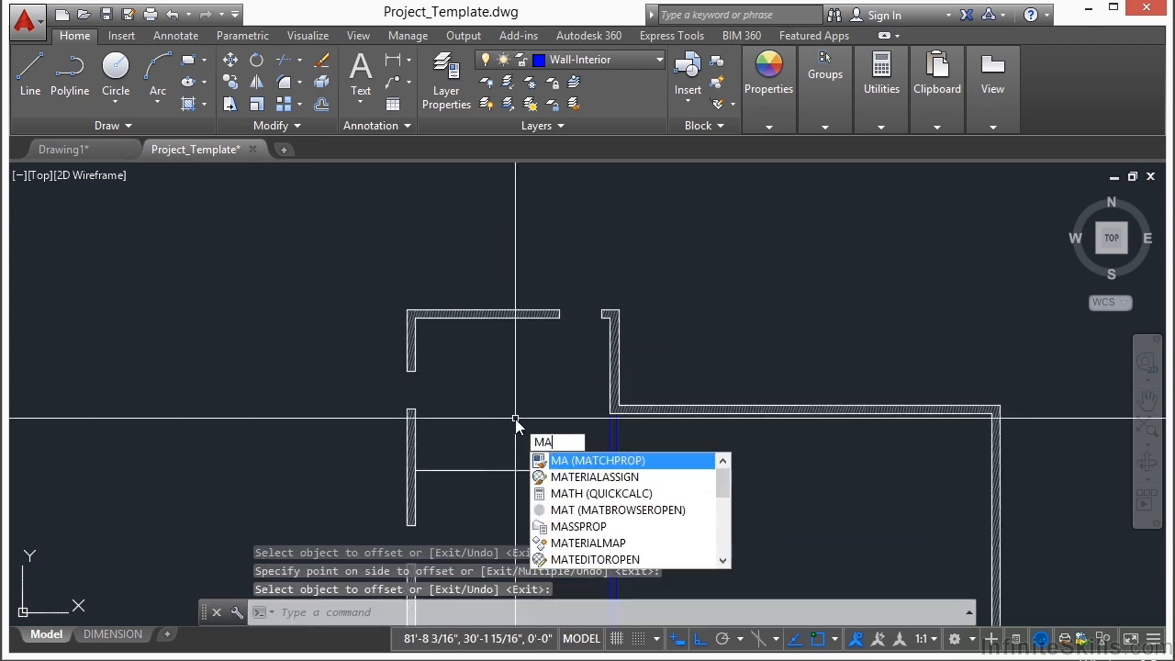
key(Return)
scroll(515, 417, up, 3)
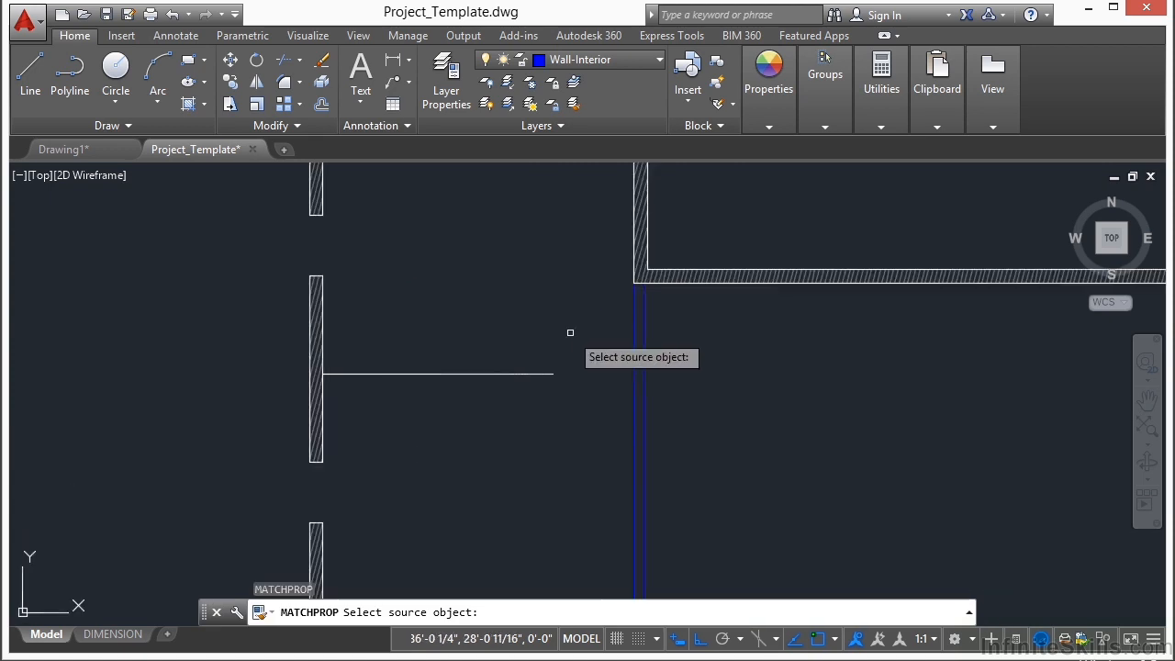
click(638, 370)
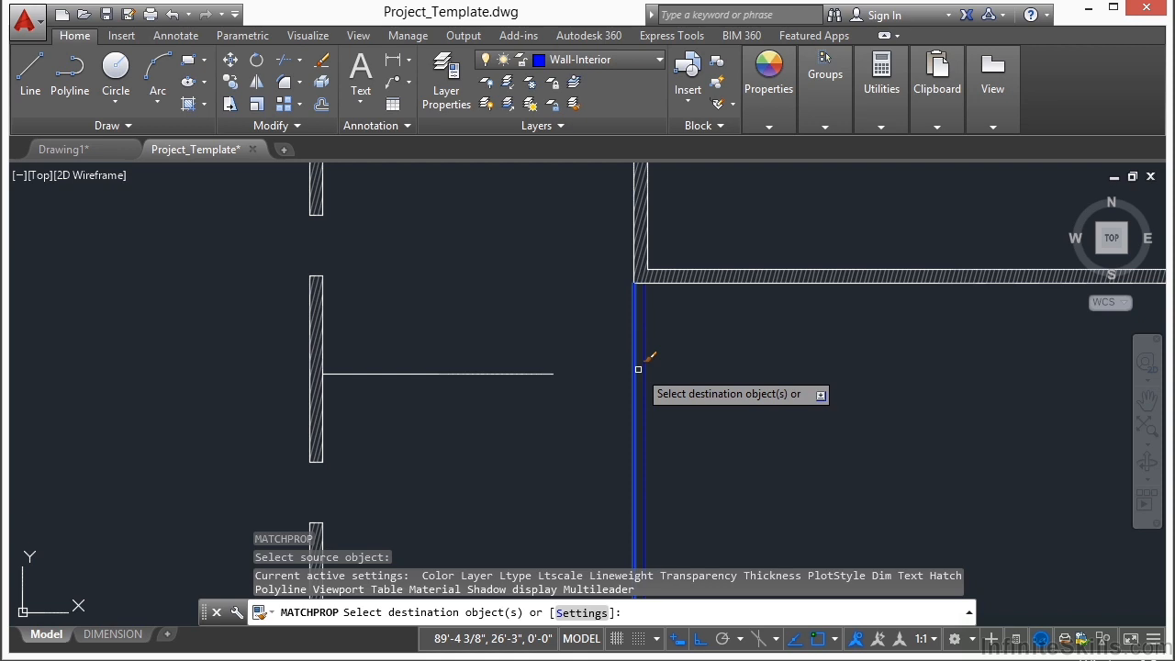
click(492, 373)
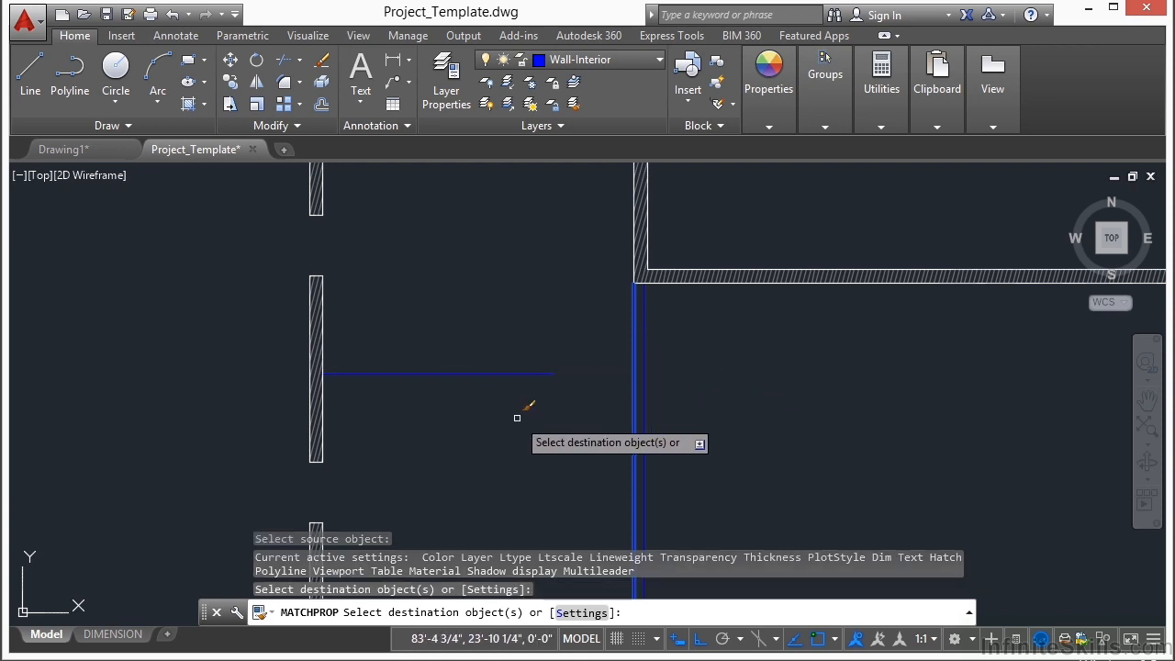
key(Escape)
Step: Extend the horizontal interior wall line to the left face of the vertical interior wall
text(ex)
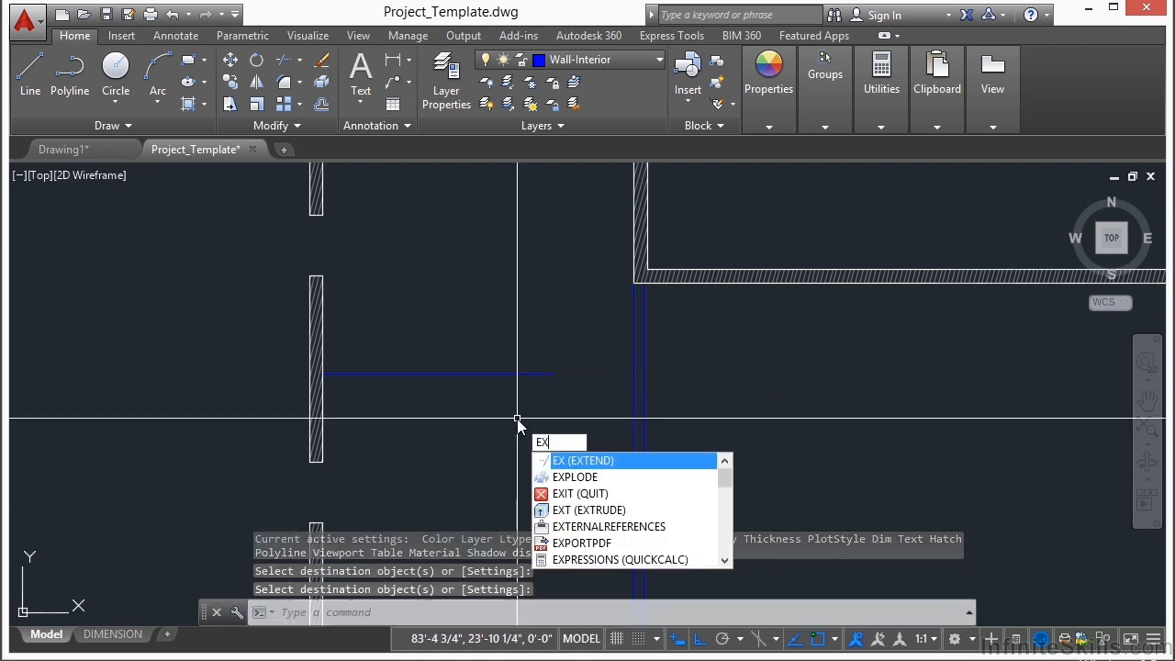
key(Return)
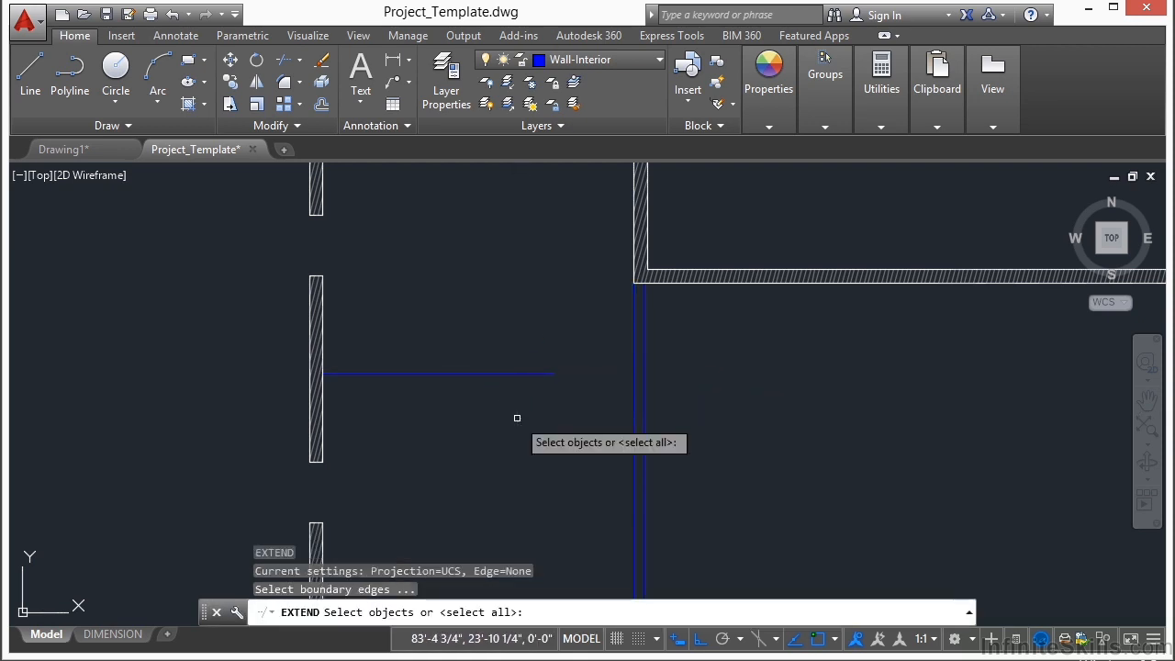
click(634, 364)
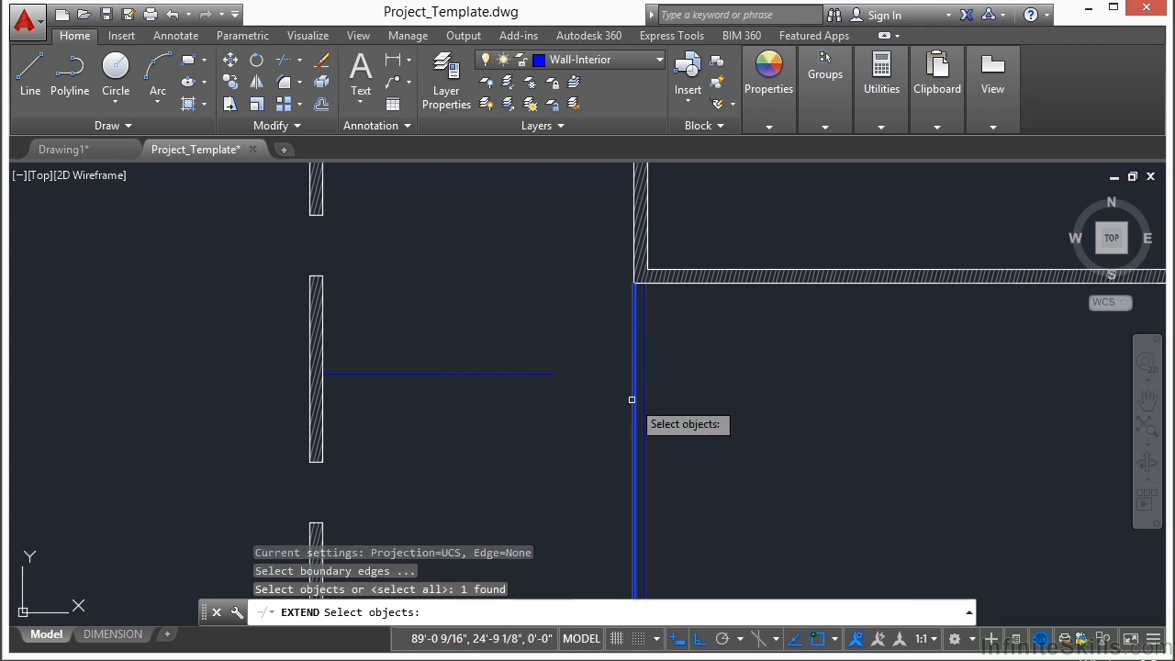
key(Return)
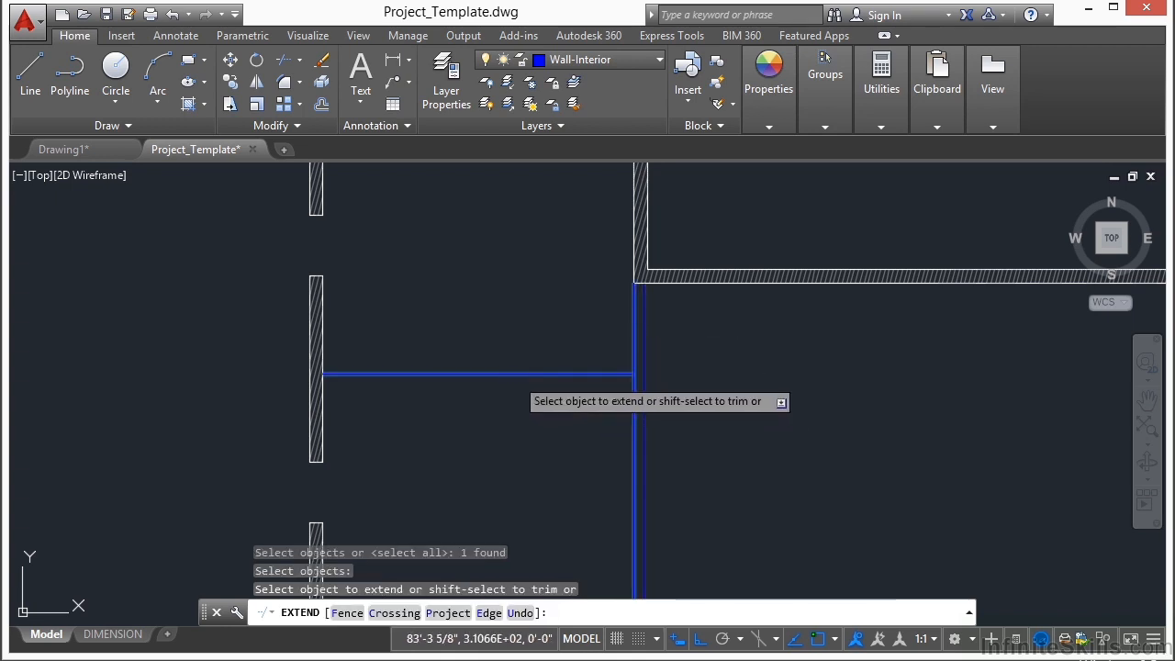
click(514, 374)
key(Return)
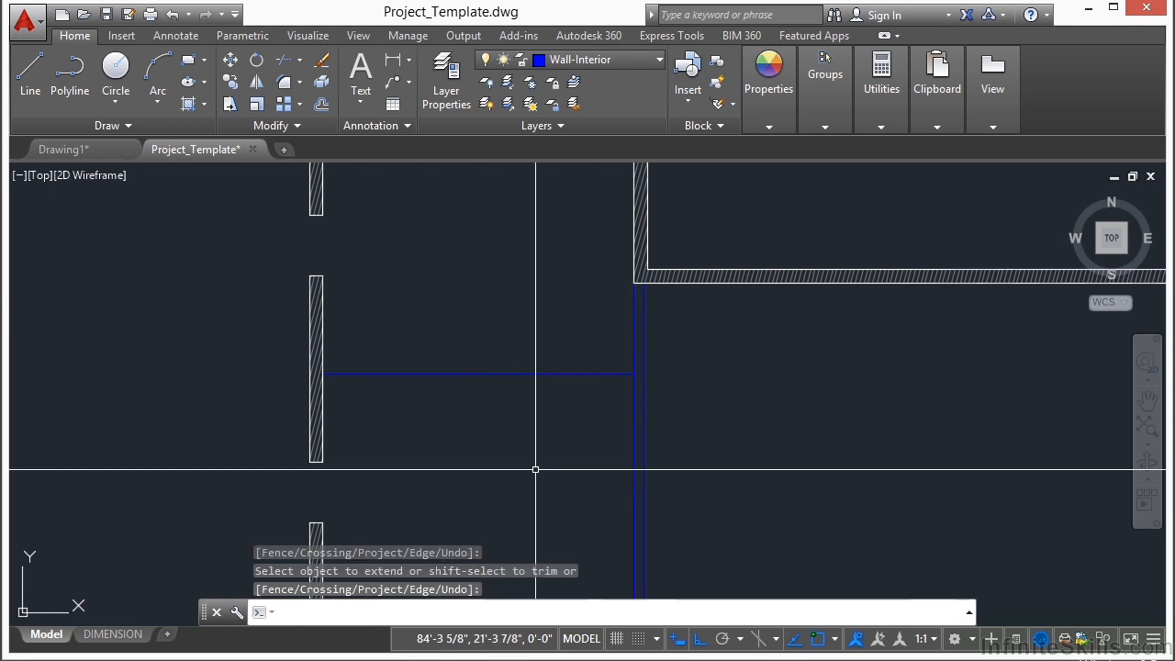
Step: Offset the horizontal interior wall line 6" downward to form the wall's second face
text(o)
key(Return)
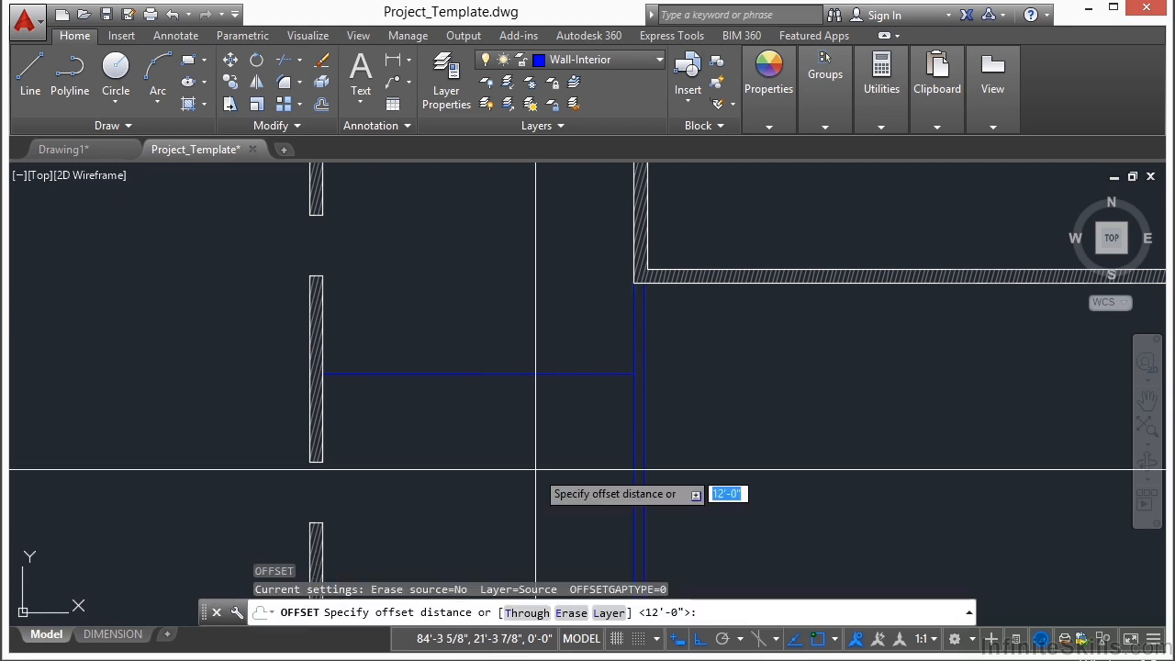
key(Return)
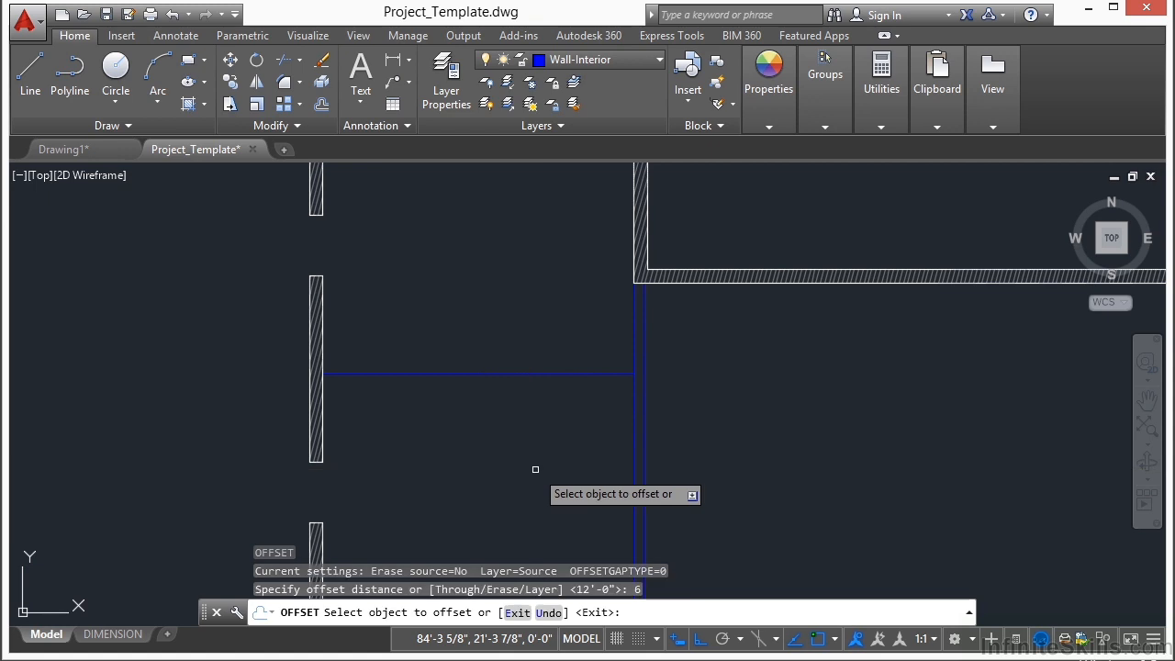
click(528, 375)
click(533, 475)
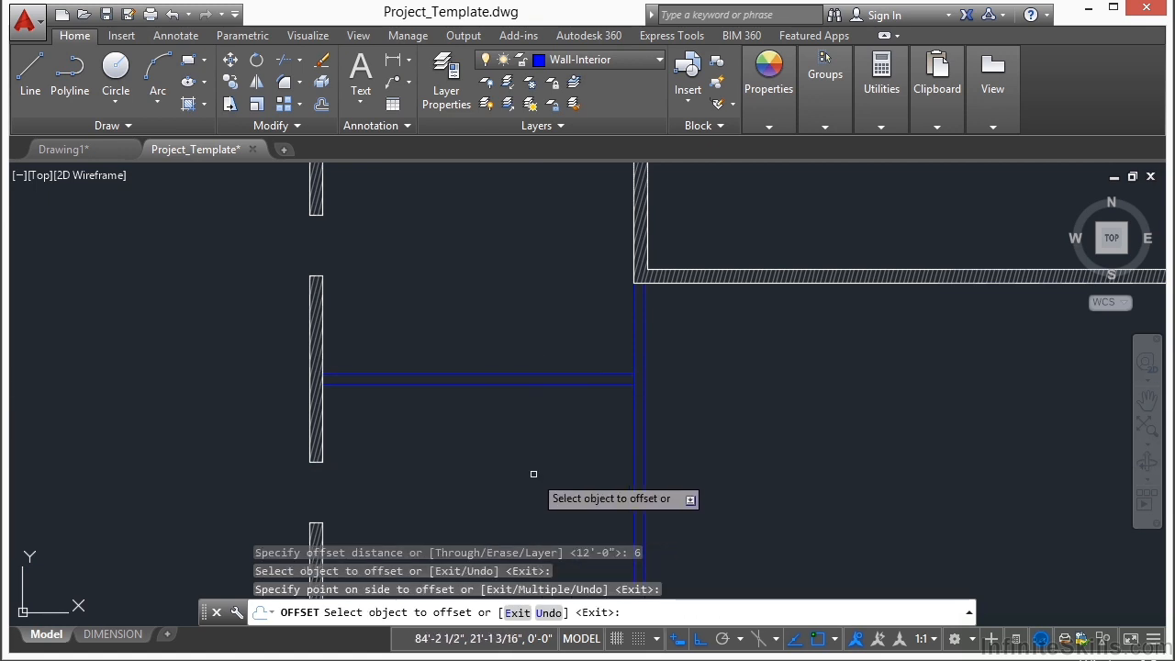
key(Return)
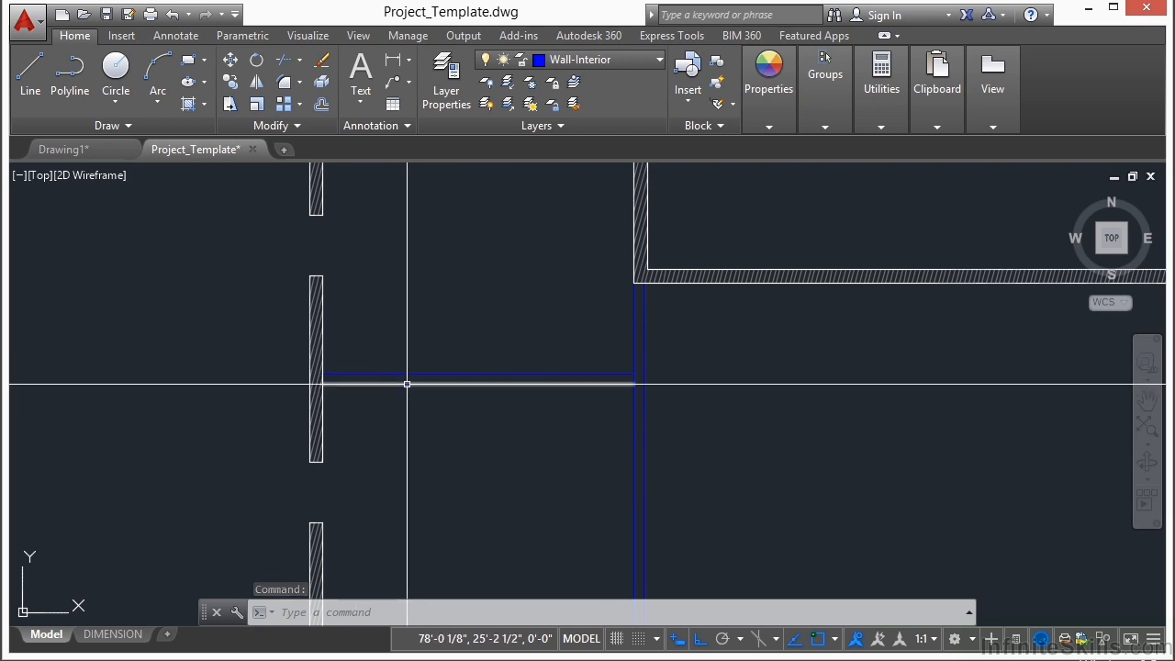
Step: Offset the inner face line of the left exterior wall 1'4" to the right, across the horizontal interior wall
key(Return)
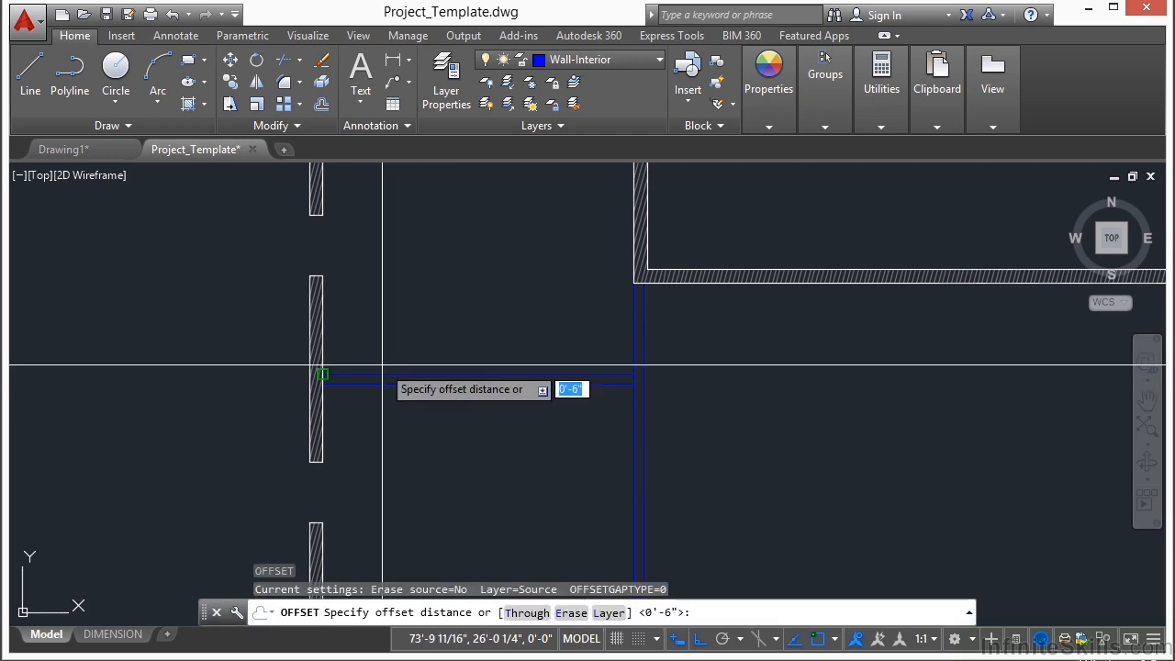
text(1'4)
key(Return)
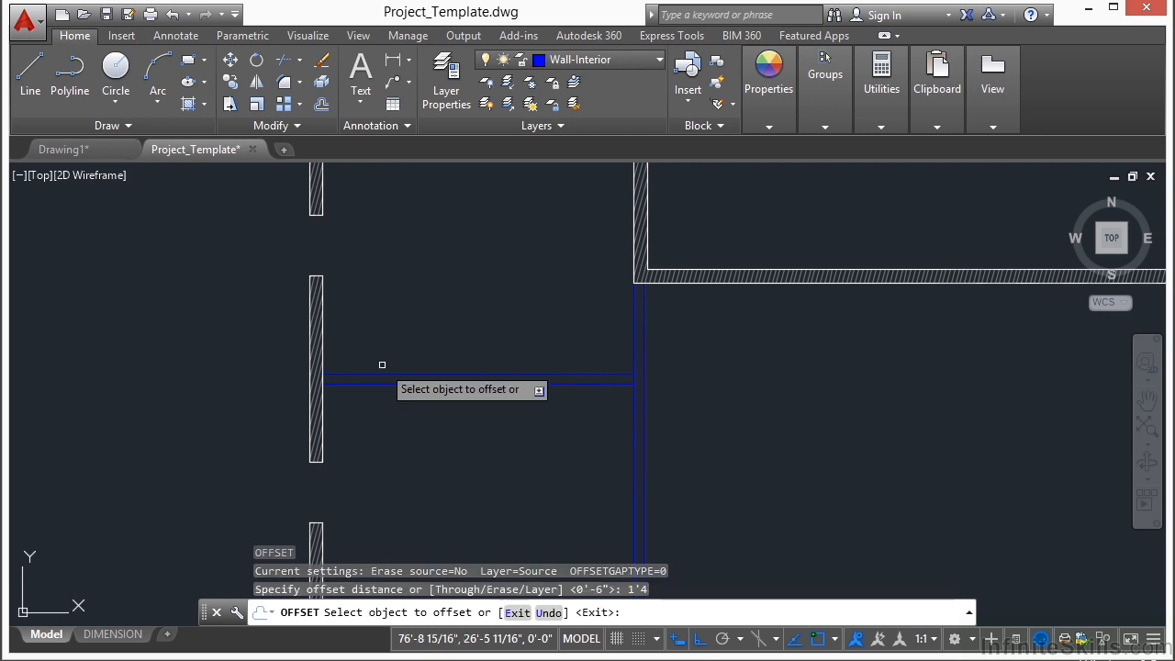
scroll(368, 358, up, 3)
click(253, 342)
click(446, 334)
key(Return)
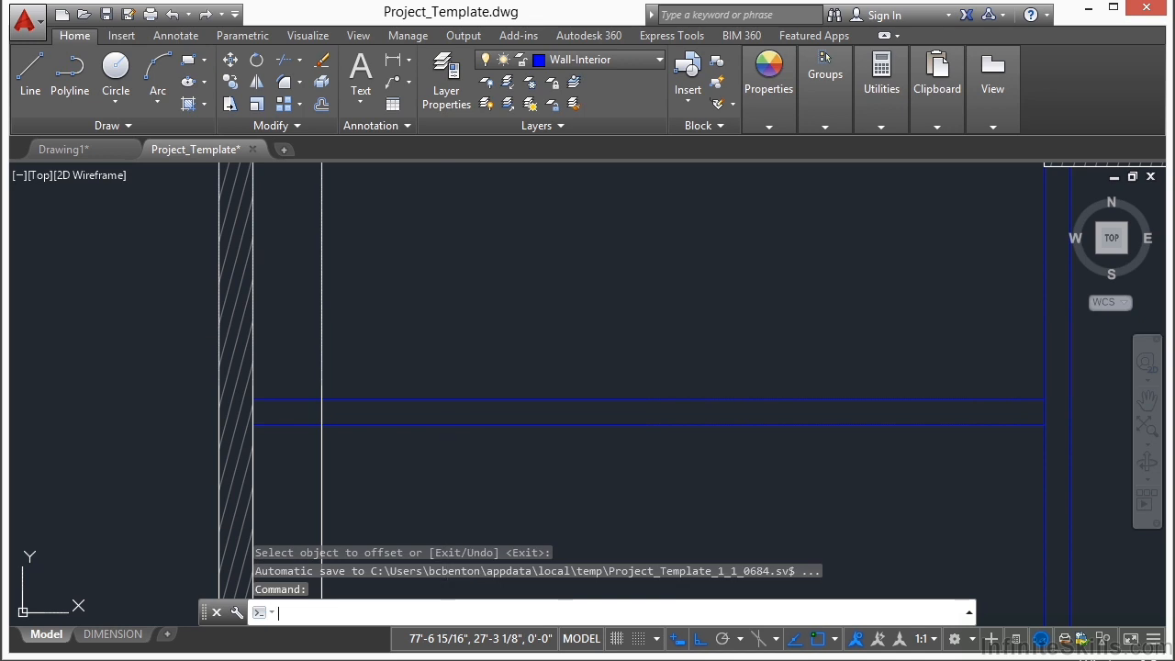
Step: Offset the vertical line nearest the left exterior wall 3' to the right to lay out the opening's other side
key(Return)
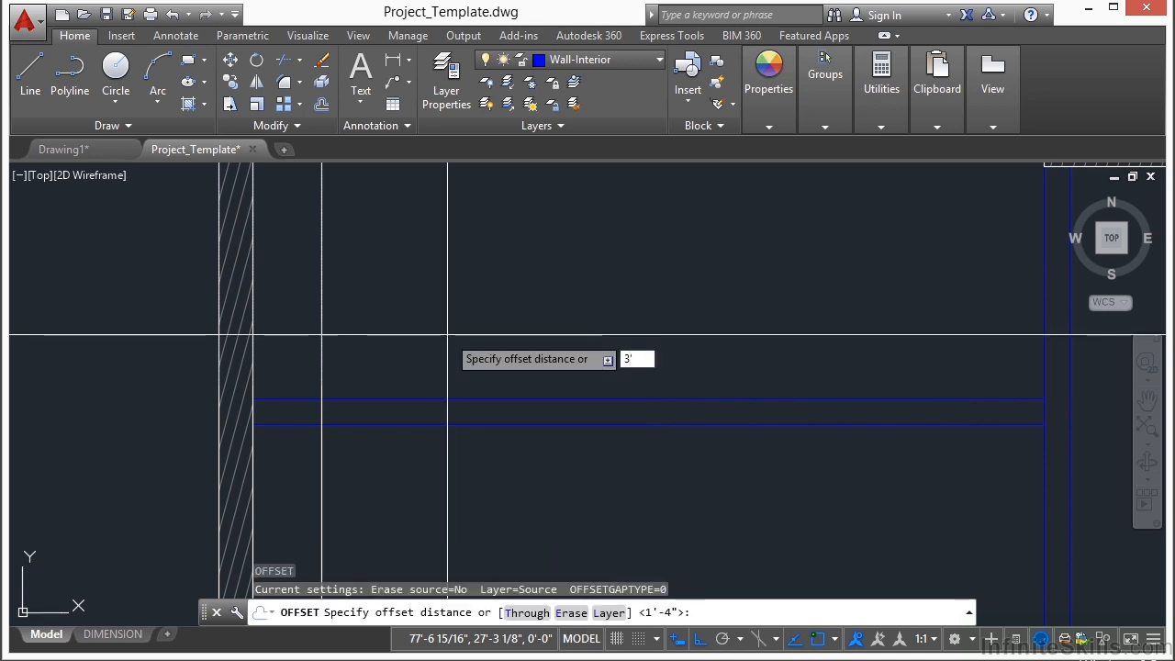
key(Return)
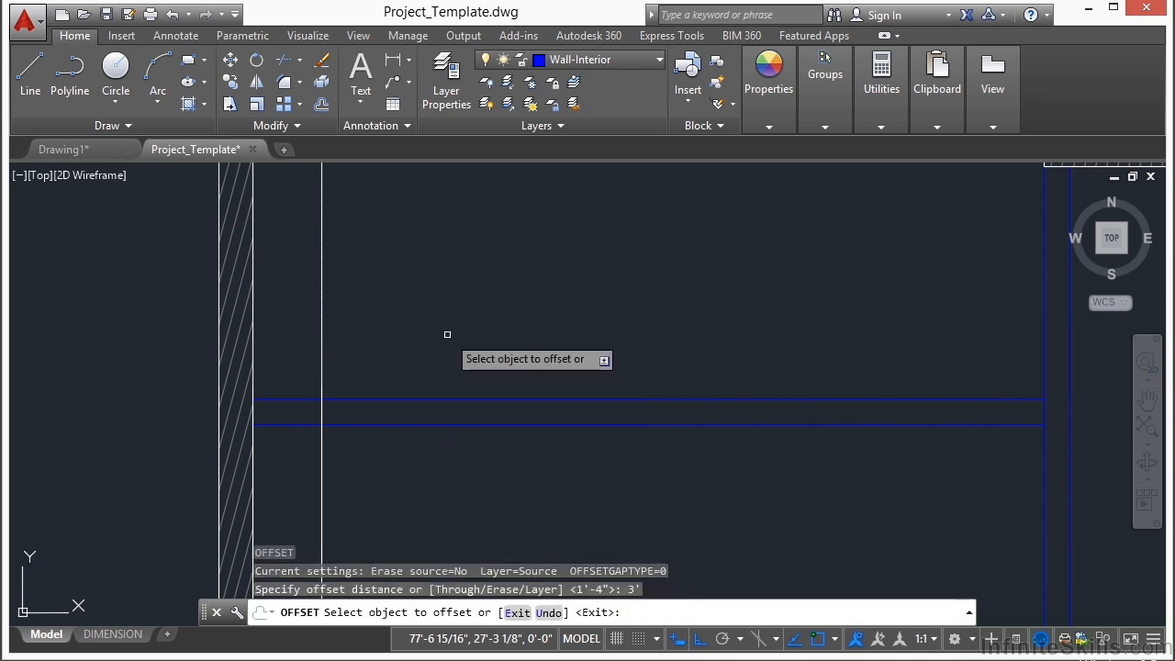
click(322, 301)
click(533, 319)
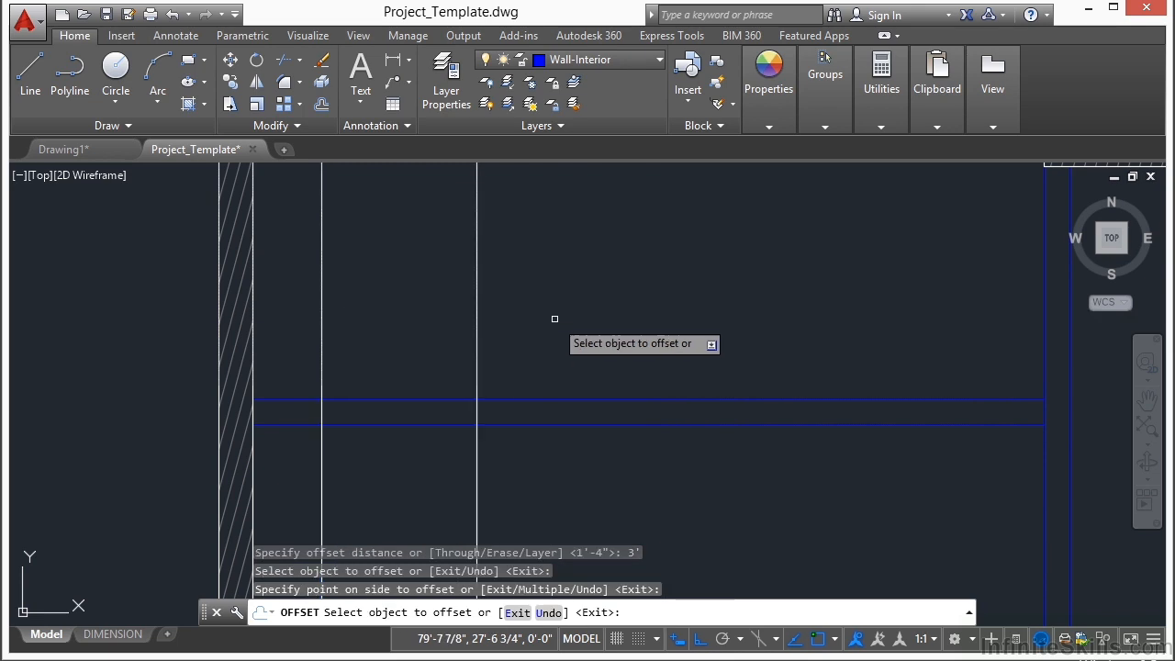
key(Return)
Step: Match the properties of the horizontal interior wall line onto the two vertical opening lines
text(ma)
key(Return)
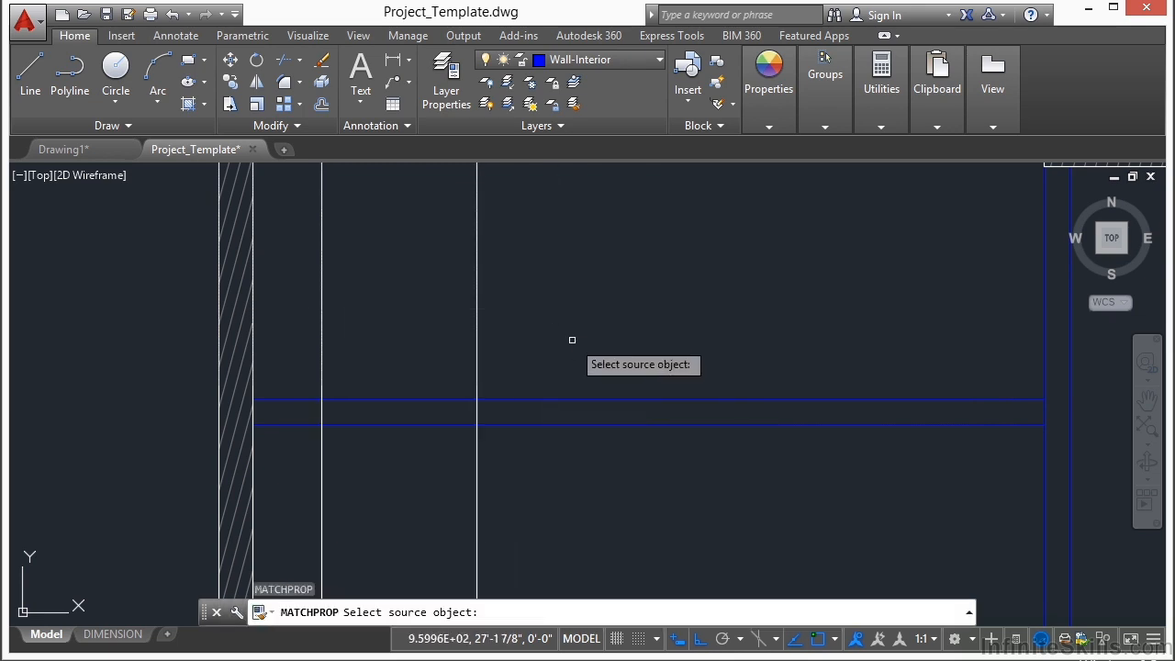
click(576, 398)
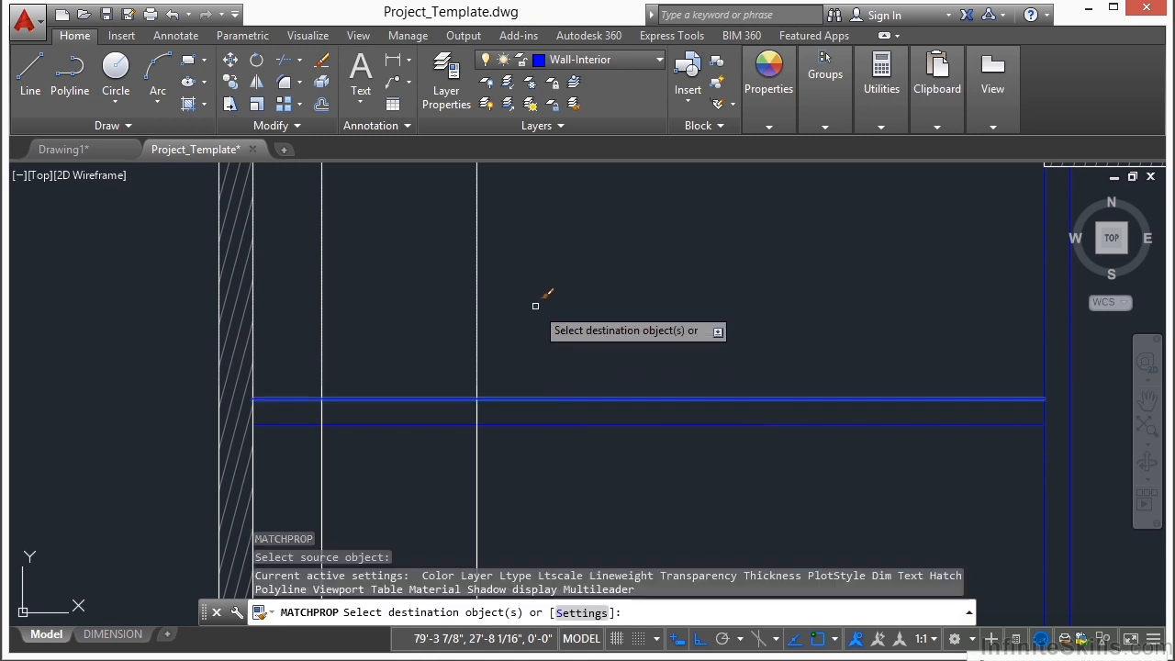
click(538, 275)
click(315, 328)
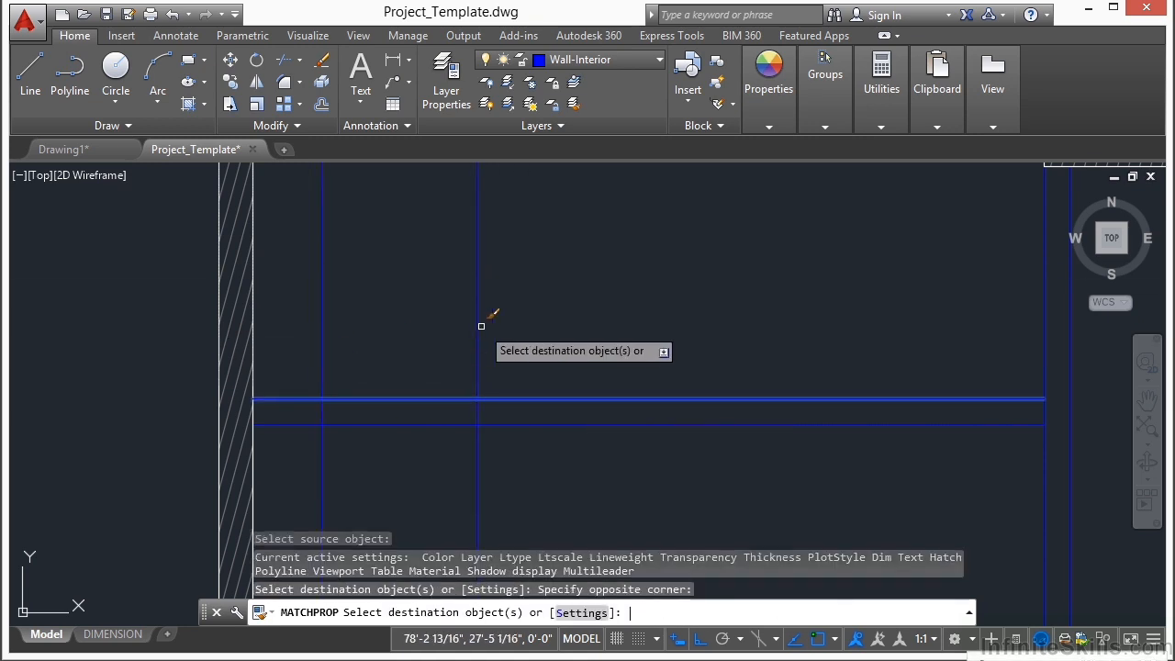
key(Return)
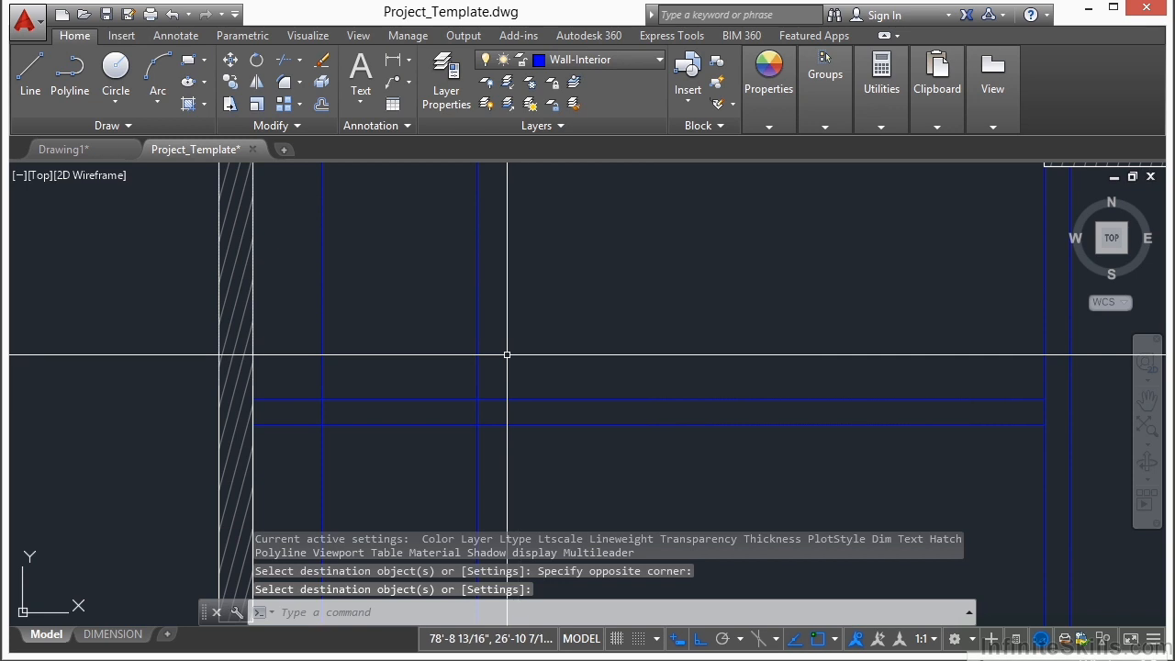
Step: Trim the two vertical lines to the horizontal interior wall's faces and remove the wall segments between them to cut the 3' opening
text(tr)
key(Return)
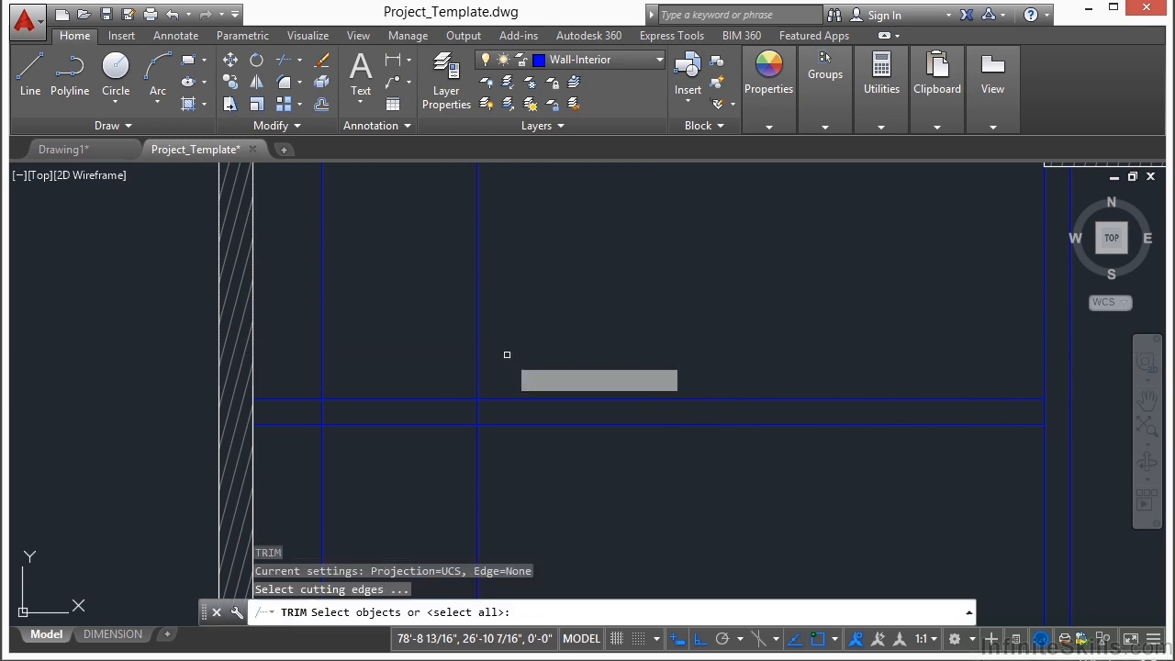
click(507, 354)
click(312, 458)
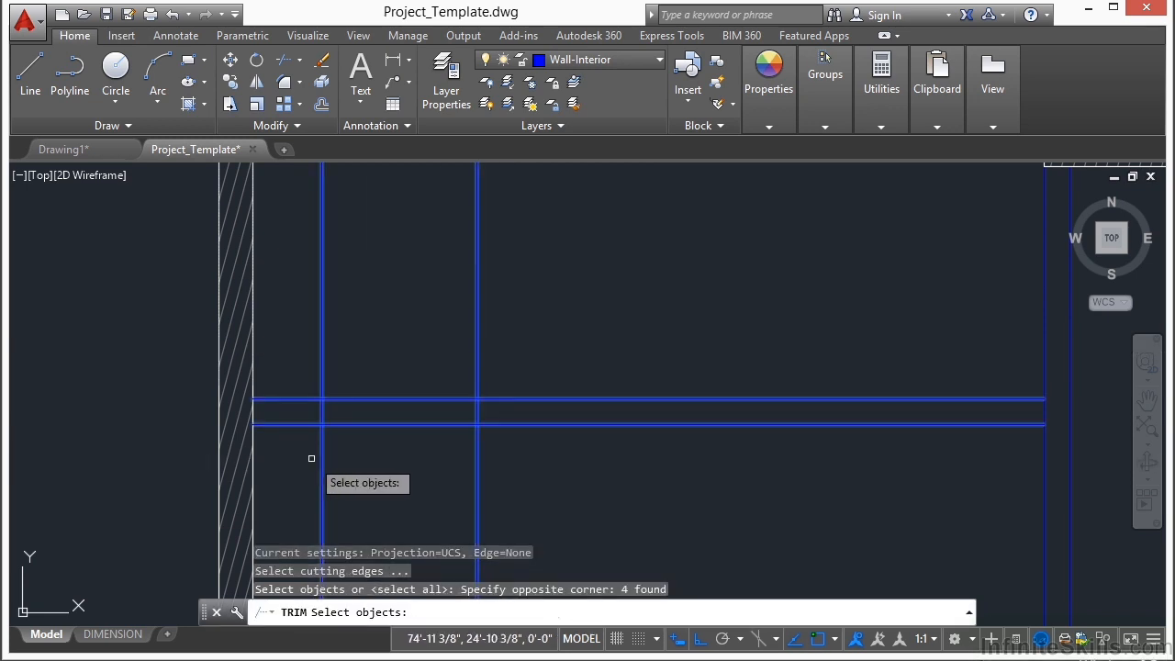
key(Return)
click(525, 322)
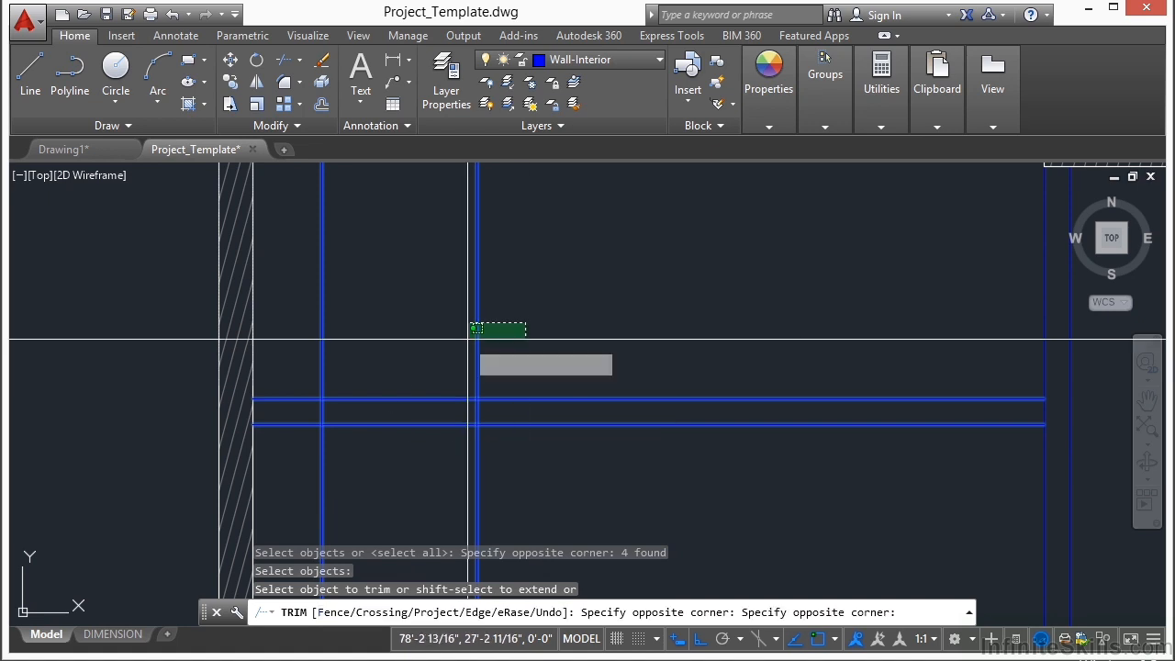
click(310, 351)
click(407, 344)
click(387, 475)
click(503, 464)
click(351, 476)
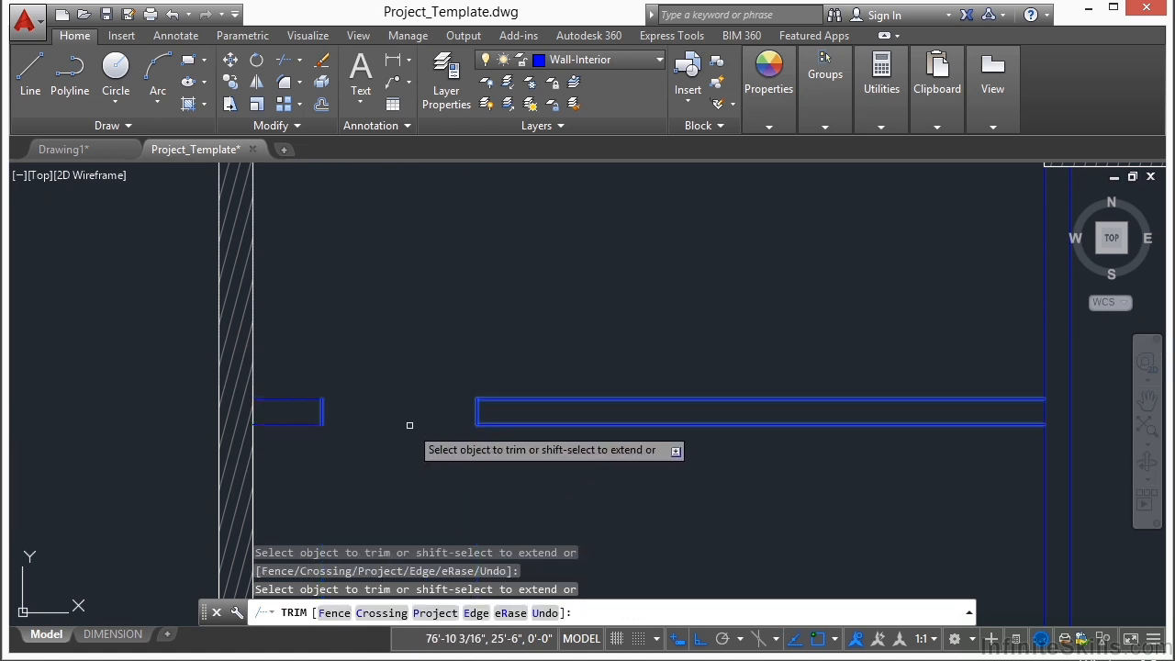
key(Return)
Step: Offset the inner face line of the right wing's upper exterior wall 7'4" downward, across the vertical interior wall
scroll(465, 328, down, 2)
scroll(800, 500, down, 2)
middle_drag(802, 505, 543, 400)
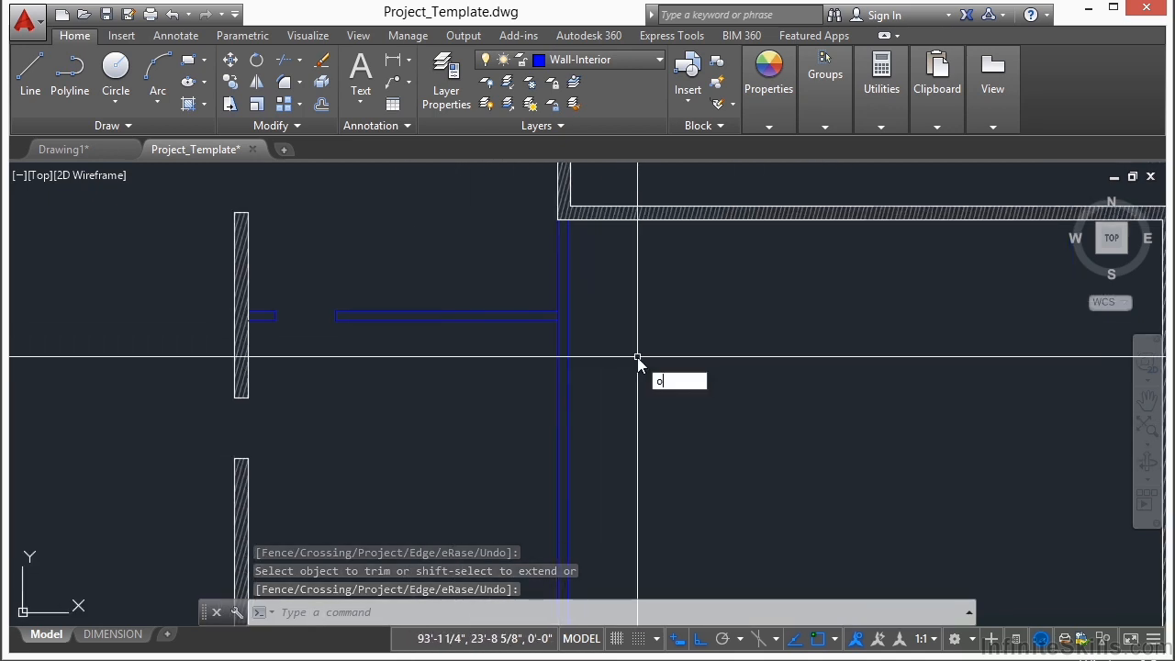
text(o)
key(Return)
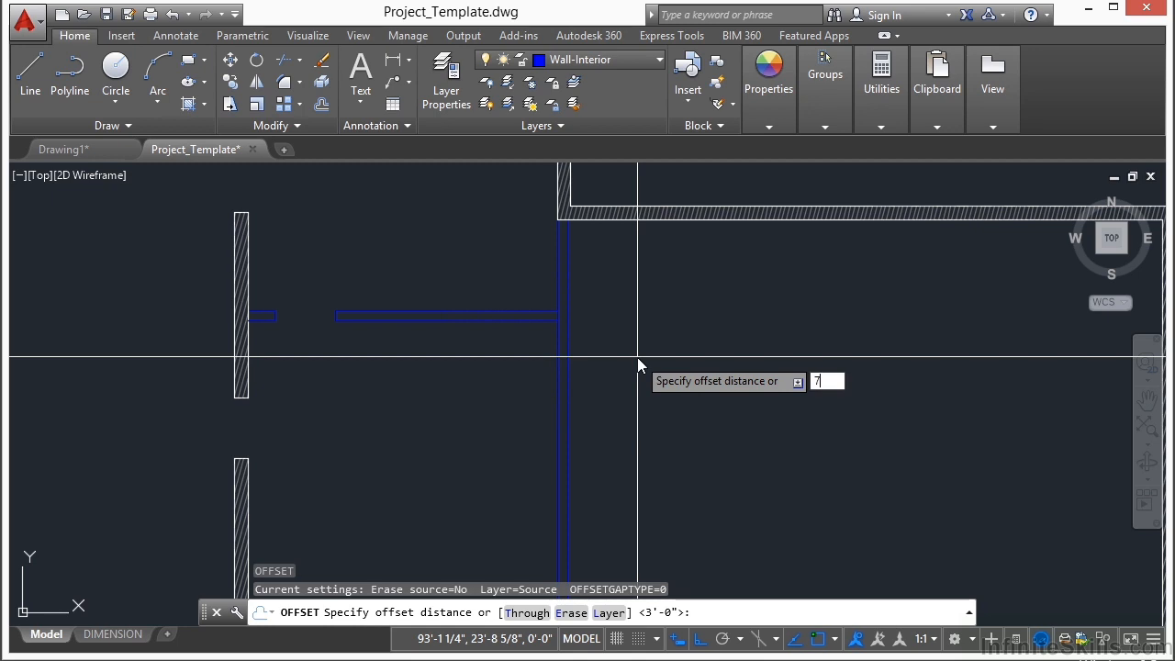
key(Return)
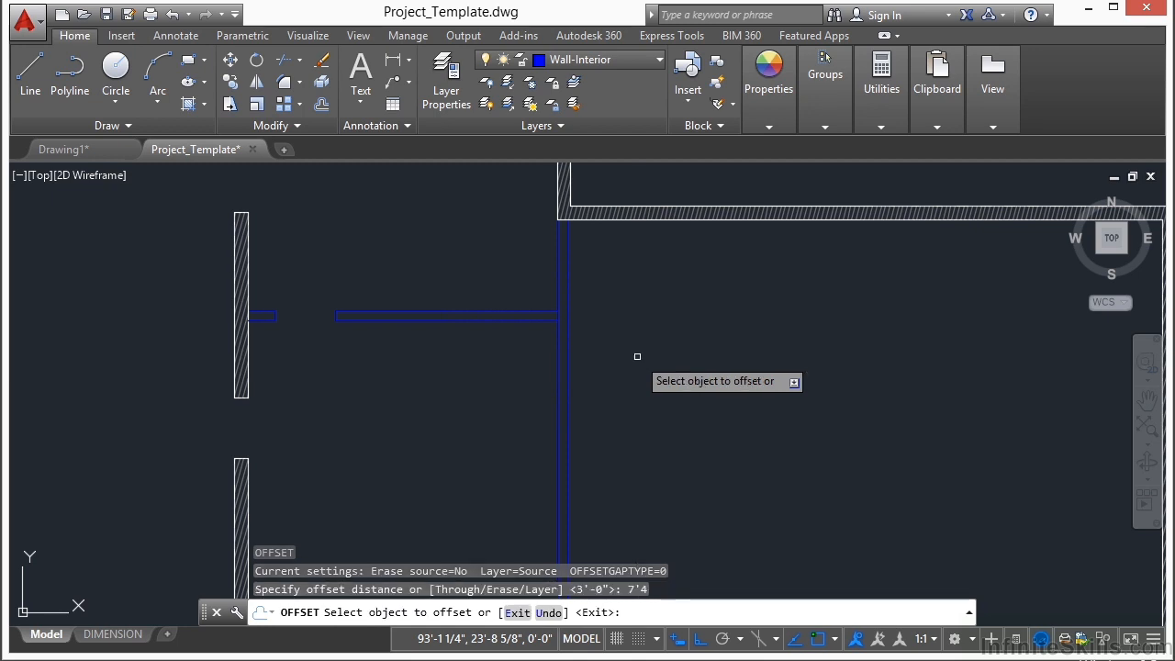
scroll(571, 257, up, 3)
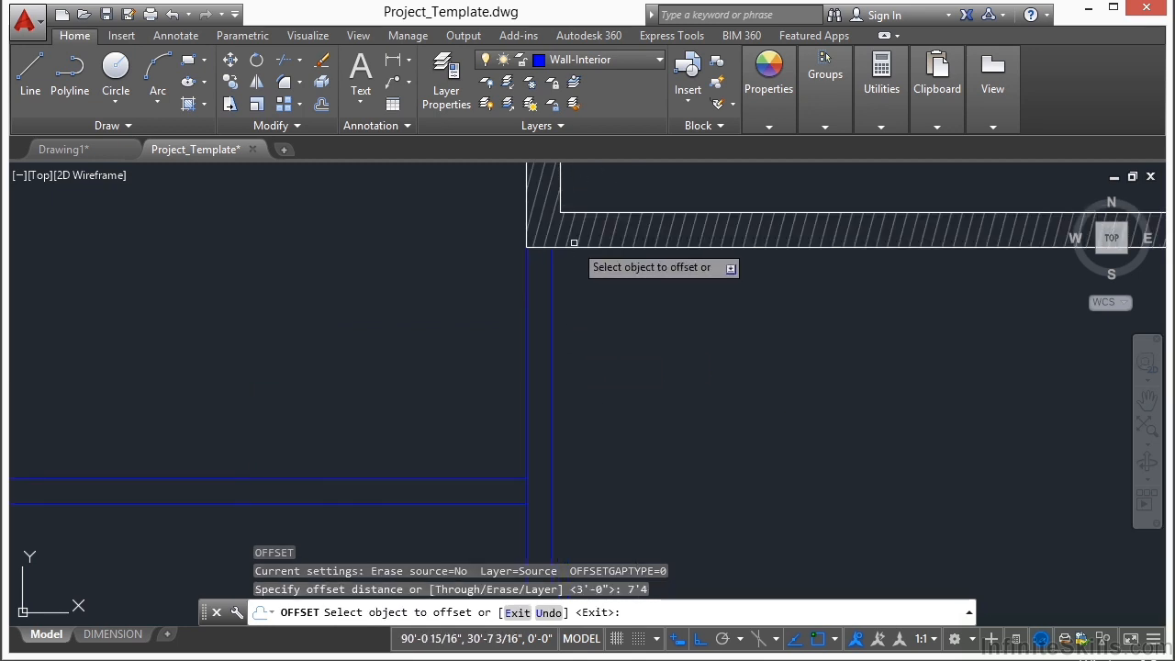
click(569, 246)
click(630, 381)
scroll(630, 381, down, 2)
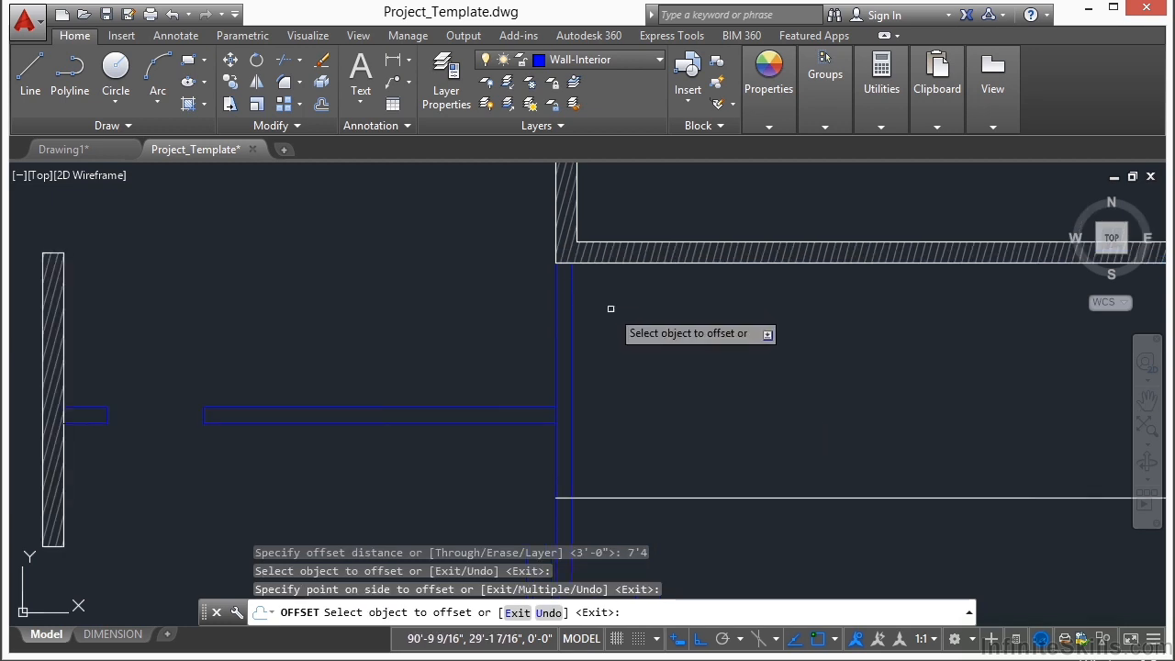
key(Return)
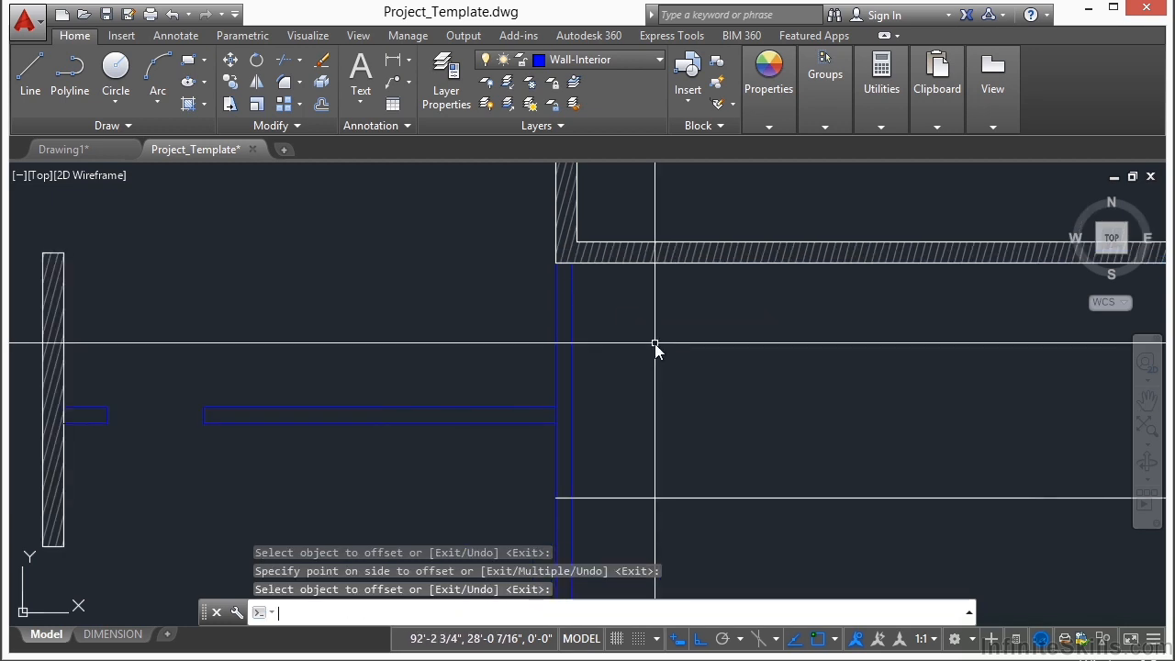
Step: Offset the new horizontal line 6' downward to lay out the second side of the vertical interior wall's opening
key(Return)
text(6')
key(Return)
middle_drag(663, 421, 589, 279)
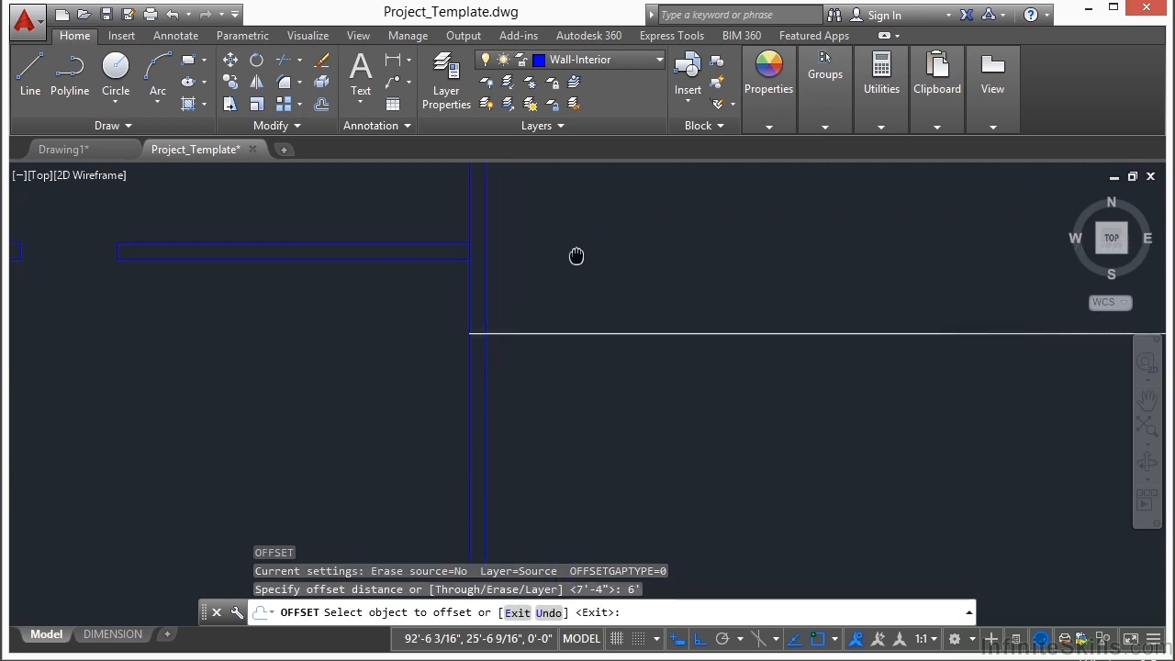
scroll(596, 271, down, 3)
click(613, 275)
click(610, 393)
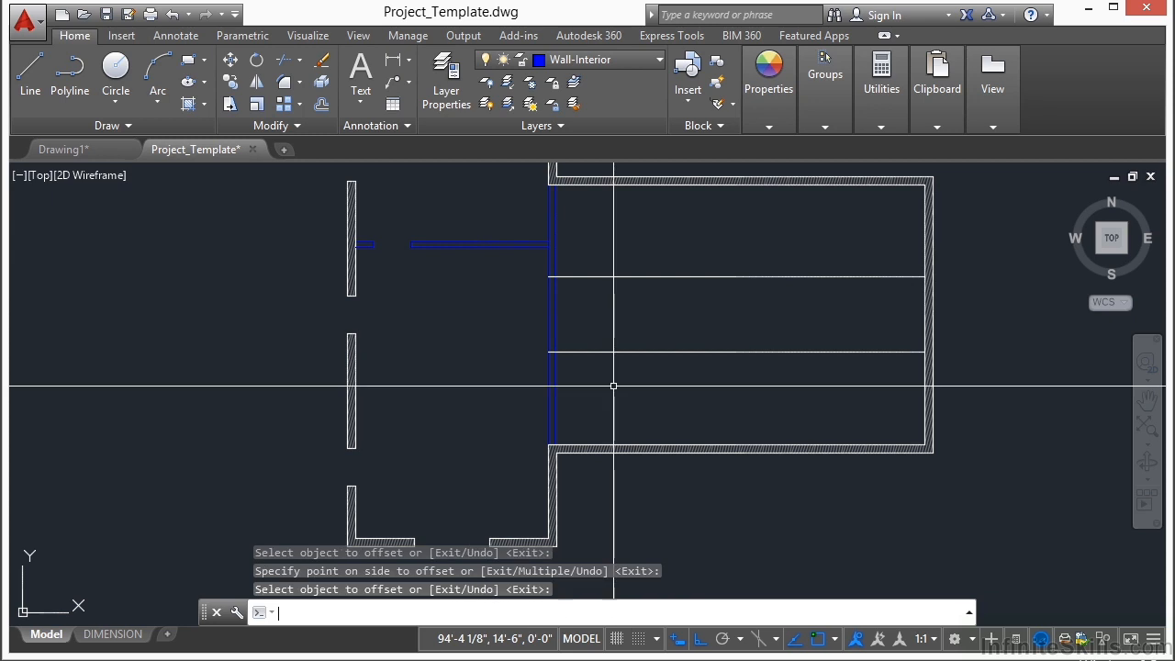
Step: Match the properties of the vertical interior wall line onto the two horizontal opening lines in the right wing
text(ma)
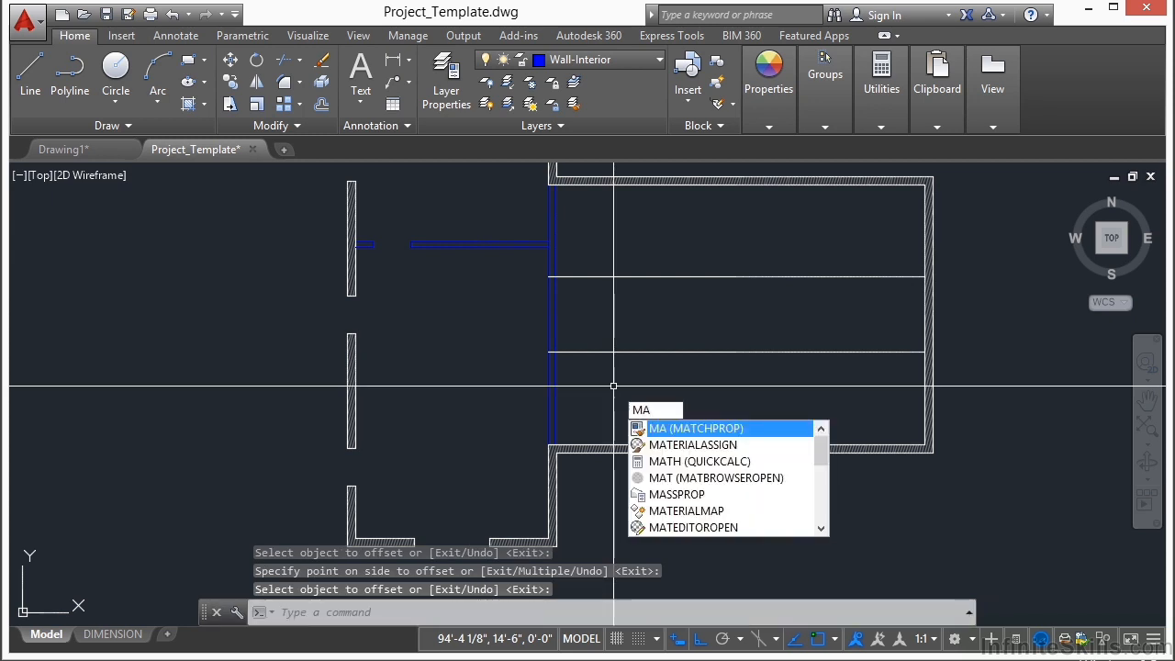
key(Return)
click(551, 316)
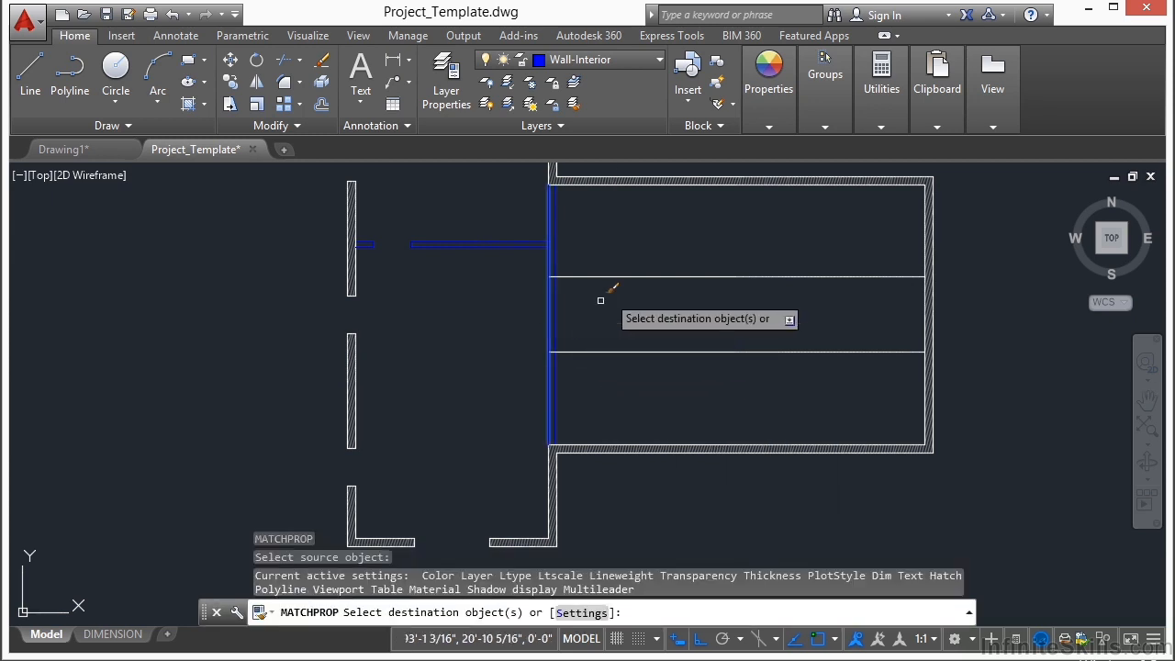
click(630, 250)
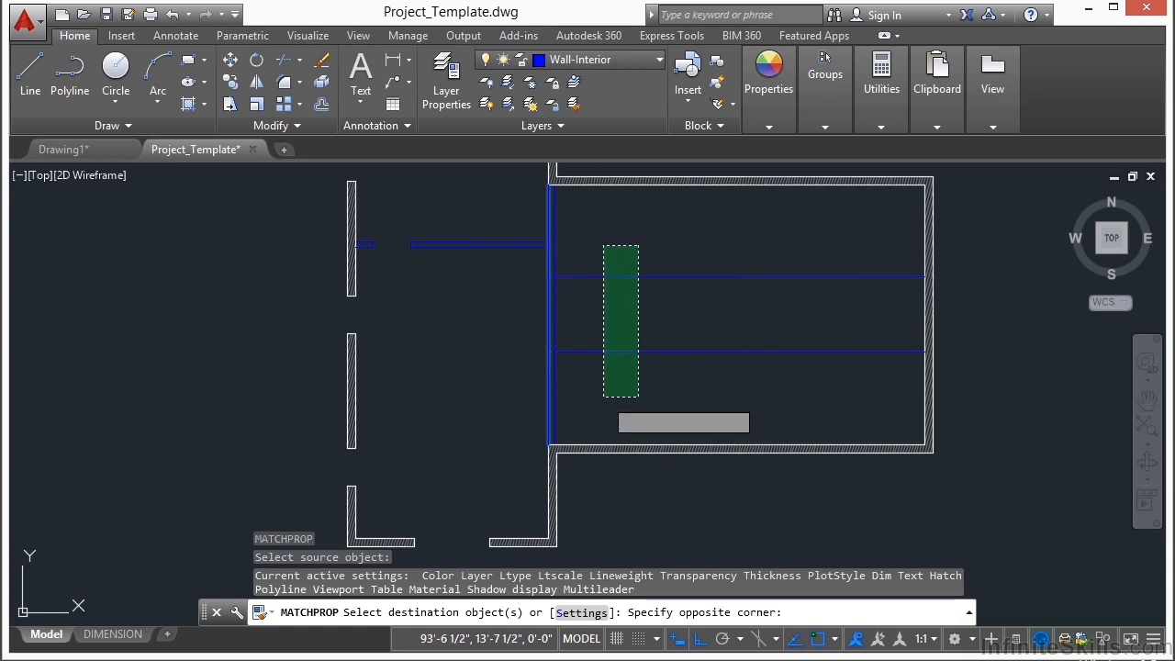
click(617, 419)
key(Return)
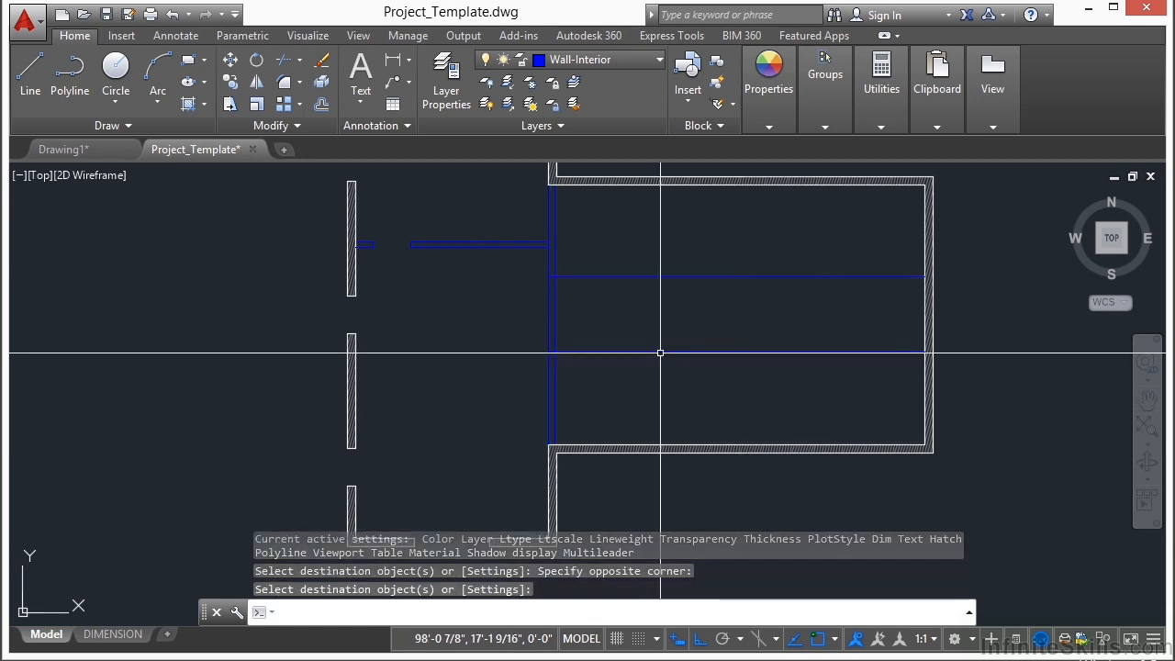
Step: Trim the two horizontal lines to the vertical interior wall's faces and remove the wall segments between them to cut the 6' opening
text(tr)
key(Return)
scroll(588, 294, up, 2)
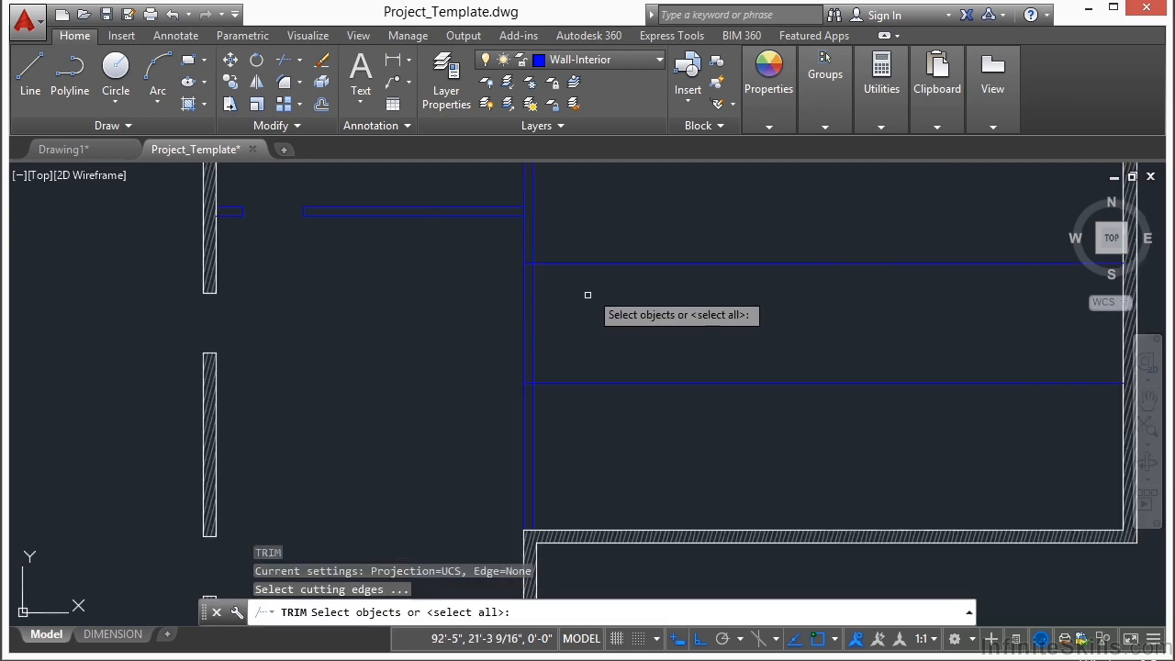
click(607, 187)
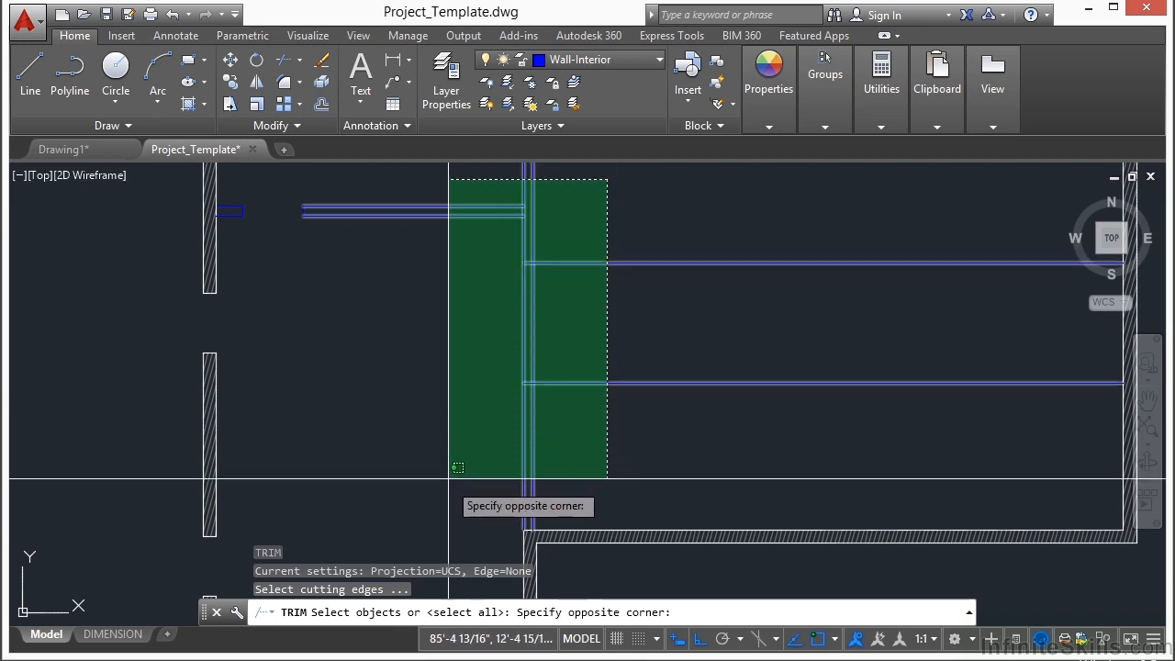
click(452, 433)
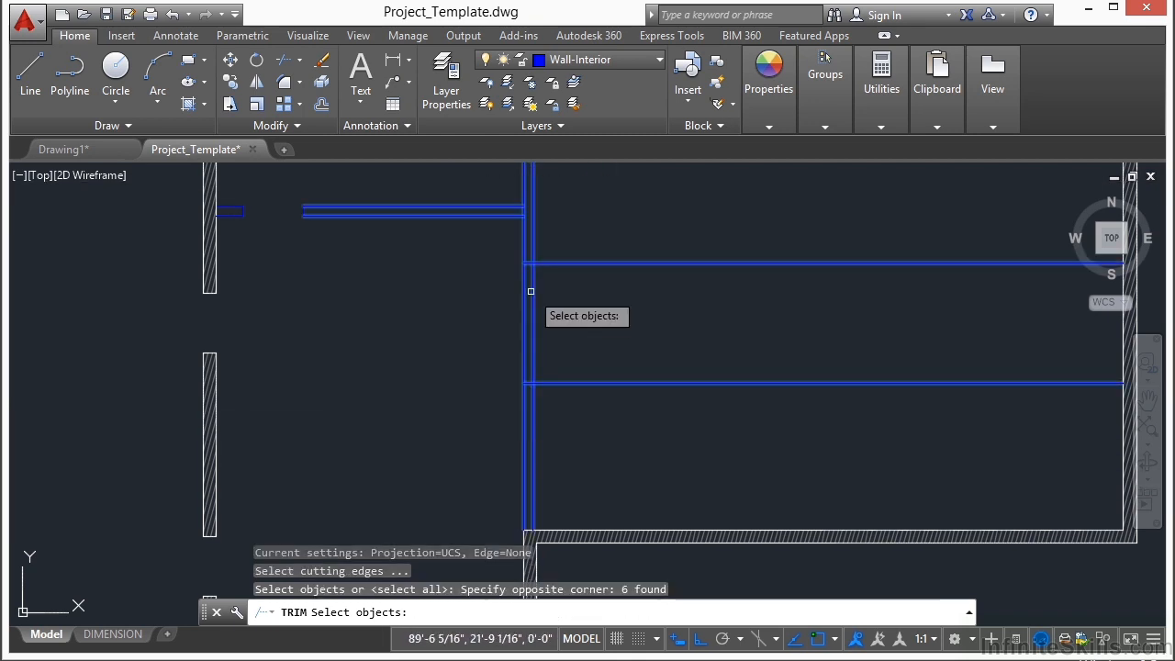
key(Return)
click(674, 229)
click(616, 412)
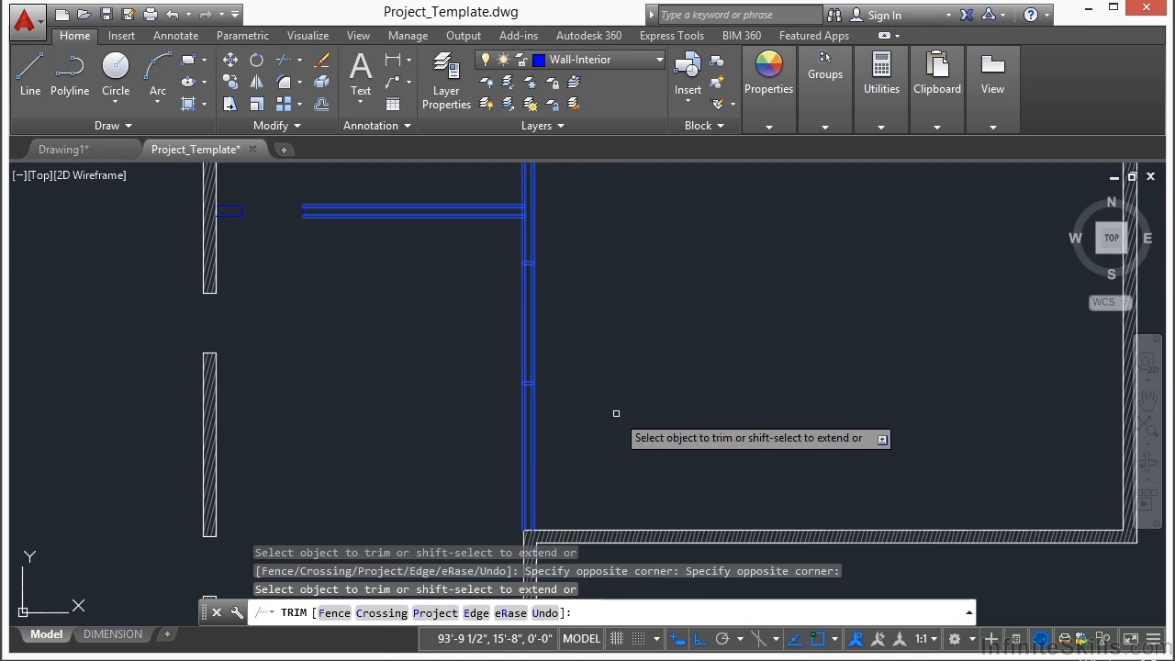
click(592, 302)
click(480, 336)
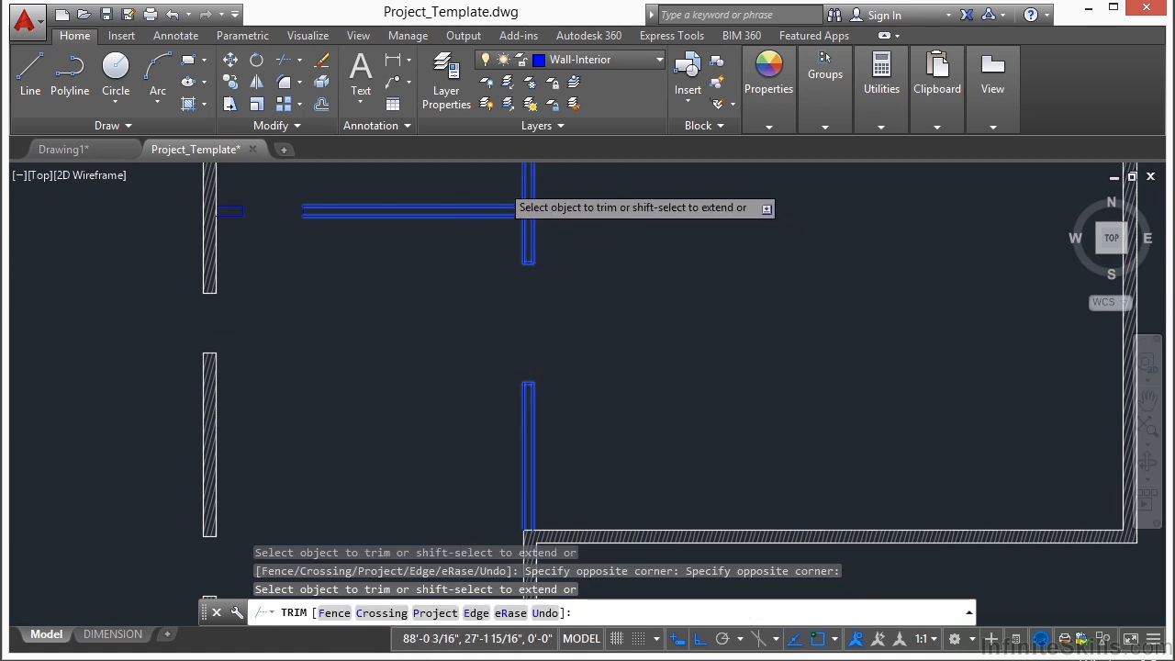
scroll(514, 208, up, 5)
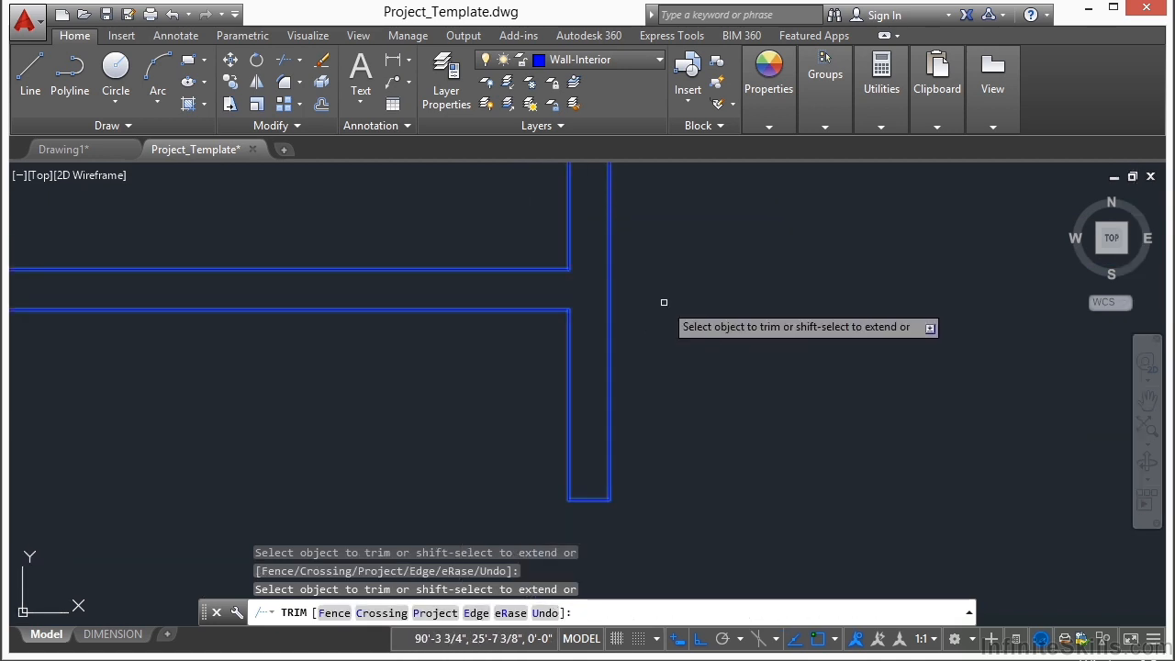
key(Return)
Step: Offset the right face line of the vertical interior wall below the opening 27'6" to the right
scroll(621, 291, down, 9)
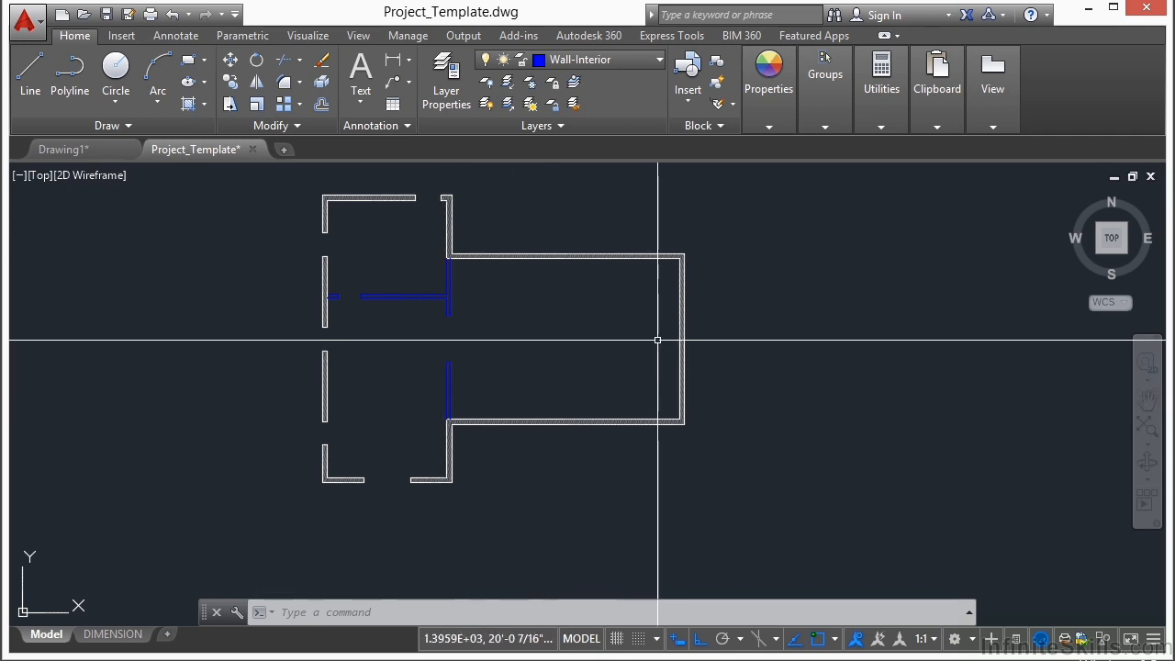
scroll(464, 386, up, 2)
text(O)
key(Return)
text(27)
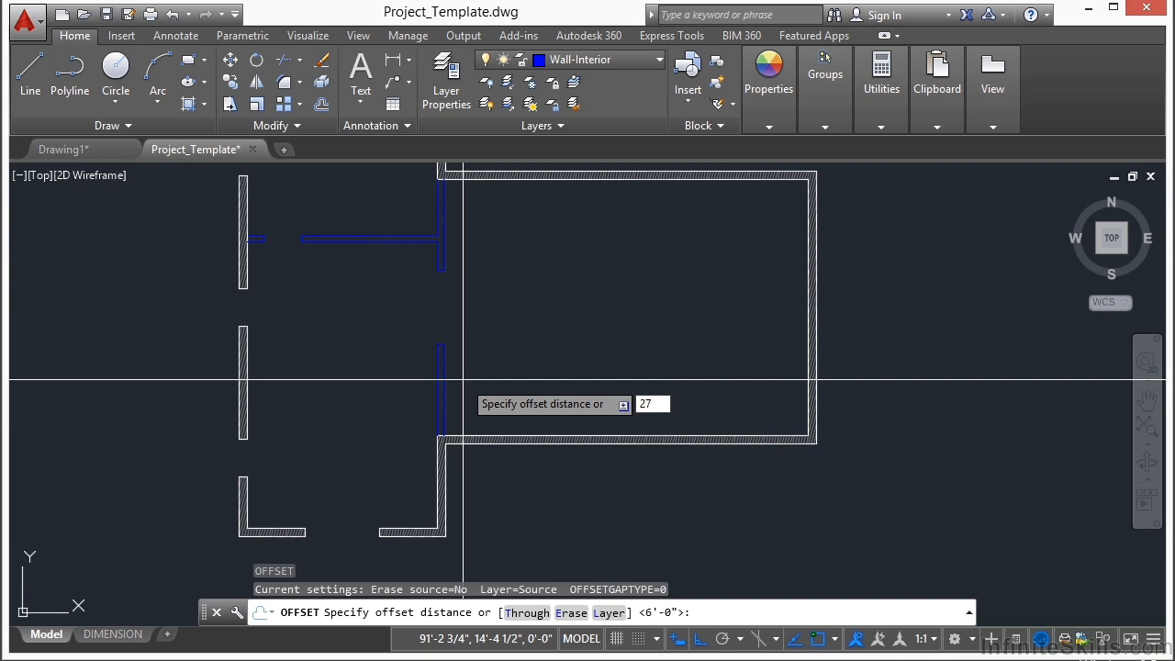
text('6)
key(Return)
scroll(461, 379, up, 3)
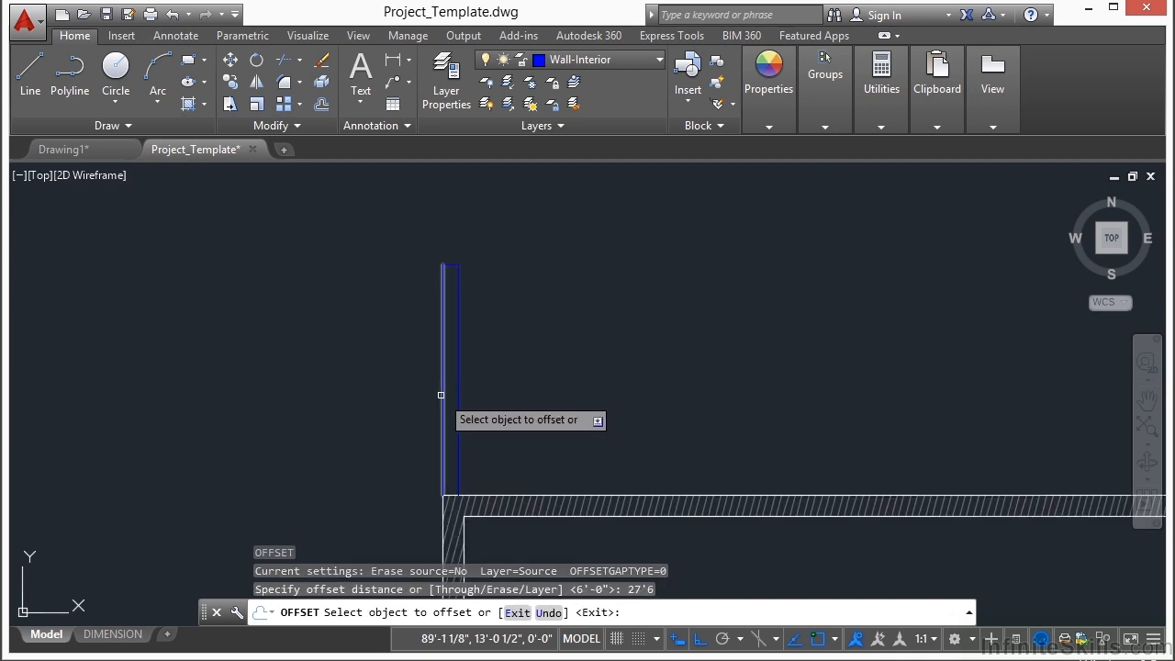
click(459, 378)
scroll(409, 375, down, 4)
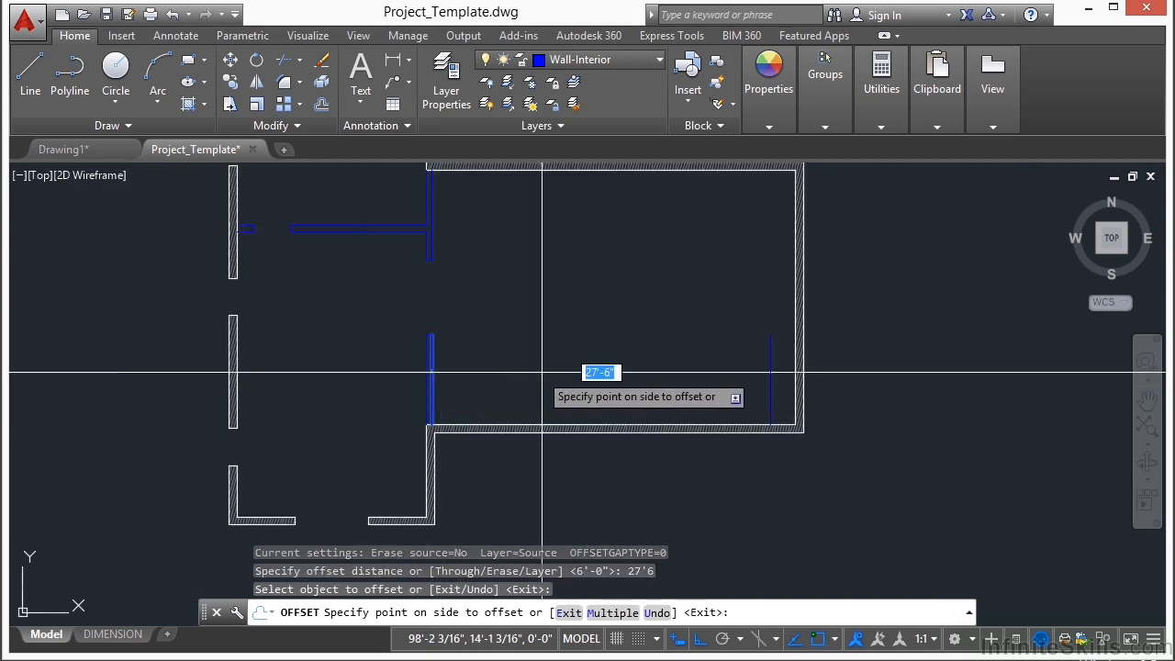
click(623, 372)
key(Return)
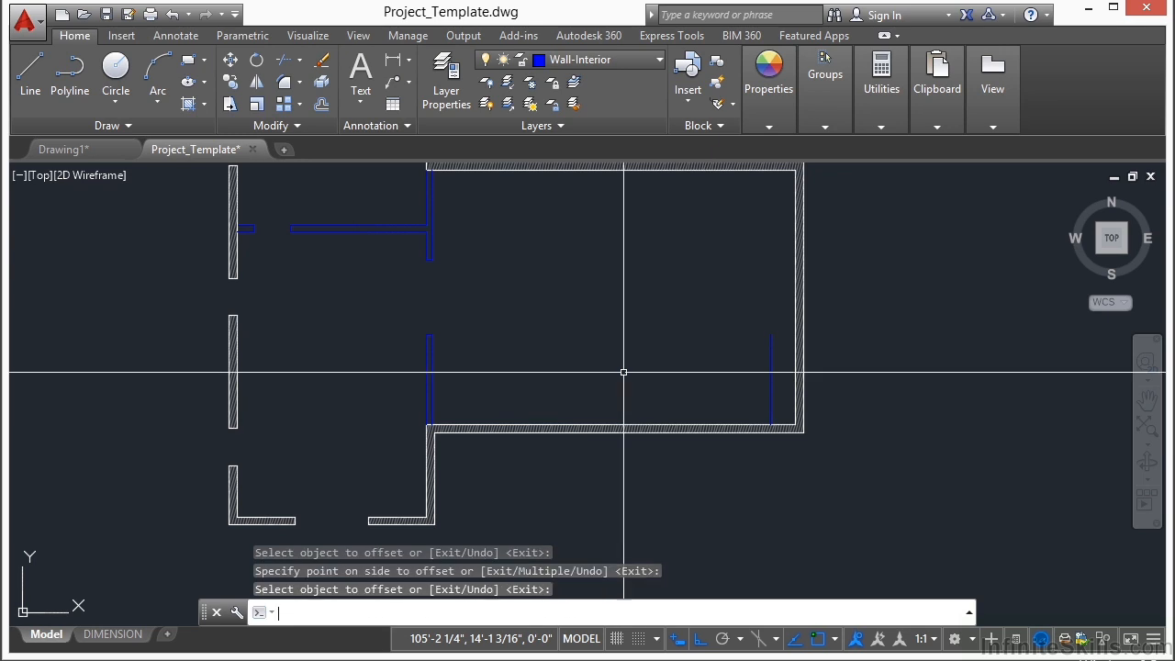
Step: Extend the offset interior wall line near the right exterior wall up to the inner face of the right wing's upper wall
text(ex)
key(Return)
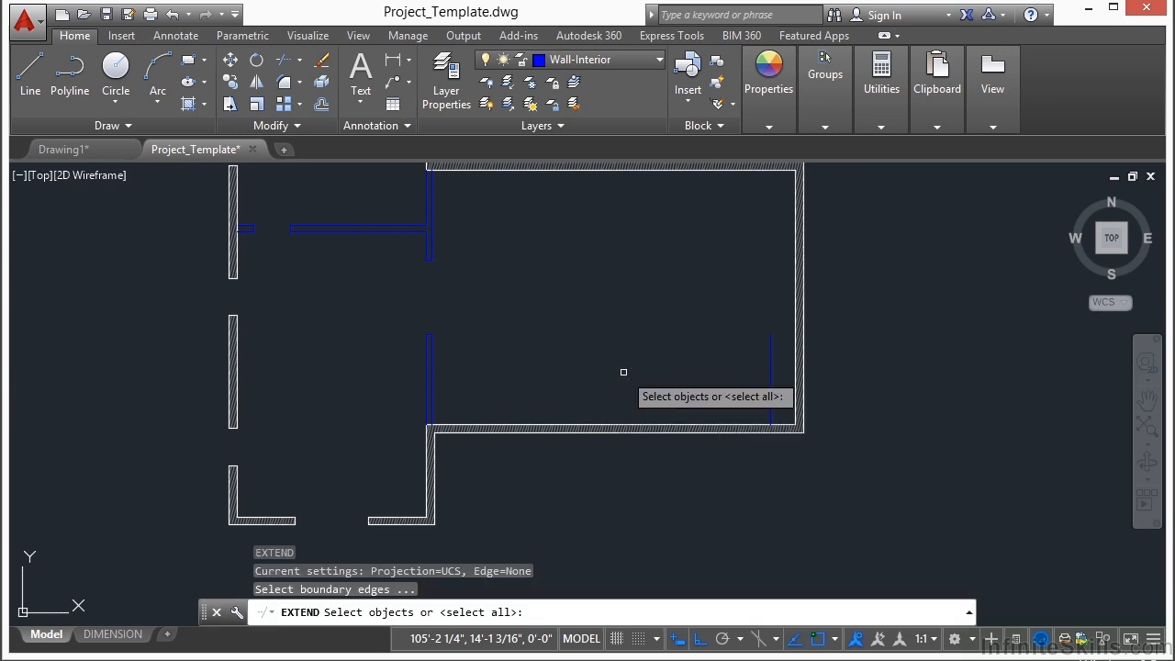
scroll(808, 293, up, 5)
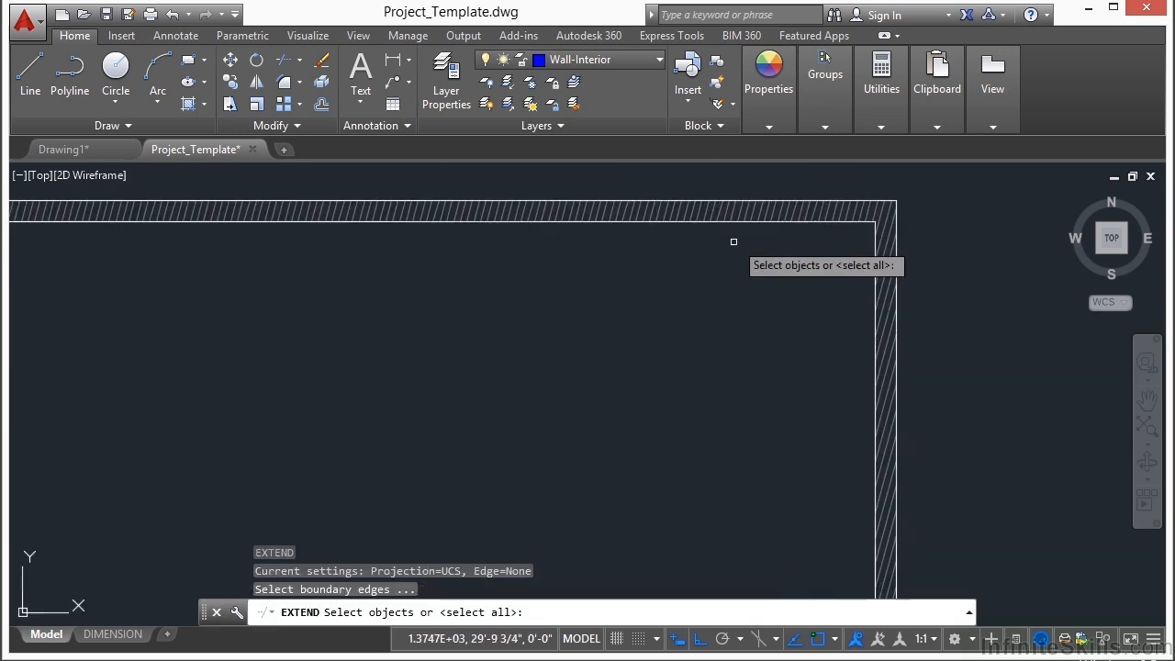
click(741, 223)
key(Return)
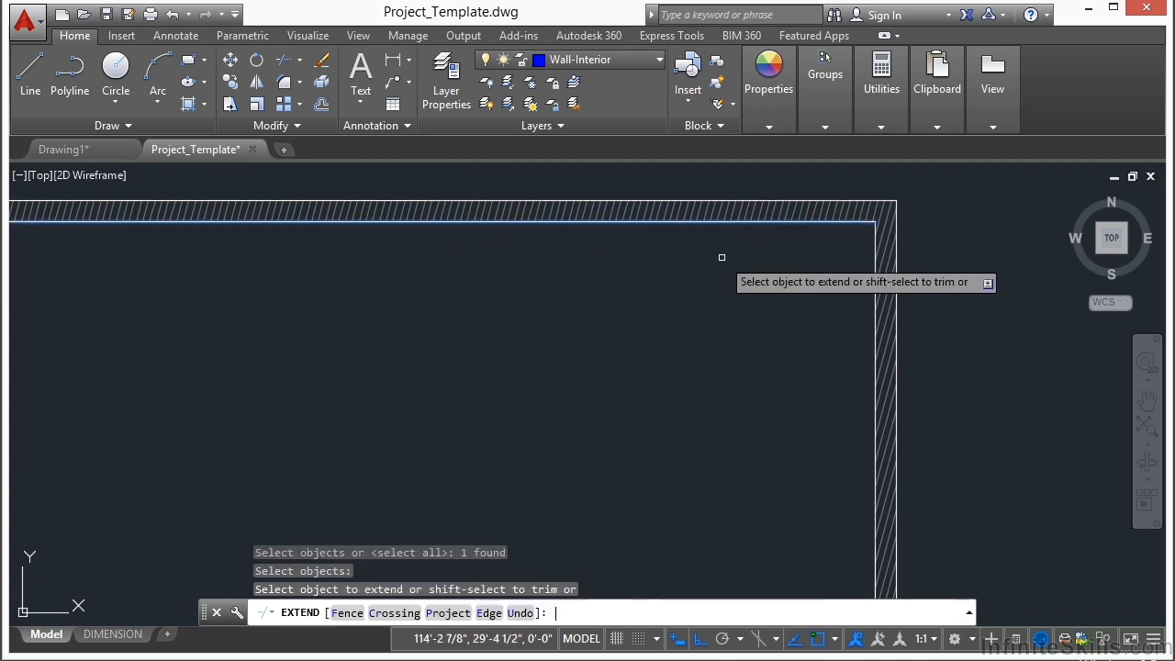
middle_drag(779, 472, 763, 260)
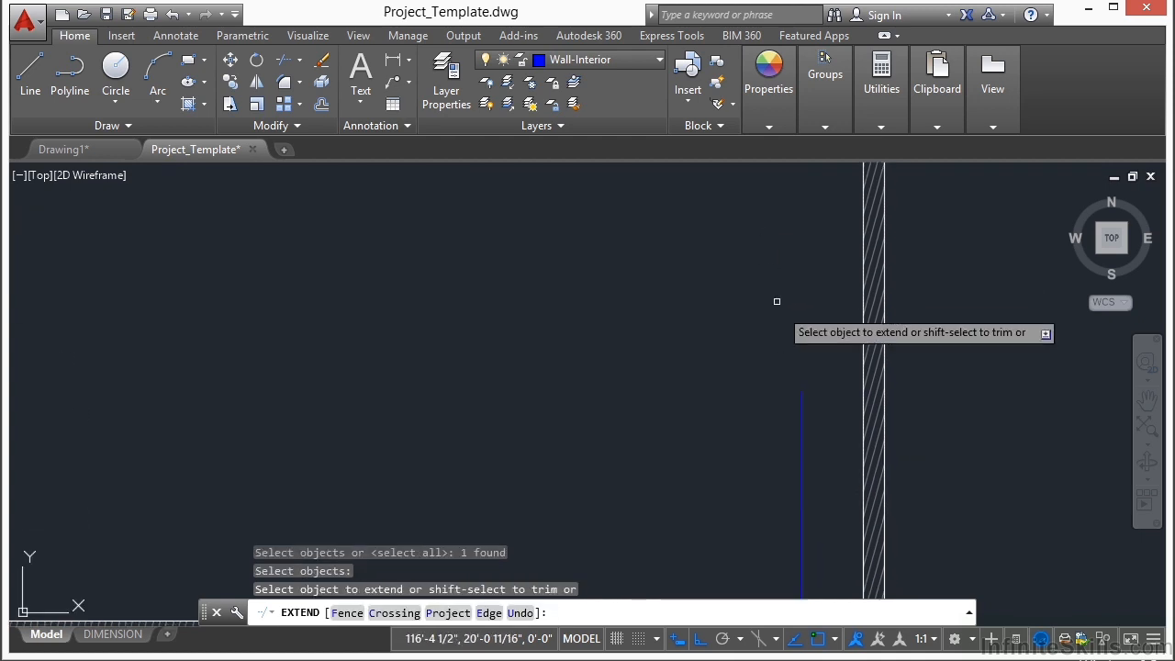
click(803, 404)
scroll(704, 428, down, 4)
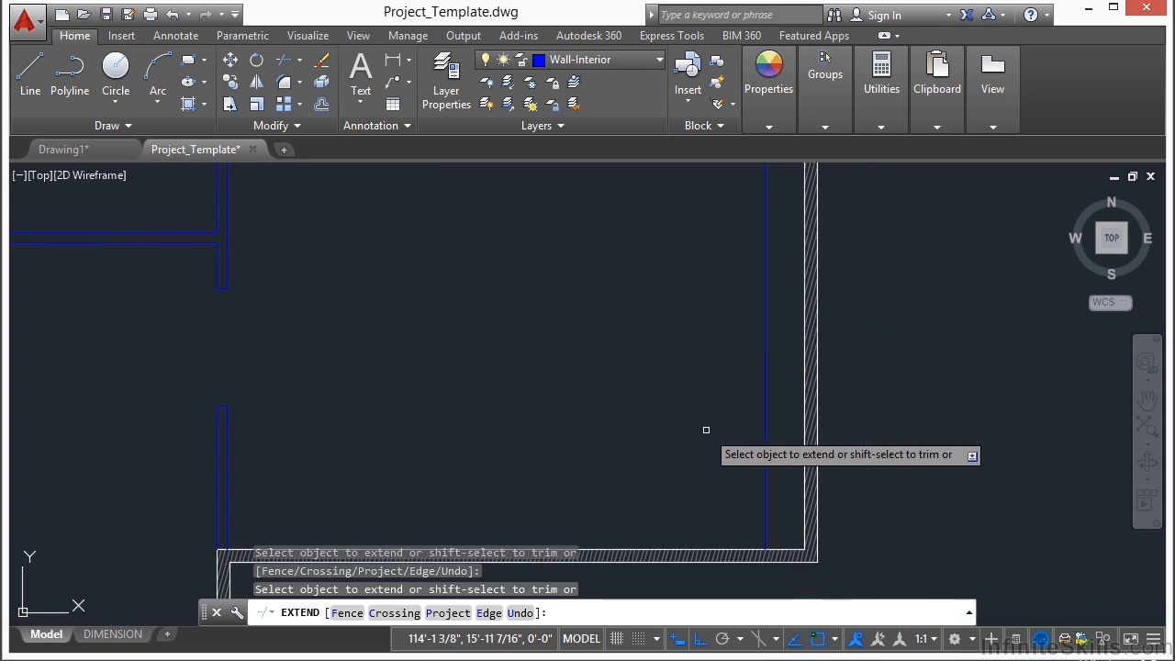
key(Return)
scroll(729, 373, down, 3)
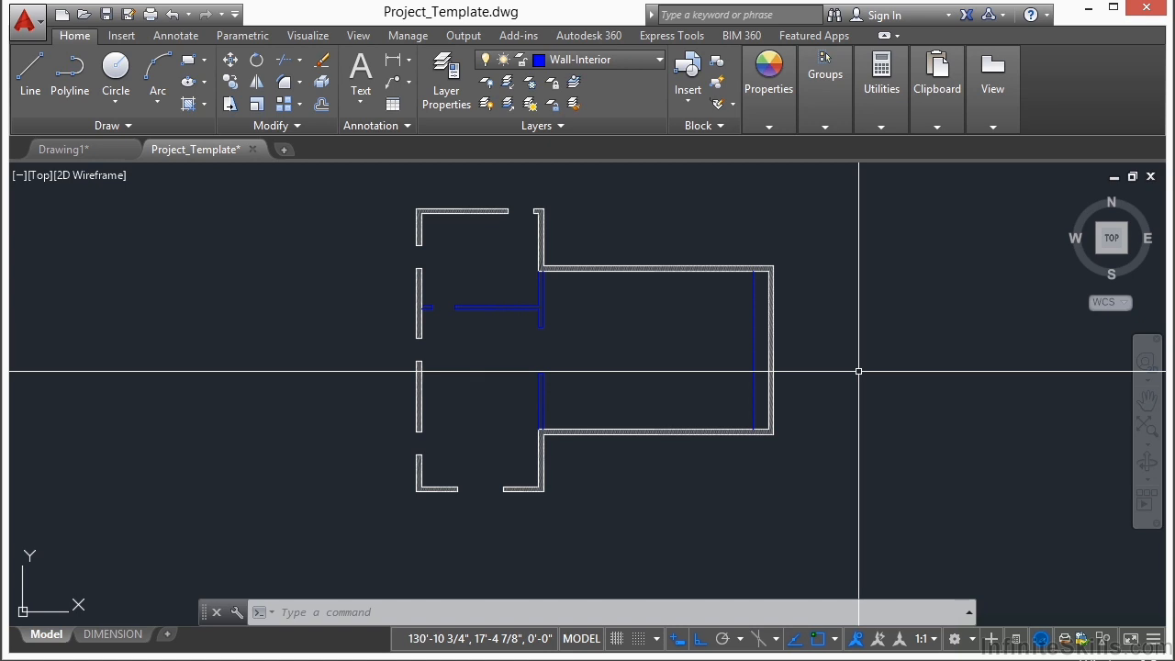
Step: Make Door the current layer and insert the Door - Imperial block at the left side of the upper exterior wall's opening
click(661, 60)
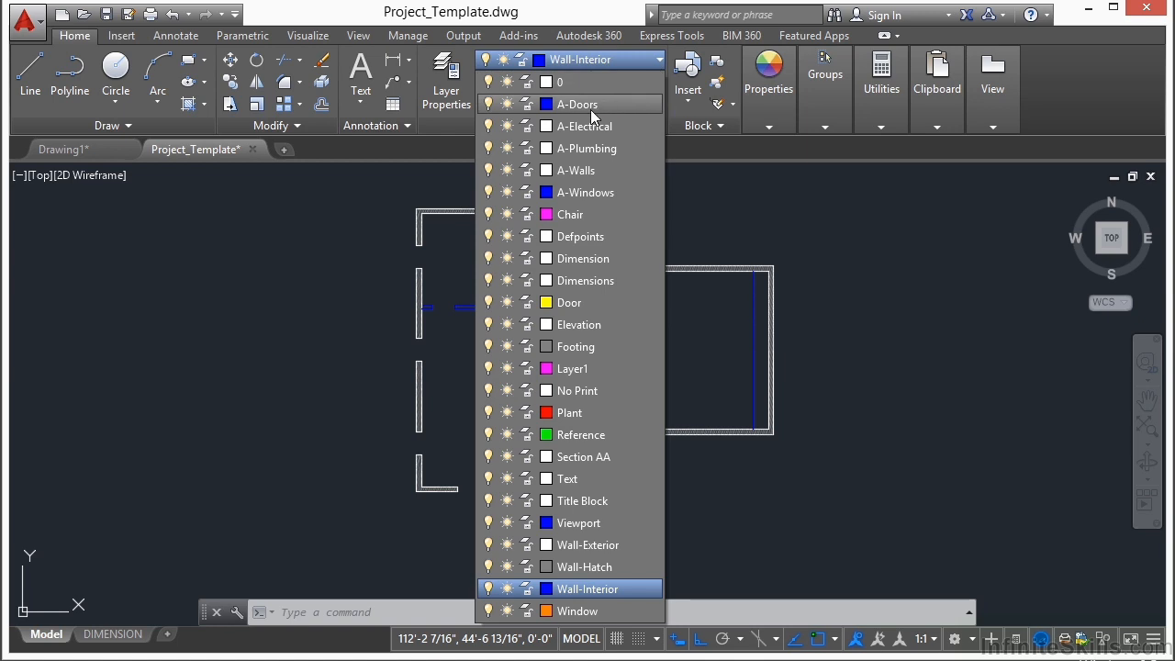
click(583, 302)
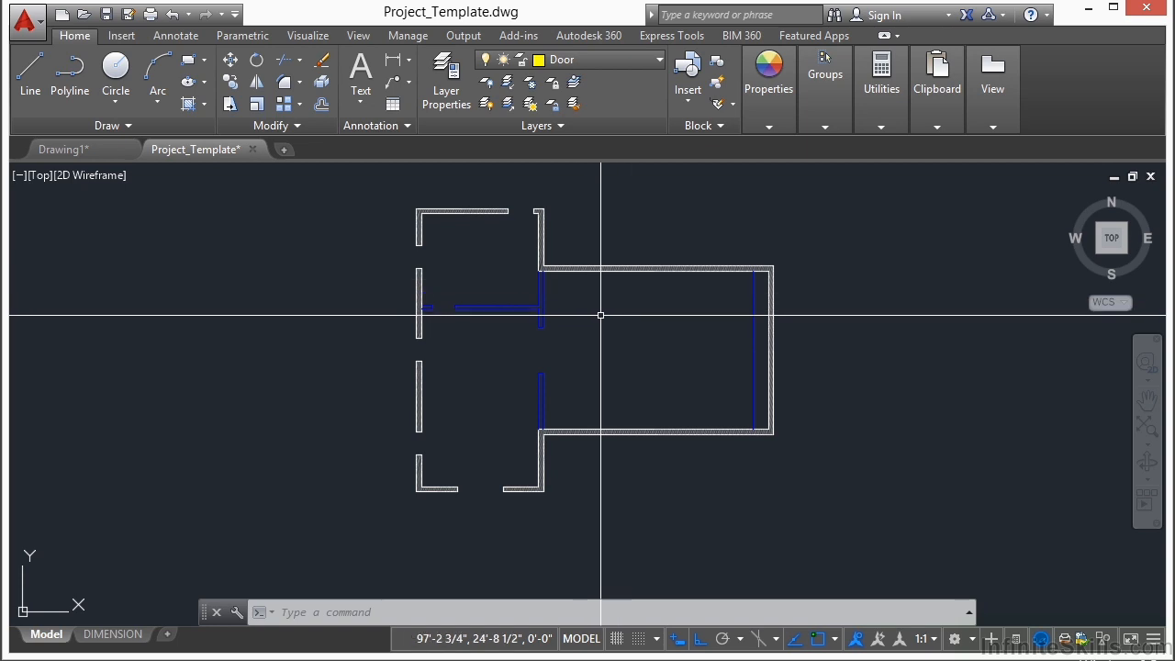
text(INSERT)
key(Return)
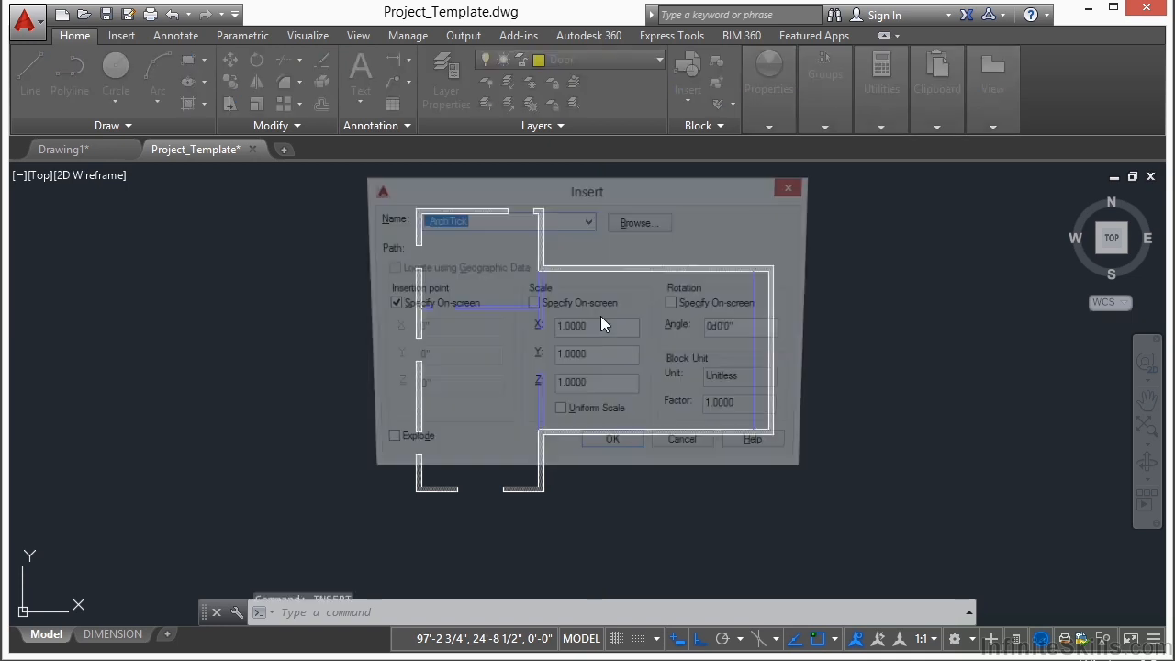
click(588, 221)
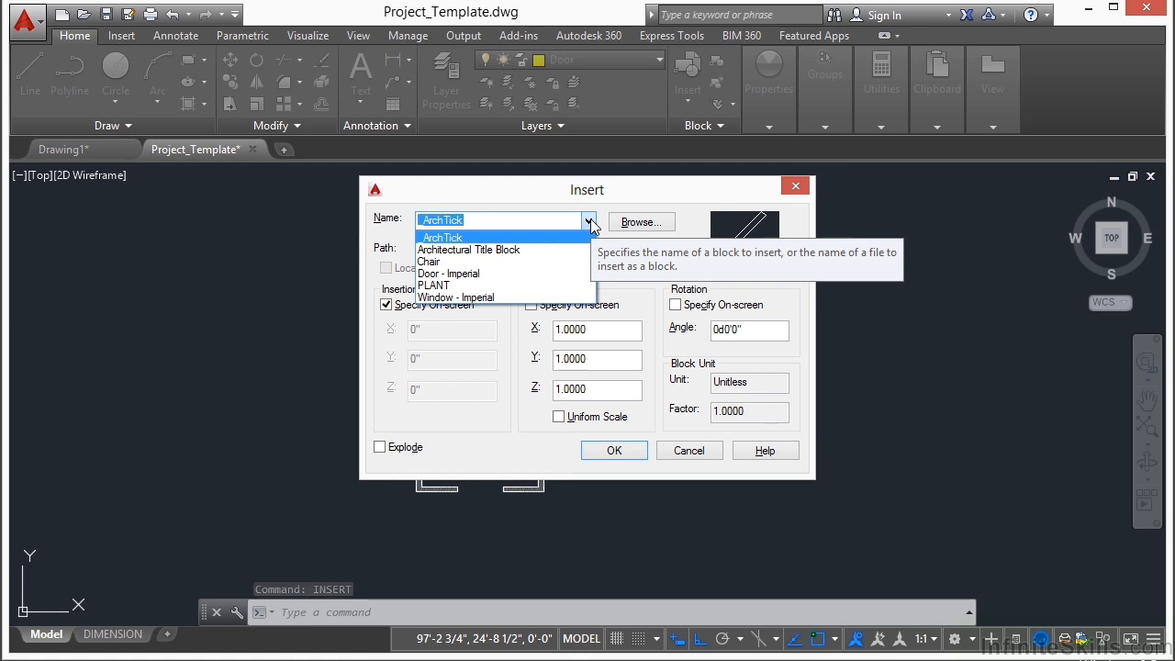
click(463, 274)
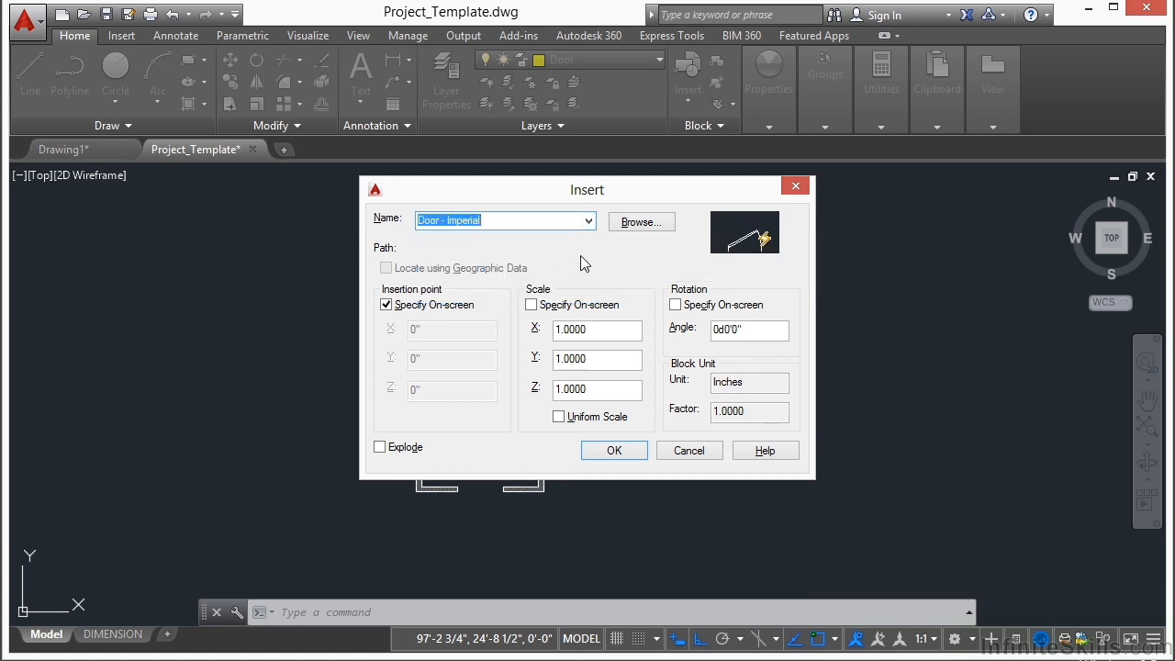
click(614, 451)
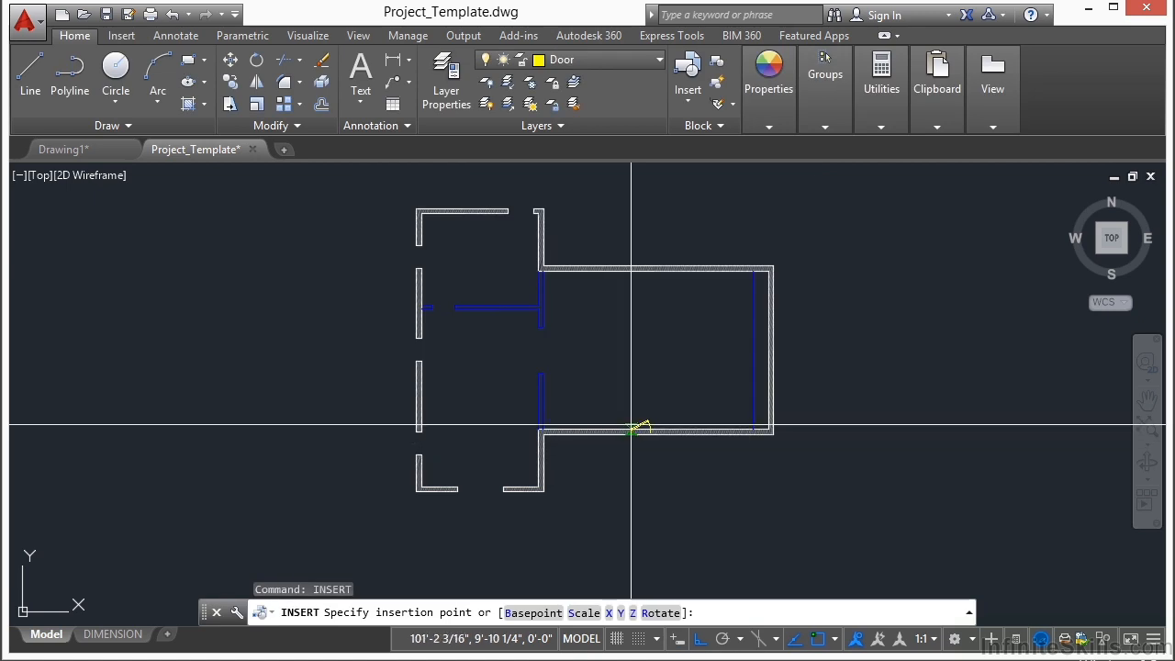
scroll(522, 237, up, 8)
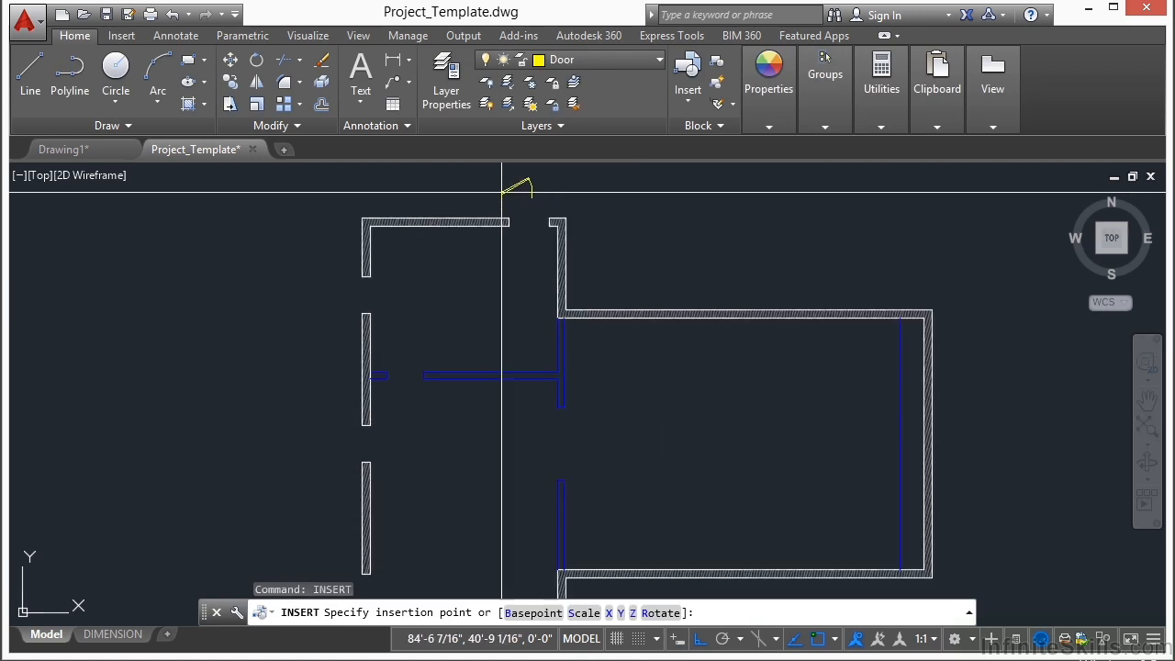
scroll(521, 237, up, 4)
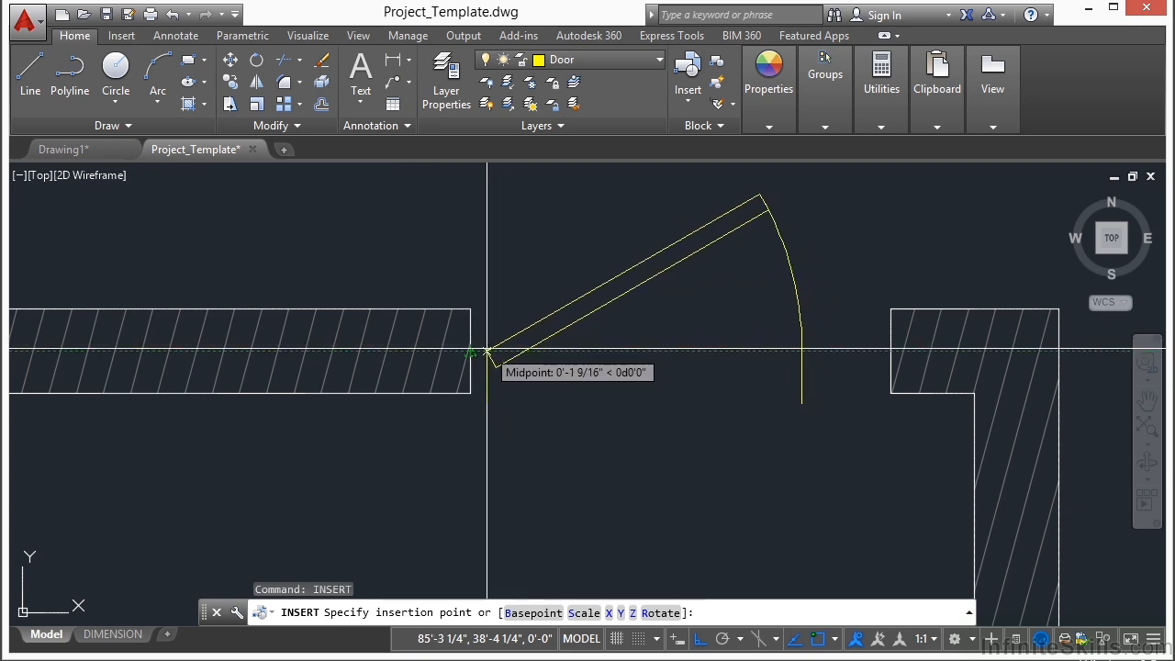
click(487, 352)
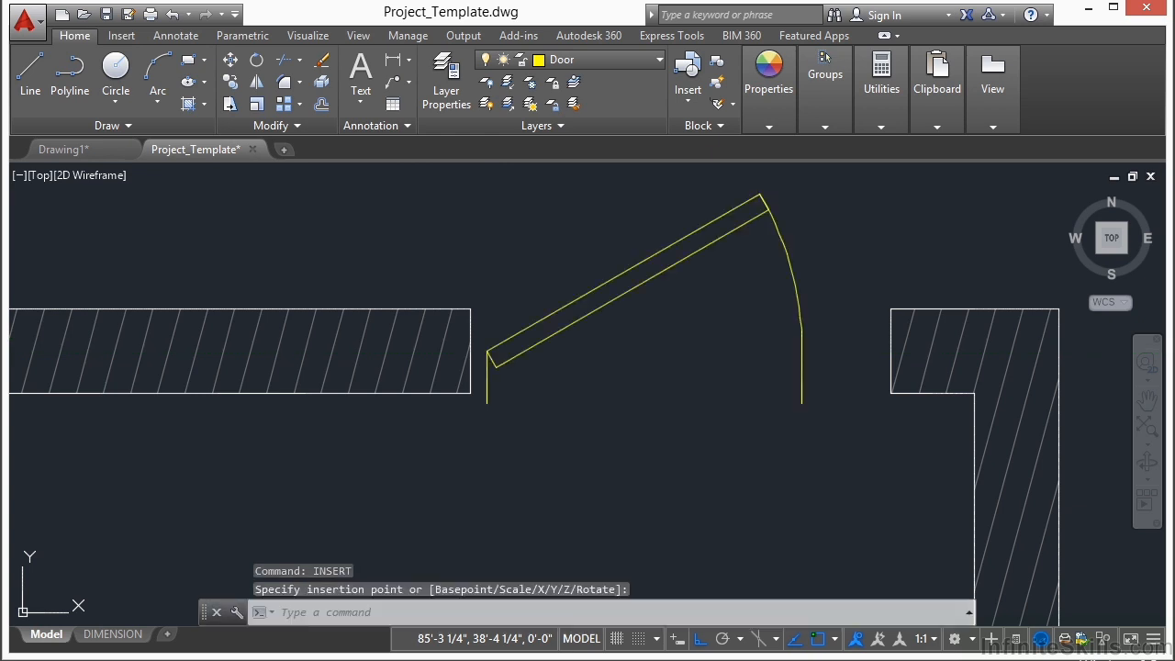
Step: Move the door block by its left jamb line onto the midpoint of the wall end at the opening's left side
scroll(502, 365, up, 4)
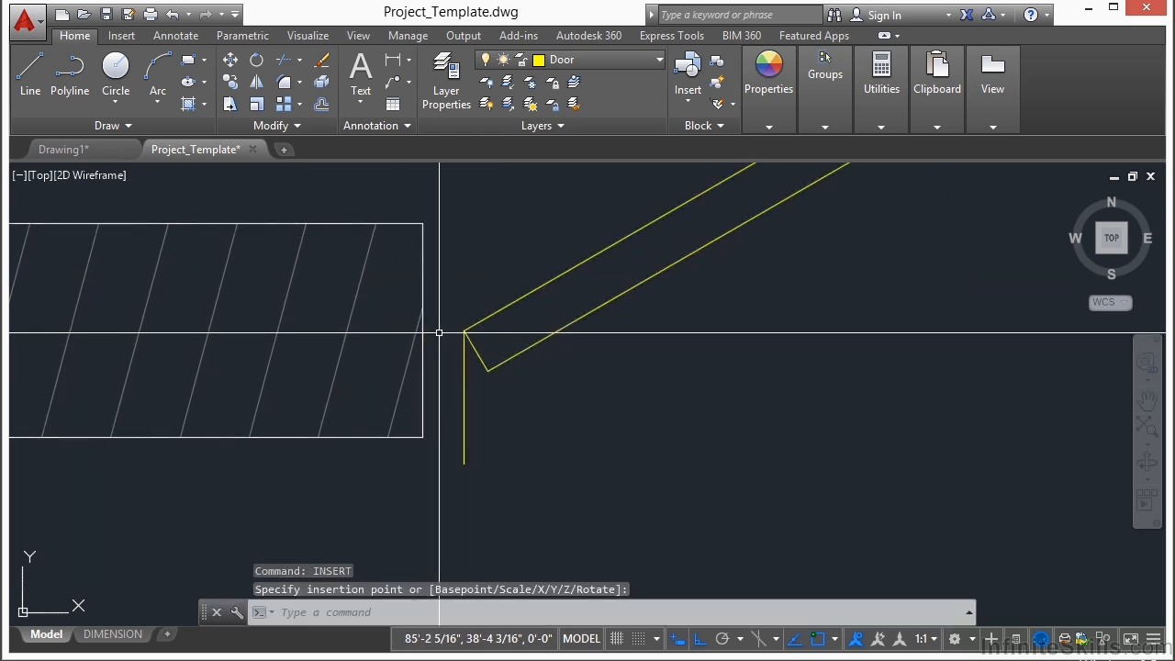
text(m)
key(Return)
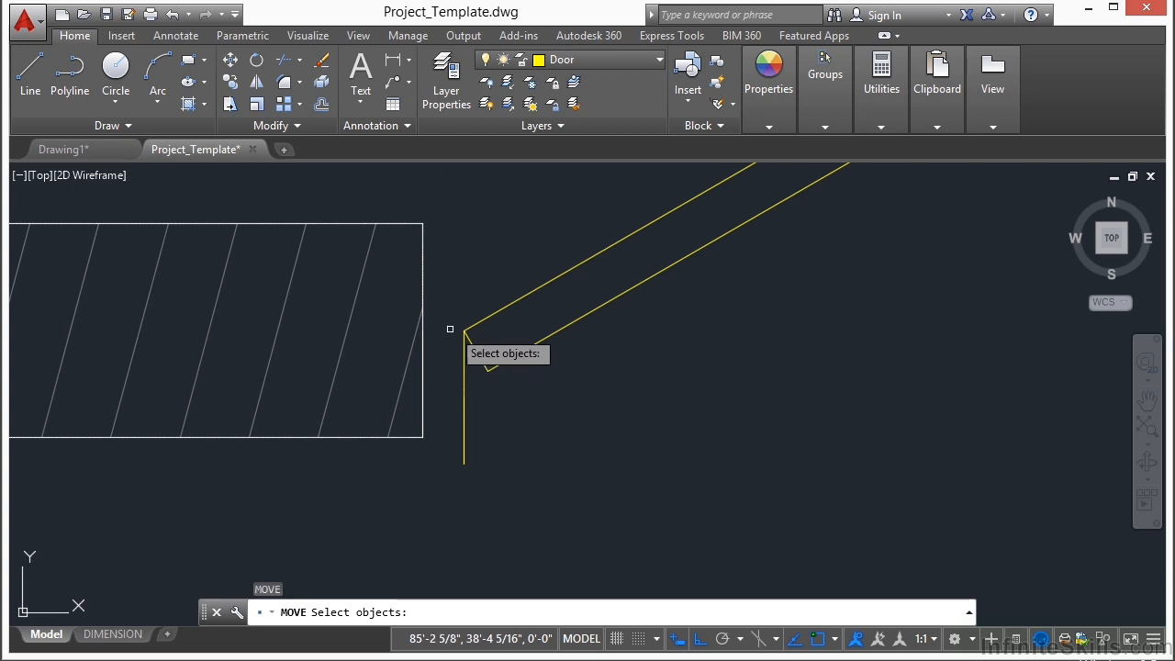
click(464, 330)
key(Return)
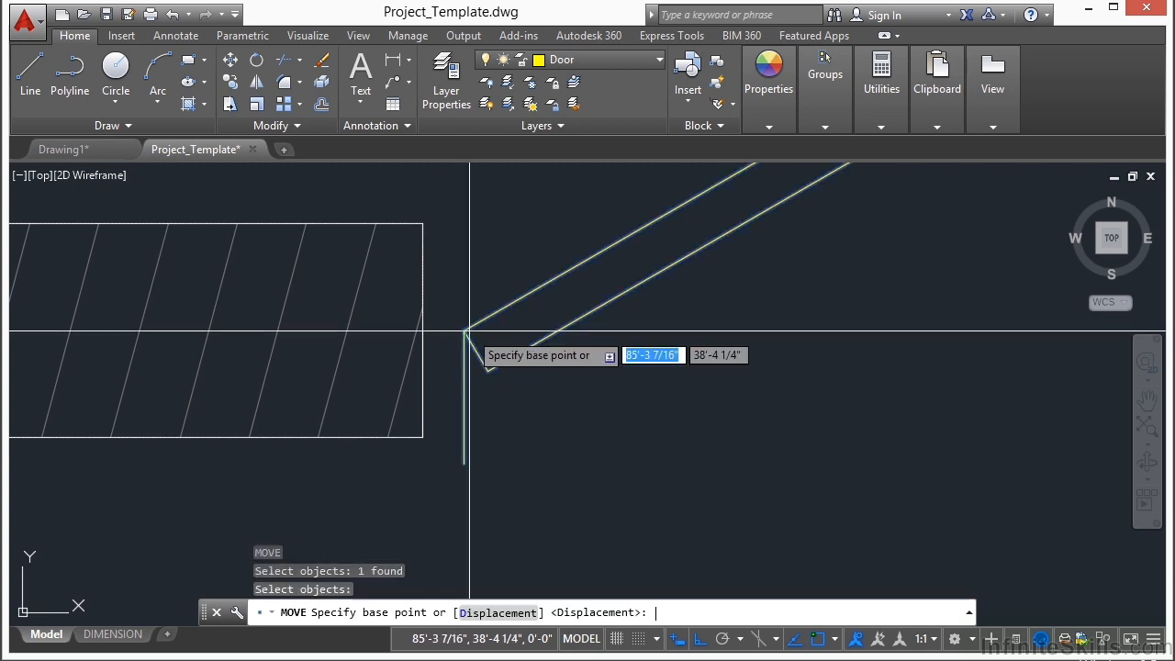
click(465, 397)
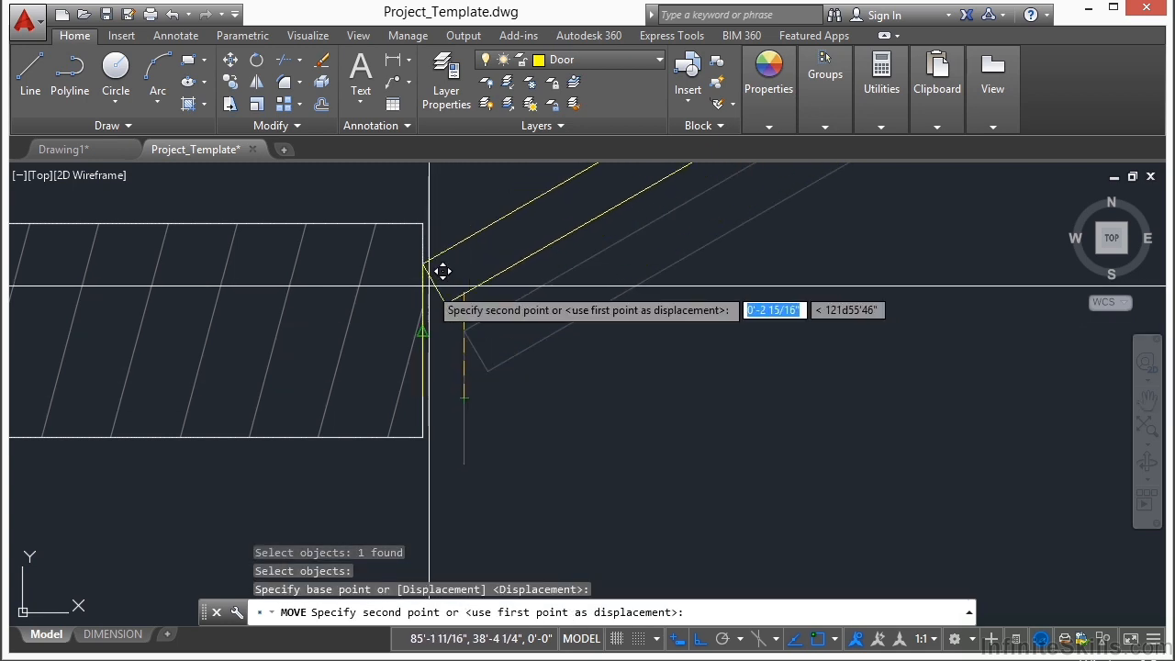
click(422, 330)
scroll(147, 386, down, 4)
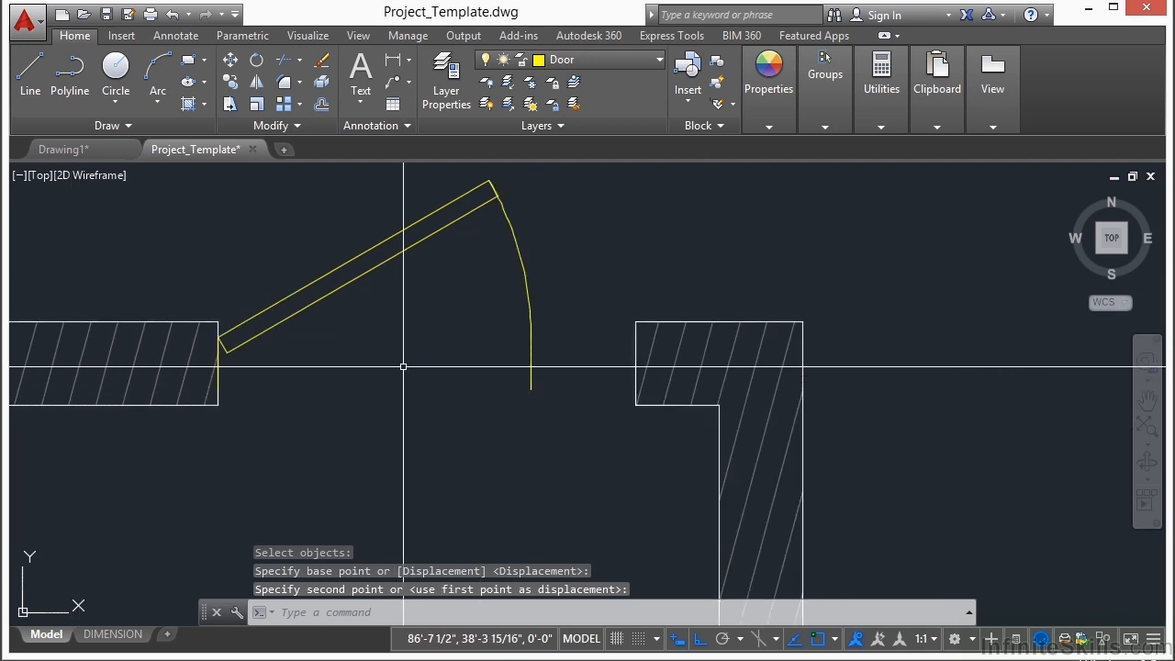
Step: Stretch the door block's width to 3'-4" so it spans the upper wall's opening
double_click(528, 352)
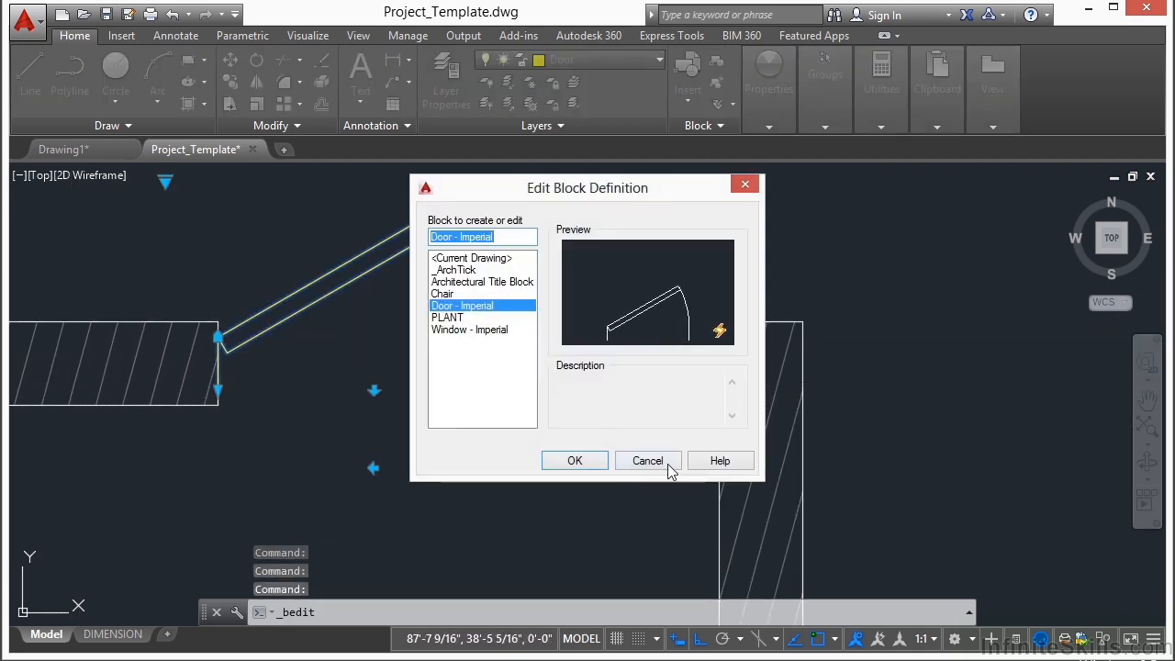
click(671, 465)
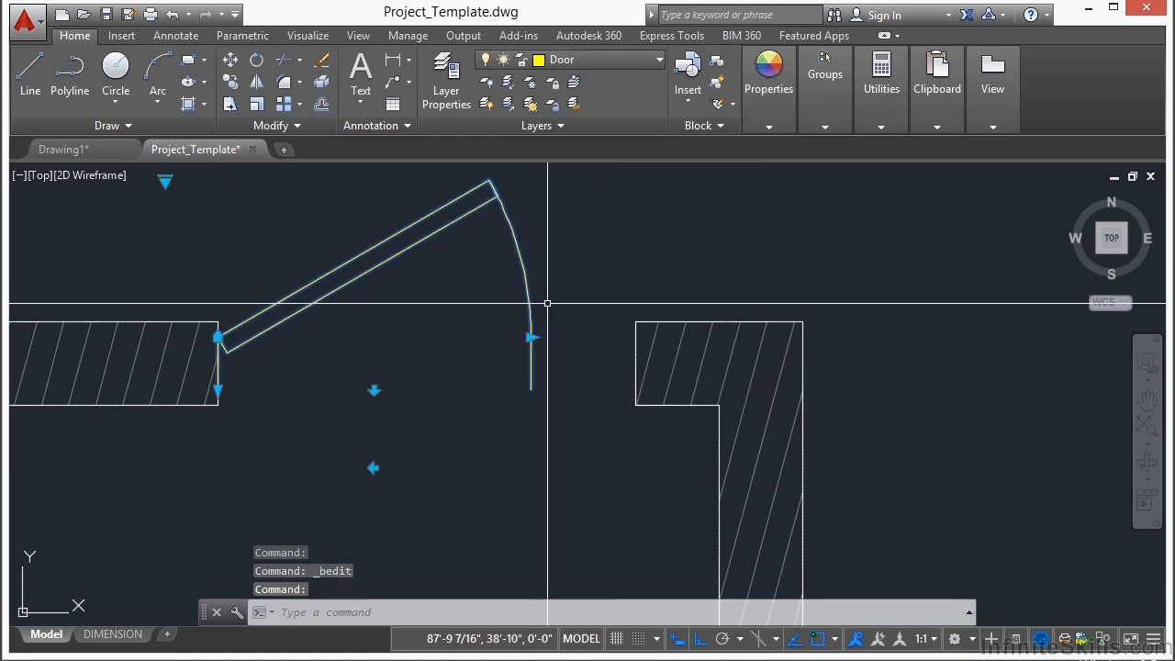
click(532, 338)
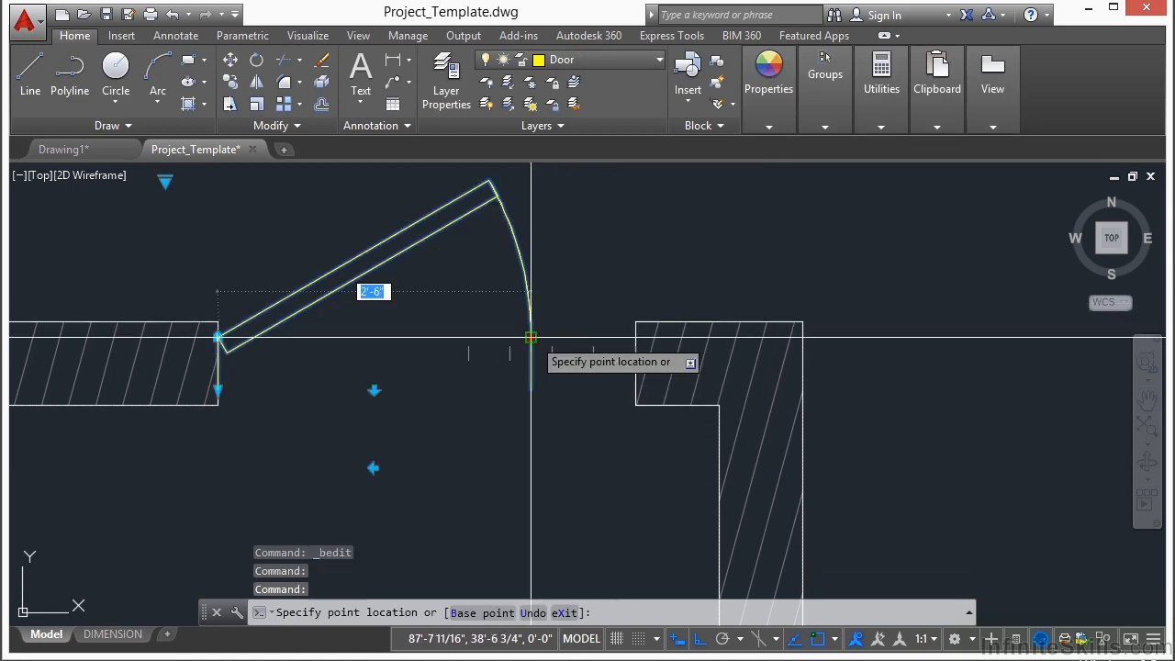
click(633, 337)
scroll(573, 363, down, 2)
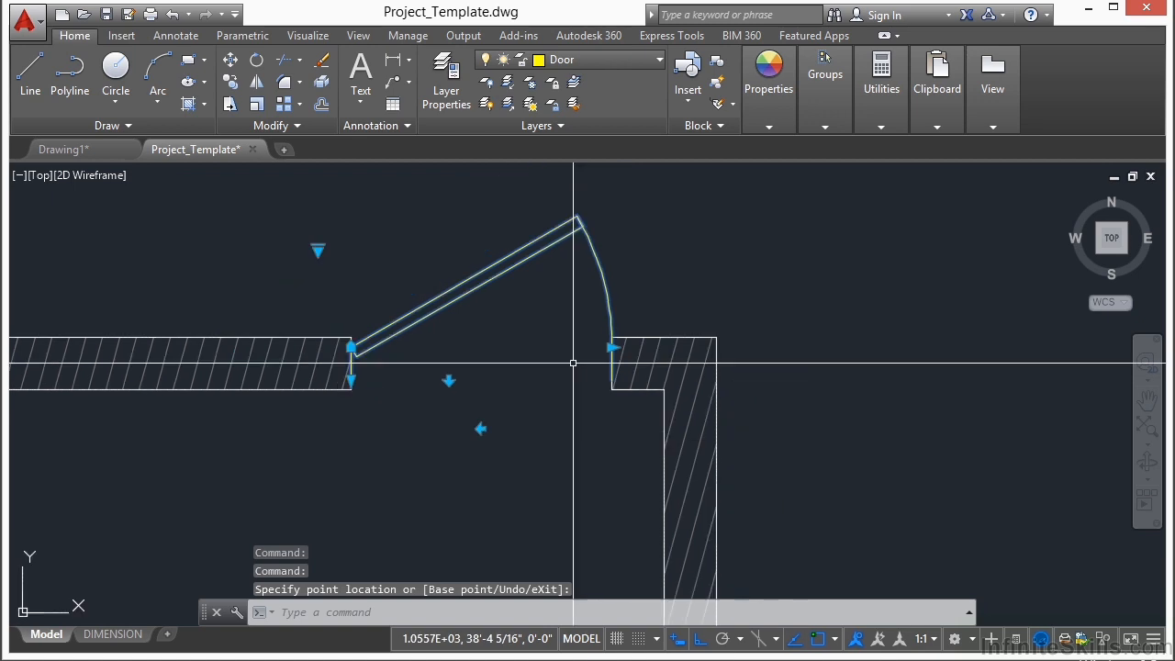
Step: Move the door block from its hinge corner up to the outer corner of the wall end left of the opening
scroll(355, 343, up, 2)
key(ctrl+z)
text(m)
key(Return)
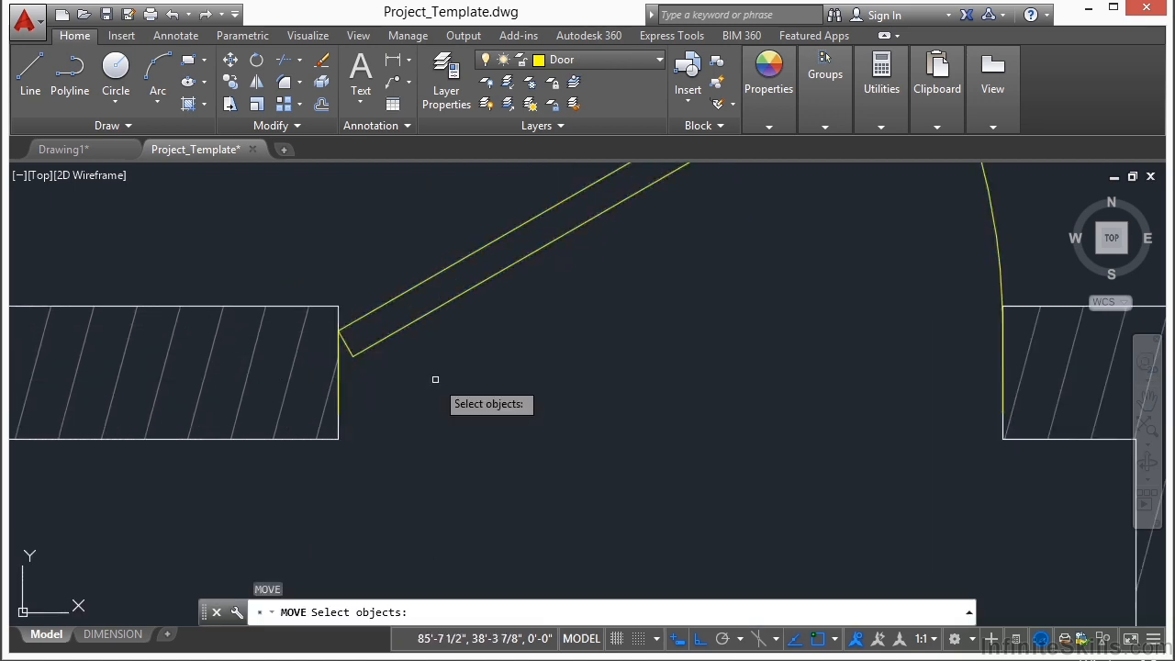
click(413, 286)
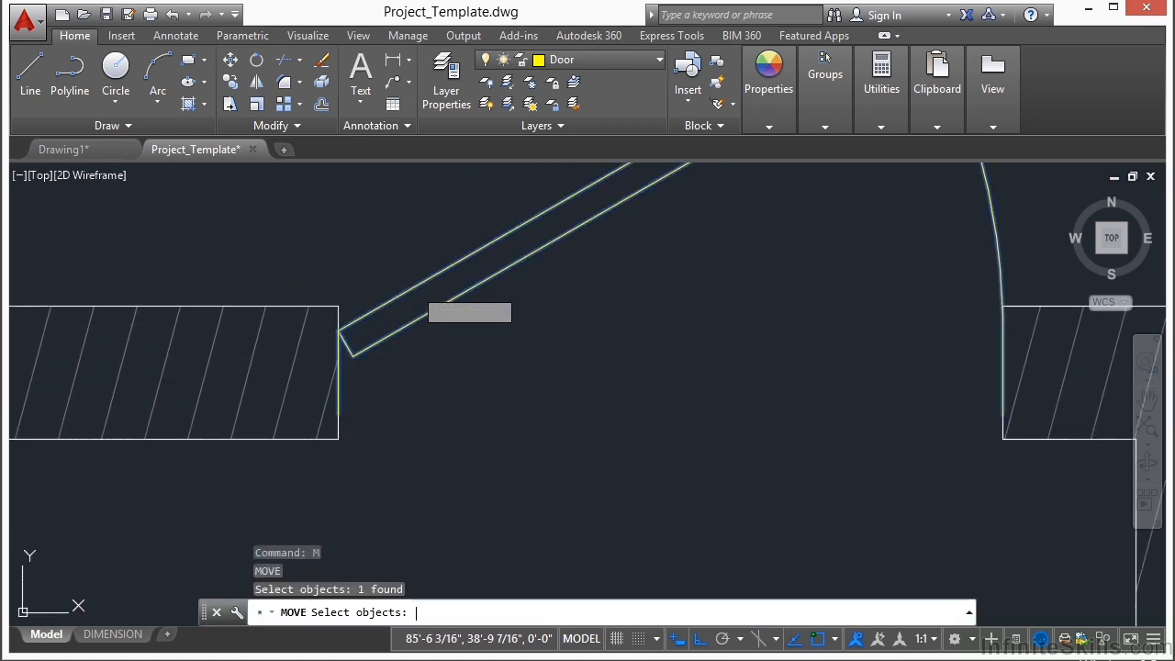
key(Return)
scroll(312, 340, up, 2)
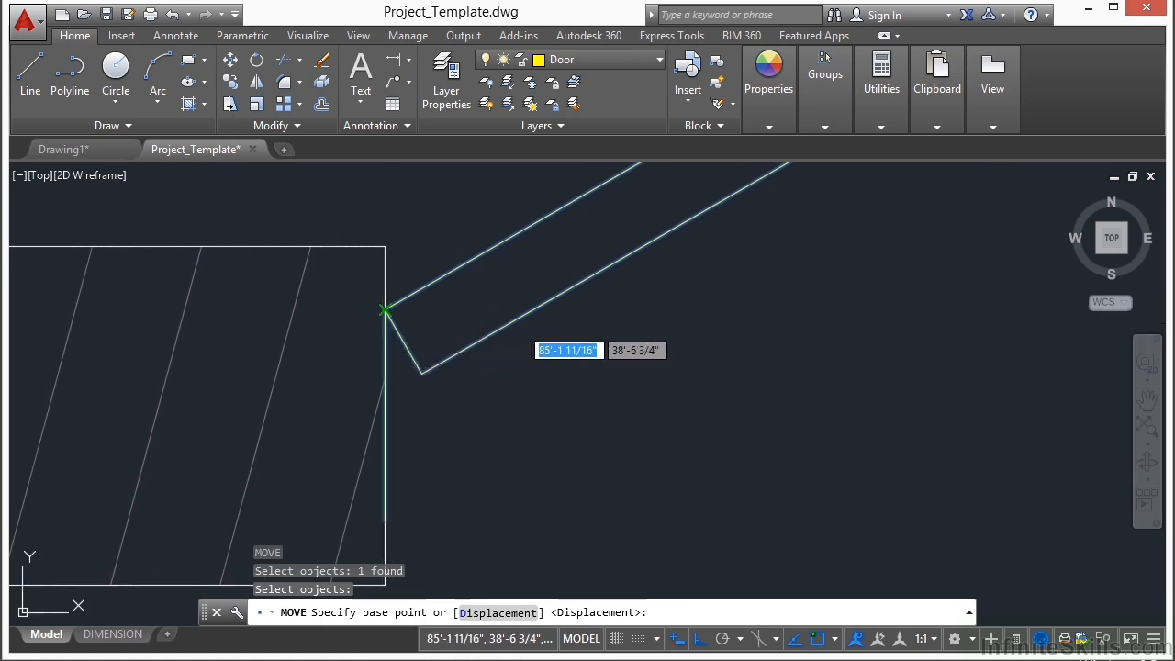
click(384, 310)
scroll(401, 218, down, 3)
click(593, 312)
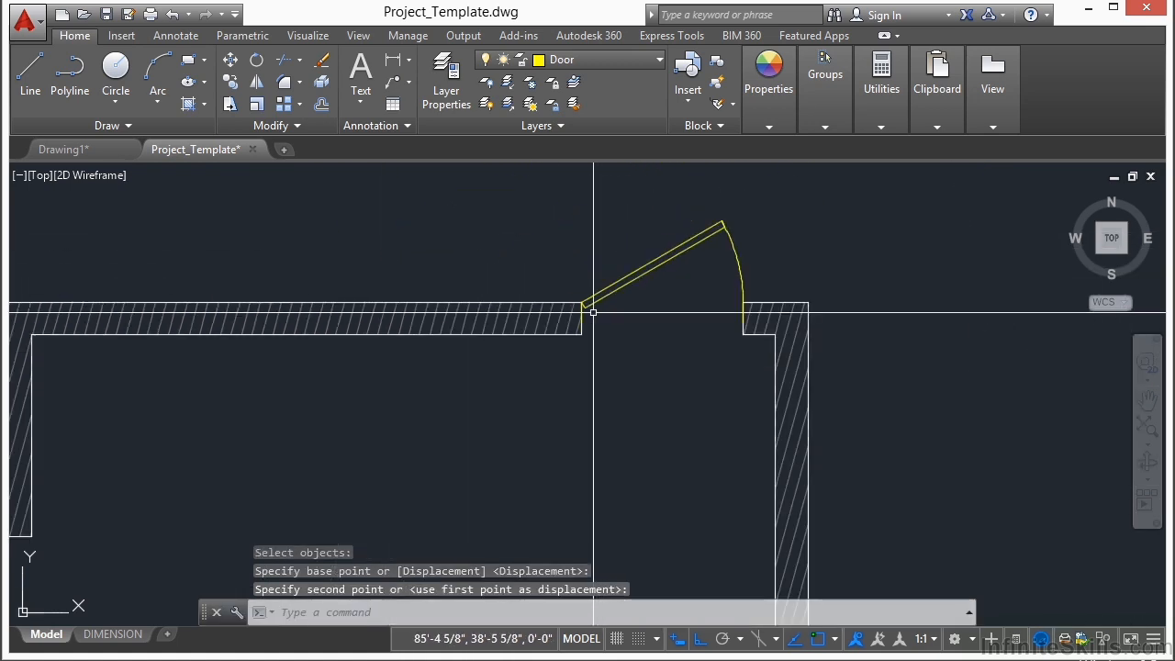
Step: Insert another Door - Imperial block beside the left end of the opening in the horizontal interior wall
scroll(630, 310, down, 2)
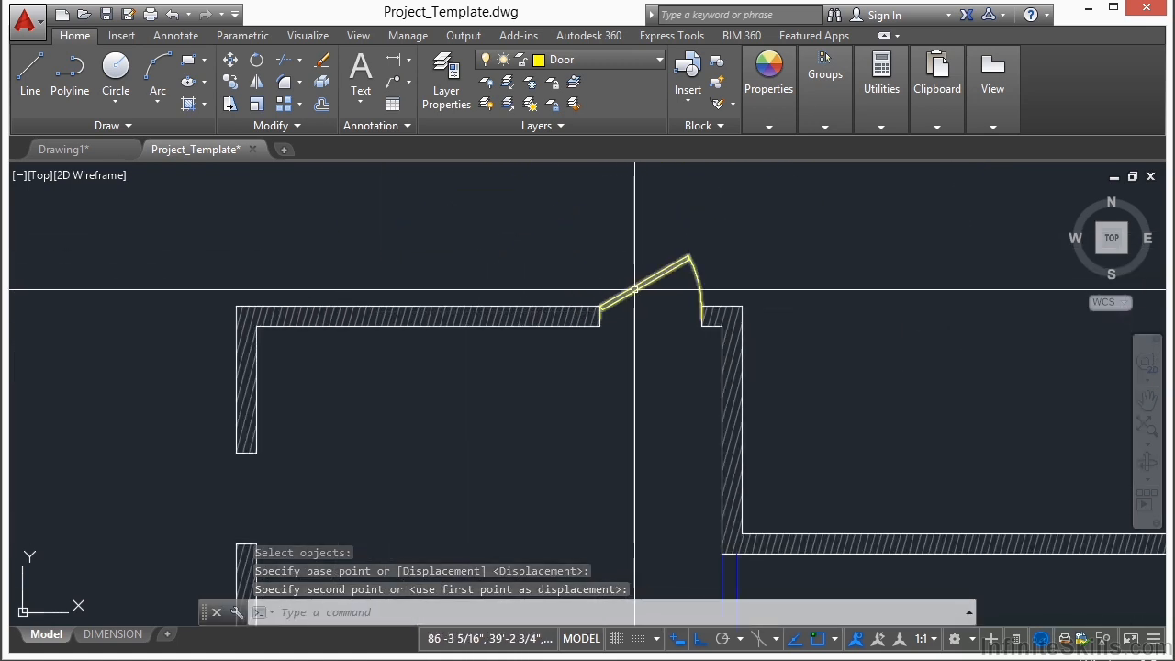
middle_drag(624, 428, 598, 254)
scroll(578, 318, down, 4)
scroll(497, 365, up, 2)
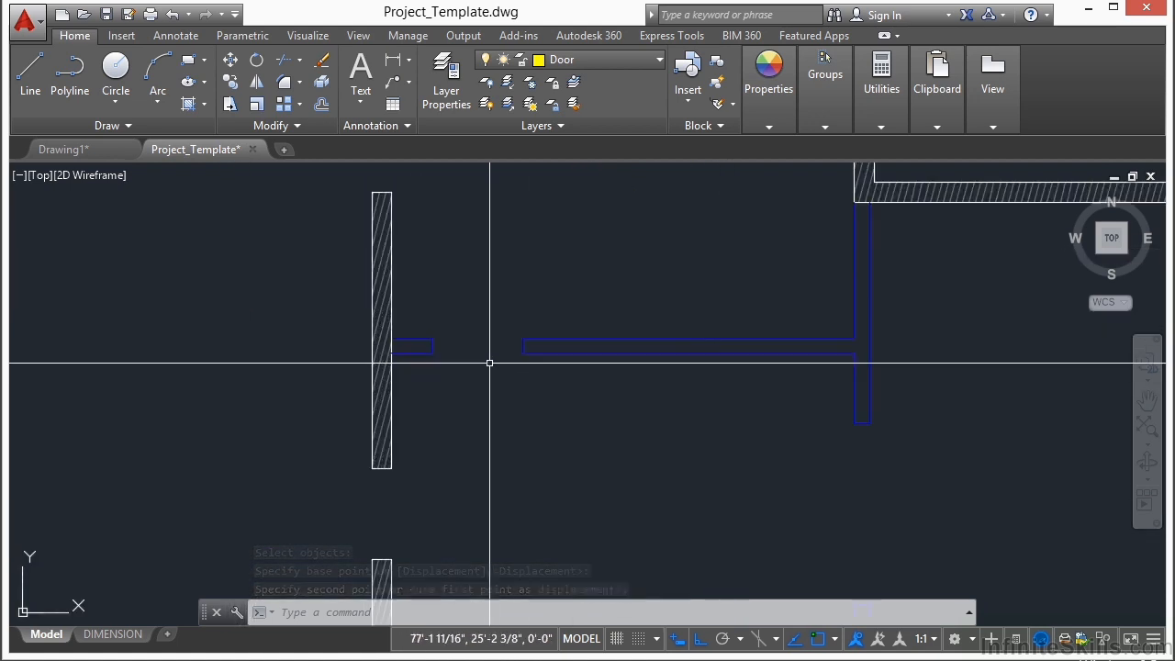
scroll(496, 364, up, 3)
key(Return)
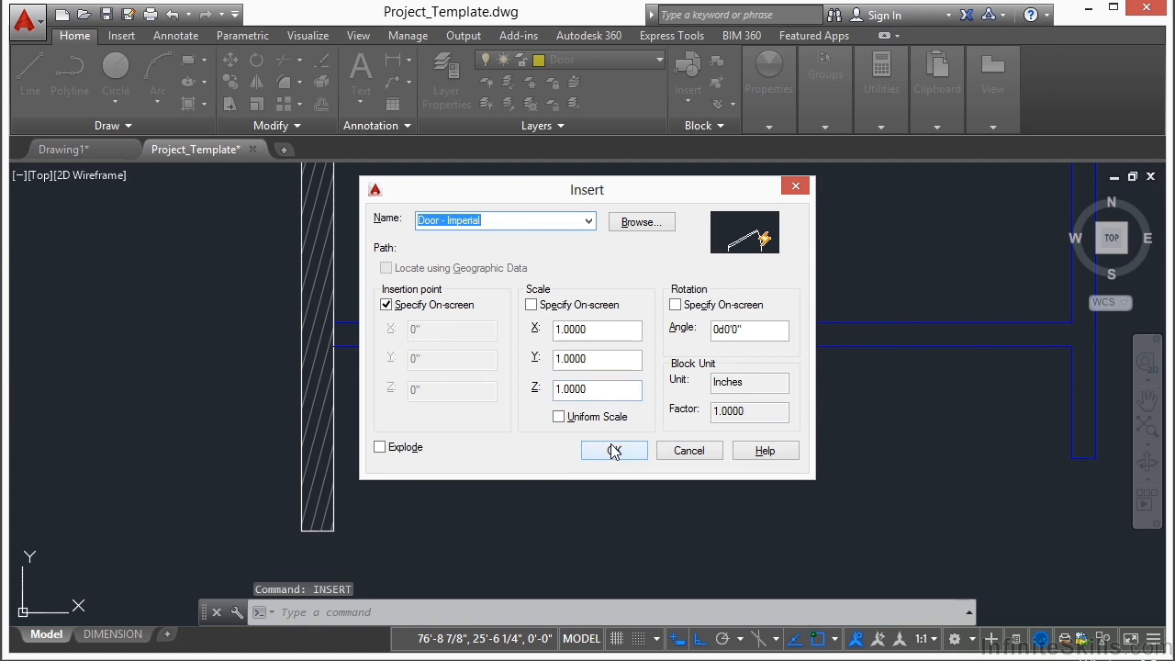
click(613, 450)
scroll(404, 335, up, 6)
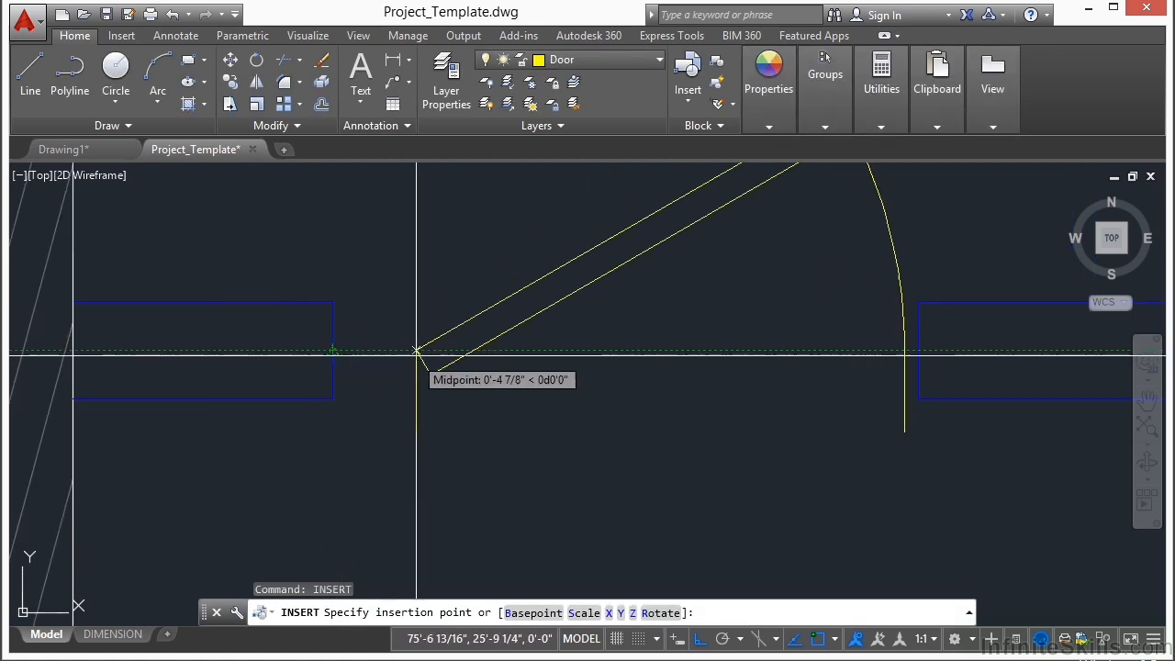
click(352, 301)
Step: Move the new door block from its hinge corner onto the upper corner of the wall end at the opening's left side
text(m)
key(Return)
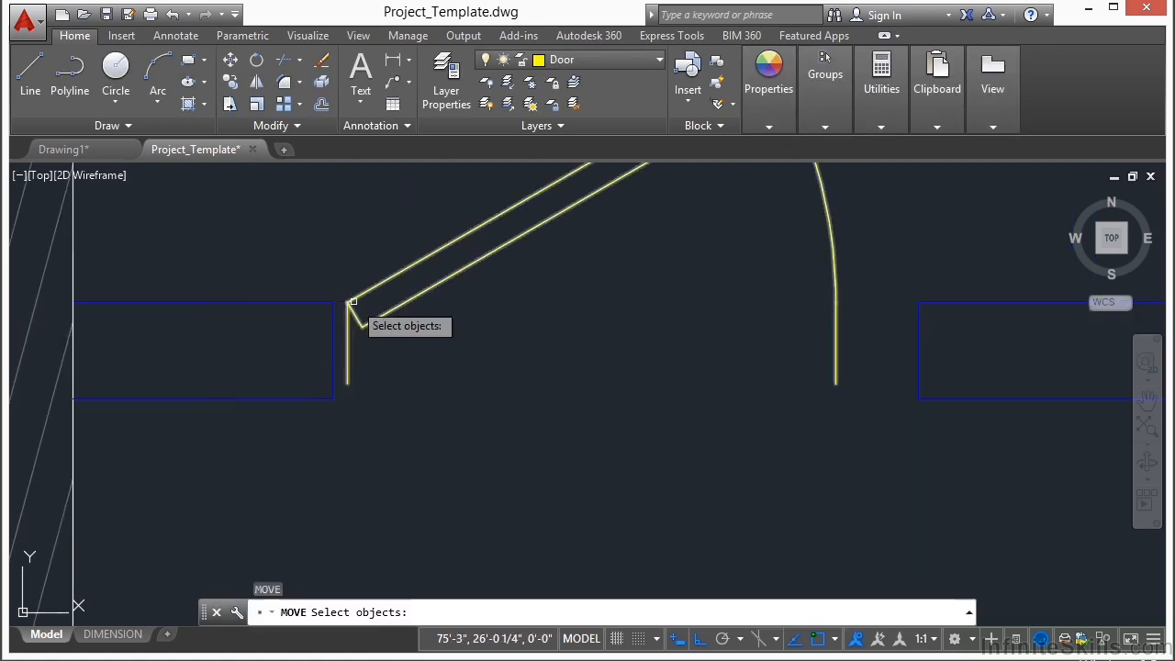
click(395, 269)
click(344, 299)
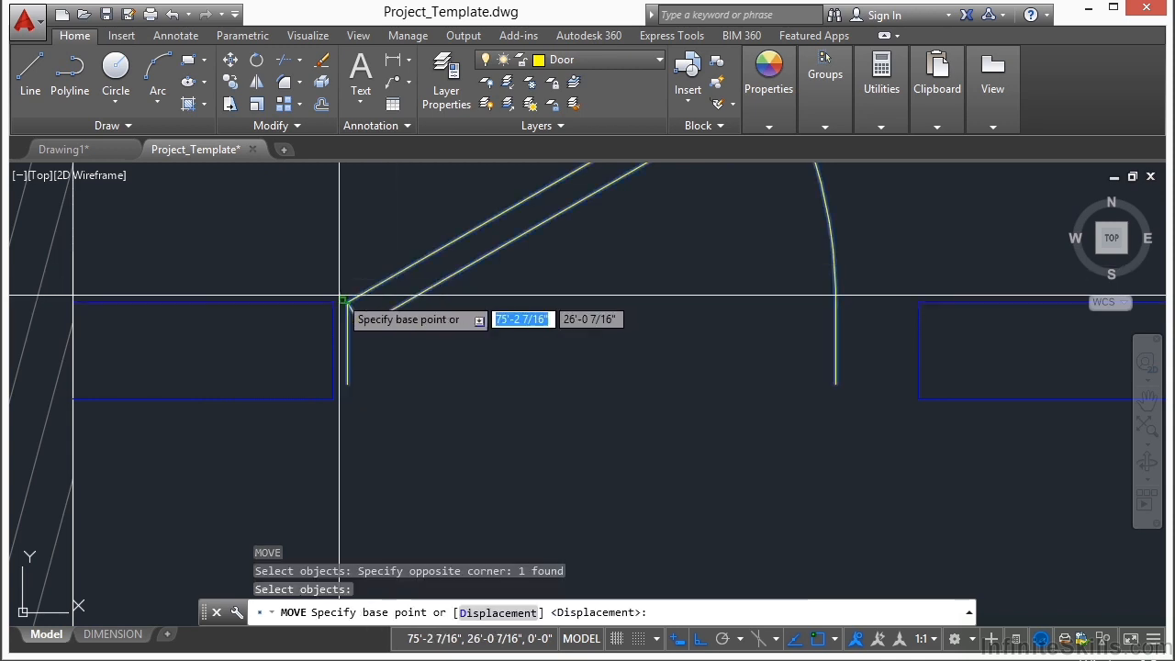
click(346, 301)
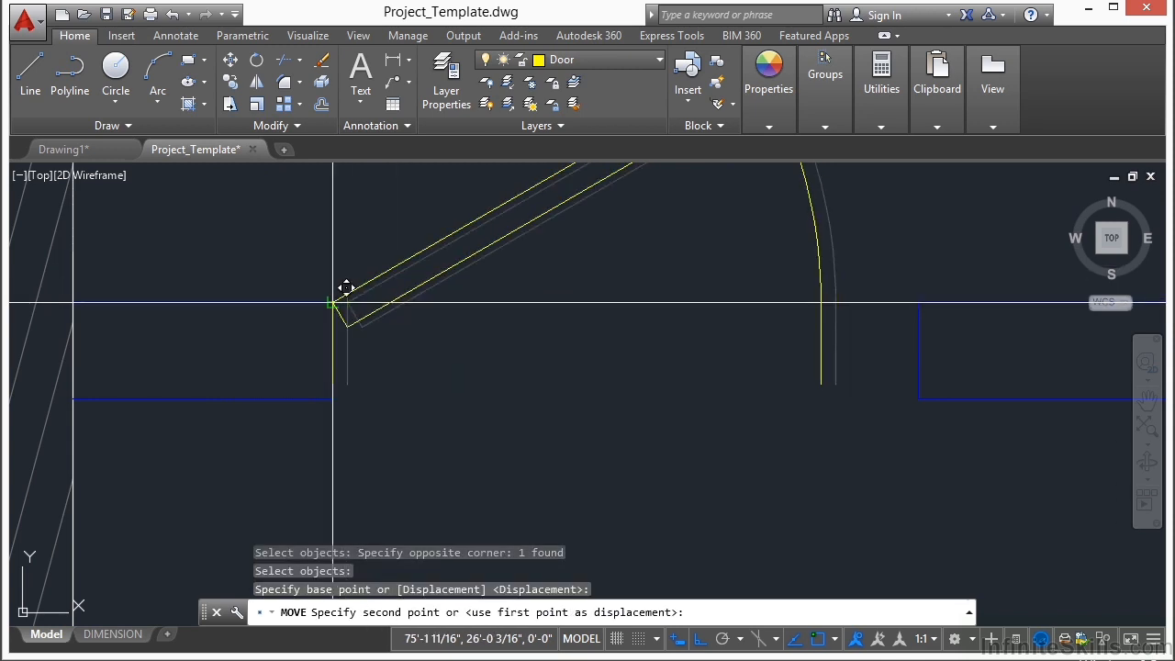
scroll(341, 304, up, 3)
click(345, 308)
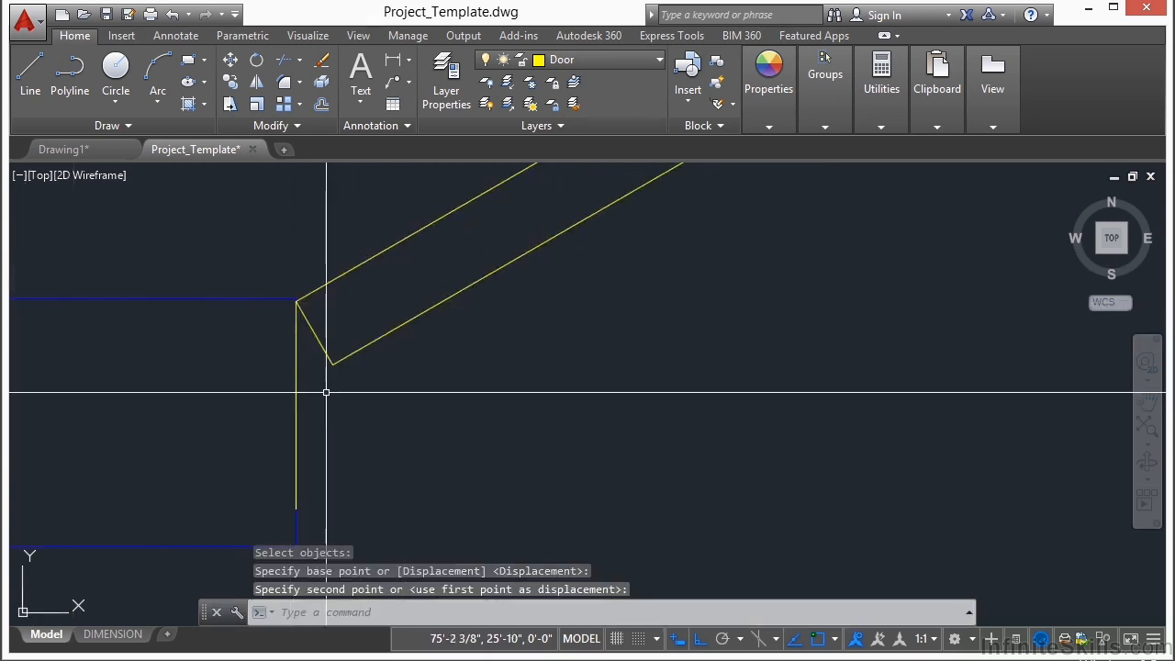
Step: Stretch the door block's width to 3'-0" so it reaches the opposite end of the interior wall opening
scroll(326, 392, down, 3)
click(620, 389)
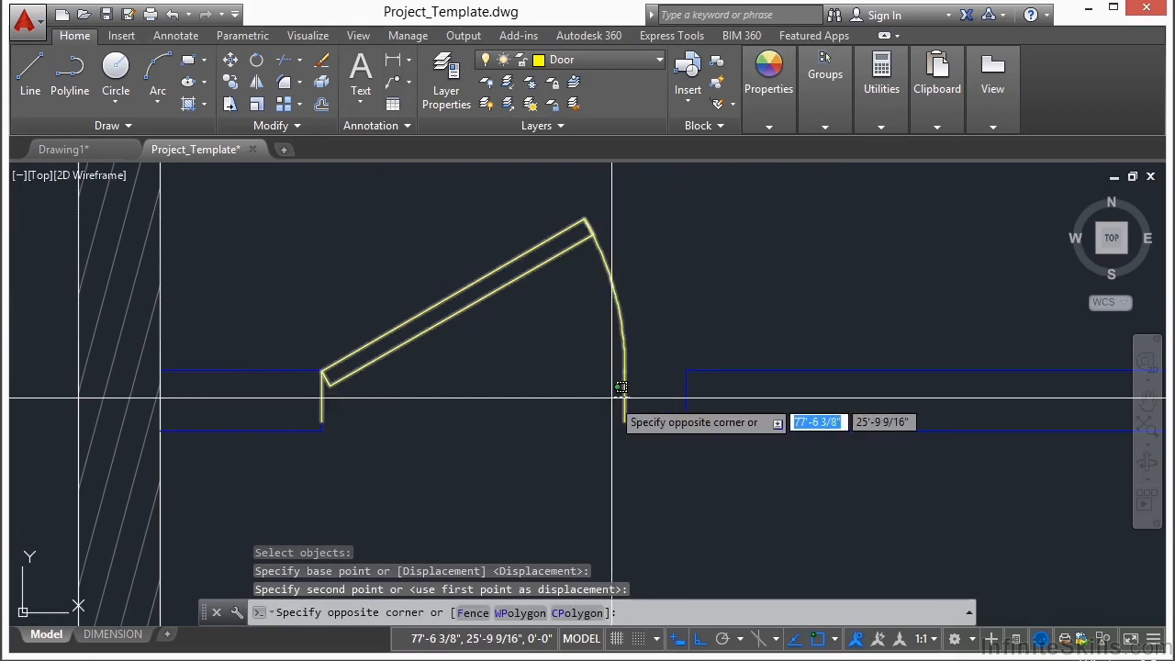
click(617, 397)
click(624, 371)
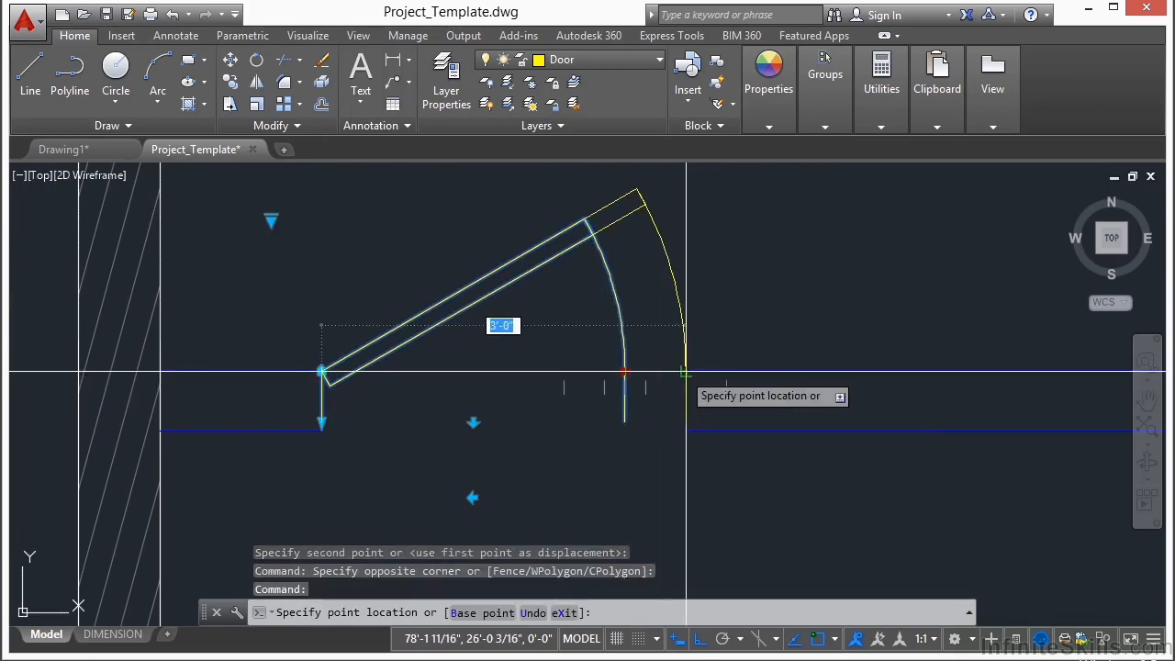
click(686, 372)
key(Escape)
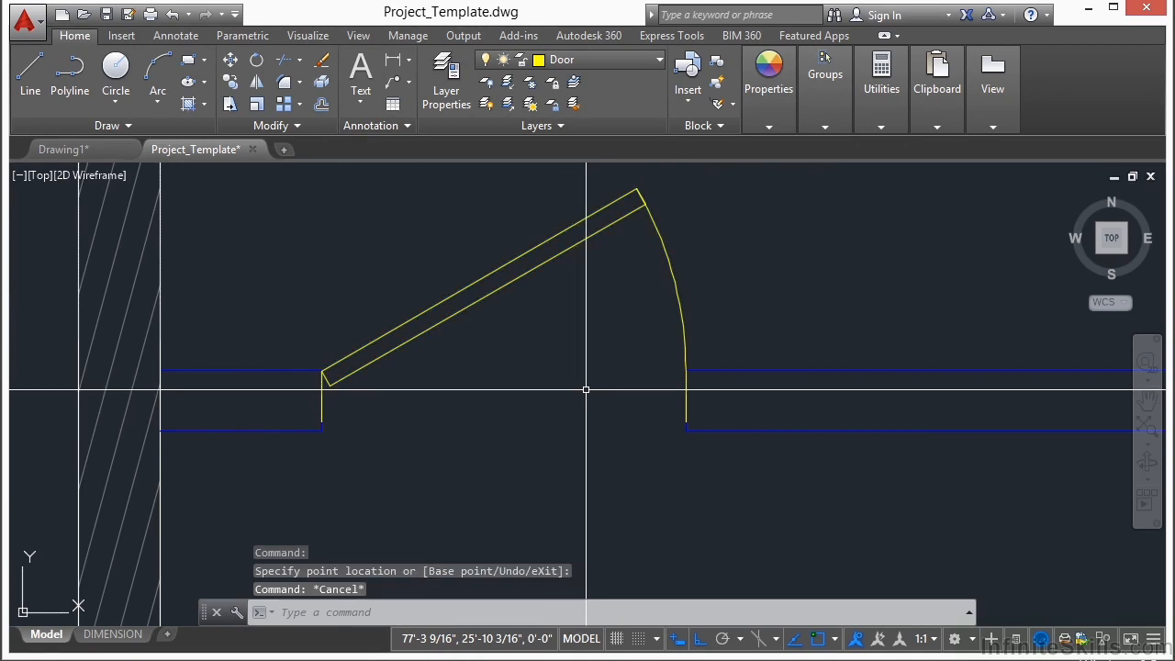
Step: Copy the 3'-0" door by its hinge corner to the inner corner of the left wall end at the lower exterior wall opening
scroll(551, 353, down, 6)
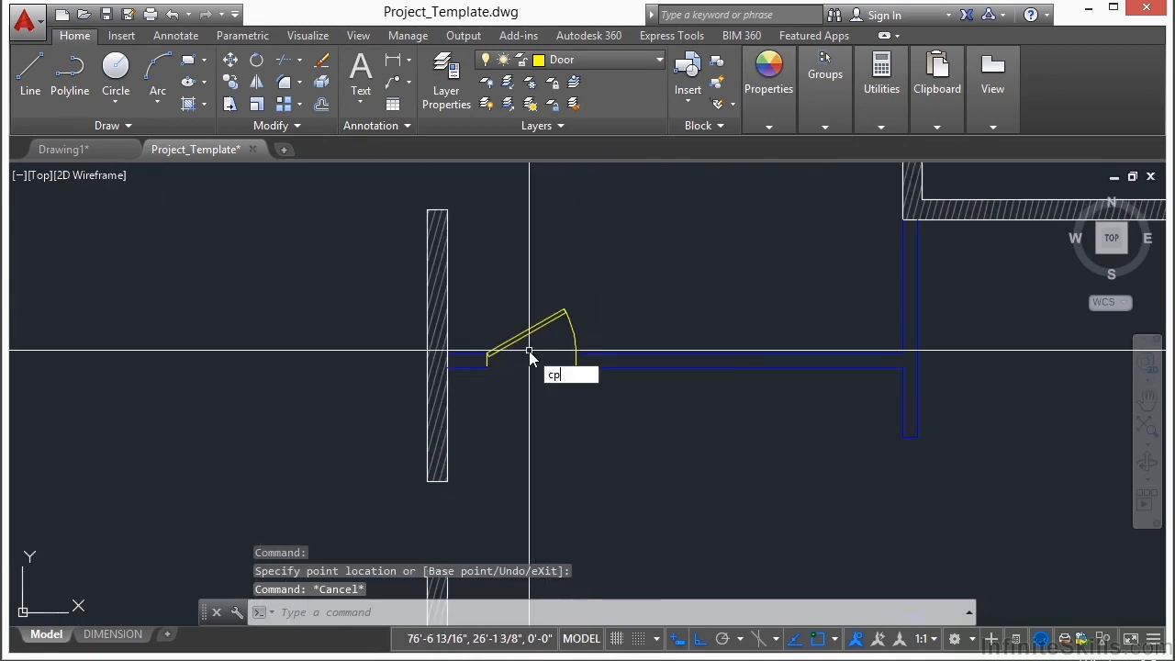
text(cp)
key(Return)
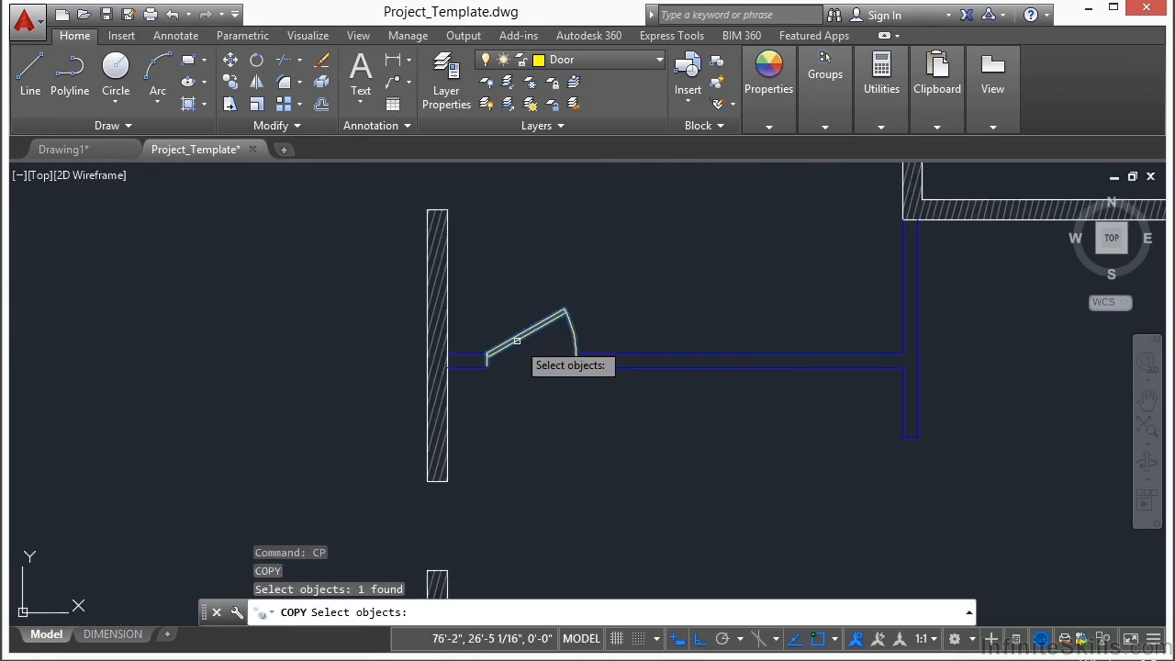
scroll(504, 341, up, 6)
key(Return)
click(514, 317)
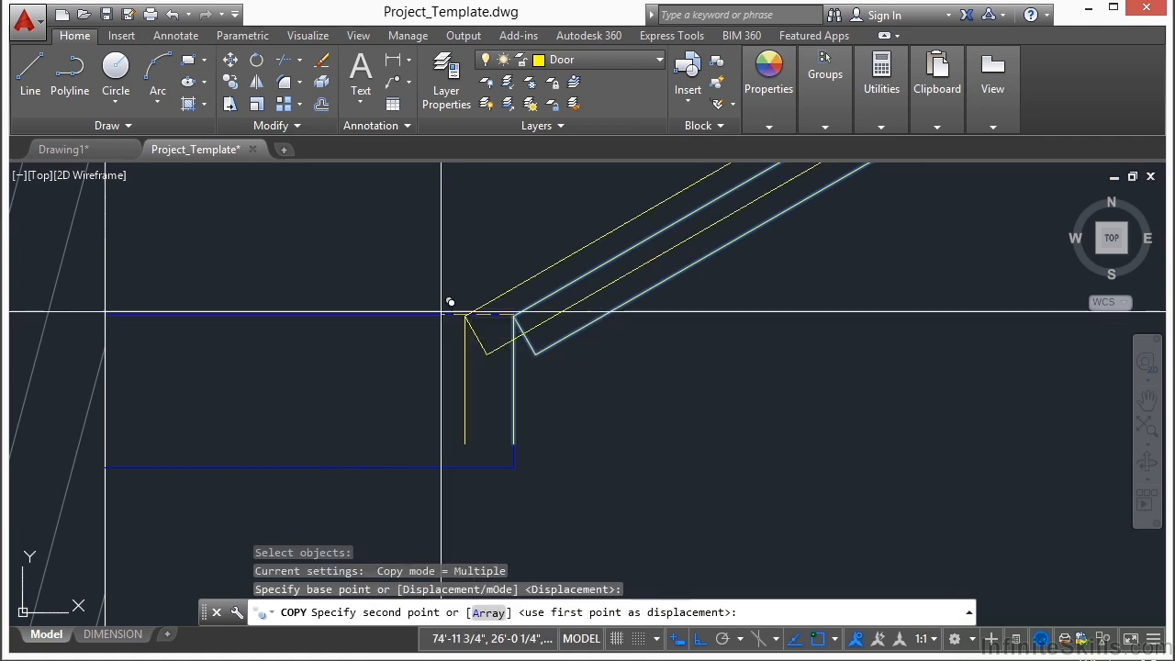
scroll(484, 310, down, 6)
middle_drag(510, 411, 522, 220)
scroll(459, 428, up, 8)
scroll(736, 257, up, 3)
click(660, 244)
Step: Place a second door copy on the inner corner of the right wall end at the same lower exterior opening
scroll(207, 357, down, 5)
scroll(726, 307, up, 4)
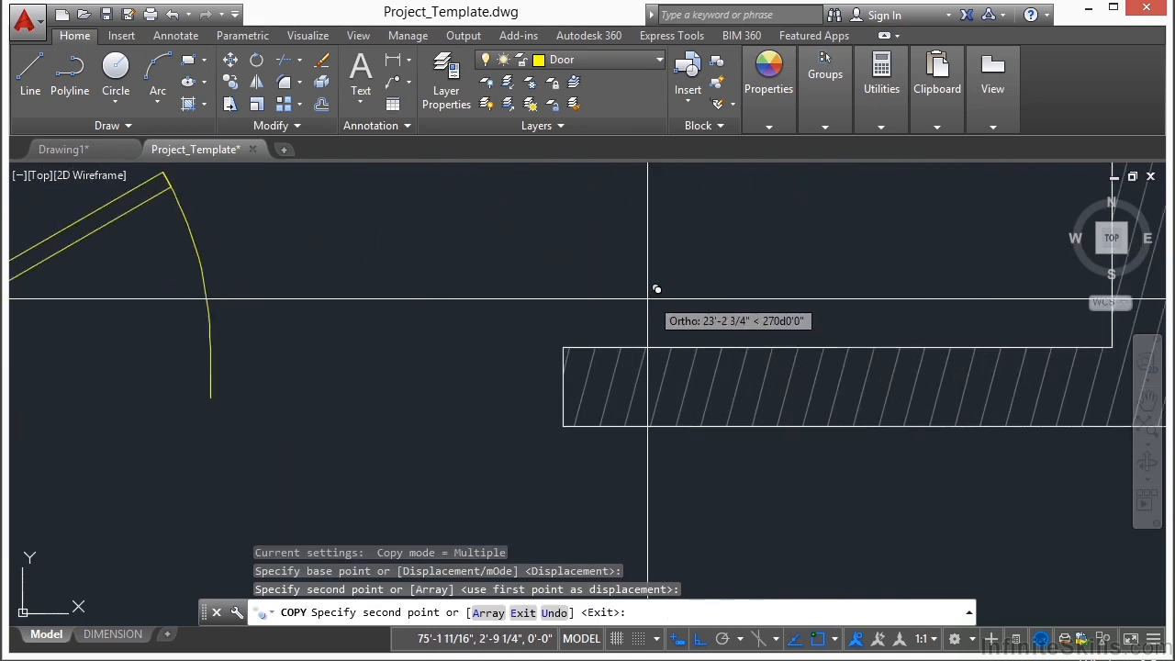
click(564, 346)
key(Return)
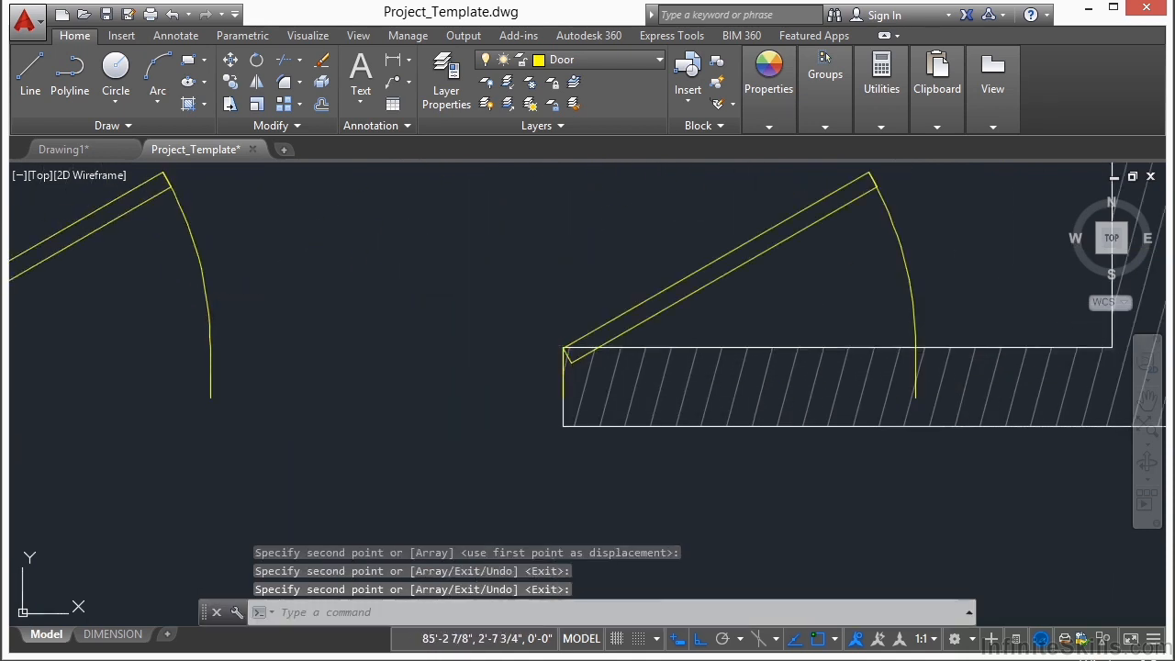
Step: Flip the right door copy's hinge side and move its hinge corner onto the right wall end's inner corner
click(564, 365)
click(739, 471)
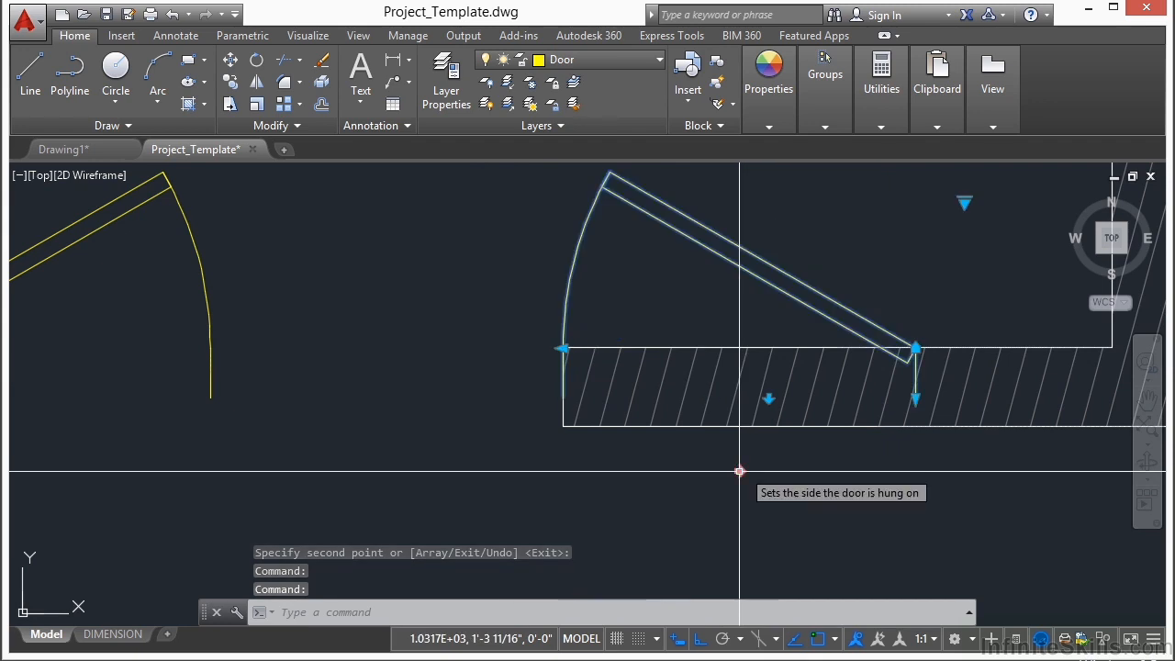
click(916, 349)
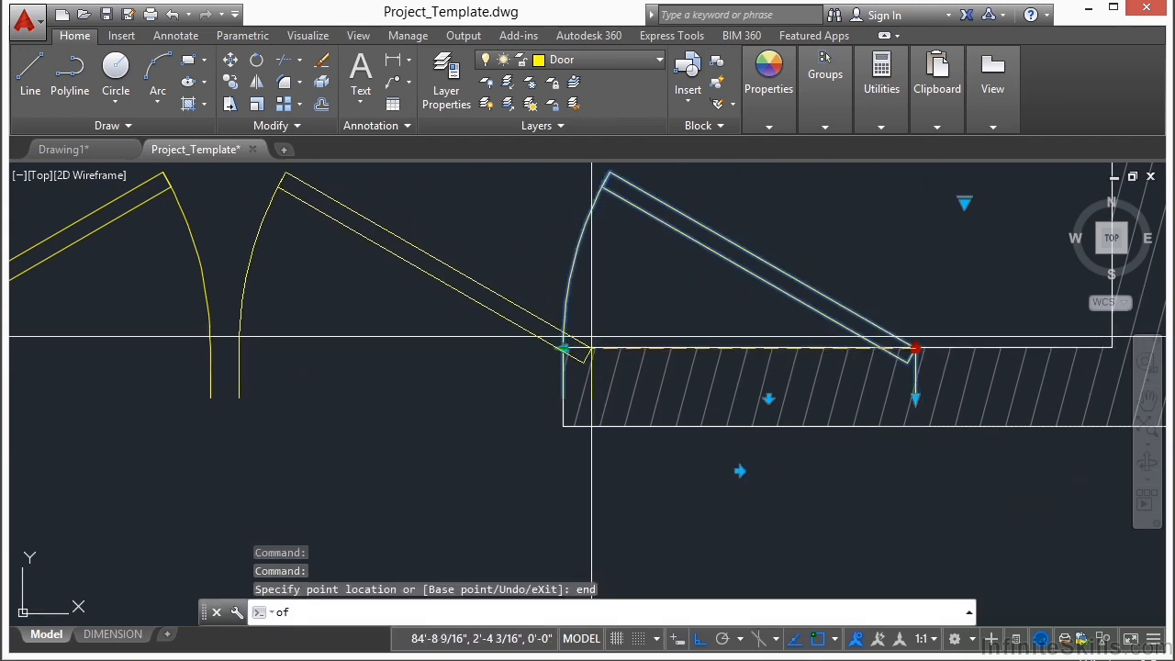
click(574, 348)
scroll(571, 349, up, 4)
scroll(372, 358, down, 4)
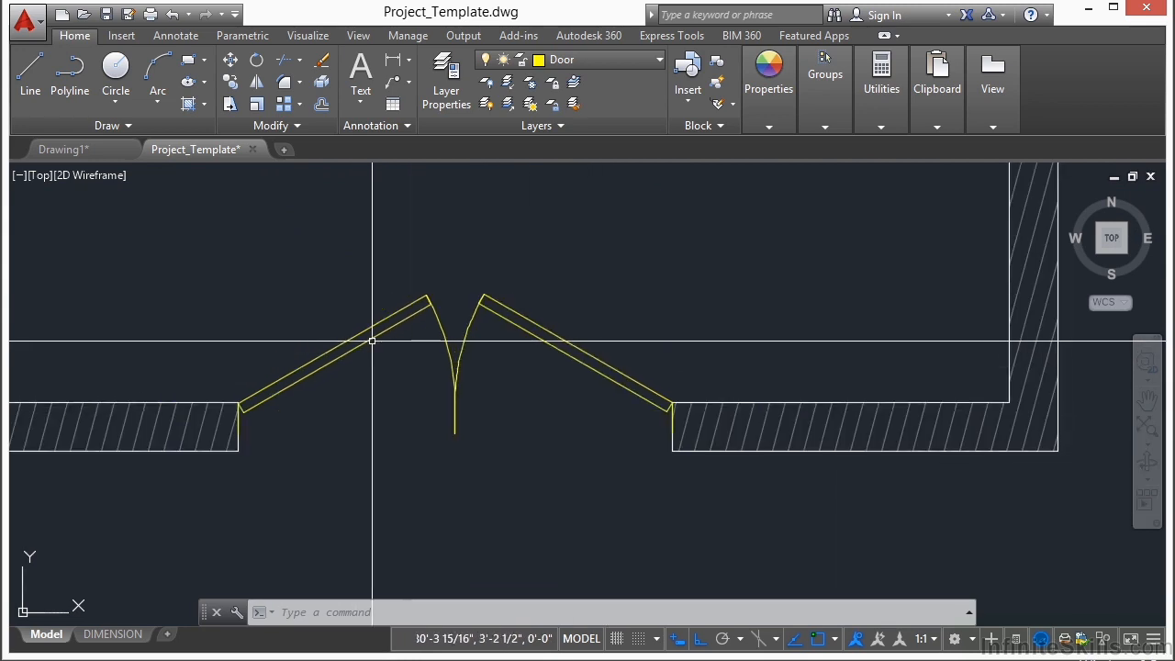
Step: Flip the swing direction of both doors in the lower exterior opening so they open outward
click(372, 333)
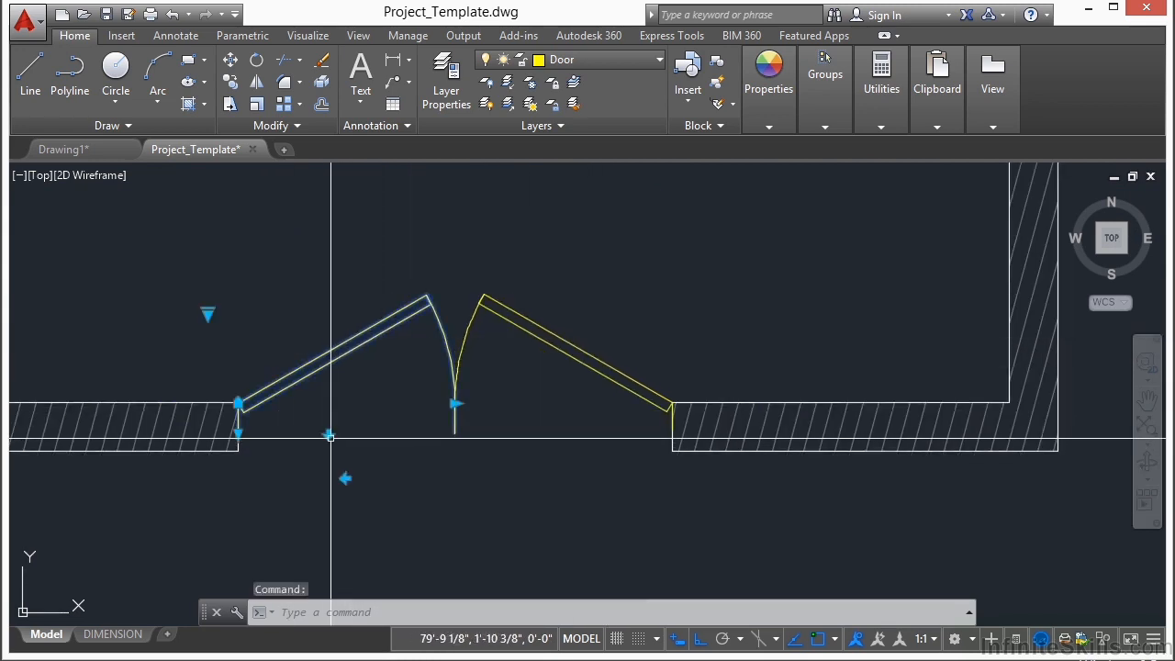
click(328, 433)
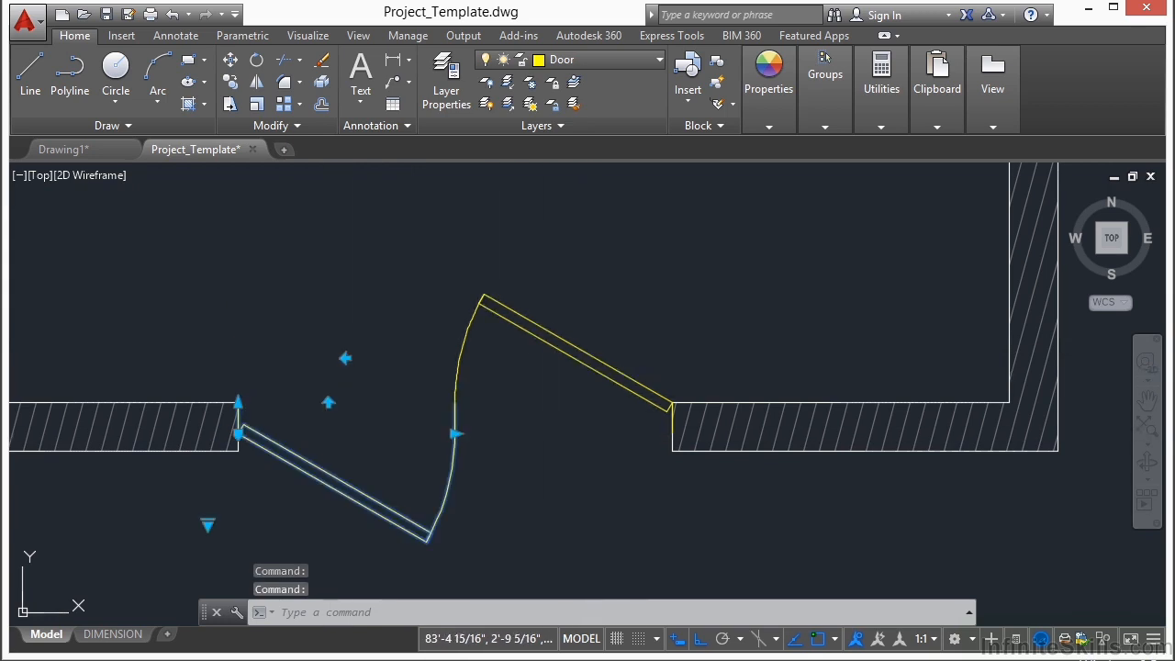
click(581, 433)
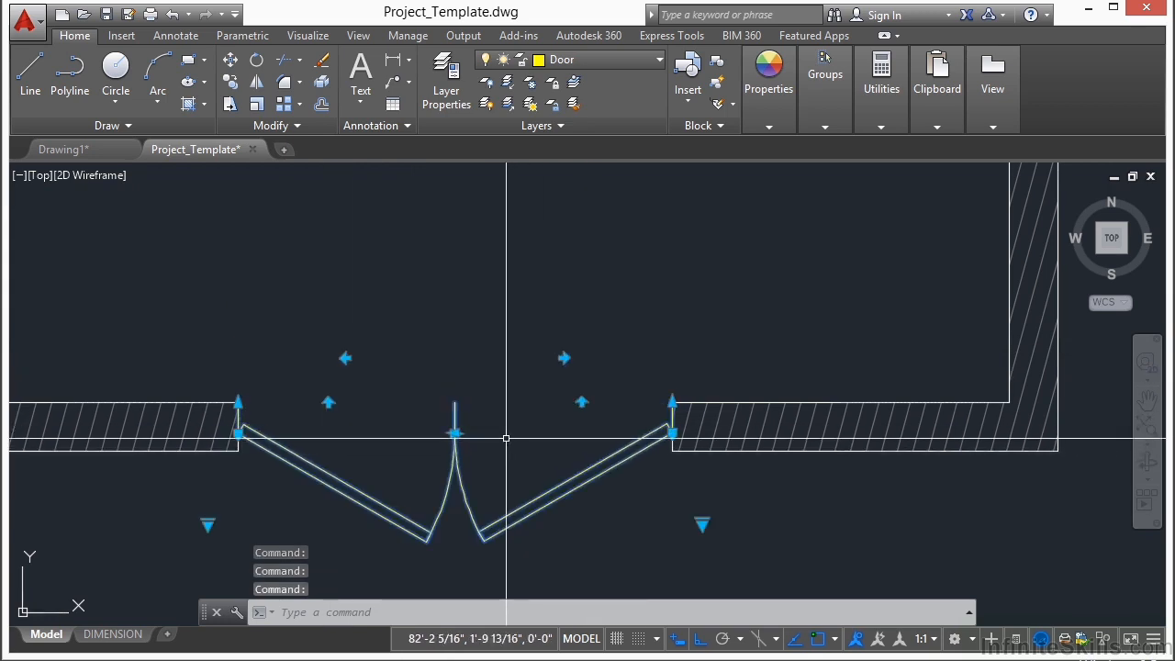
key(Escape)
Step: Move the double-door pair from the right door's hinge corner straight down to the outer corner of the right wall end
scroll(344, 468, down, 4)
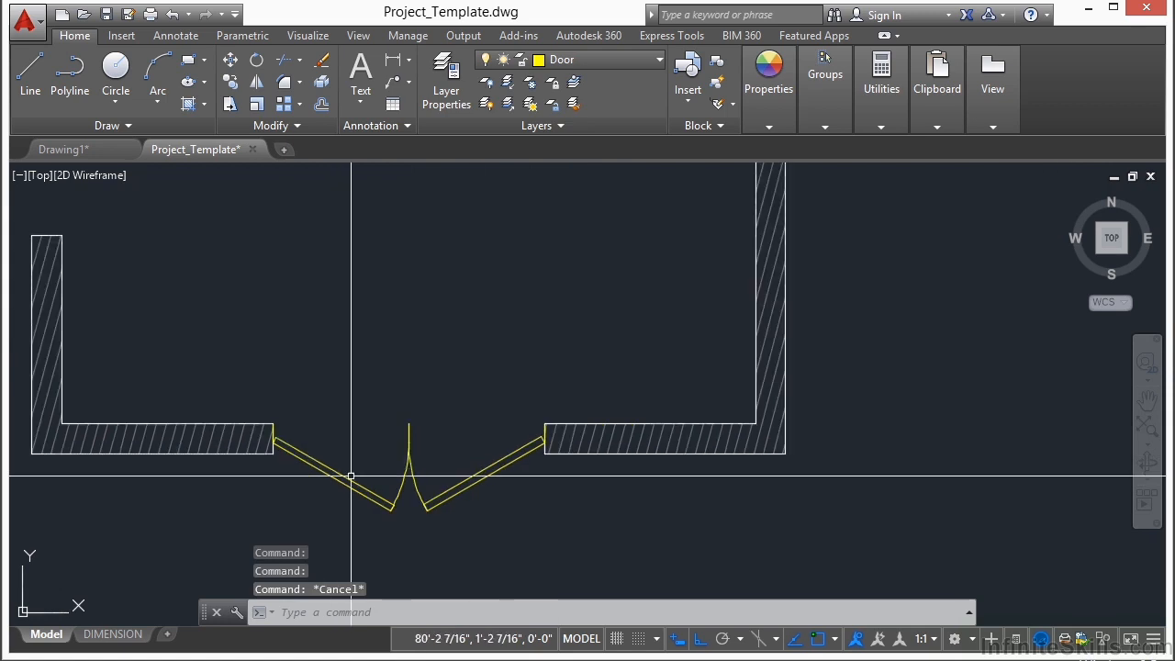
text(m)
key(Return)
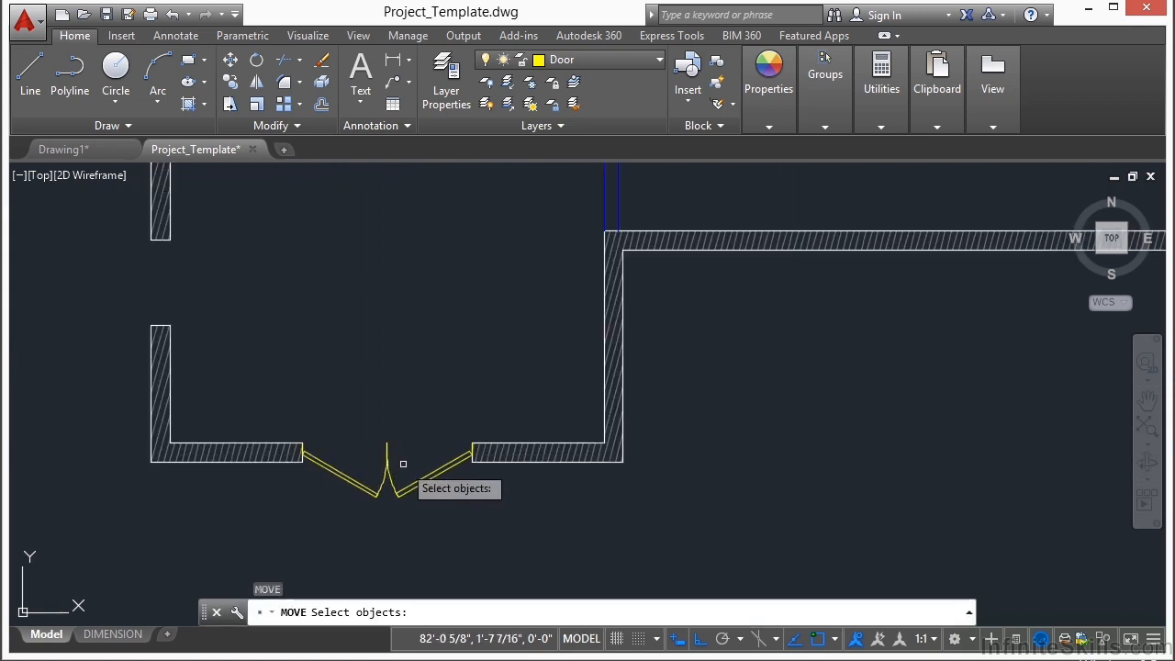
click(405, 470)
click(382, 432)
key(Return)
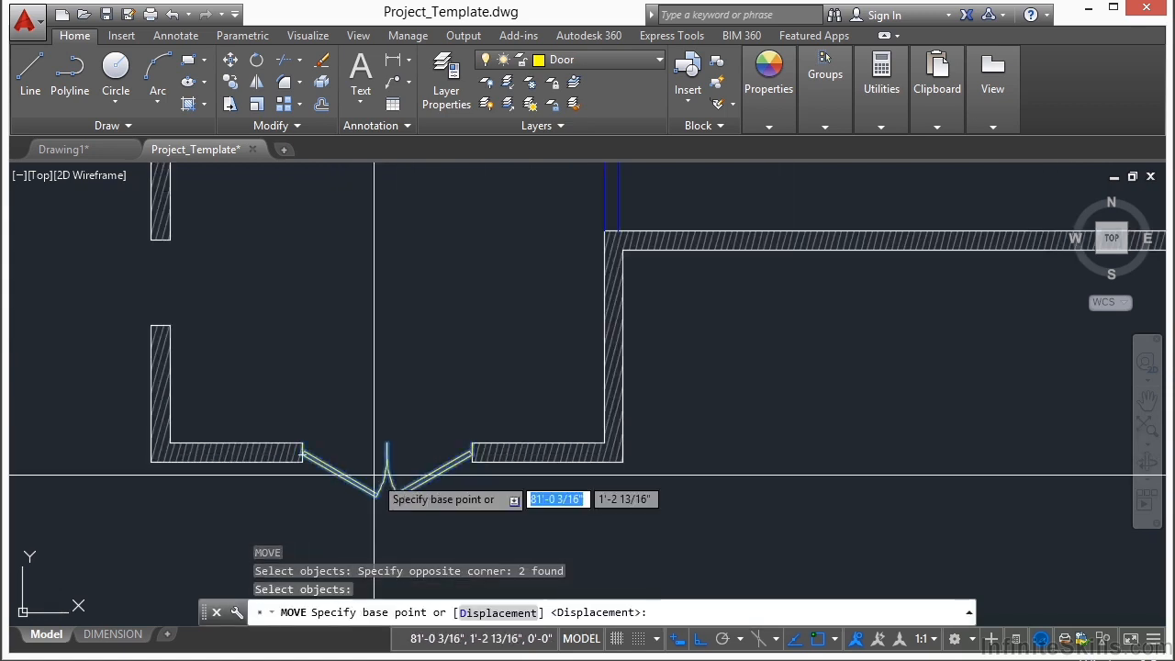
scroll(470, 450, up, 5)
scroll(499, 381, up, 4)
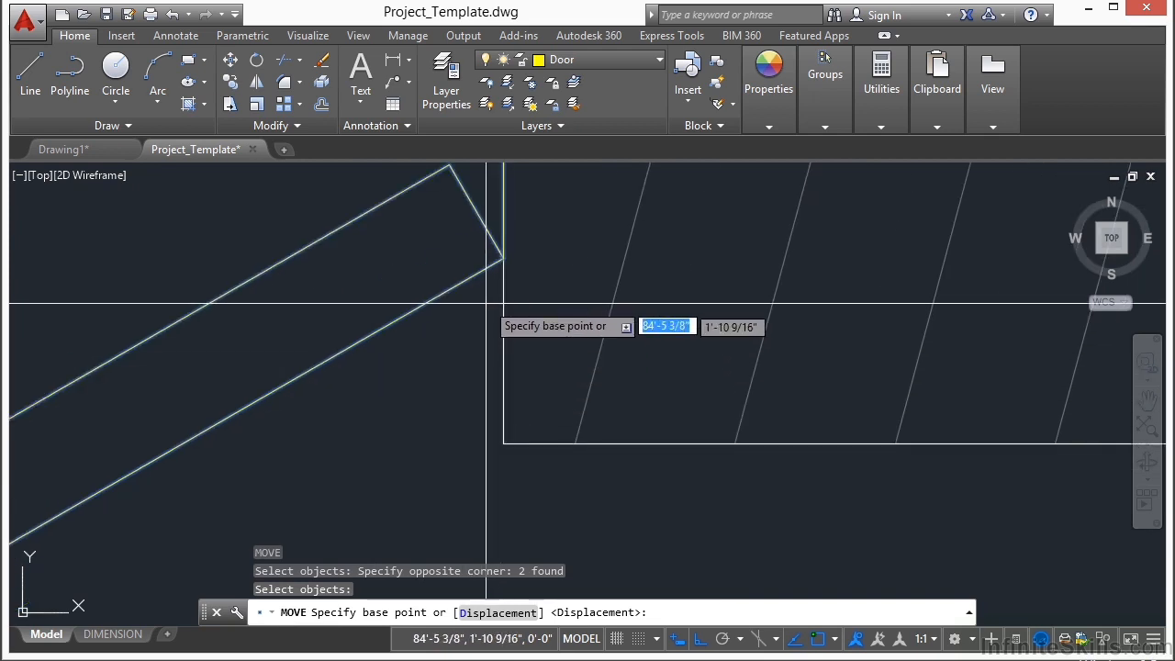
click(503, 258)
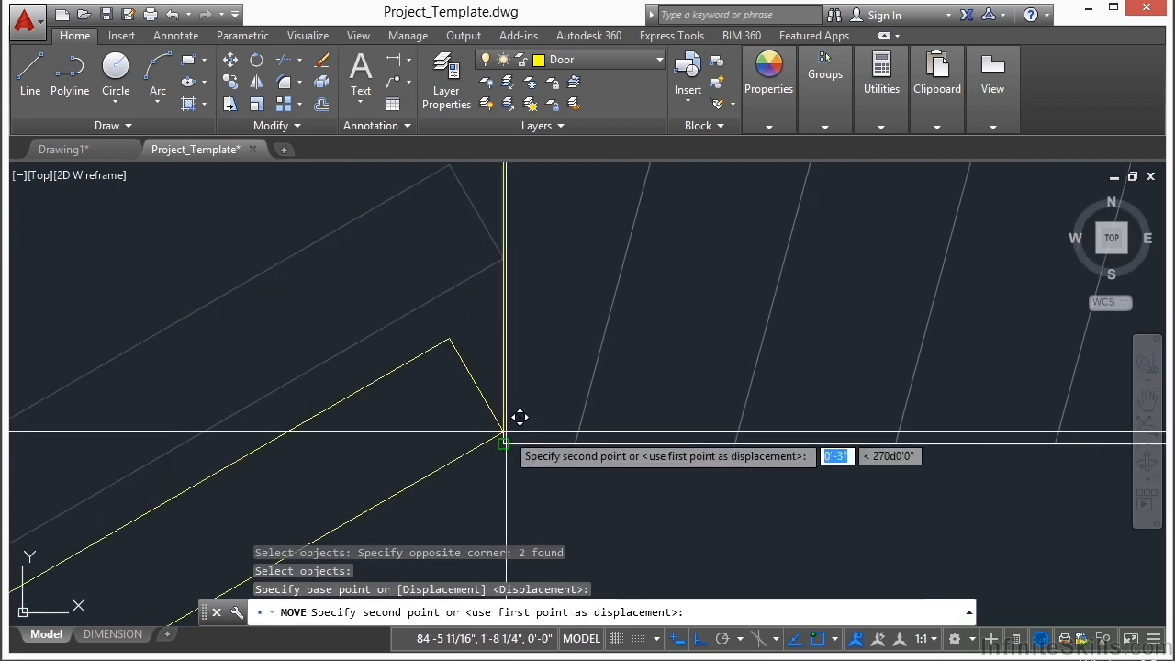
click(503, 442)
scroll(551, 386, down, 3)
scroll(581, 359, down, 6)
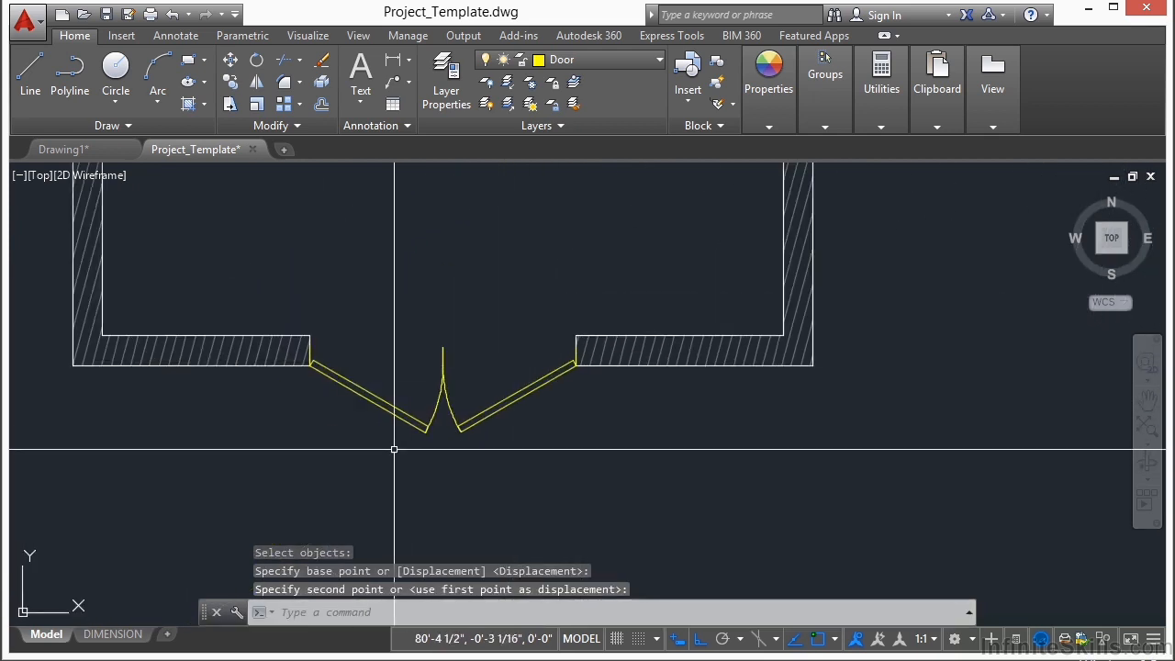
Step: Copy the double-door pair by its left hinge corner to the upper right corner of the vertical interior wall end below the opening
text(cp)
key(Return)
click(485, 297)
click(401, 428)
key(Return)
scroll(387, 392, up, 8)
middle_drag(141, 278, 151, 281)
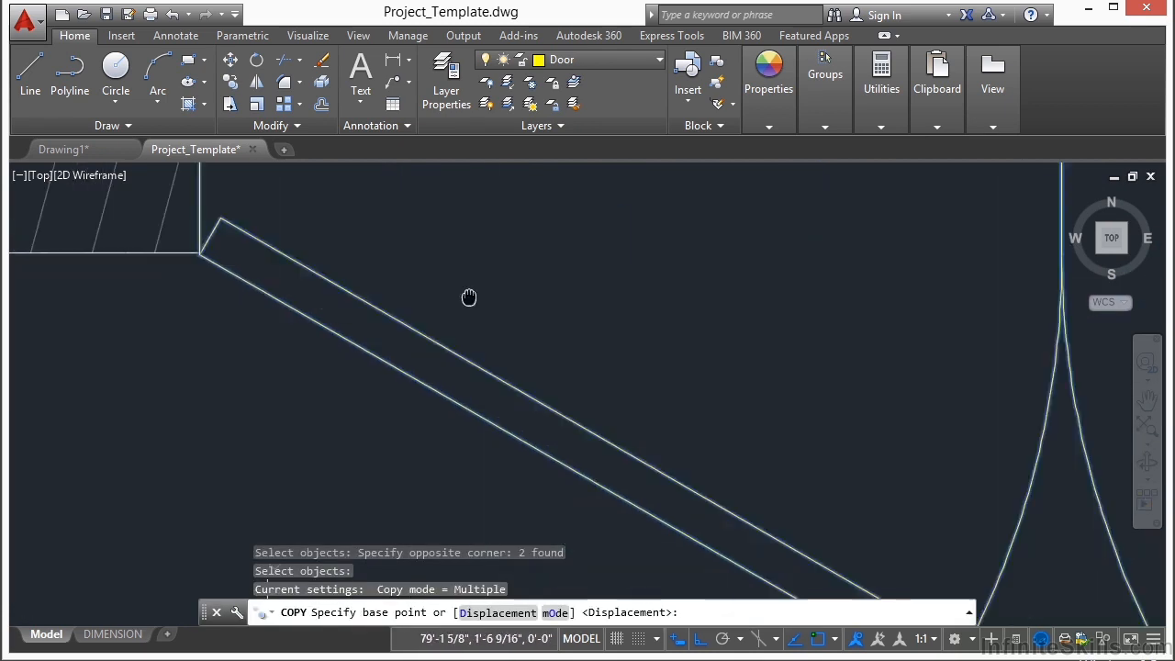
scroll(151, 281, down, 8)
click(704, 301)
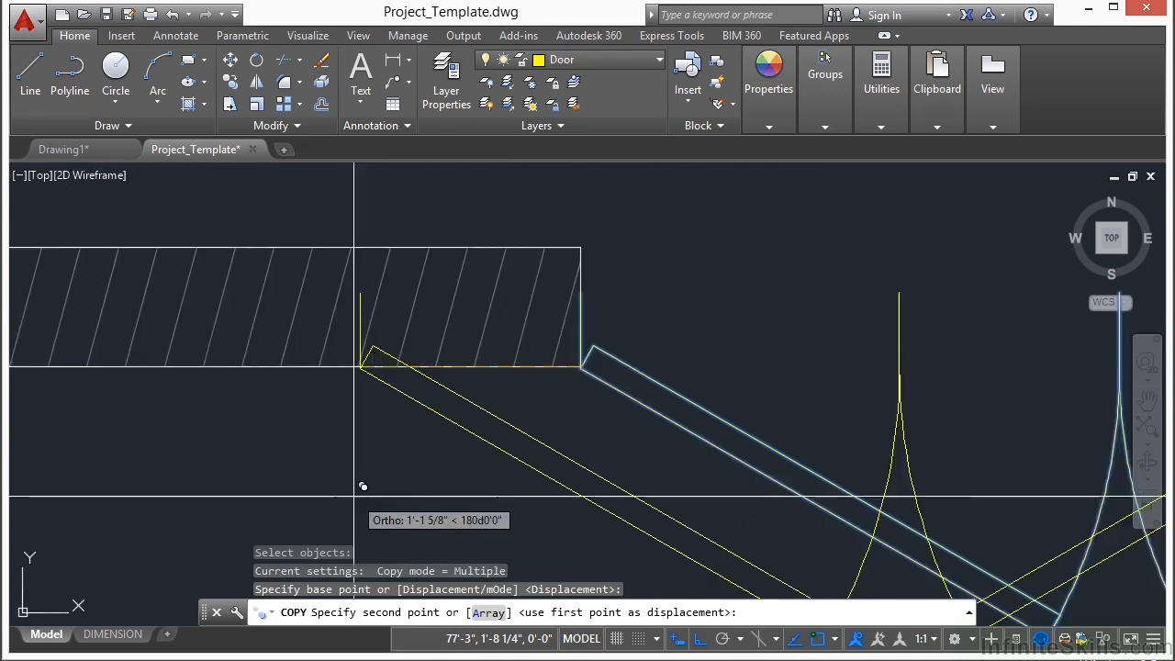
scroll(391, 461, down, 5)
scroll(643, 317, up, 4)
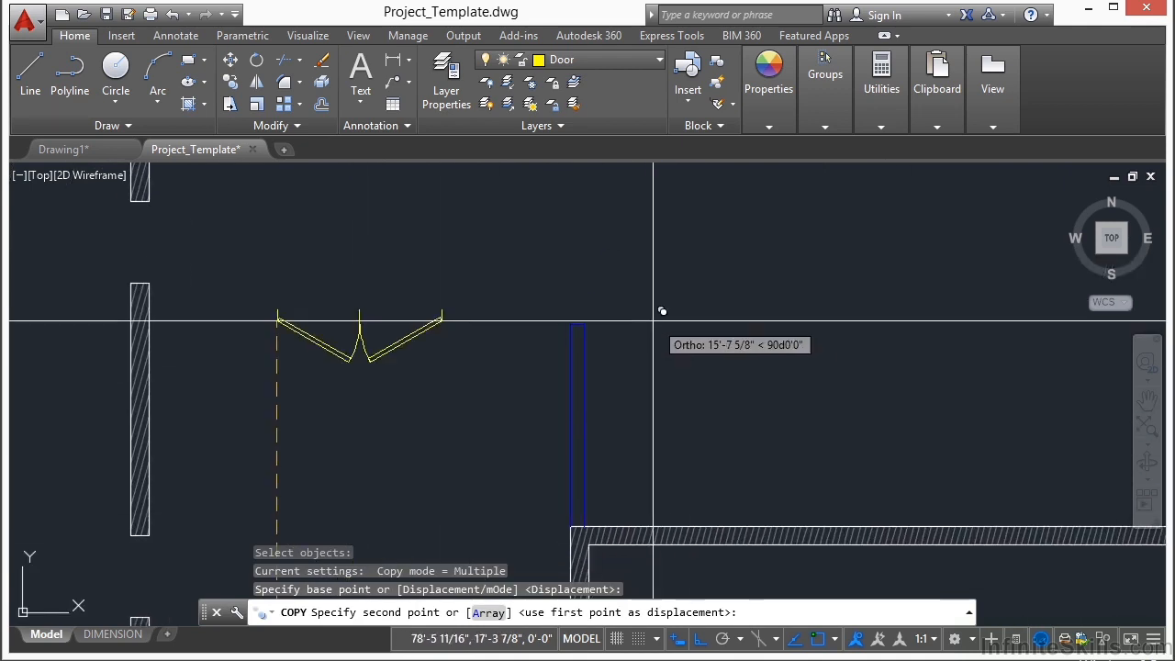
scroll(634, 316, up, 4)
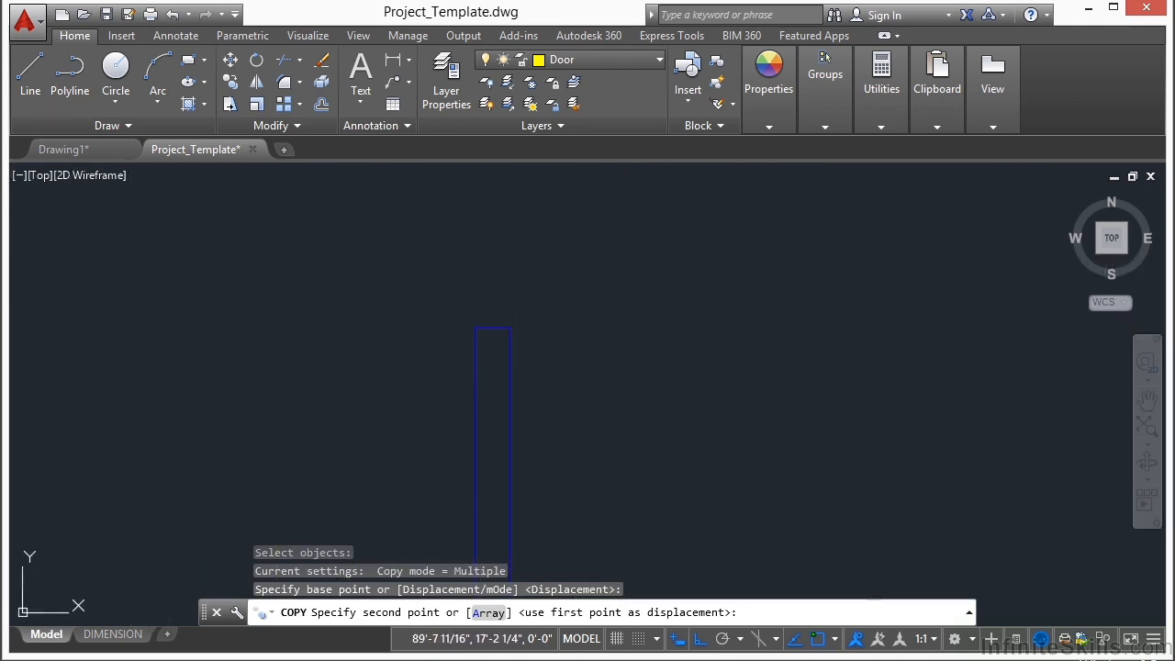
click(634, 414)
key(Return)
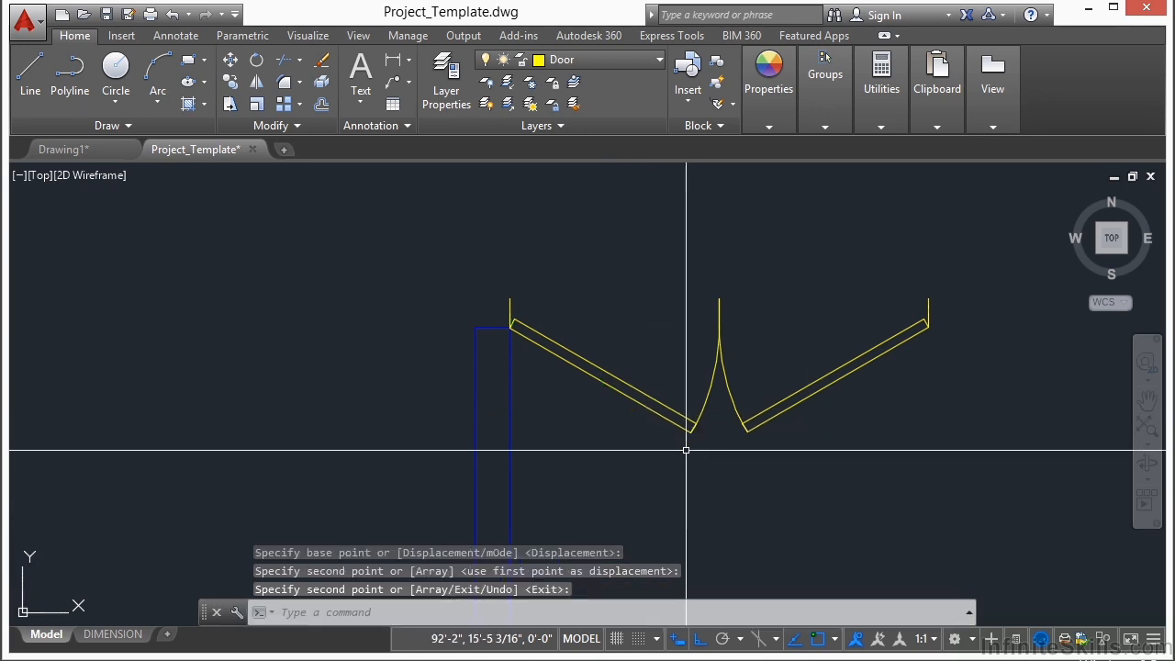
Step: Rotate the copied door pair 90 degrees counterclockwise about its left hinge corner so it spans the vertical interior wall opening
text(RO)
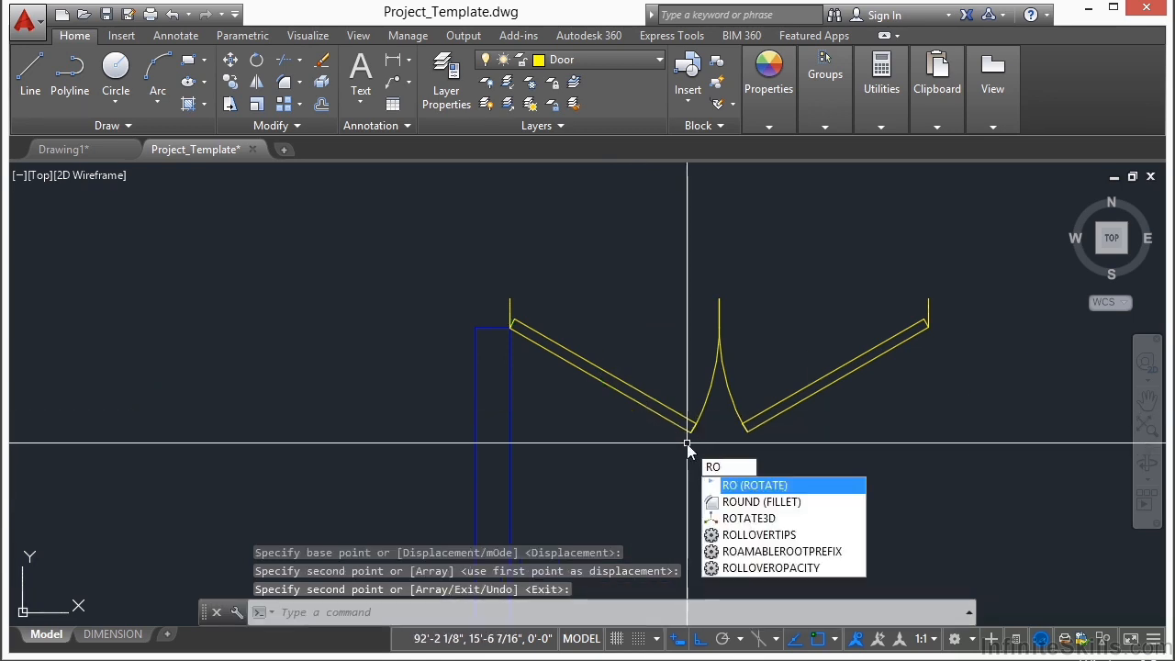
key(Return)
click(748, 336)
click(677, 415)
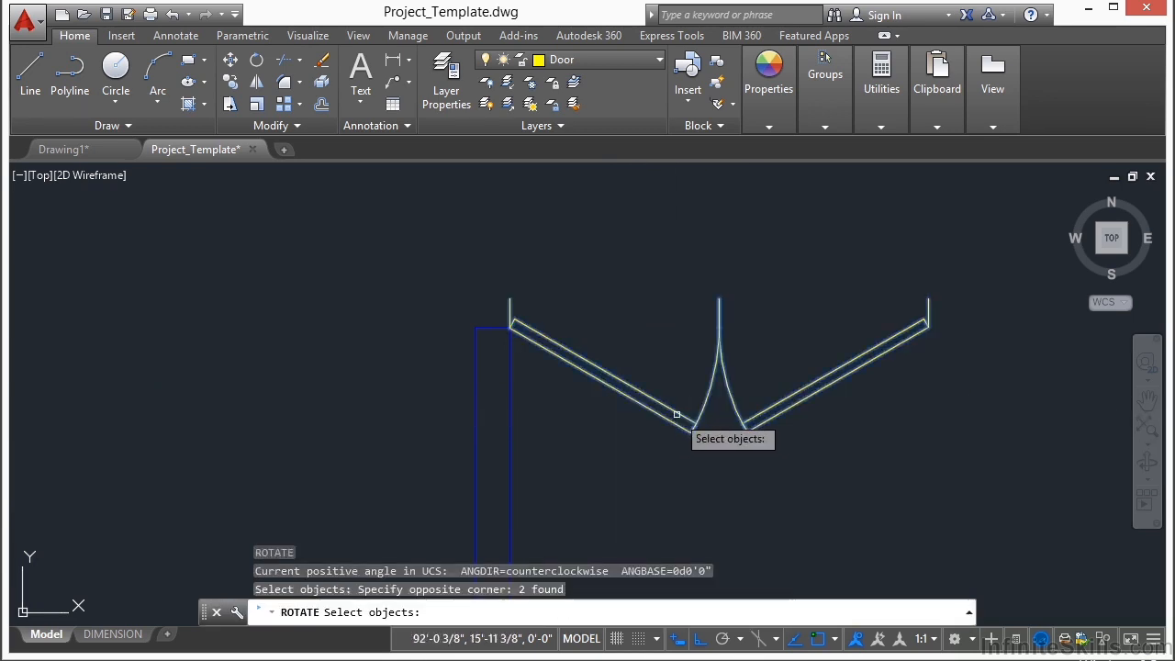
key(Return)
scroll(463, 331, up, 5)
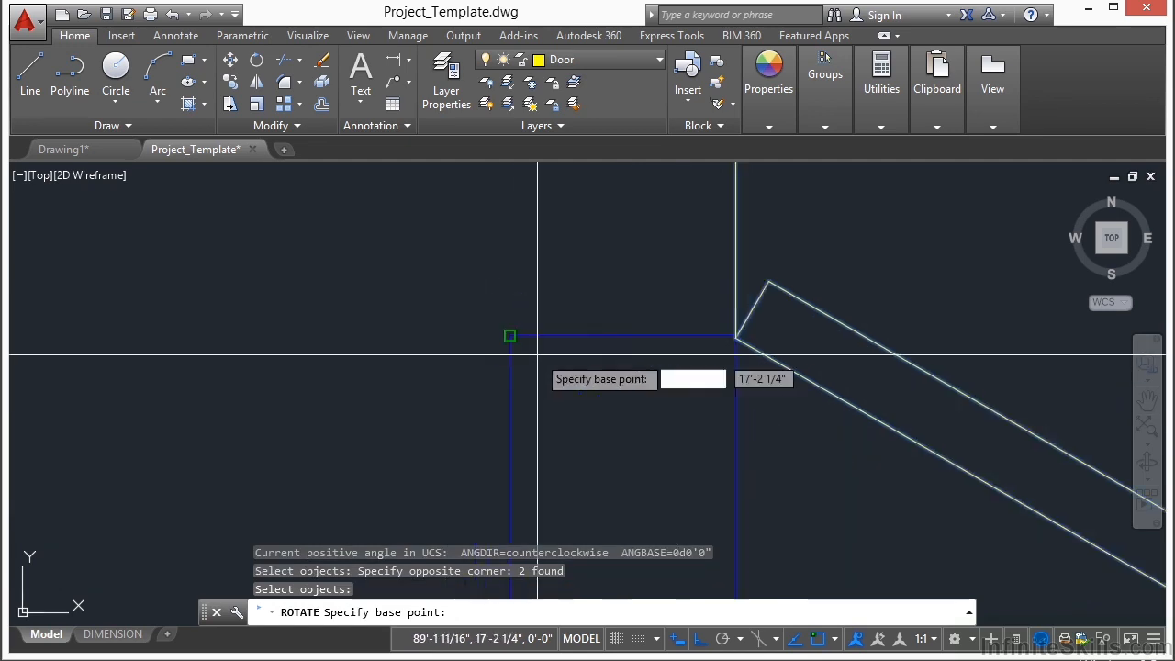
click(735, 339)
scroll(582, 446, down, 4)
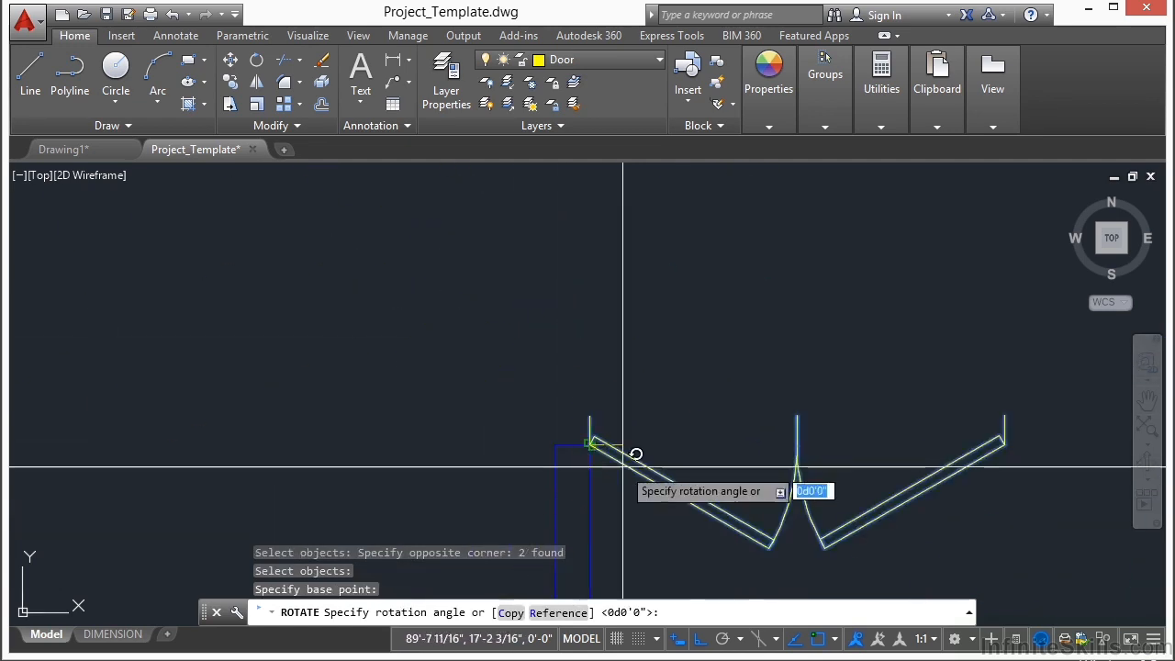
click(709, 278)
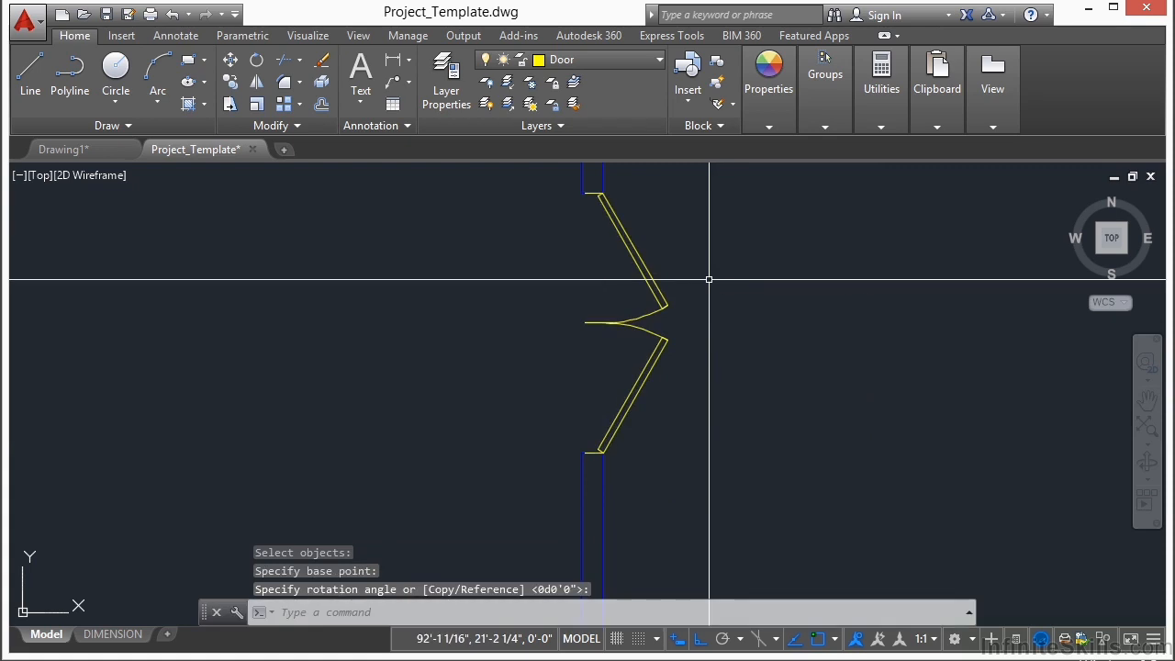
scroll(598, 184, up, 6)
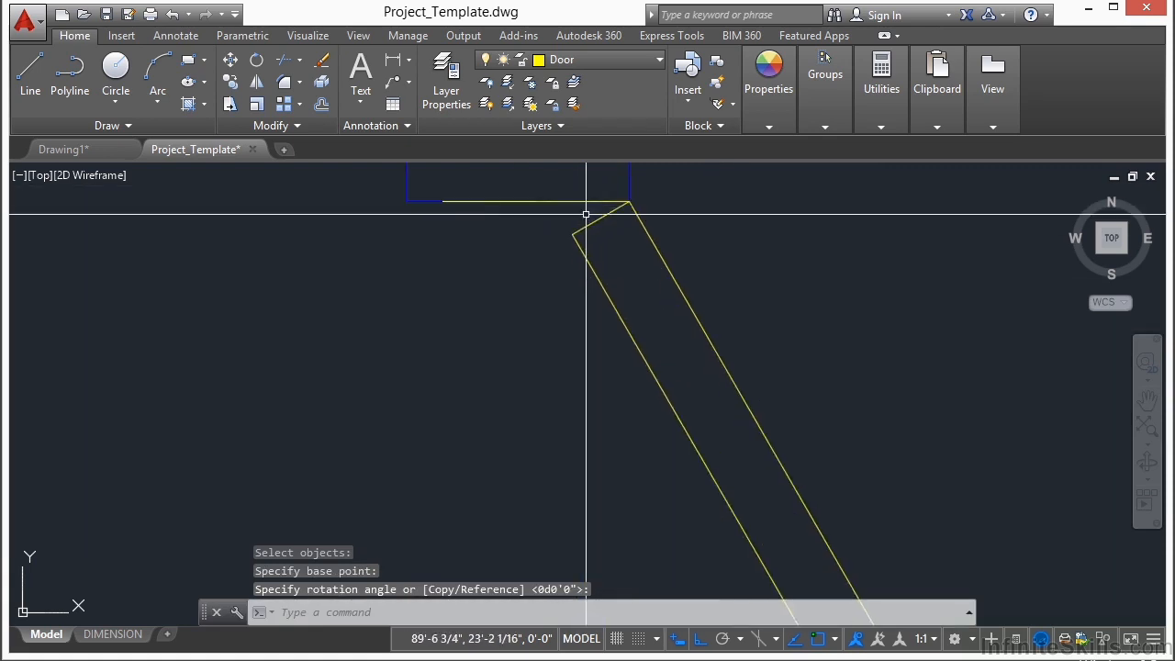
Step: Mirror both doors in the vertical interior wall opening about a vertical line through the lower wall end's midpoint, erasing the source objects
scroll(553, 234, down, 5)
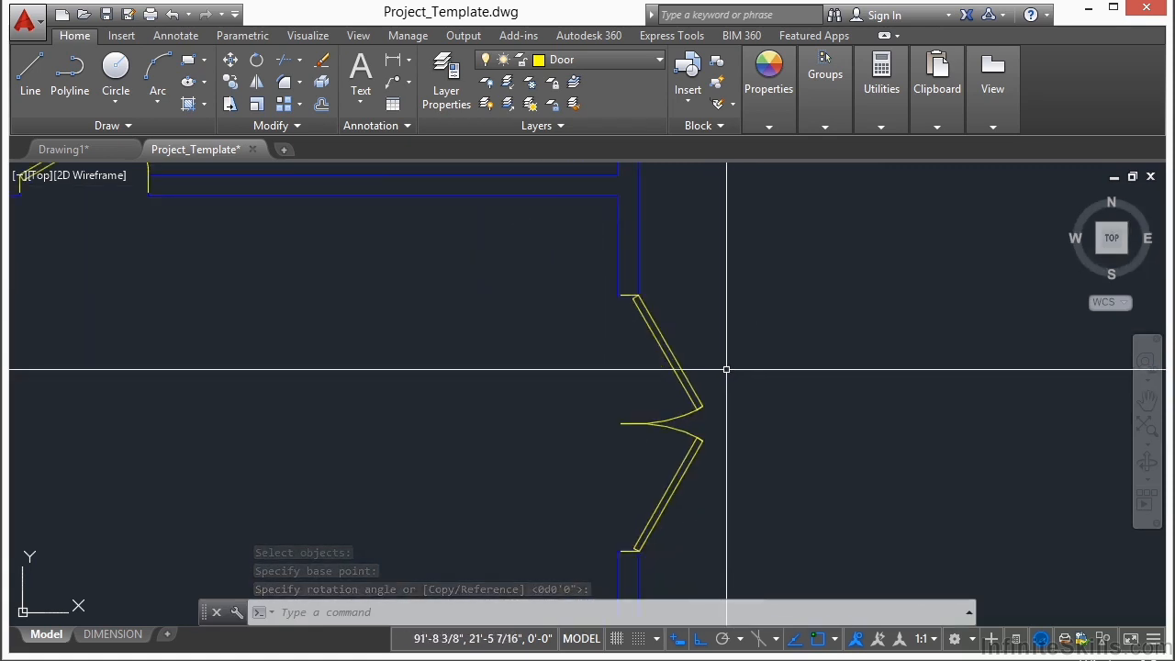
key(Escape)
key(Escape)
text(mi)
key(Return)
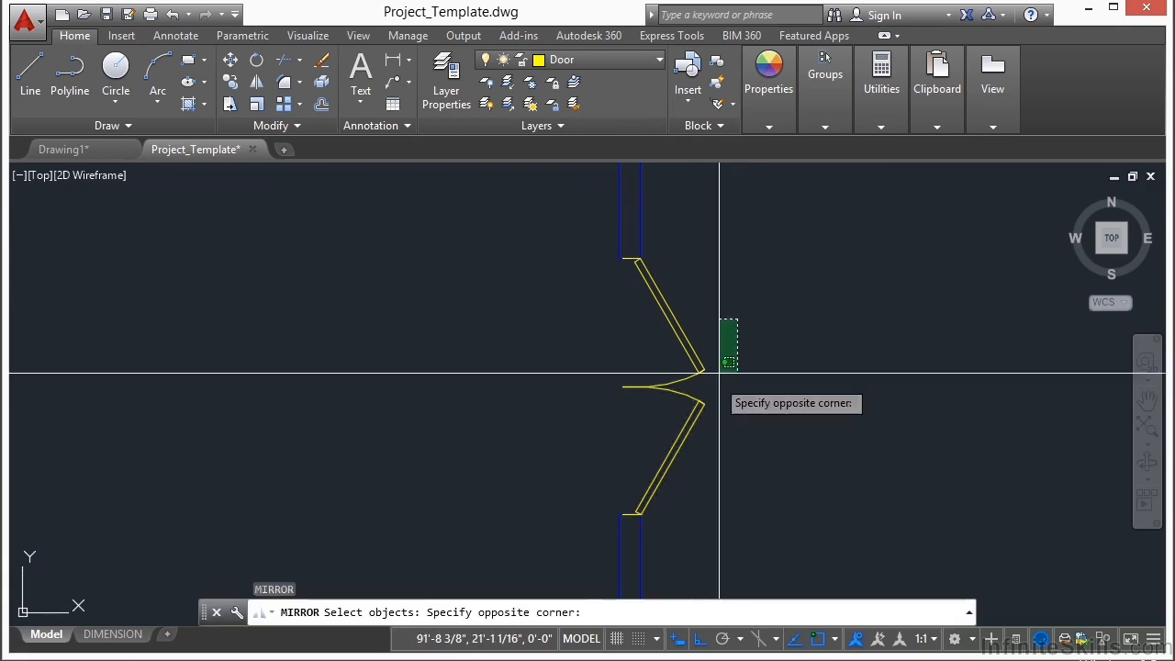
click(645, 426)
key(Return)
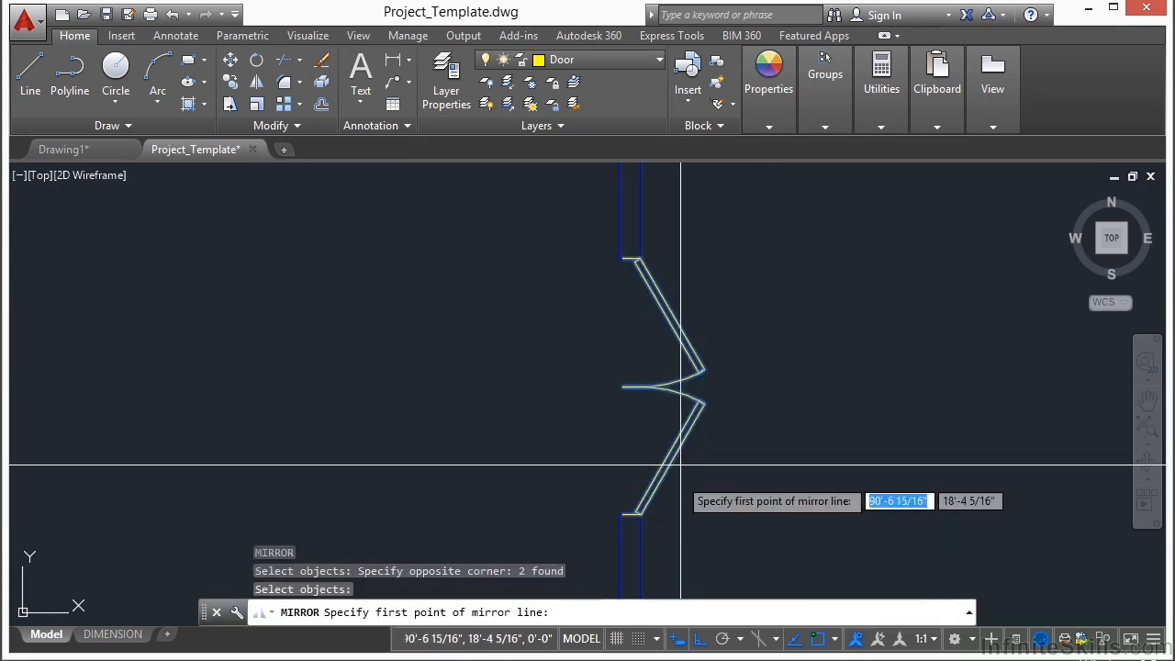
scroll(673, 421, up, 5)
text(mid)
key(Return)
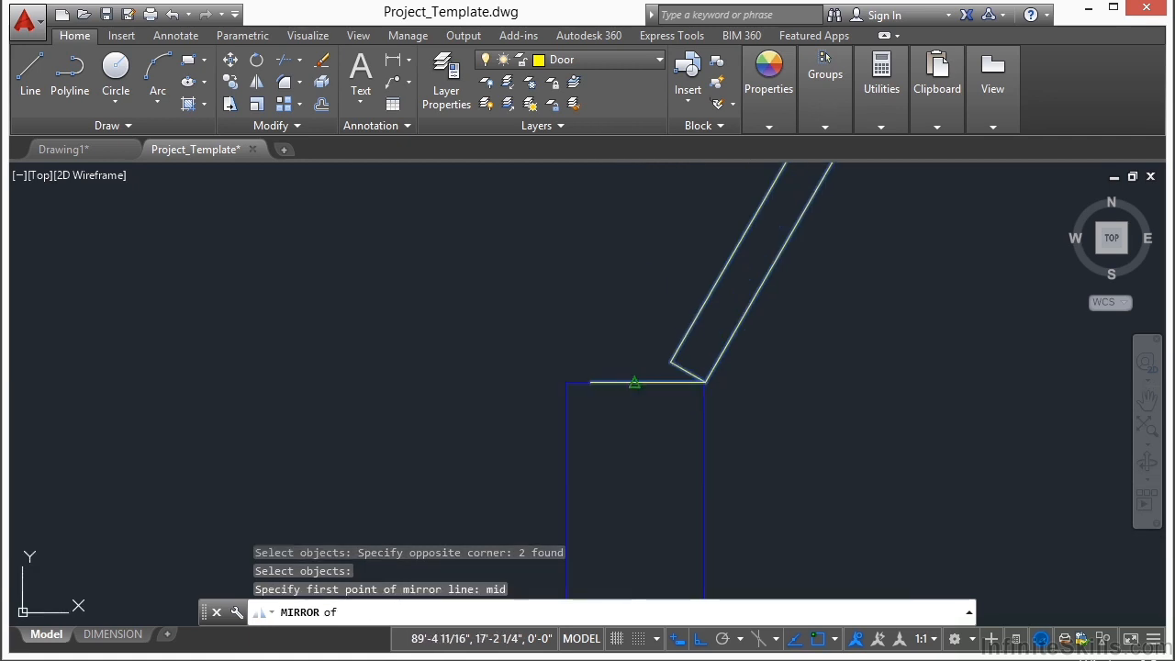
click(629, 384)
scroll(635, 395, down, 5)
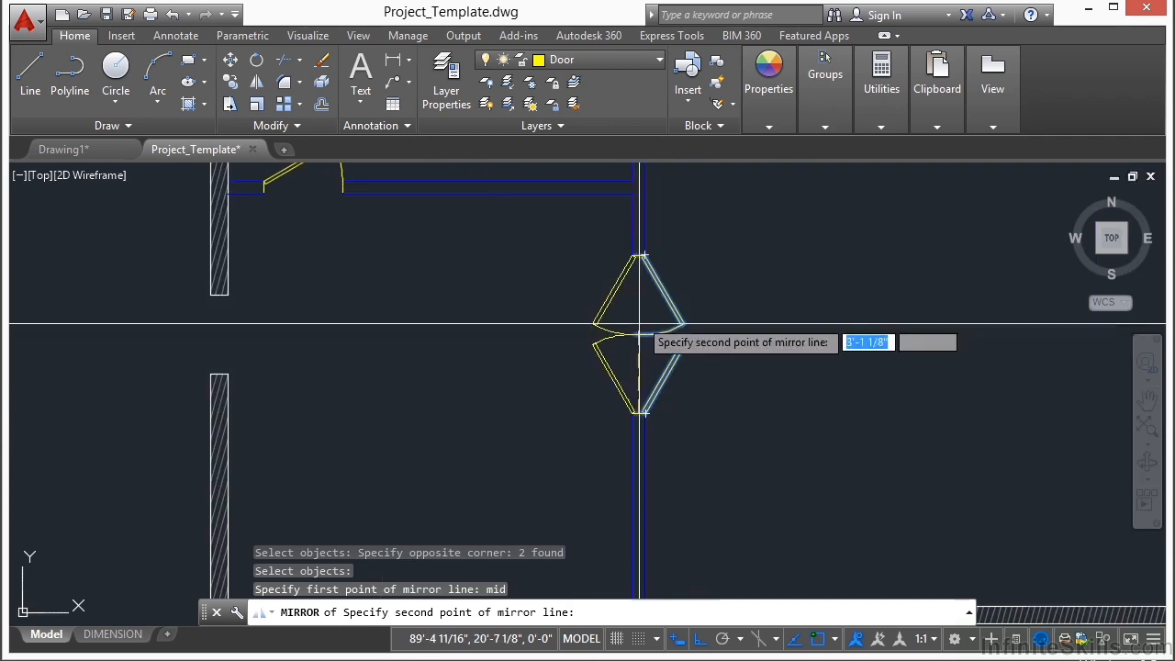
click(682, 213)
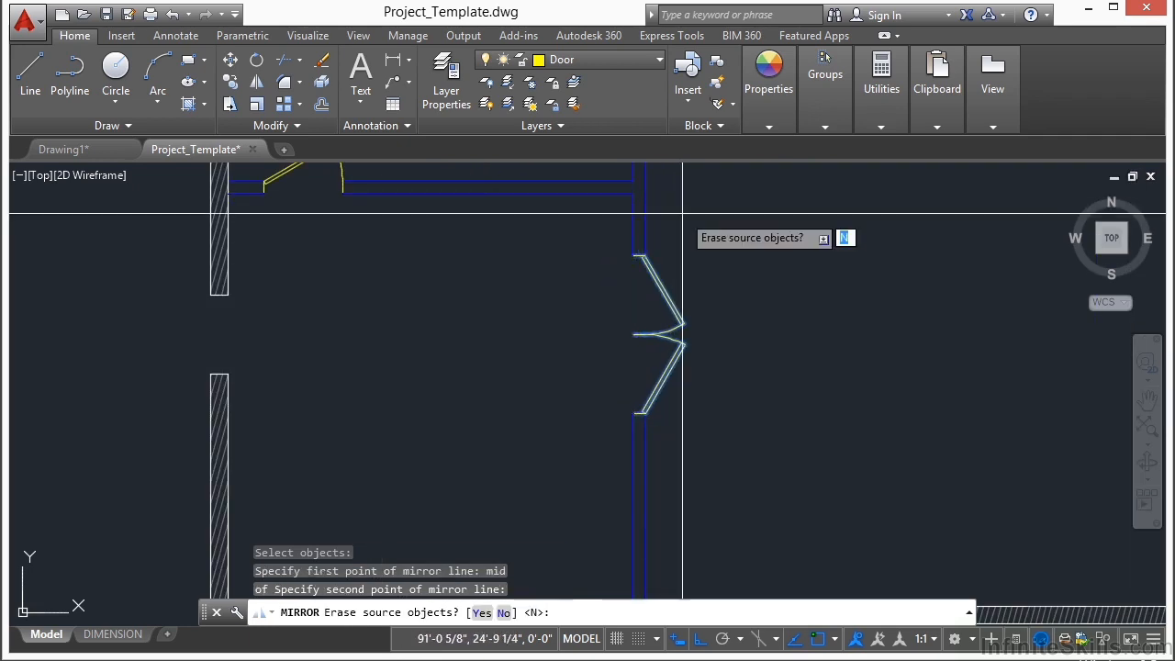
text(y)
key(Return)
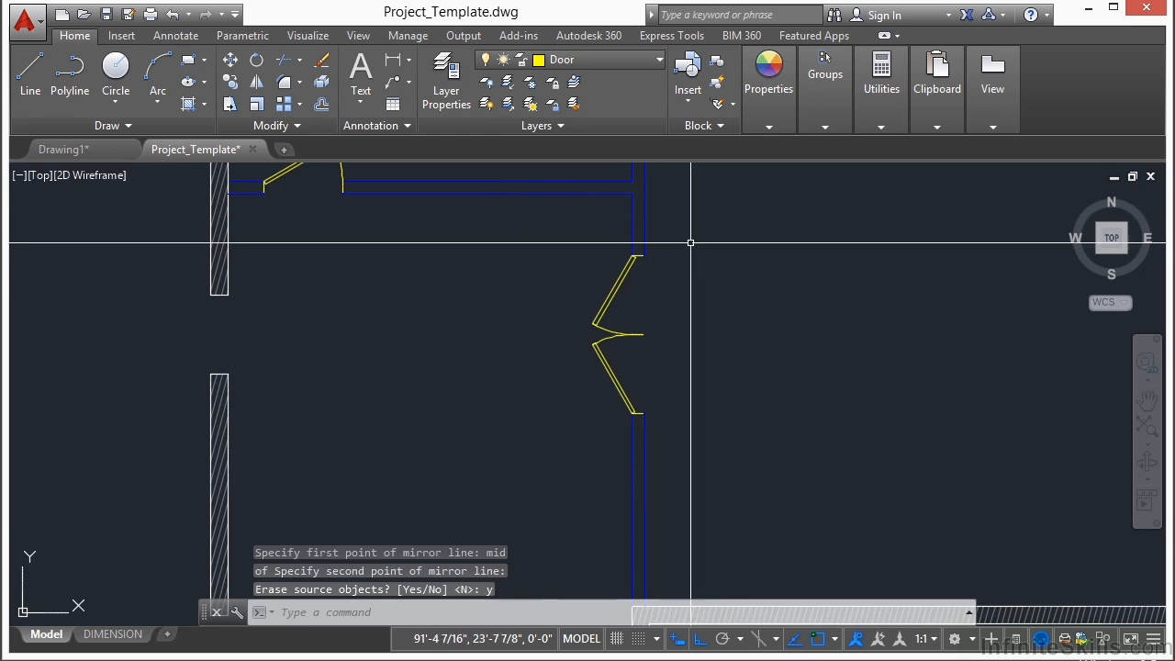
scroll(510, 302, down, 4)
scroll(551, 321, down, 2)
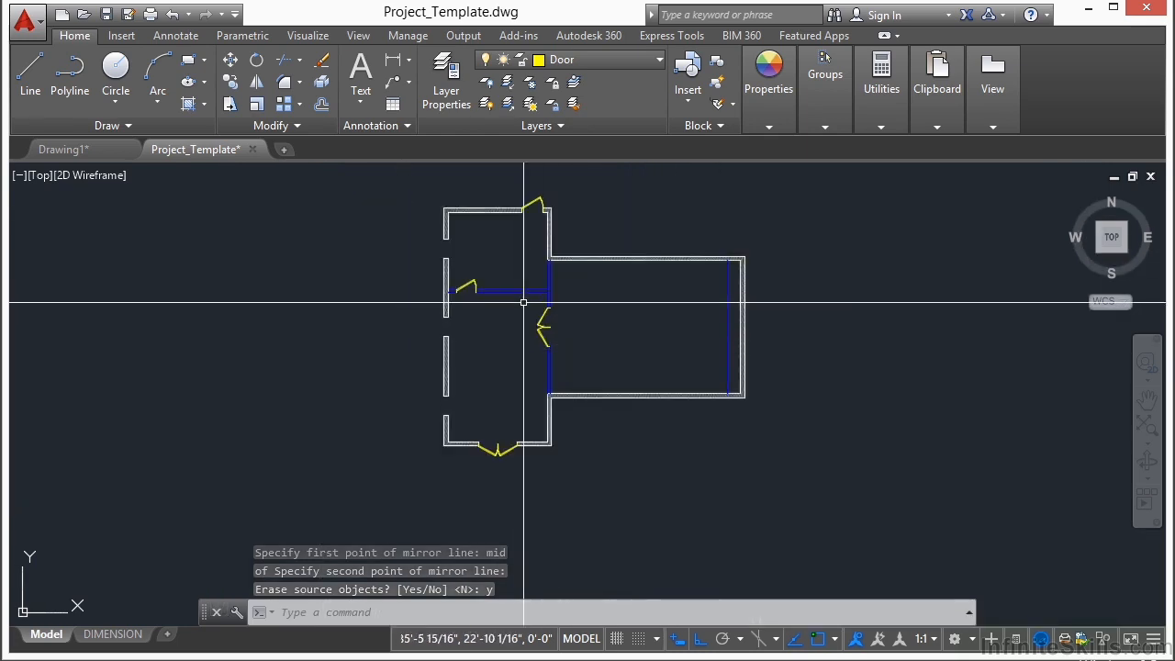
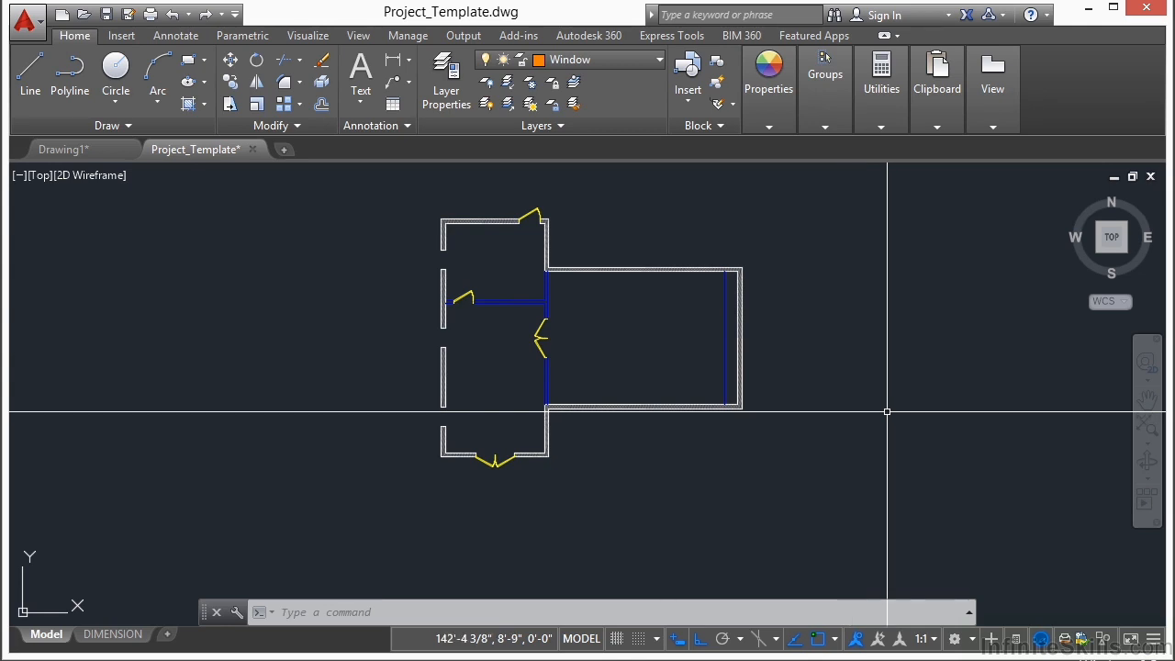
Step: Insert the Window - Imperial block on the Window layer at the wall end midpoint below the lowest opening in the left exterior wall
click(652, 61)
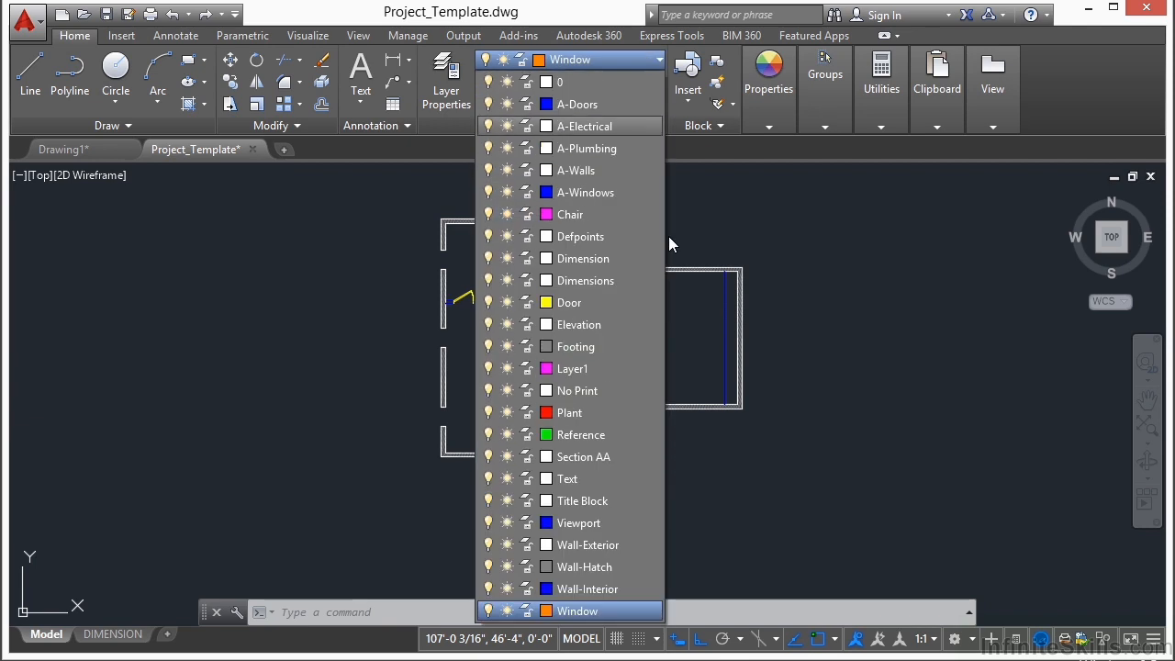
click(583, 612)
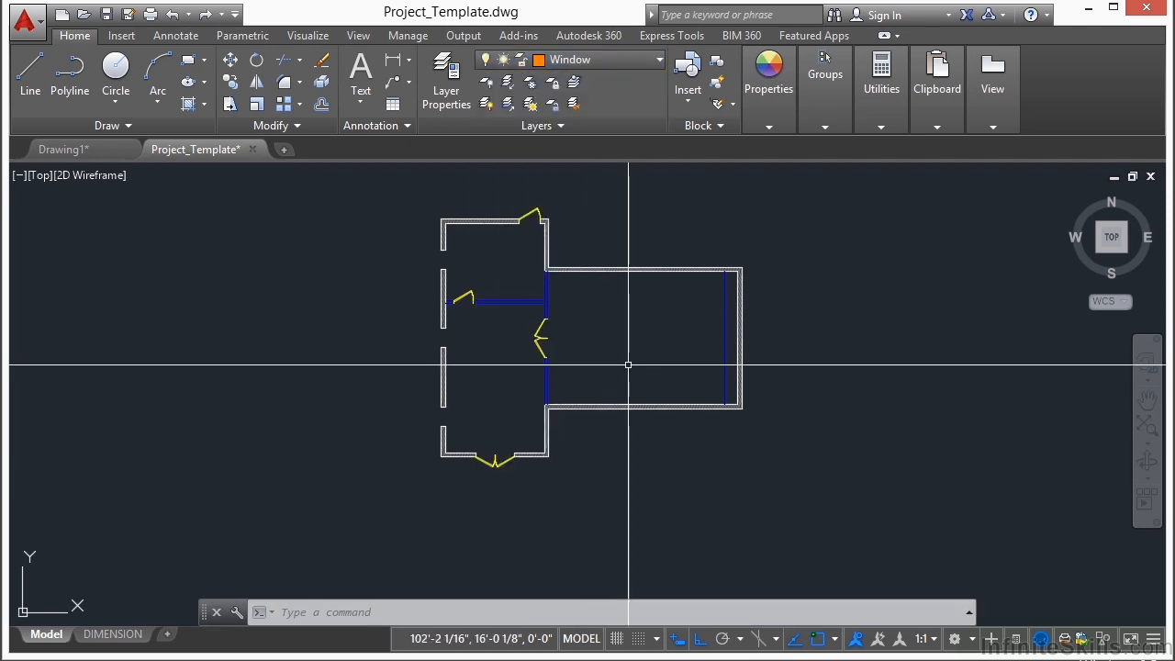
text(INSERT)
key(Return)
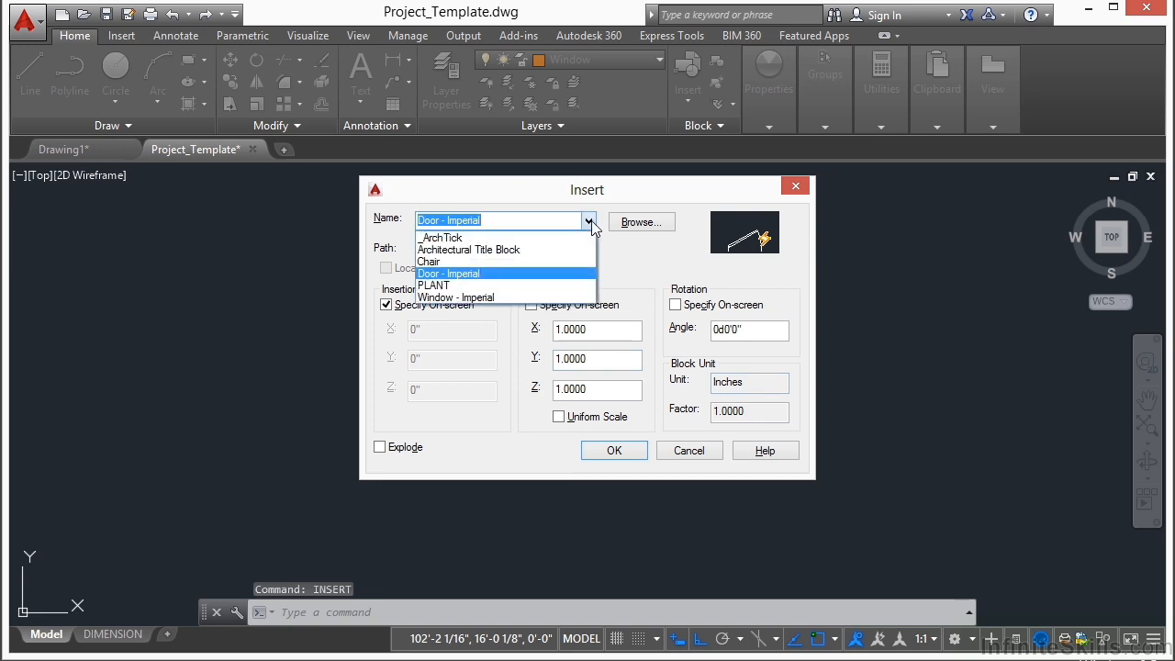
click(489, 299)
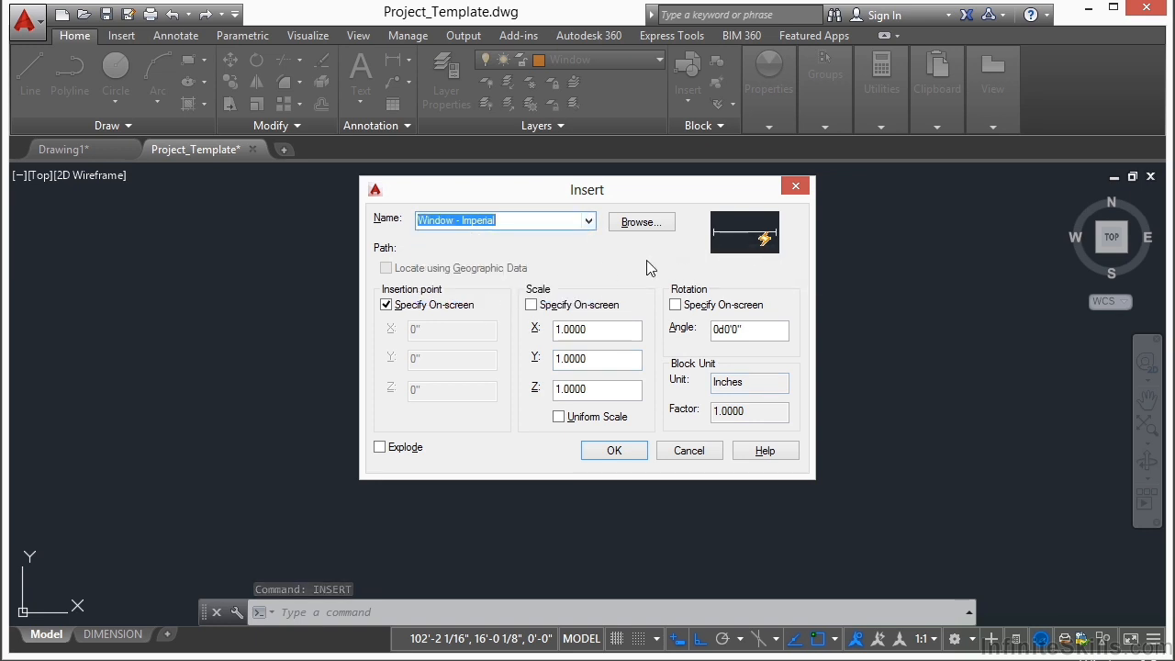
click(614, 450)
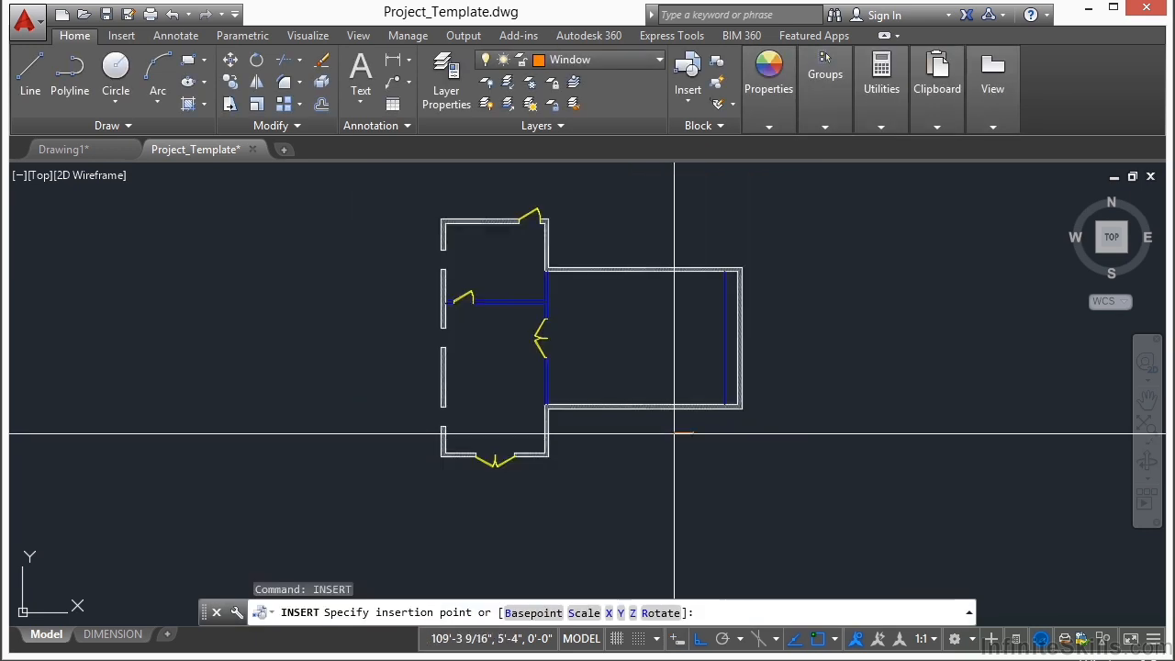
scroll(442, 439, up, 5)
scroll(442, 439, up, 5)
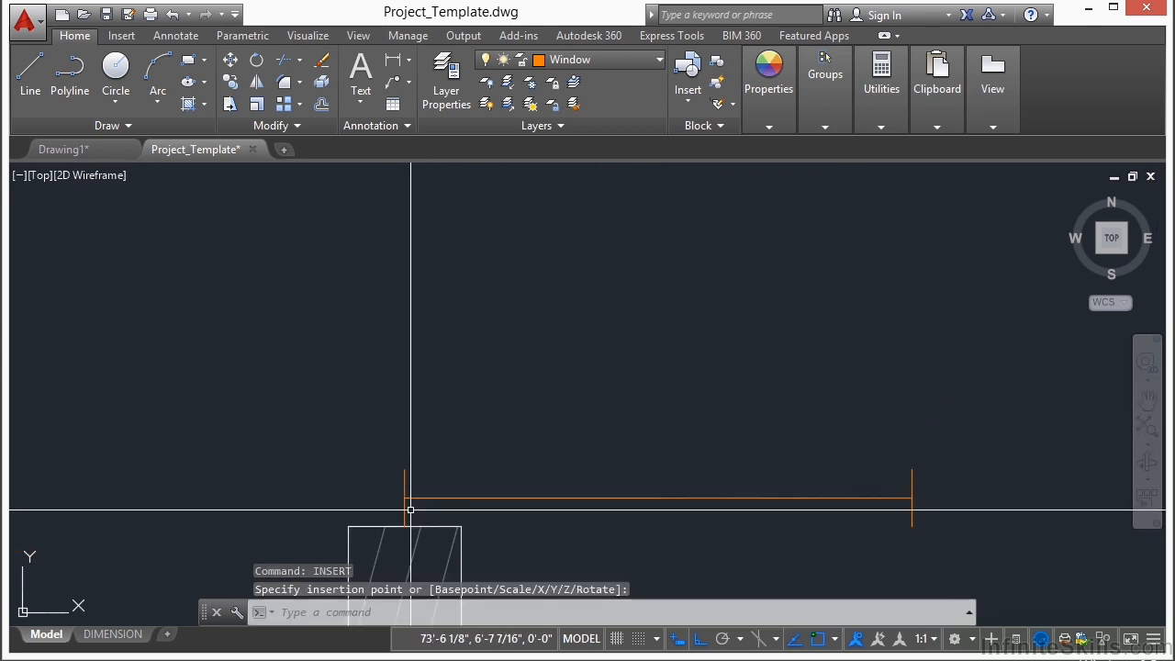
Step: Rotate the window 90 degrees counterclockwise about the lower end of its left end line so it spans the wall opening
text(ro)
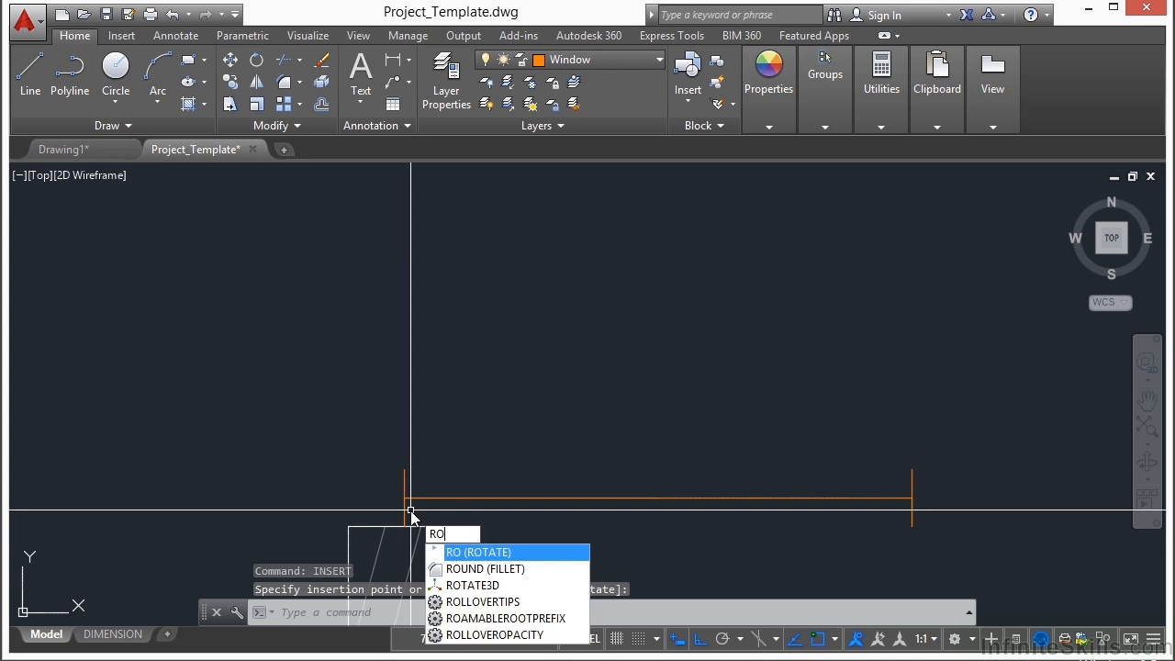
key(Return)
click(431, 485)
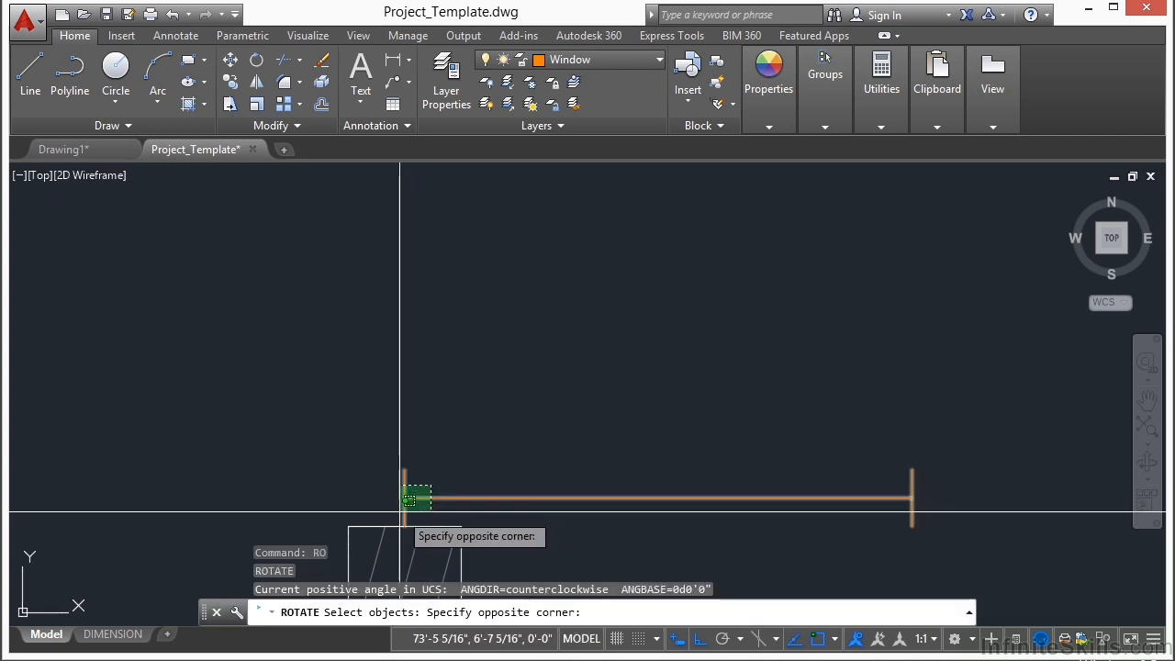
click(387, 481)
scroll(409, 537, up, 6)
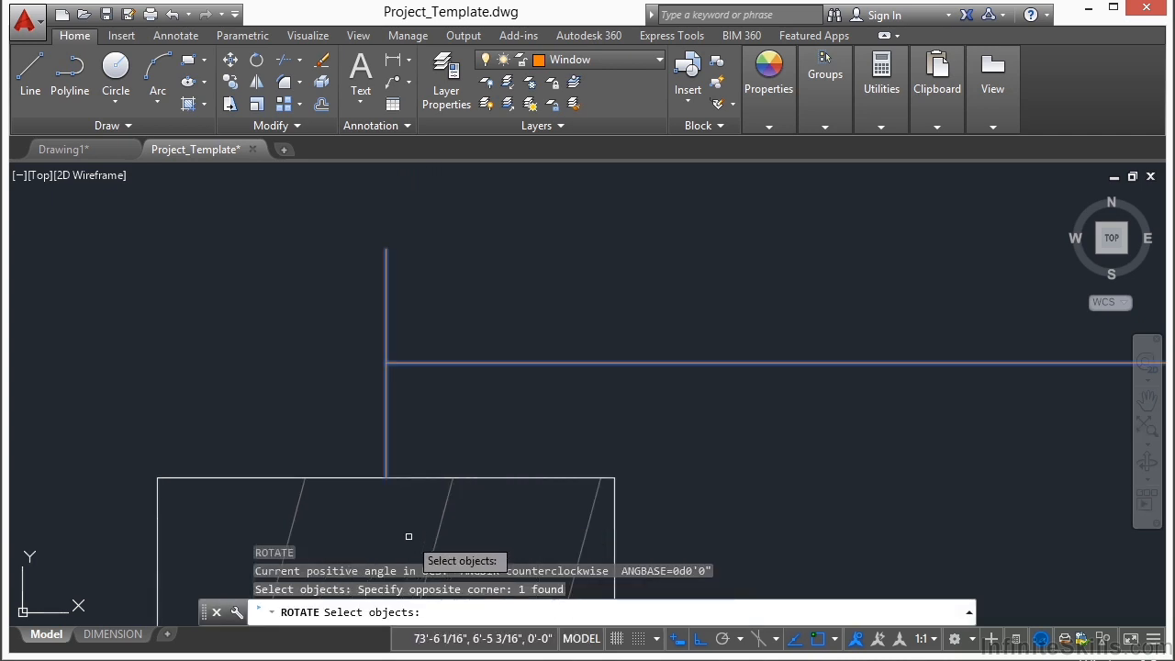
key(Return)
click(389, 478)
scroll(564, 464, down, 6)
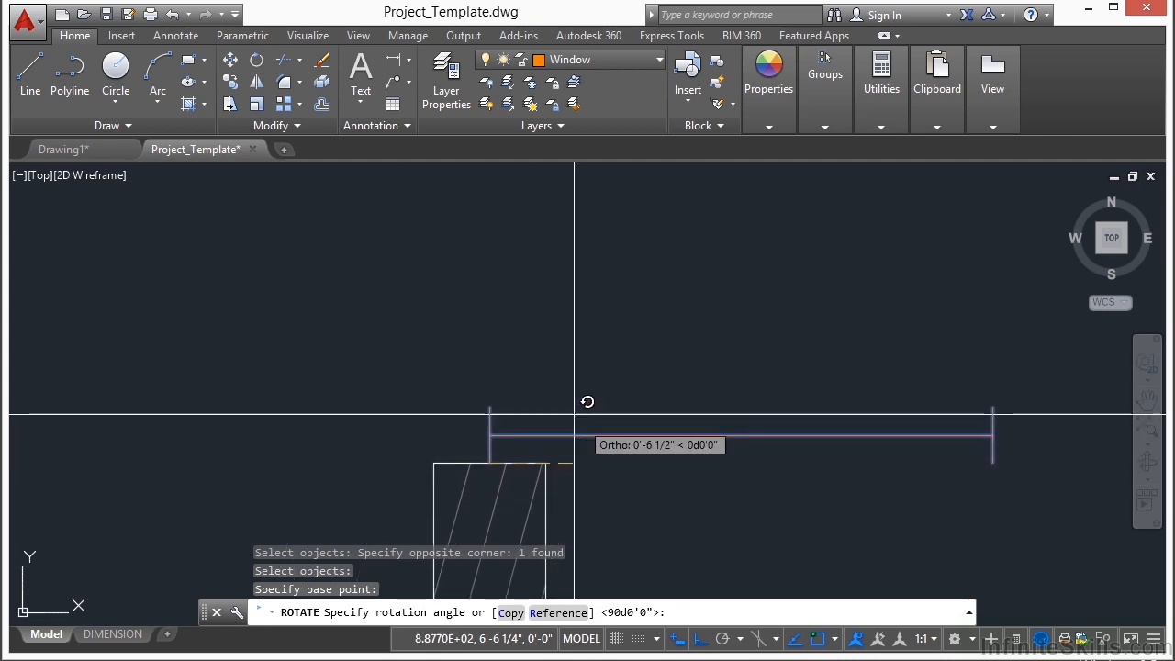
key(Return)
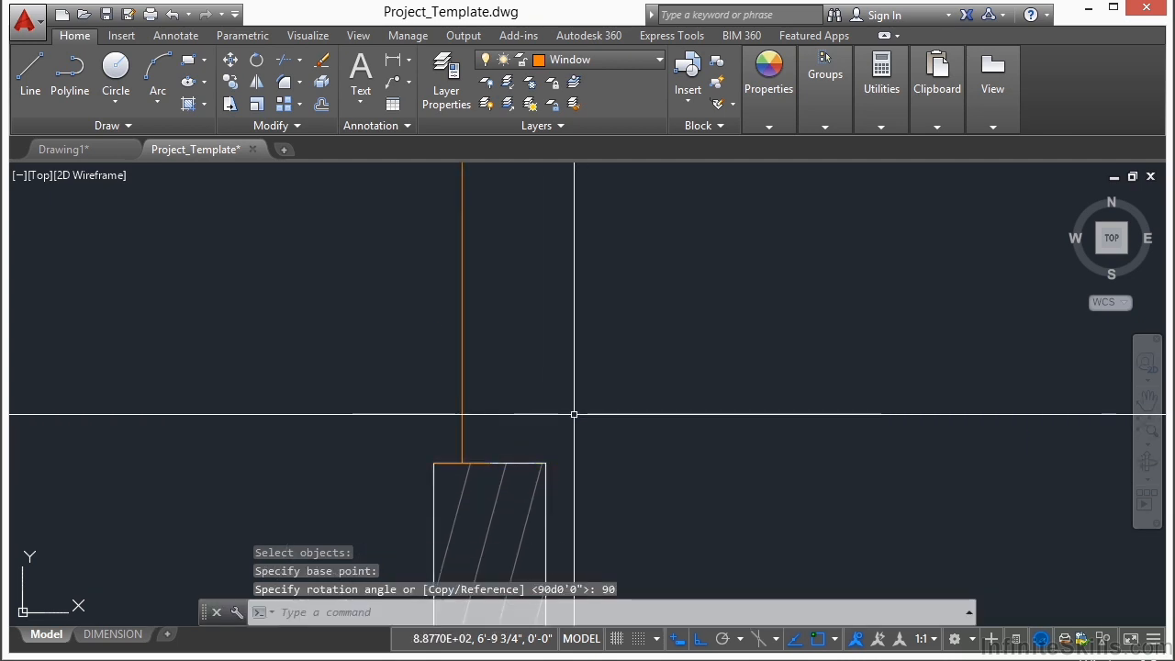
Step: Move the window by the midpoint of its lower end to the midpoint of the wall end, centring it in the wall thickness
scroll(591, 376, down, 4)
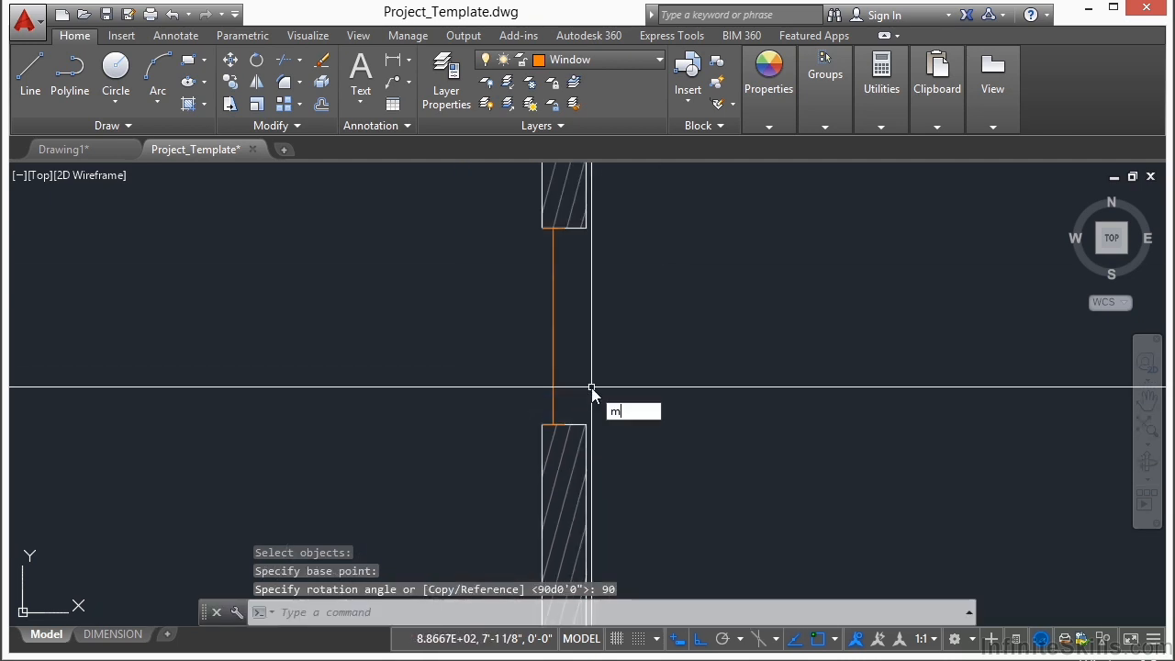
text(m)
key(Return)
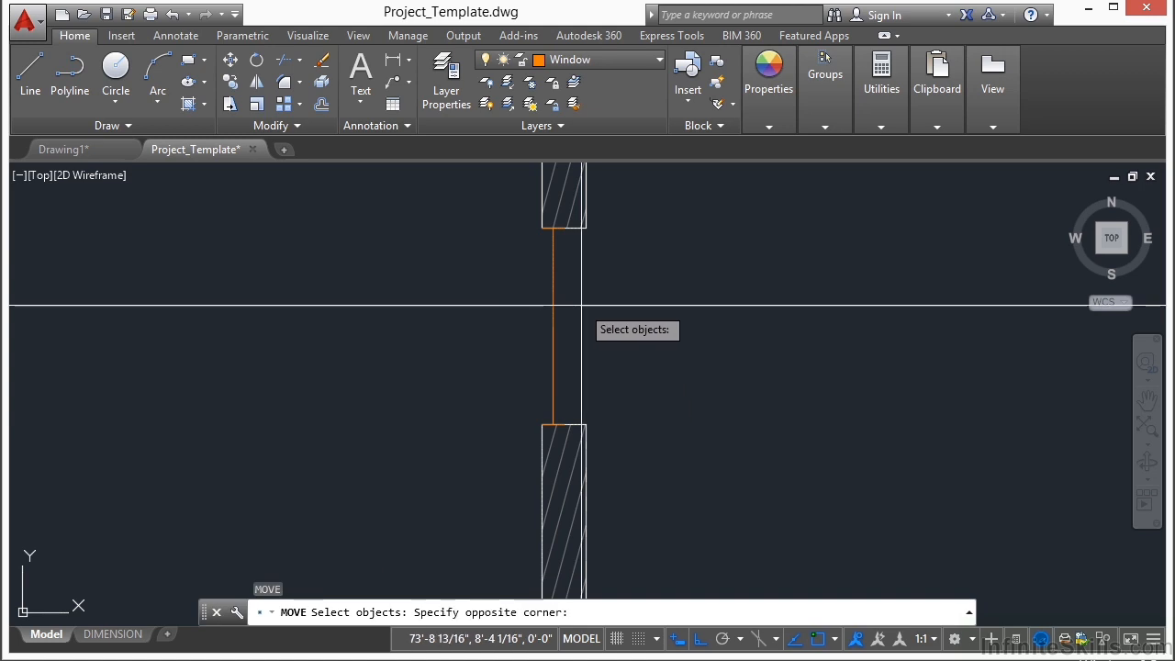
click(465, 366)
scroll(546, 412, up, 8)
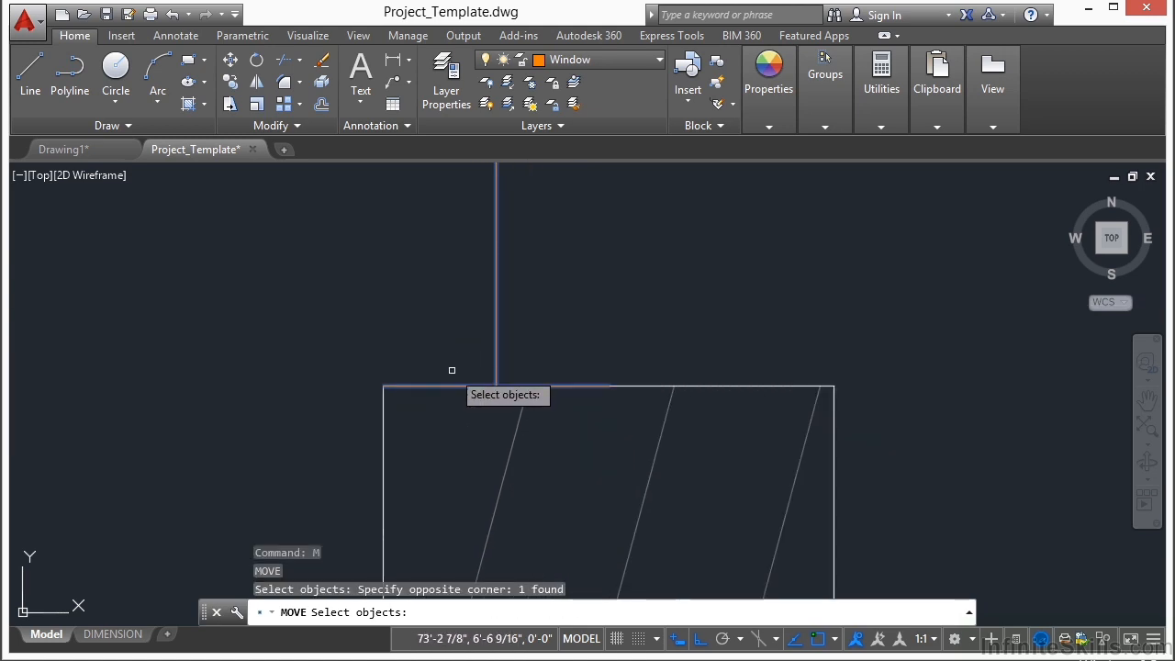
key(Return)
click(495, 386)
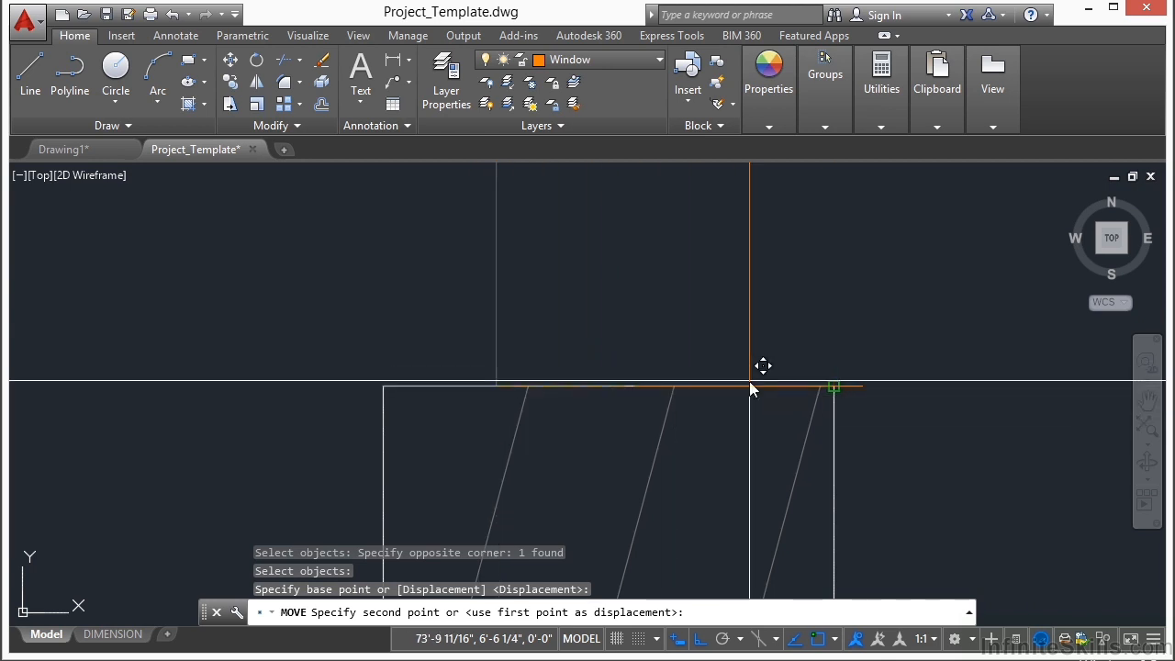
text(mid)
key(Return)
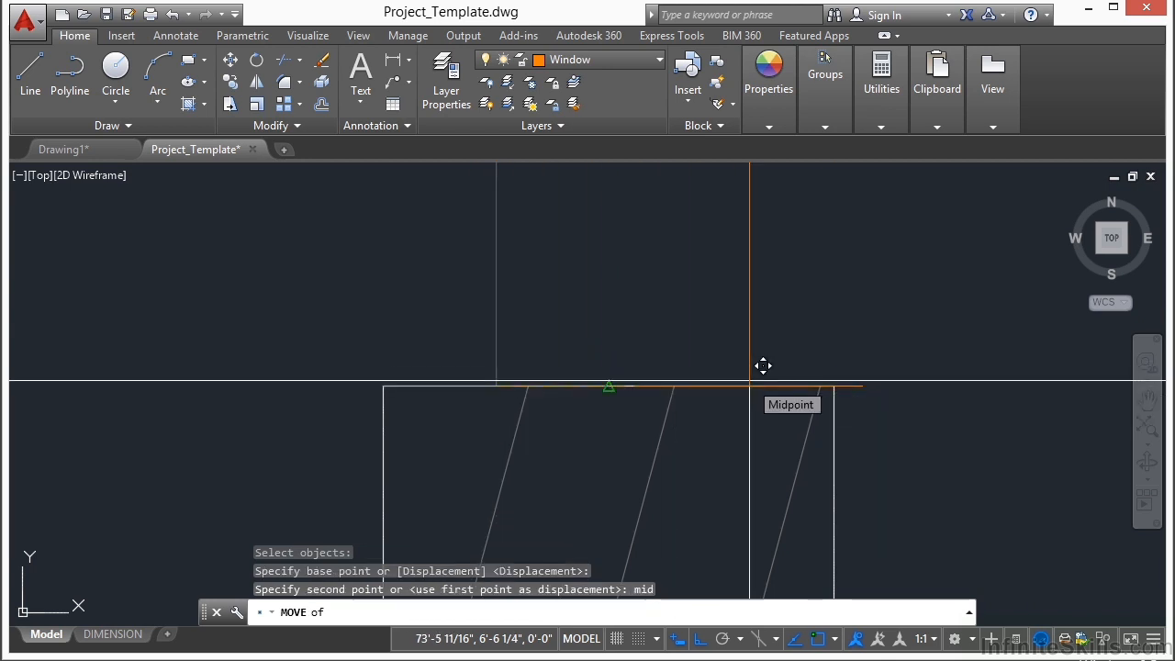
click(766, 384)
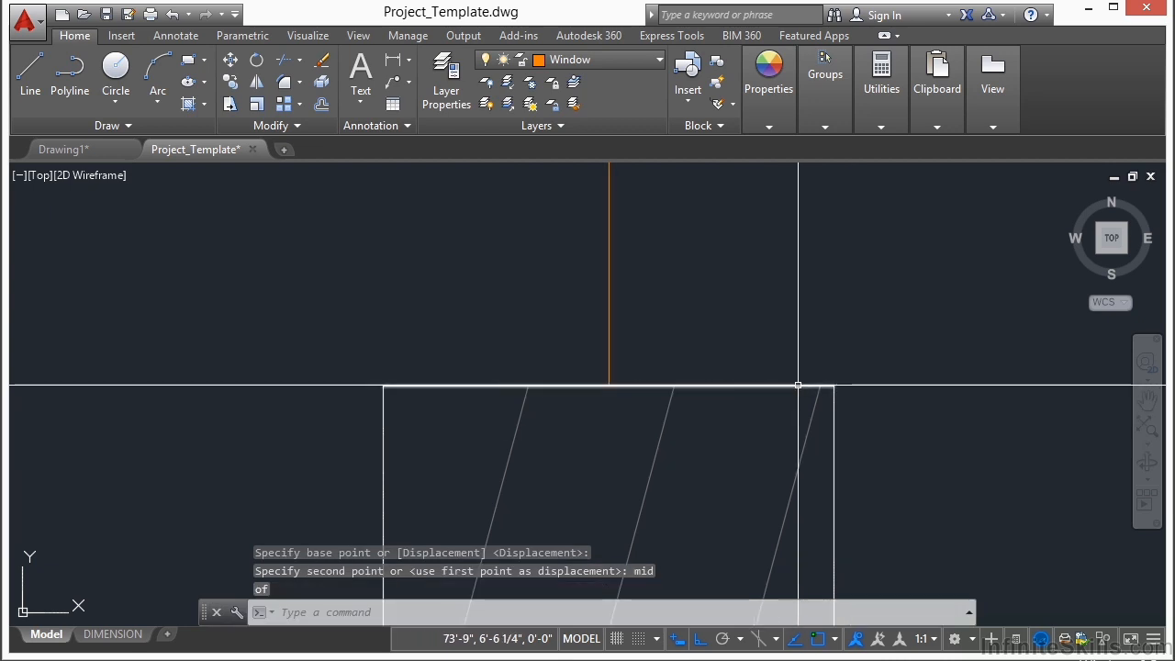
Step: Copy the window by its lower end midpoint to the wall end midpoint below the middle opening of the left exterior wall
scroll(606, 466, down, 5)
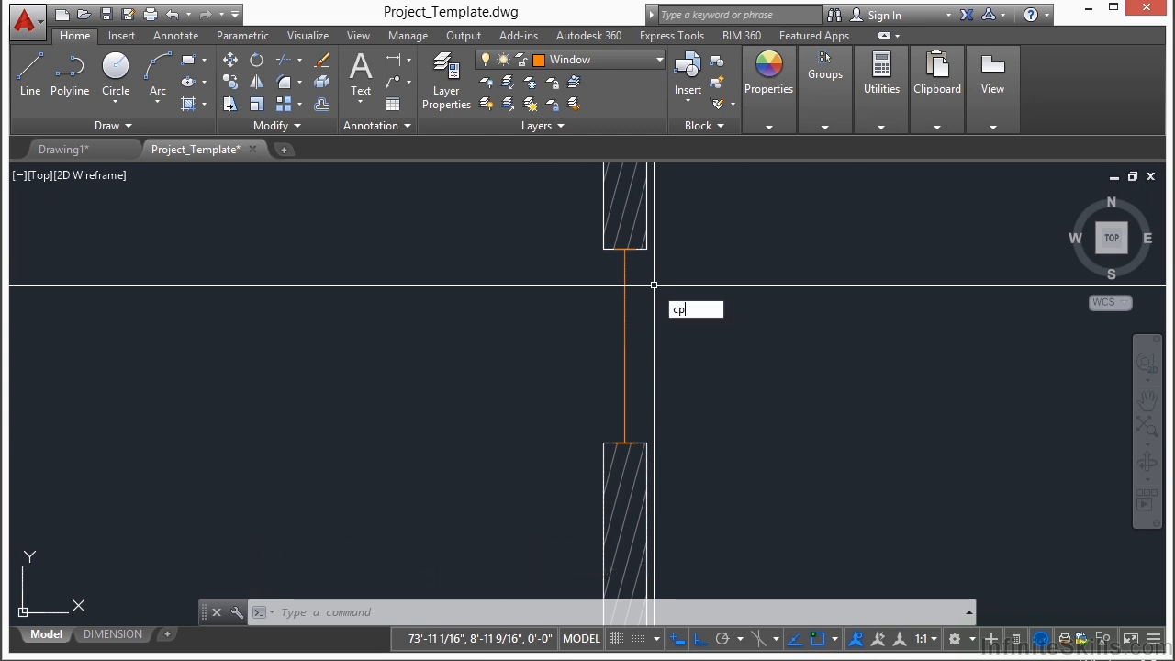
text(p)
key(Return)
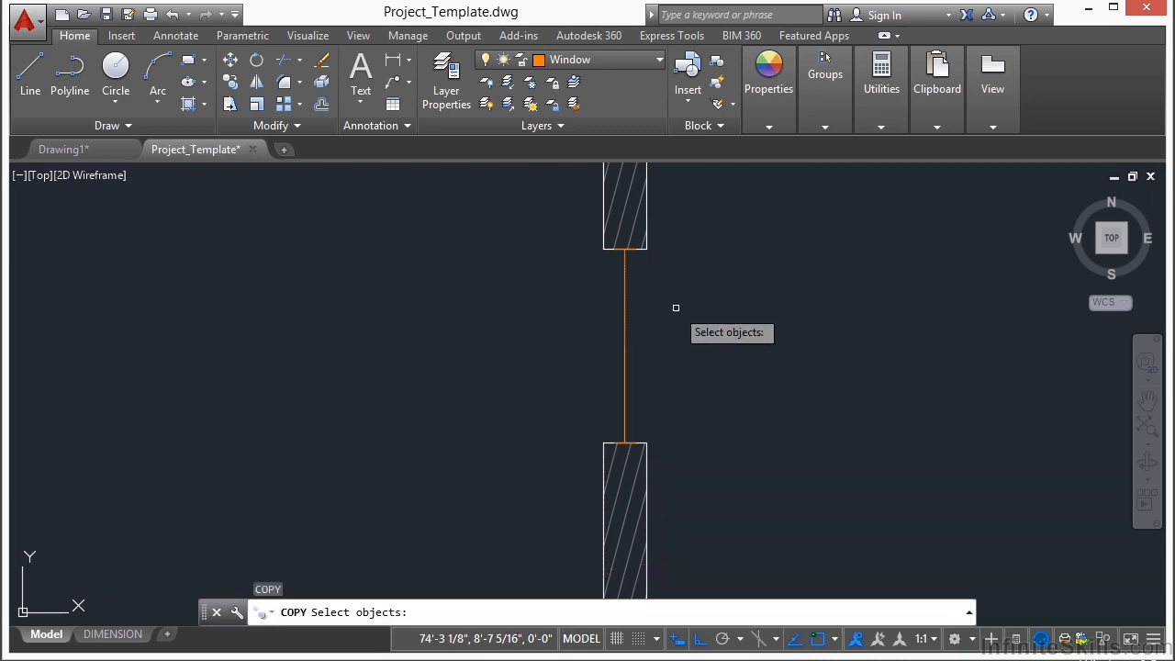
click(676, 308)
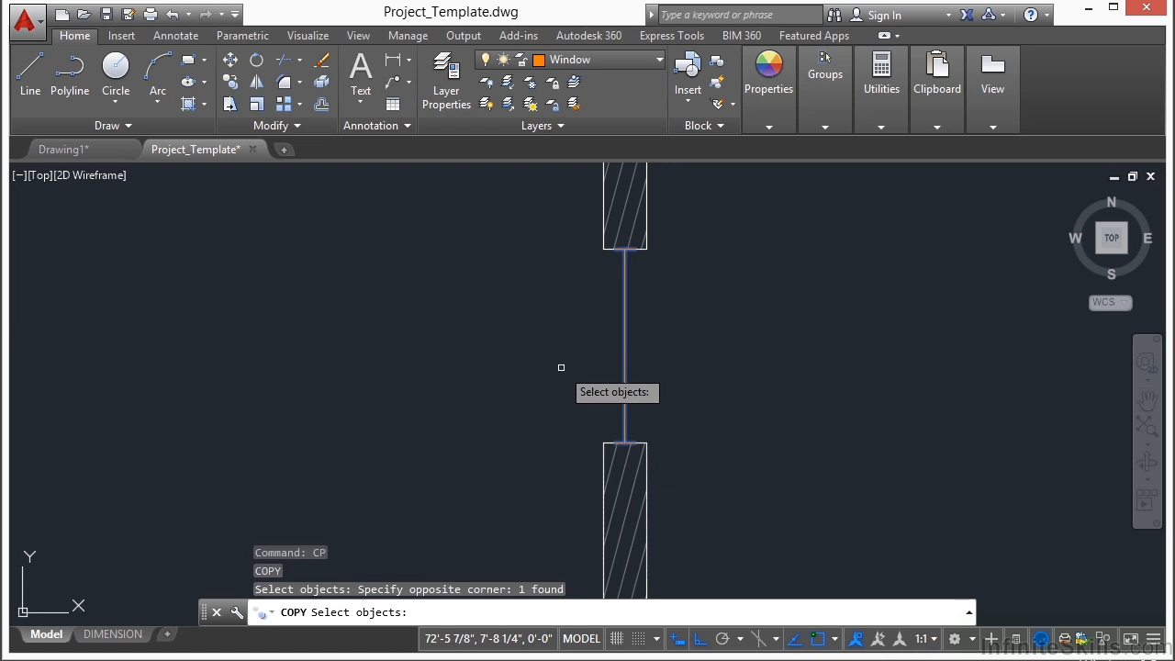
key(Return)
scroll(620, 431, up, 3)
click(652, 452)
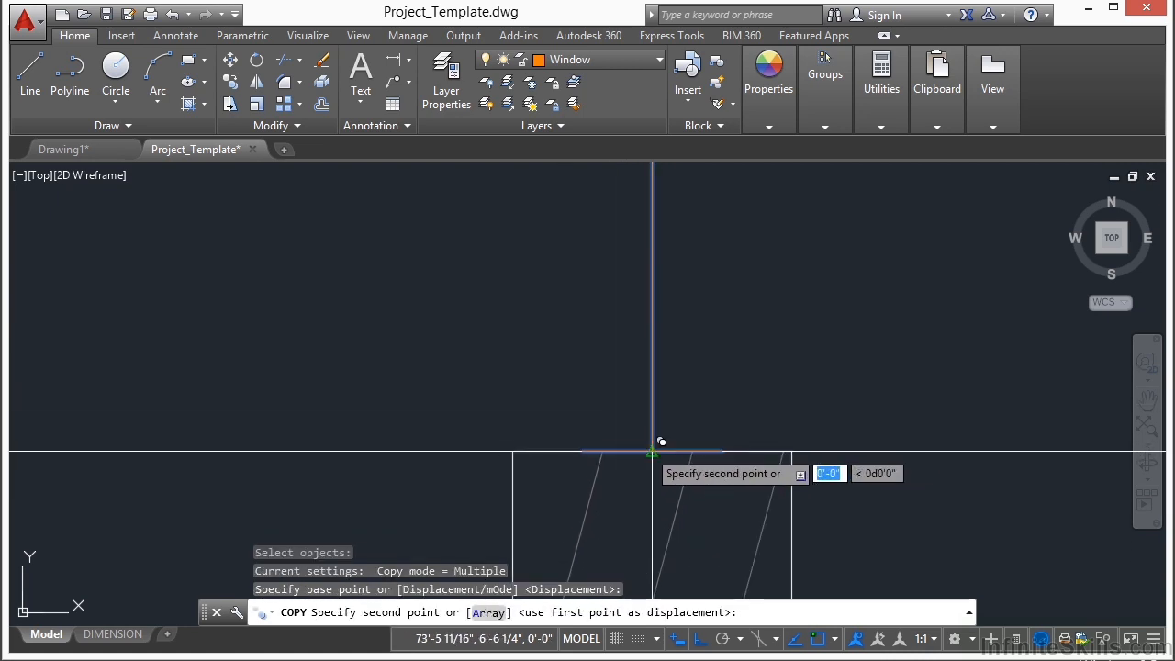
scroll(661, 441, down, 5)
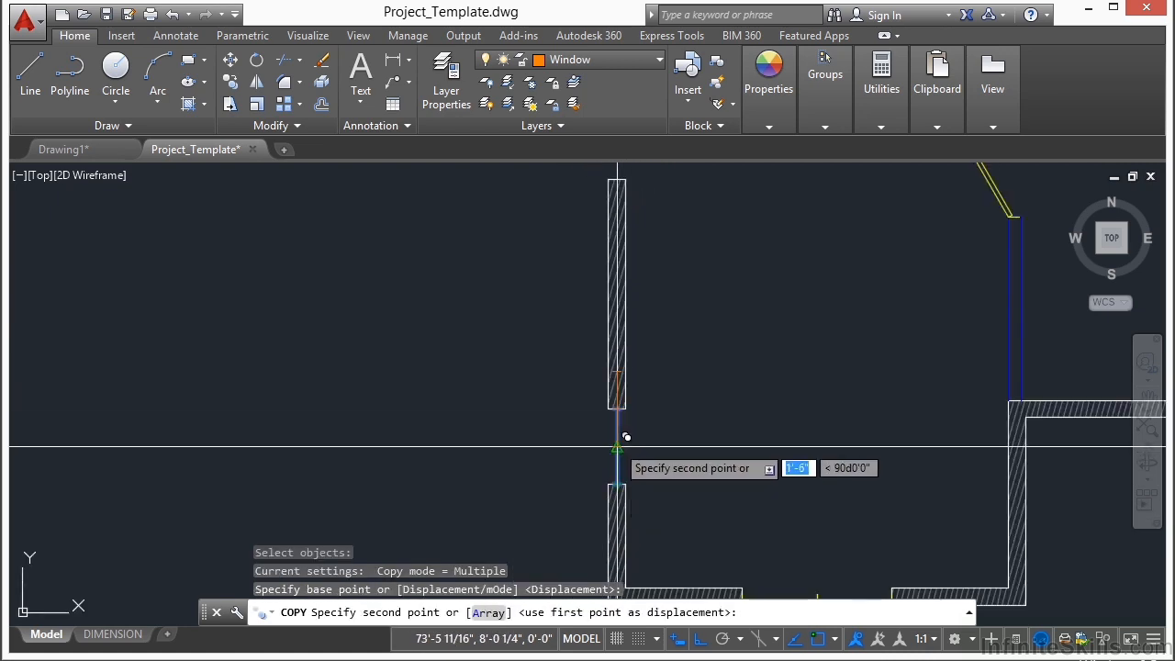
scroll(619, 346, up, 5)
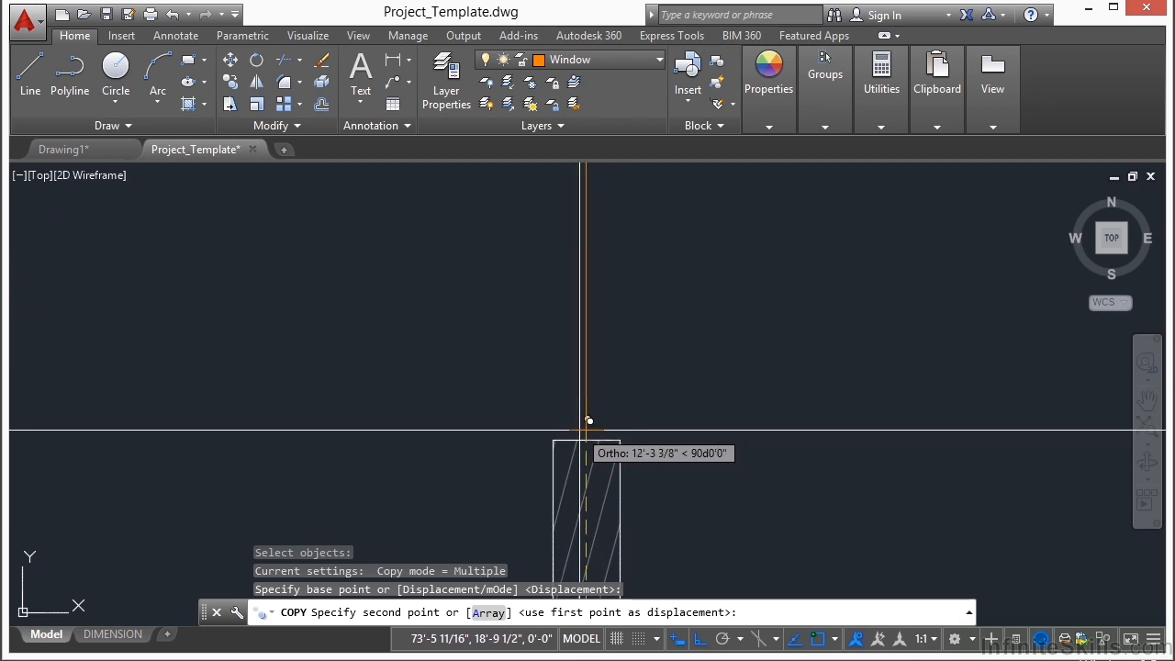
click(595, 430)
Step: Place another window copy at the wall end midpoint below the uppermost opening of the left exterior wall and finish copying
scroll(762, 487, down, 6)
scroll(757, 268, up, 3)
scroll(736, 293, up, 3)
click(640, 394)
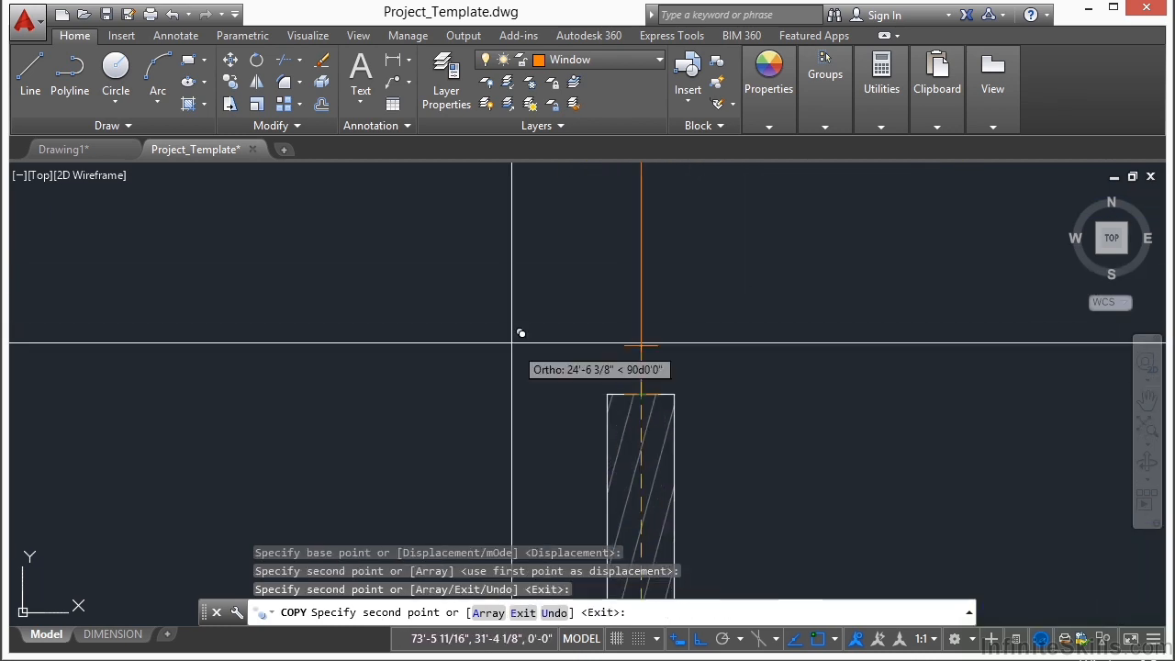
scroll(520, 309, down, 5)
key(Return)
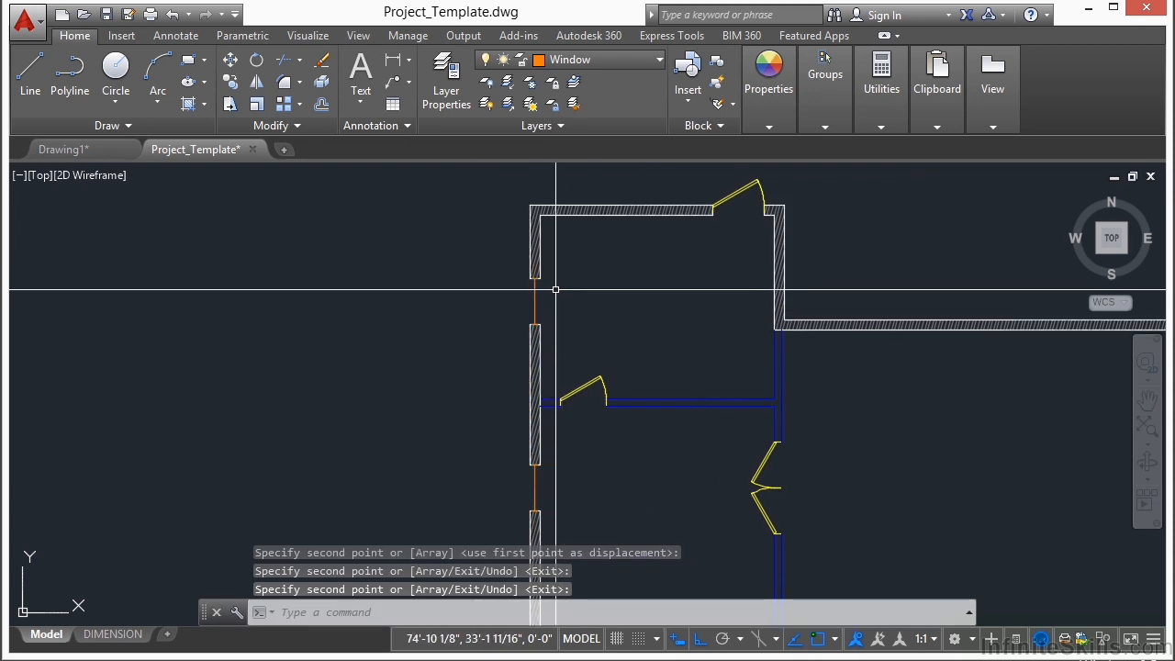
Step: Make Chair the current layer
scroll(546, 275, up, 3)
scroll(615, 351, down, 2)
middle_drag(634, 413, 616, 143)
scroll(599, 325, down, 2)
mouse_move(648, 442)
middle_down()
mouse_move(567, 256)
mouse_move(499, 380)
middle_up()
scroll(536, 421, down, 2)
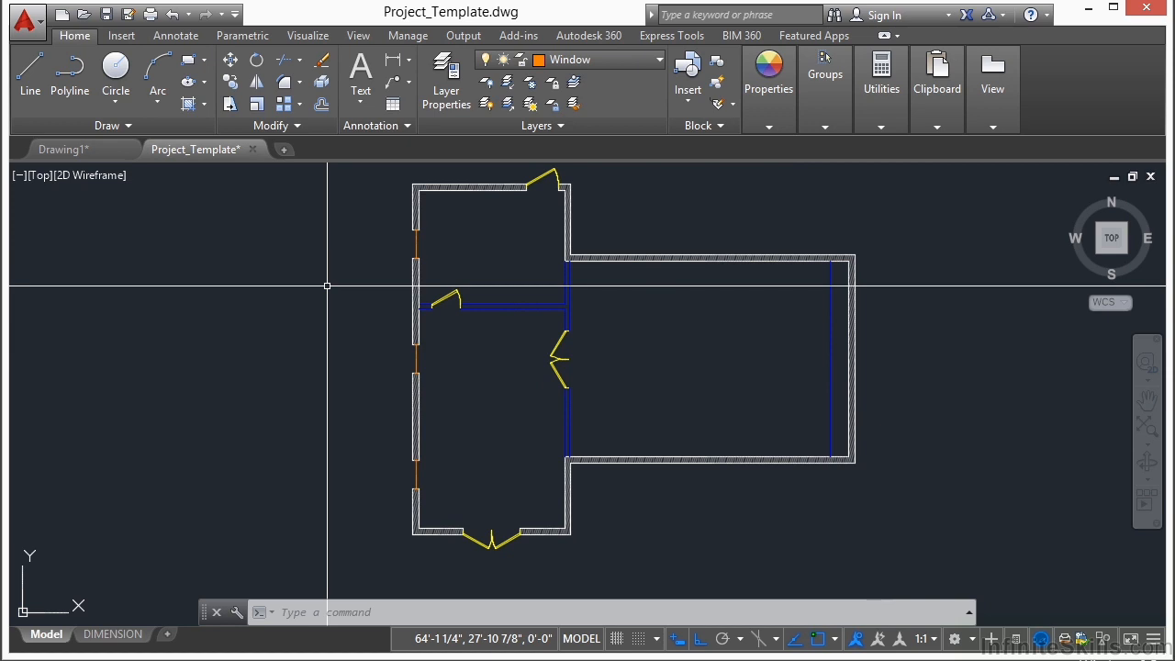
click(654, 64)
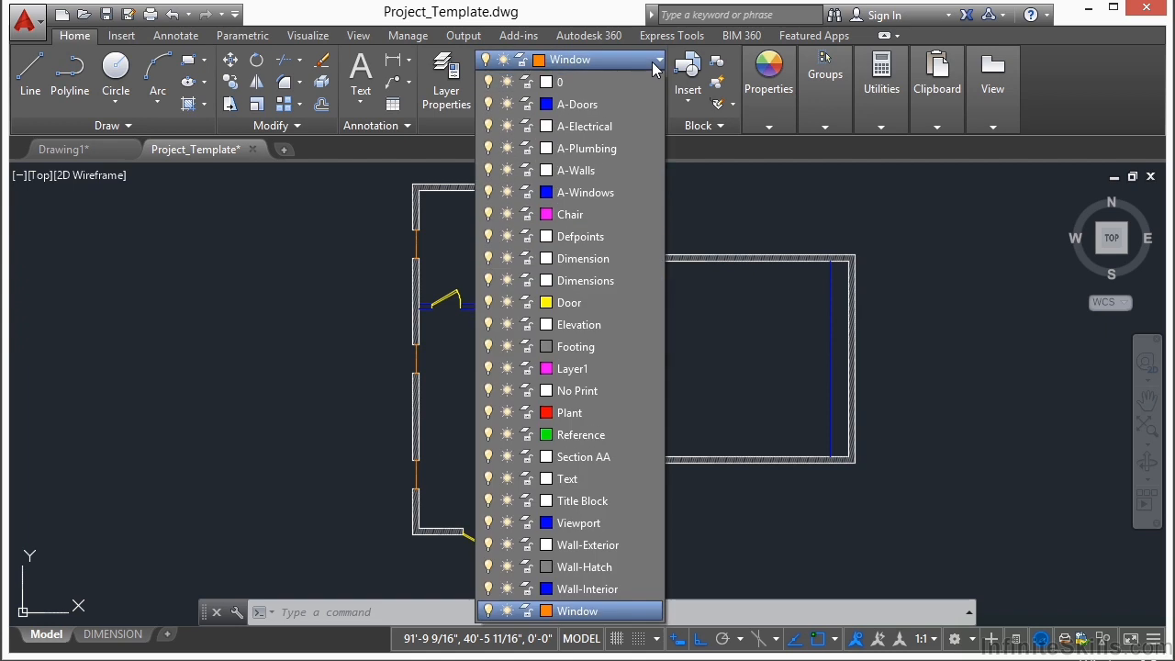
click(585, 216)
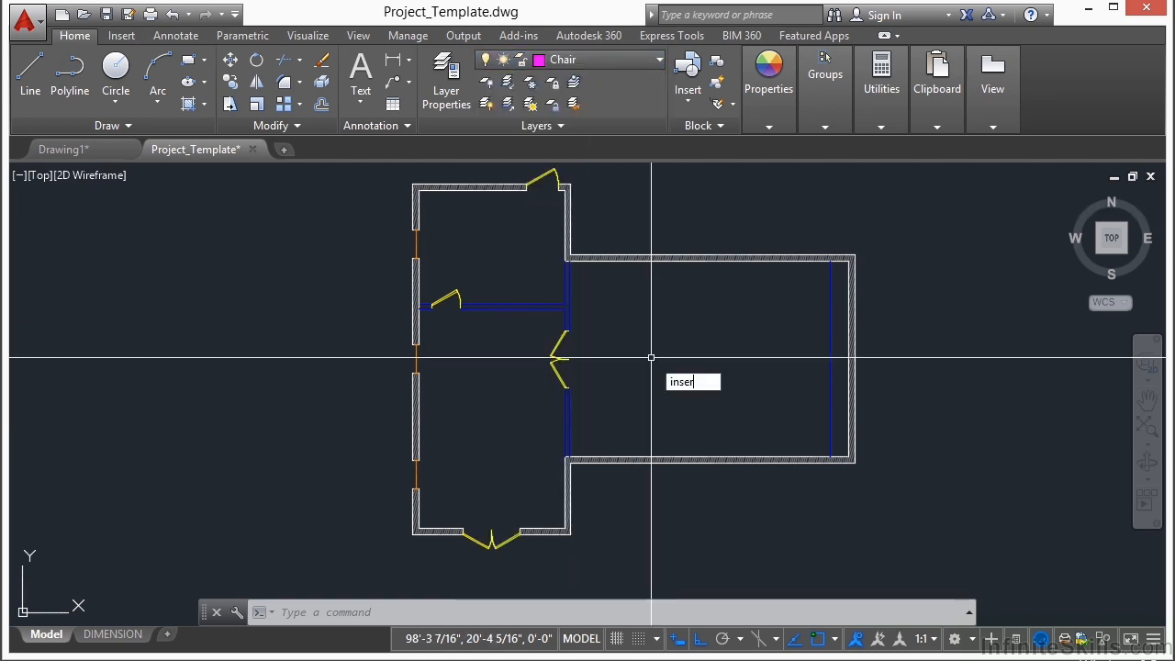
Step: Insert the Chair block at scale 1 in the large right room, near its lower left corner
key(Return)
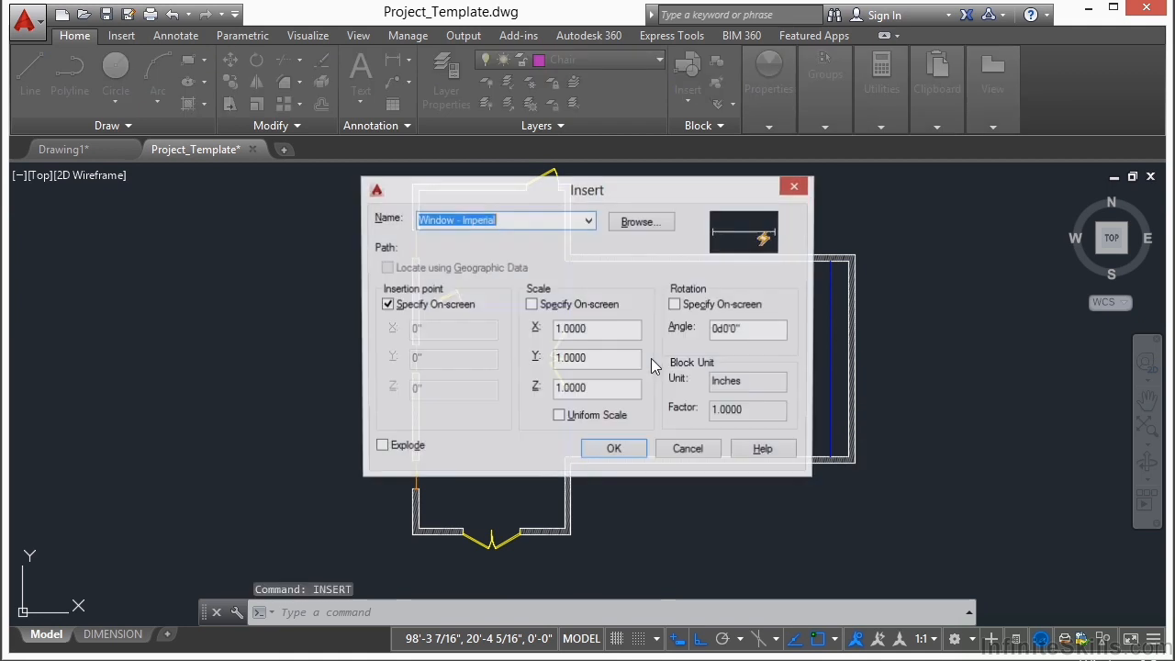
click(590, 224)
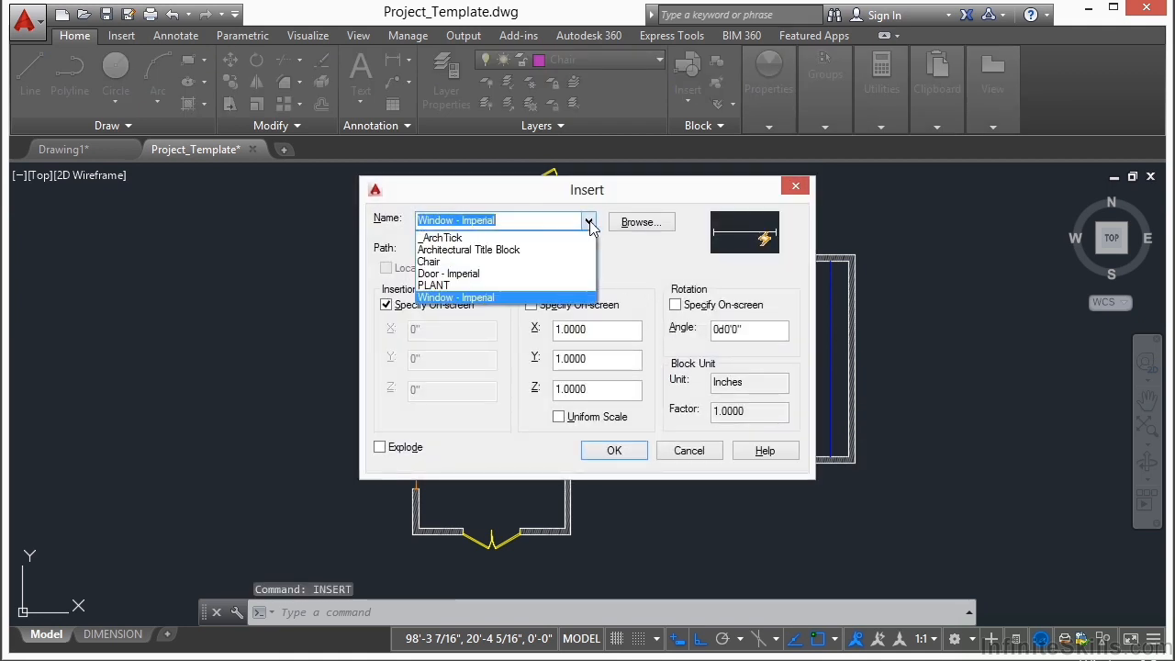
click(428, 262)
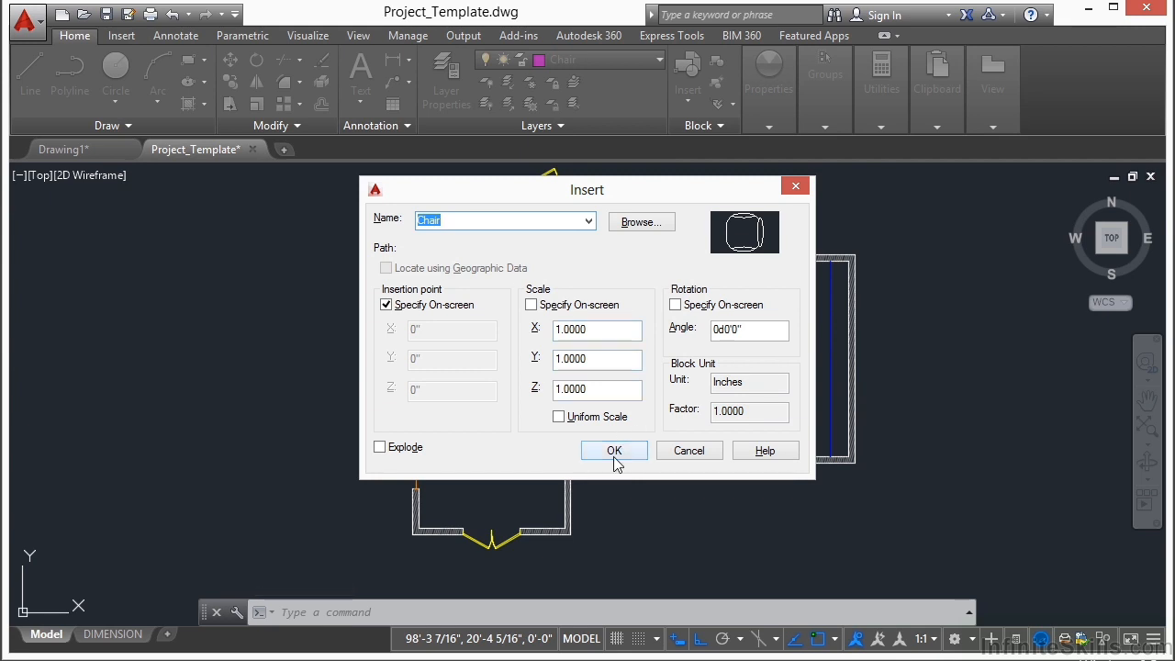
click(614, 451)
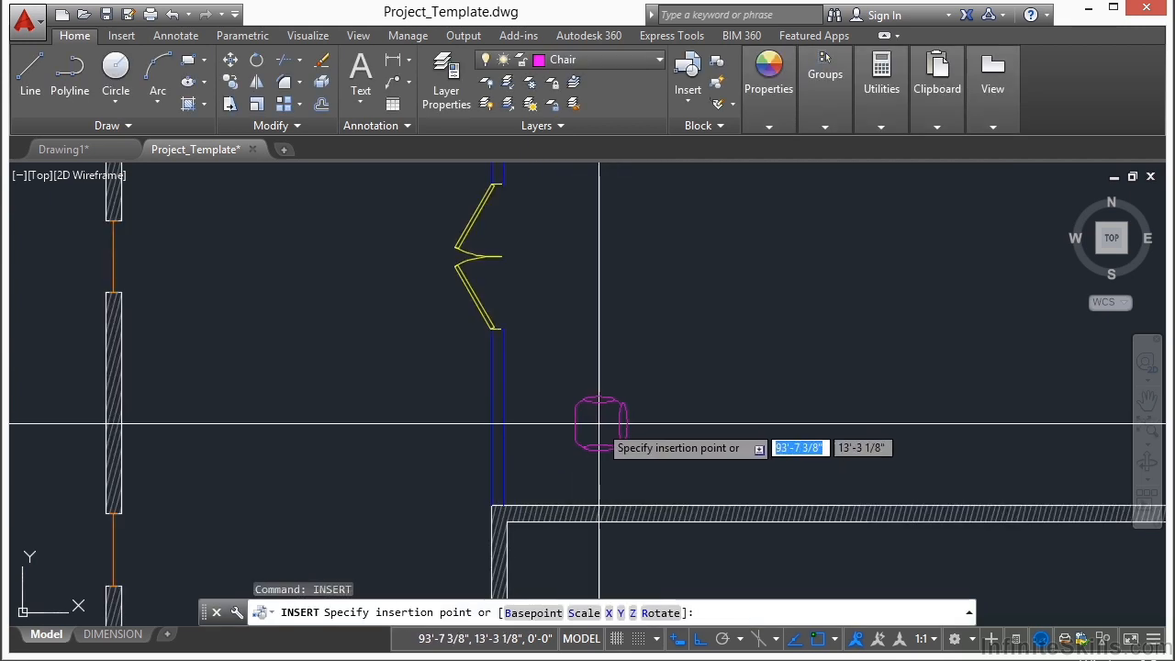
middle_drag(671, 428, 504, 367)
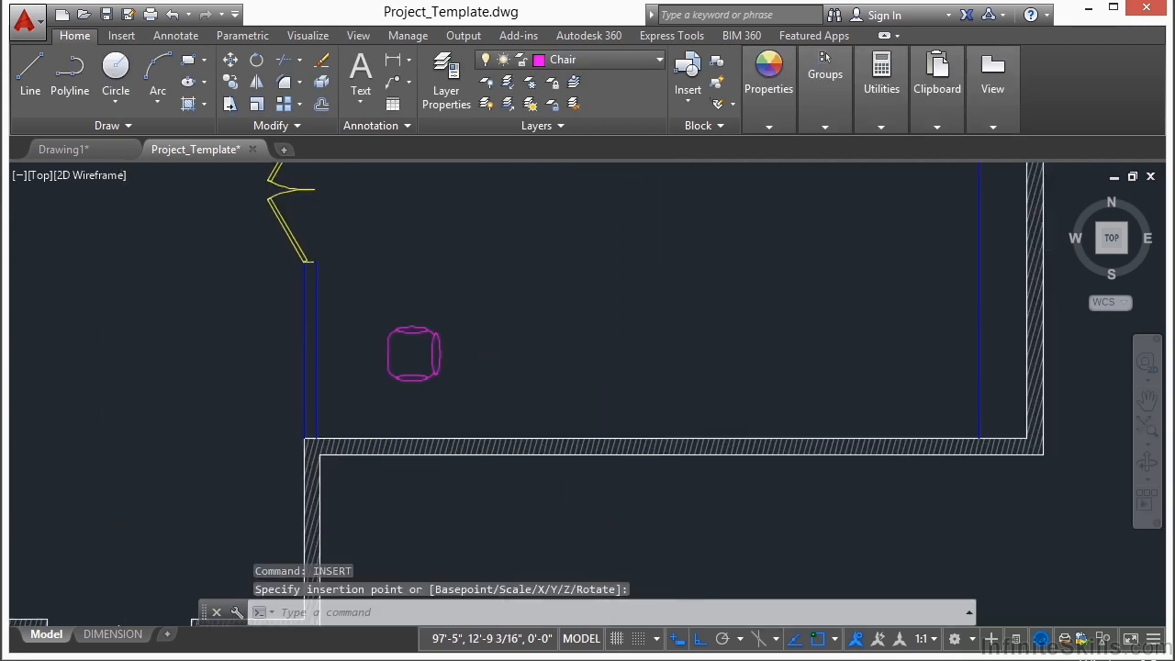
click(423, 354)
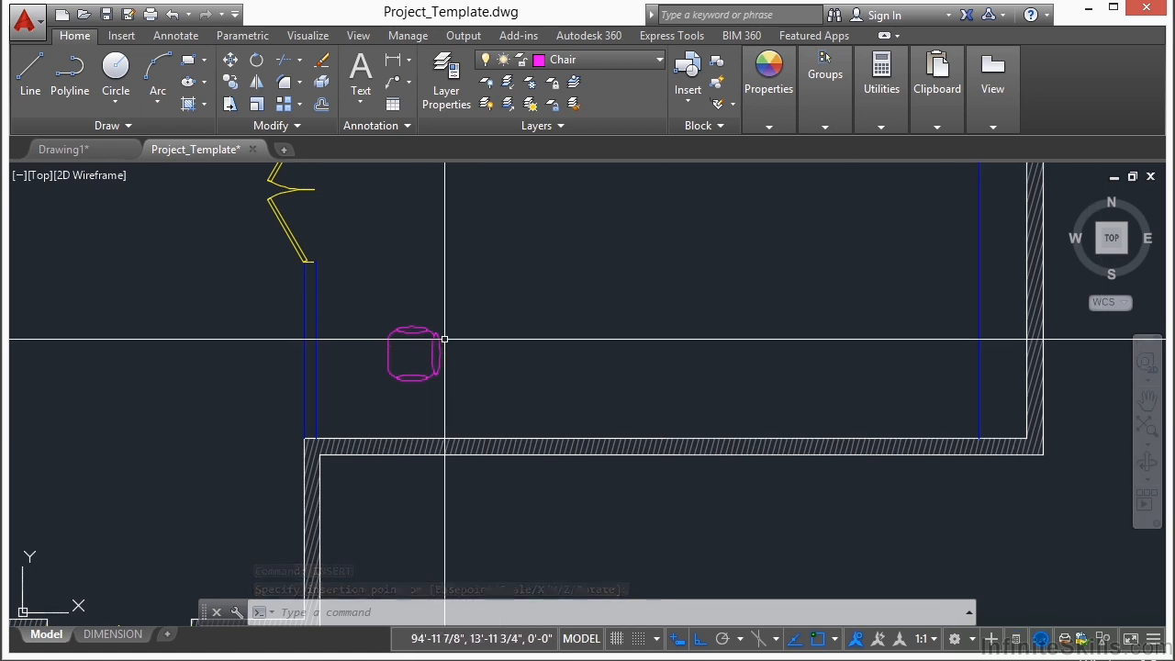
Step: Rotate the chair 180 degrees about its insertion point
text(RO)
key(Return)
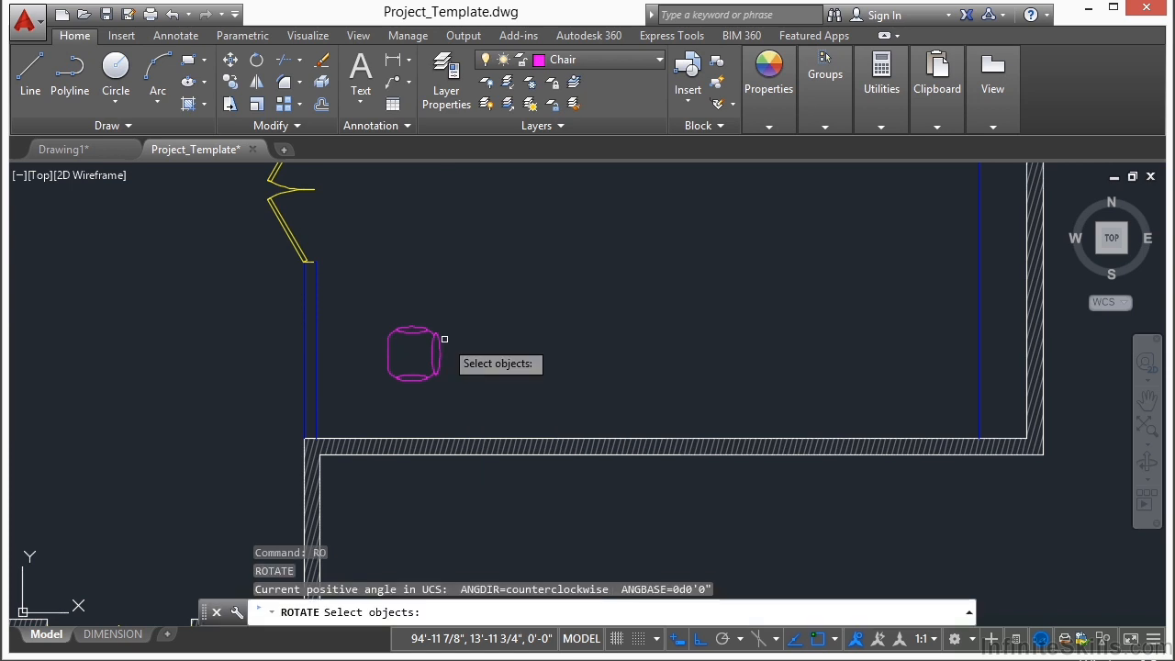
click(436, 338)
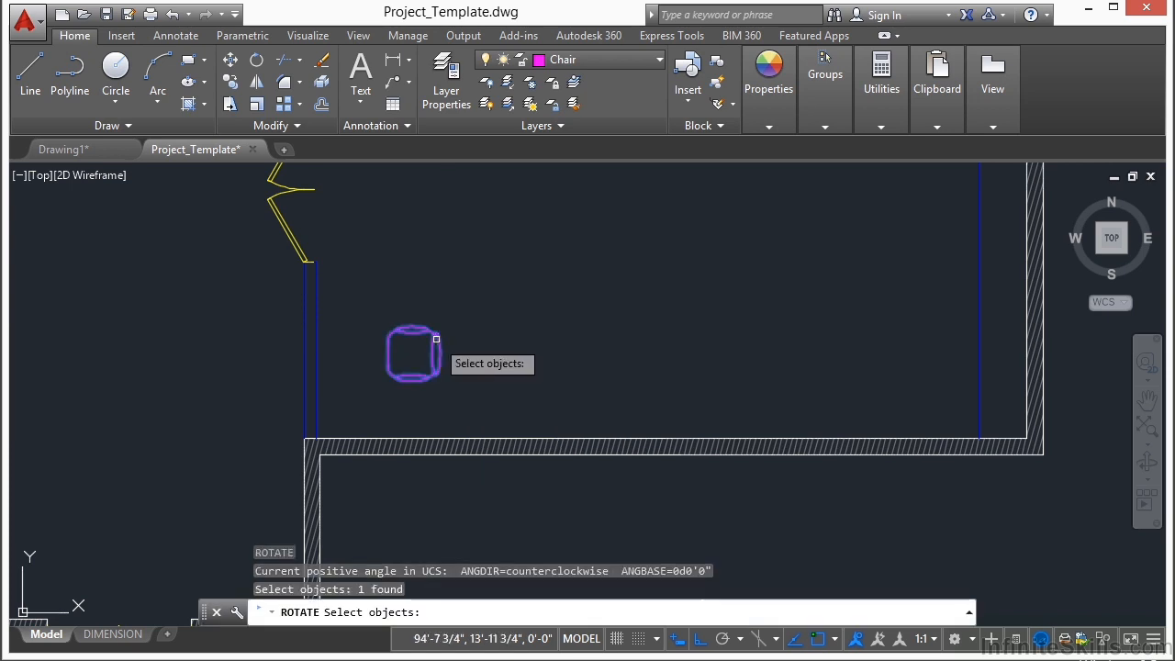
key(Return)
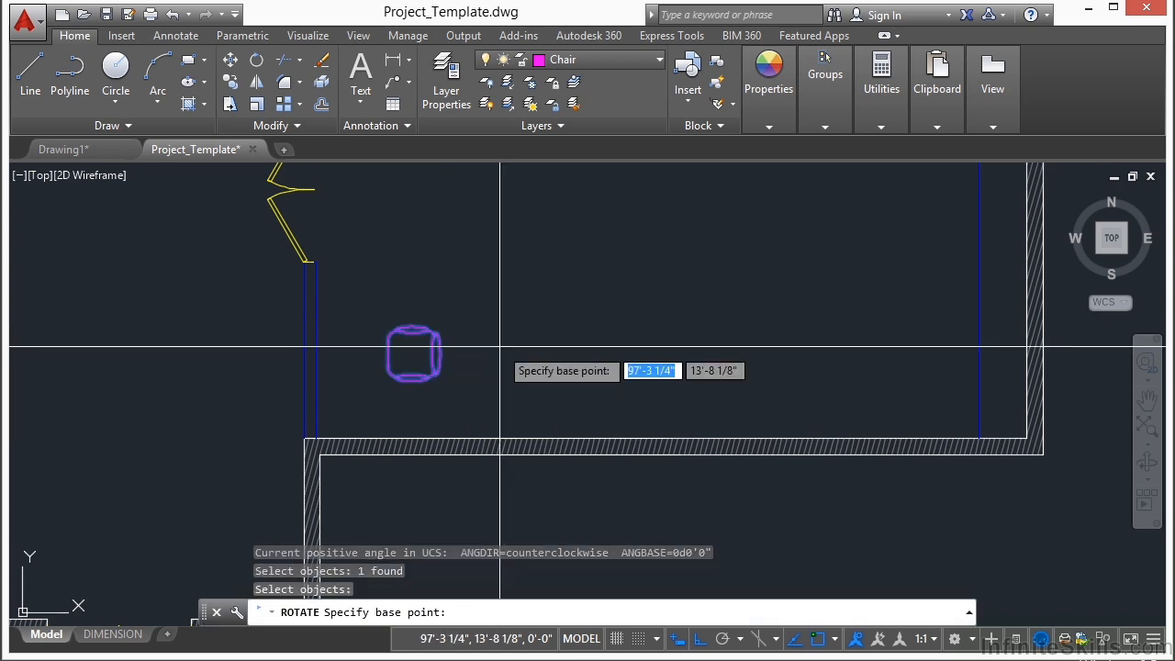
text(ins)
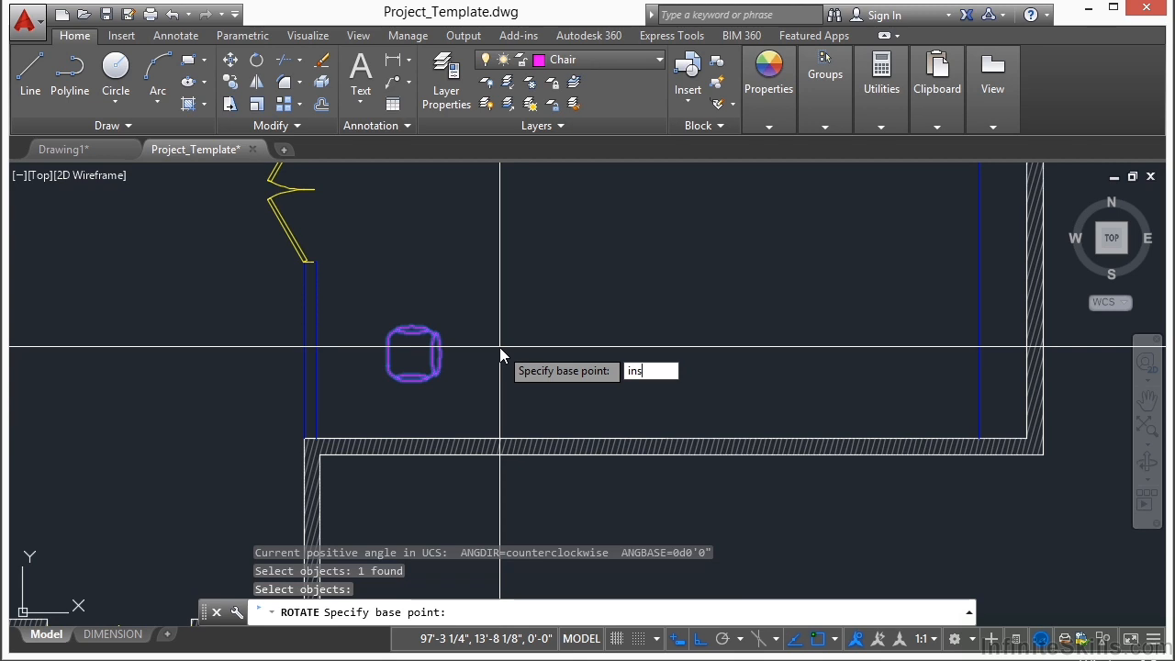
key(Return)
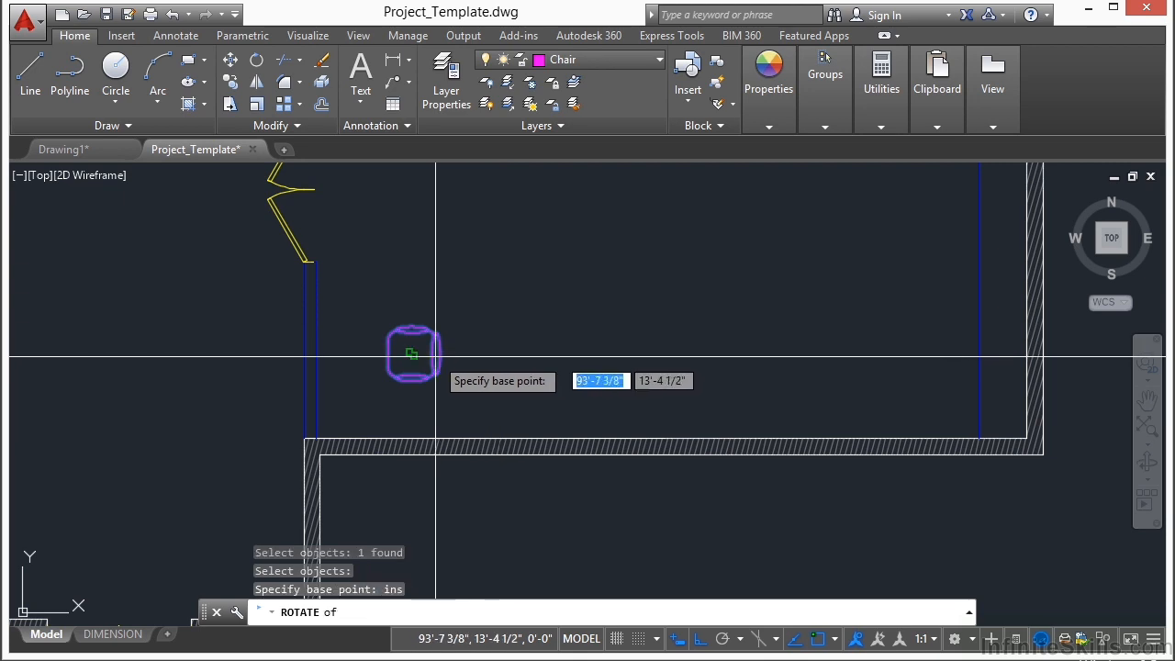
click(412, 353)
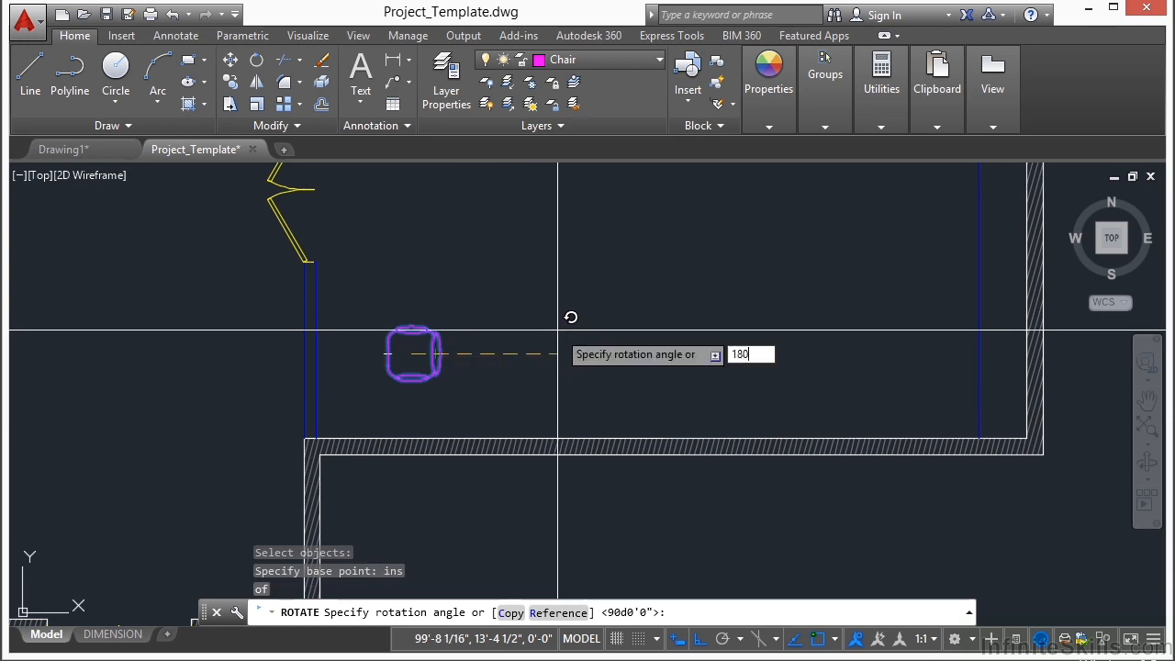
text(180)
key(Return)
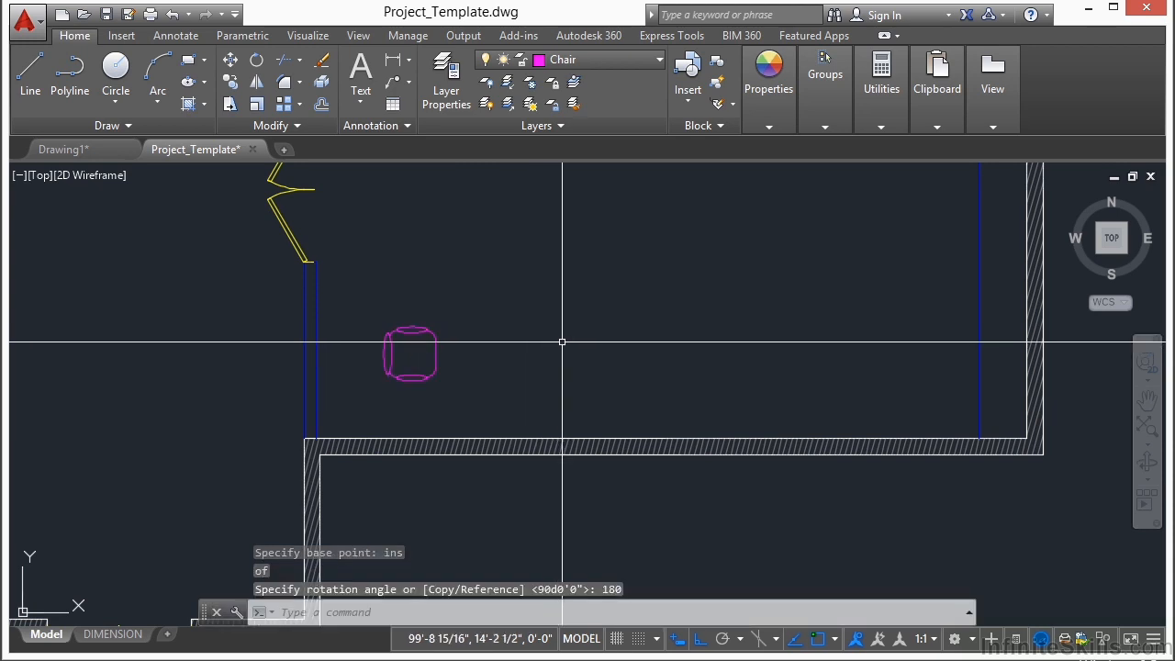
Step: Create a rectangular array of the chair with 5 rows and 6 columns across the large right room
scroll(507, 345, down, 3)
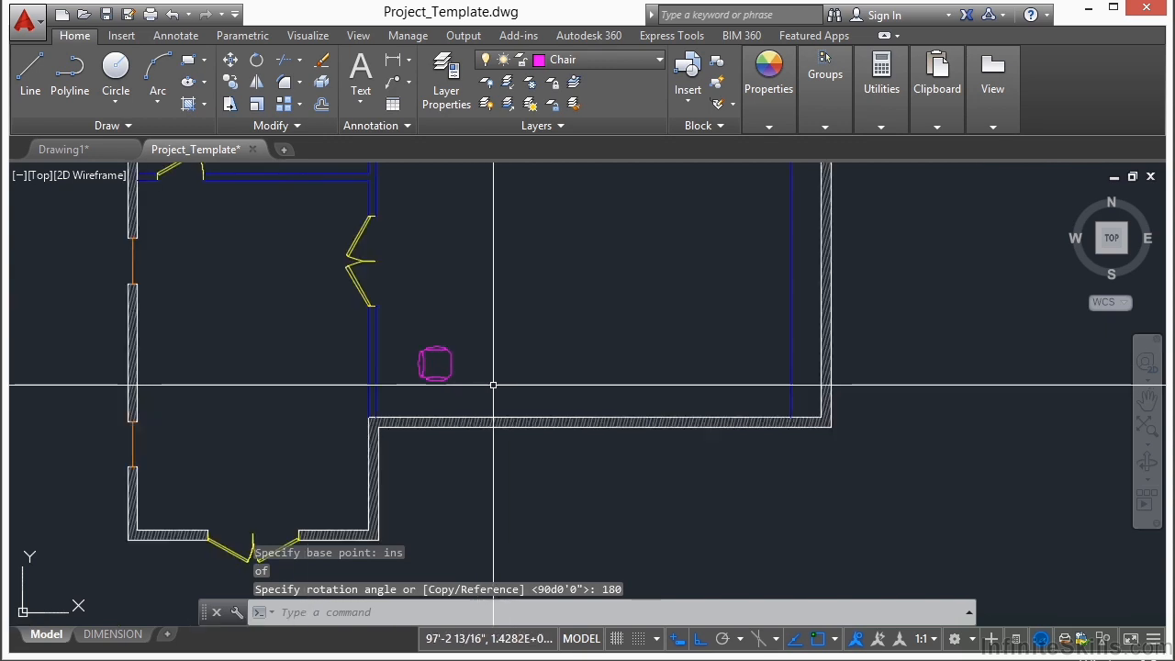
scroll(425, 434, up, 2)
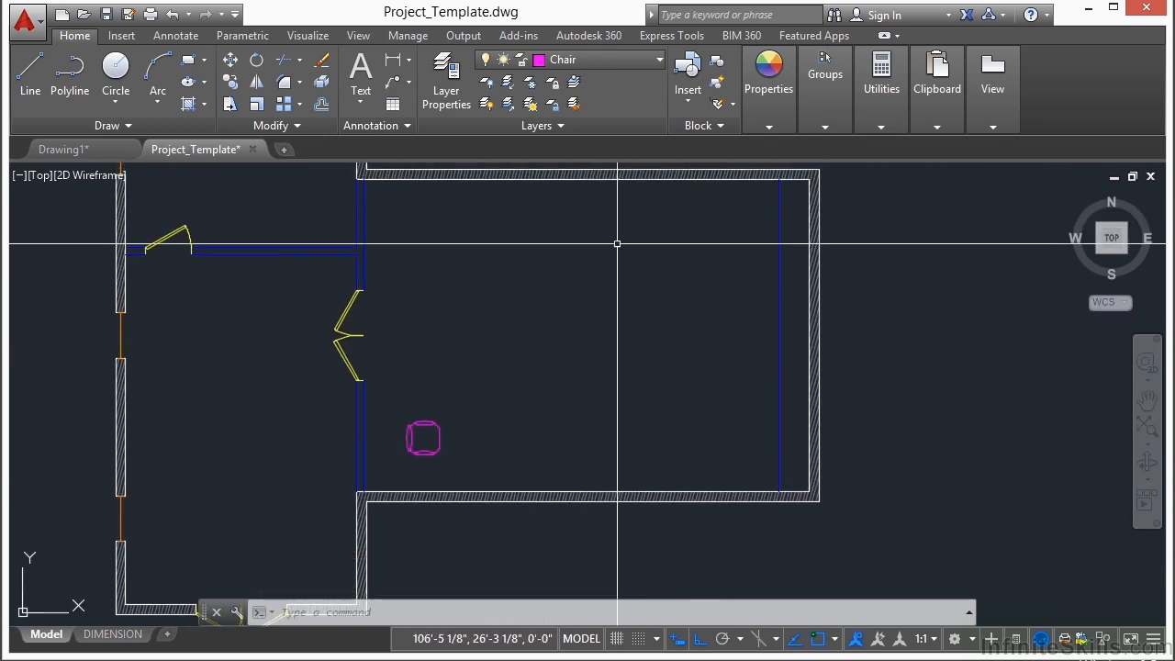
click(300, 106)
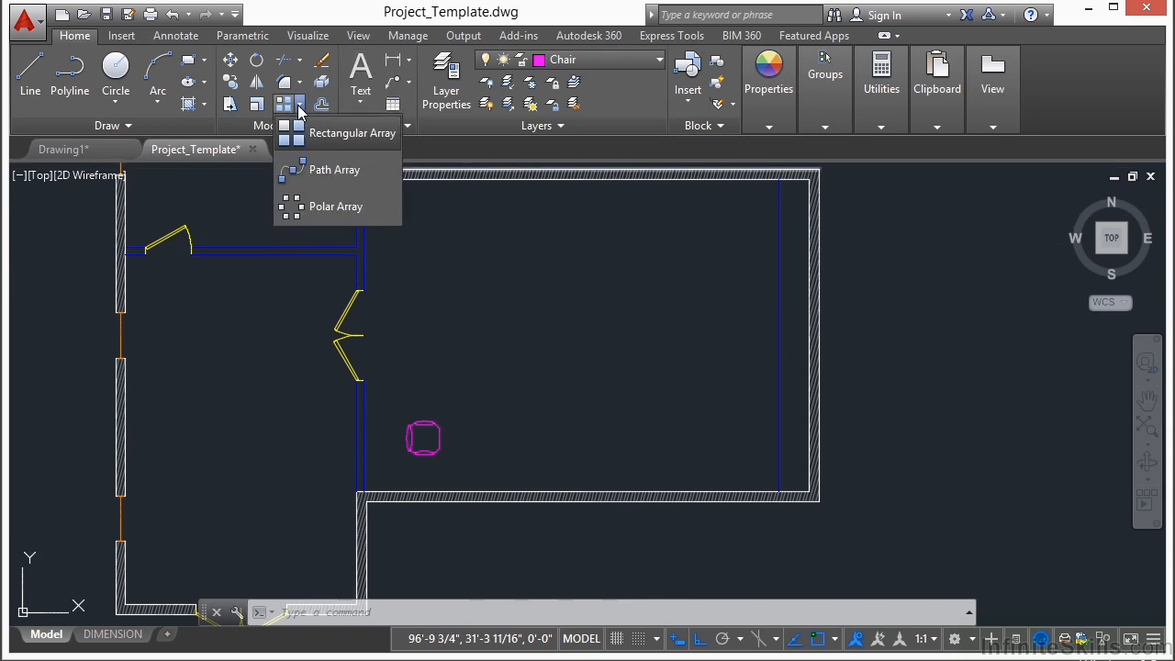
click(337, 136)
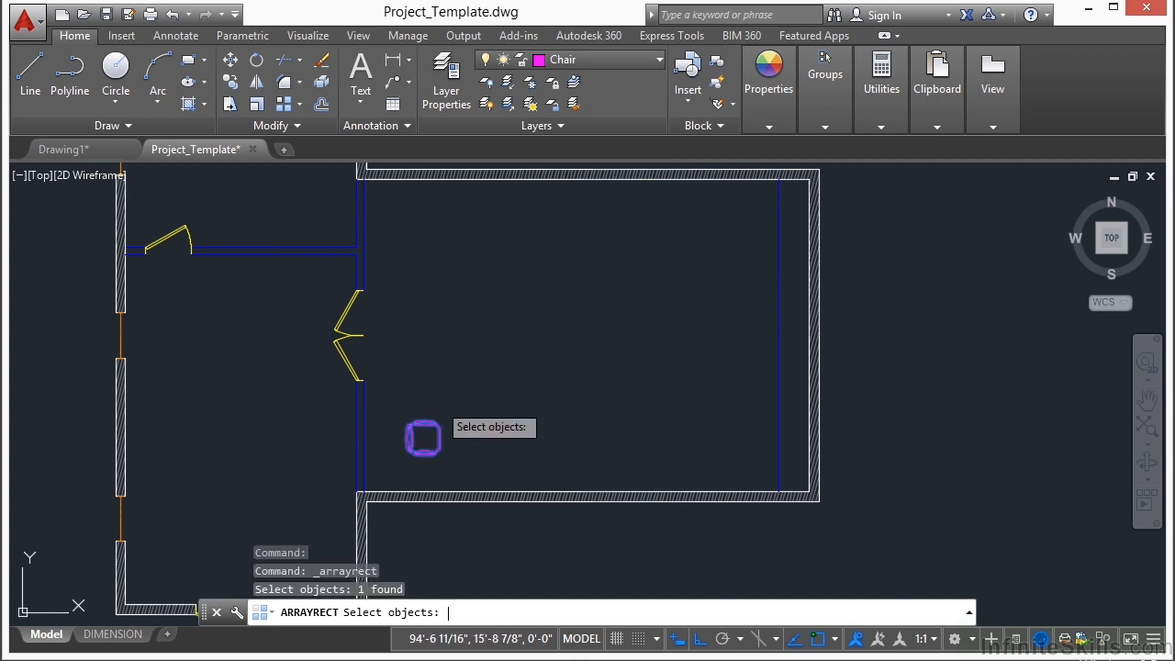
key(Return)
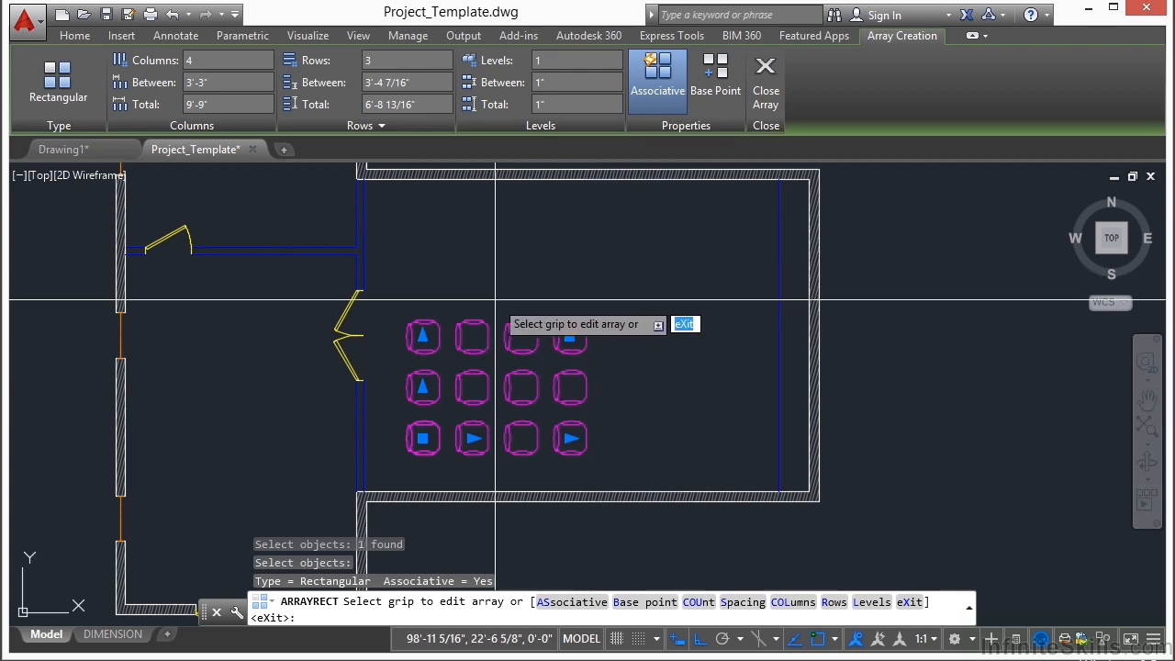
click(423, 337)
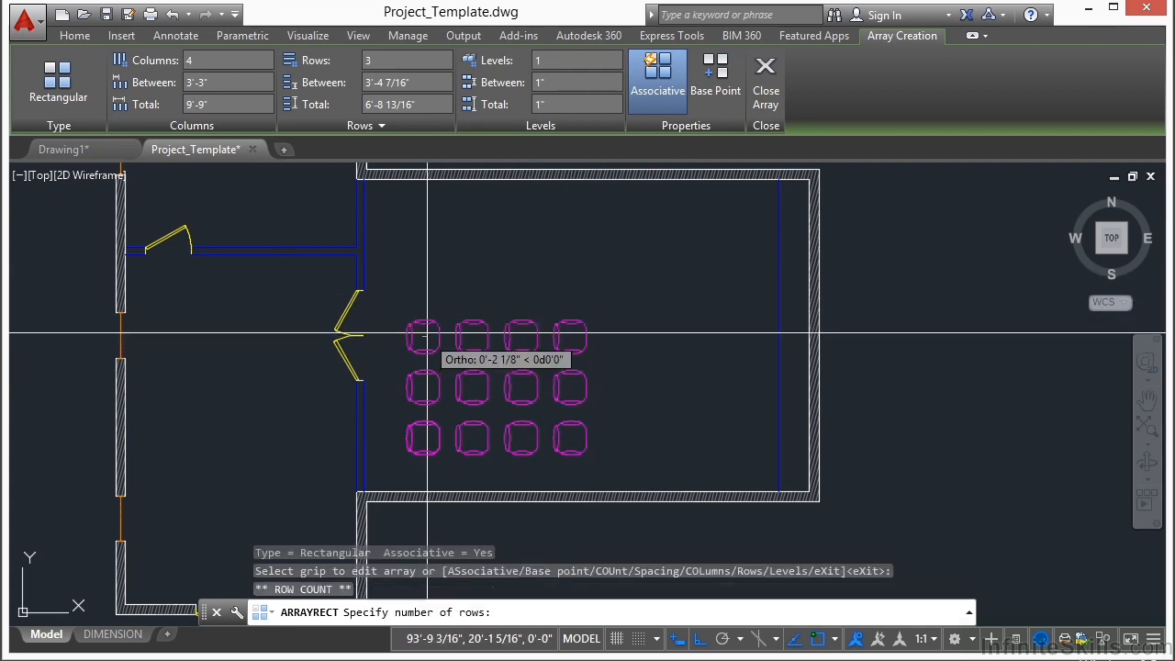
click(442, 230)
click(585, 441)
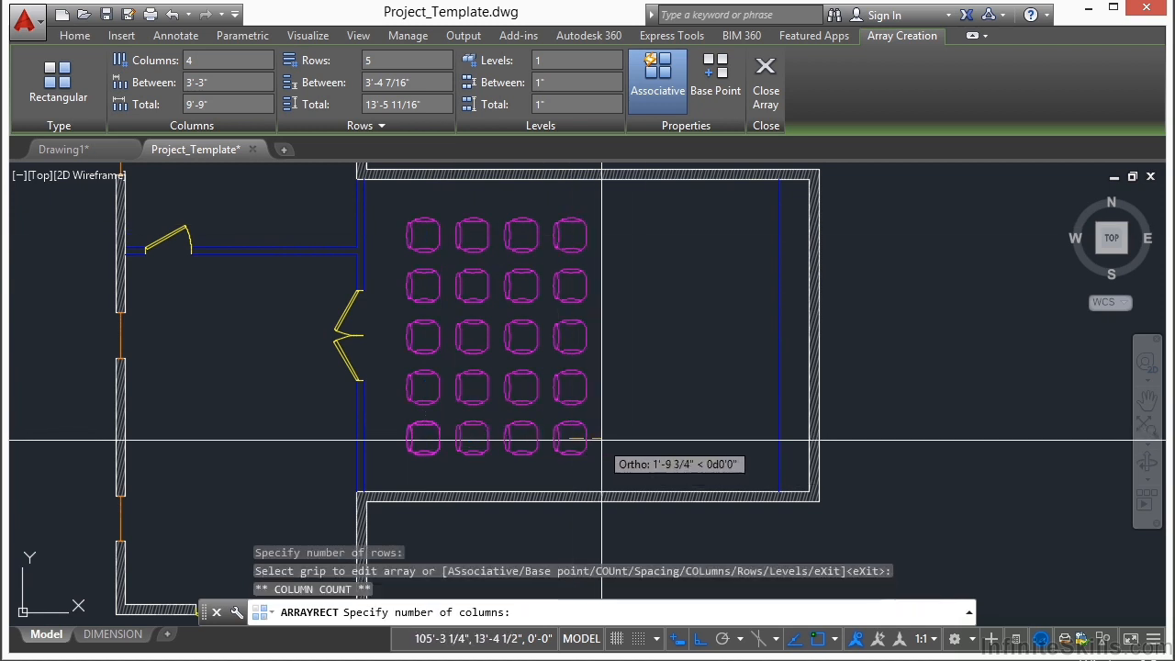
click(691, 448)
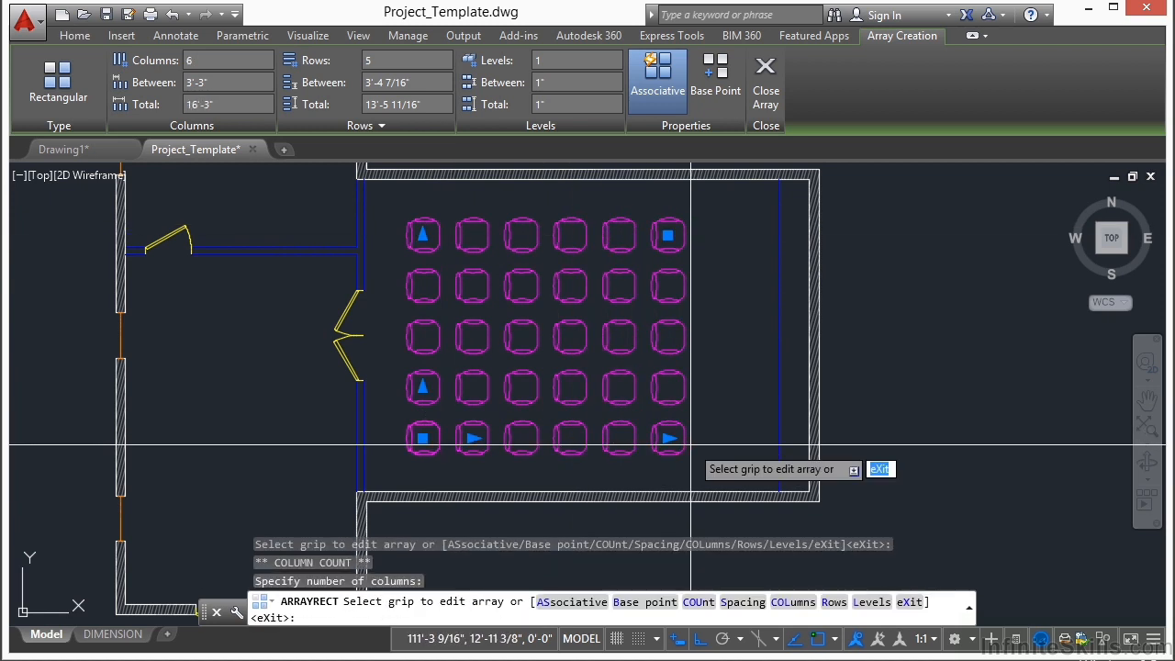
key(Return)
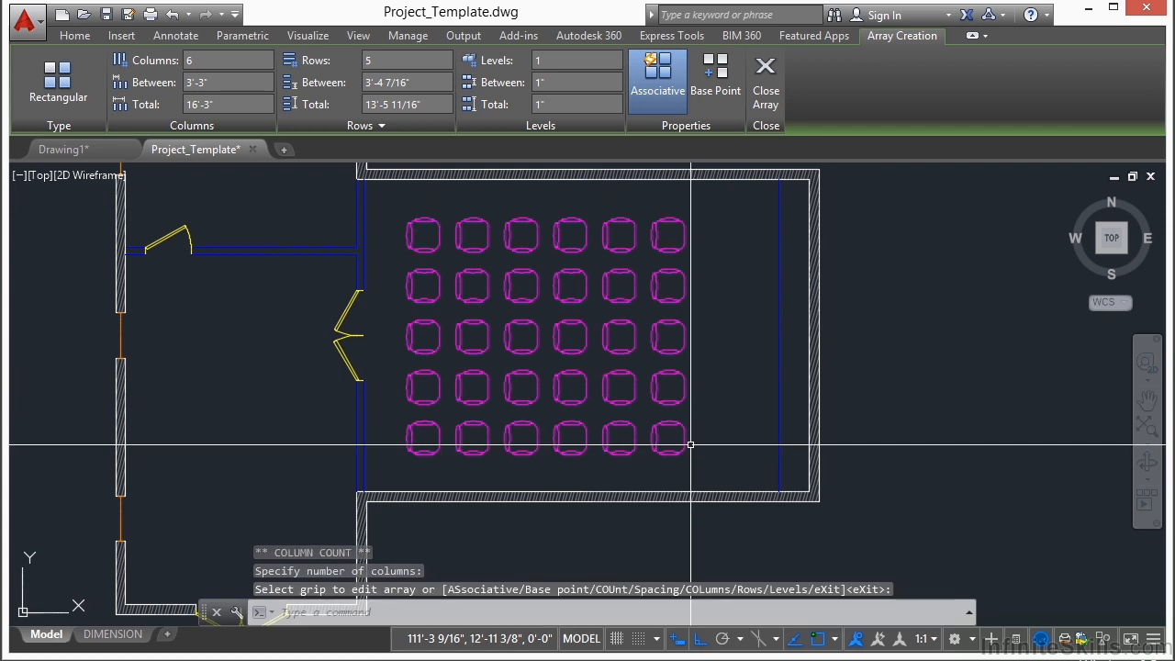
Step: Make Footing the current layer
scroll(711, 414, down, 4)
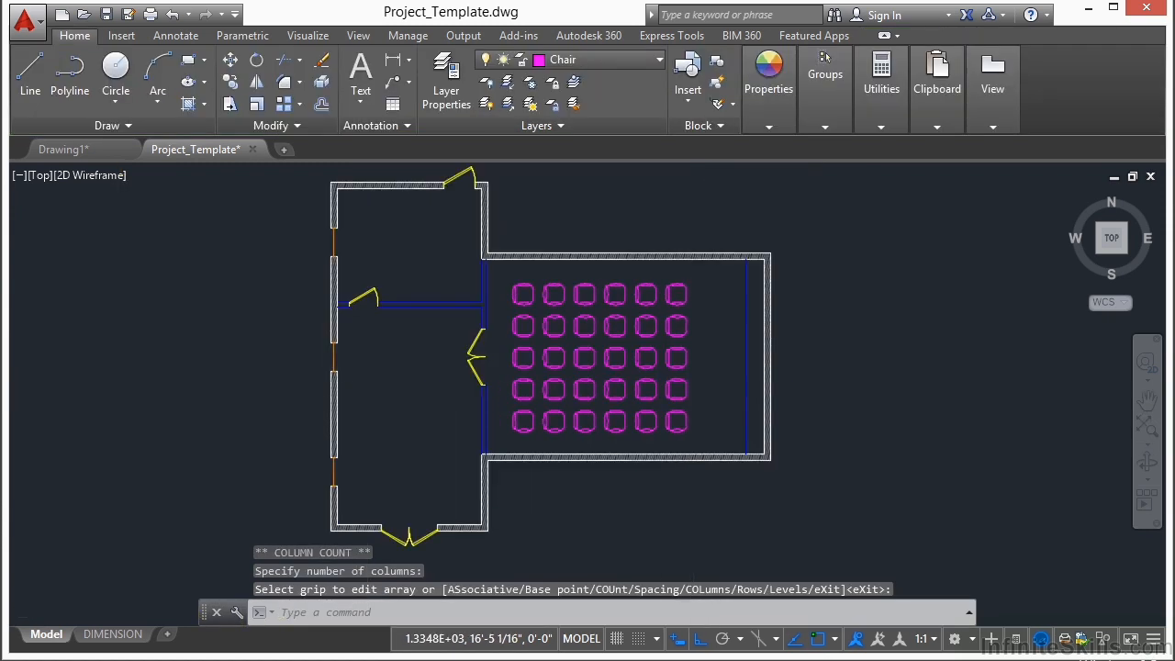
middle_drag(634, 398, 614, 392)
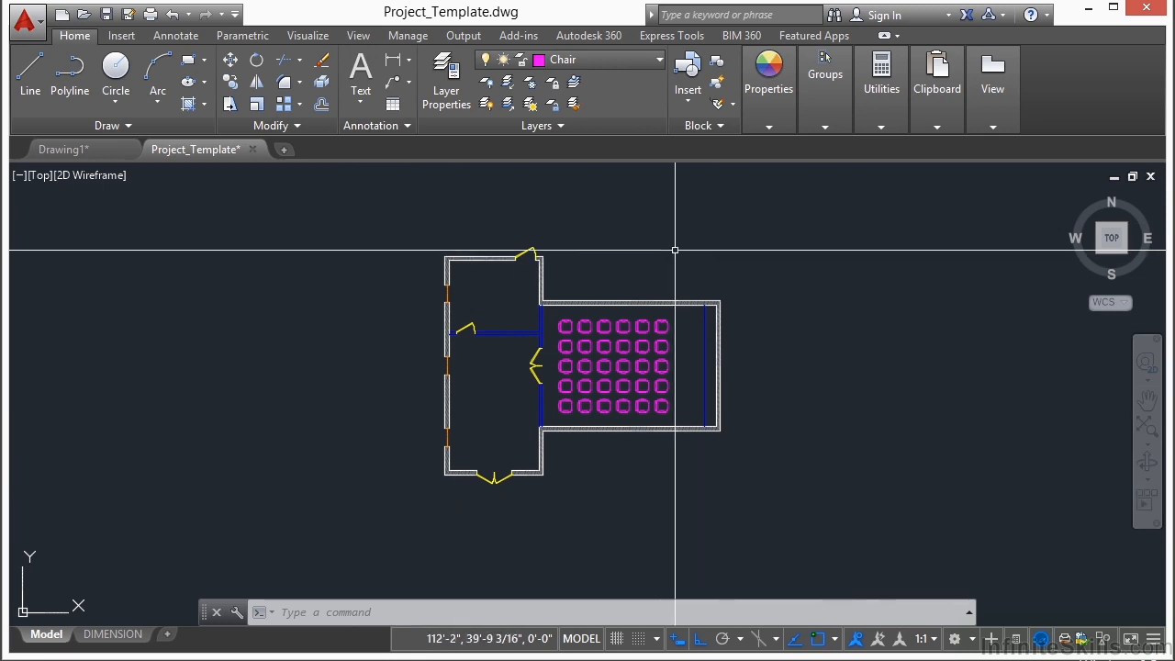
click(660, 61)
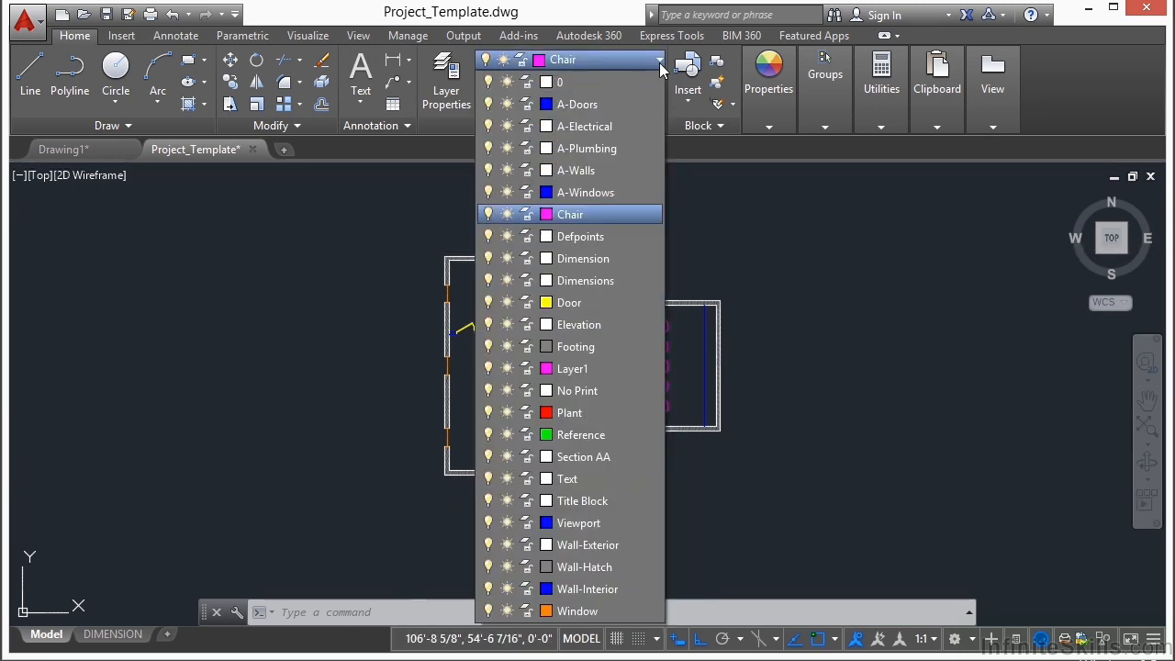
click(578, 348)
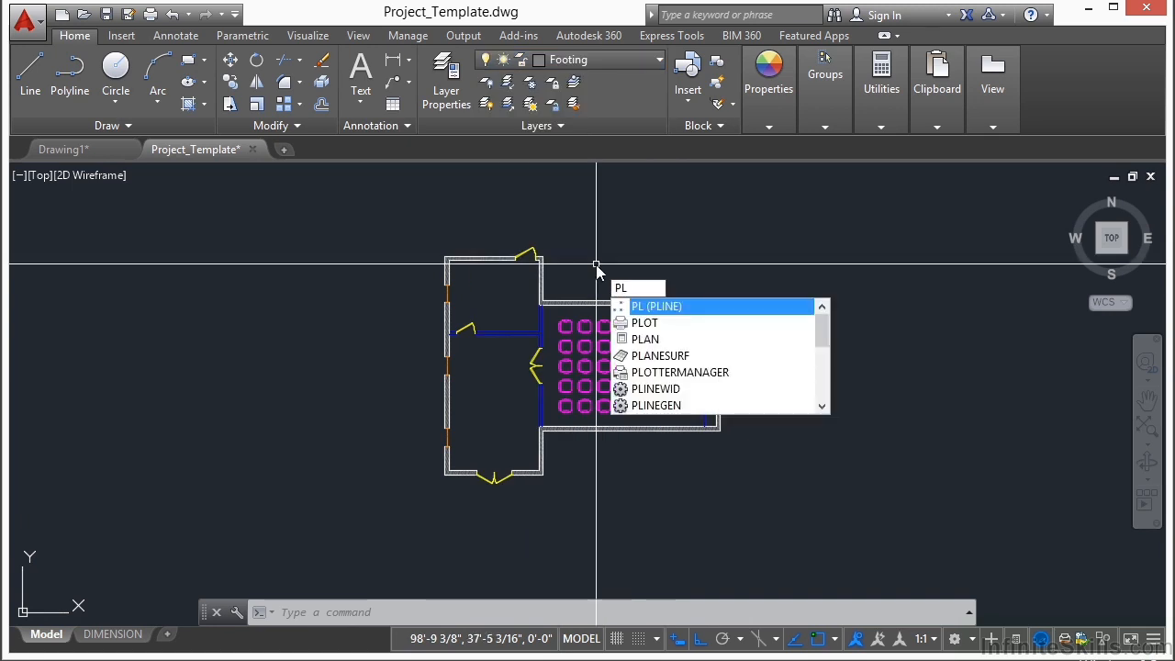
Step: Start a polyline at the left wing's outer upper right corner and trace it through the outer upper left and lower left corners
key(Return)
scroll(538, 263, up, 8)
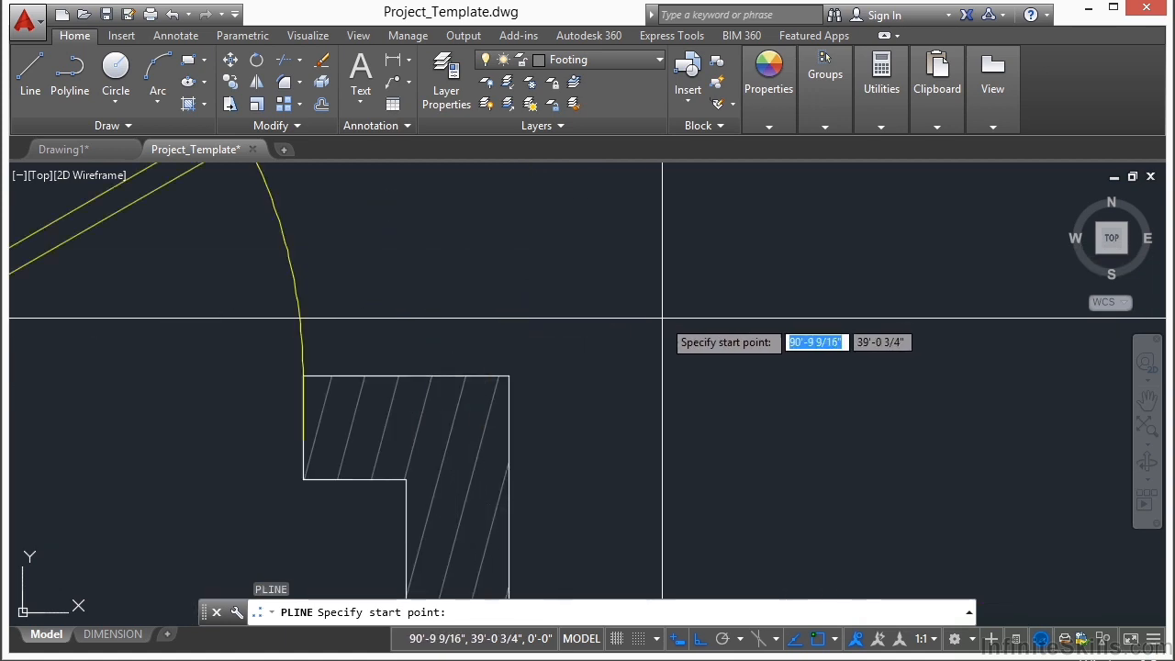
click(509, 376)
scroll(886, 359, down, 6)
scroll(210, 367, up, 6)
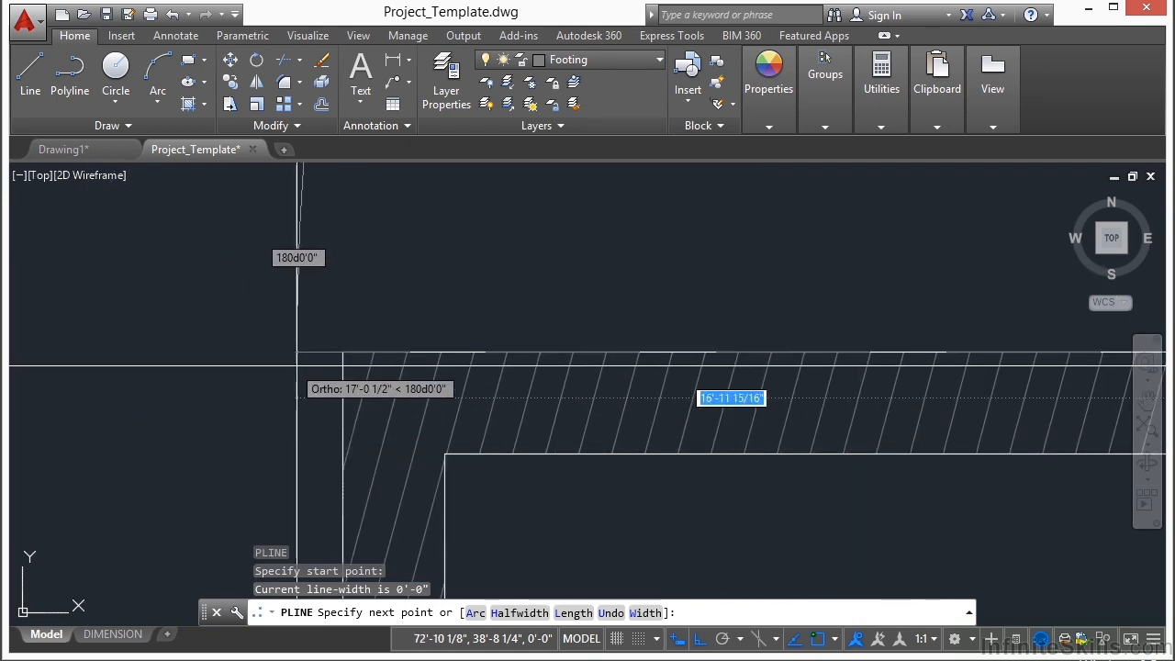
click(341, 353)
scroll(428, 273, down, 5)
scroll(483, 382, down, 1)
middle_drag(496, 491, 496, 242)
scroll(433, 395, up, 8)
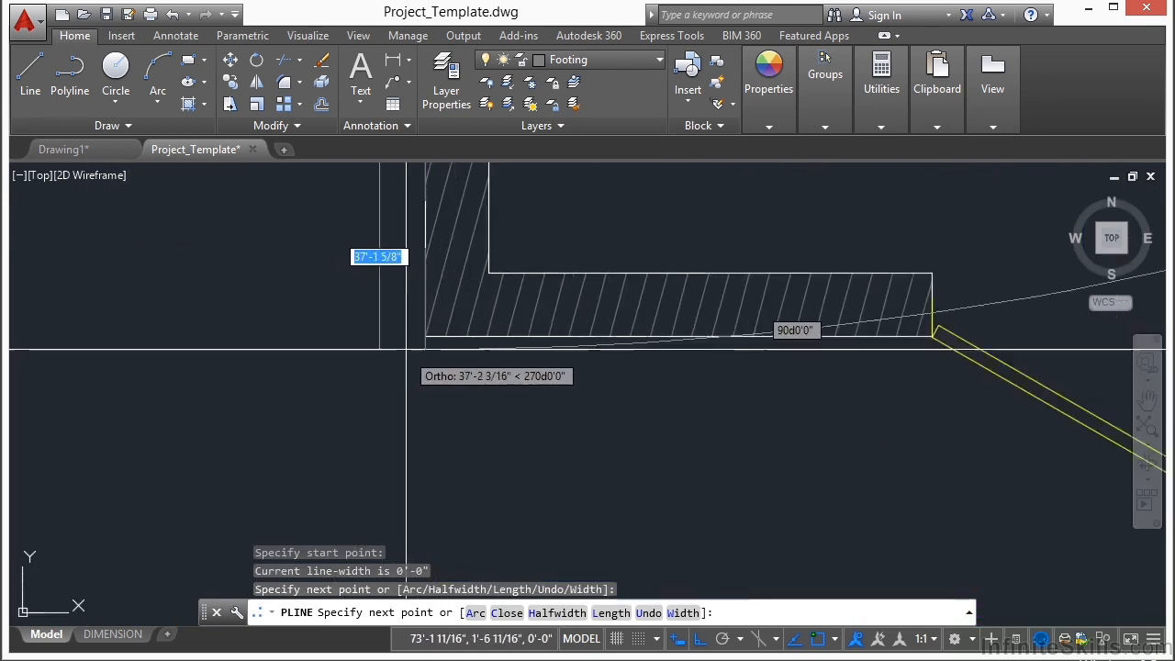
click(437, 335)
Step: Continue the polyline through the left wing's outer lower right corner up to the outer junction with the right room's lower wall
scroll(262, 415, down, 6)
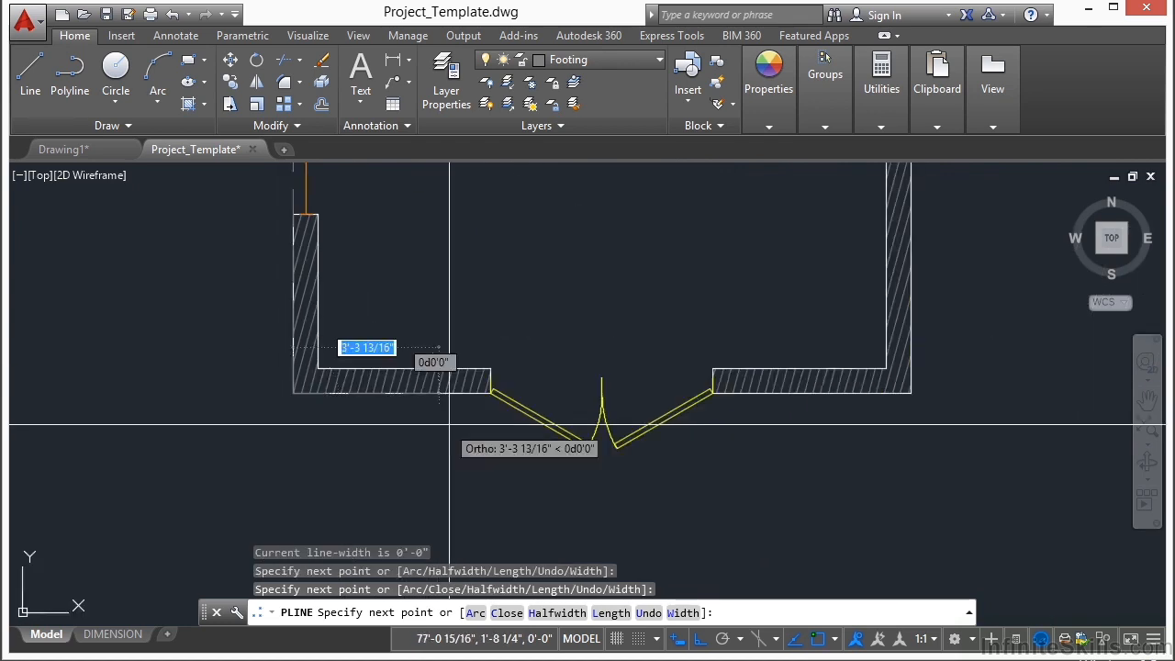
scroll(964, 397, up, 6)
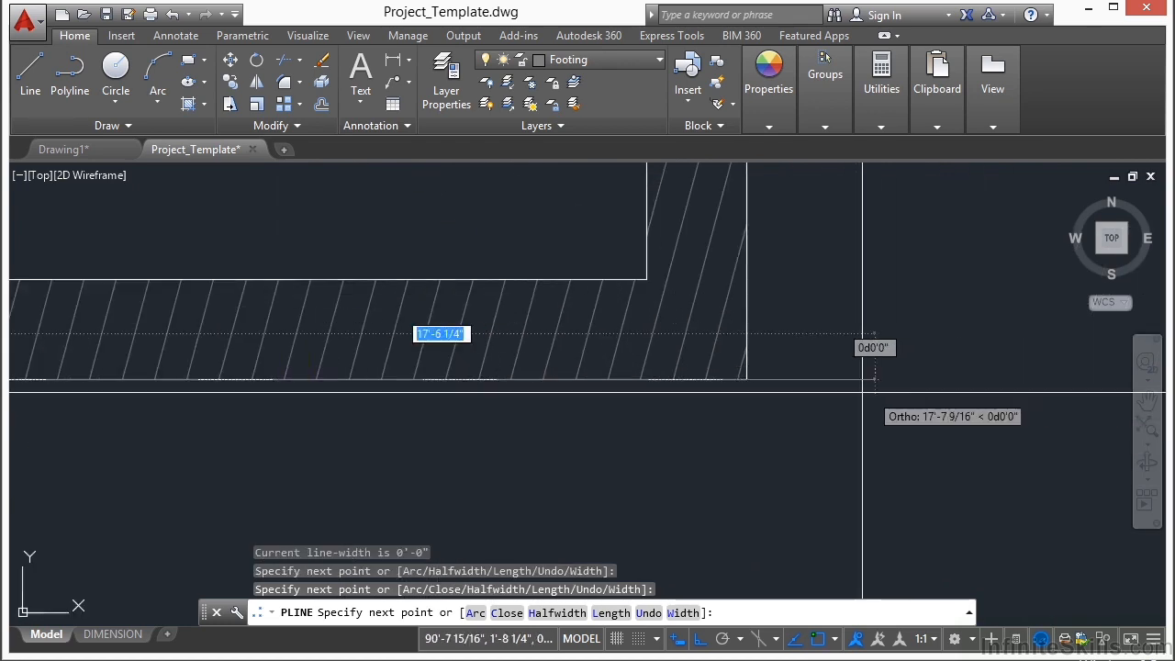
click(751, 379)
scroll(582, 513, down, 4)
scroll(611, 198, up, 5)
click(603, 220)
scroll(606, 216, down, 4)
scroll(400, 317, up, 3)
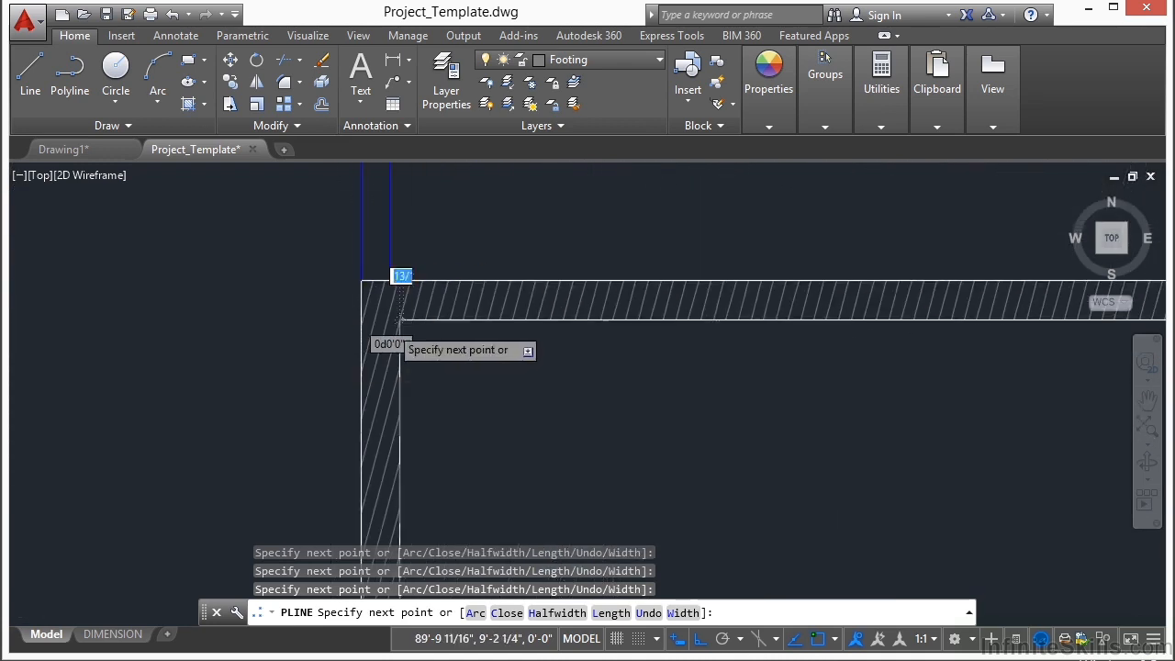
Step: Extend the polyline through the right room's outer lower right and upper right corners
scroll(400, 318, down, 3)
scroll(821, 324, up, 5)
click(740, 412)
scroll(627, 487, down, 2)
scroll(643, 459, down, 3)
scroll(707, 303, up, 5)
click(796, 452)
Step: Carry the polyline along the right room's upper wall to its outer junction with the left wing and close the outline
scroll(850, 391, down, 4)
middle_drag(378, 381, 791, 378)
scroll(791, 377, down, 3)
scroll(372, 404, up, 5)
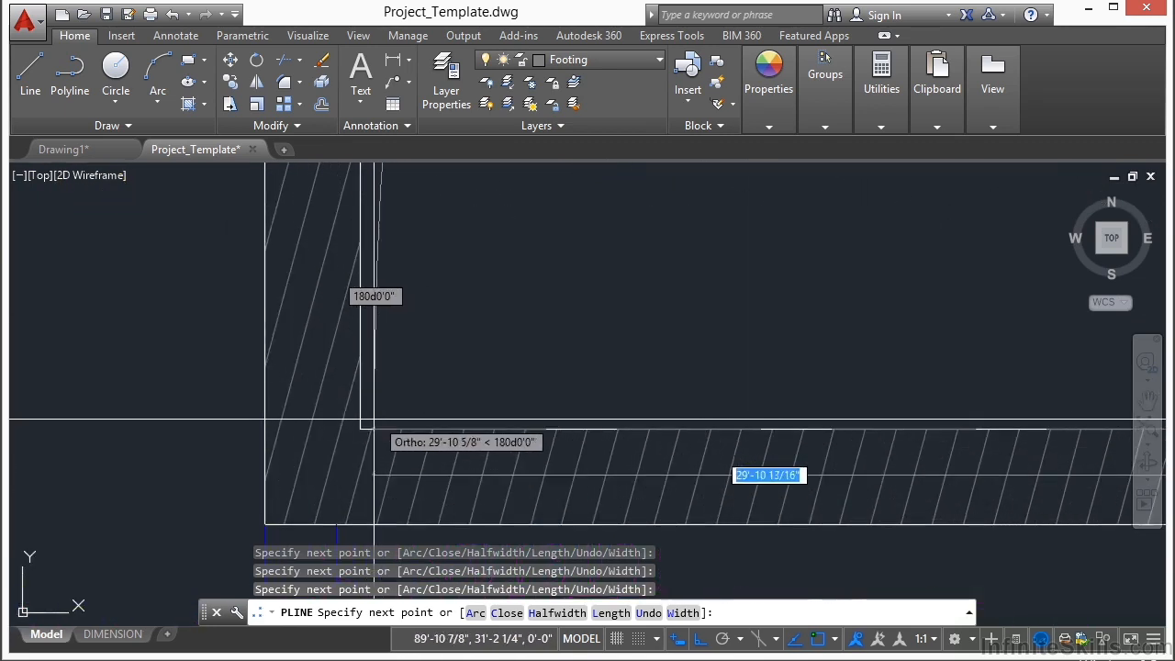
scroll(377, 419, up, 1)
click(352, 429)
scroll(502, 401, down, 4)
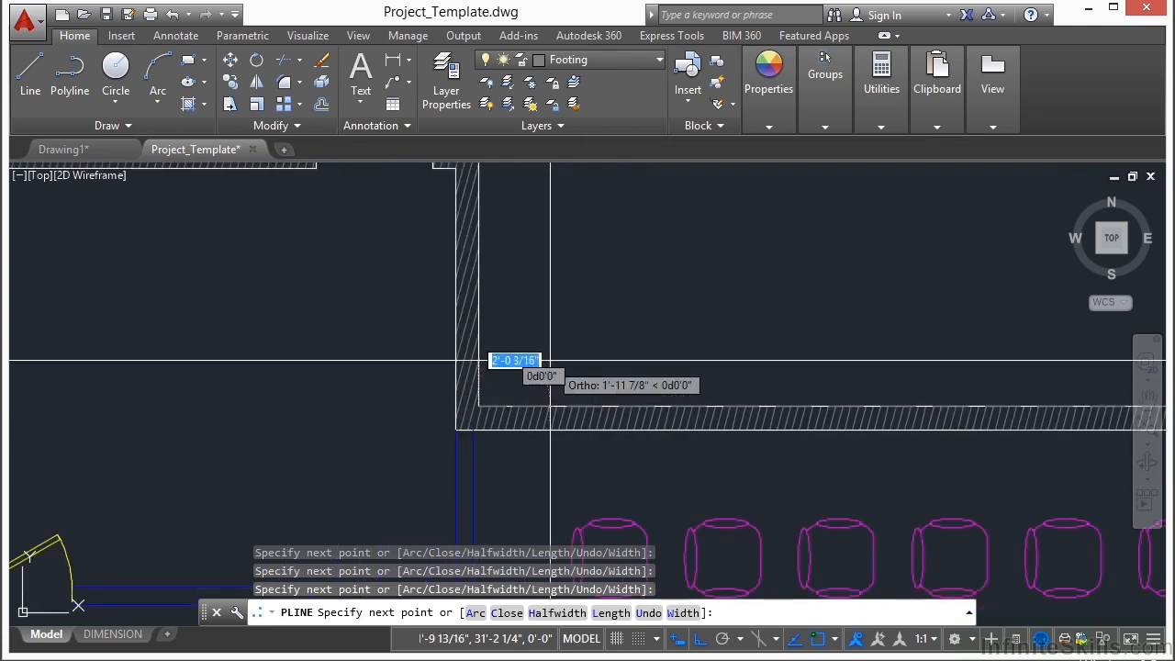
middle_drag(542, 285, 486, 403)
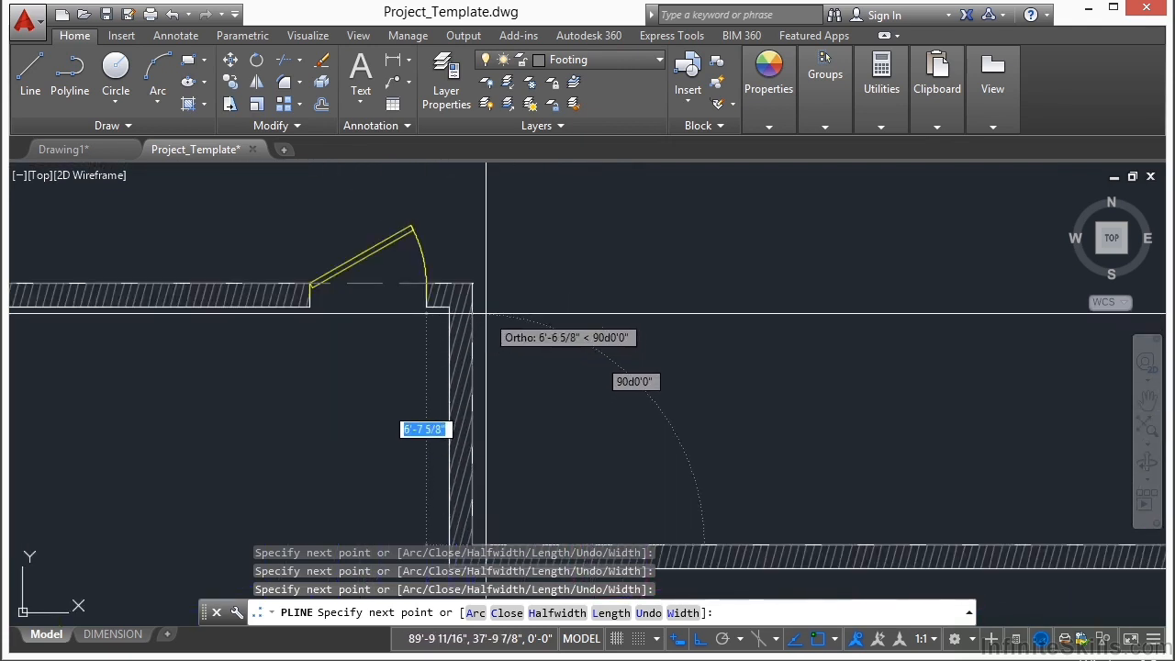
scroll(486, 307, up, 4)
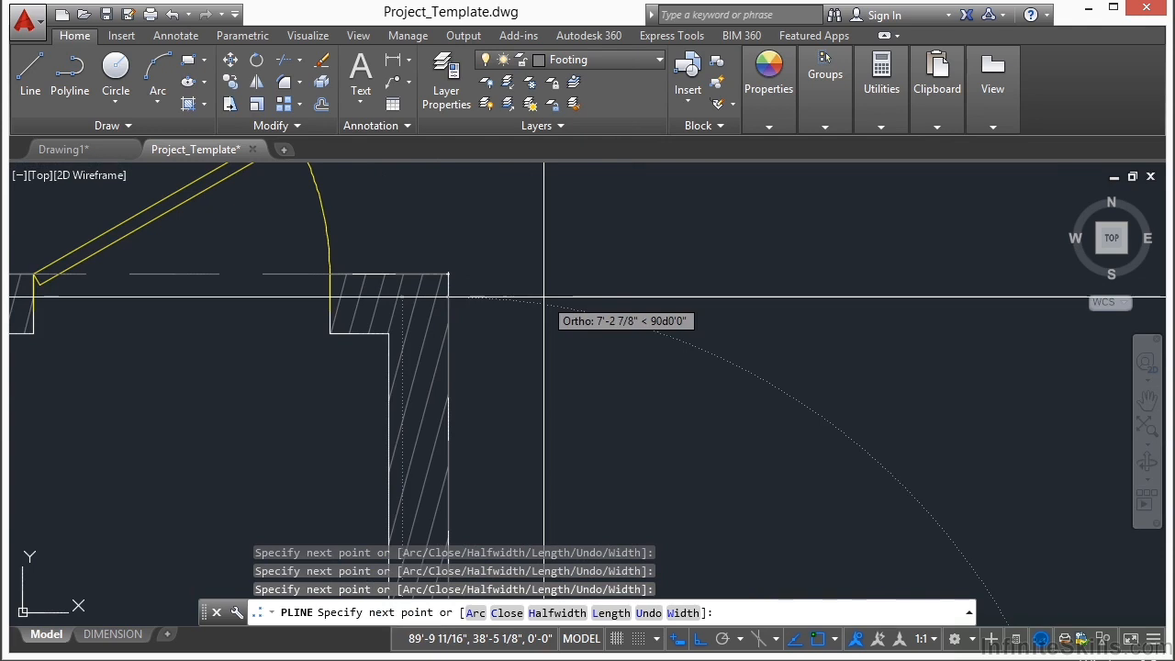
text(cl)
key(Return)
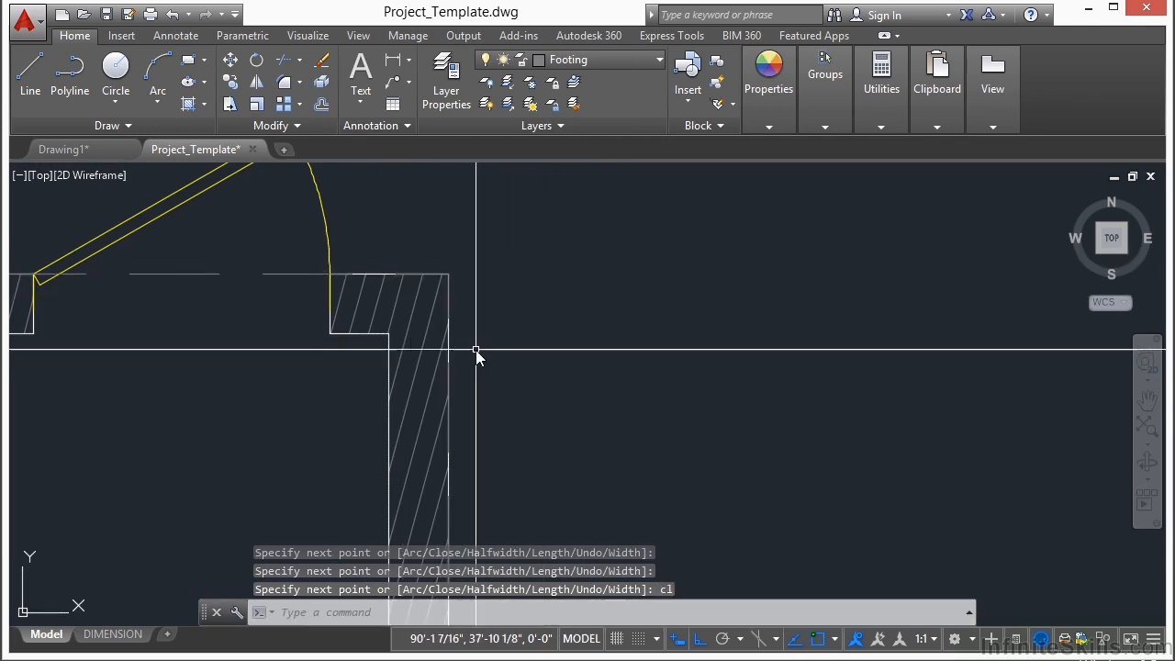
text(di)
key(Return)
scroll(498, 381, down, 2)
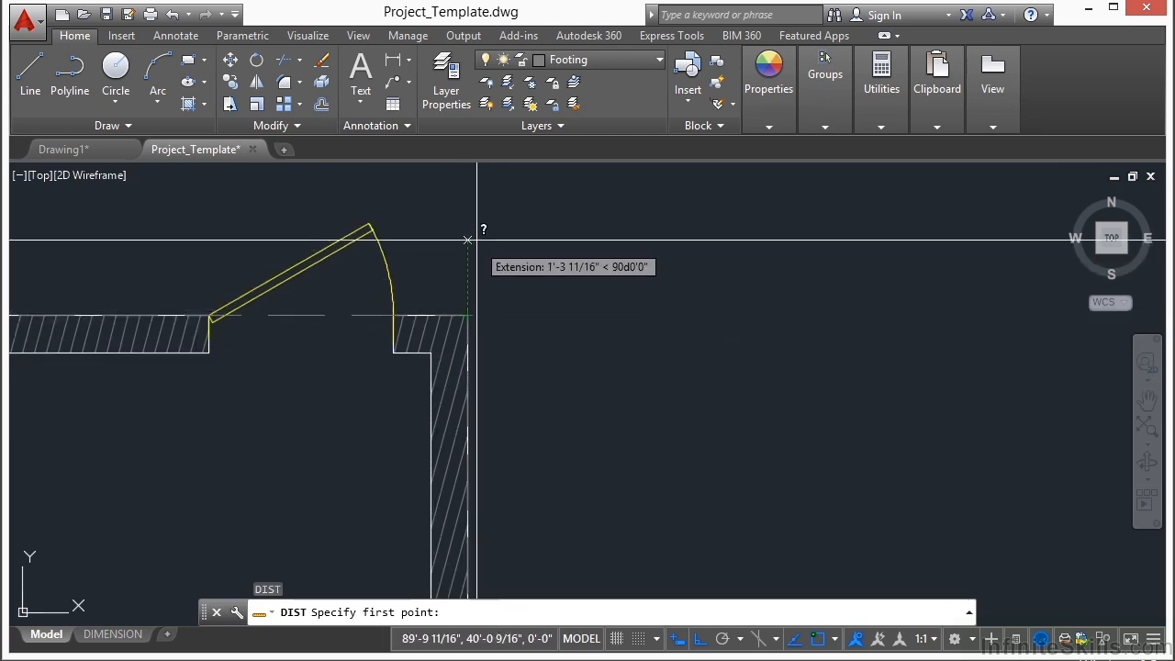
key(Escape)
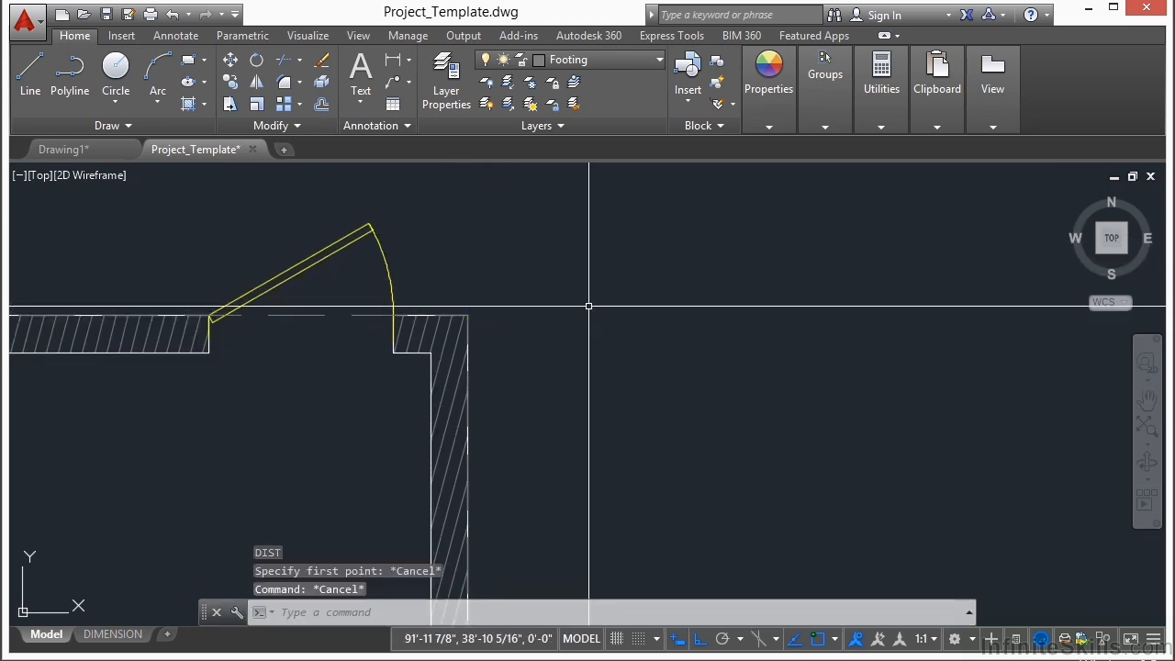
Step: Offset the building outline polyline 2' outward to form the footing line
text(o)
key(Return)
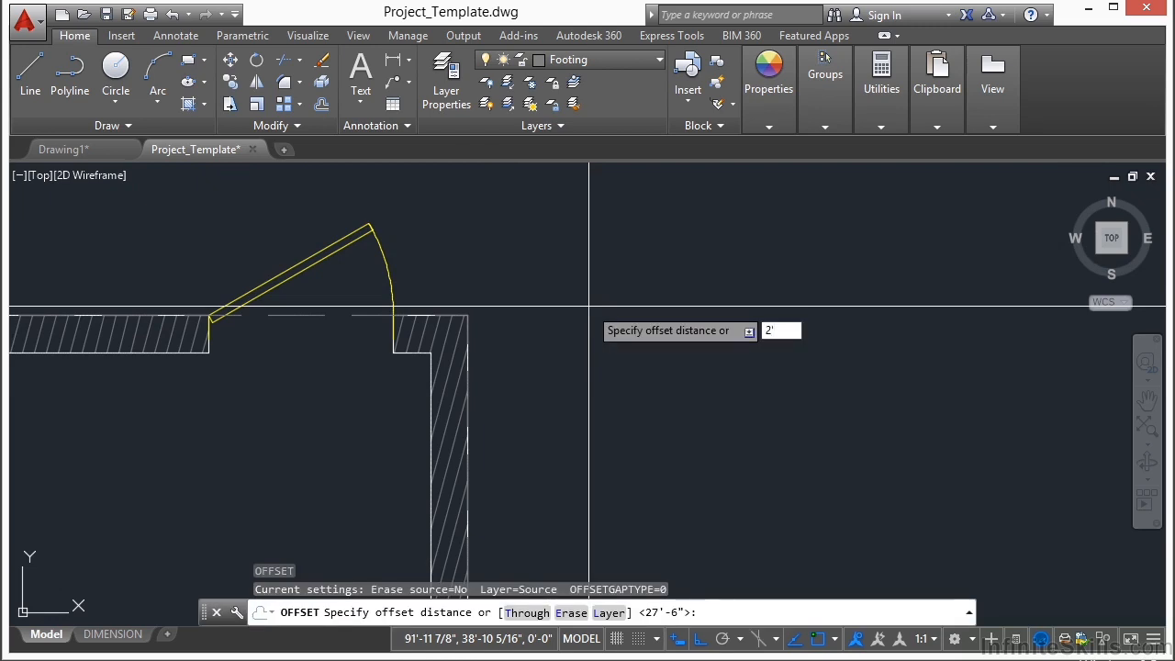
text(2')
key(Return)
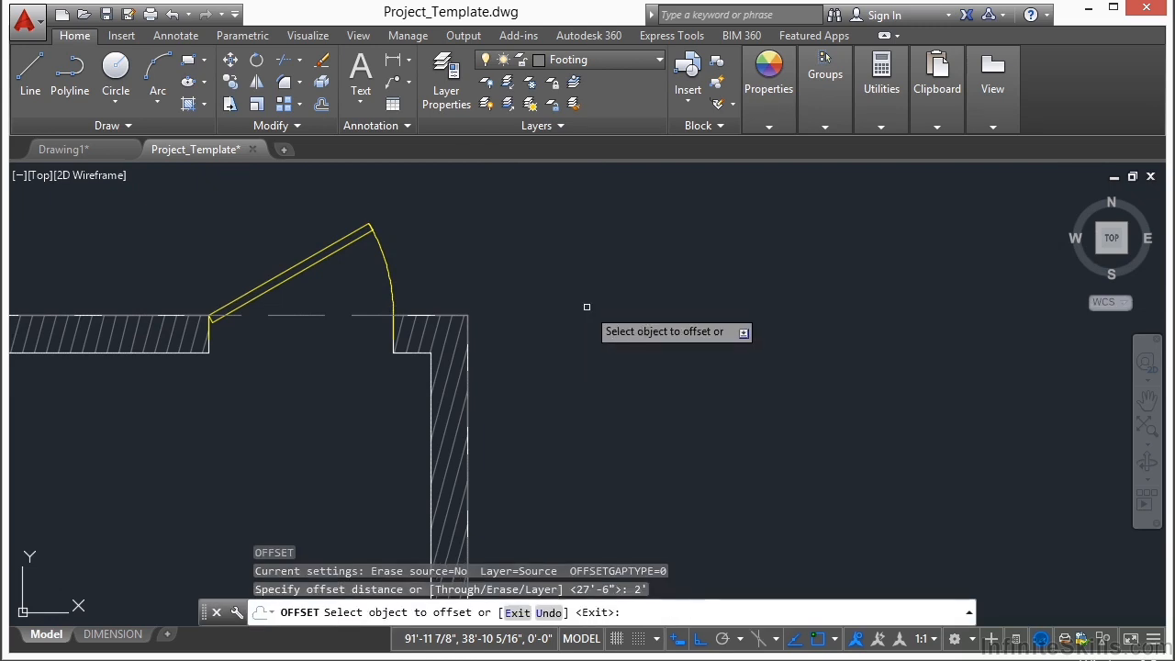
click(308, 315)
click(450, 241)
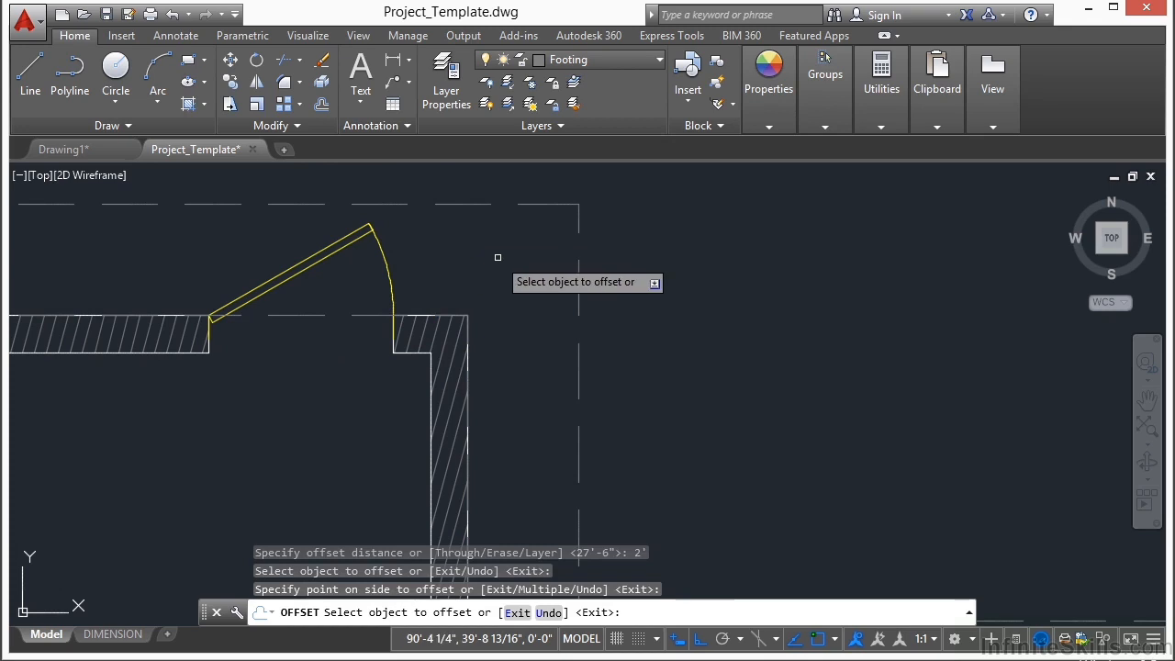
key(Return)
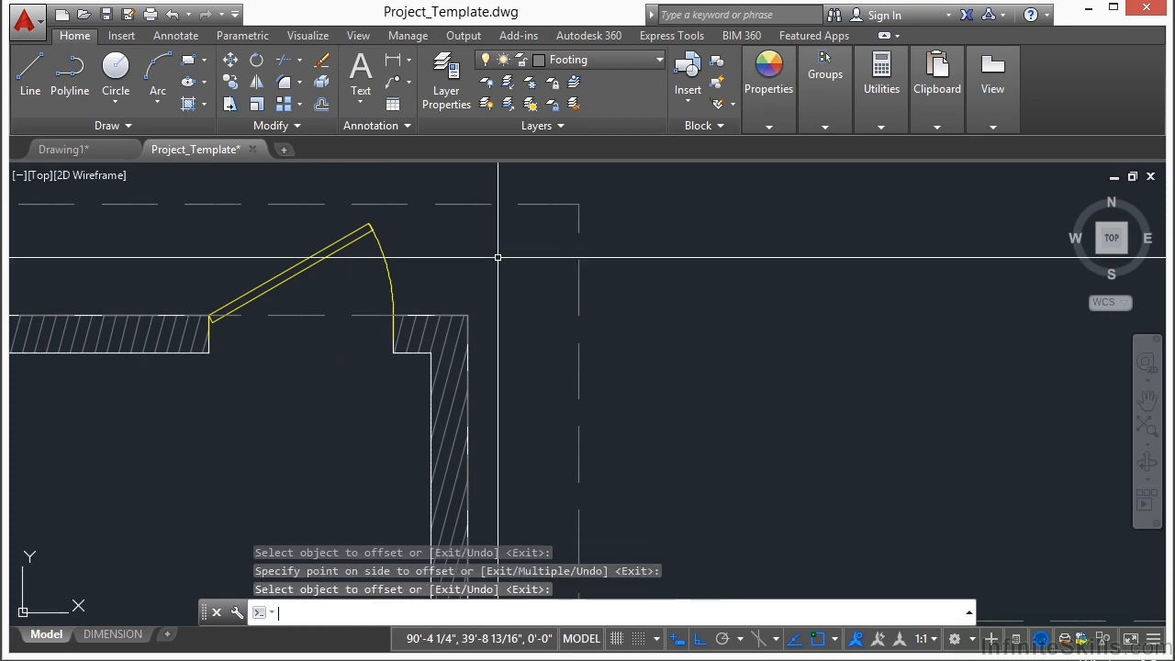
Step: Erase the original outline polyline that runs along the outer faces of the walls
click(310, 317)
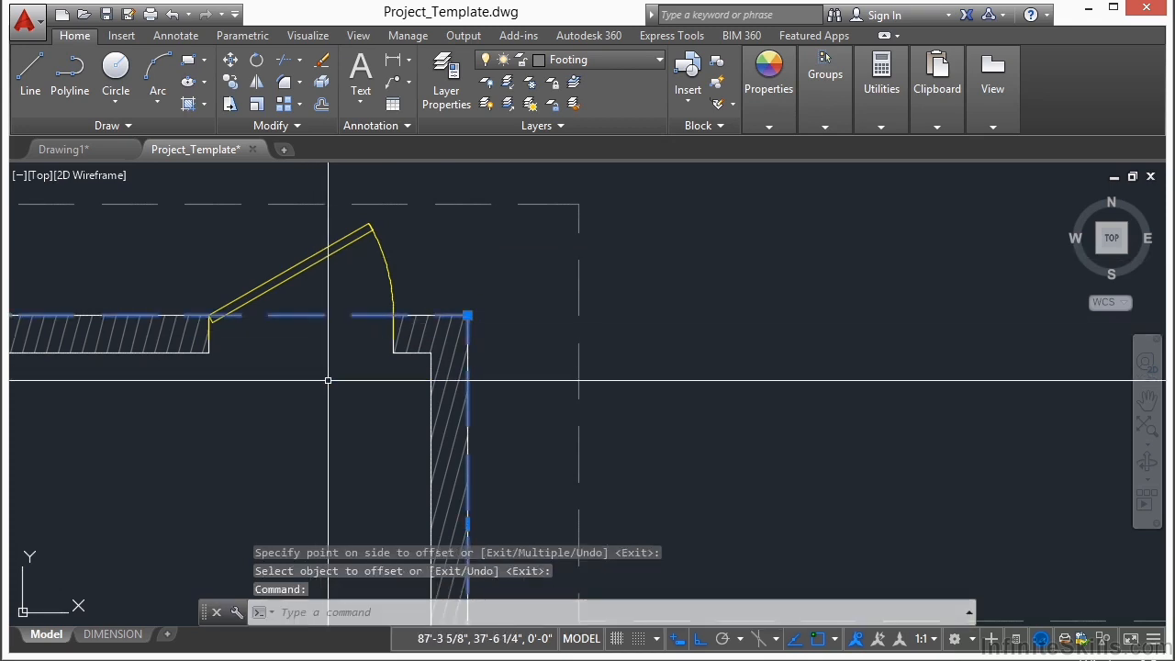
right_click(328, 379)
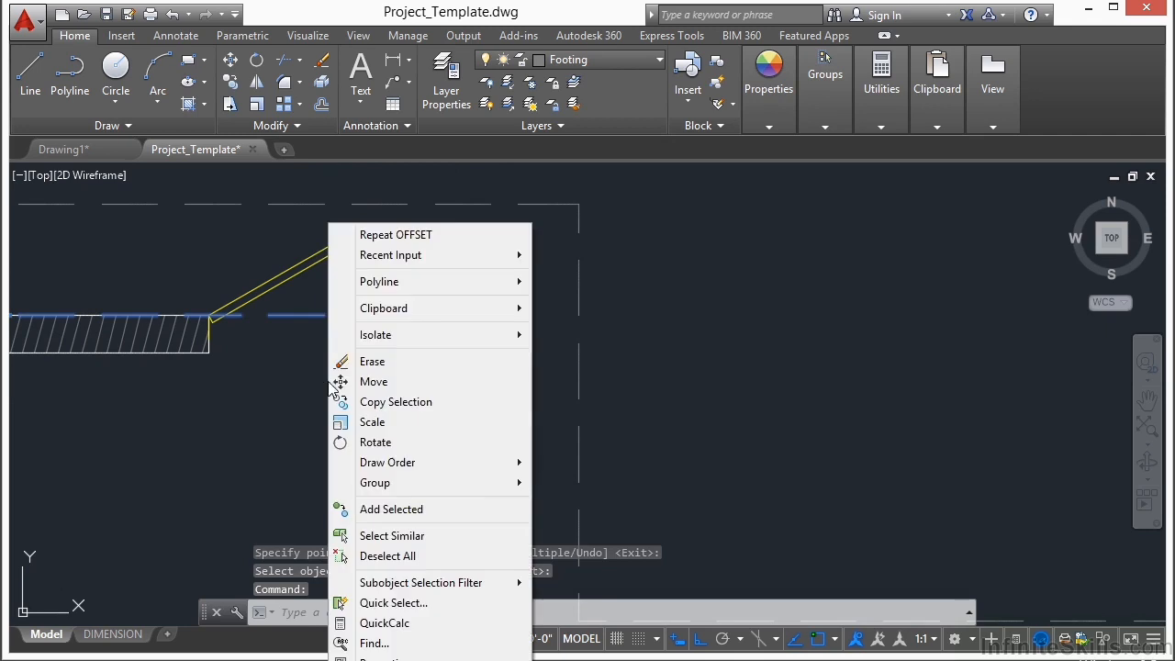
click(398, 366)
scroll(528, 293, down, 6)
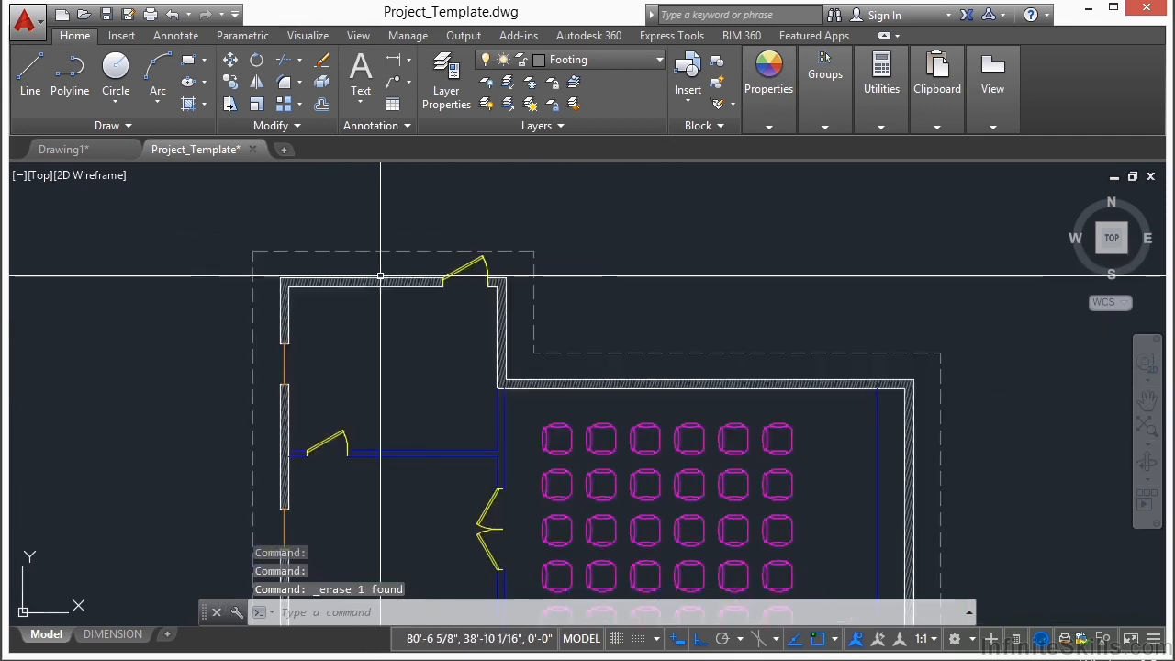
middle_drag(439, 392, 453, 350)
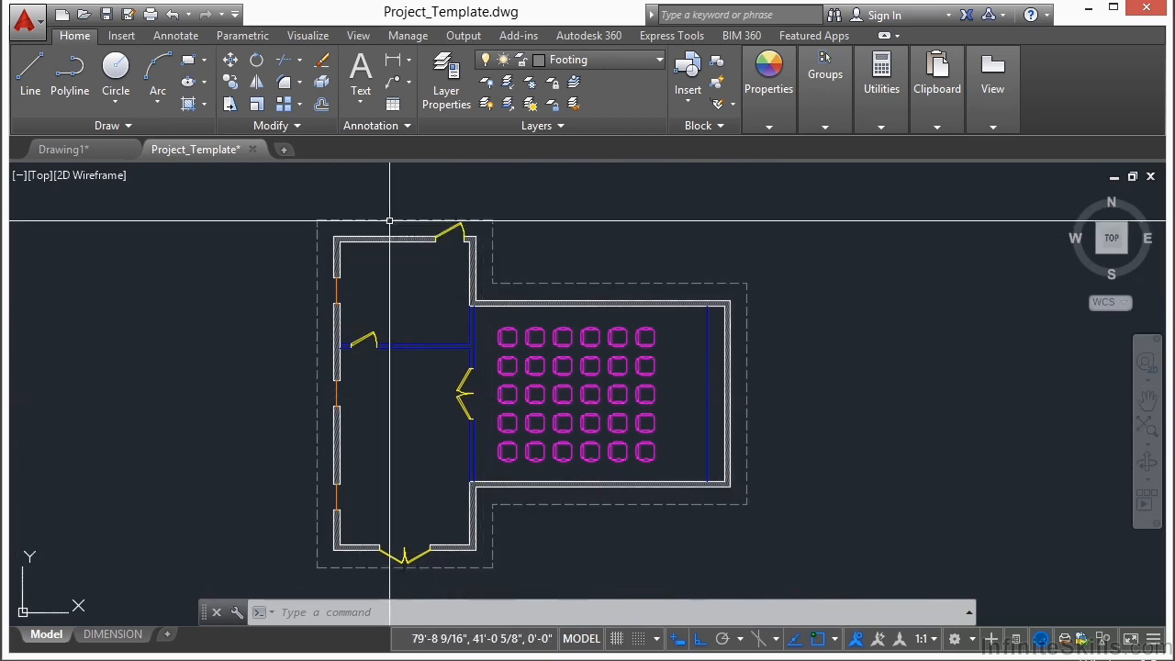
Step: Make Plant the current layer
middle_drag(406, 301, 456, 298)
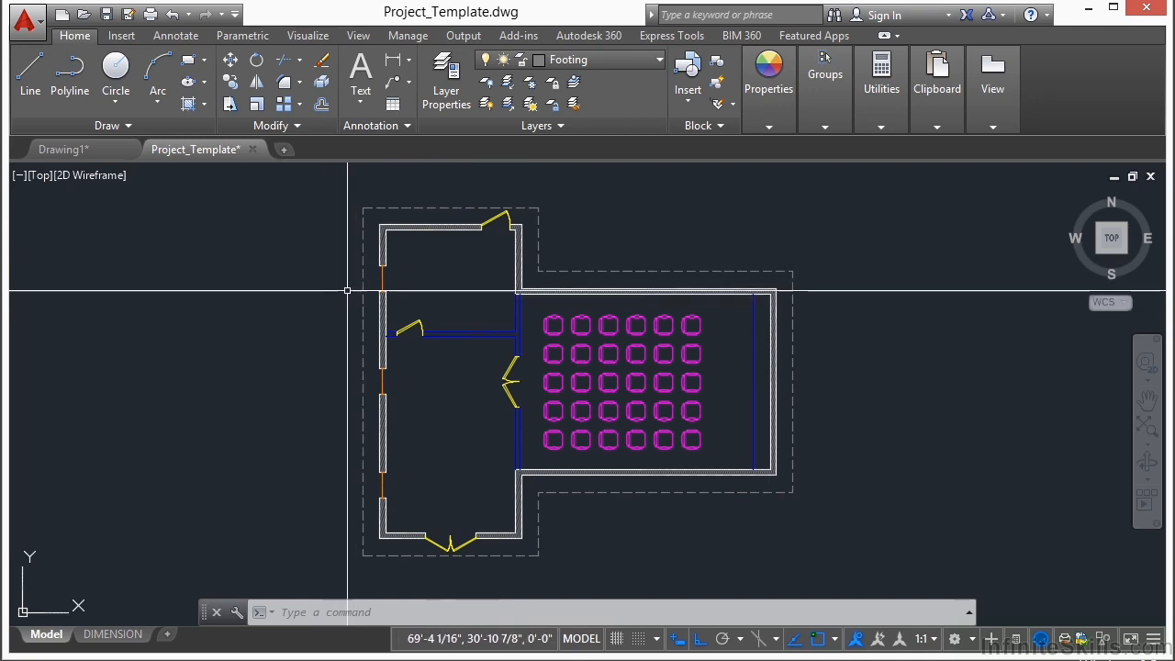
click(643, 61)
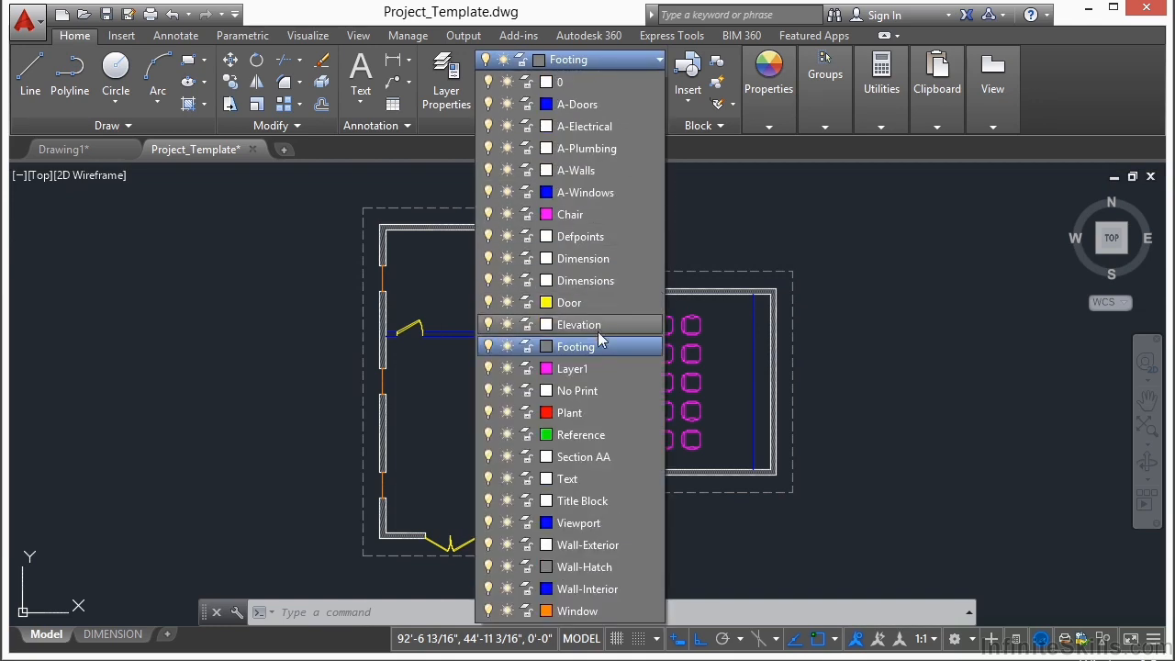
click(578, 413)
key(Escape)
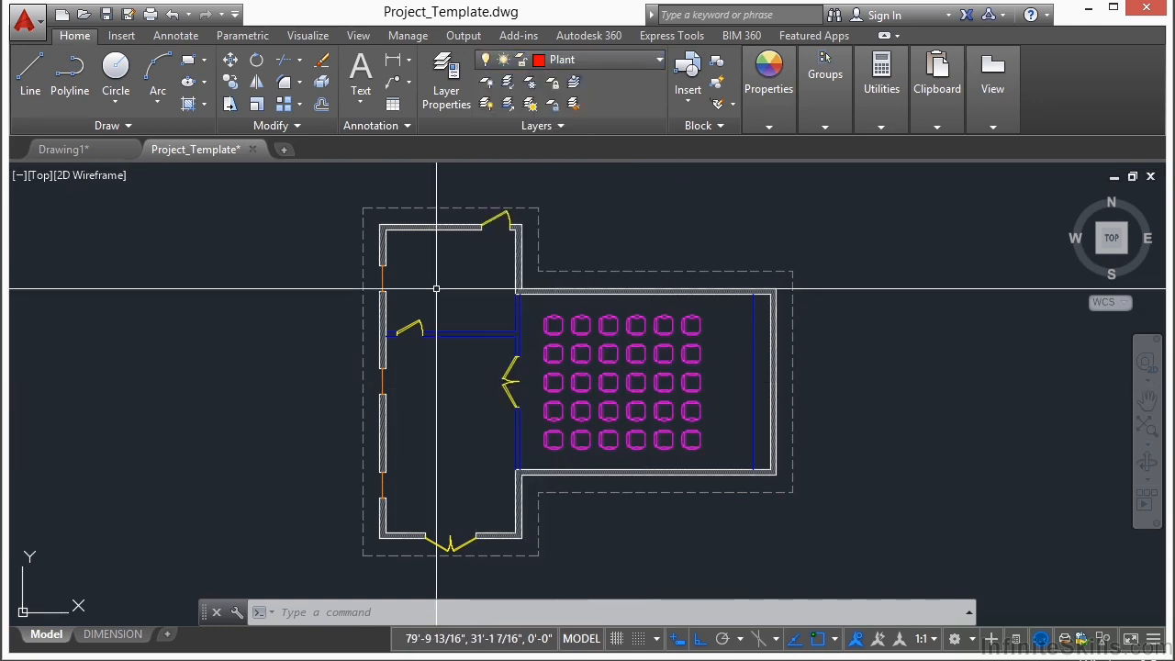
Step: Insert the PLANT block at scale 1 and 0° rotation, outside the footing line beside the left wing's left wall
text(insert)
key(Return)
click(589, 221)
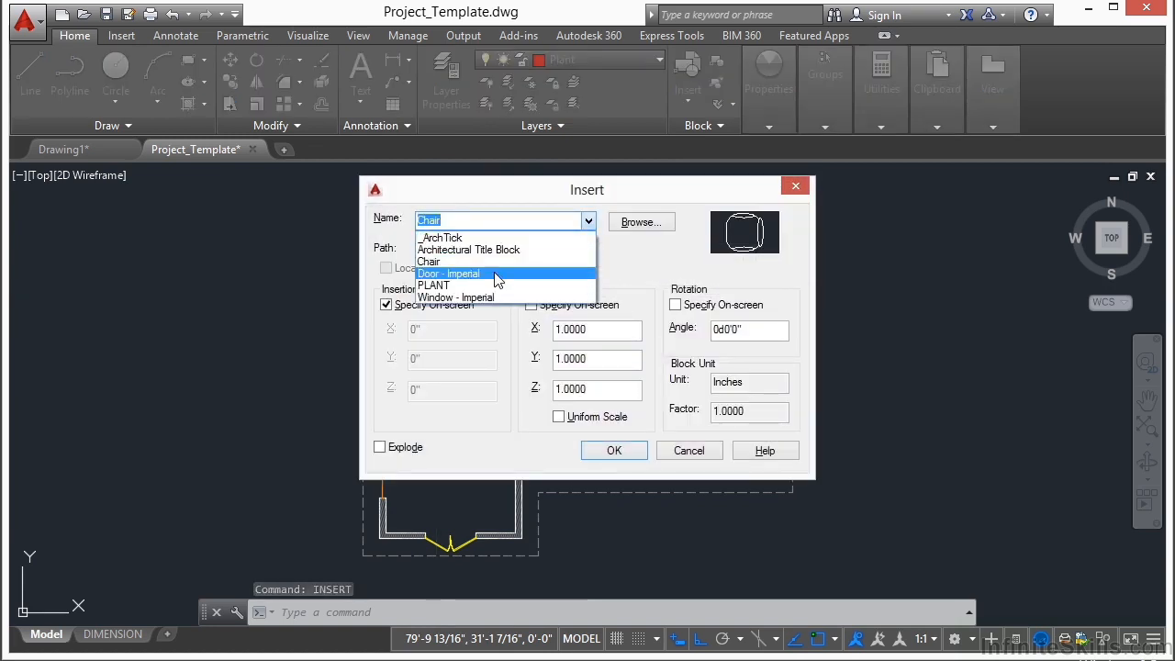
click(438, 286)
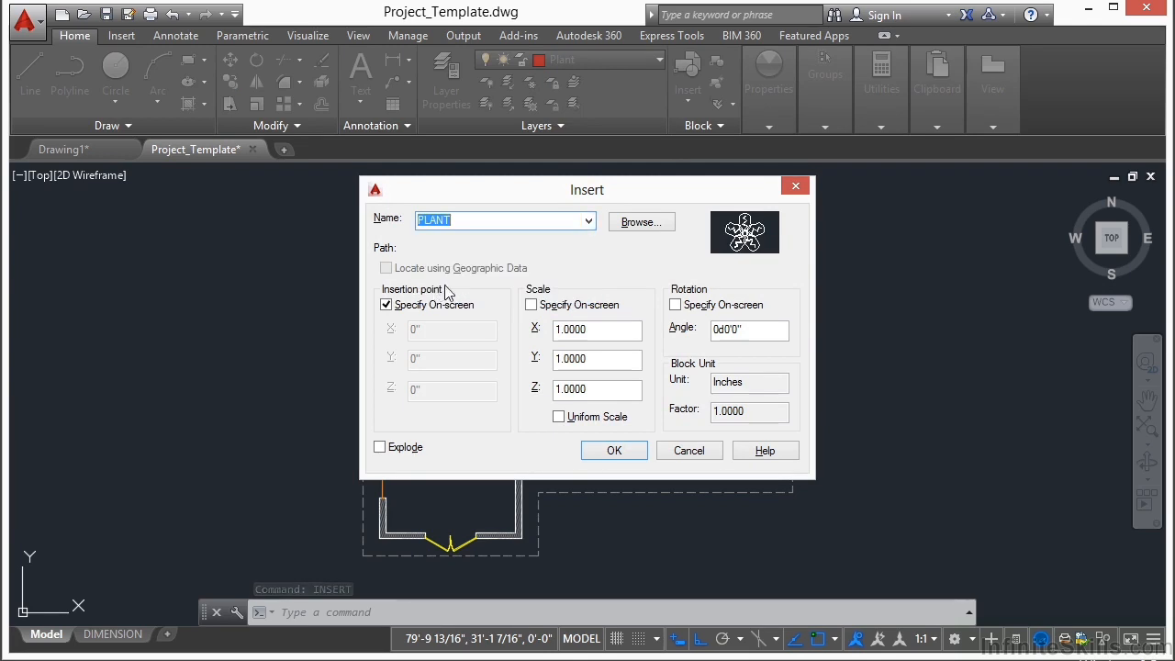
click(613, 451)
scroll(459, 395, down, 3)
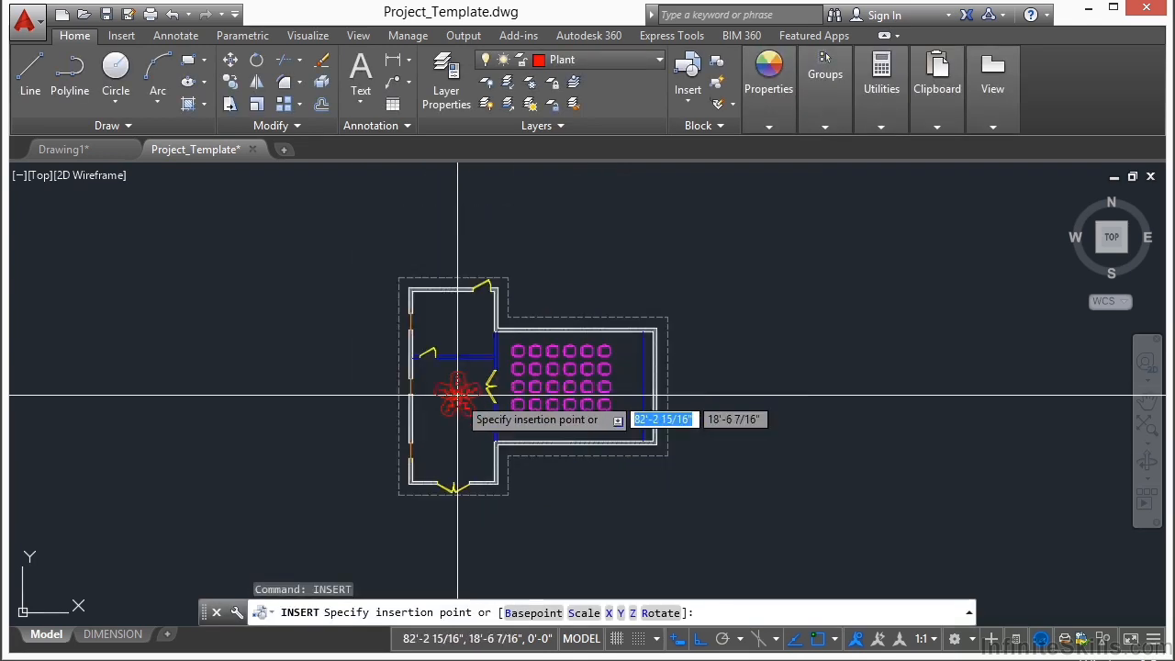
scroll(443, 412, up, 5)
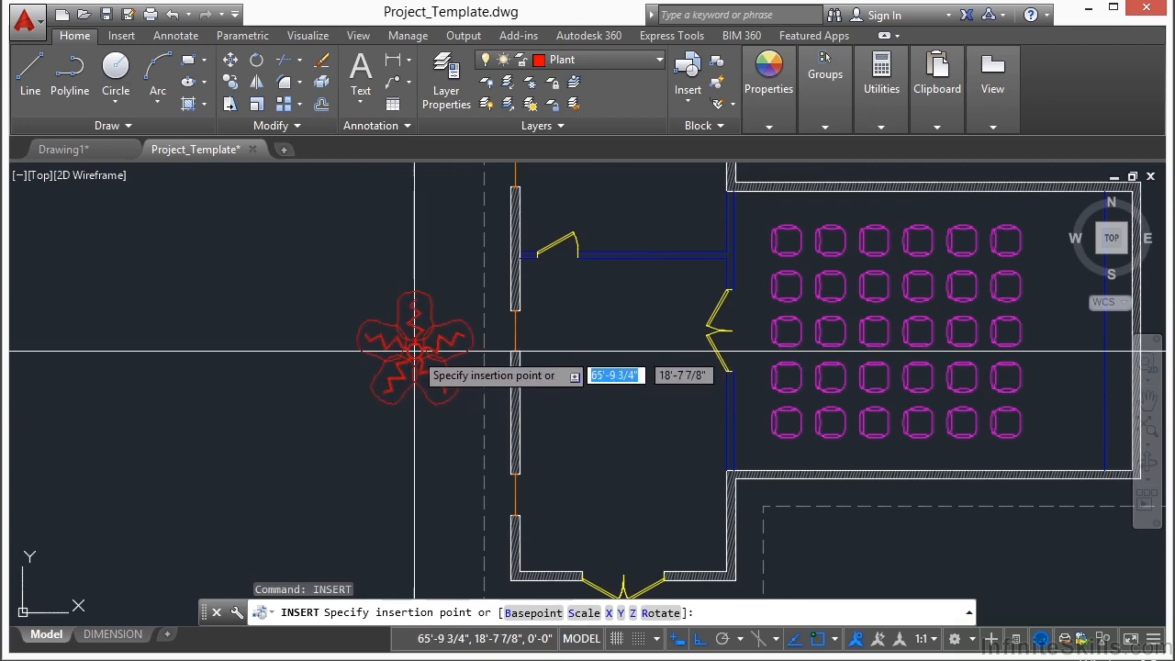
scroll(400, 345, down, 3)
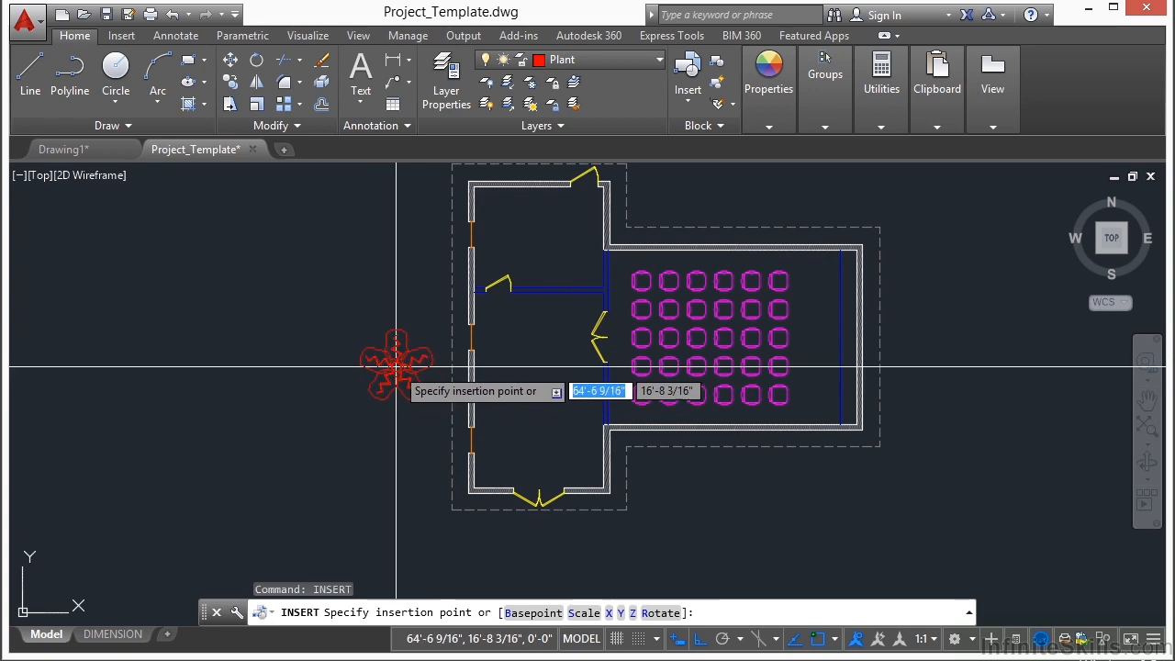
click(395, 365)
Step: Offset the dashed footing outline outward using the Through option, passing through the center of the plant's inner circle
text(of)
key(Return)
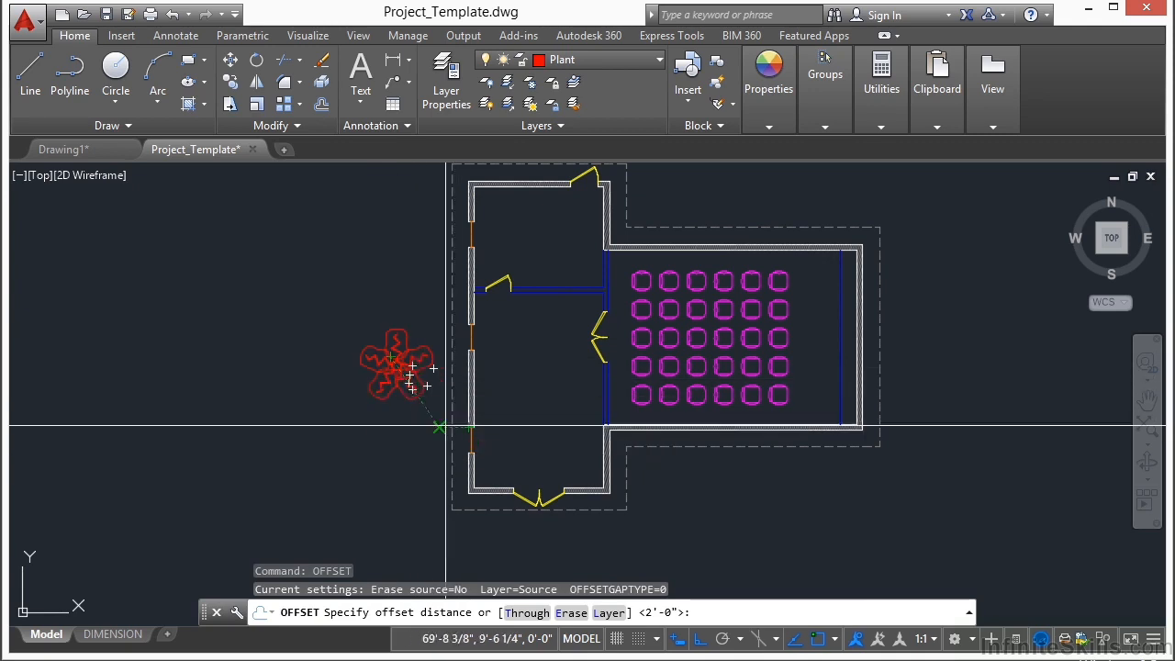
scroll(445, 404, up, 4)
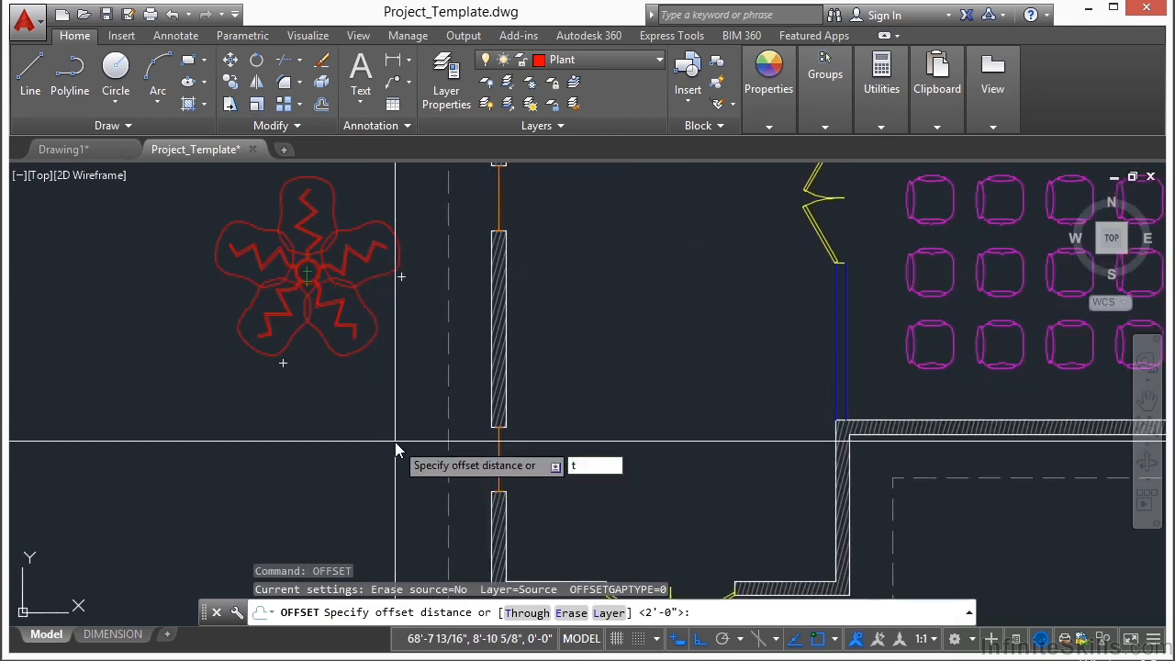
text(t)
key(Return)
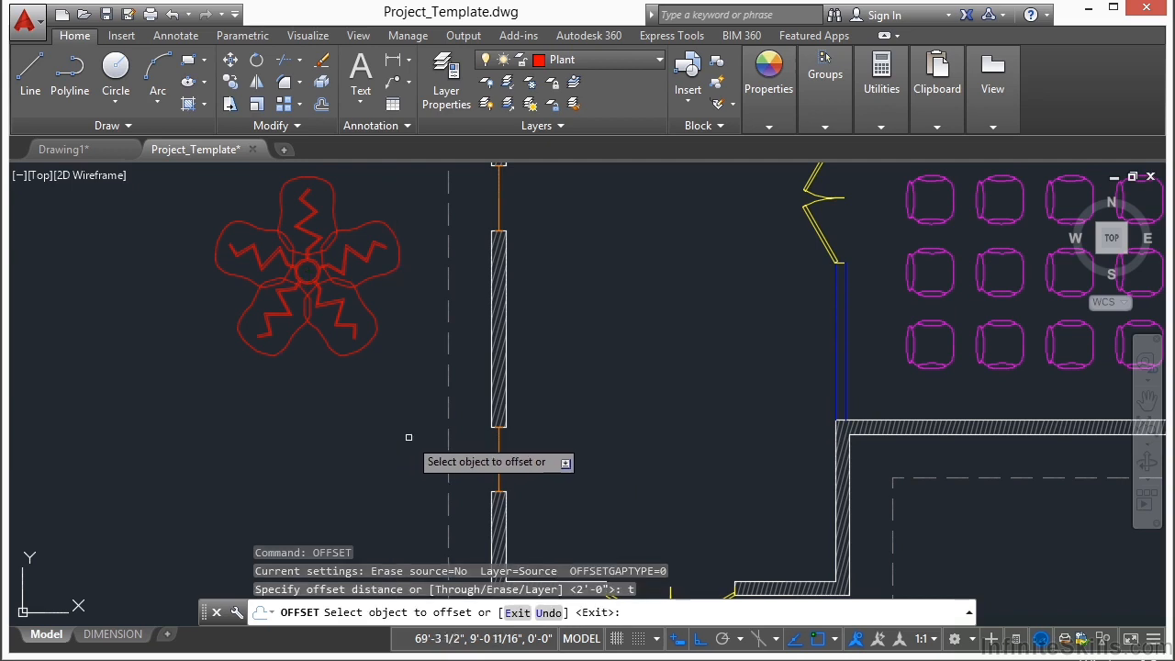
click(449, 321)
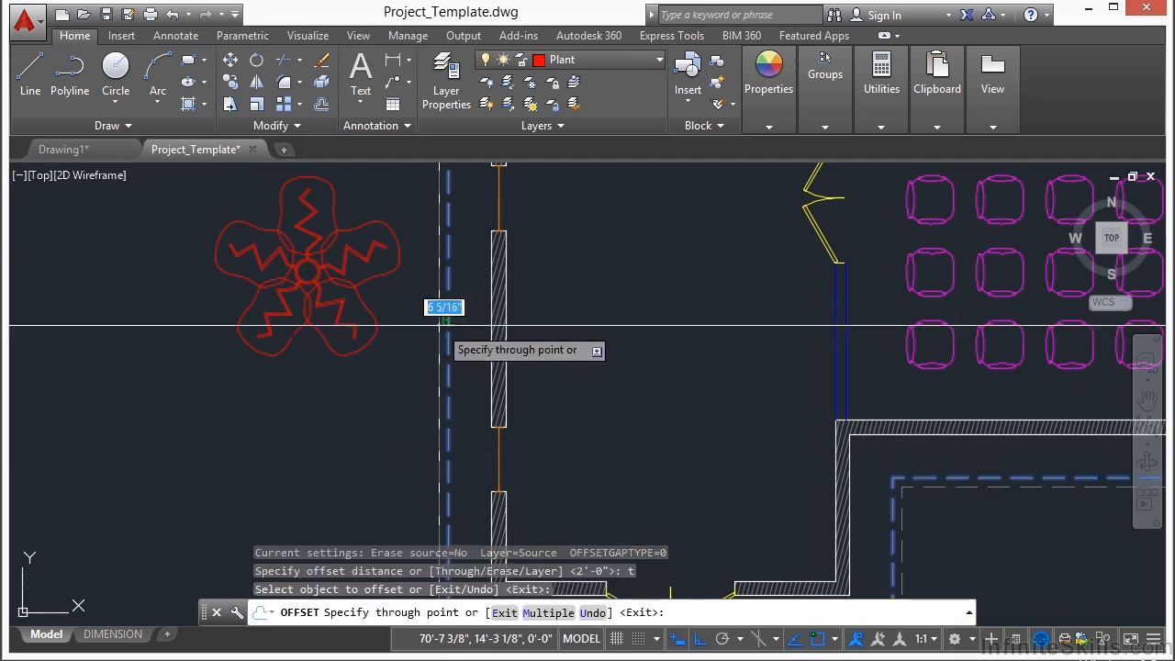
scroll(309, 266, up, 5)
text(cen)
key(Return)
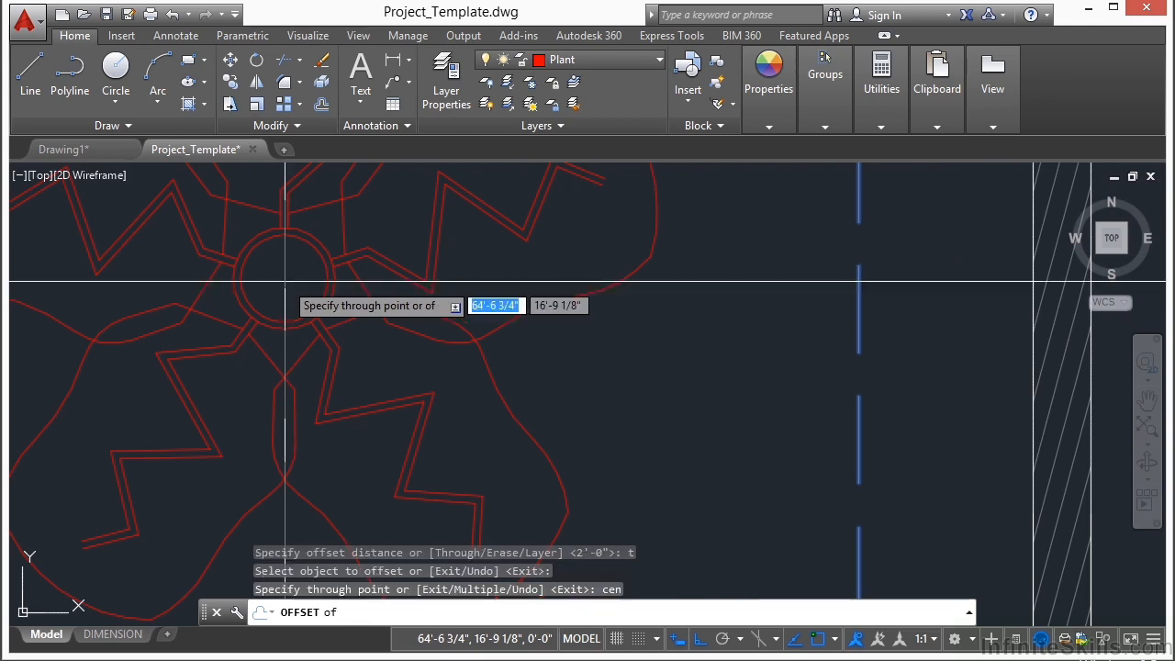
click(282, 279)
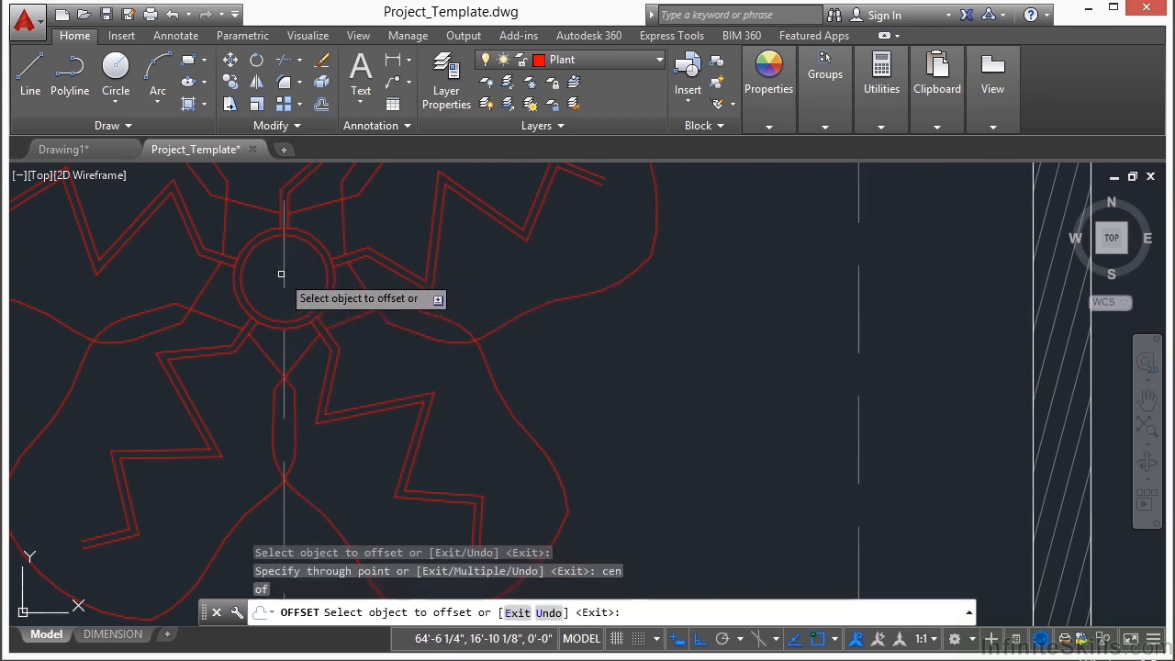
key(Return)
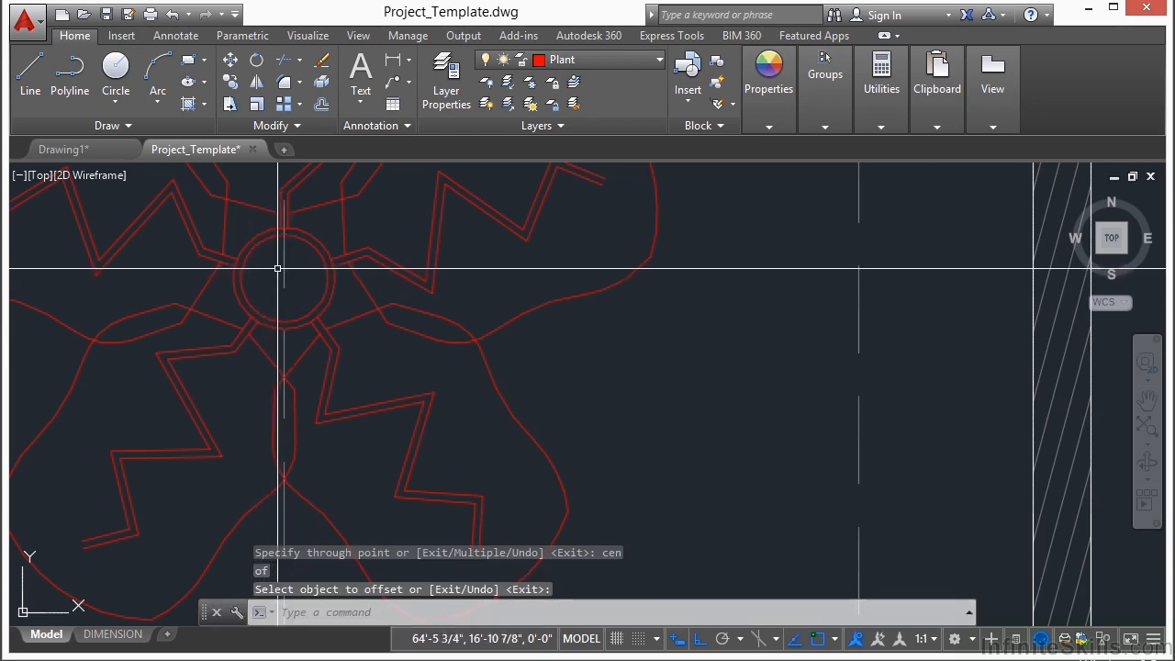
Step: Move the plant from its center to the midpoint of the left side of the new outer outline
scroll(284, 276, down, 6)
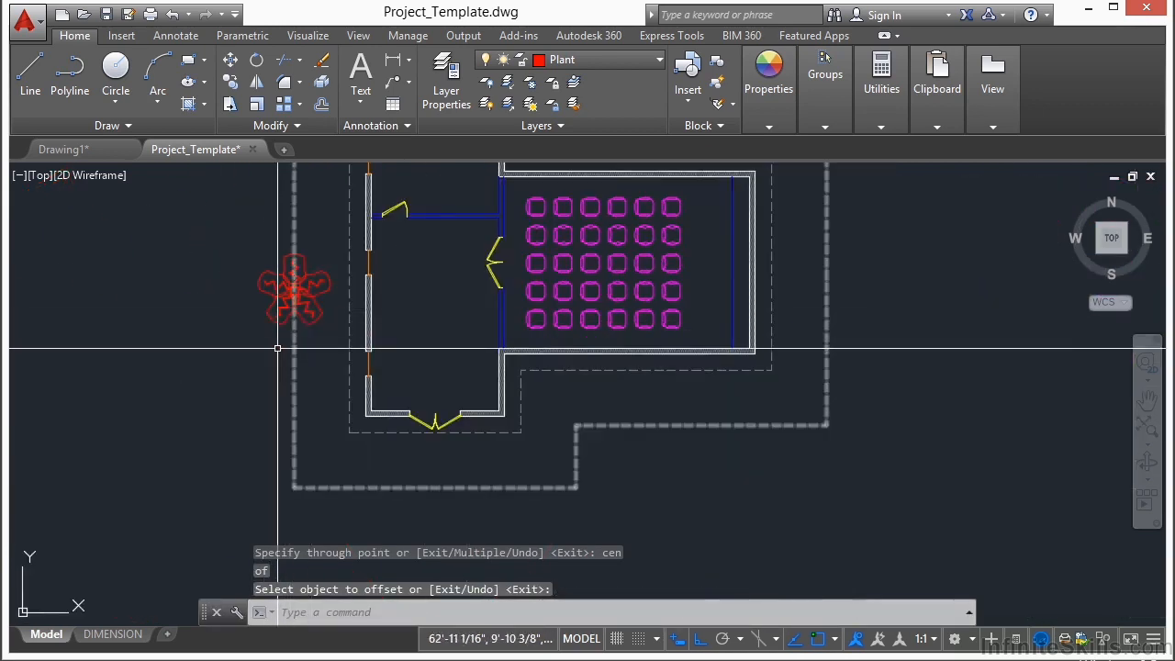
middle_drag(253, 256, 281, 306)
text(M)
key(Return)
scroll(315, 386, up, 6)
click(312, 385)
key(Return)
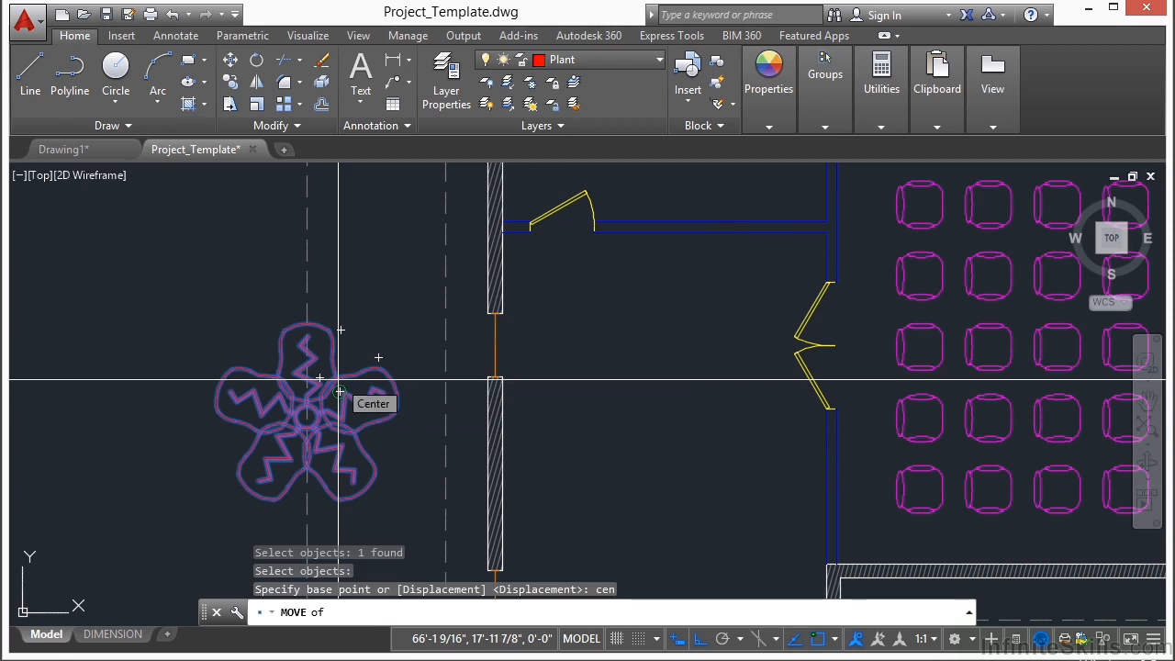
scroll(315, 415, up, 5)
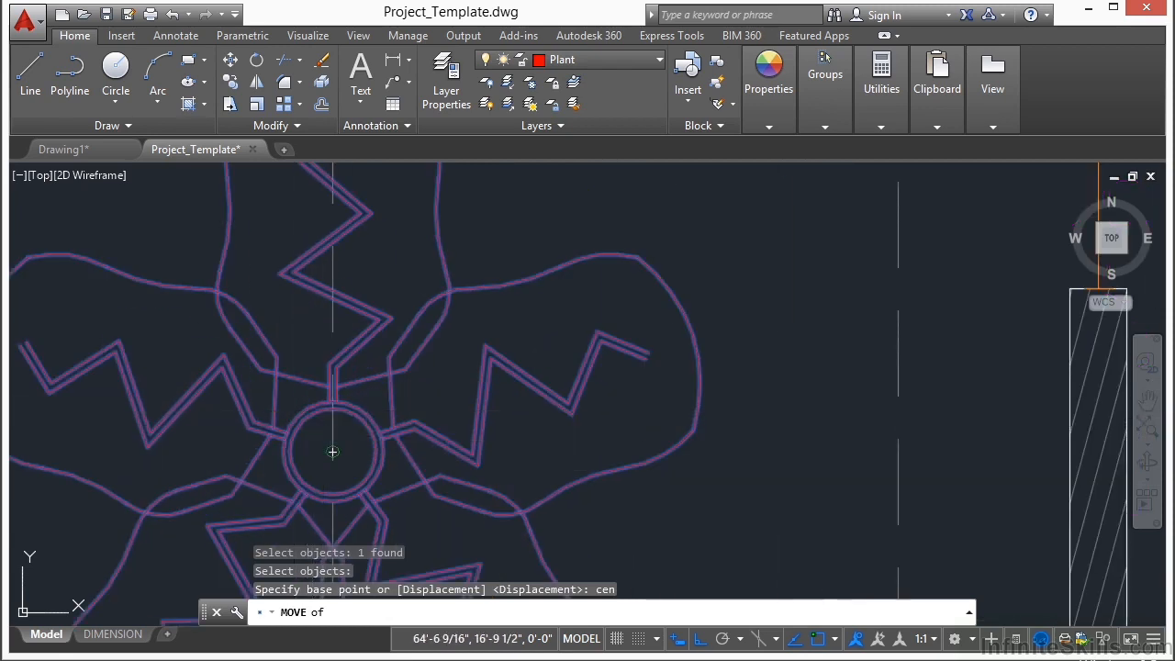
click(333, 452)
scroll(340, 414, down, 3)
text(mid)
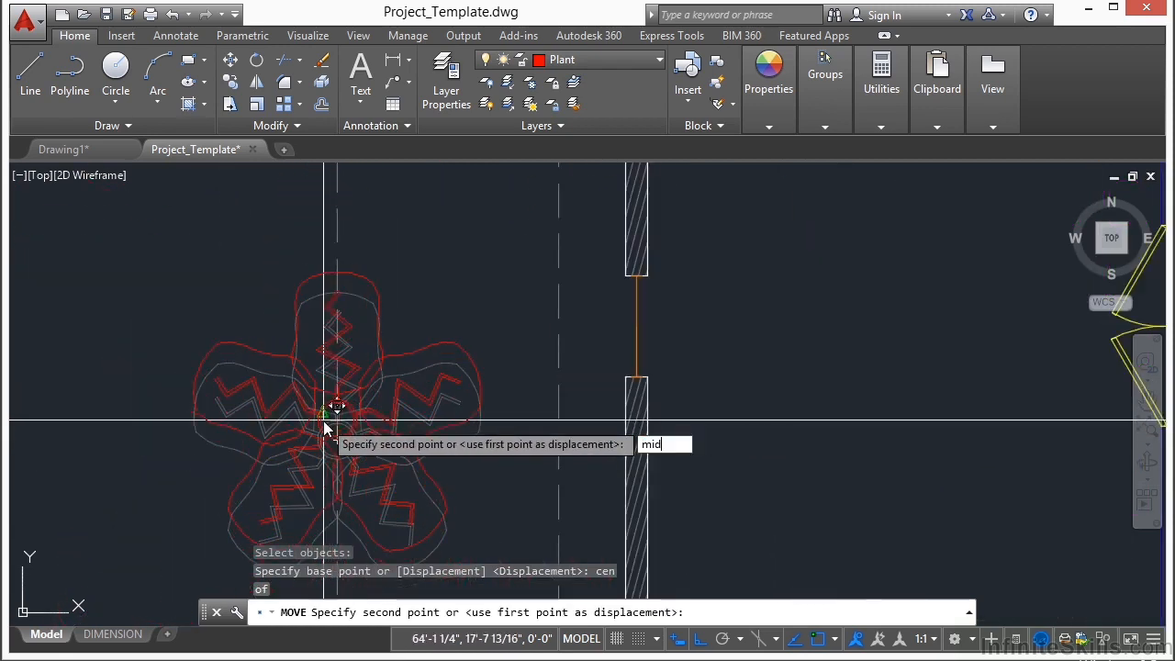
key(Return)
scroll(317, 415, down, 4)
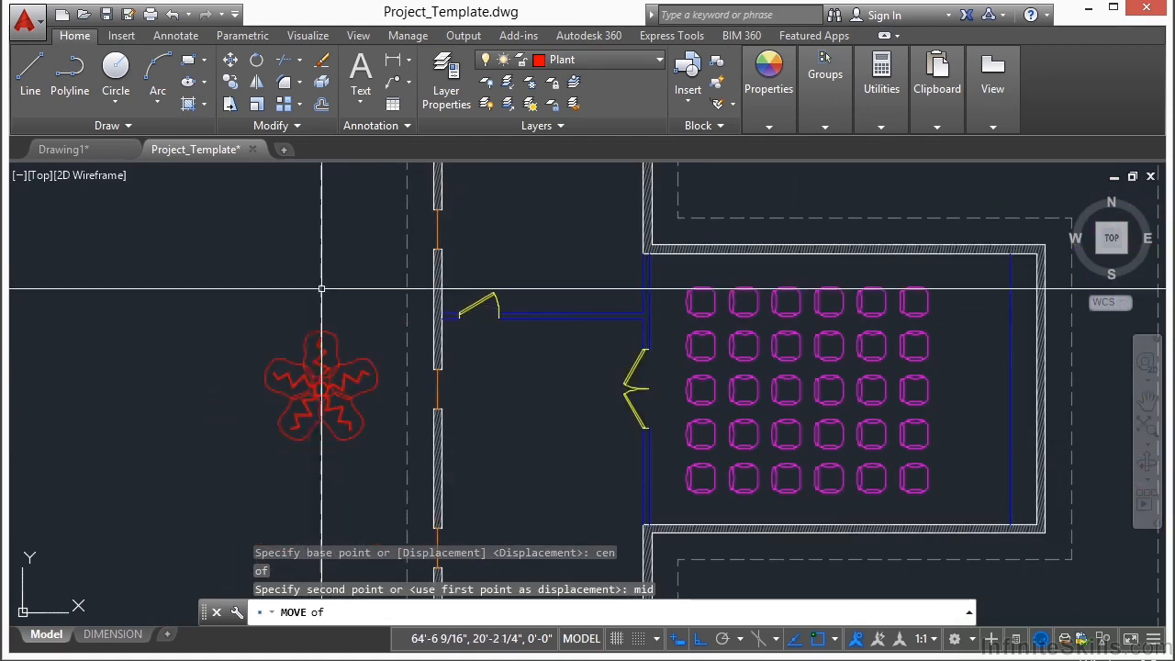
click(320, 380)
scroll(386, 373, down, 3)
scroll(386, 373, up, 4)
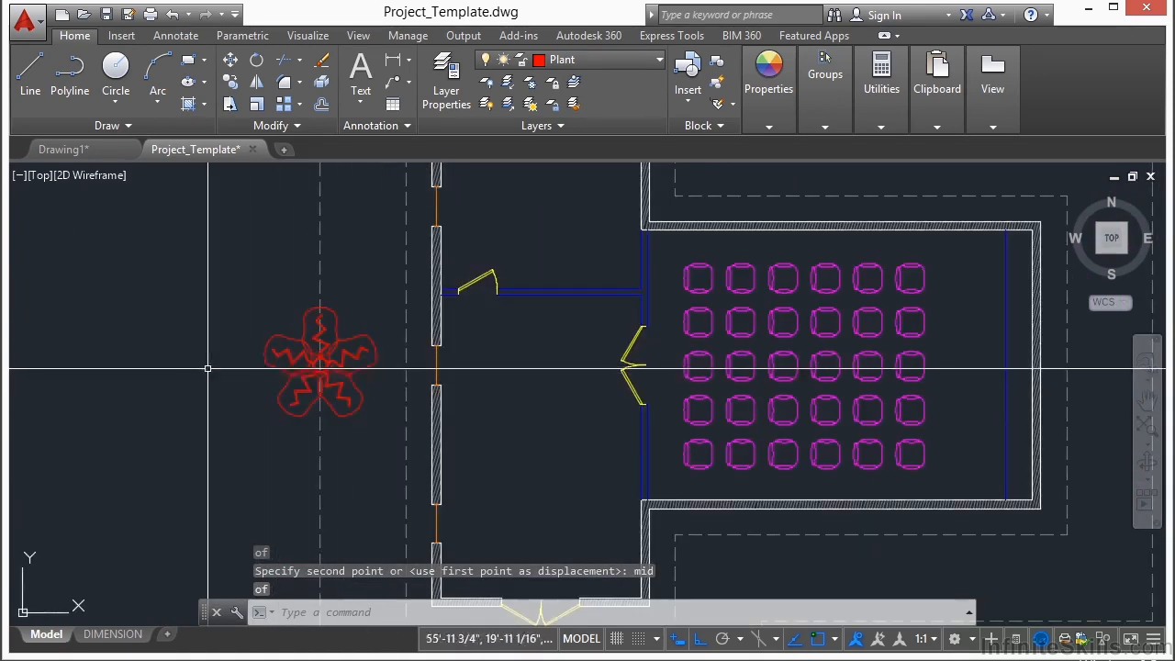
scroll(266, 359, down, 2)
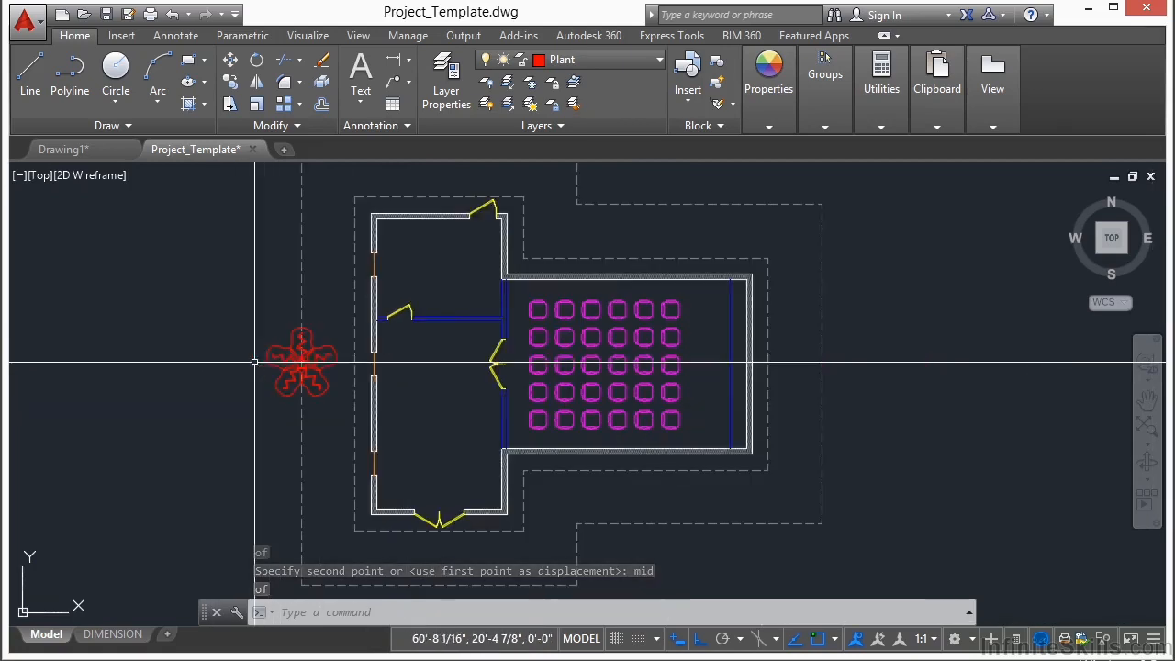
Step: Create a path array of the plant using the outermost dashed outline as the path curve
scroll(324, 363, down, 3)
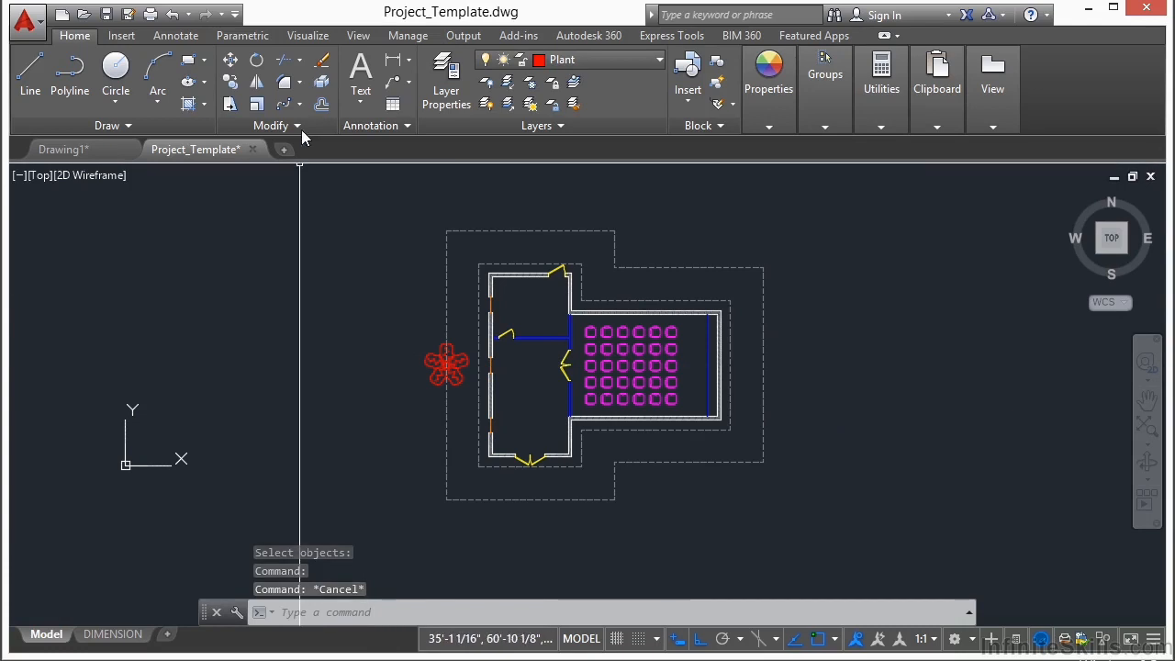
click(301, 103)
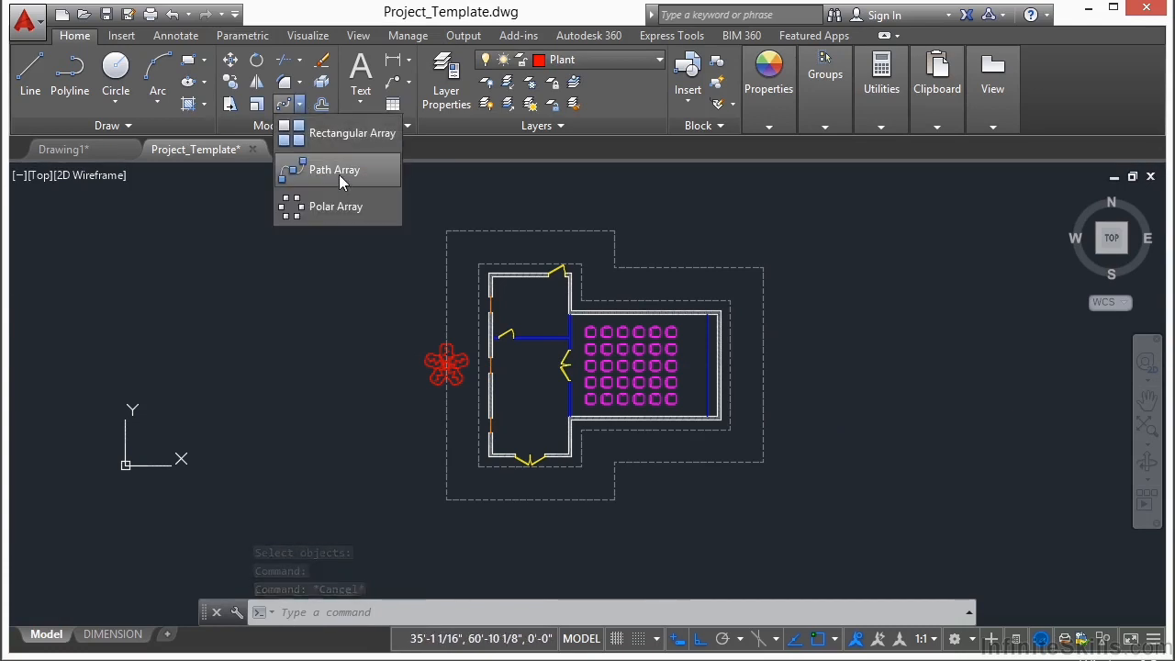
click(332, 165)
click(425, 361)
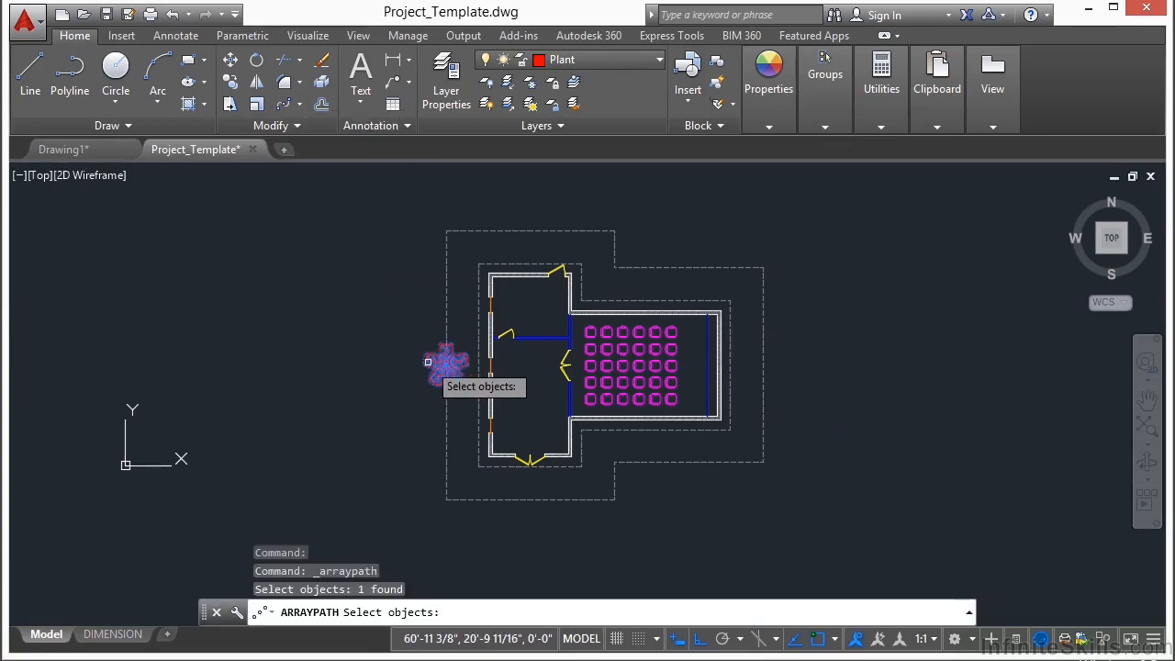
key(Return)
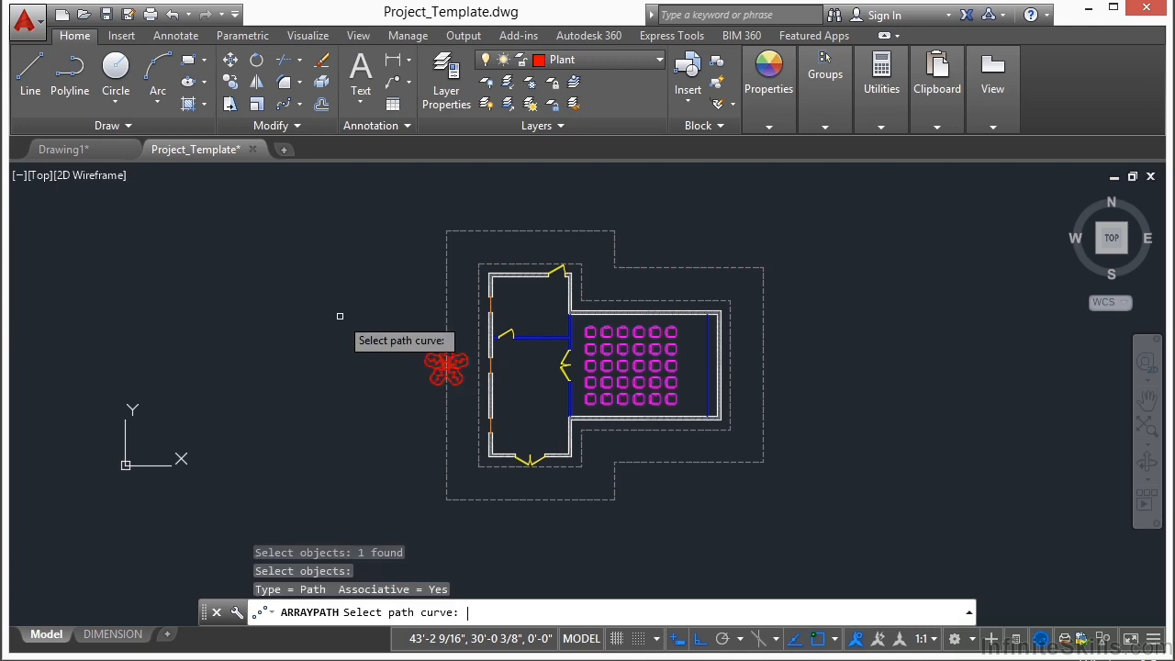
click(447, 301)
scroll(341, 326, down, 2)
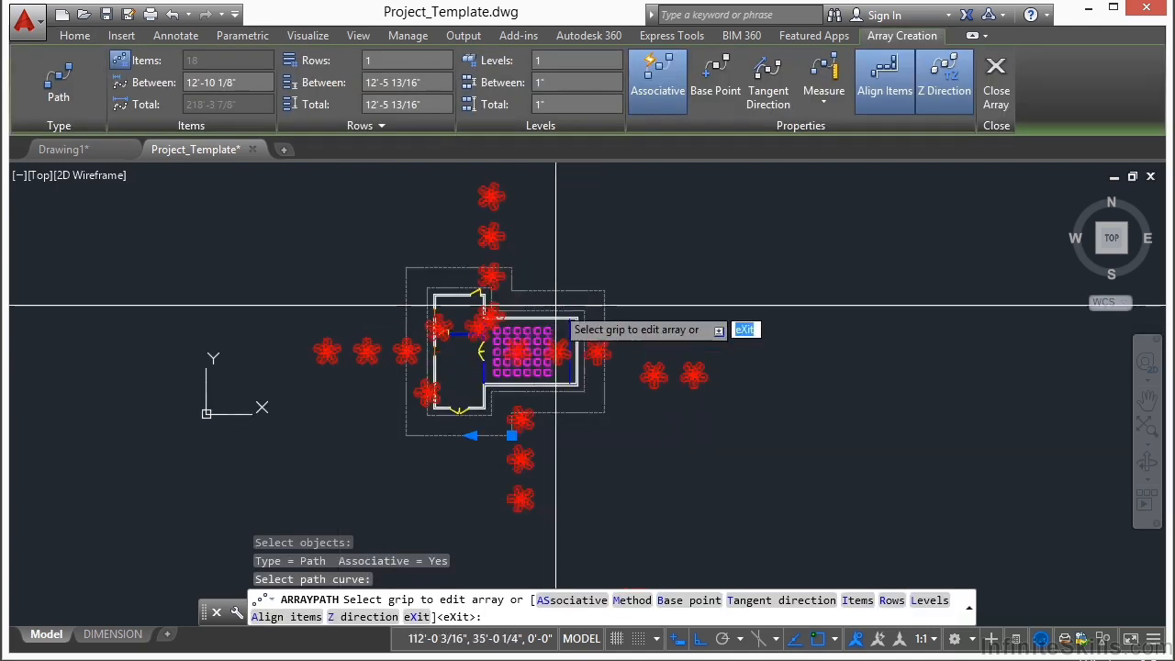
Step: Leave the array editing and undo the path array of the plant
key(Escape)
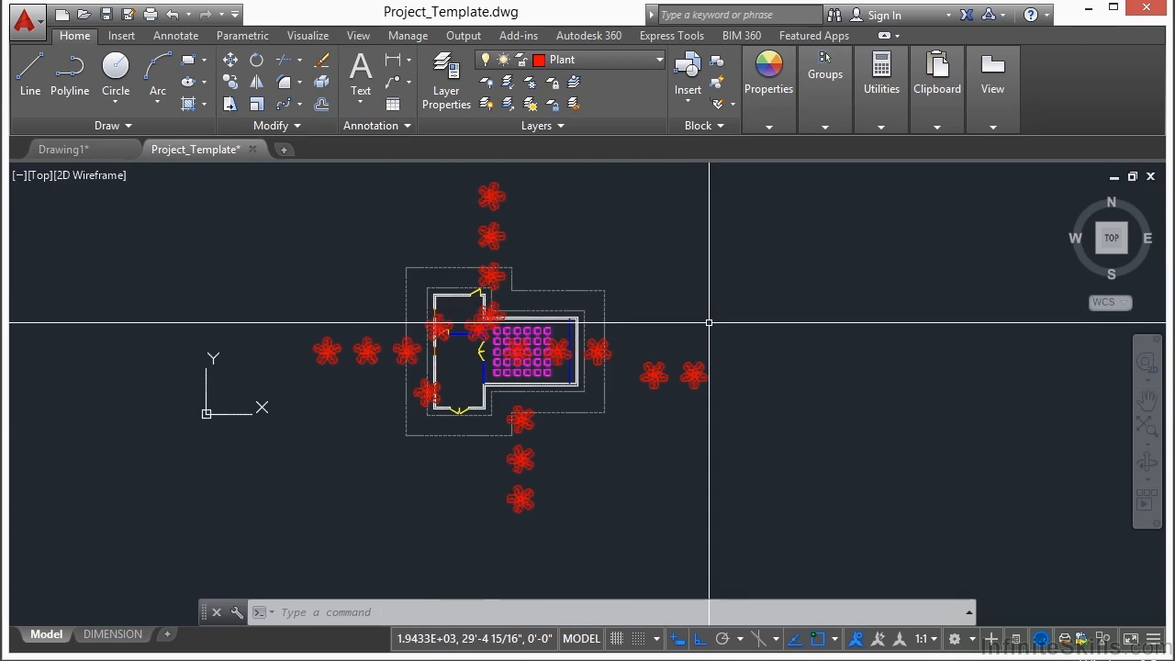
key(ctrl+z)
Step: Trim the outermost dashed outline inside the plant's inner circle, using that circle as the cutting edge
scroll(463, 358, up, 3)
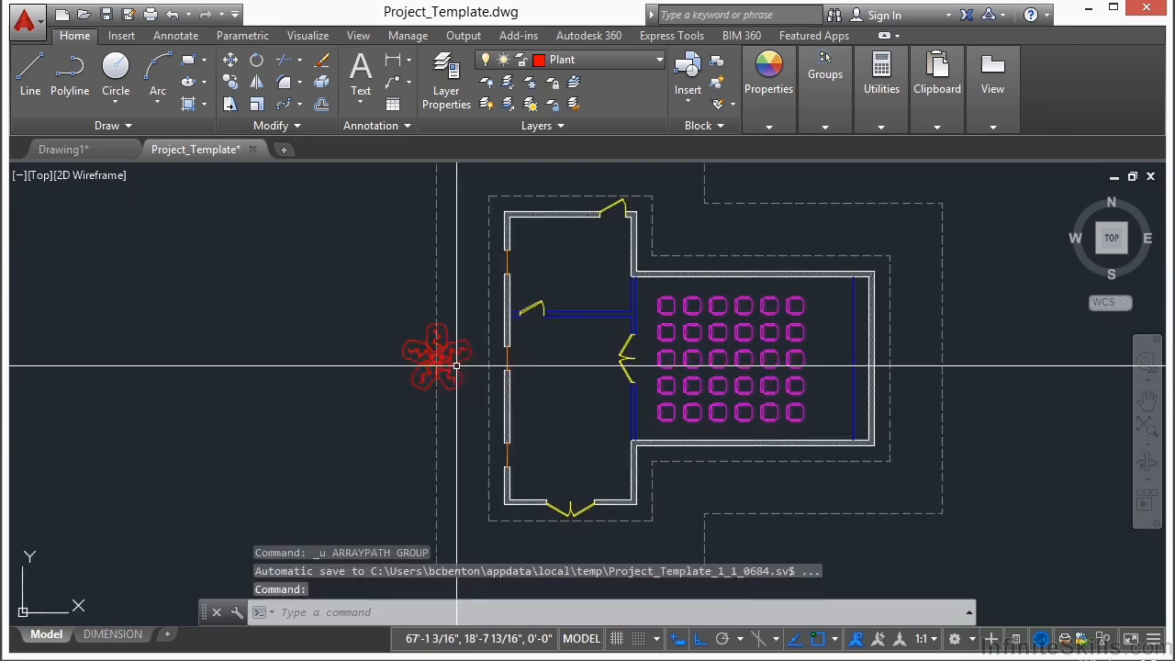
text(tr)
key(Return)
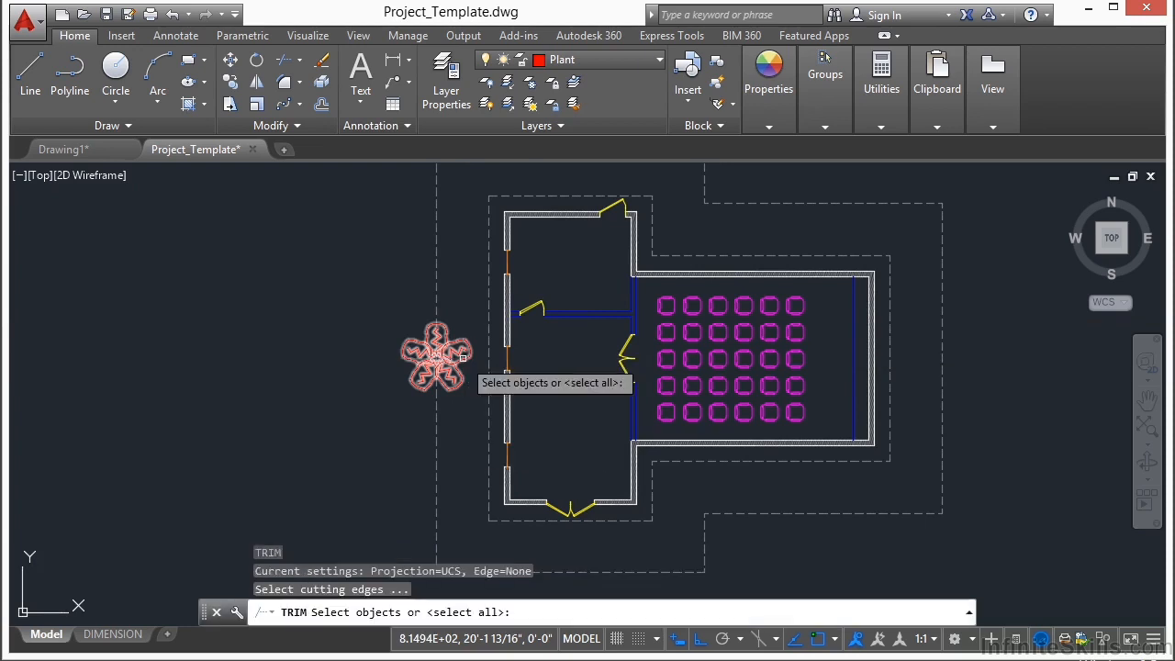
scroll(451, 358, up, 2)
scroll(451, 358, up, 5)
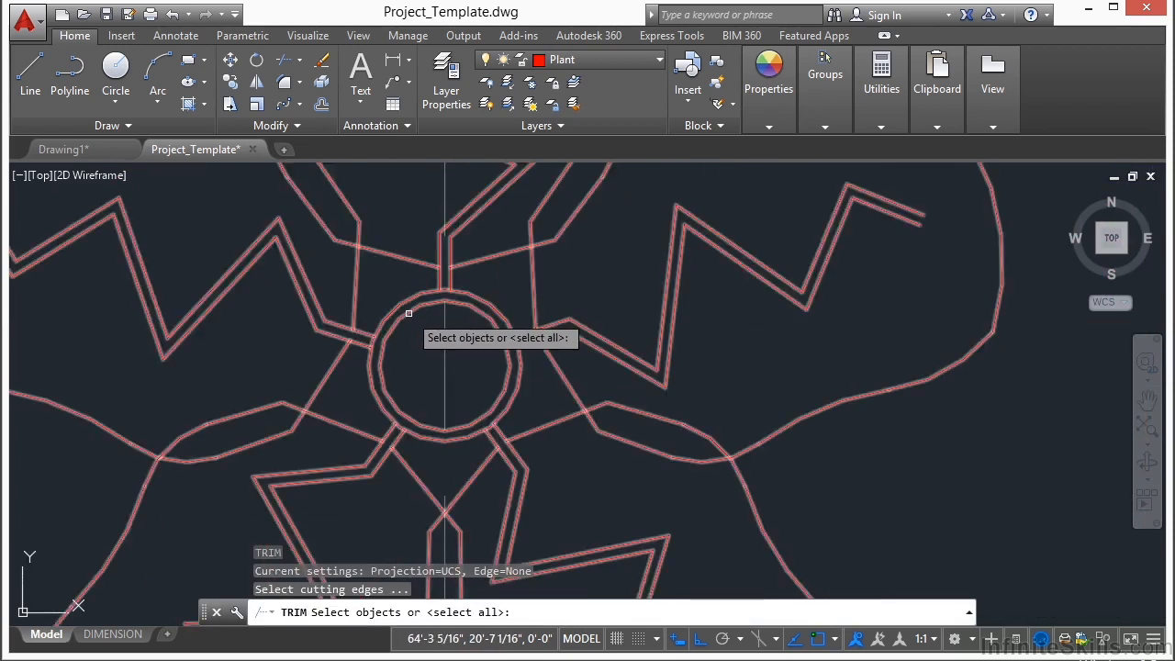
click(407, 313)
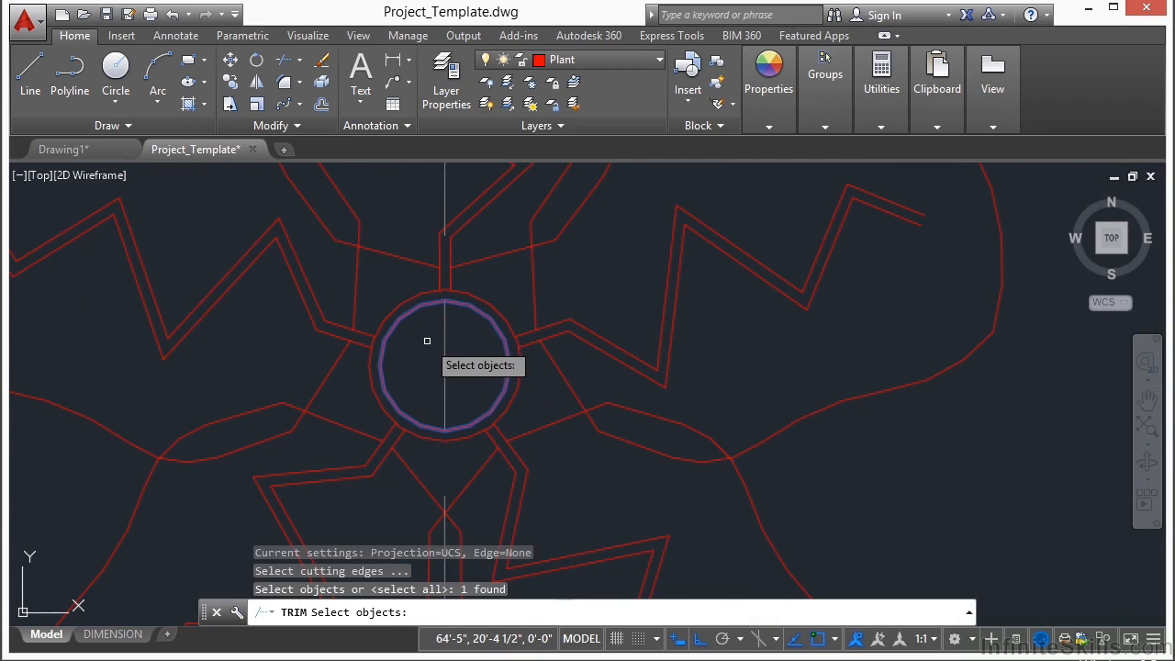
key(Return)
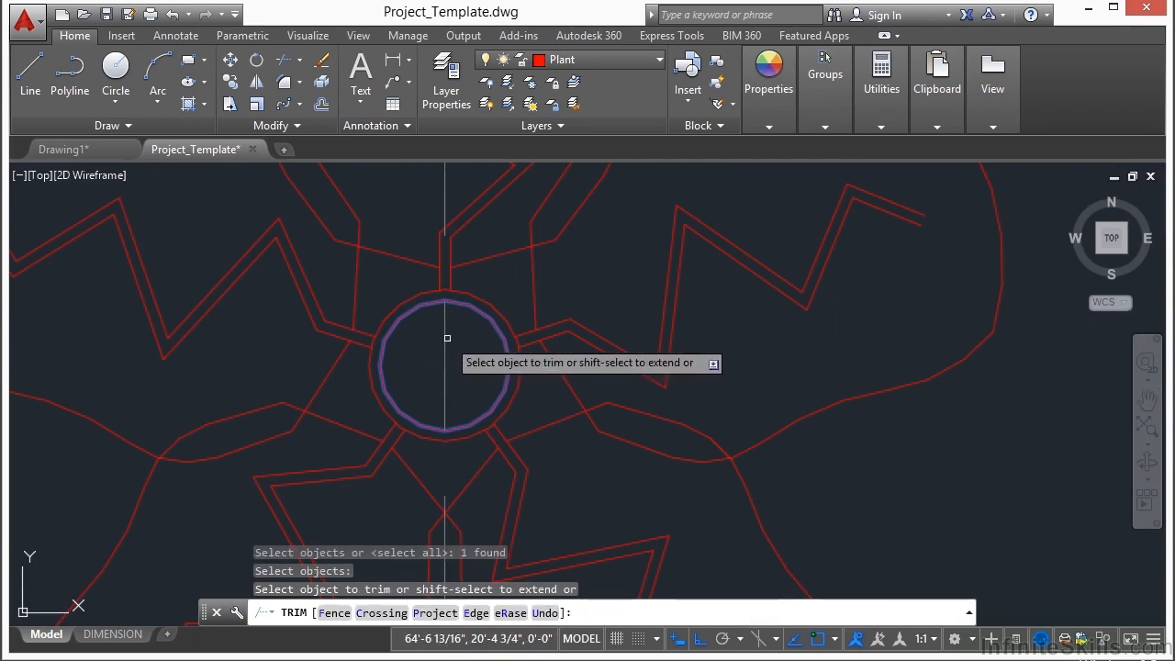
click(446, 347)
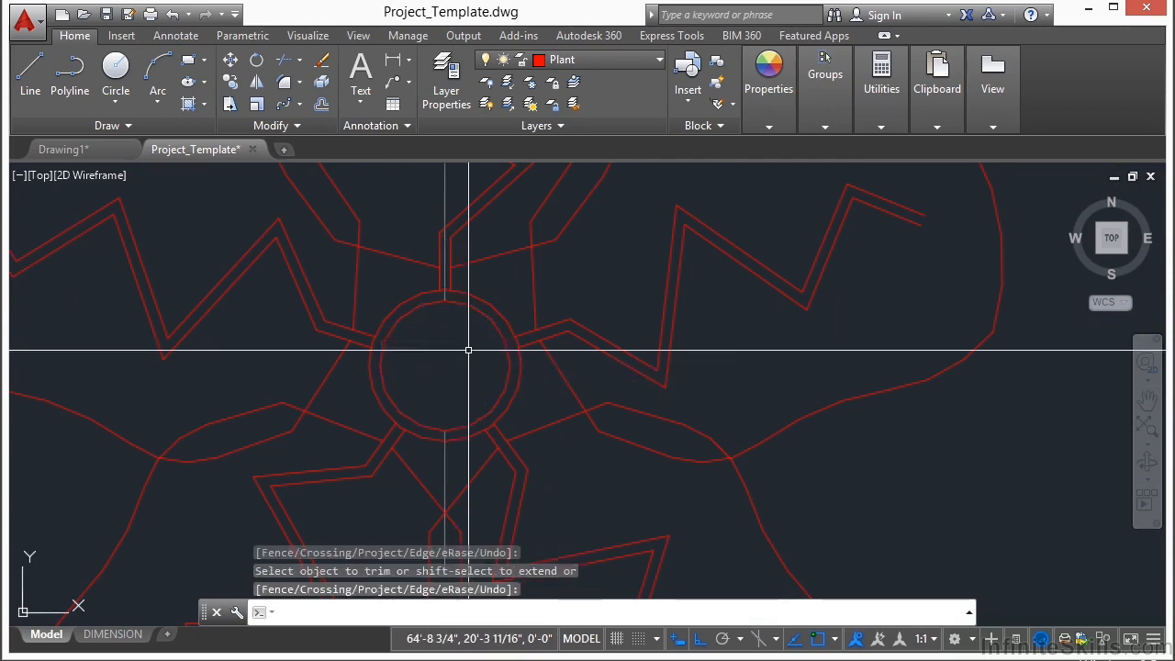
key(Return)
click(445, 174)
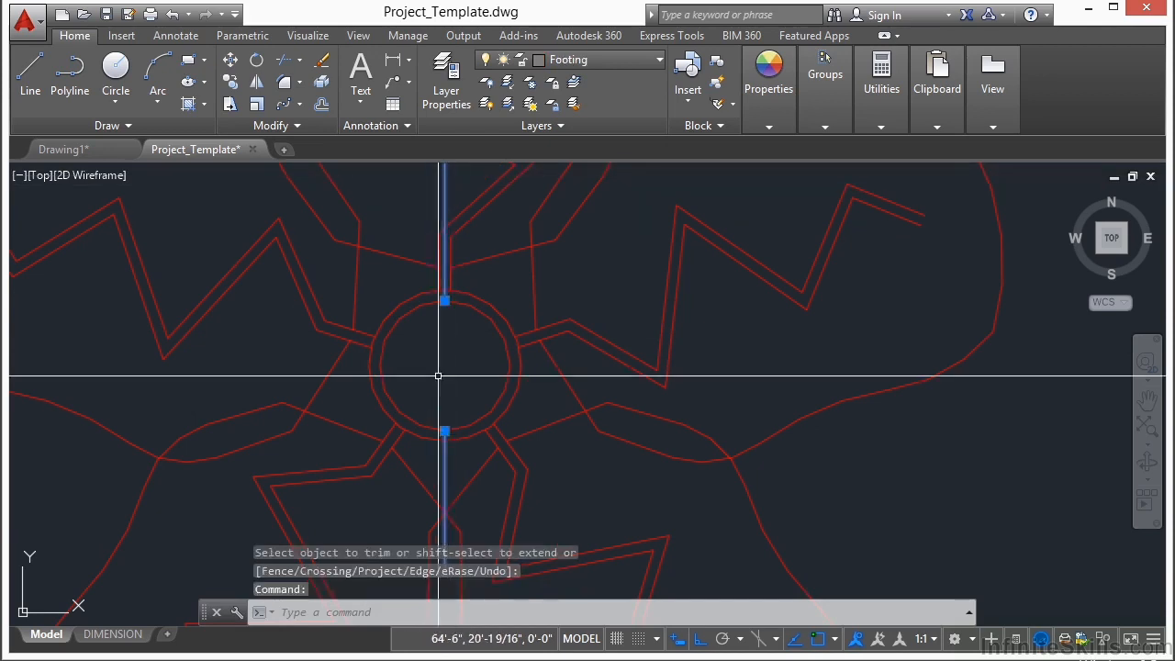
key(Escape)
key(Escape)
Step: Create a path array of the plant along the trimmed outermost dashed outline
scroll(421, 370, down, 5)
scroll(422, 370, down, 7)
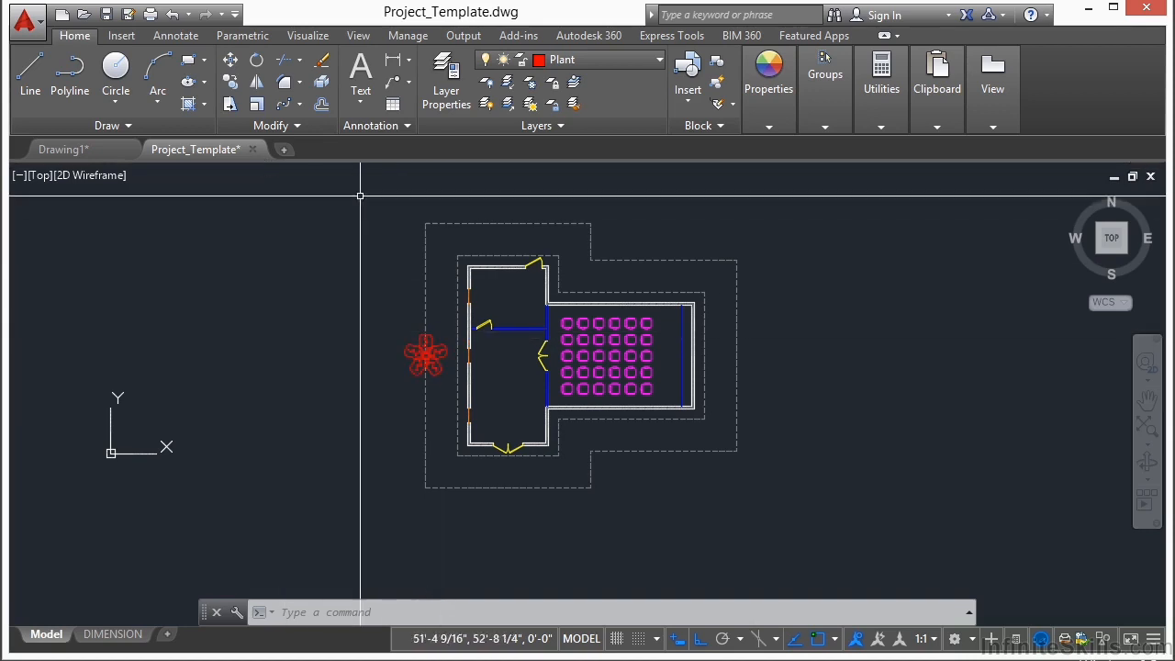
click(283, 104)
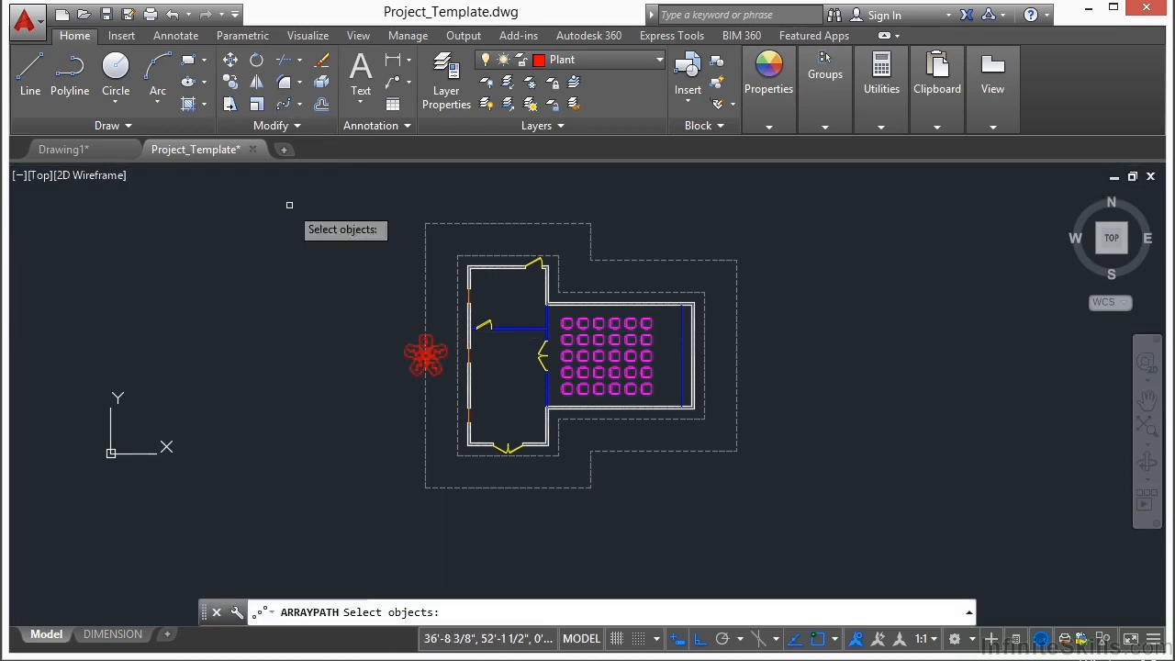
click(410, 351)
key(Return)
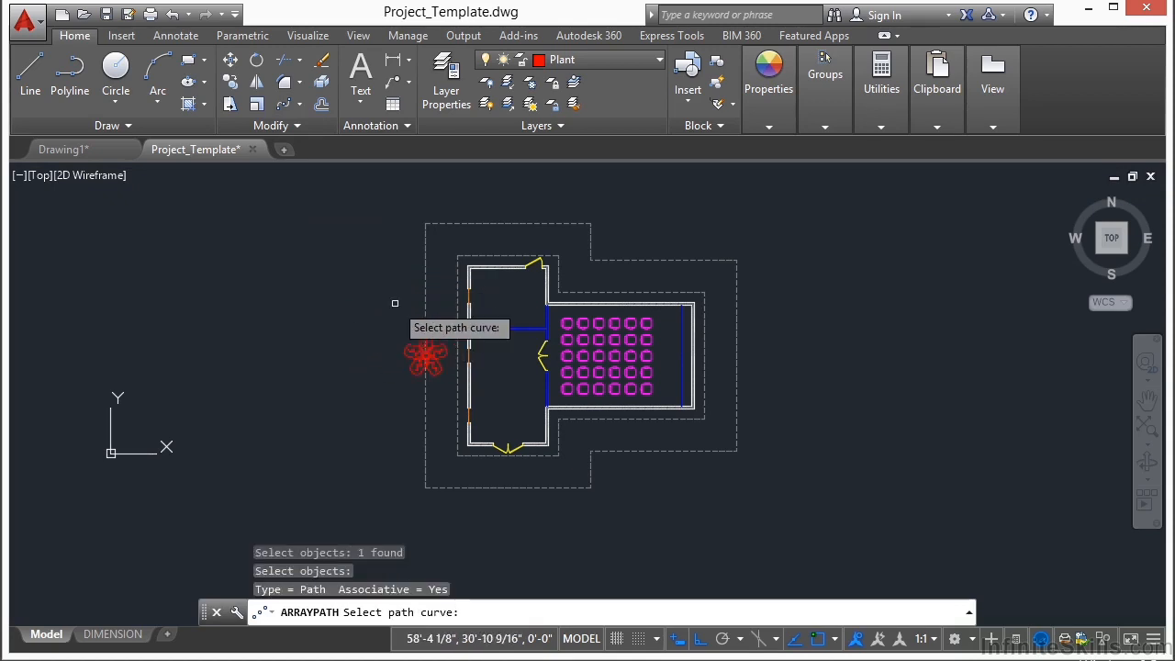
click(426, 333)
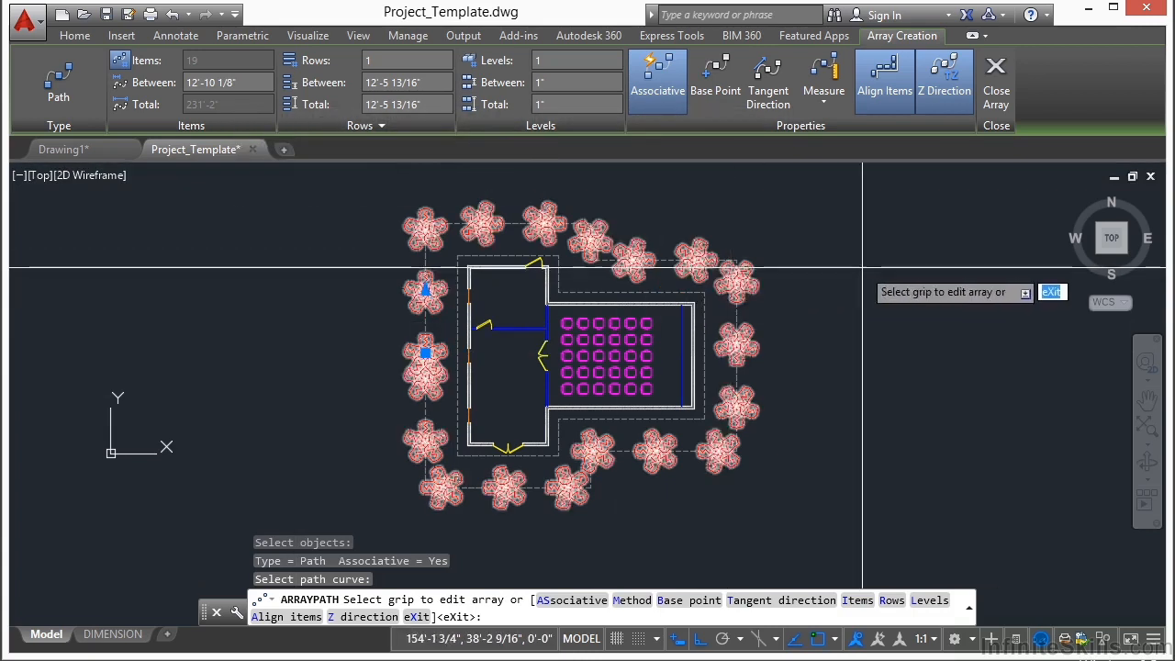
Step: Switch the plant array to the Divide method with 15 items and close the array
click(826, 102)
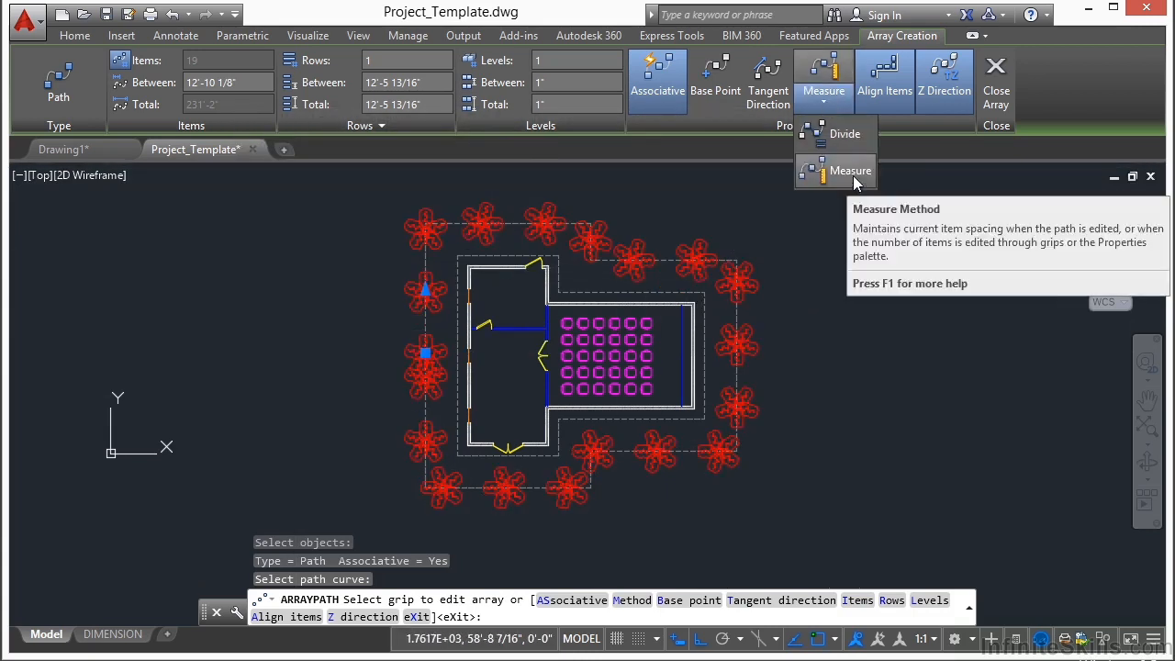
click(839, 133)
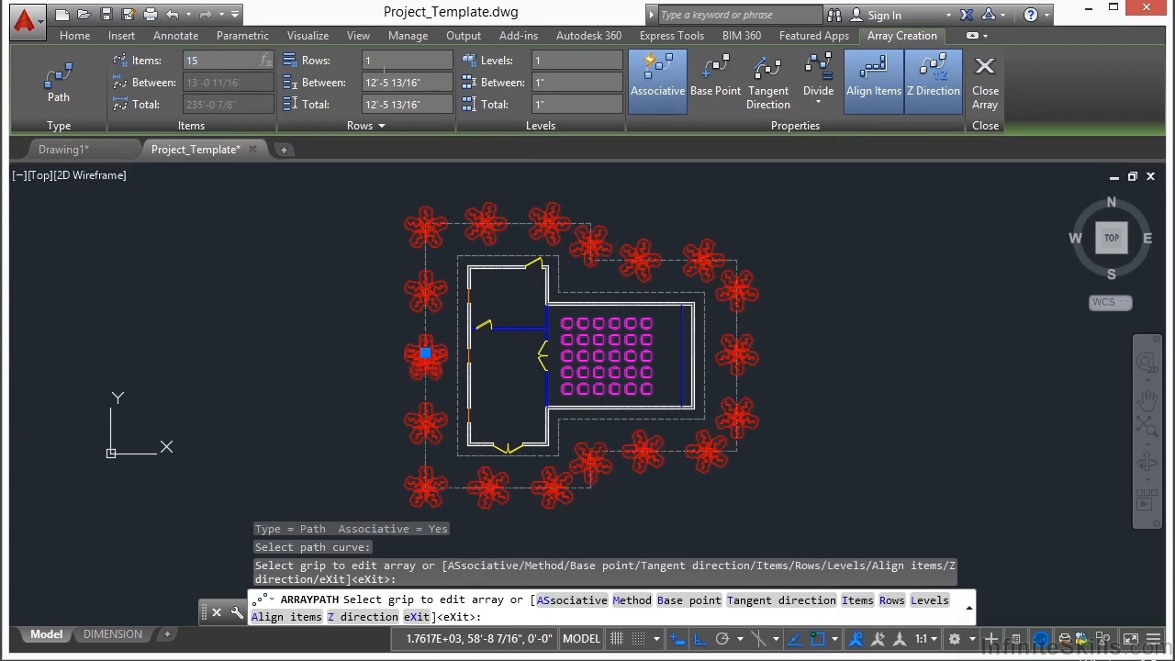
click(381, 66)
click(381, 371)
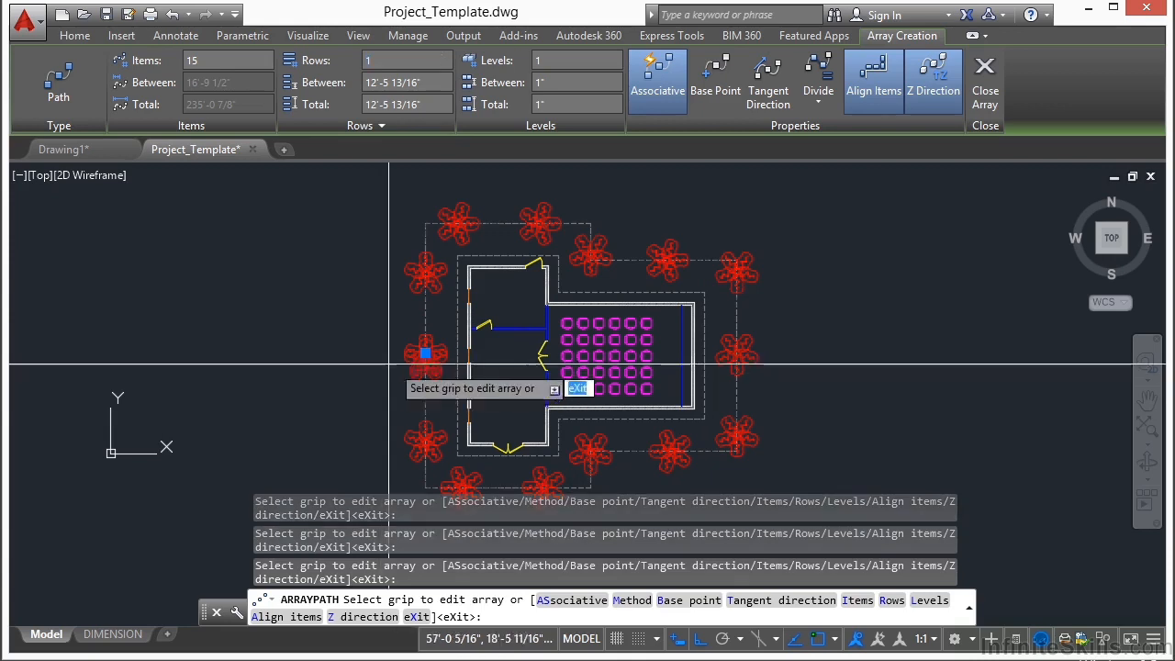
scroll(383, 367, up, 8)
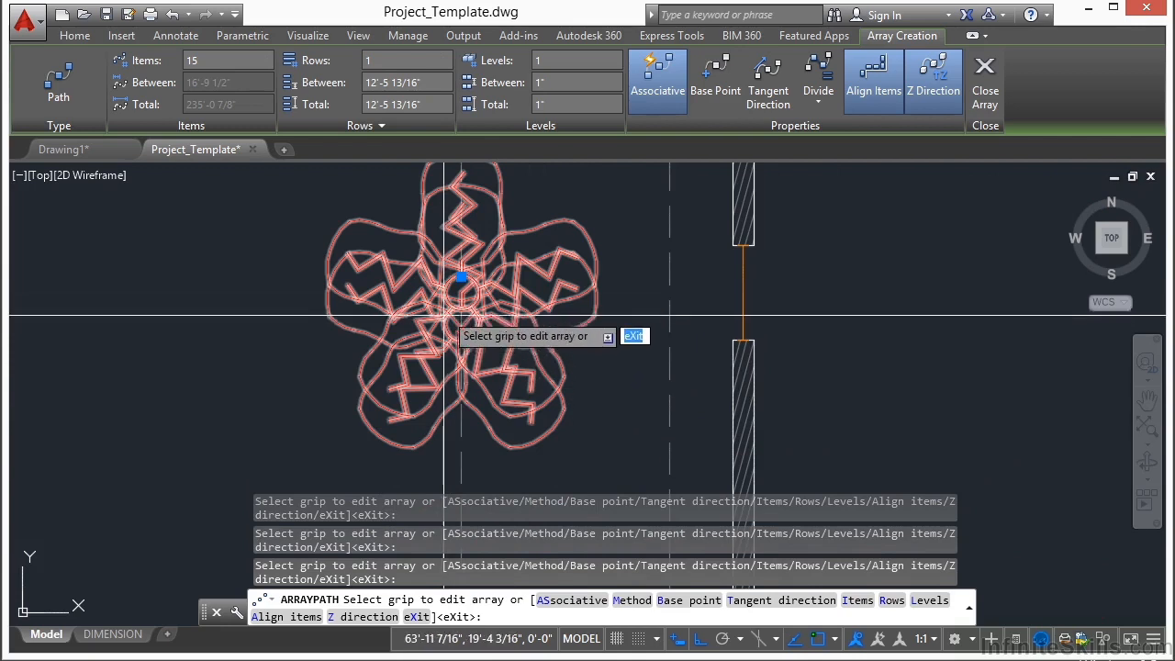
scroll(458, 266, up, 4)
scroll(441, 320, down, 10)
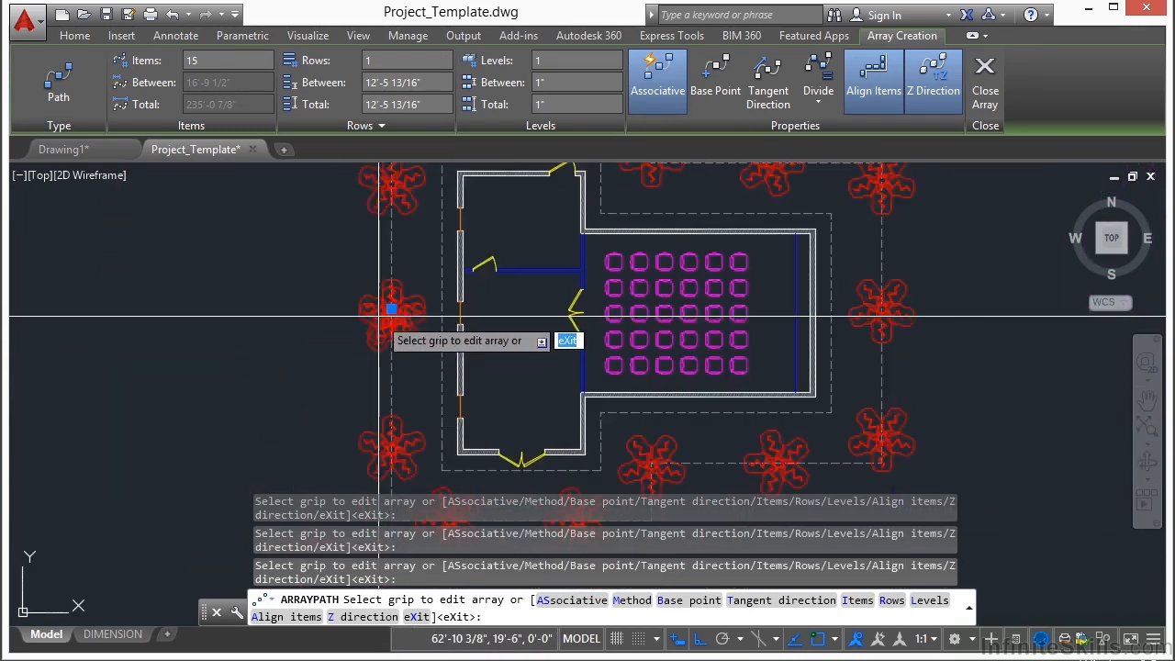
scroll(380, 320, down, 4)
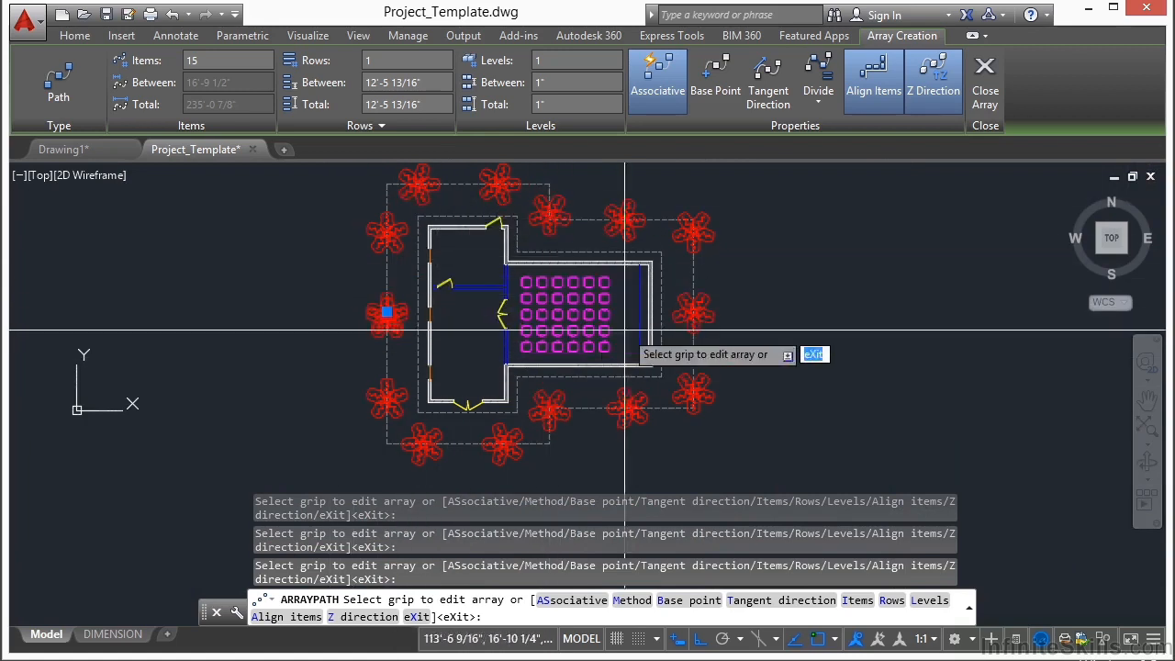
click(987, 94)
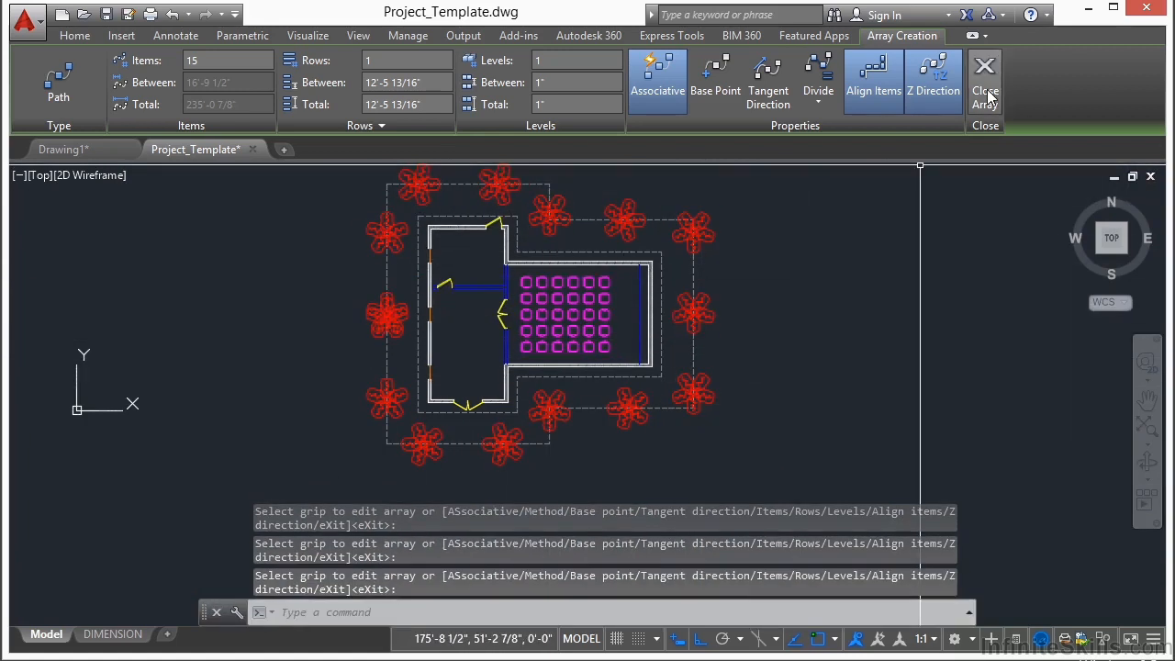
Step: Explode the plant path array into individual plants
text(x)
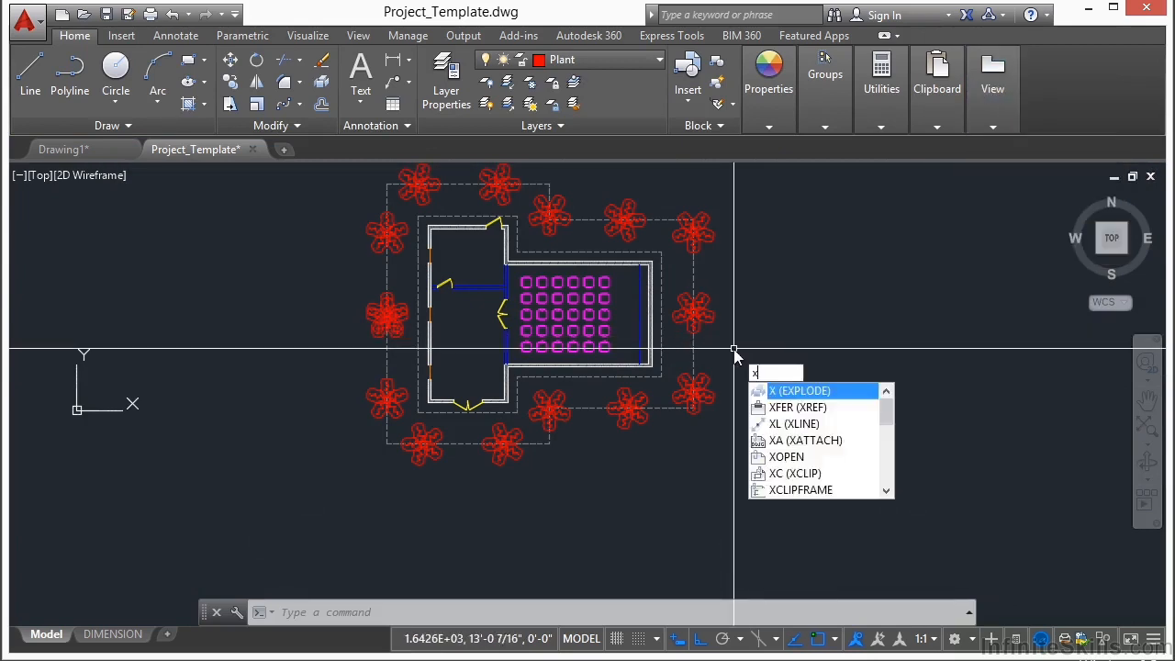
key(Return)
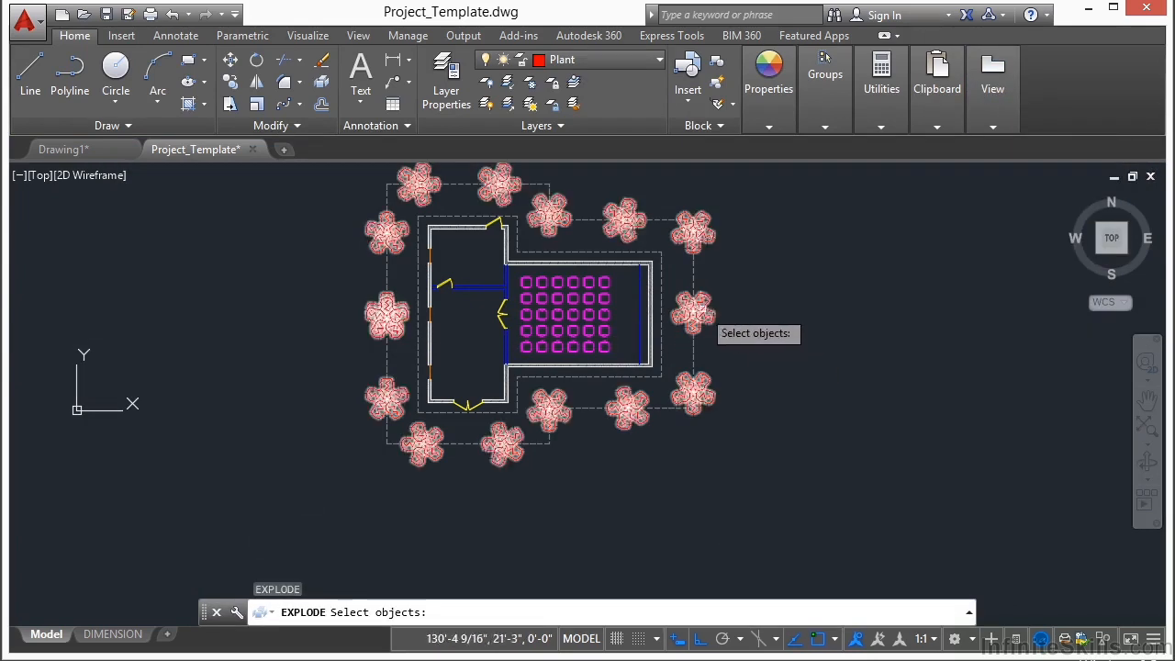
click(694, 313)
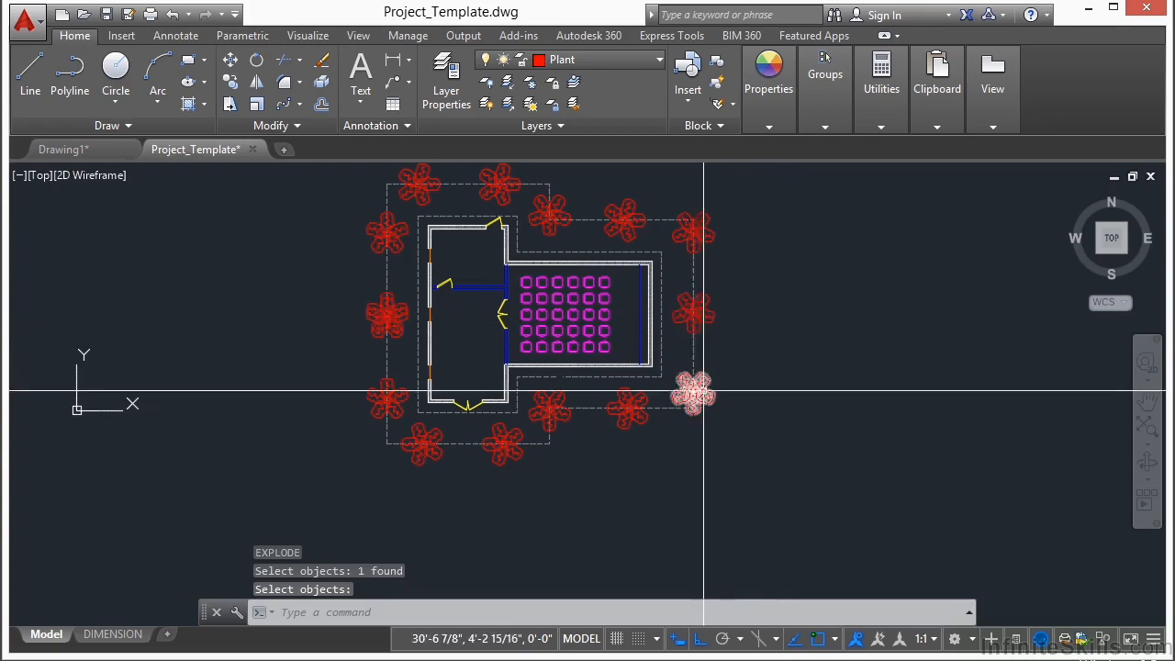
scroll(349, 327, up, 6)
key(Return)
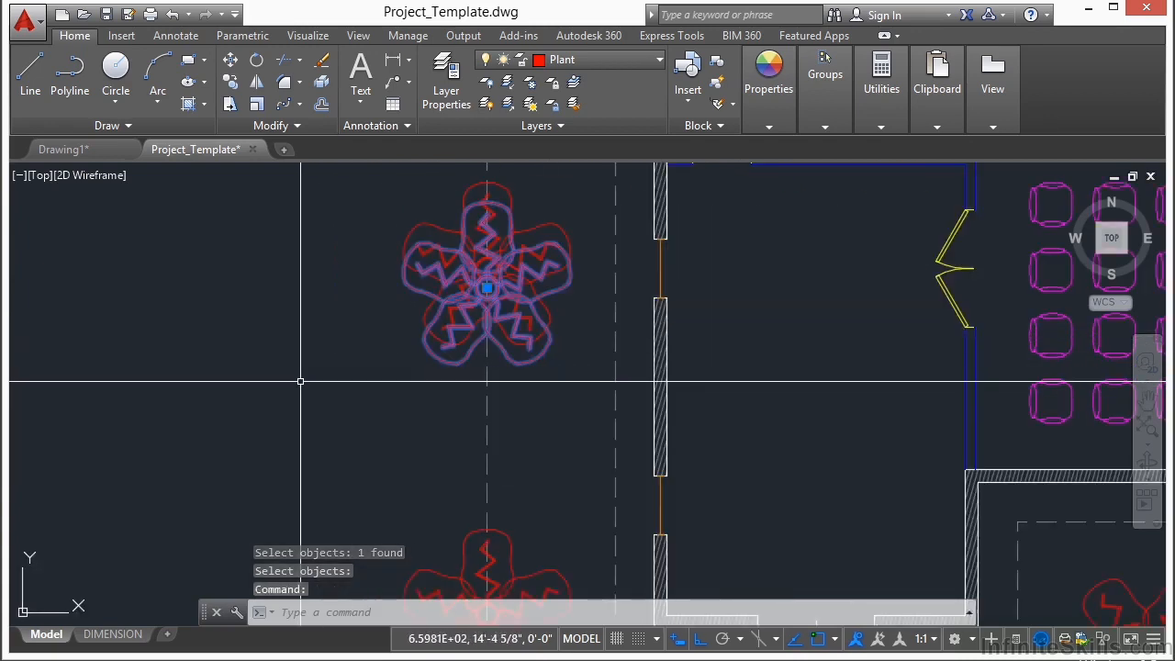
Step: Erase the duplicate plant at the middle of the left wing's left side and the outermost dashed outline
right_click(300, 380)
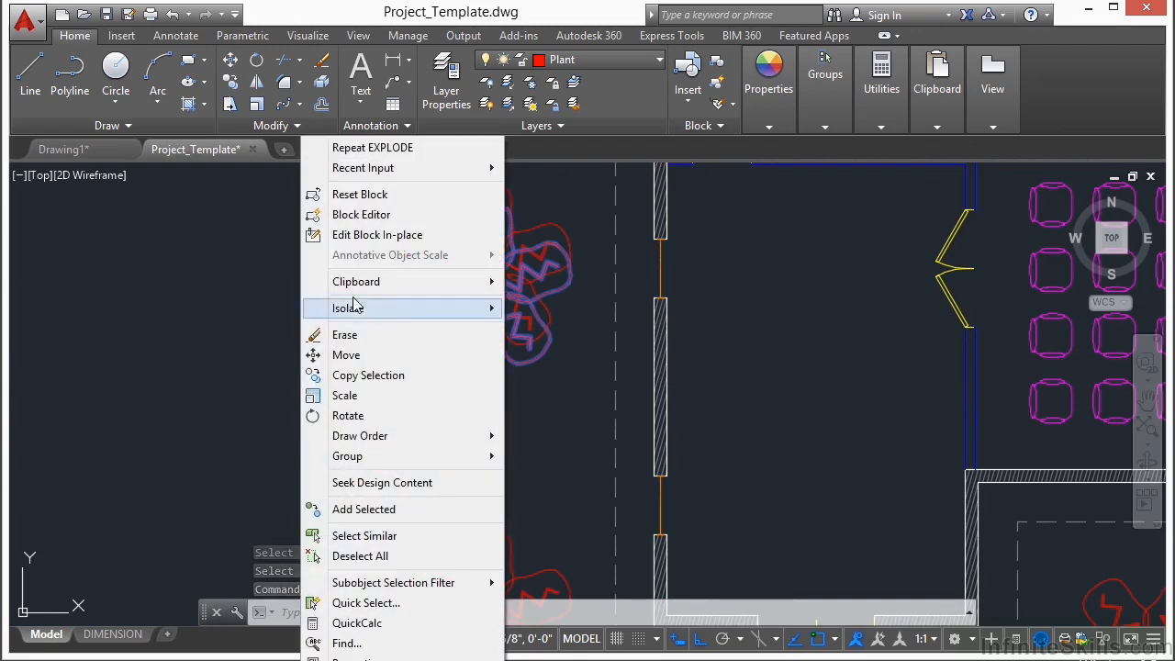
click(366, 344)
click(418, 394)
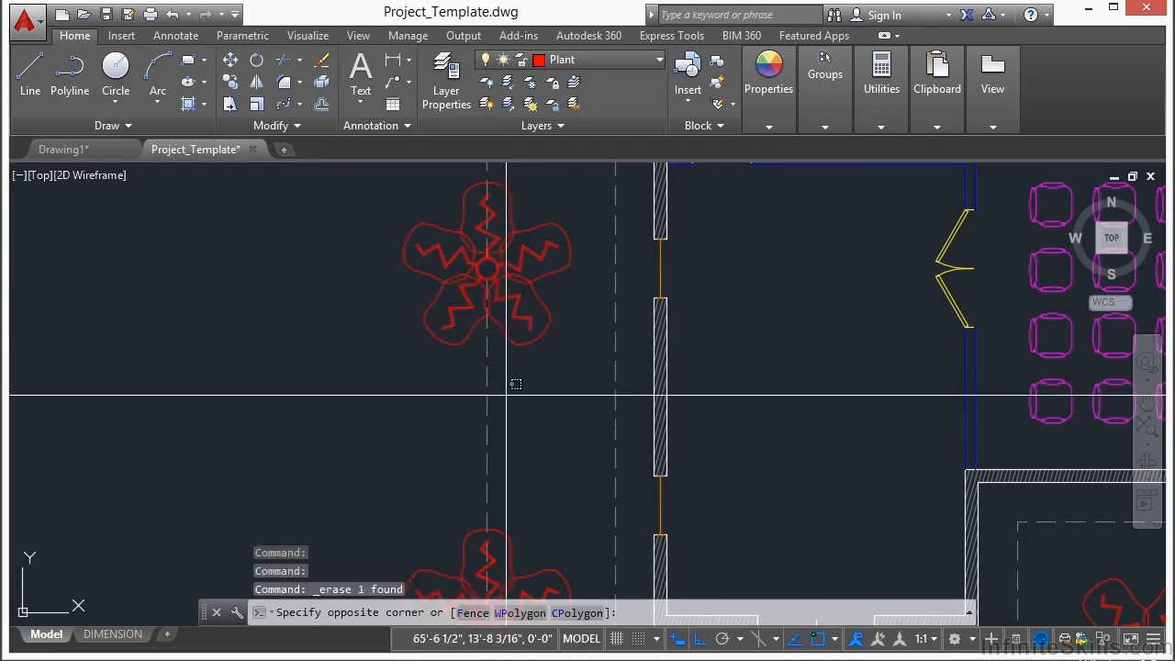
click(410, 441)
right_click(322, 401)
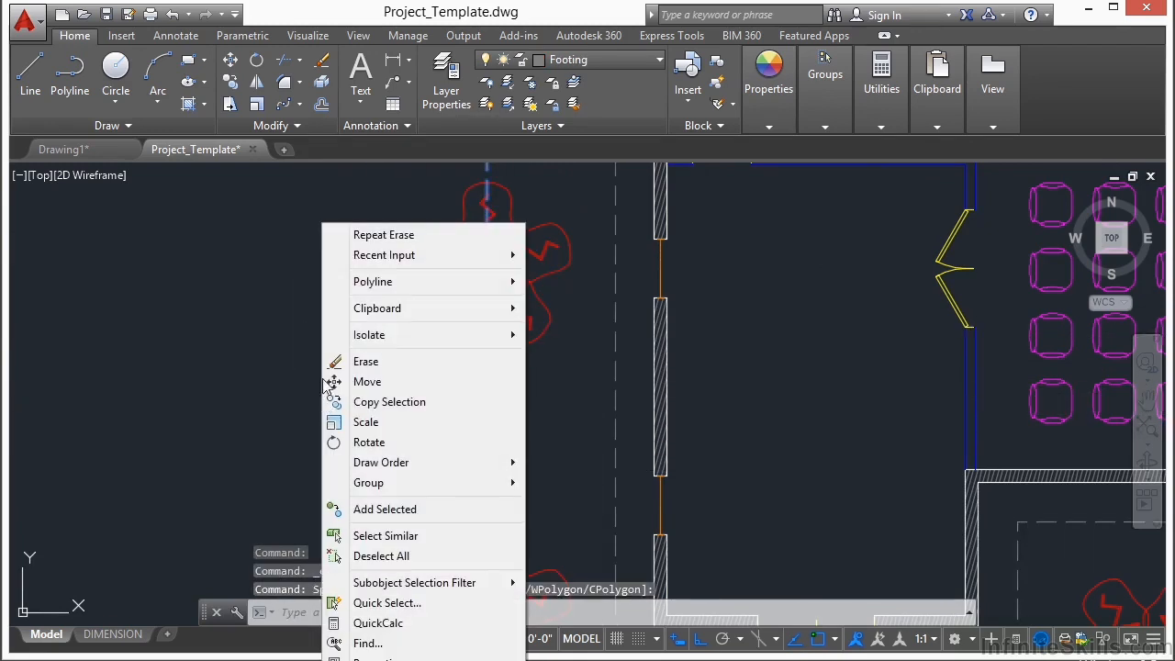
double_click(404, 363)
key(Escape)
Step: Examine the whole floor plan with its walls, chairs, footing outline and surrounding plants
middle_click(351, 301)
middle_click(352, 300)
scroll(428, 281, down, 2)
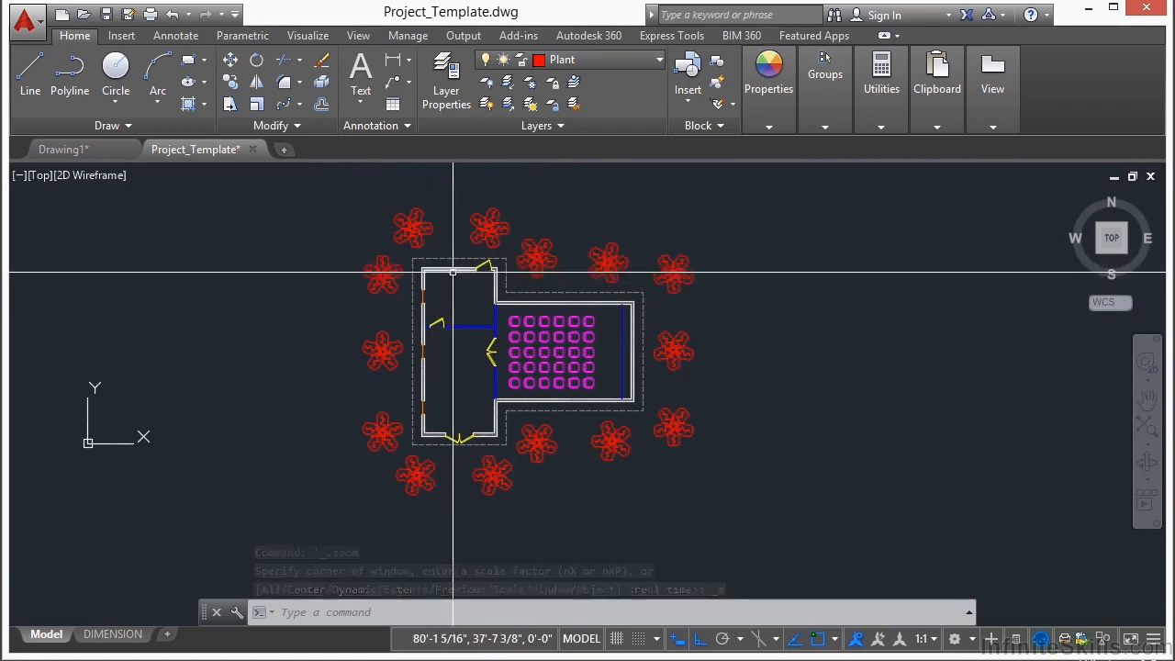
scroll(499, 266, up, 5)
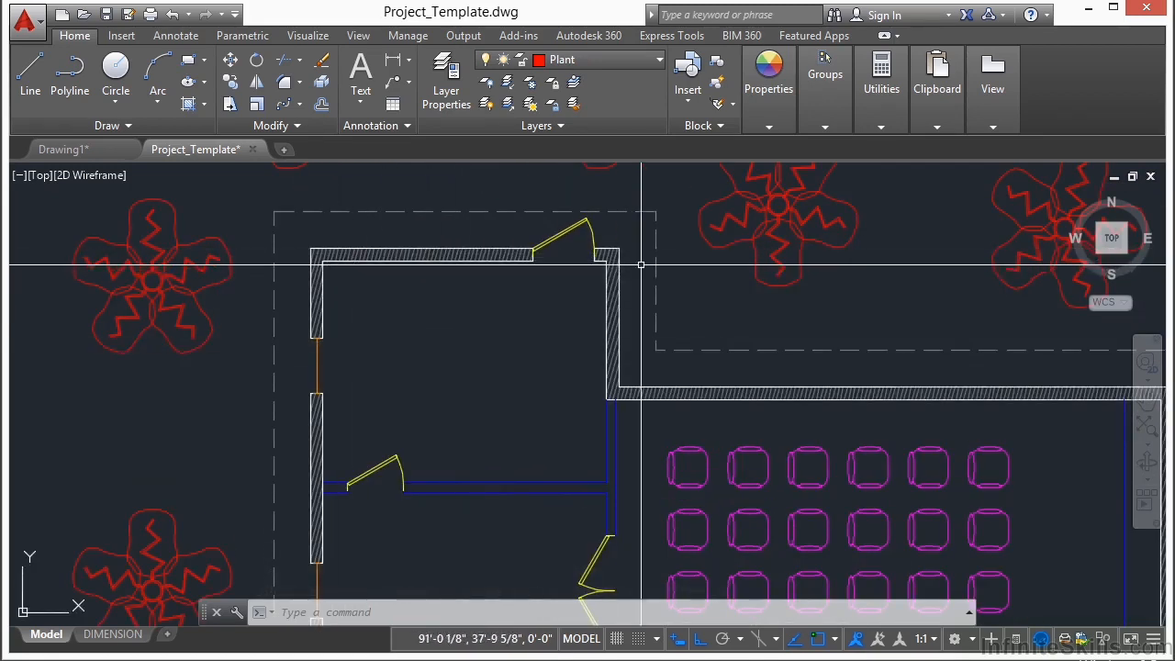
middle_drag(501, 460, 491, 310)
scroll(500, 337, down, 2)
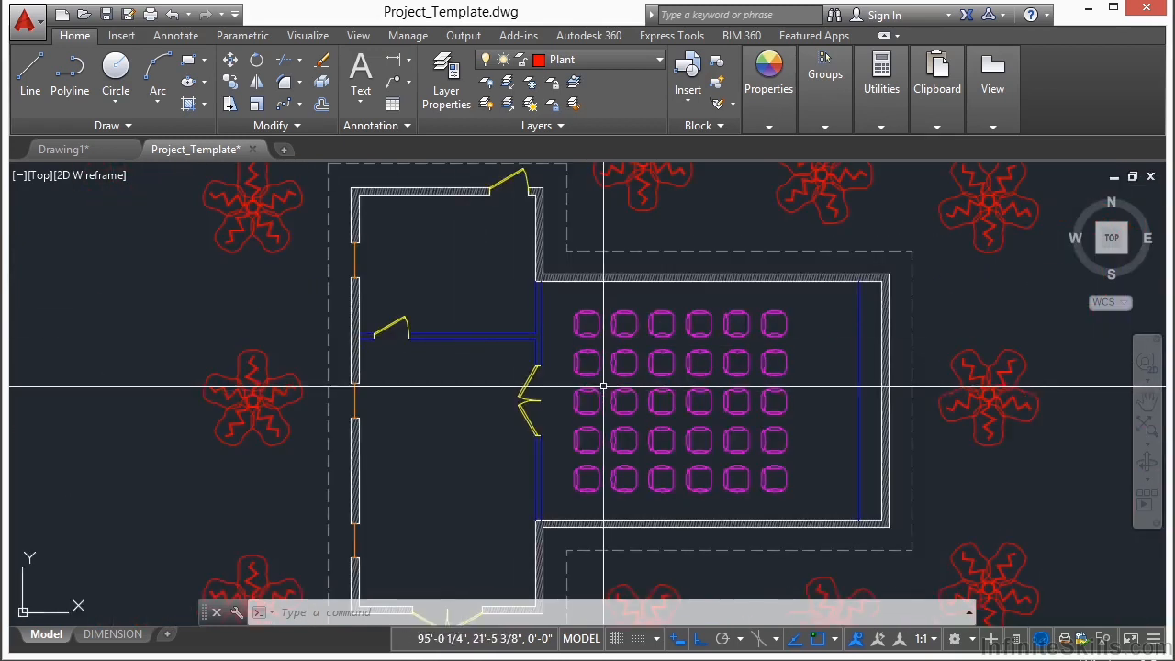
scroll(616, 393, down, 3)
scroll(538, 315, up, 2)
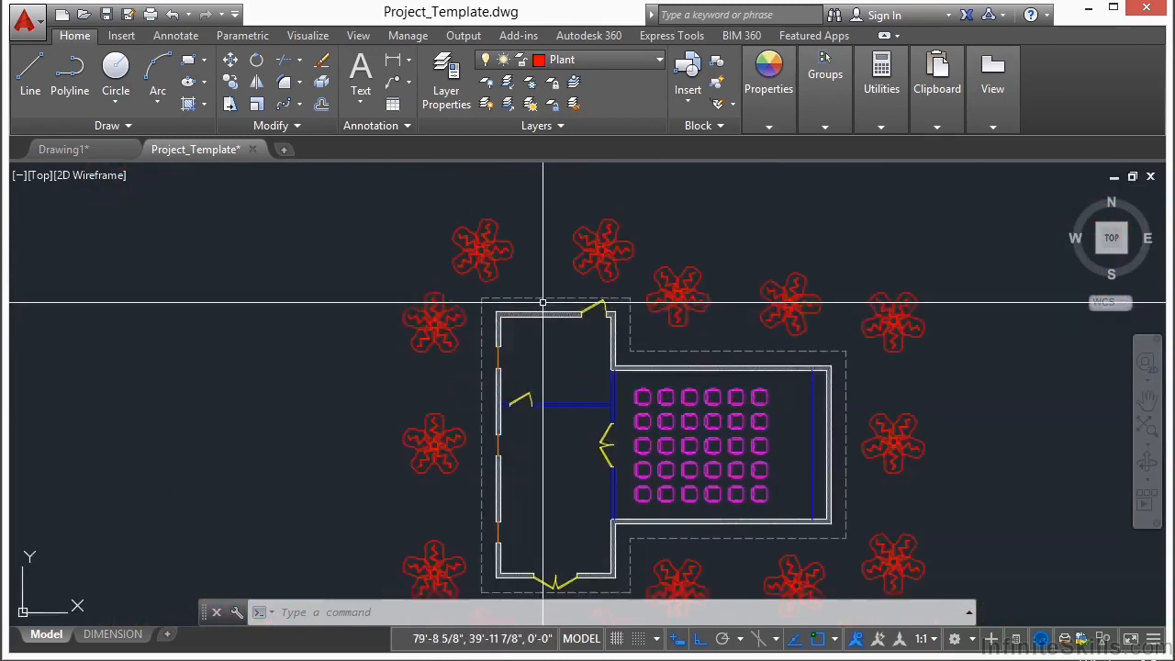
scroll(530, 296, down, 2)
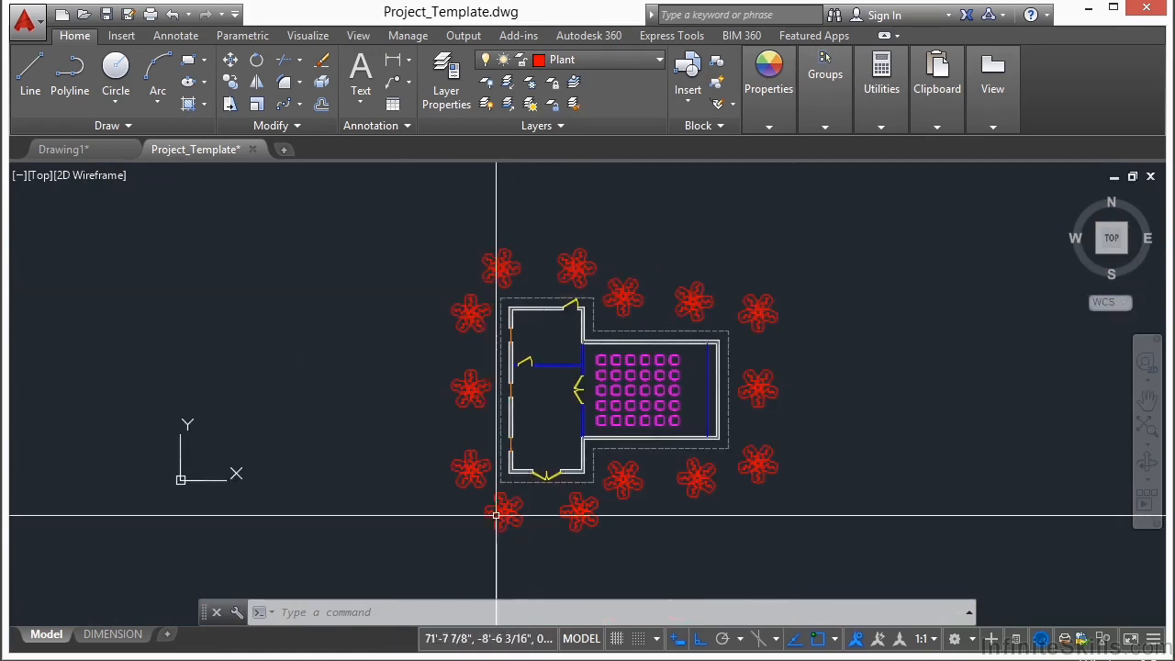
middle_drag(545, 399, 466, 381)
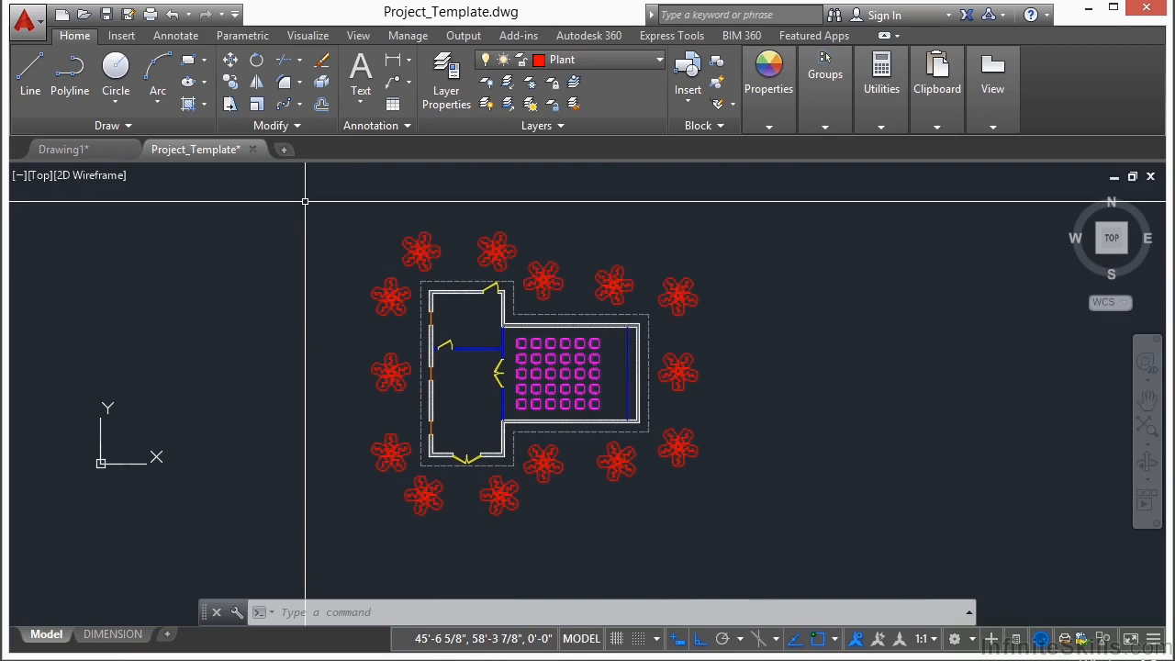
middle_drag(305, 200, 339, 200)
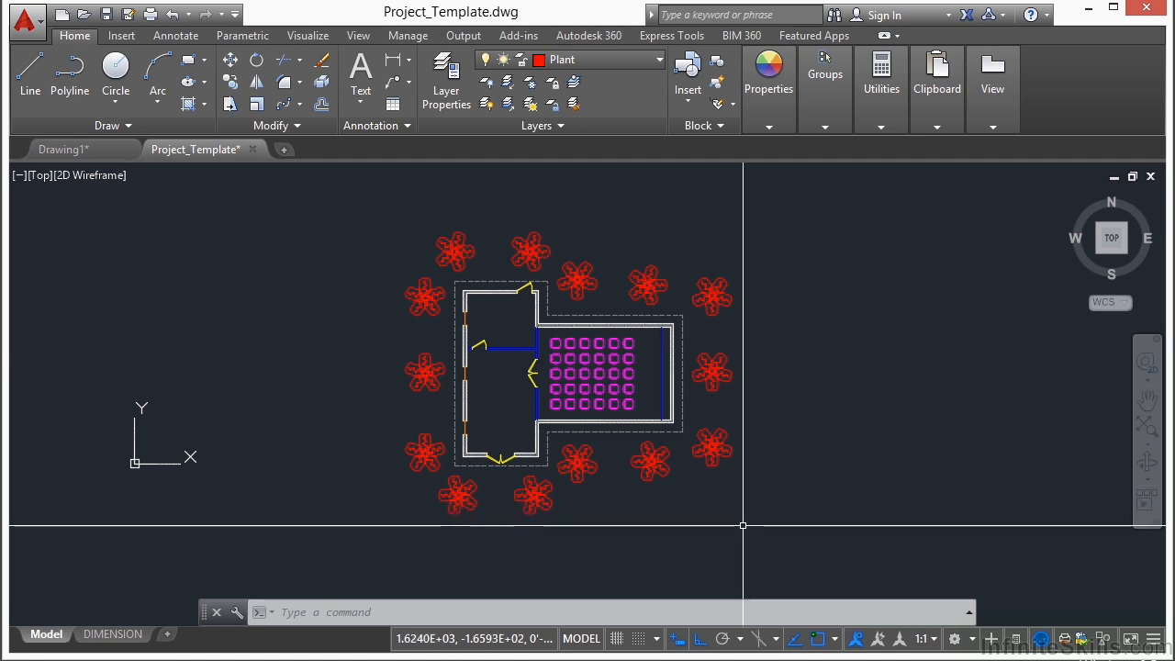
Step: Open the DIMENSION layout to show the floor plan on its title-block sheet
click(138, 638)
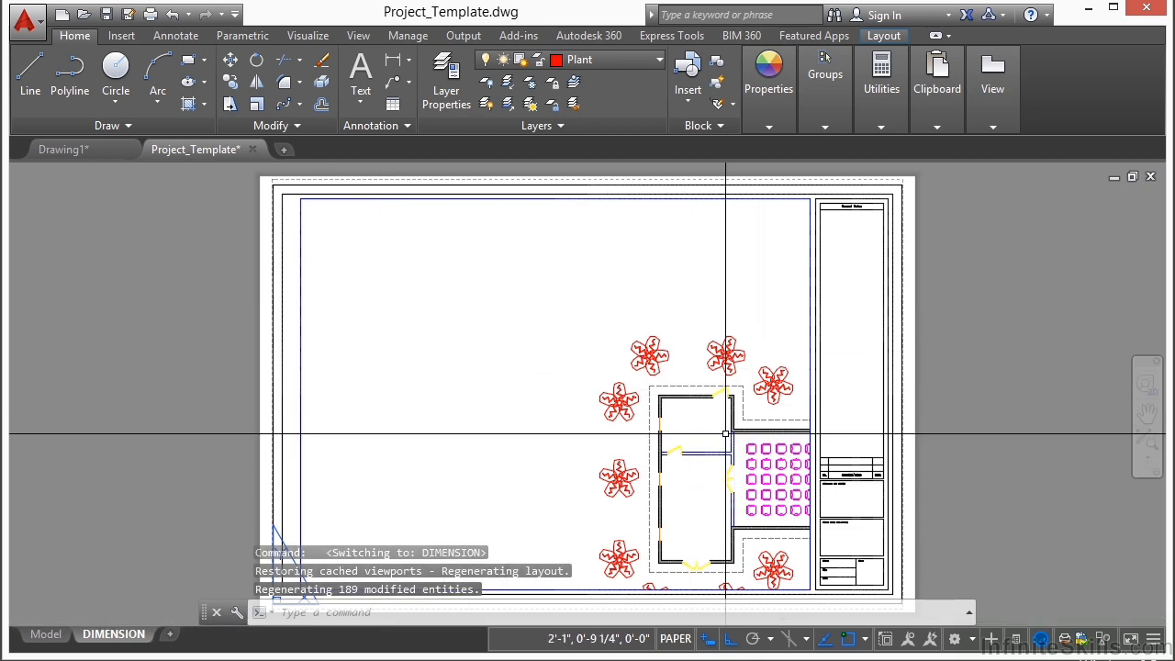
scroll(676, 314, down, 2)
scroll(630, 357, up, 2)
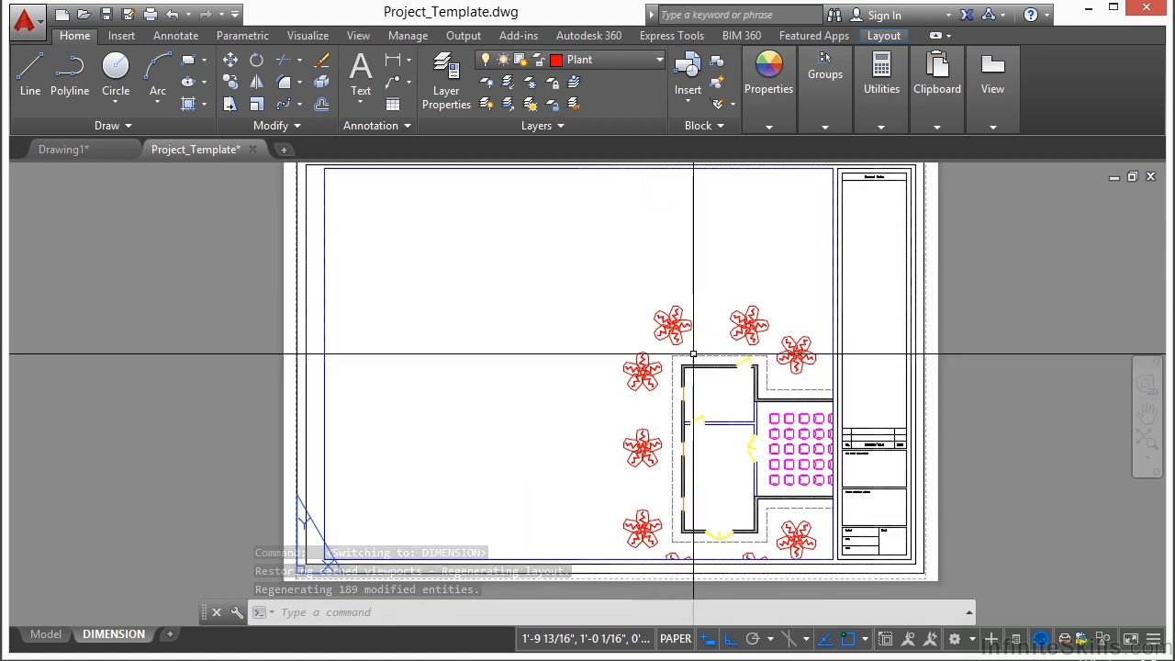
Step: Activate and unlock the viewport on the sheet, then centre the floor plan with its plants inside it
middle_drag(593, 389, 567, 409)
double_click(476, 343)
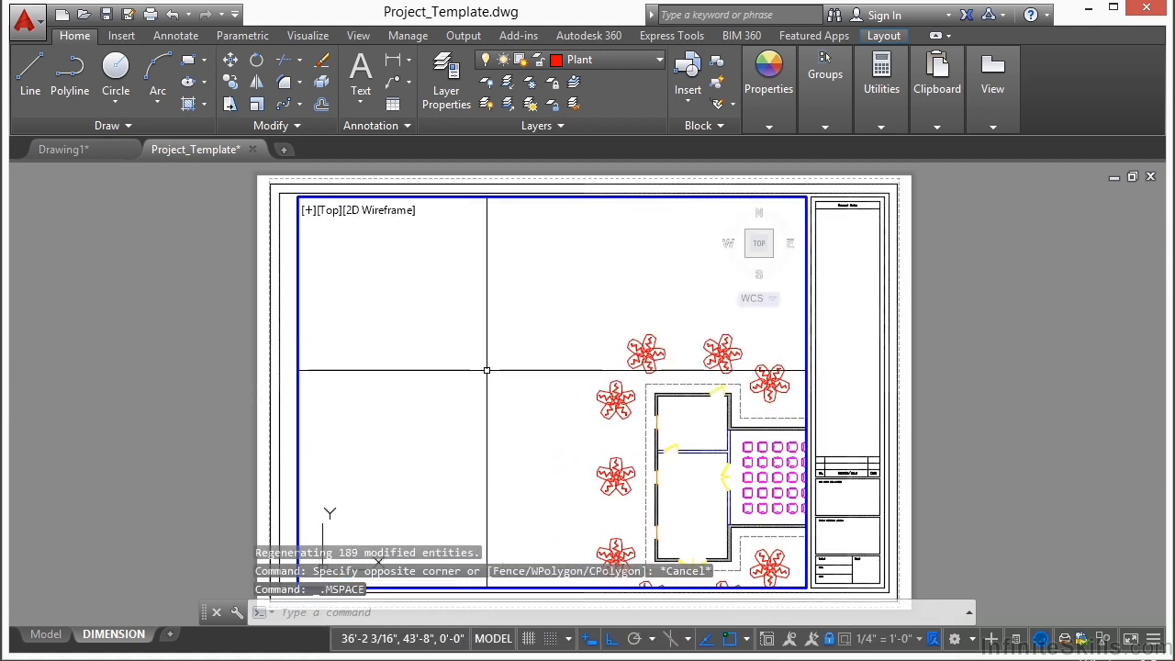
click(831, 640)
middle_drag(726, 478, 504, 382)
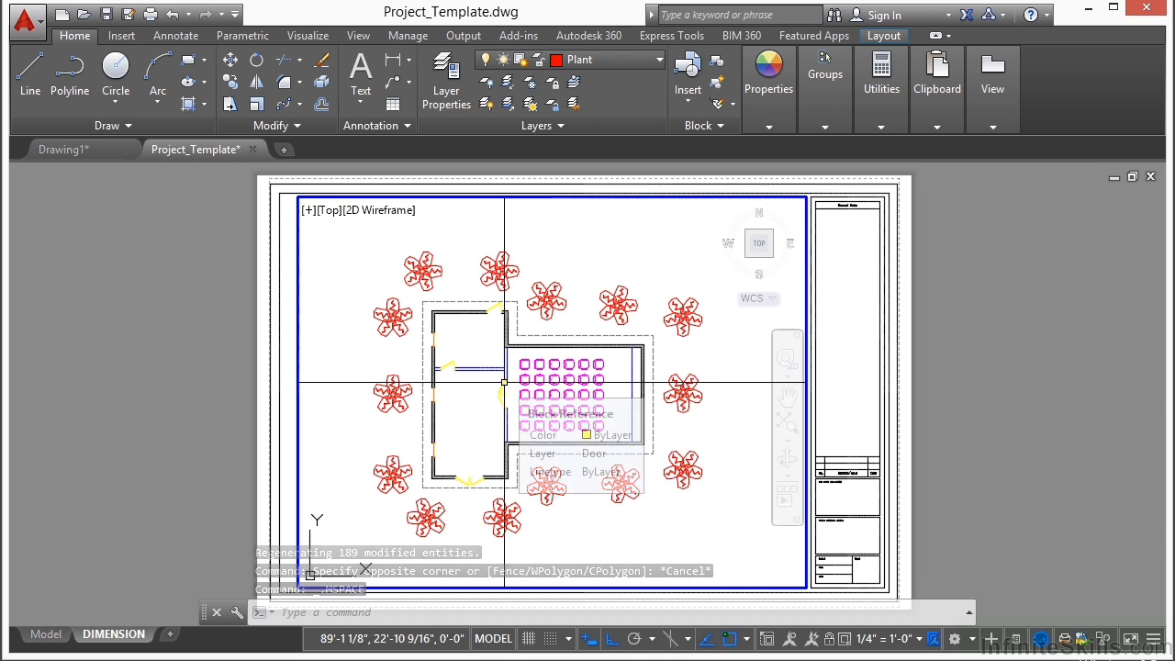
Step: Set the viewport scale to 1/4" = 1'-0", adjust the plan's position slightly and return to paper space
click(920, 639)
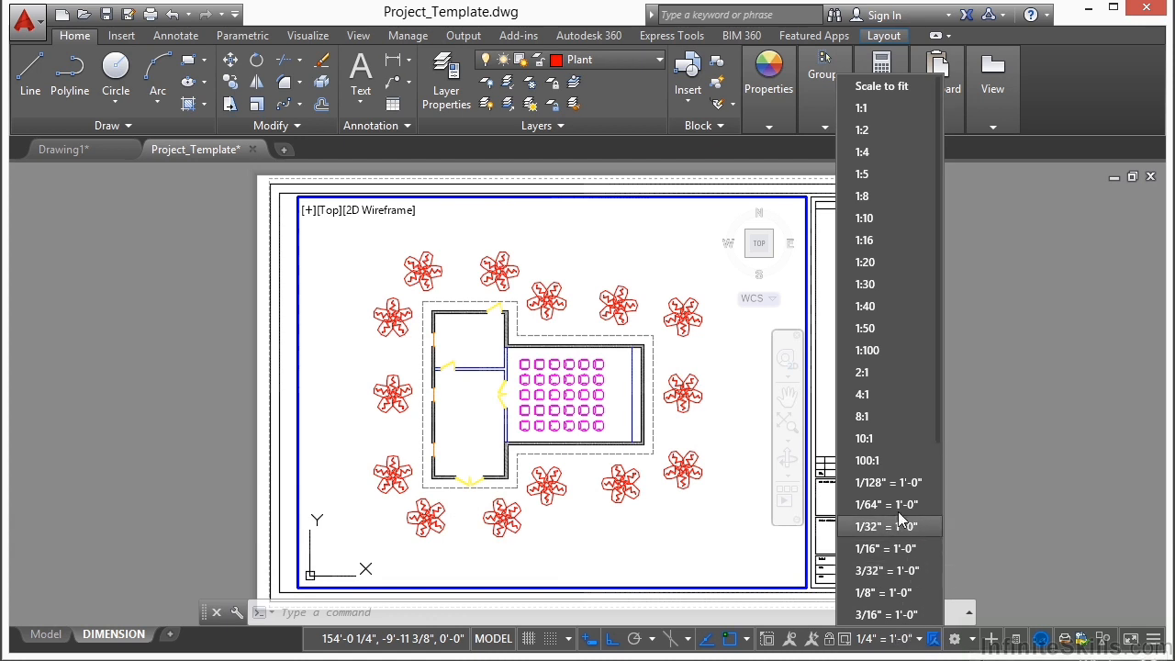
scroll(913, 459, down, 2)
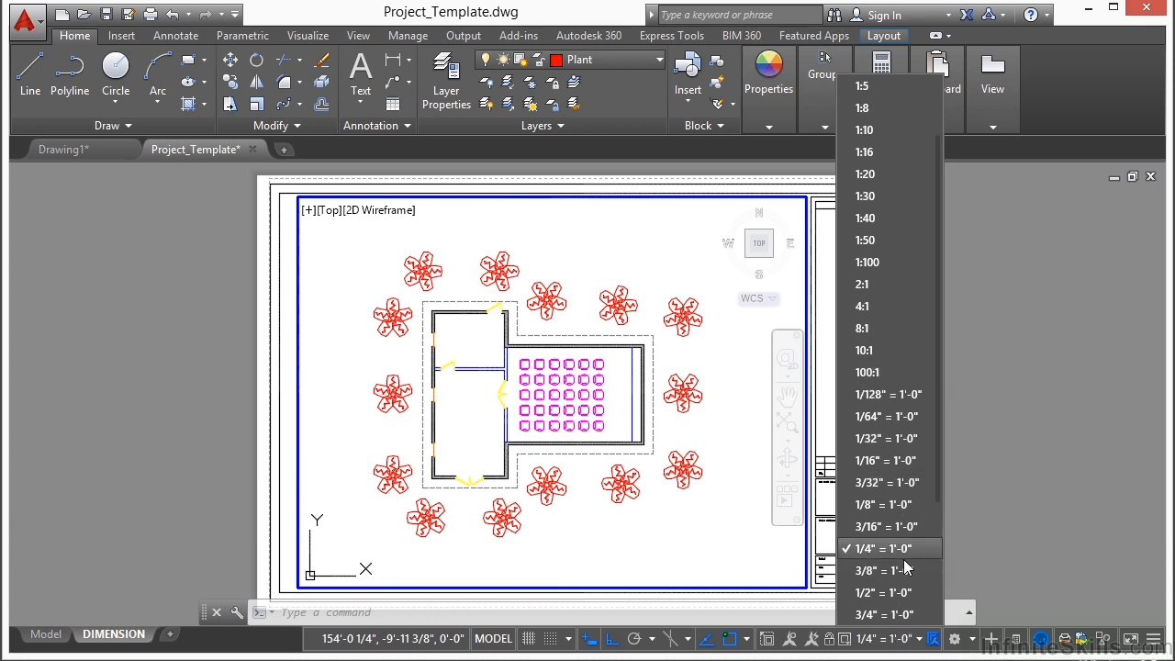
click(895, 550)
mouse_move(528, 388)
middle_down()
mouse_move(519, 378)
mouse_move(526, 388)
middle_up()
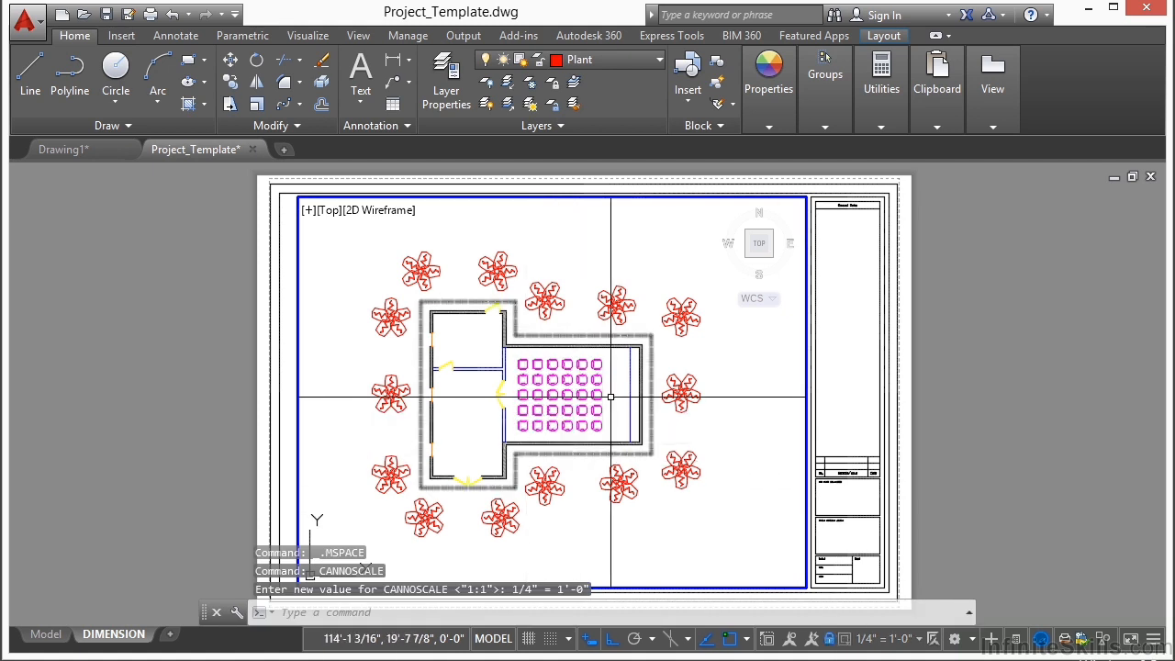
double_click(963, 376)
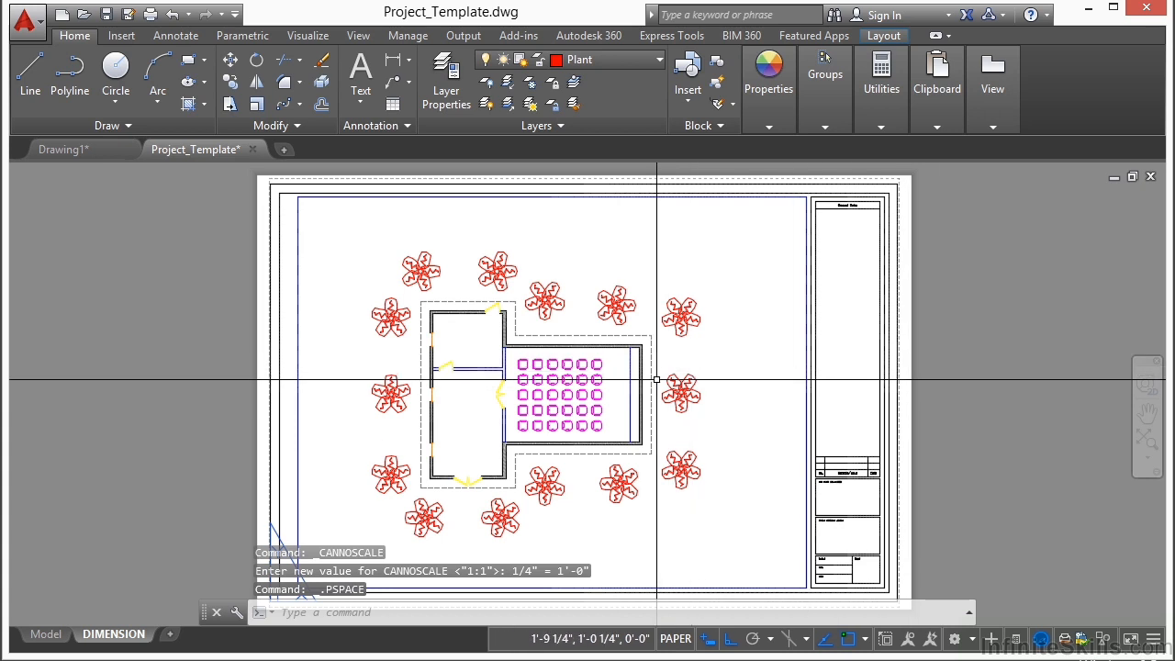
click(975, 368)
click(978, 366)
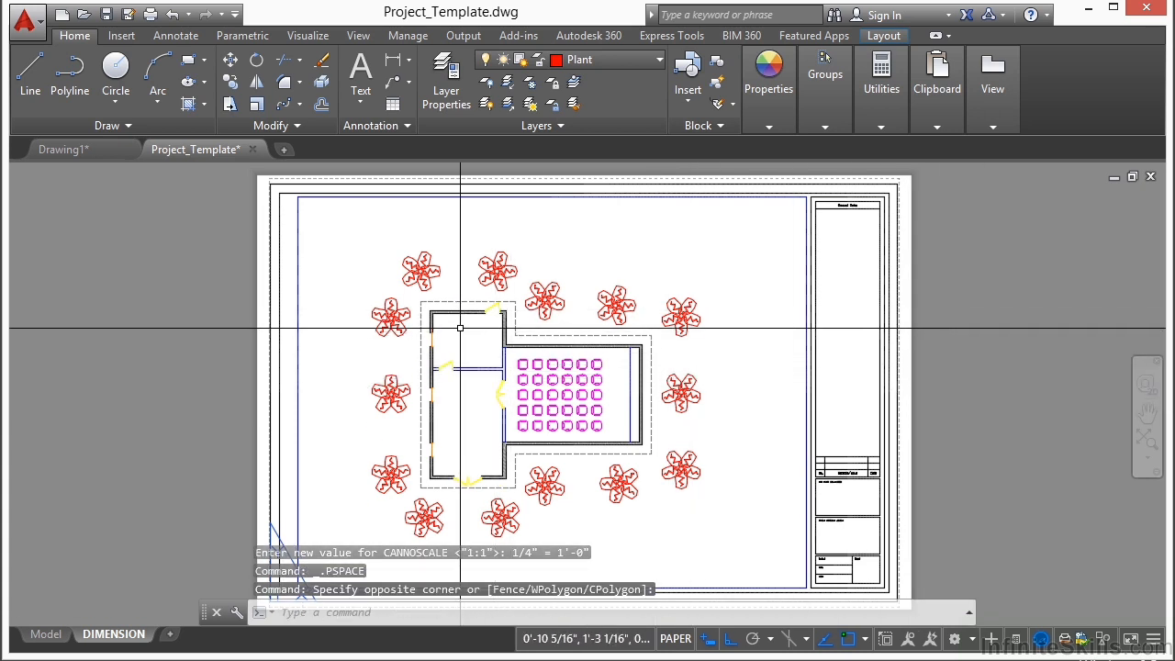
Step: Examine the title block's revision table and its firm and project name fields on the sheet
scroll(685, 401, up, 3)
scroll(749, 426, up, 8)
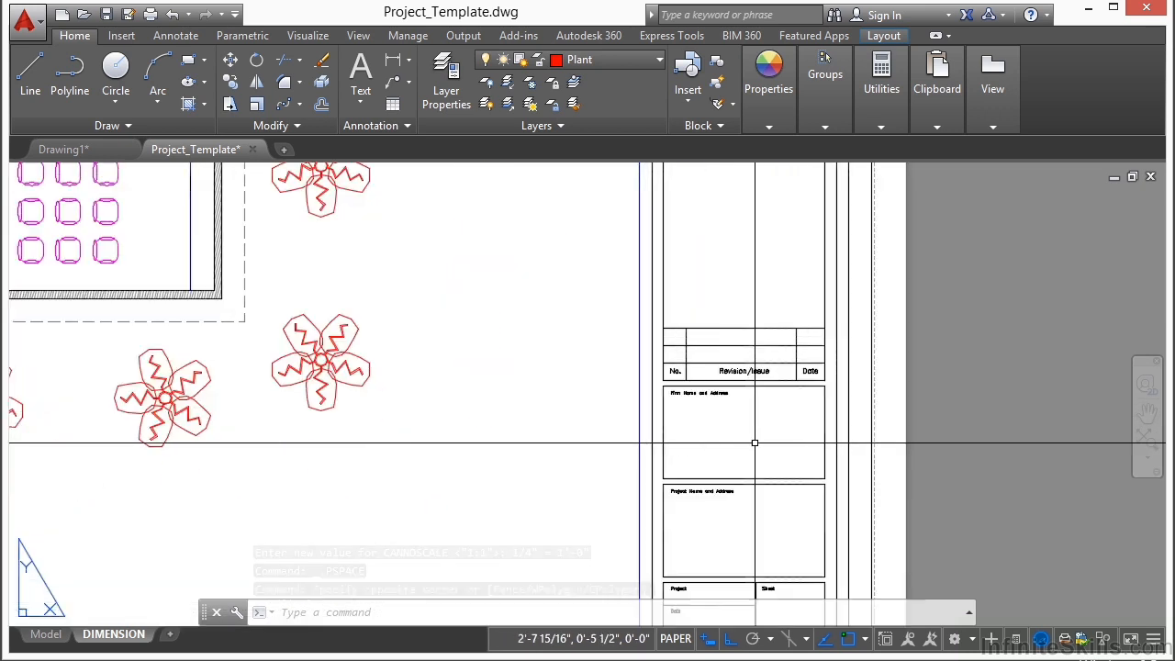
scroll(481, 399, down, 4)
click(481, 398)
scroll(637, 399, down, 5)
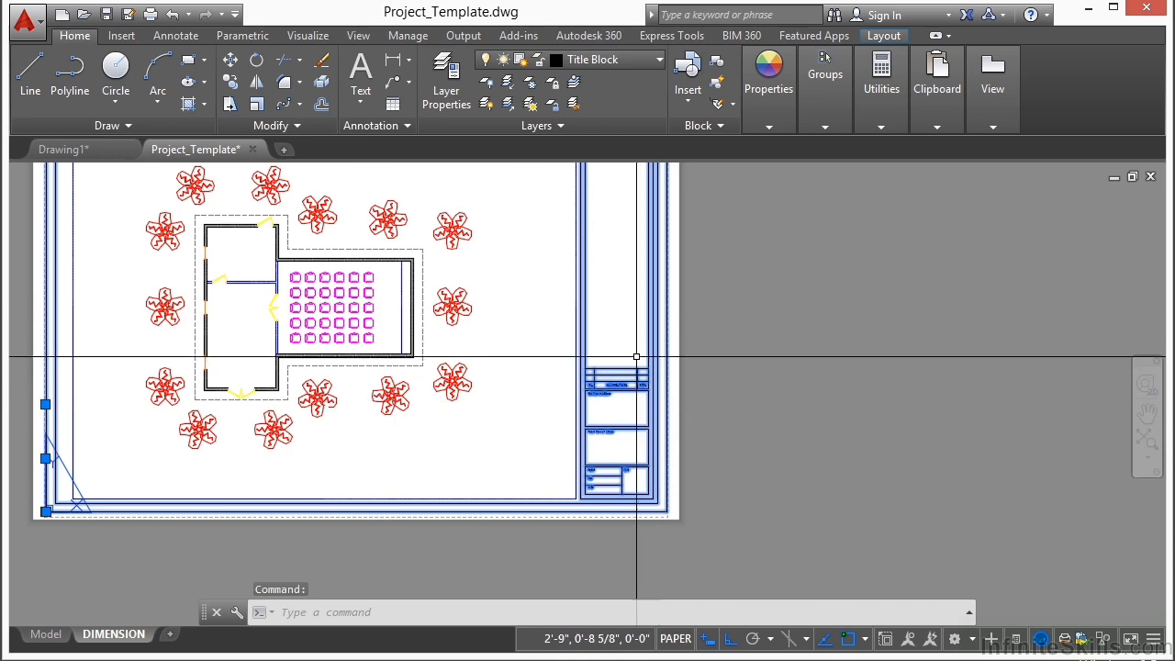
scroll(643, 354, down, 2)
scroll(636, 361, up, 3)
key(Escape)
scroll(617, 393, up, 6)
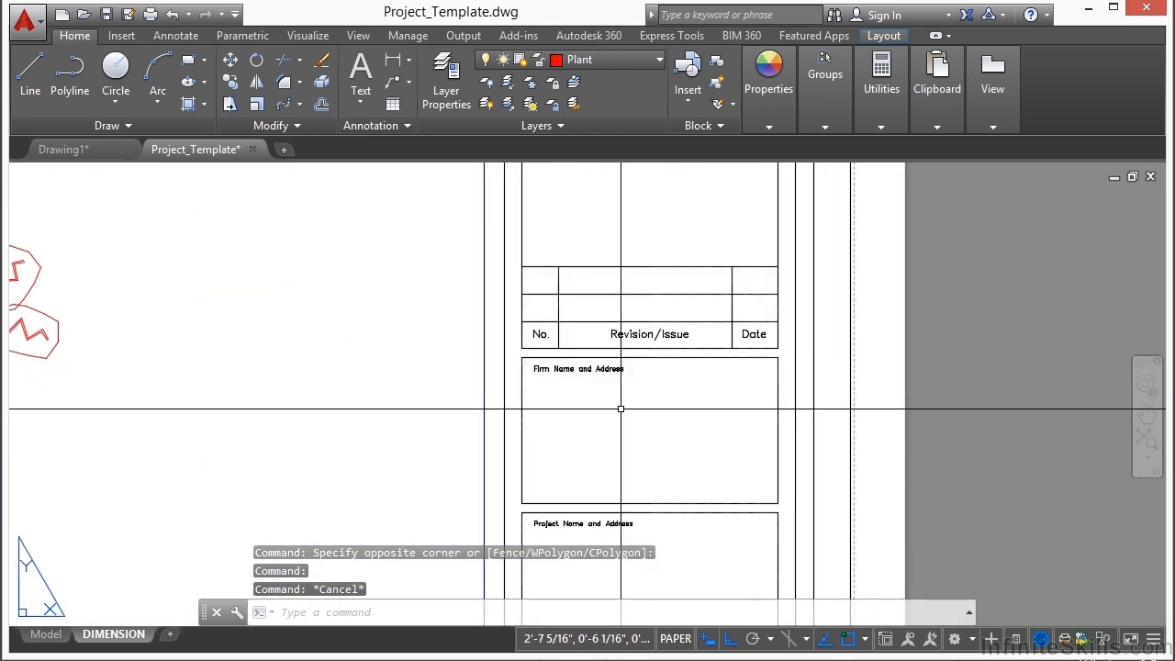
scroll(621, 408, up, 1)
scroll(629, 407, down, 1)
Step: Make Text the current layer and Title the current text style for filling in the title block
click(606, 60)
click(590, 480)
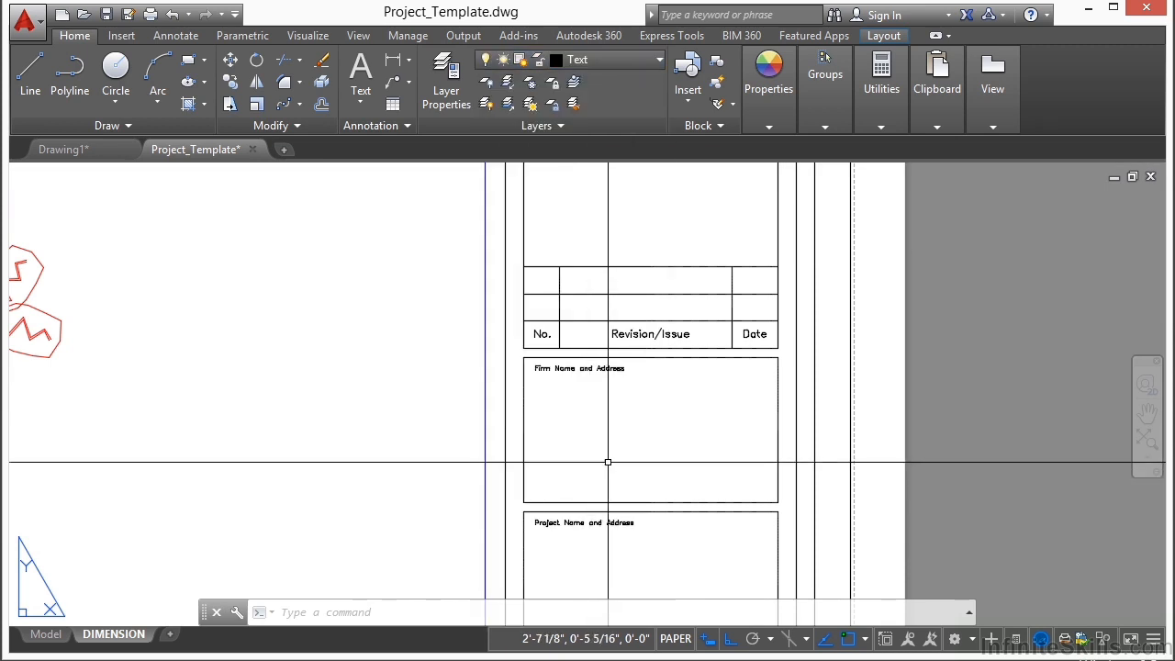
middle_drag(609, 451, 570, 306)
middle_drag(567, 451, 586, 378)
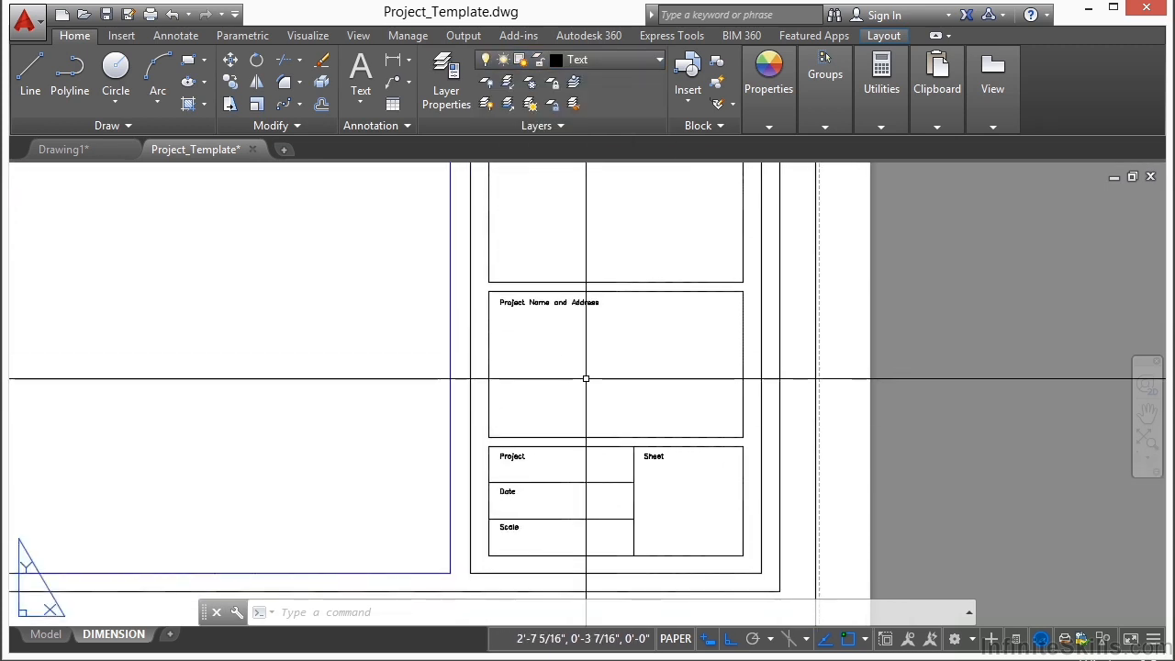
click(168, 37)
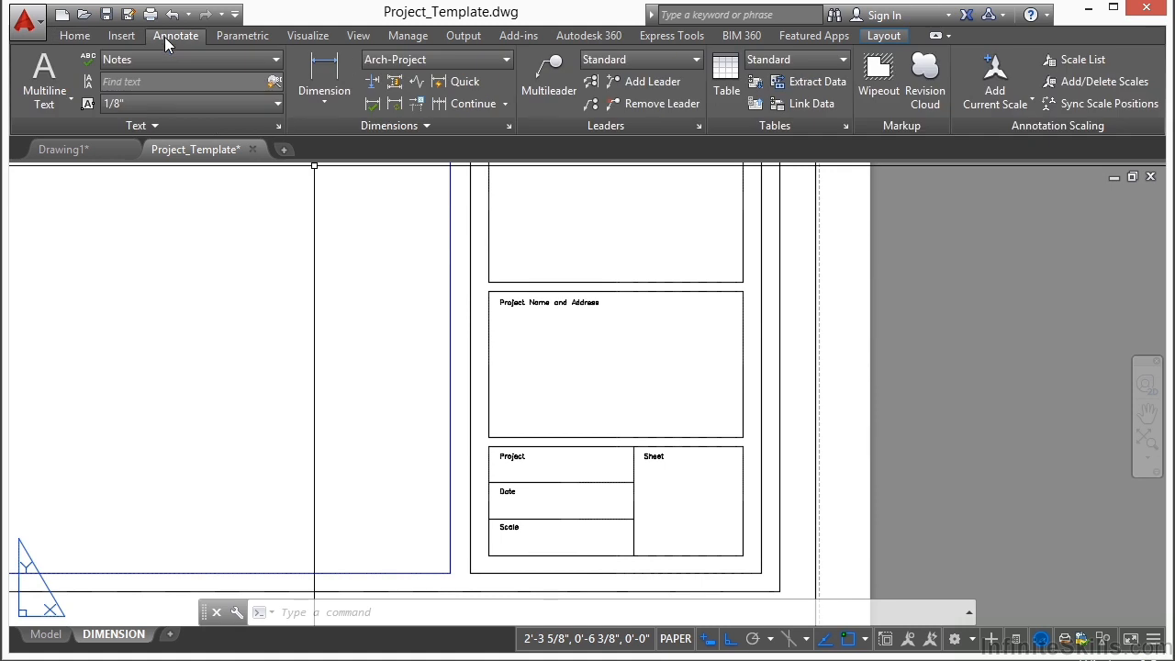
click(276, 61)
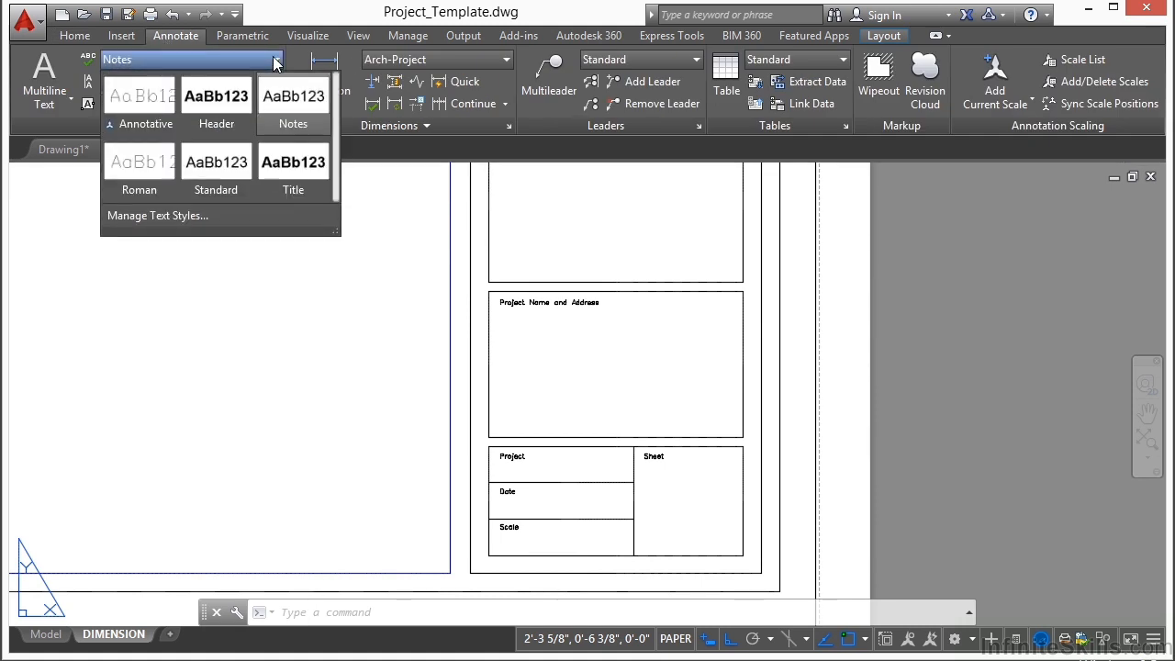
click(297, 165)
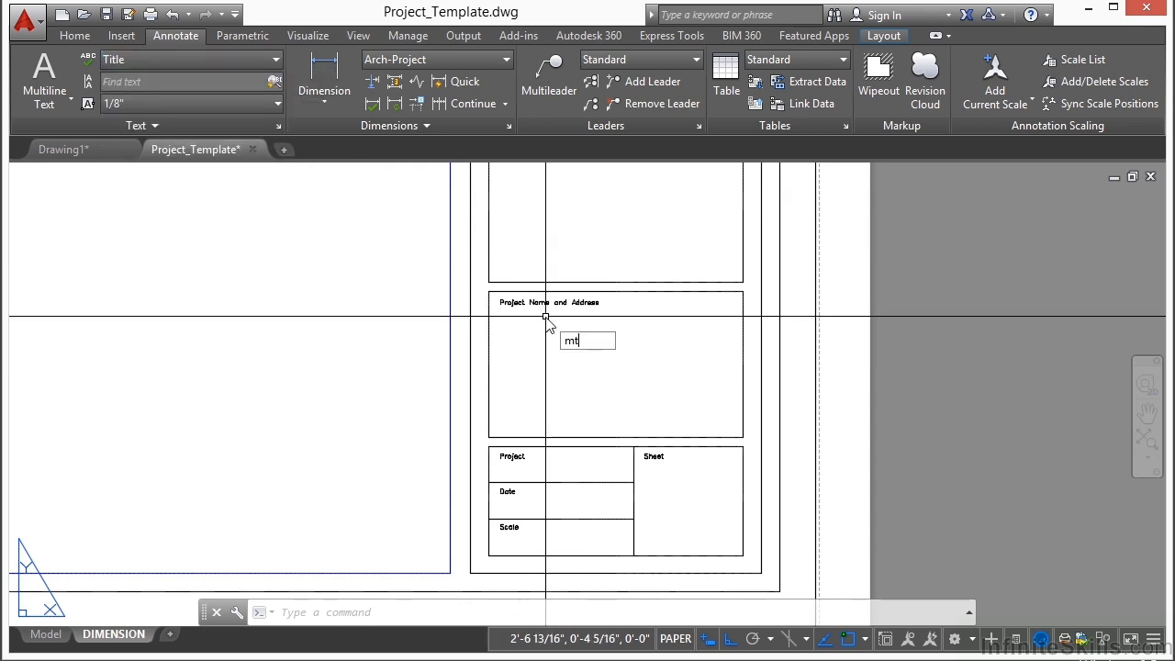
Step: Add the multiline text MOVIE HOUSE across the Project Name and Address box, below its label
key(Return)
click(504, 323)
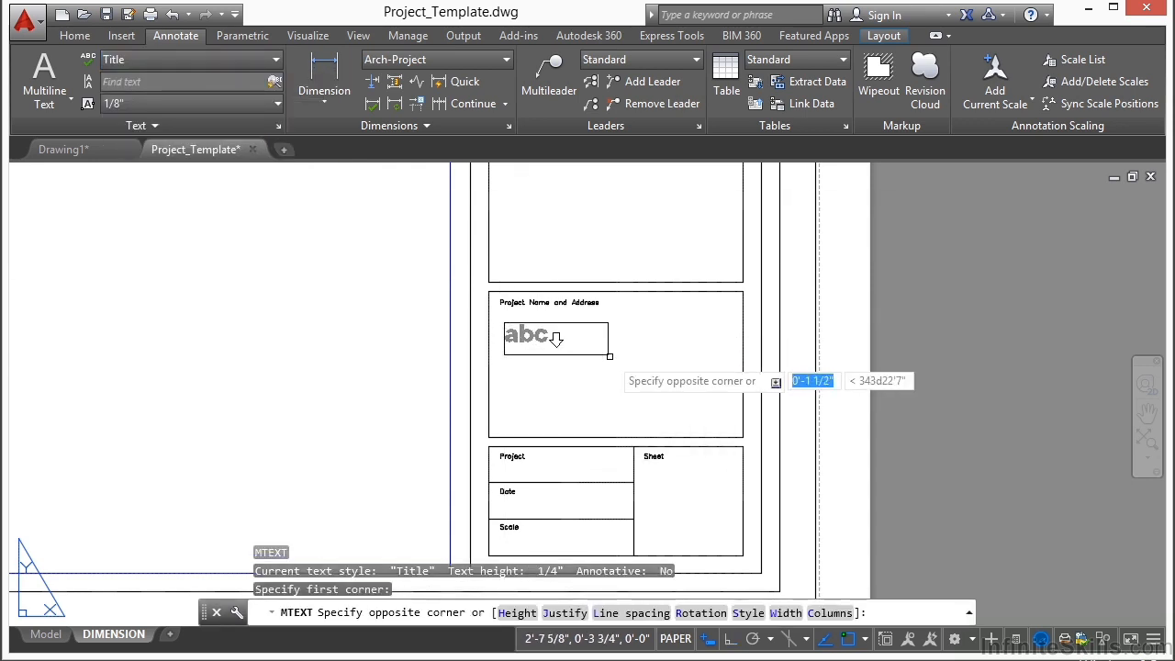
click(714, 376)
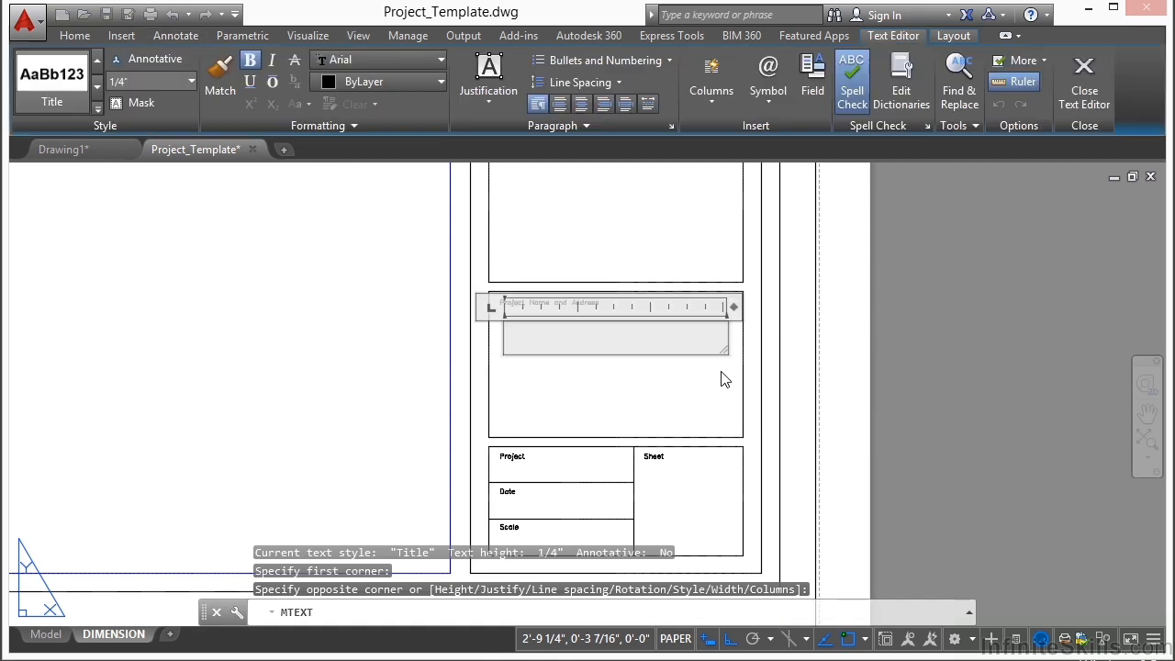
text(MOVIE HOUSE)
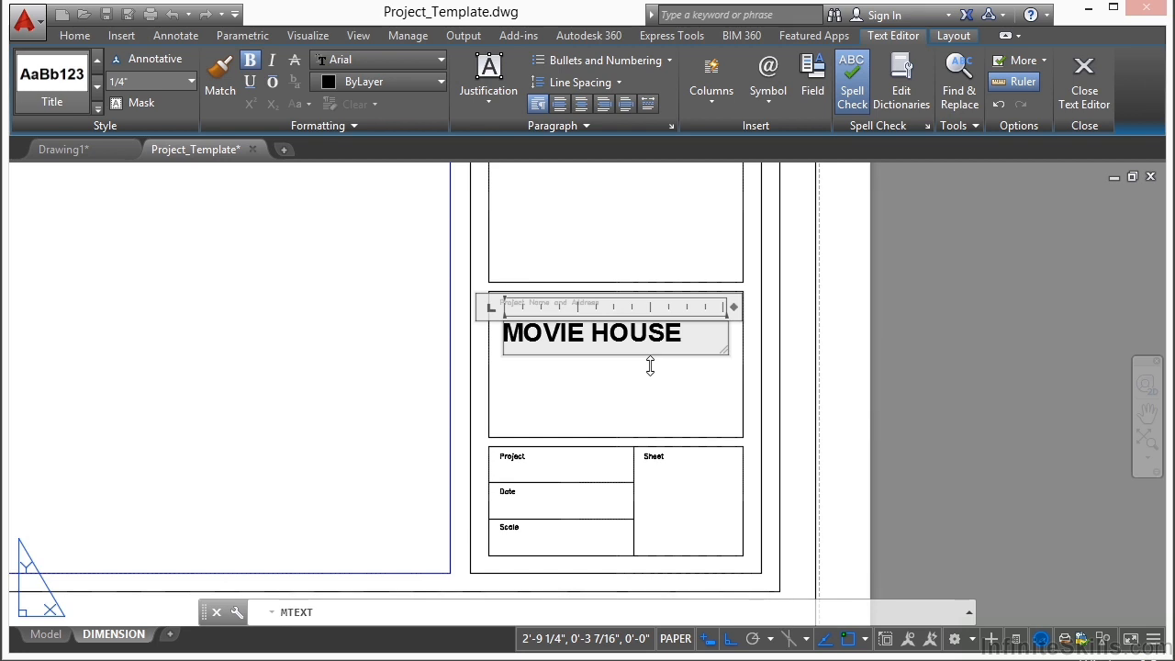
click(650, 365)
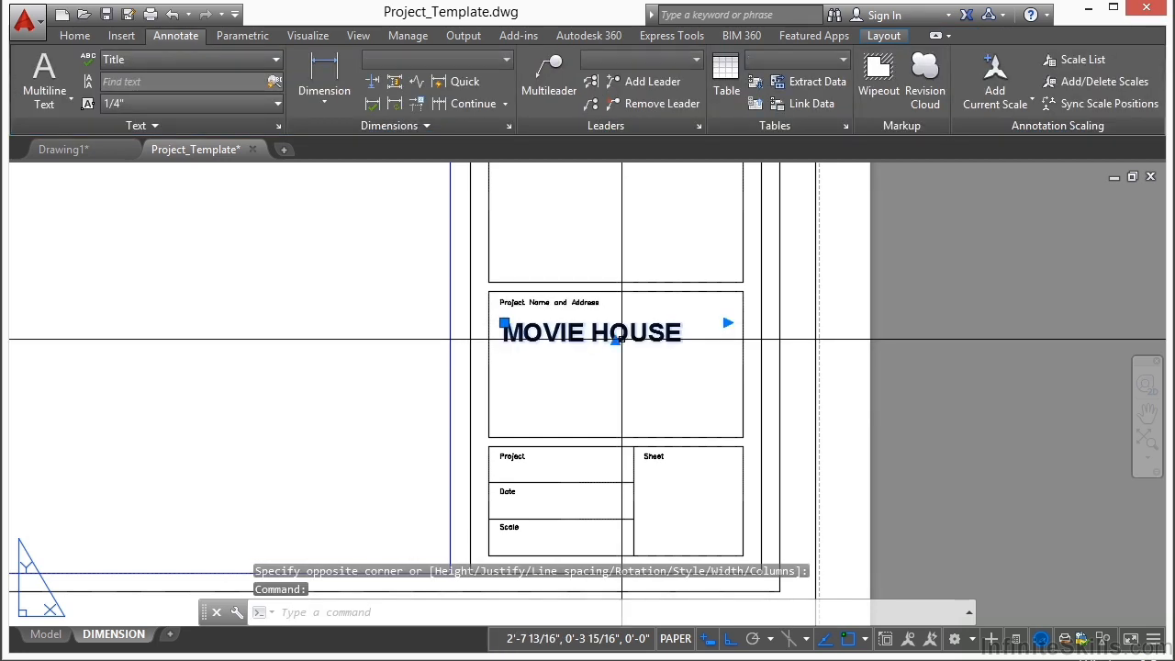
Step: Center the MOVIE HOUSE text within its text frame
double_click(562, 340)
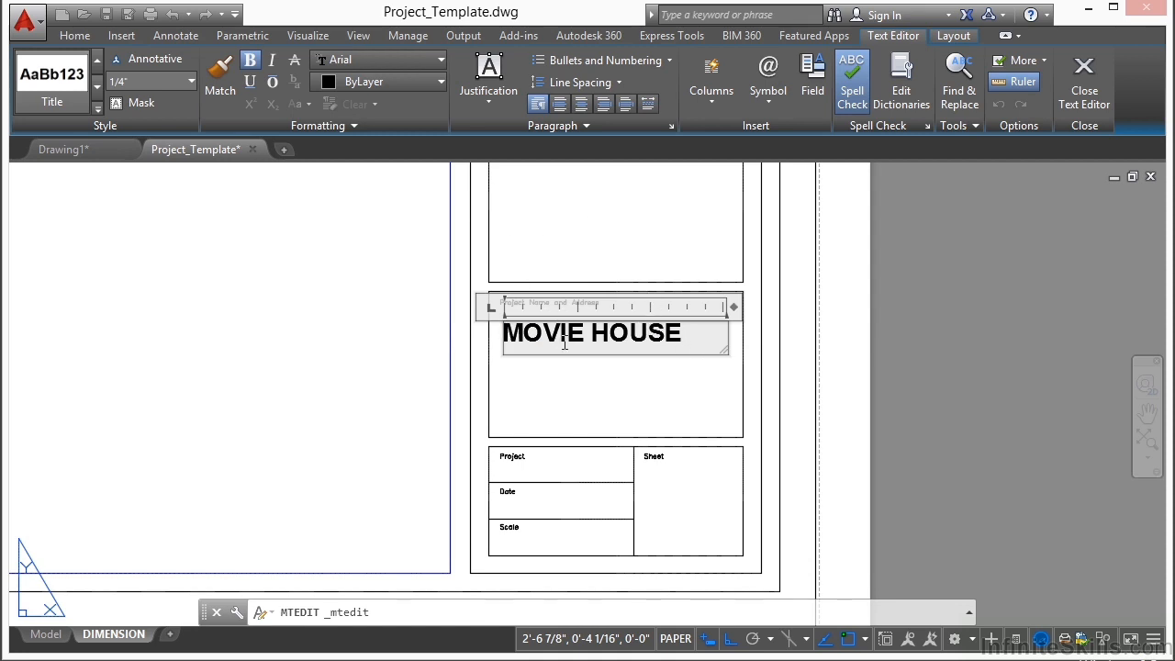
key(ctrl+a)
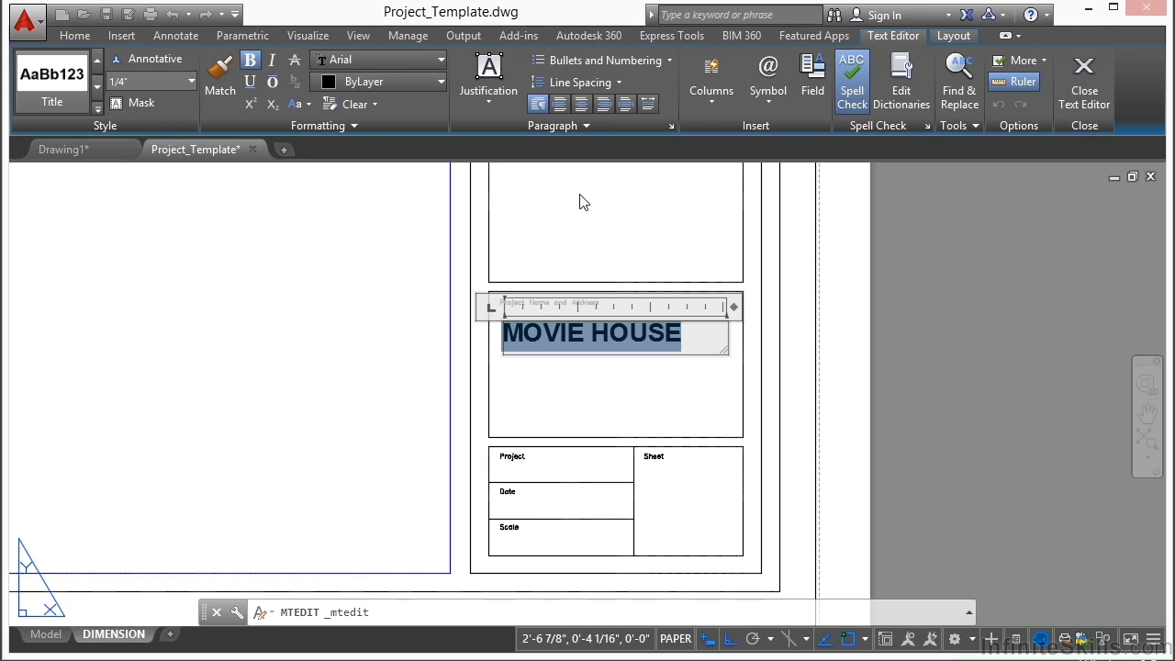
click(580, 103)
click(623, 384)
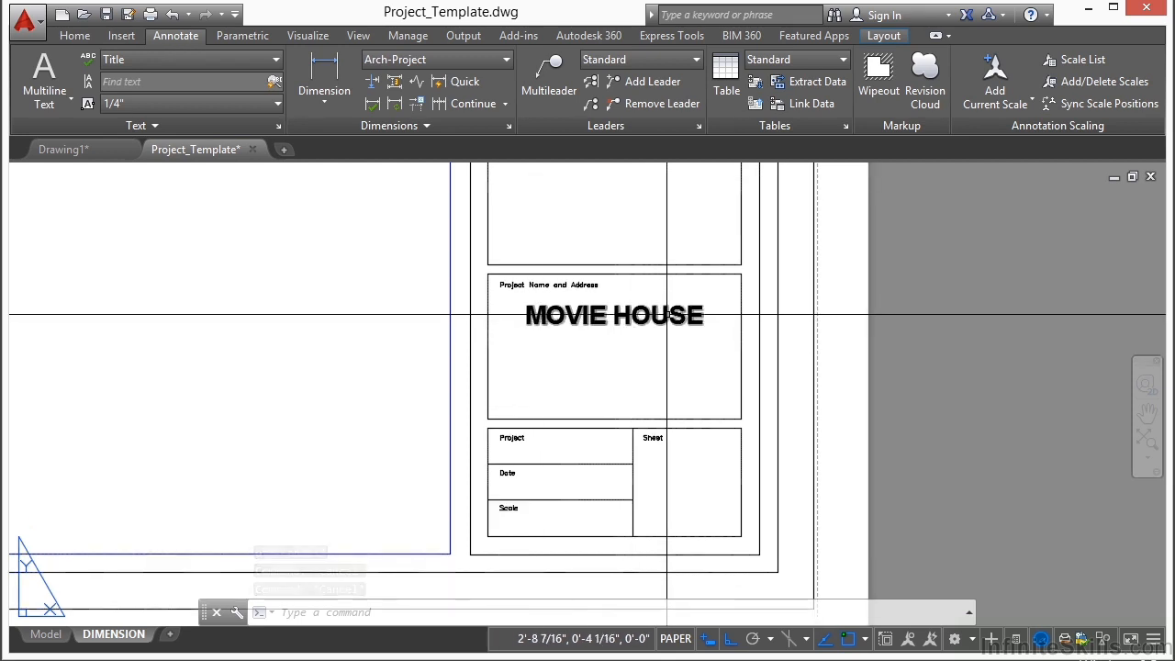
Step: Copy the MOVIE HOUSE text down to the Sheet box of the title block
text(cp)
key(Return)
click(663, 315)
key(Return)
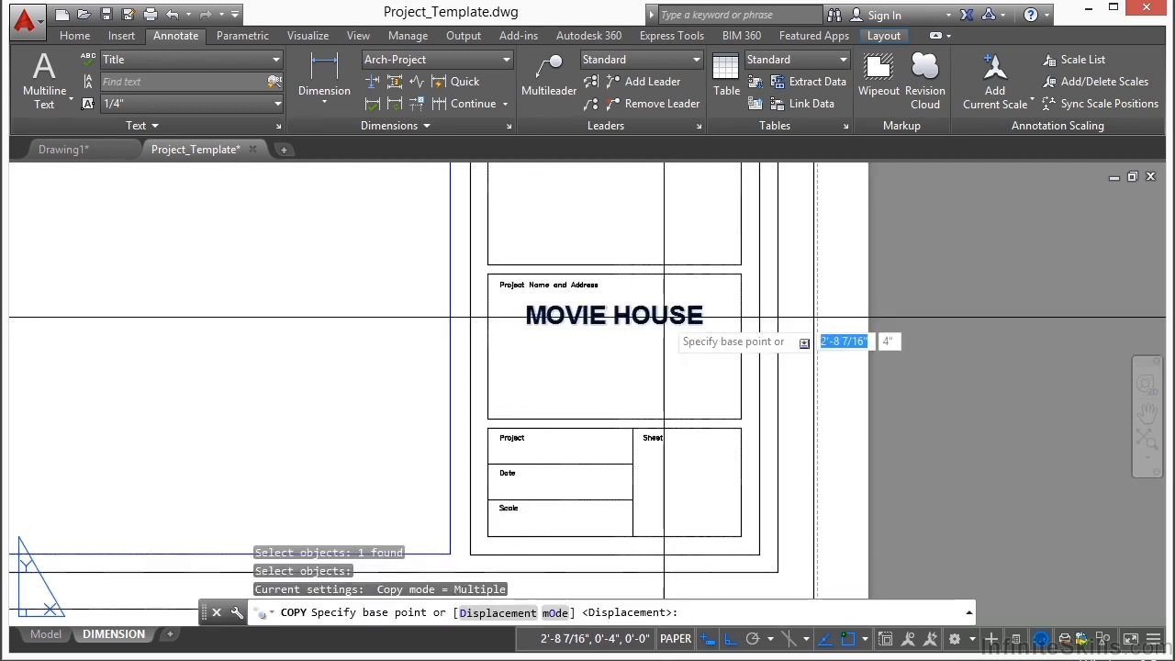
click(664, 316)
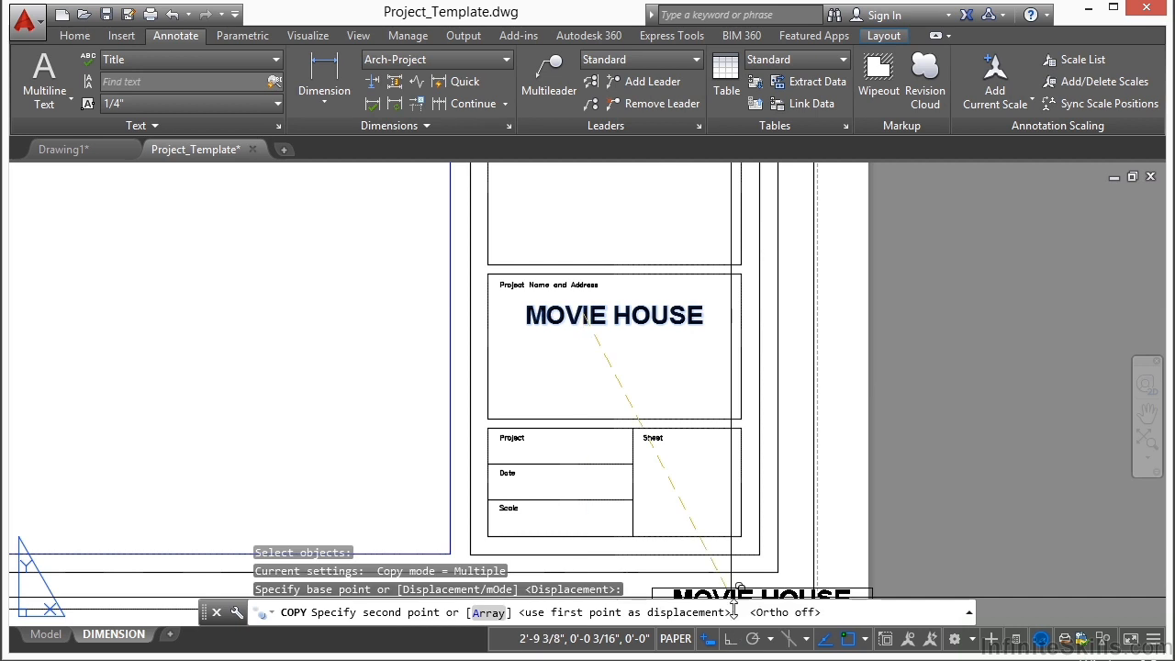
click(676, 486)
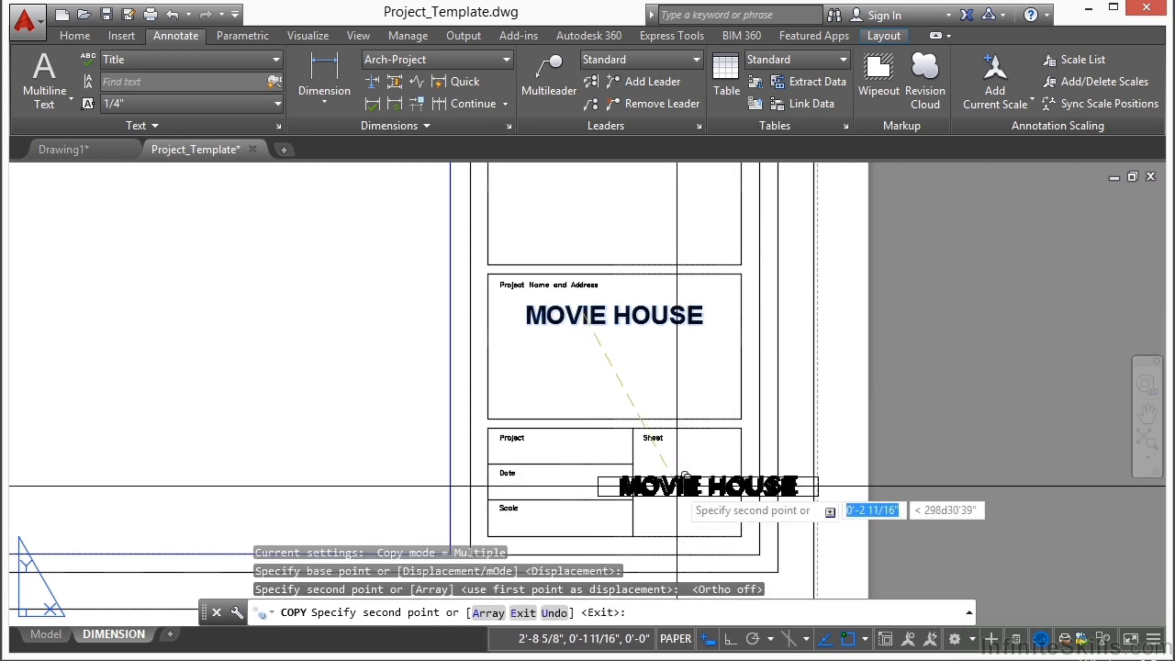
key(Return)
Step: Replace the copied text with the sheet number 1 and narrow its text frame to fit
double_click(677, 485)
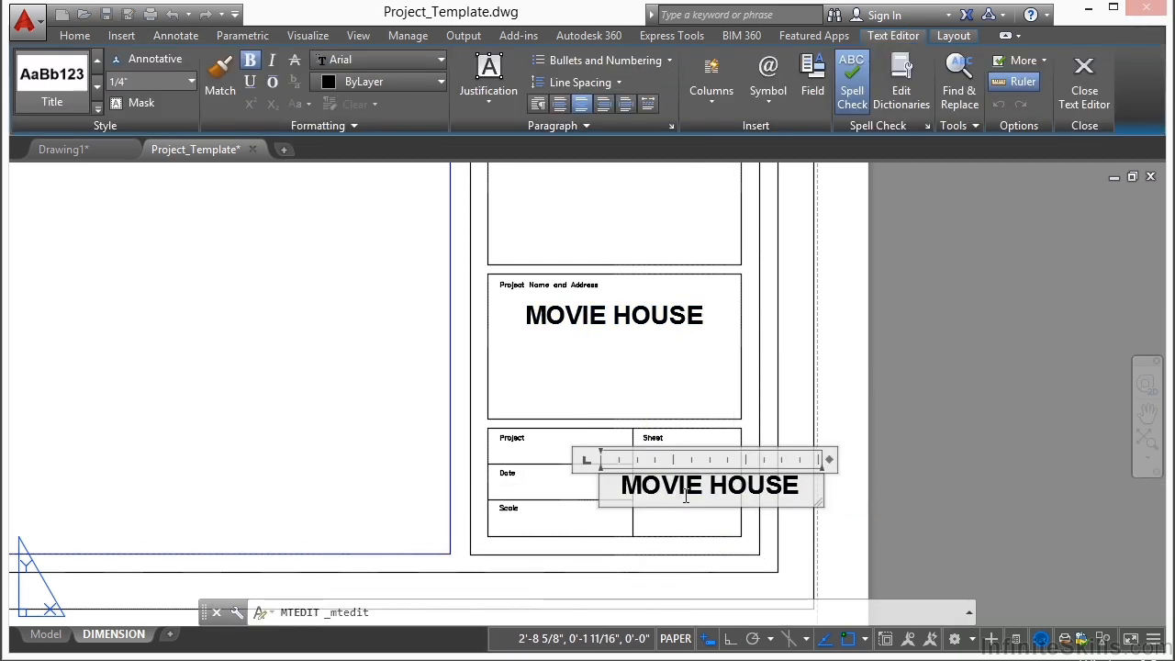
key(ctrl+a)
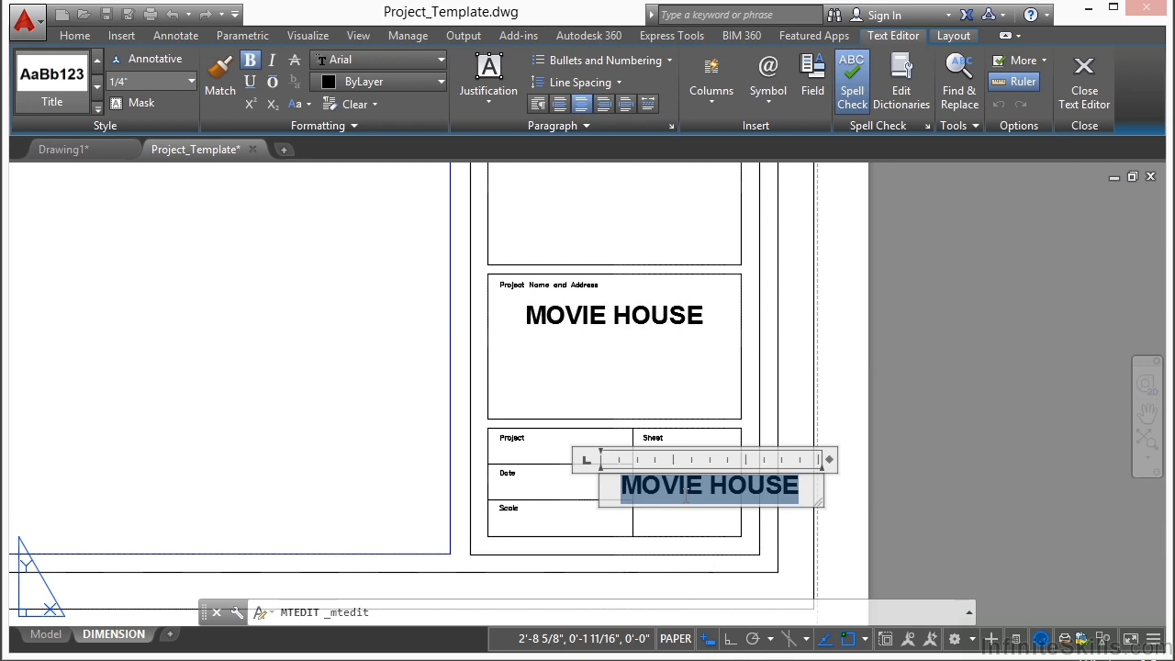
text(1)
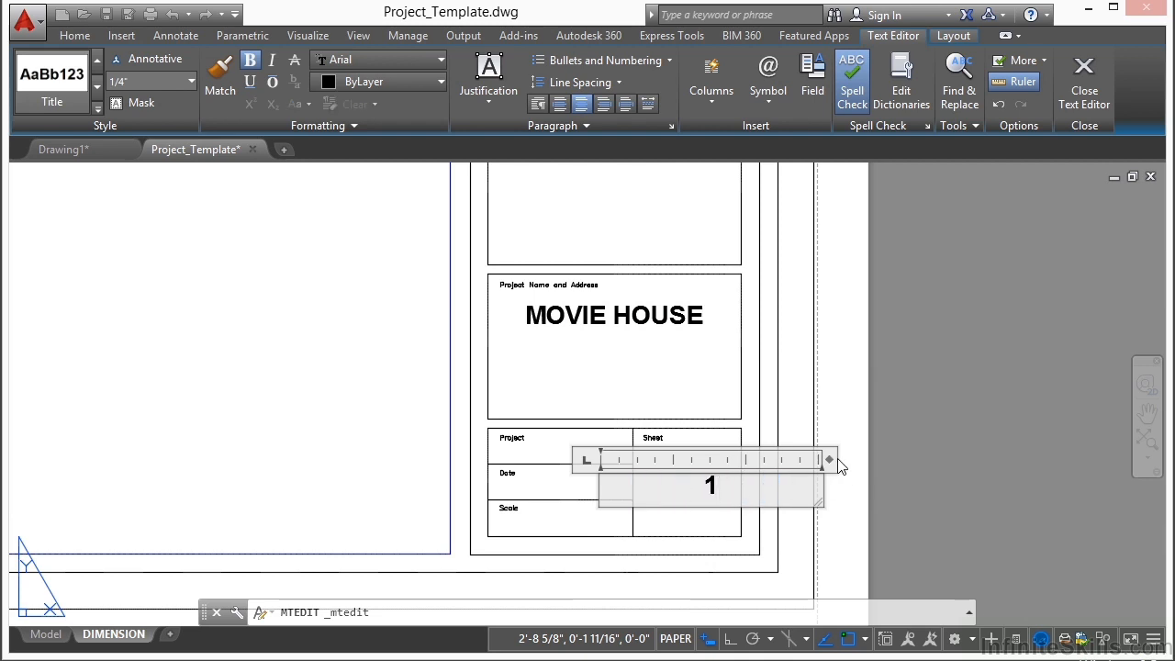
drag(842, 465, 650, 465)
click(655, 485)
Step: Move the sheet number 1 from the Date row into the Sheet box
text(m)
key(Return)
scroll(655, 486, up, 2)
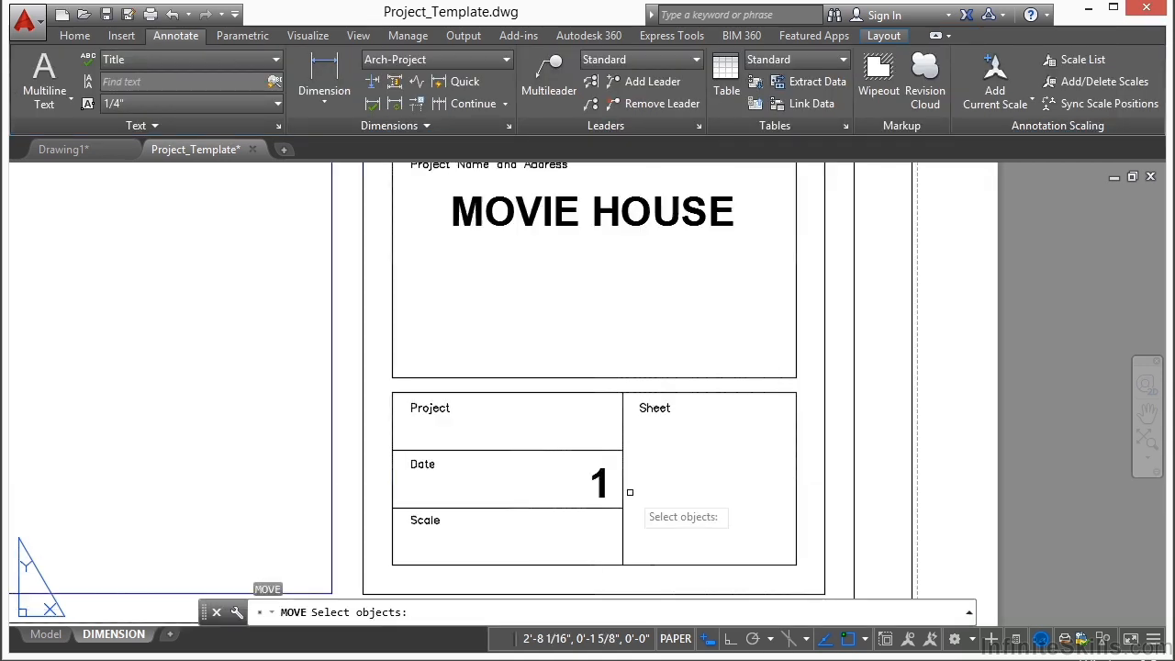
click(602, 486)
key(Return)
click(631, 501)
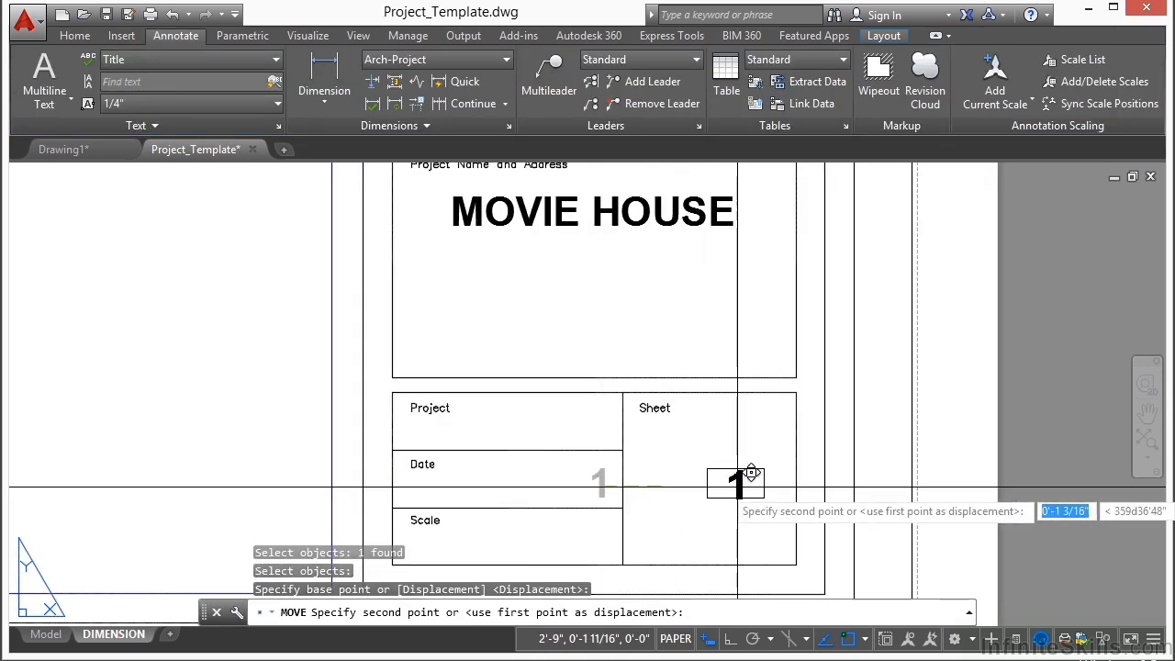
click(731, 502)
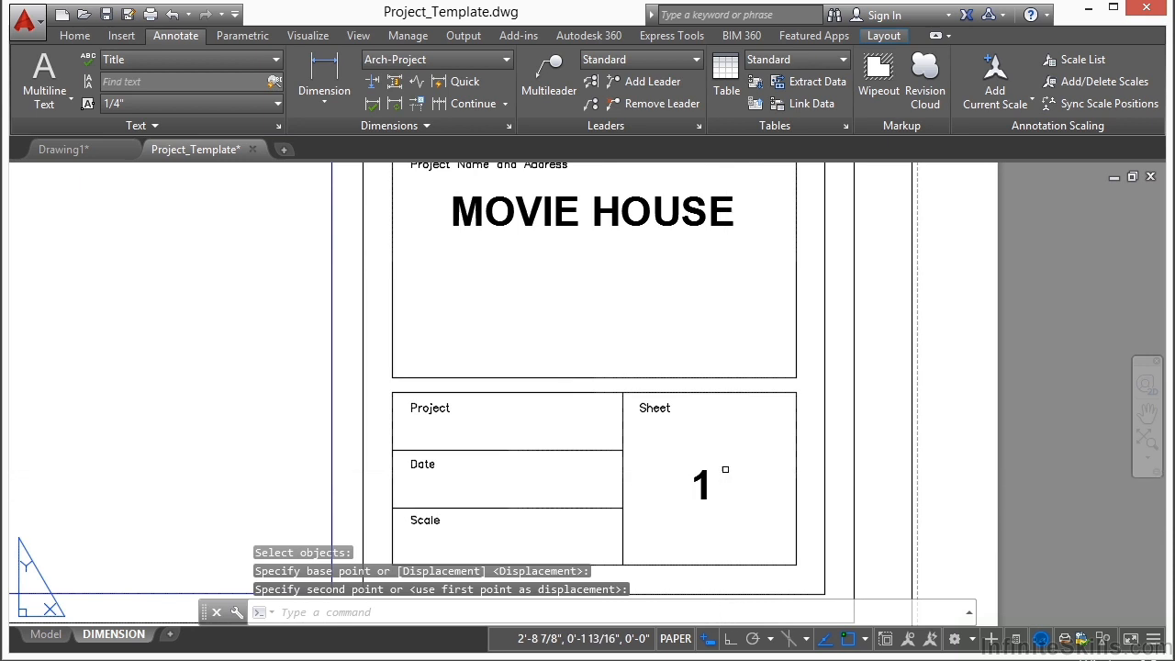
Step: Shift the sheet number 1 slightly to centre it in the Sheet box
key(Return)
click(721, 472)
click(688, 536)
key(Return)
click(690, 534)
click(703, 531)
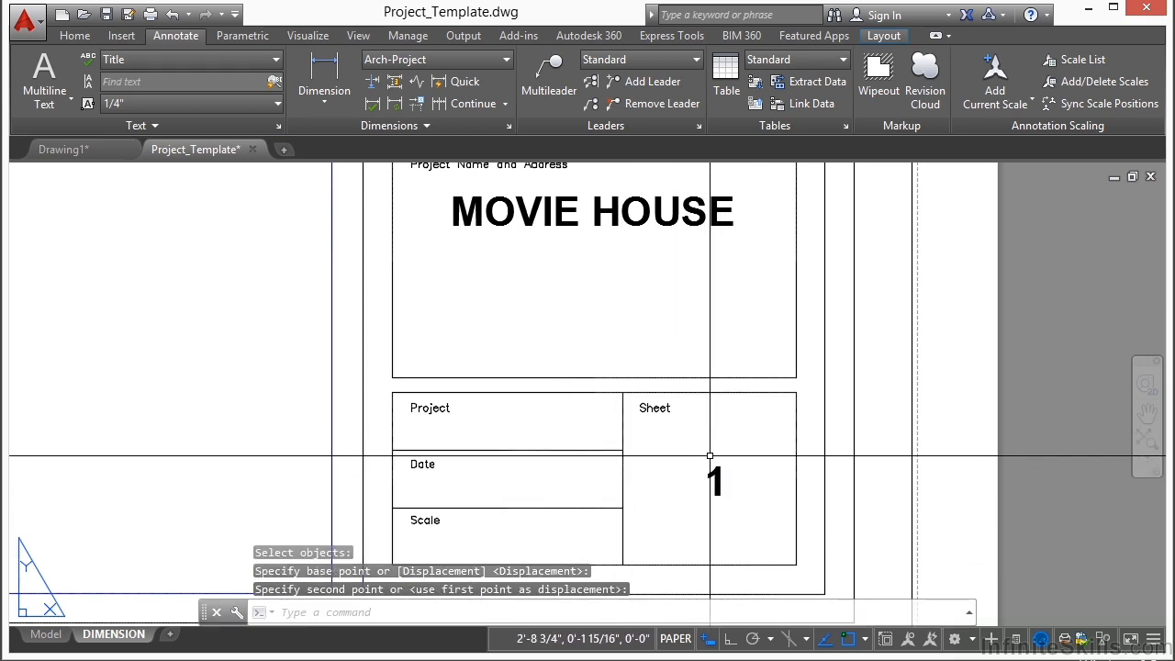
Step: Add the date 2014-04-25 as multiline text in the Notes style in the title block's Date row
middle_drag(466, 476, 478, 383)
click(274, 60)
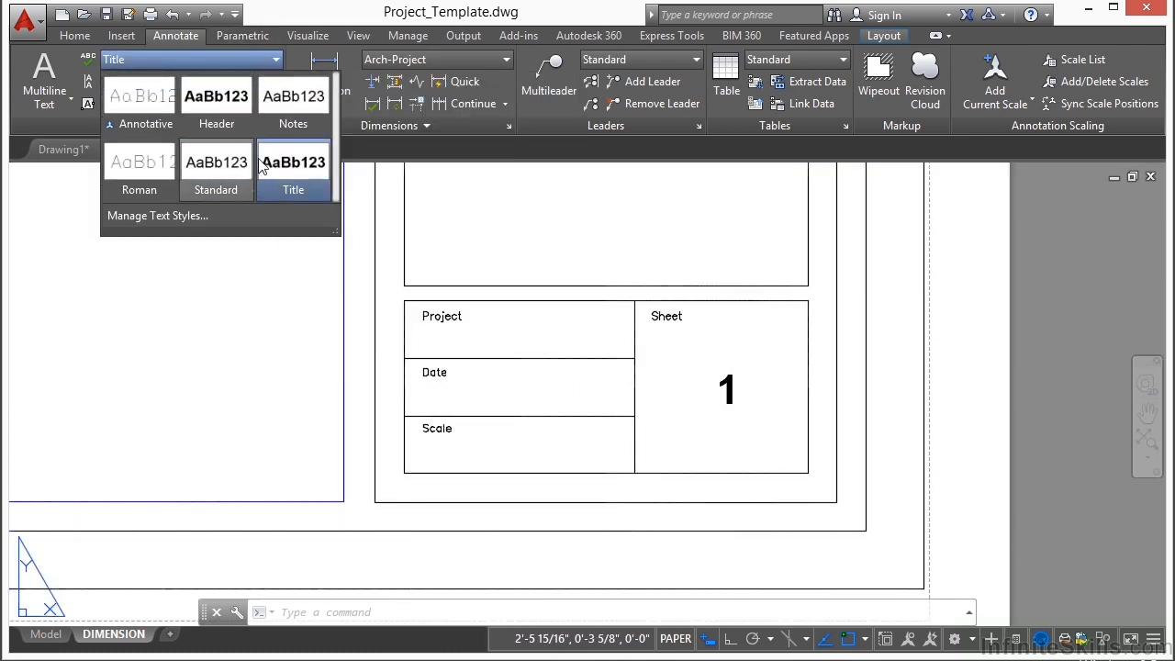
click(283, 102)
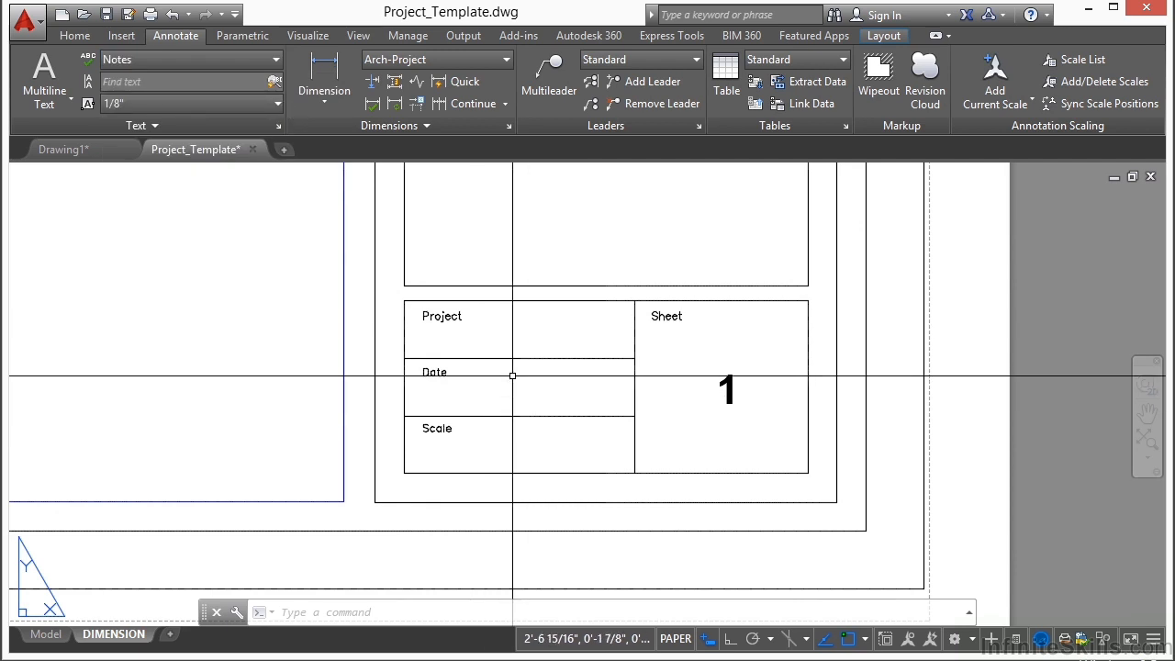
text(mt)
key(Return)
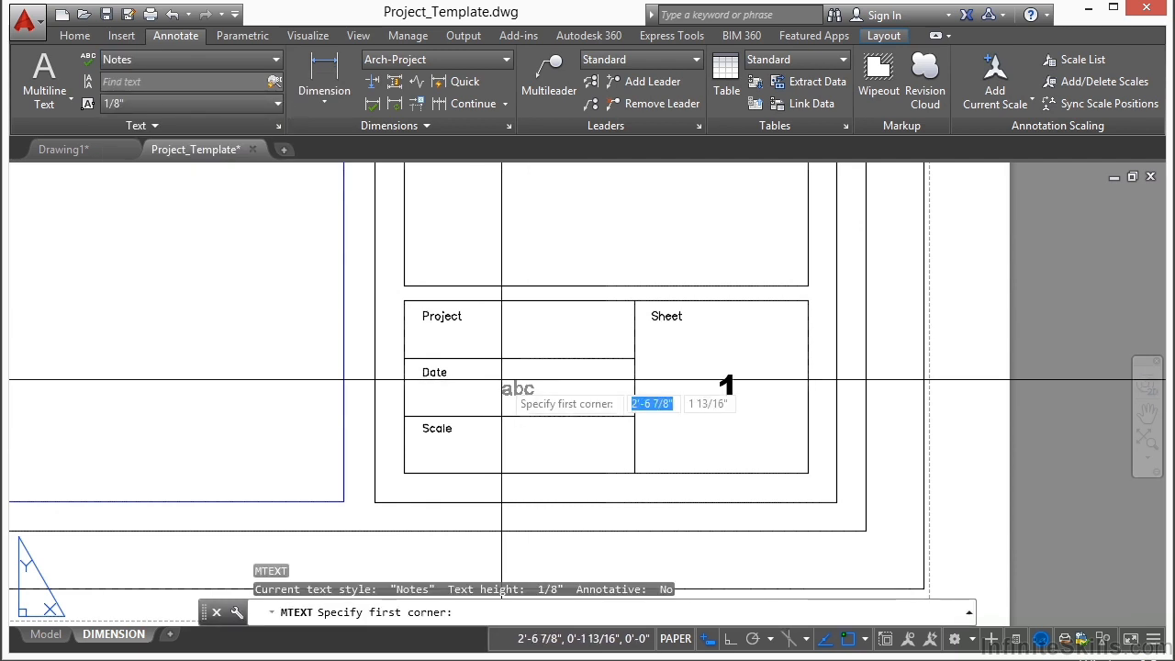
click(479, 384)
click(546, 390)
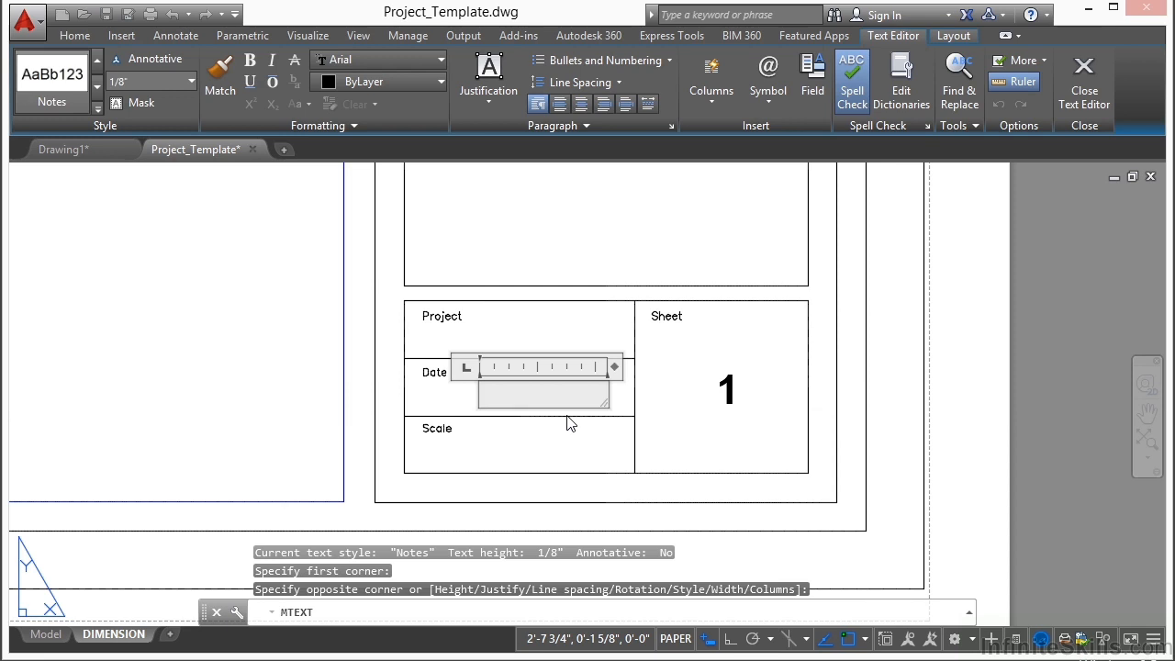
text(2014-04-25)
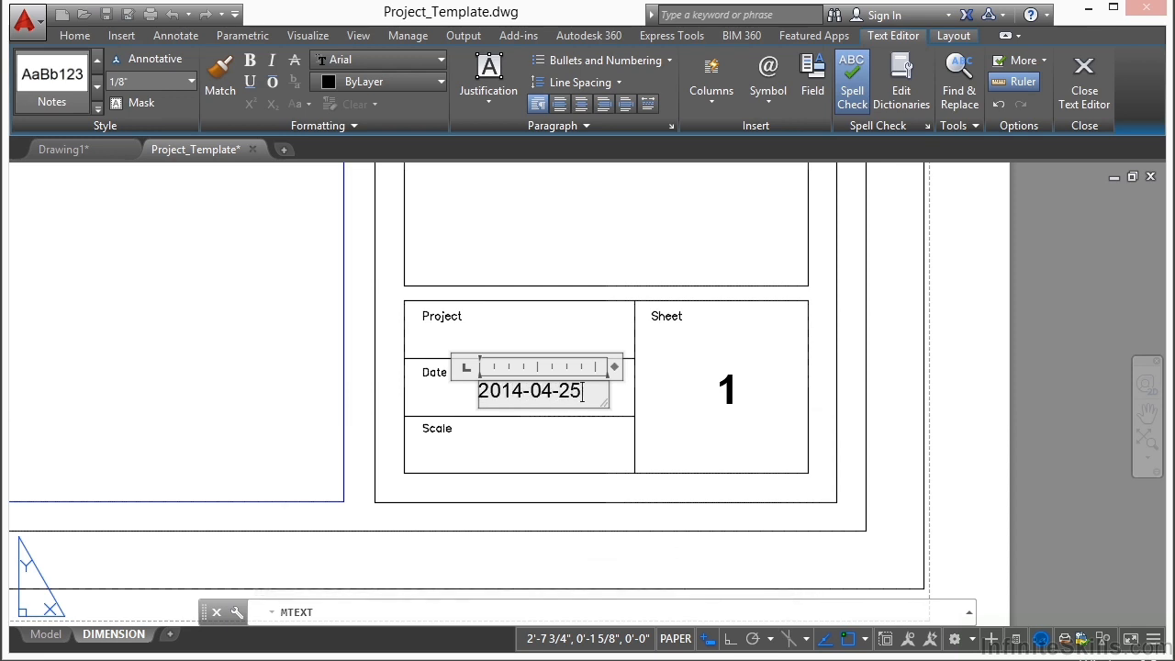
click(568, 427)
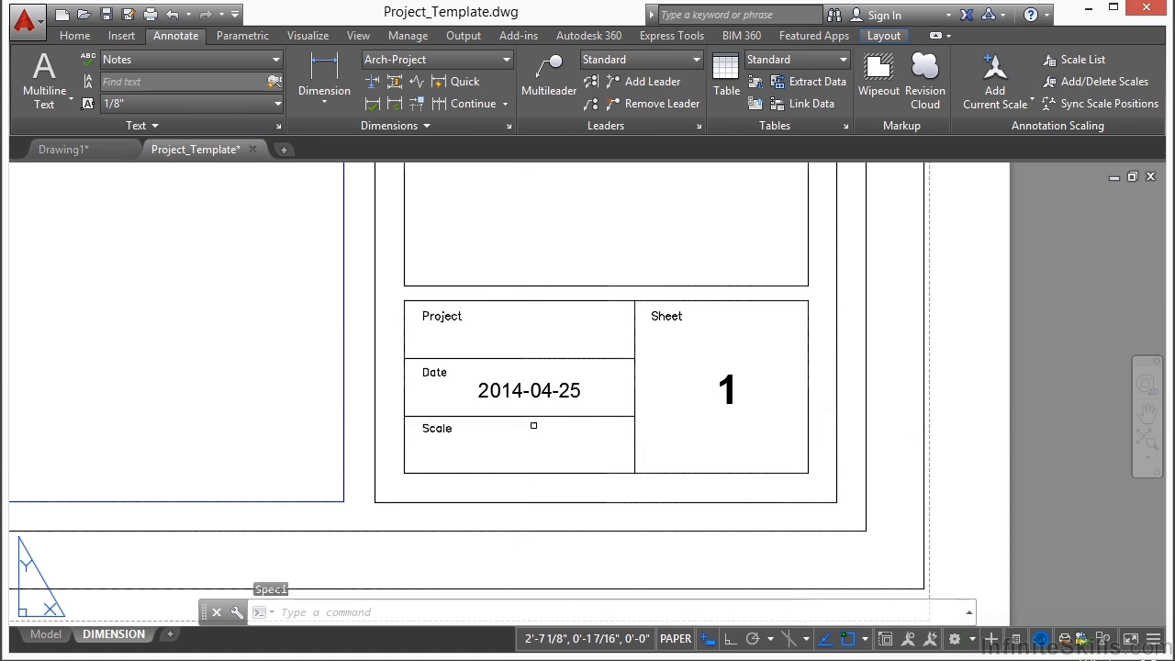
Step: Copy the date text down to the Scale row and replace the copy's content with 1/4"=1'-0"
text(co)
key(Return)
click(529, 398)
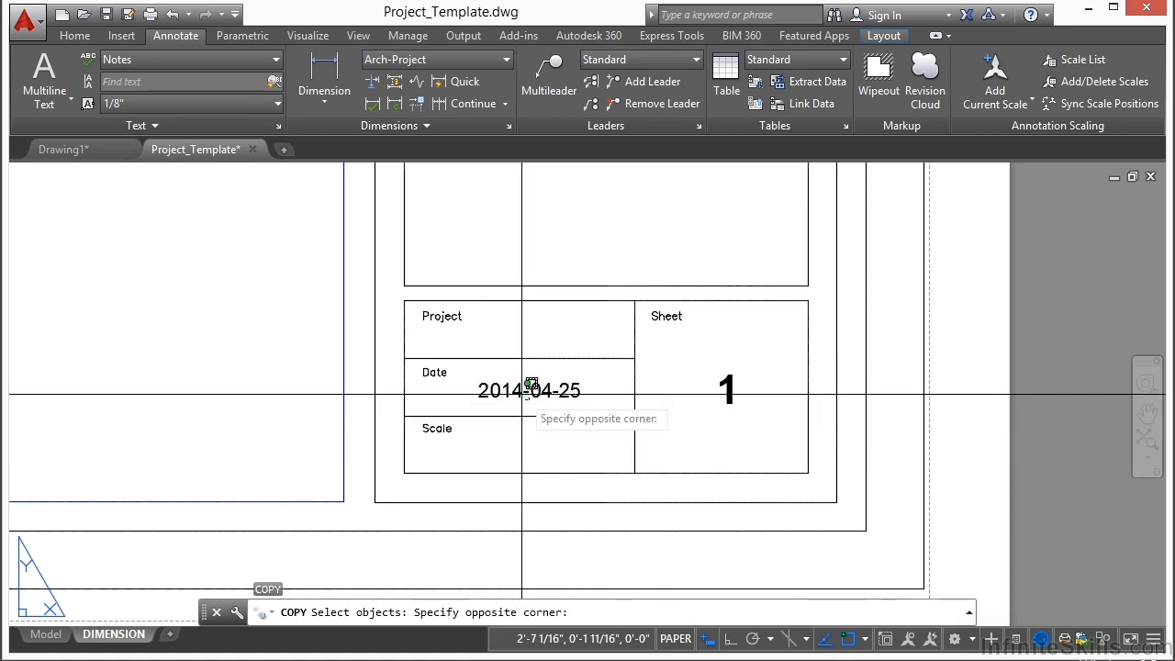
click(519, 395)
key(Return)
click(515, 397)
click(486, 454)
key(Return)
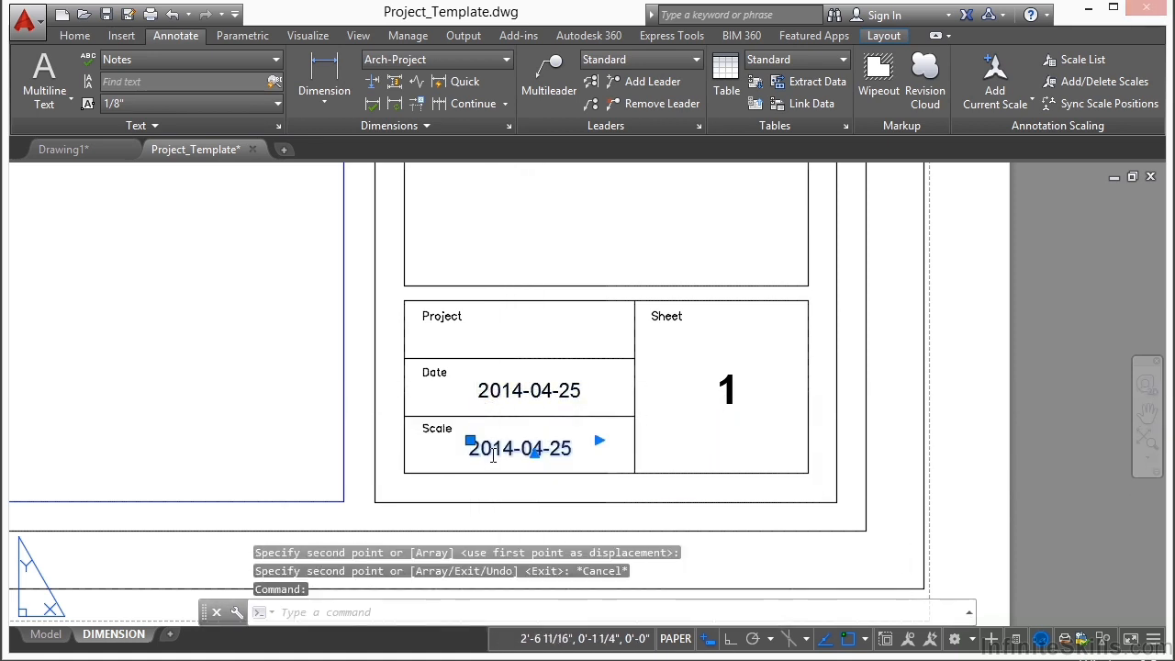
double_click(493, 450)
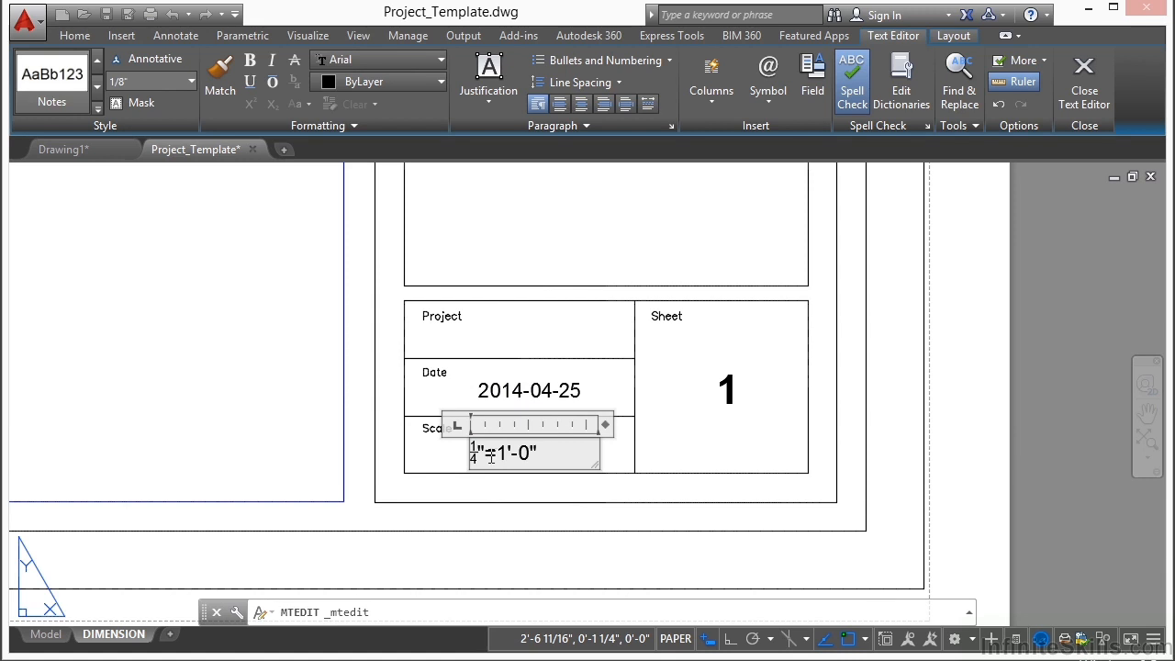
click(433, 453)
Step: Move the scale text slightly to the right so it sits centred below the date in the Scale row
scroll(440, 455, up, 2)
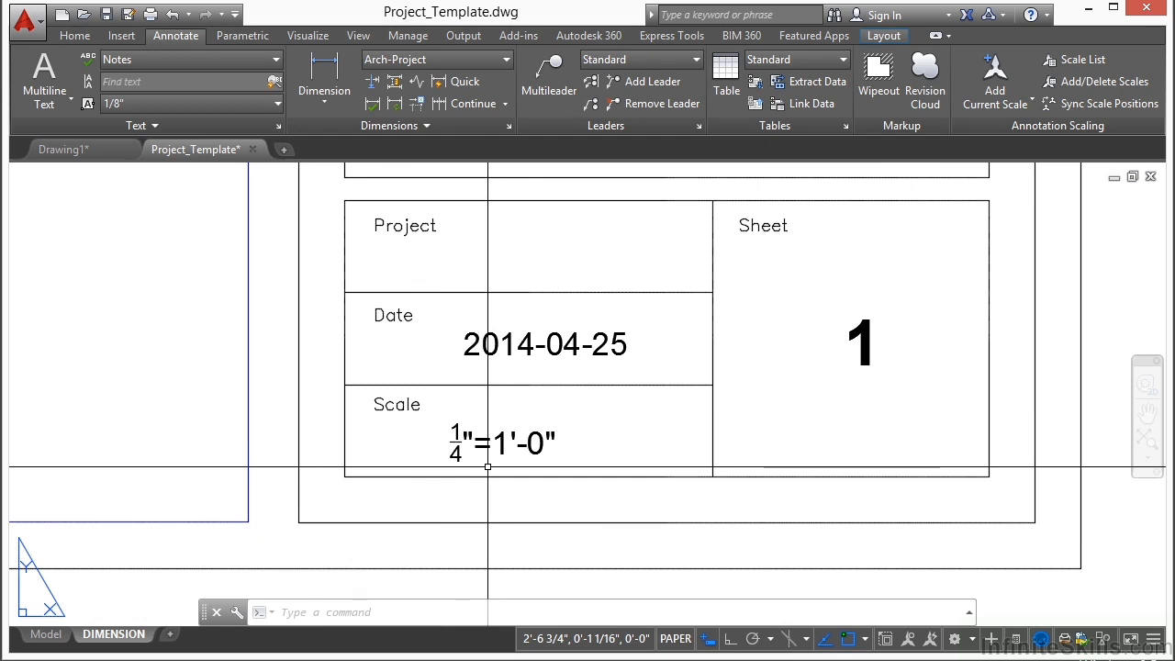
text(m)
key(Return)
click(500, 428)
key(Return)
click(524, 411)
click(551, 410)
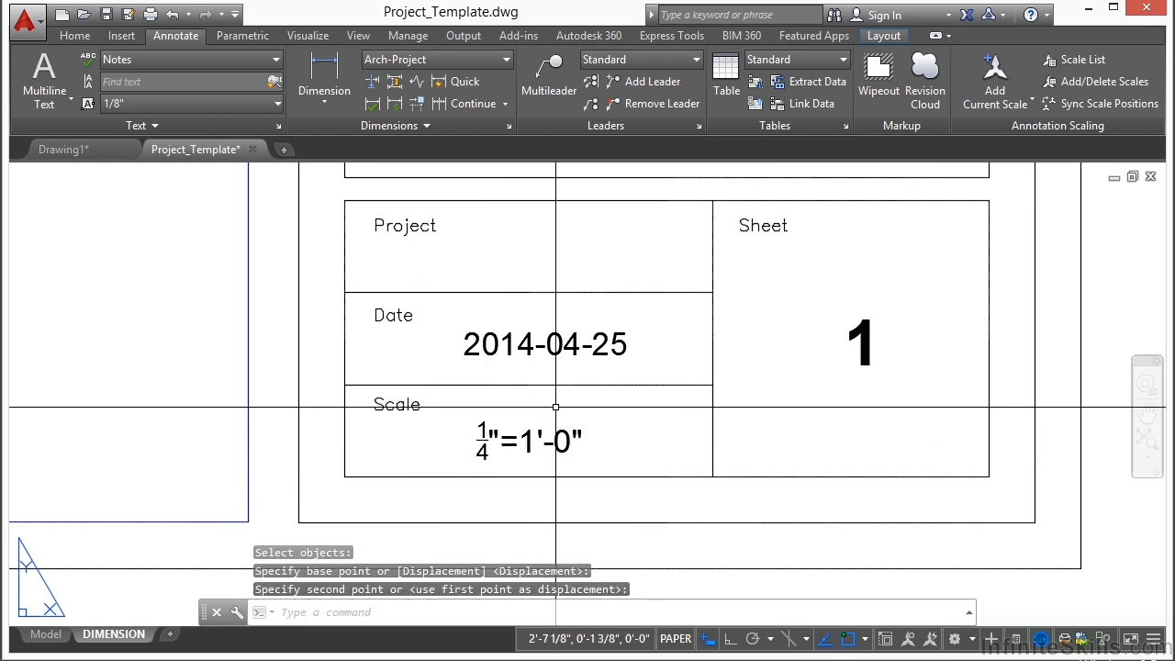
Step: Erase the stray MOVIE HOUSE text lying outside the sheet, to the right of the title block
scroll(616, 432, down, 6)
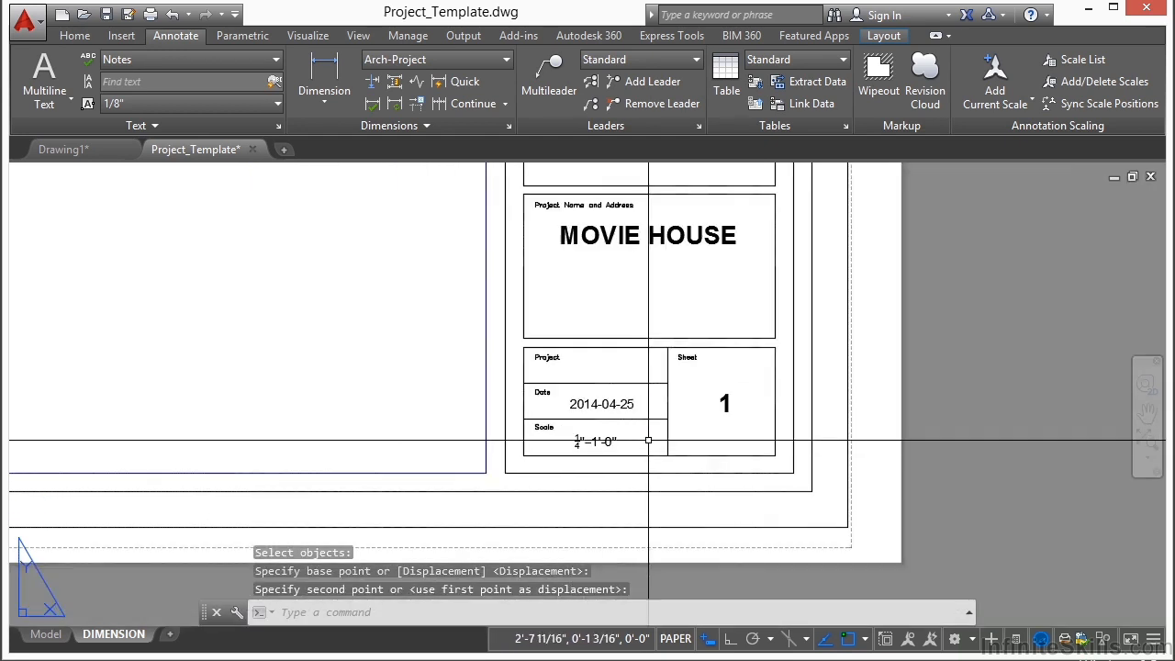
middle_drag(462, 334, 633, 440)
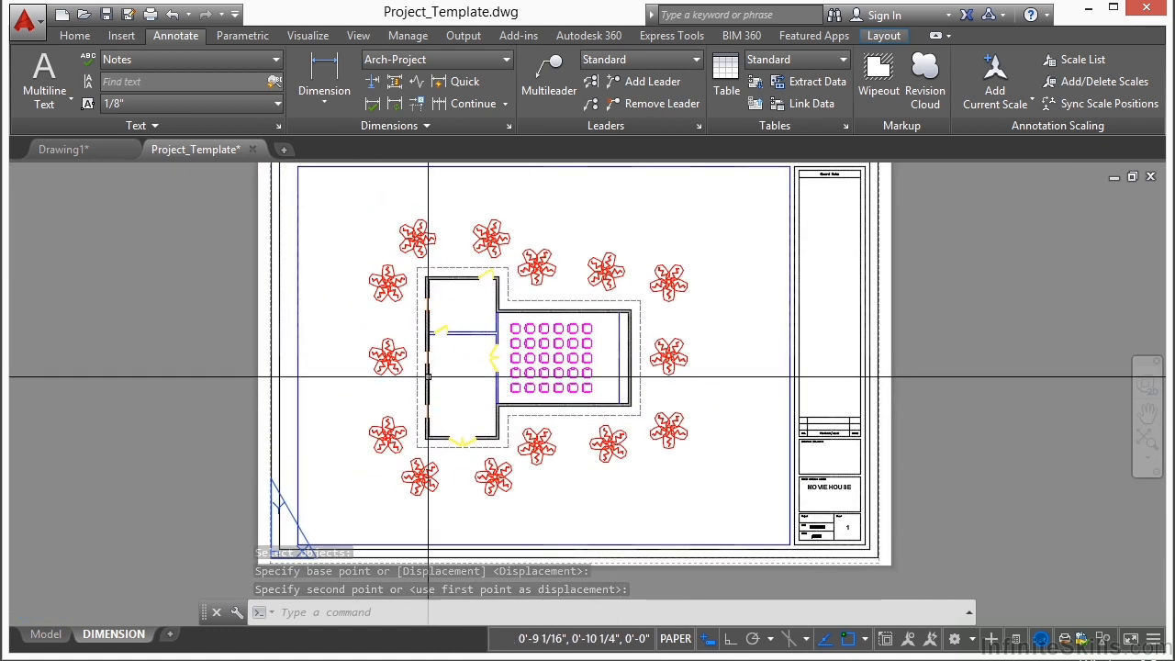
scroll(433, 380, down, 2)
middle_drag(532, 365, 511, 366)
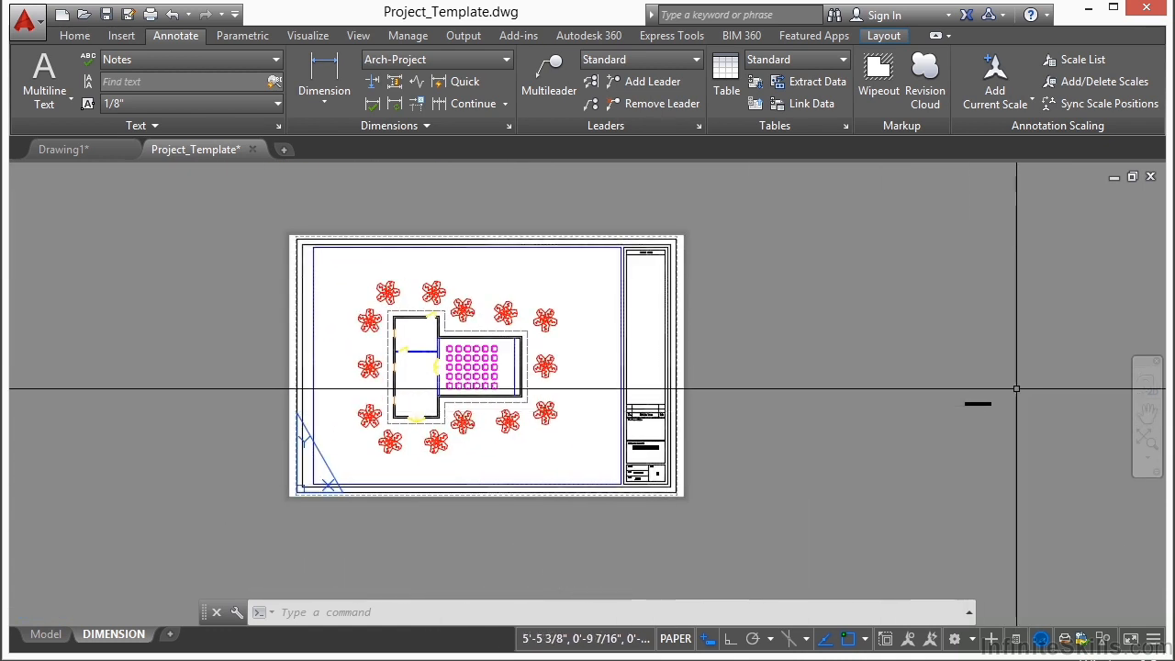
scroll(983, 404, up, 4)
click(987, 372)
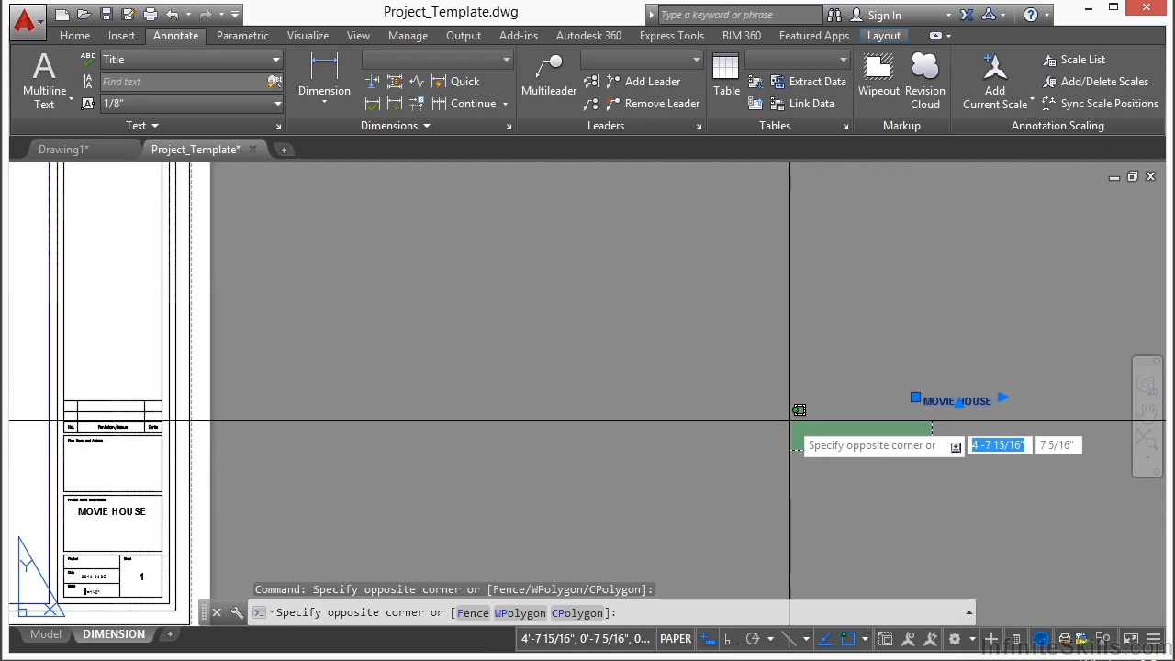
click(795, 420)
right_click(815, 385)
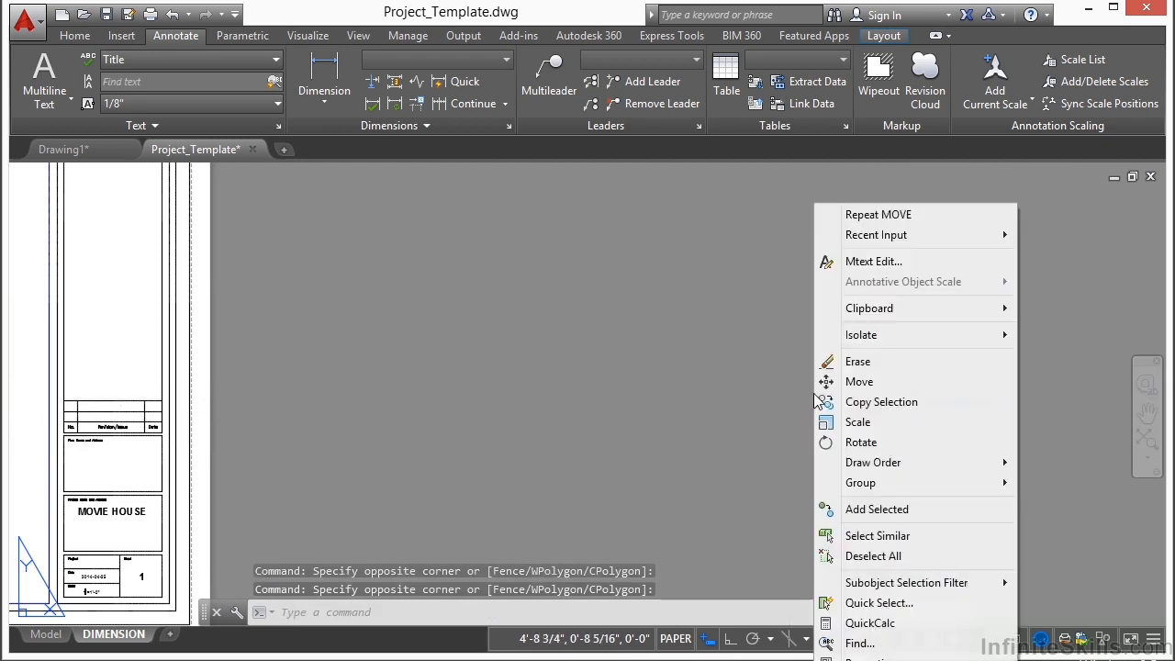
click(857, 361)
middle_click(565, 401)
middle_click(564, 401)
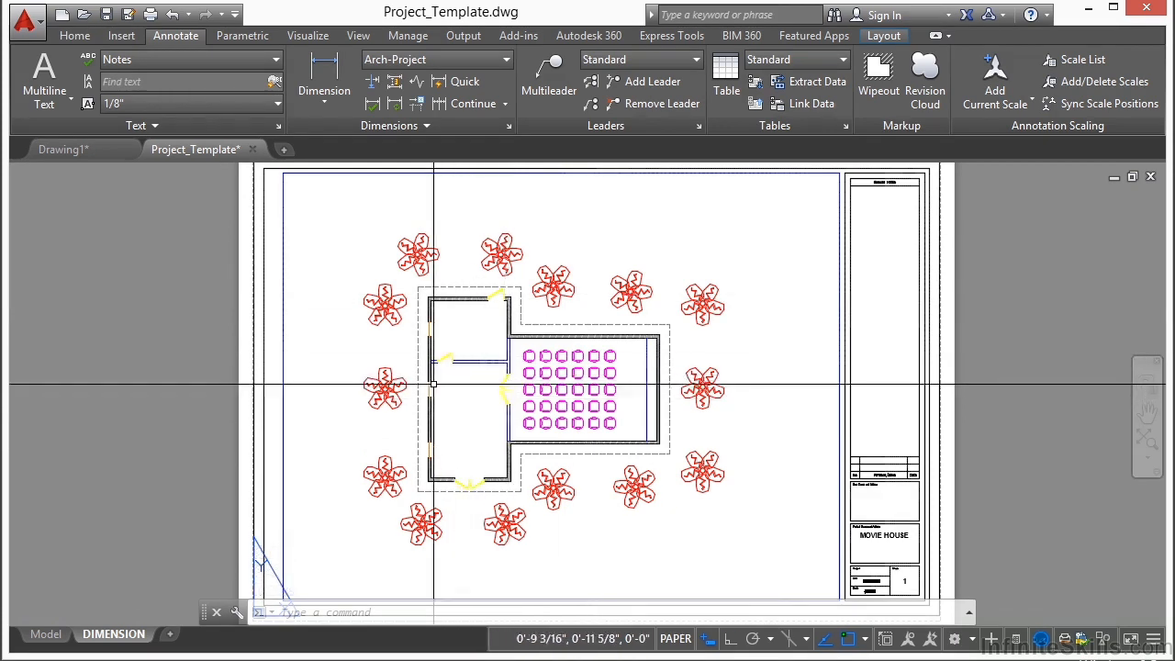
Step: Create a copy of the DIMENSION layout placed before the original
right_click(120, 643)
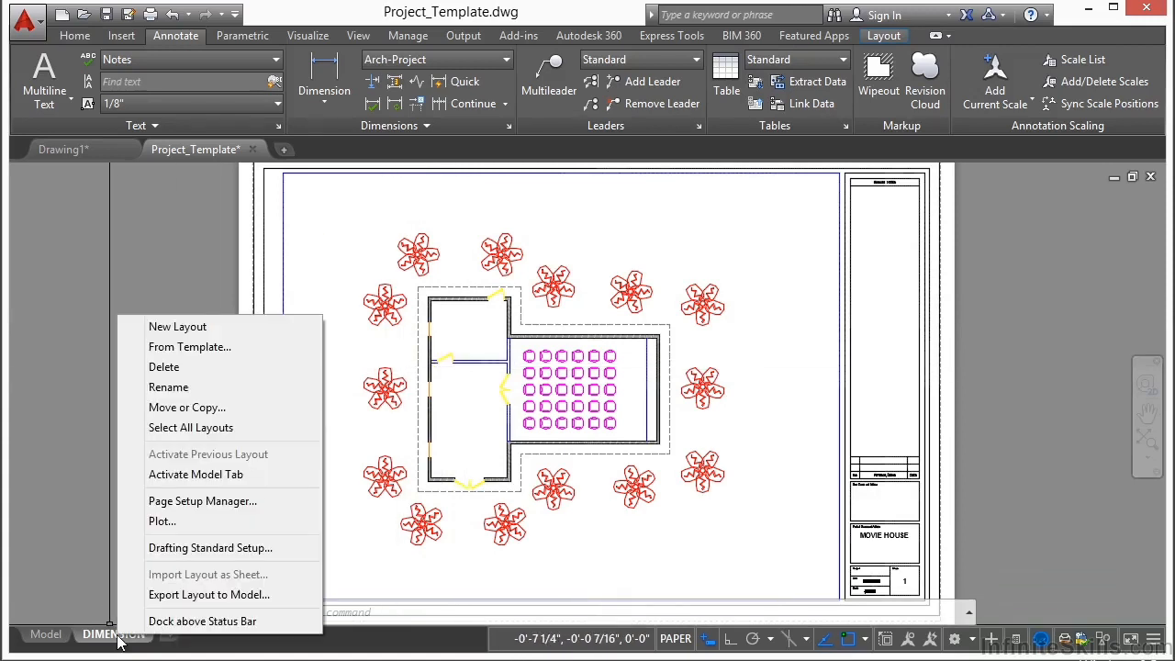
click(194, 409)
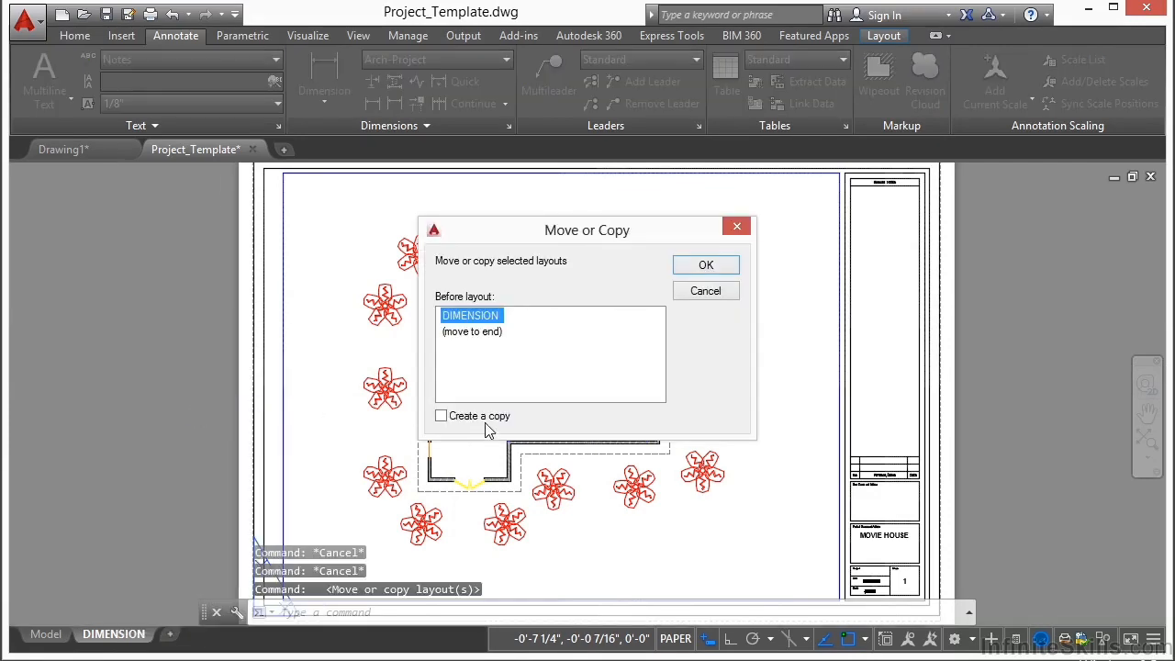
click(703, 265)
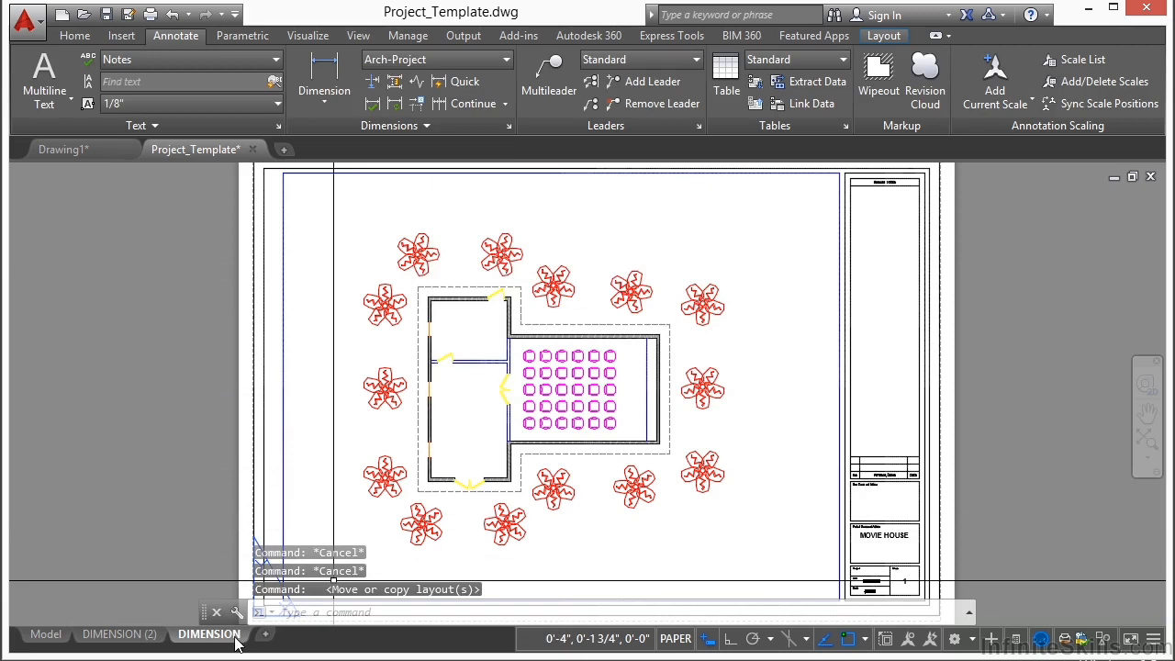
Step: Rename the copied layout as OVERALL
click(152, 638)
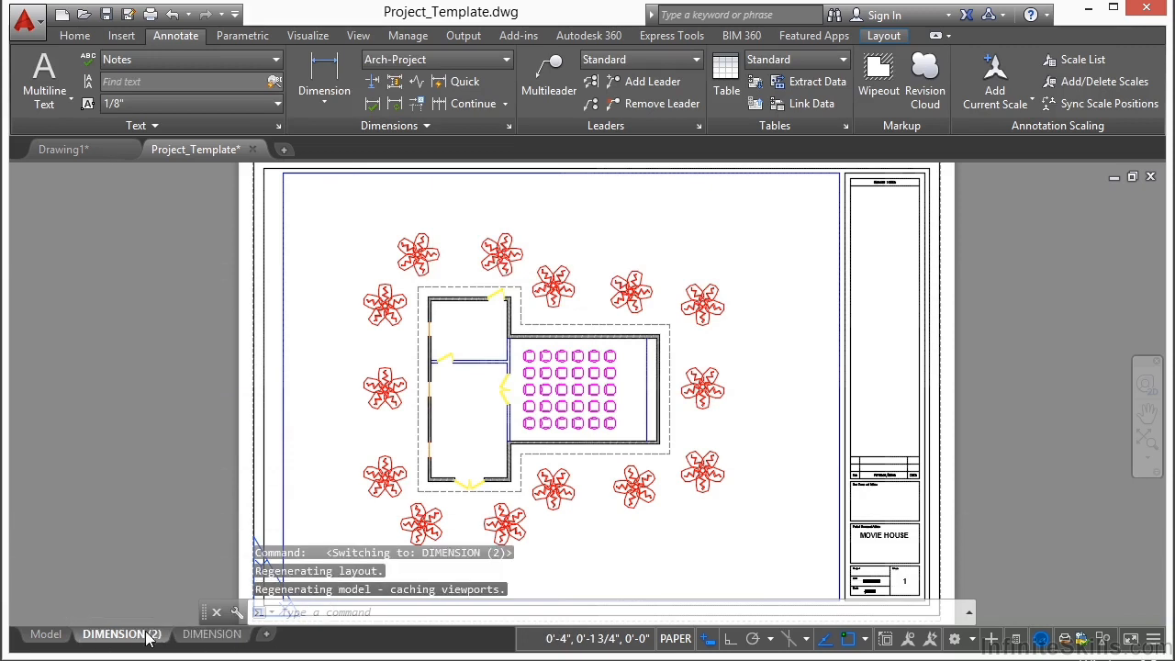
right_click(142, 640)
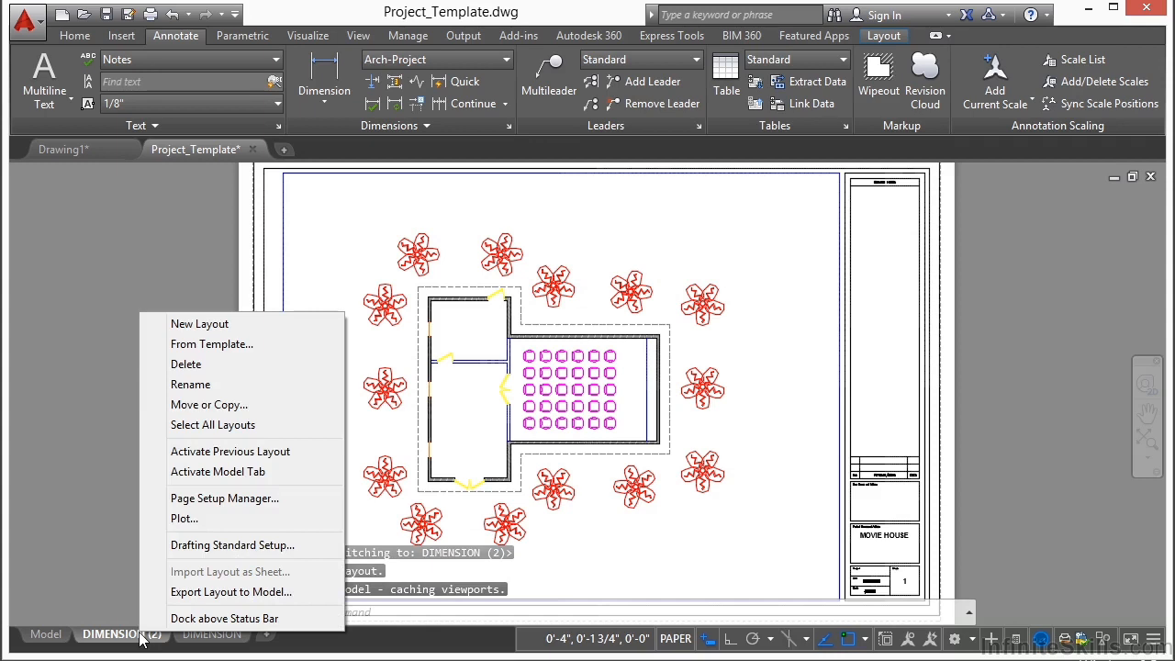
click(201, 384)
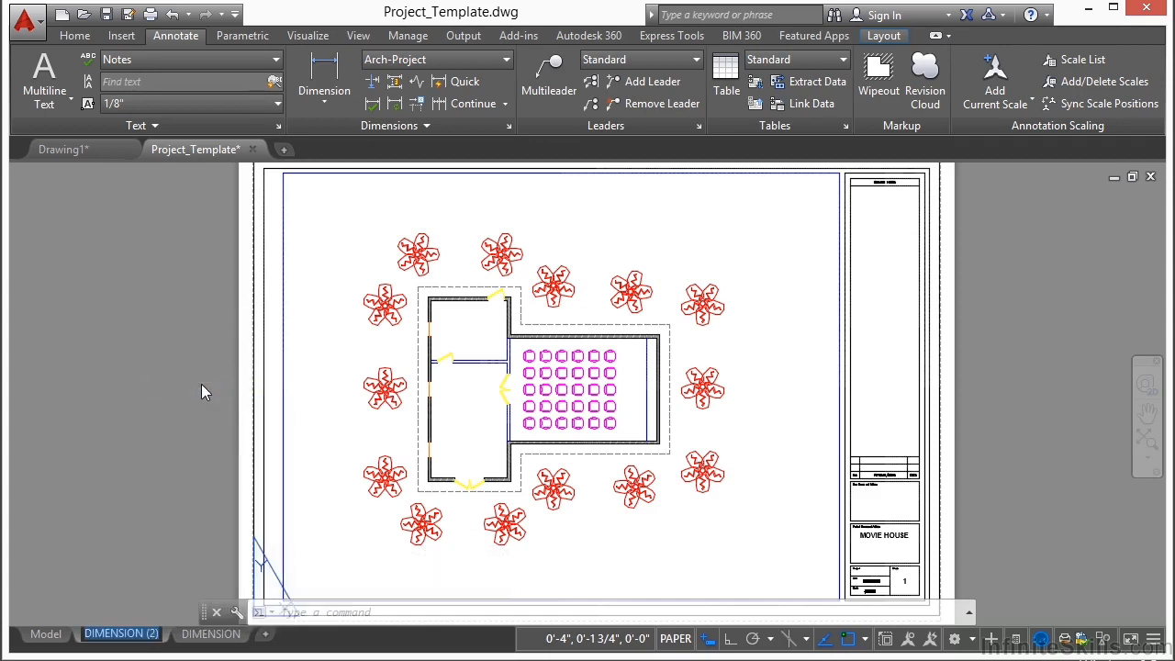
click(661, 542)
key(Escape)
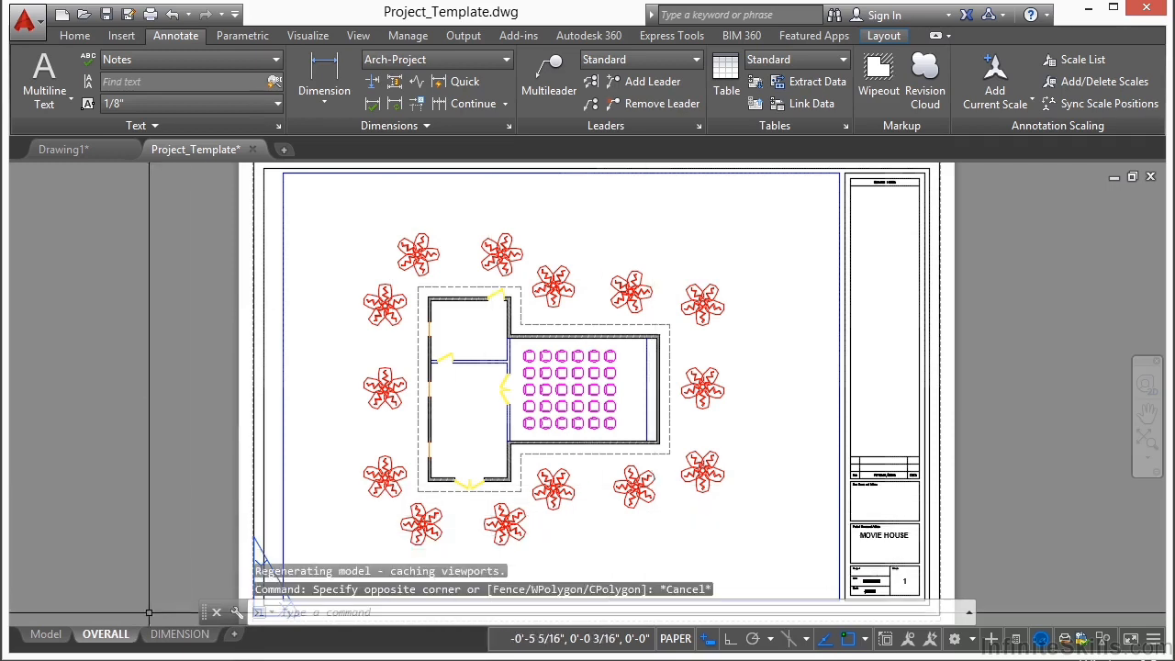
Step: On the OVERALL layout, add a second line reading OVERALL below MOVIE HOUSE in the title block
click(180, 634)
click(105, 633)
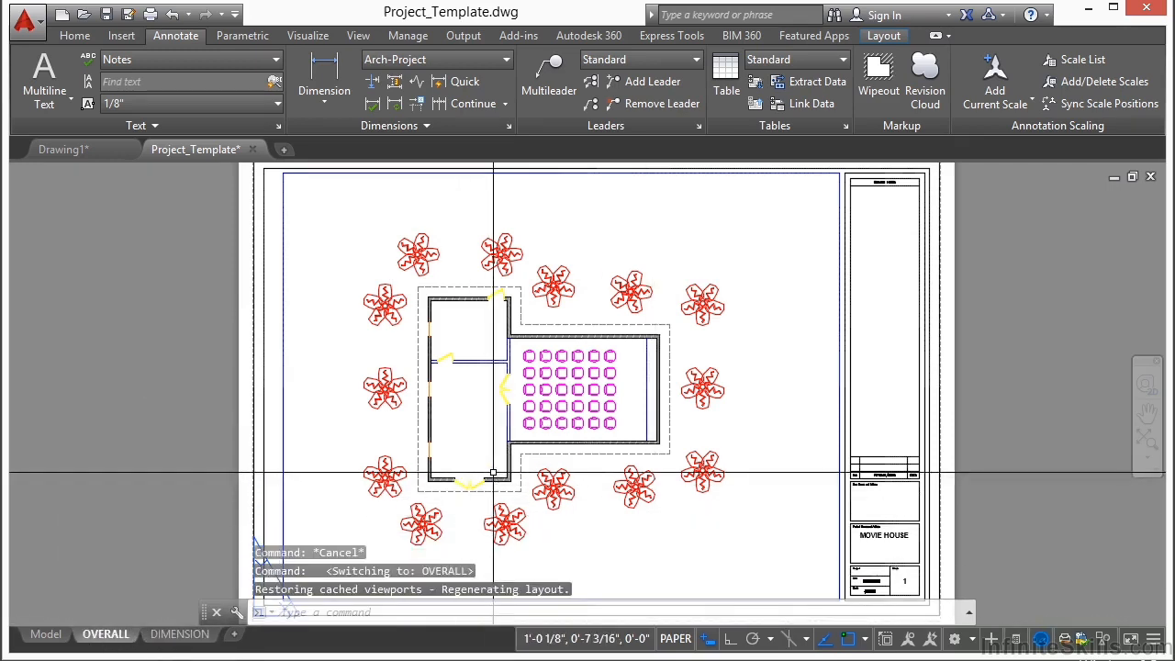
scroll(715, 426, up, 5)
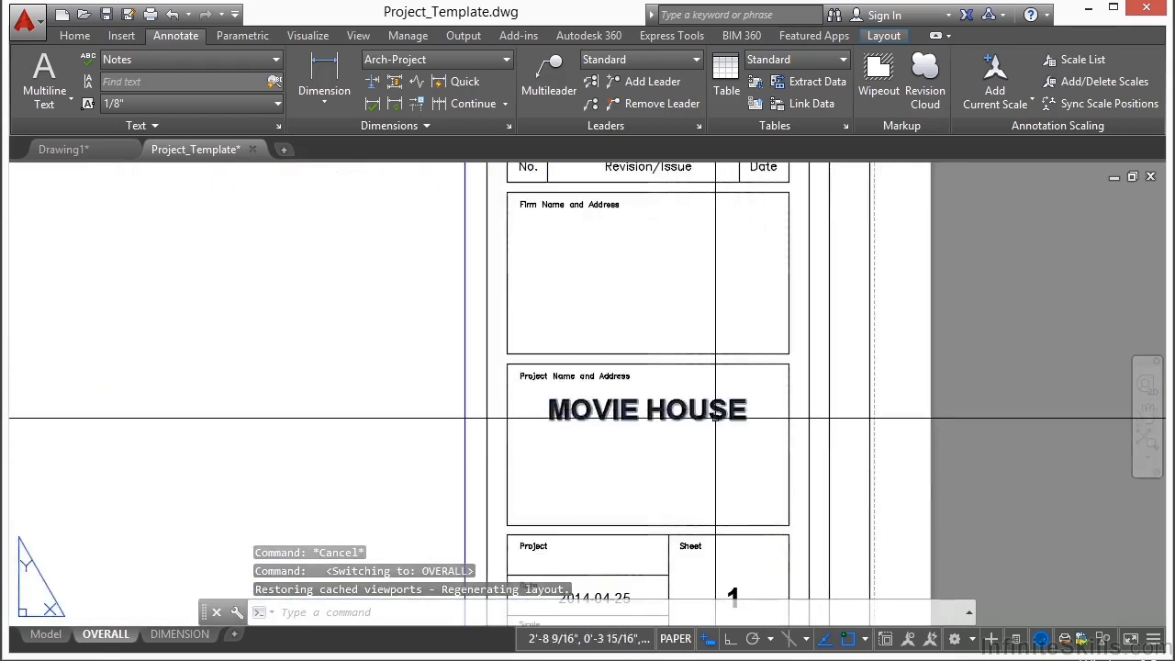
double_click(715, 422)
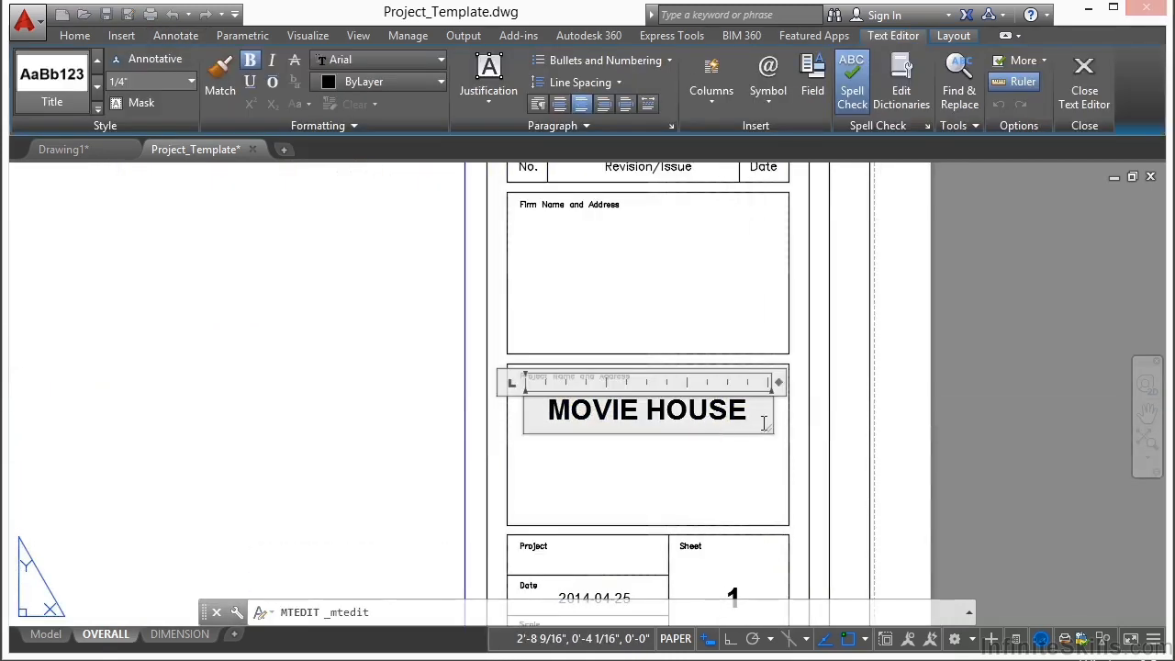
key(Return)
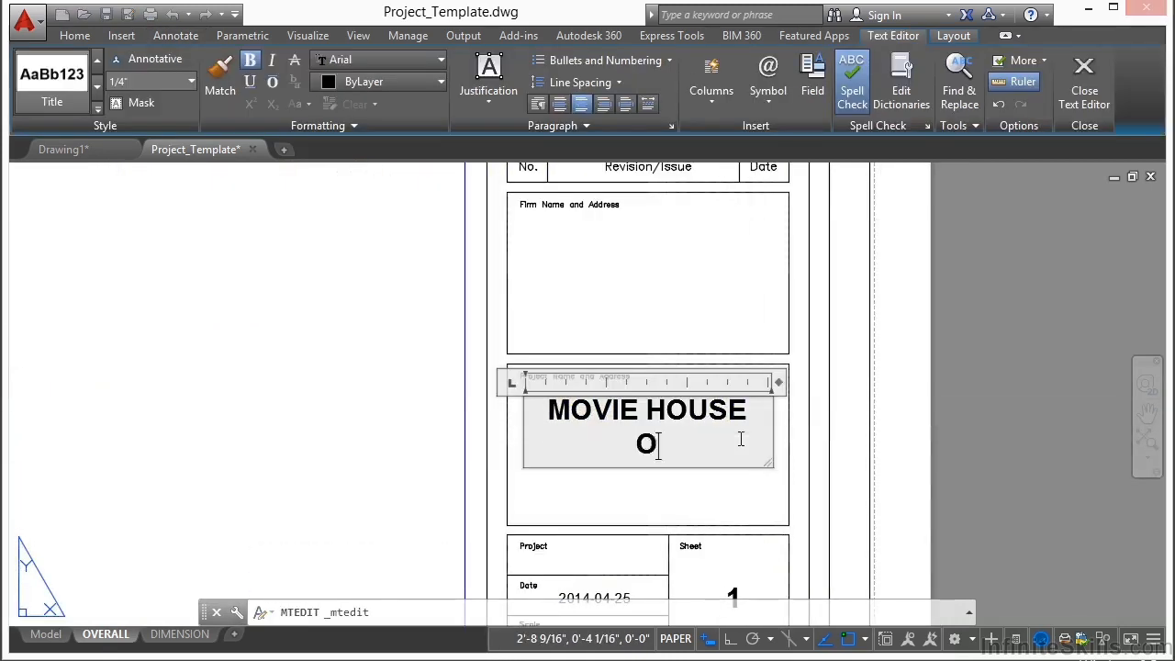
click(713, 543)
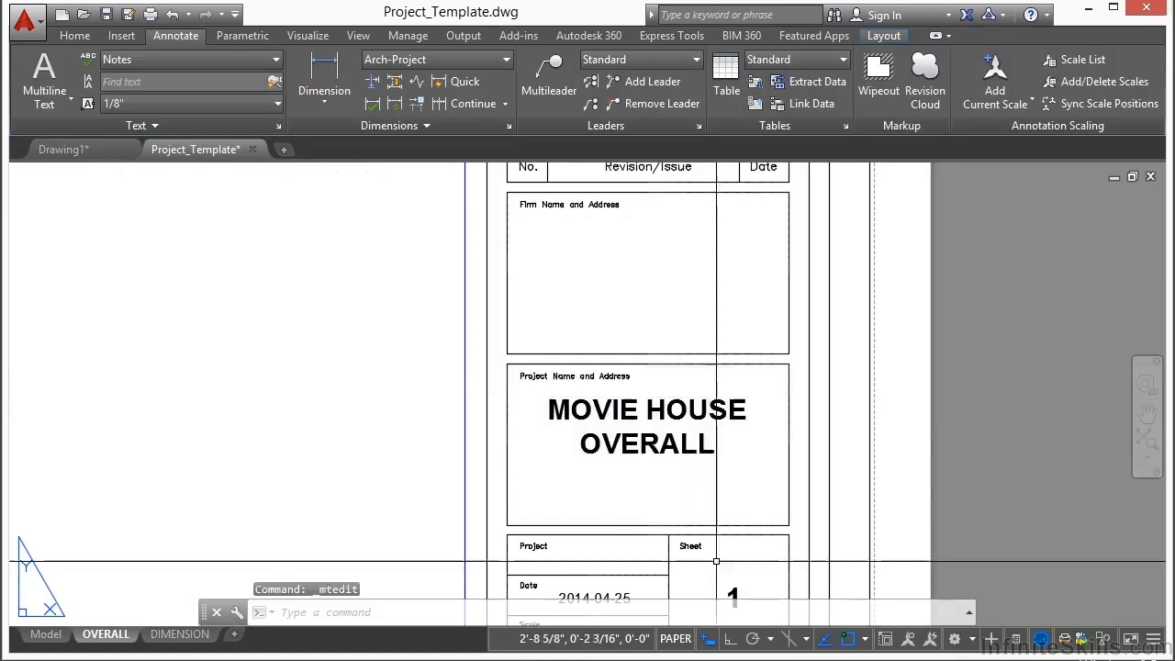
Step: Freeze the layer of the dashed outline around the building in the OVERALL layout's viewport, and return to paper space
middle_drag(725, 590, 716, 459)
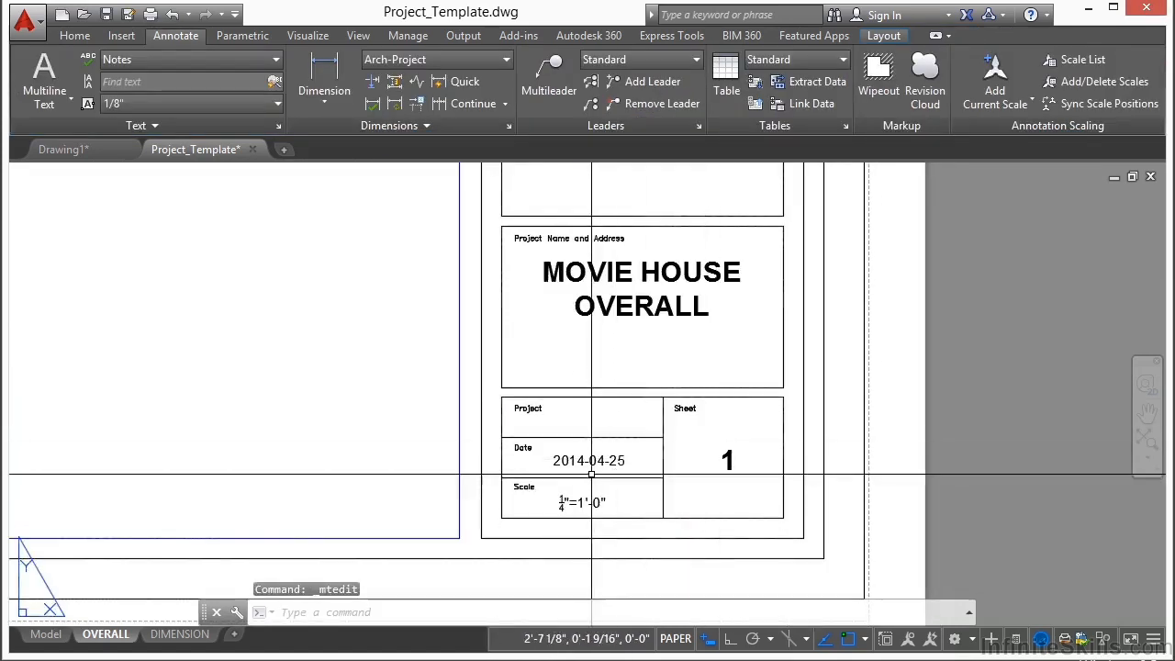
scroll(748, 480, down, 3)
middle_drag(507, 381, 644, 420)
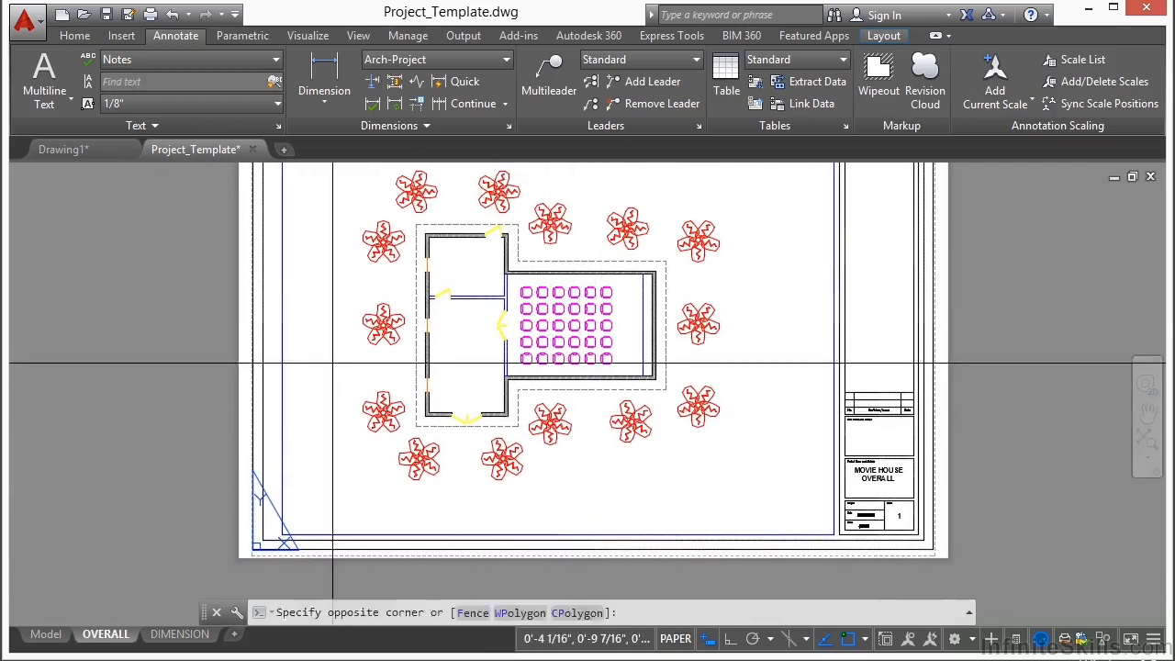
double_click(389, 366)
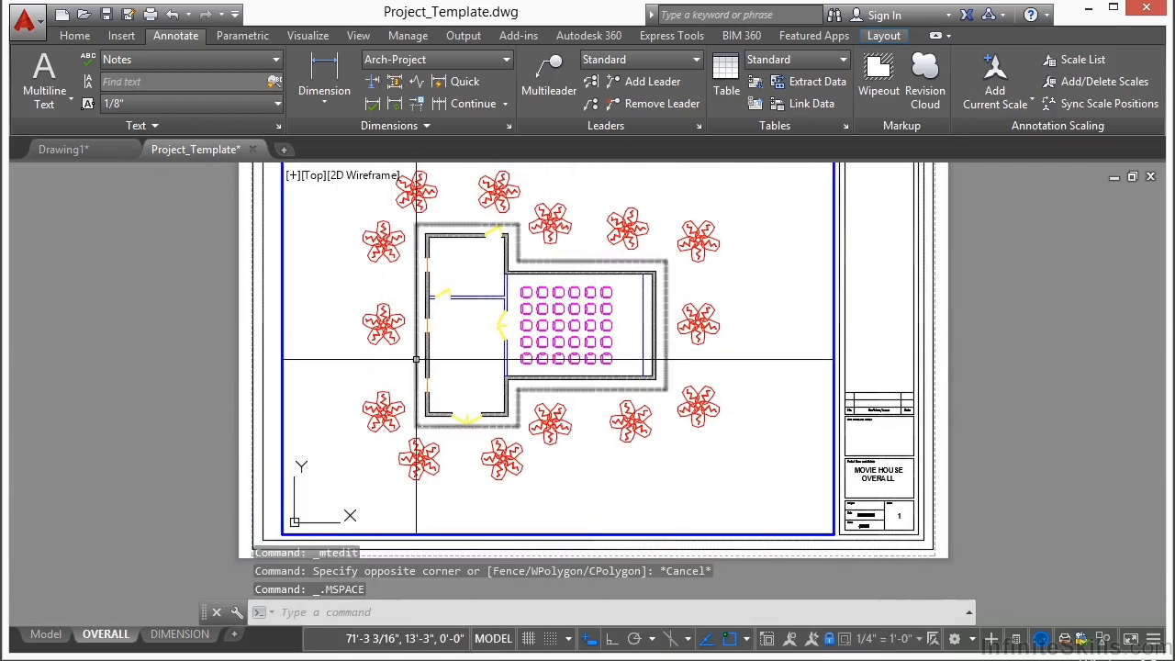
click(72, 36)
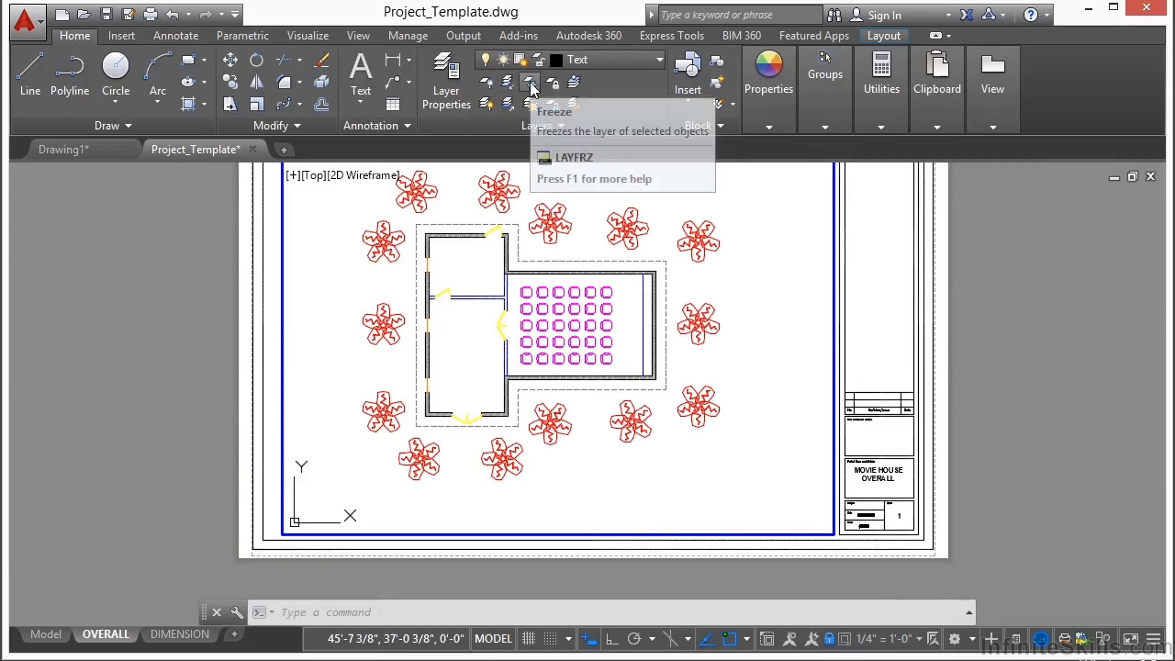
click(529, 83)
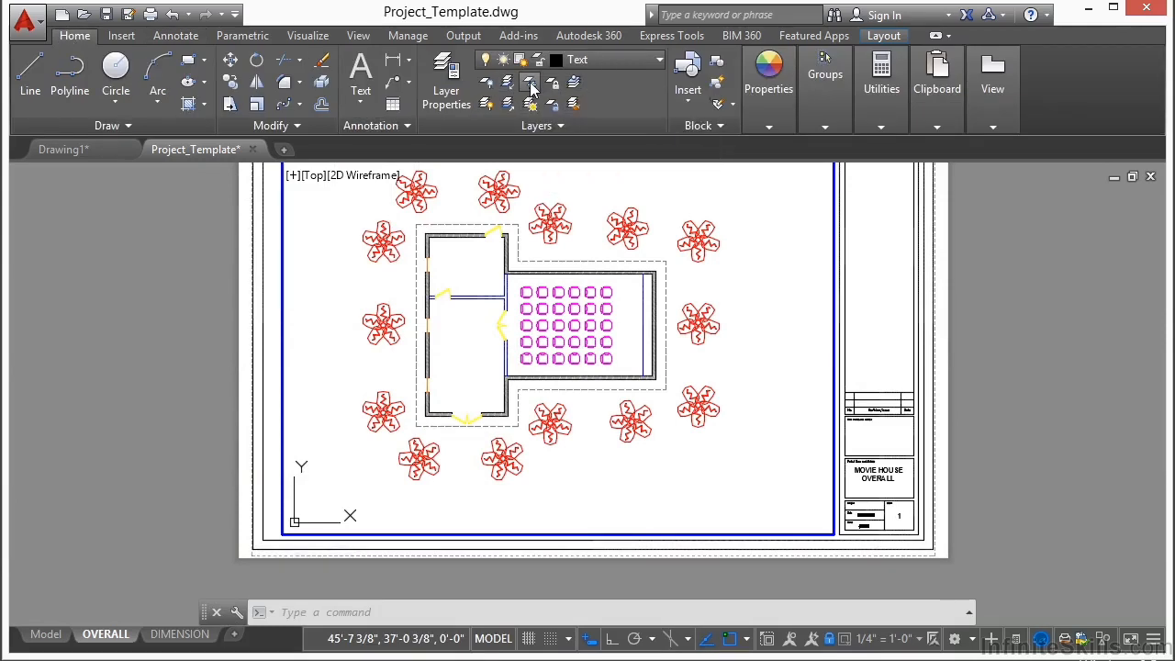
click(460, 222)
key(Return)
double_click(1016, 290)
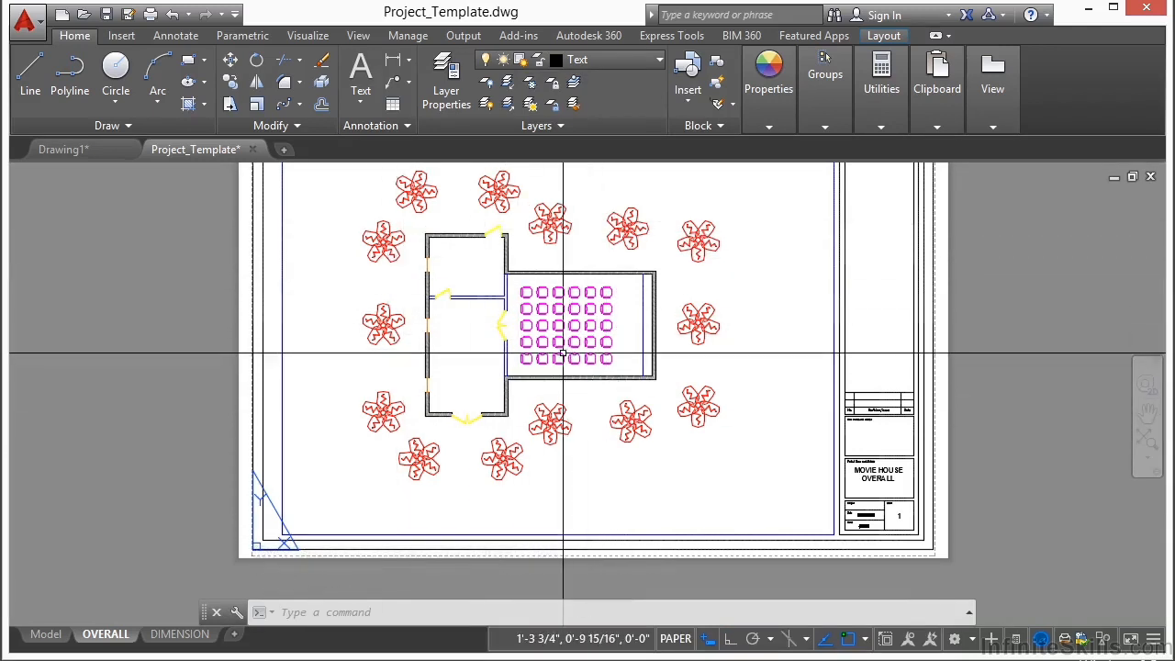
Step: Make the Dimension layer current and choose Arch-Project as the dimension style
click(659, 60)
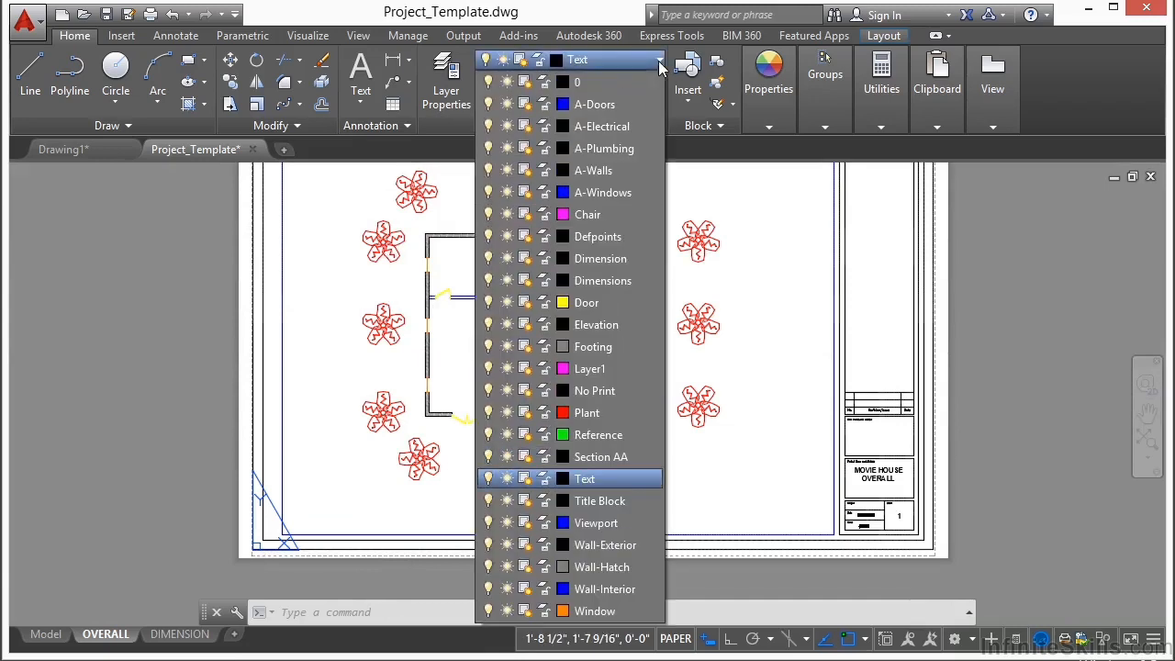
click(605, 259)
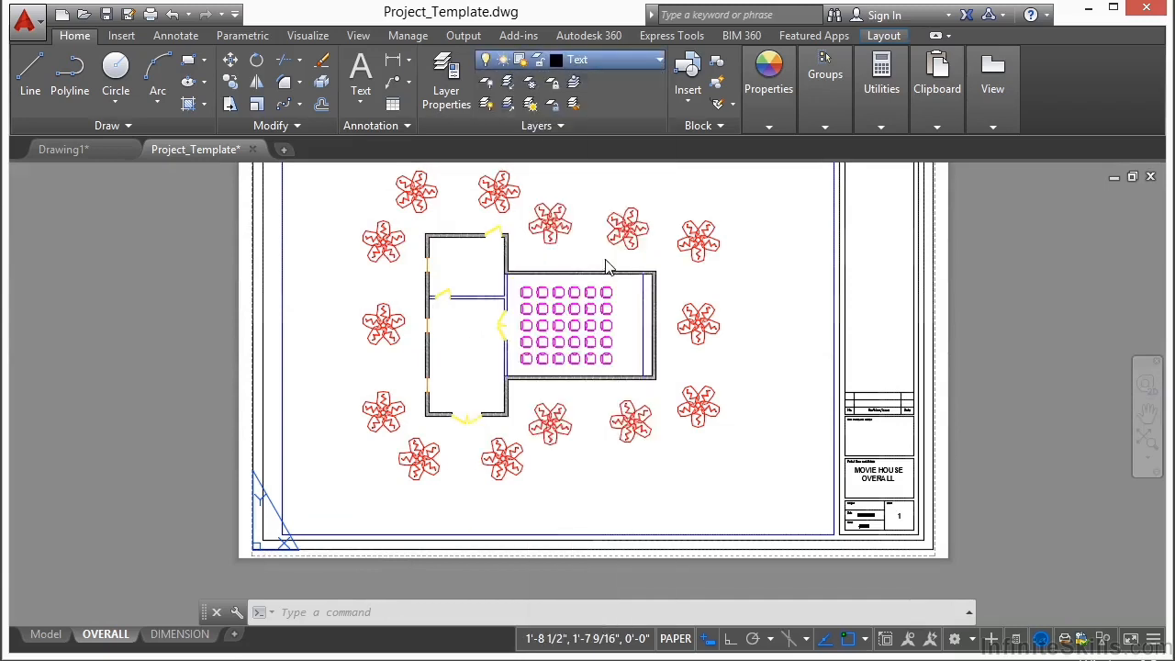
click(174, 36)
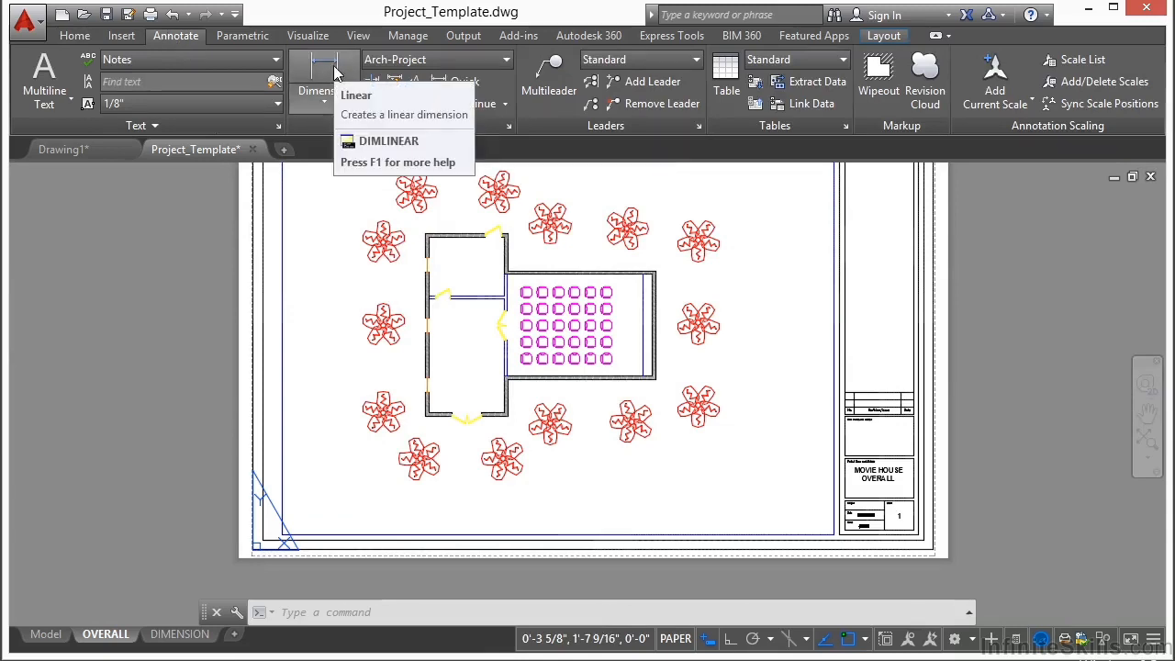
click(432, 61)
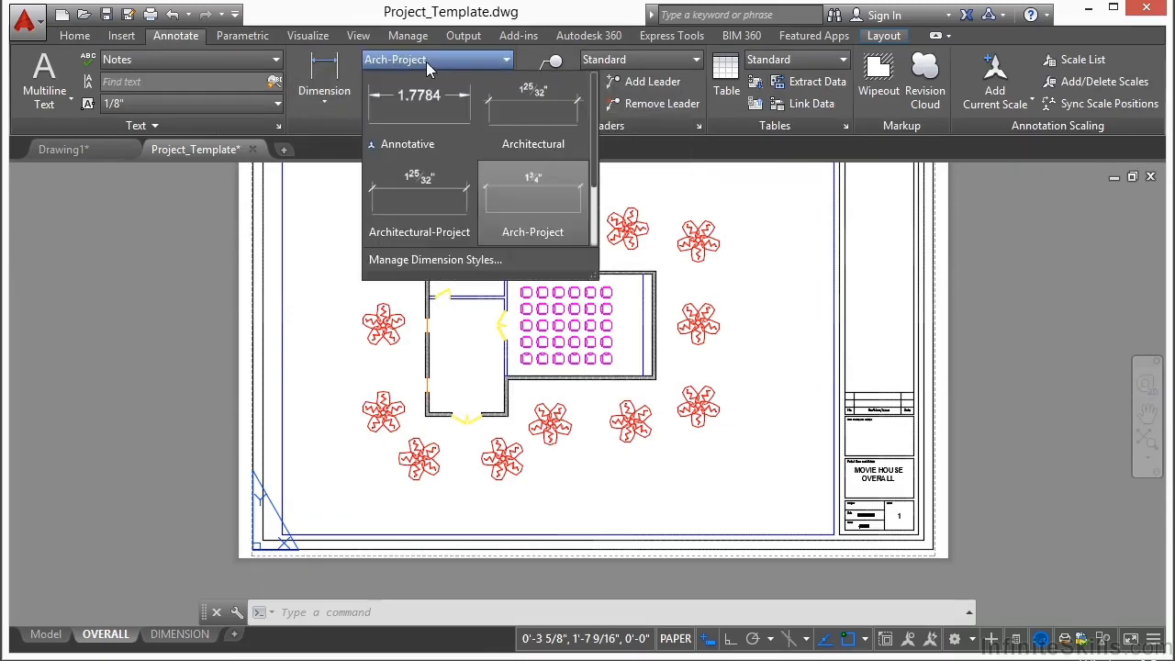
click(525, 208)
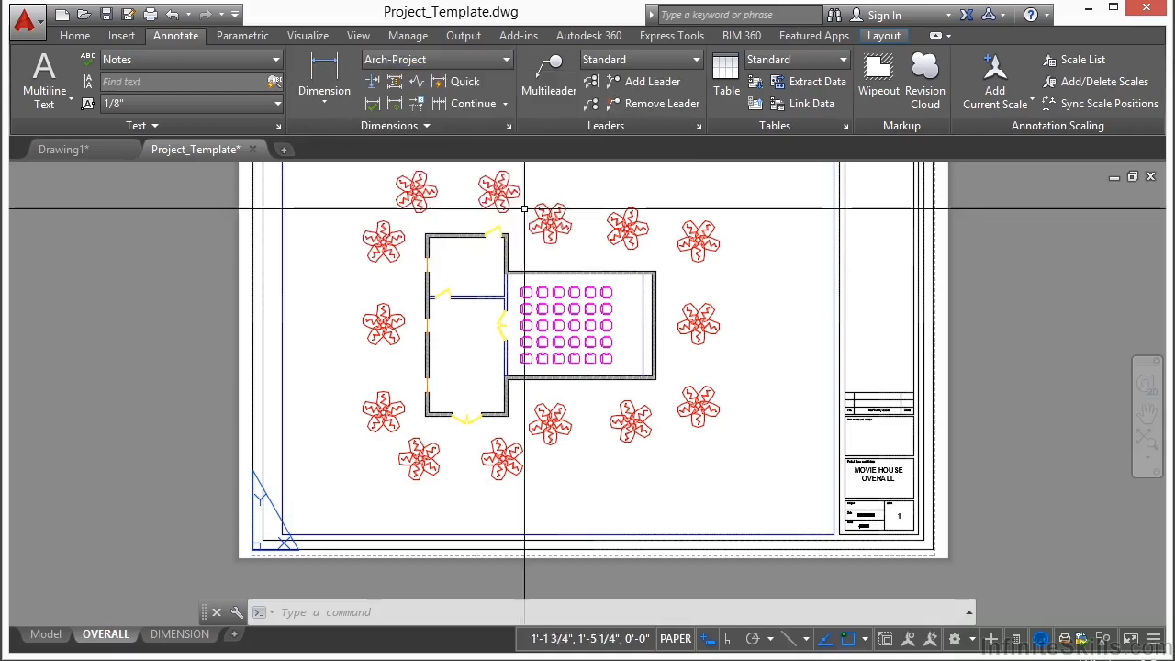
Step: Add a vertical linear dimension along the full west exterior wall, placed just outside the building
click(326, 73)
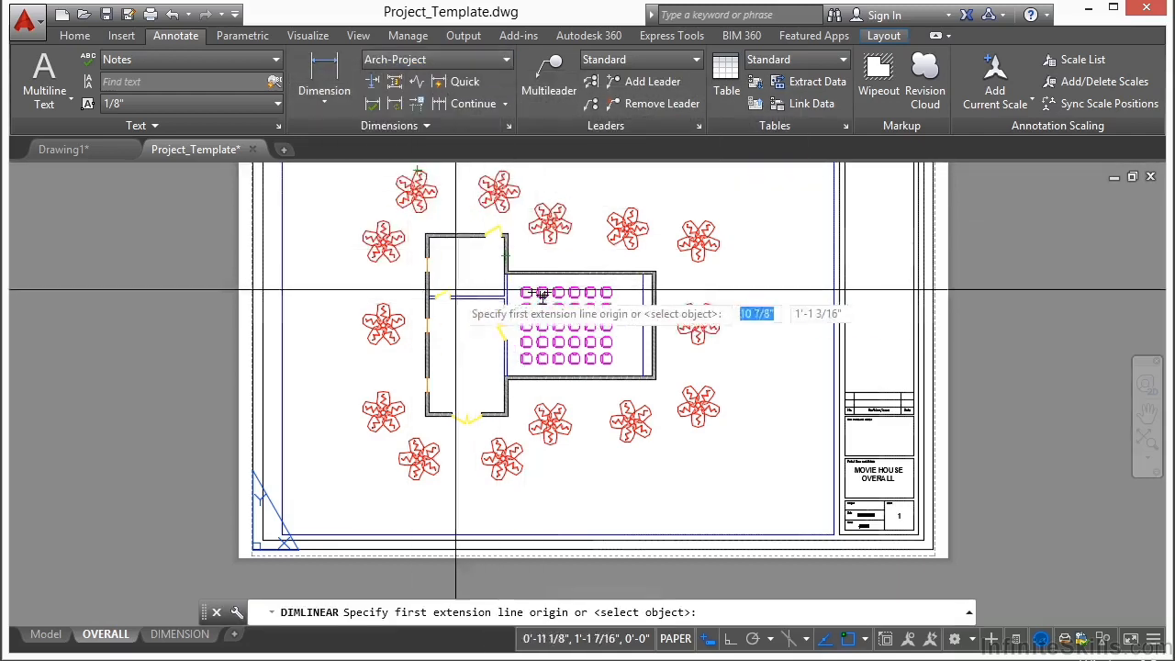
scroll(427, 229, up, 8)
scroll(441, 266, up, 6)
click(428, 341)
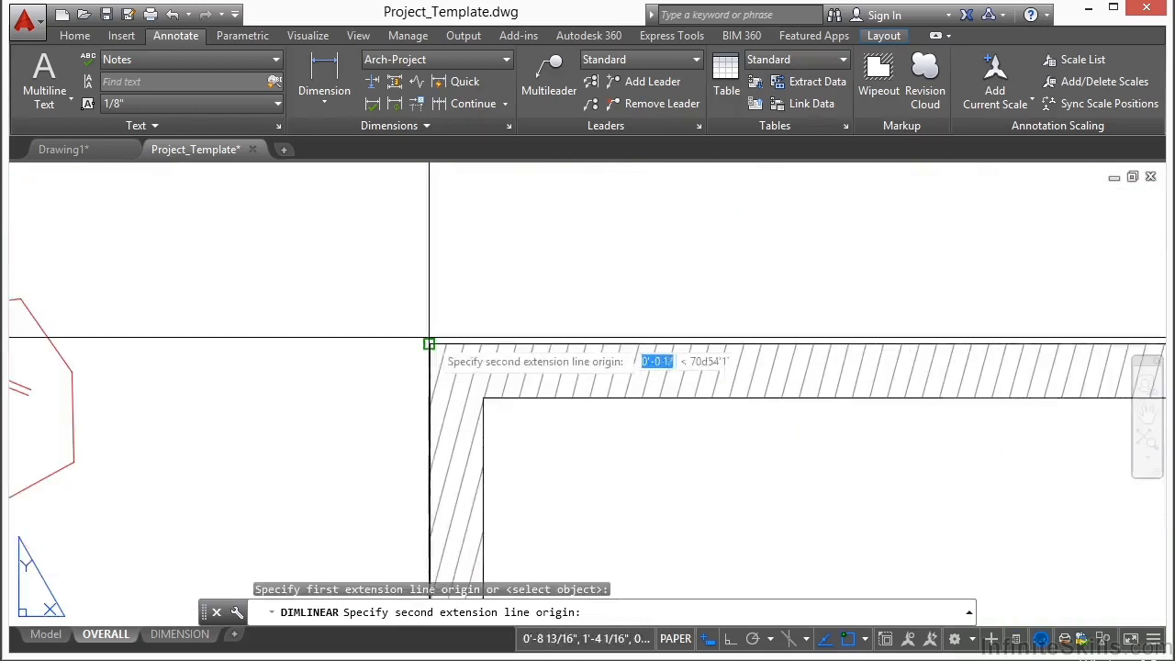
scroll(443, 275, down, 8)
scroll(443, 313, down, 4)
scroll(446, 439, up, 10)
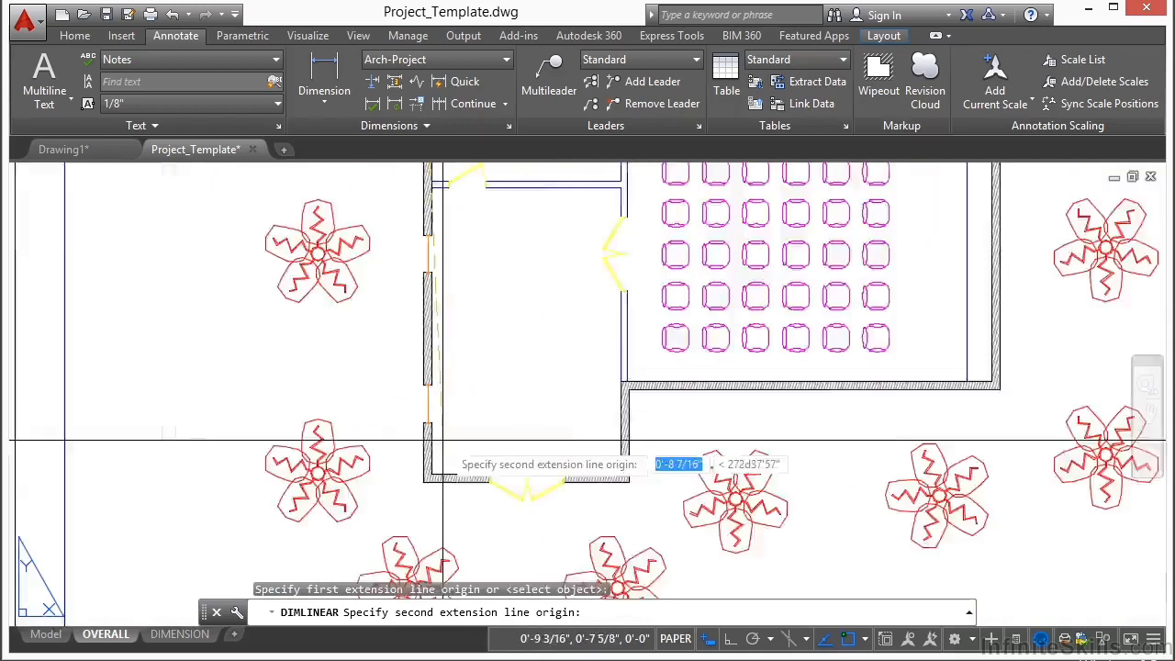
click(487, 456)
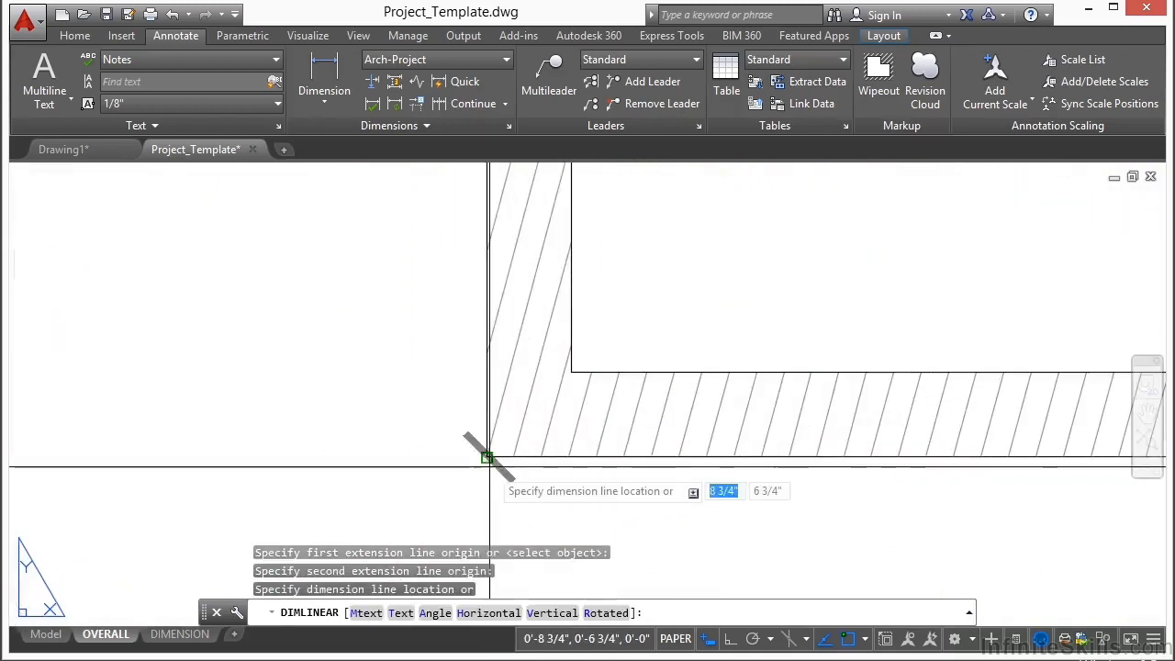
scroll(484, 459, down, 6)
click(469, 175)
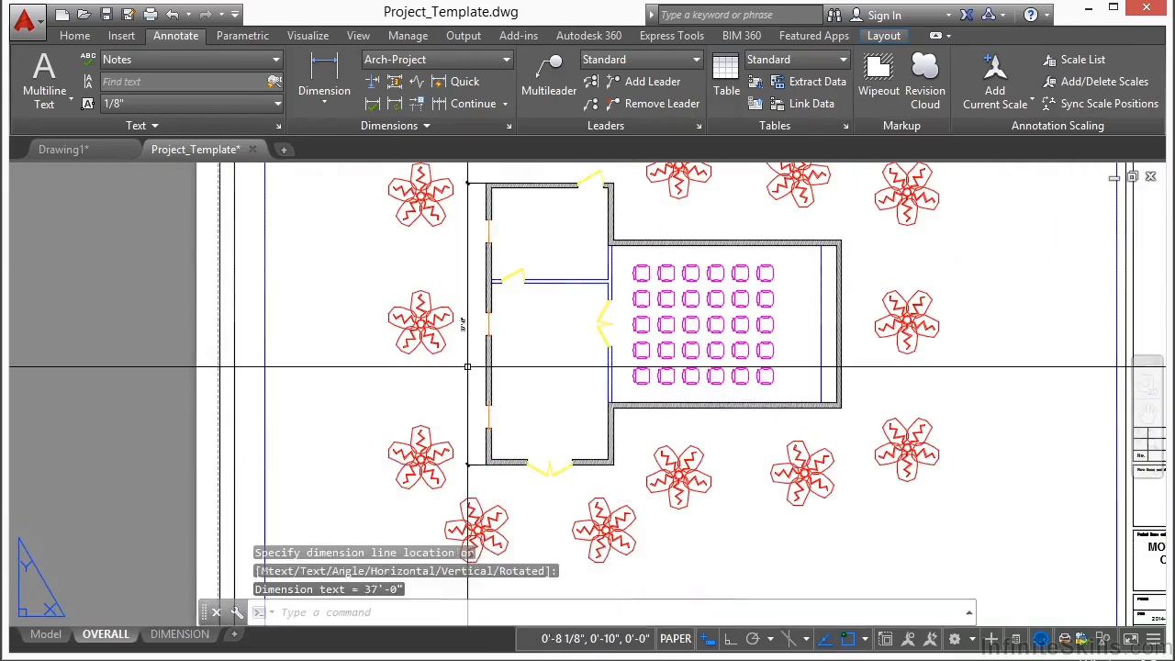
Step: Add a horizontal linear dimension across the top exterior wall of the narrow wing, placed just above the building
key(Return)
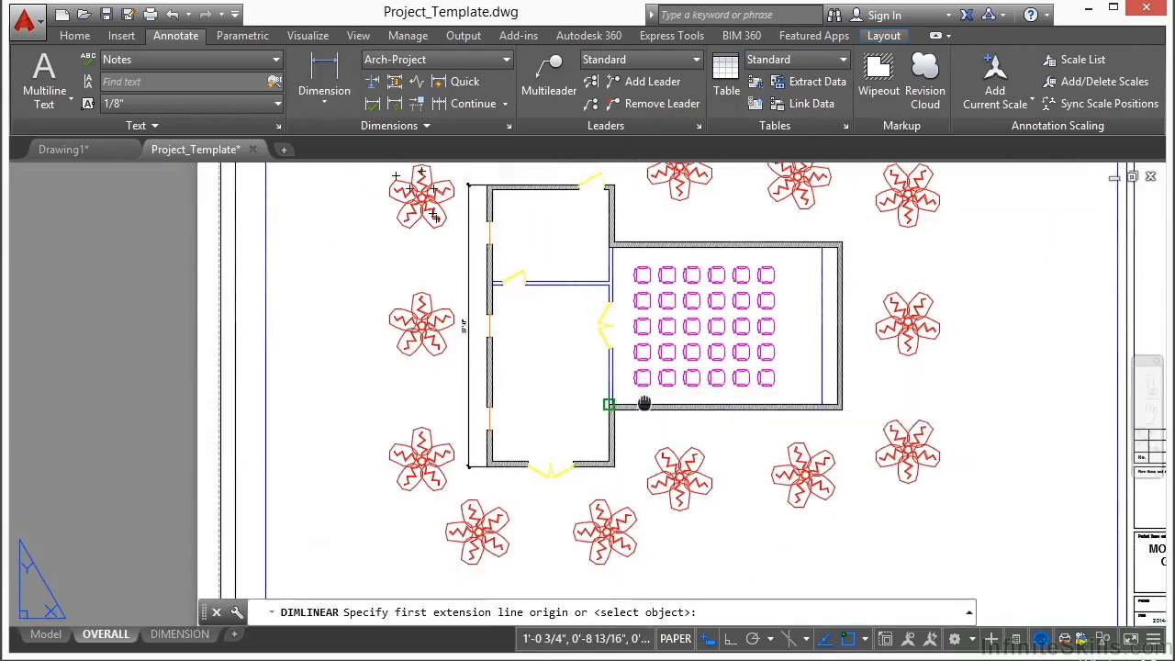
middle_drag(648, 396, 610, 493)
scroll(444, 281, up, 14)
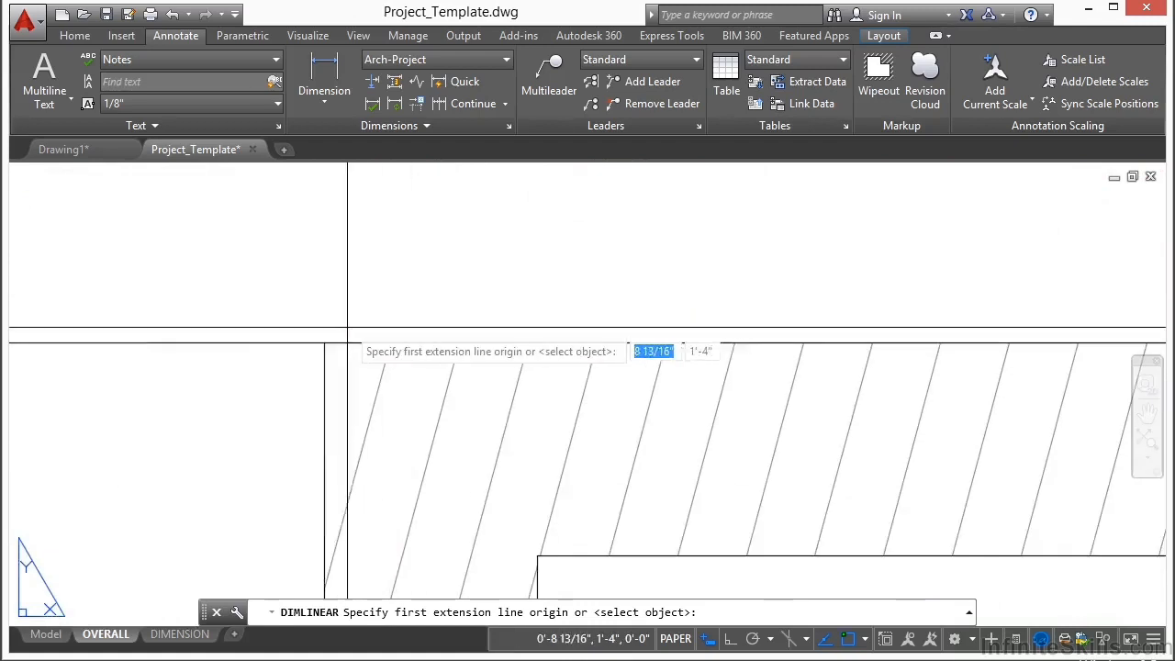
click(336, 343)
scroll(348, 343, down, 5)
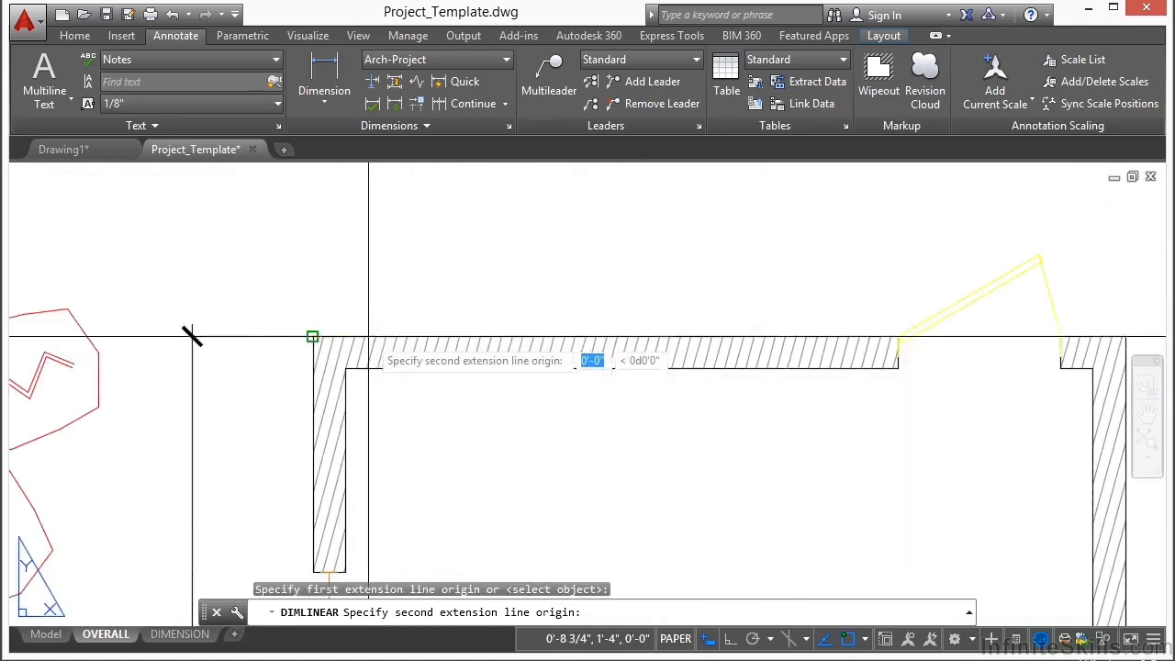
scroll(643, 328, up, 8)
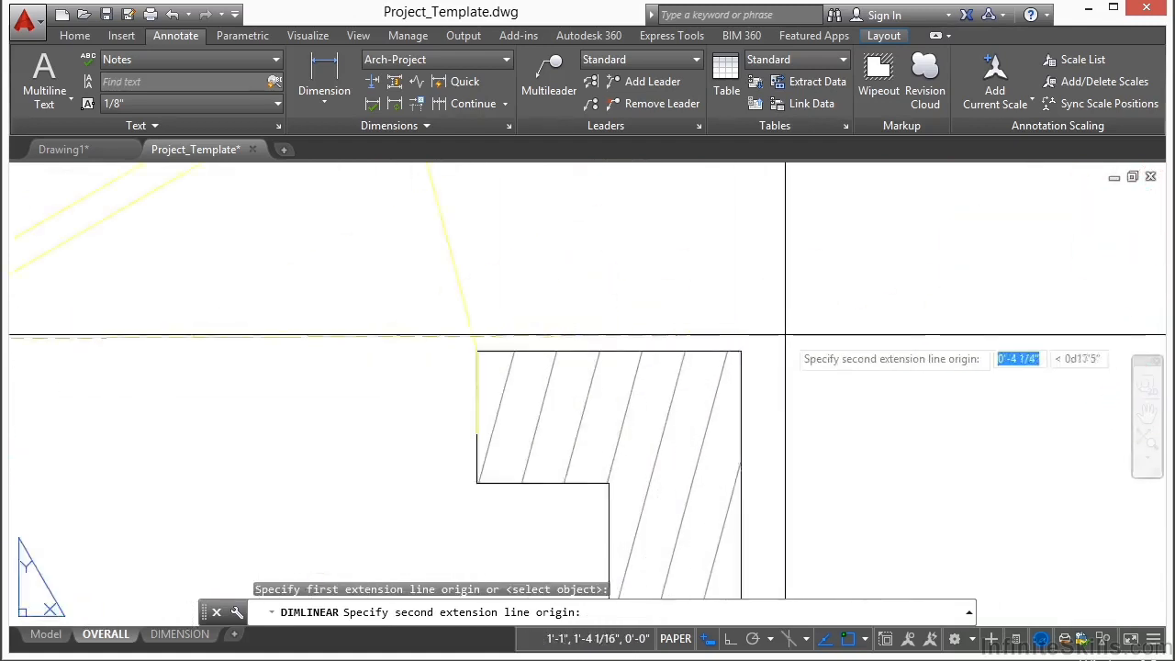
click(682, 368)
scroll(685, 372, down, 8)
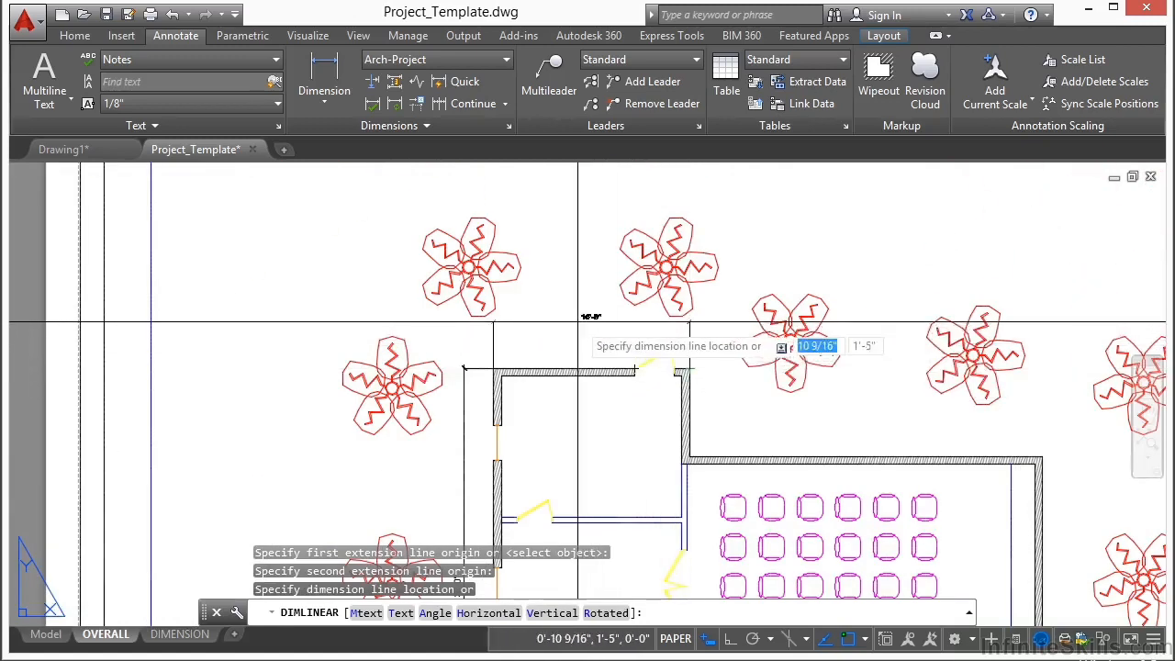
click(464, 333)
scroll(464, 332, down, 4)
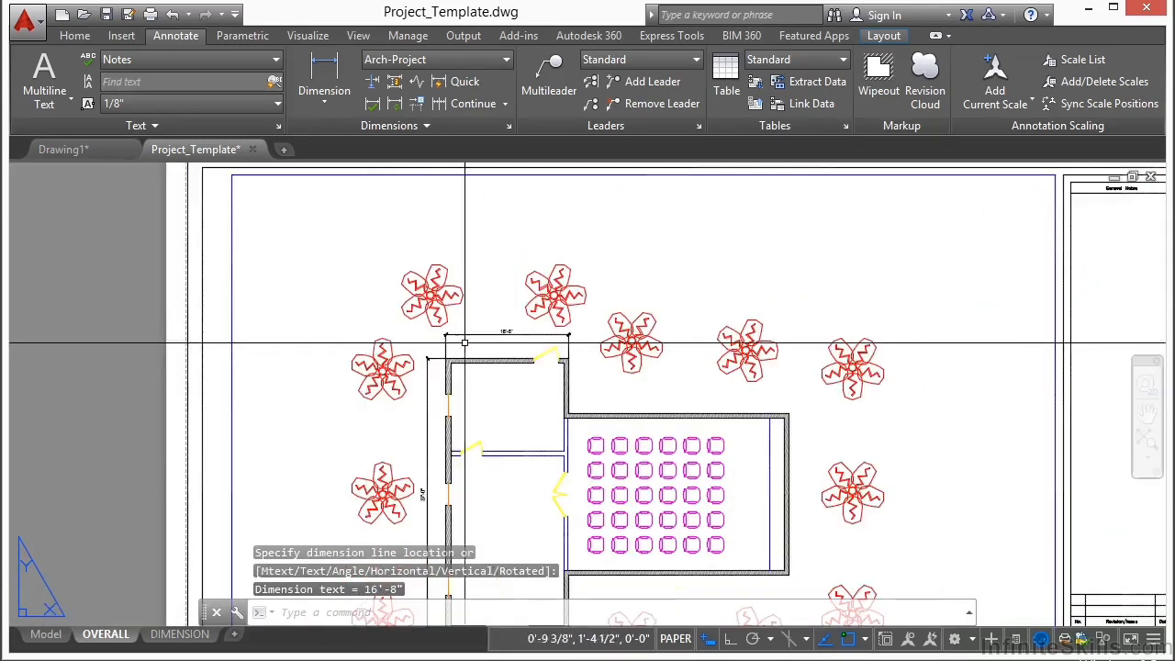
Step: Continue the top horizontal dimension to the upper outer corner of the seating hall, and end the command
click(442, 102)
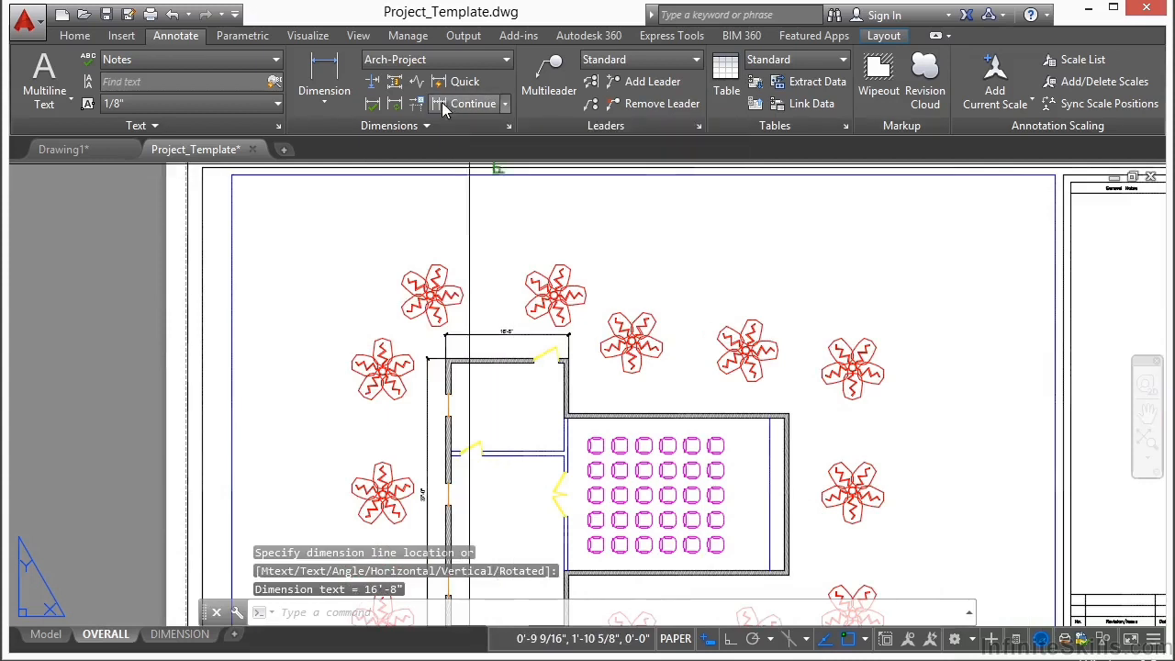
scroll(808, 408, up, 6)
scroll(758, 433, up, 6)
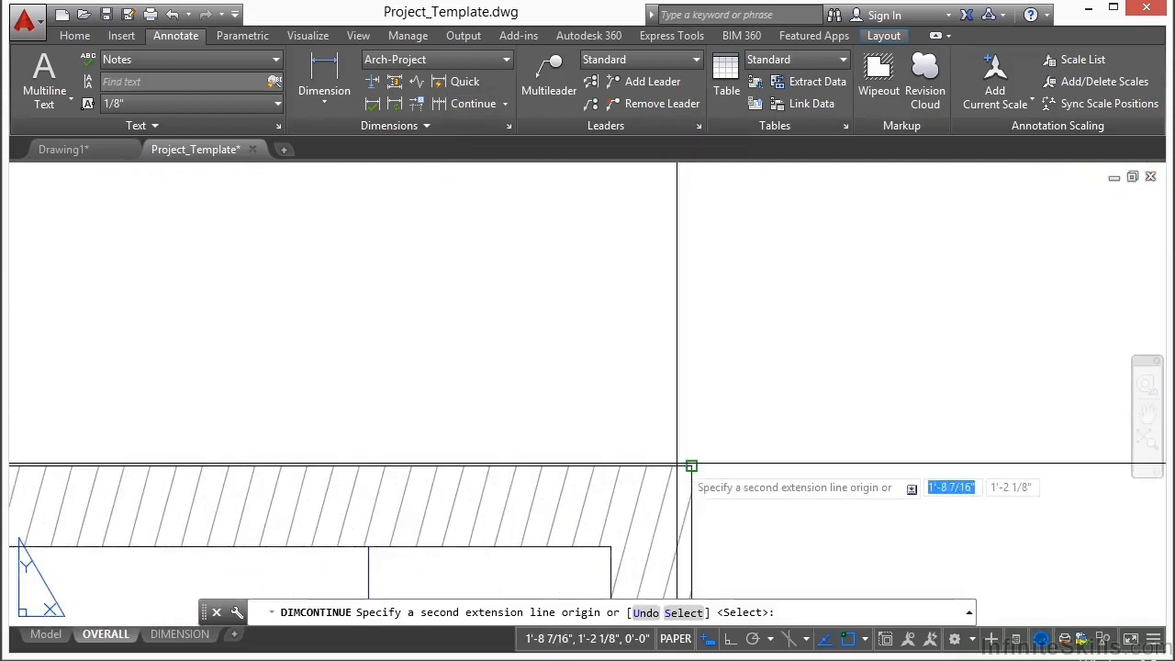
click(692, 465)
scroll(695, 450, down, 6)
key(Return)
key(Return)
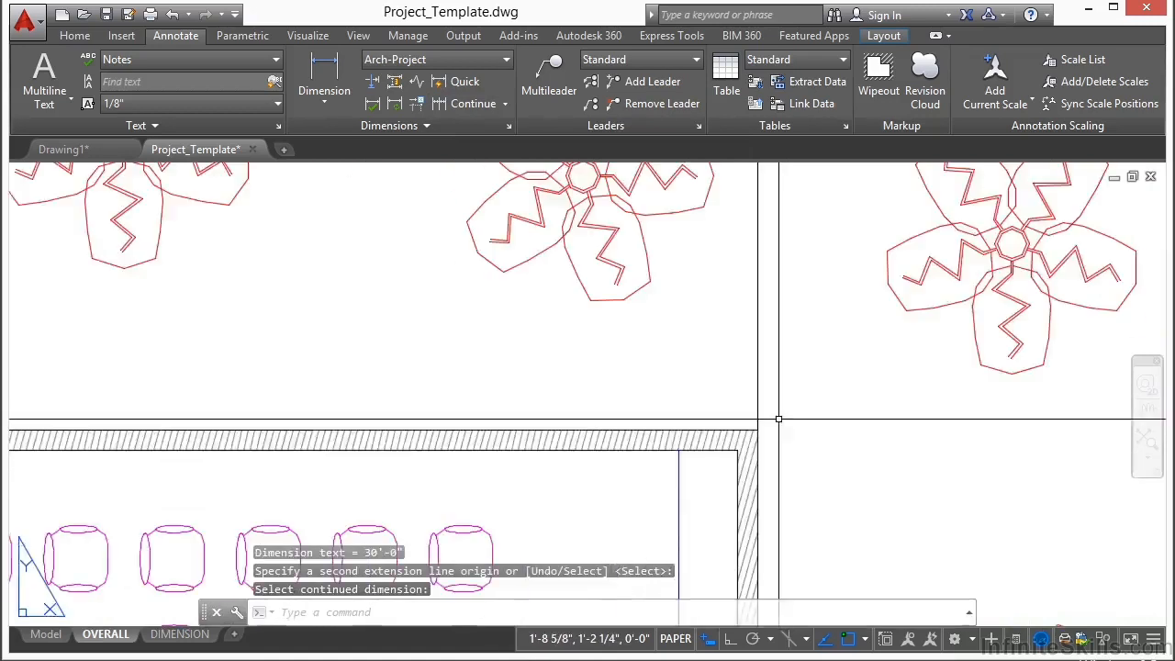
scroll(584, 313, up, 4)
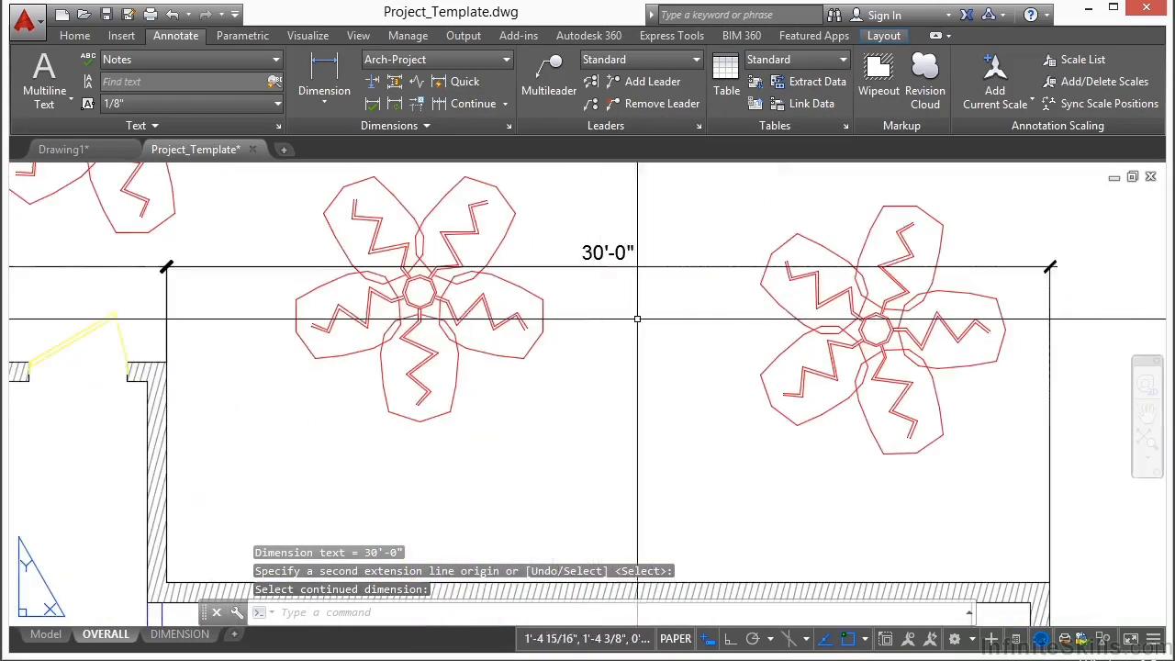
scroll(666, 250, down, 2)
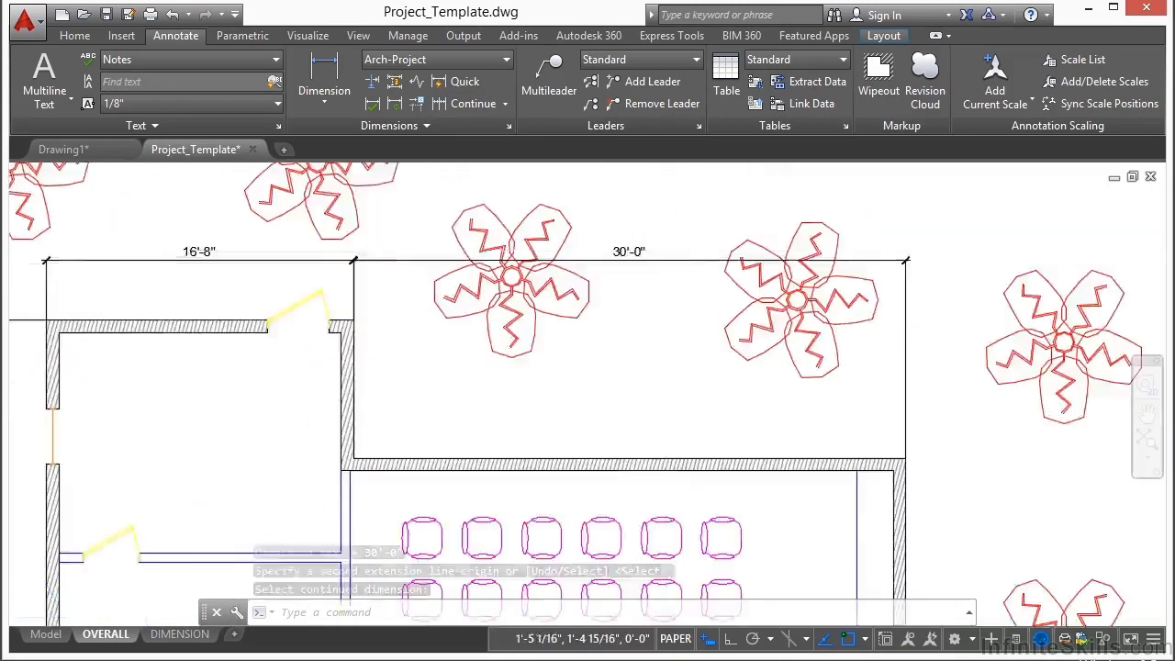
Step: Add a vertical linear dimension between the outer corners of the seating hall's far end wall, placed outside the wall
scroll(666, 250, down, 3)
click(326, 76)
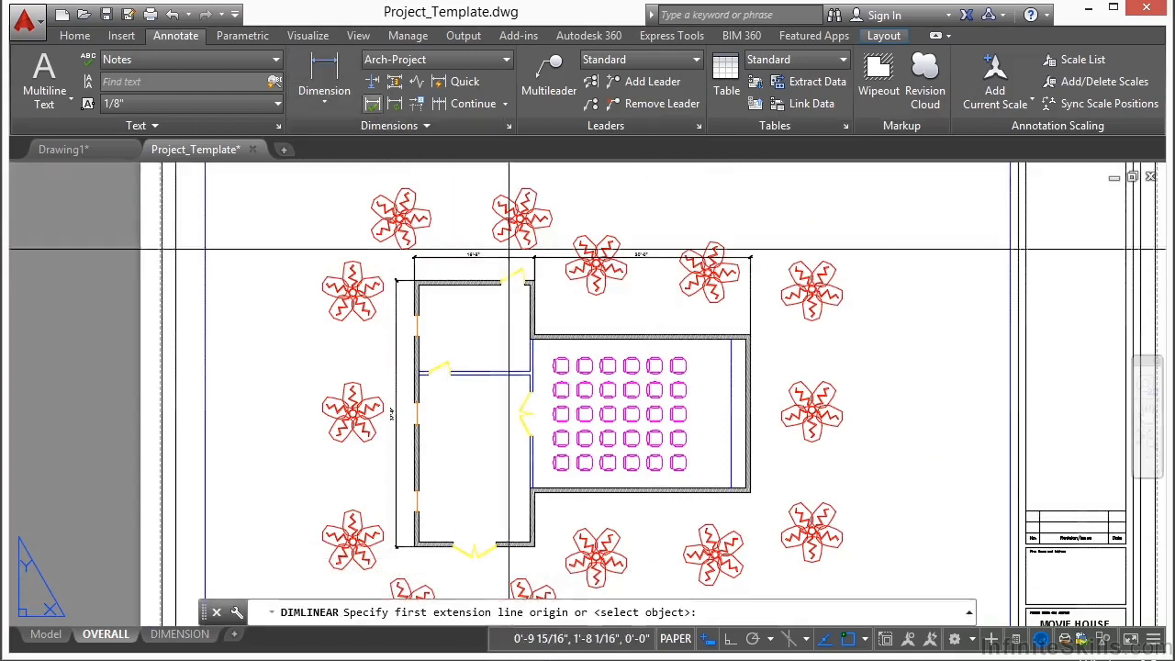
scroll(764, 376, up, 8)
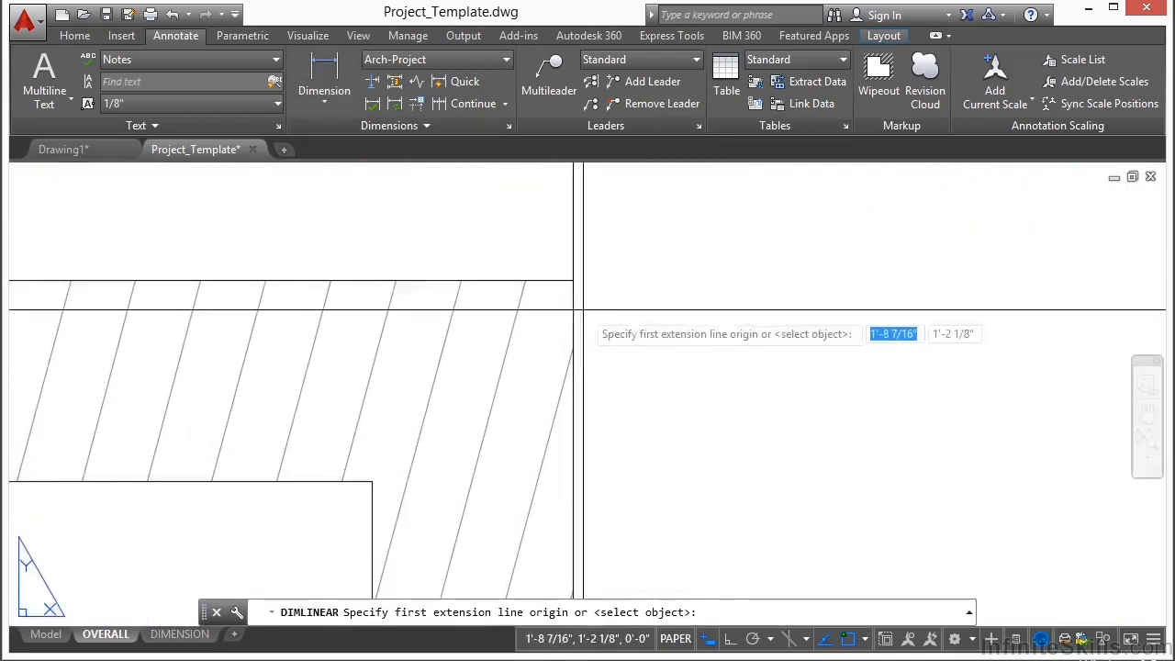
click(572, 280)
scroll(572, 278, down, 4)
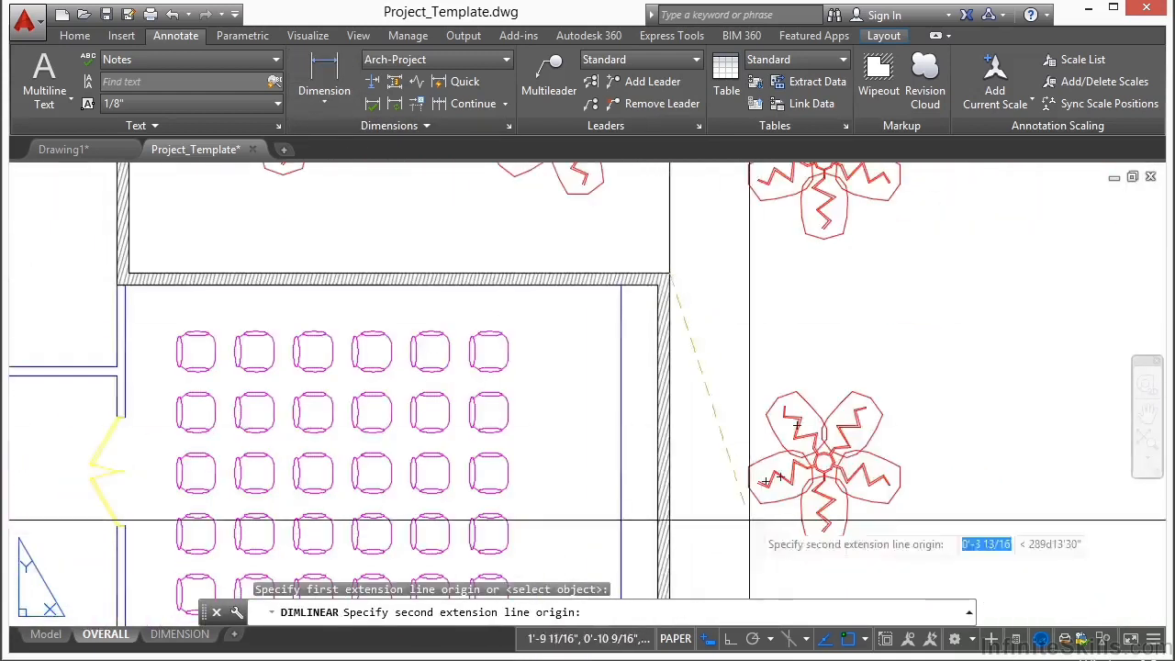
middle_drag(761, 533, 700, 250)
scroll(624, 384, up, 10)
scroll(532, 328, up, 5)
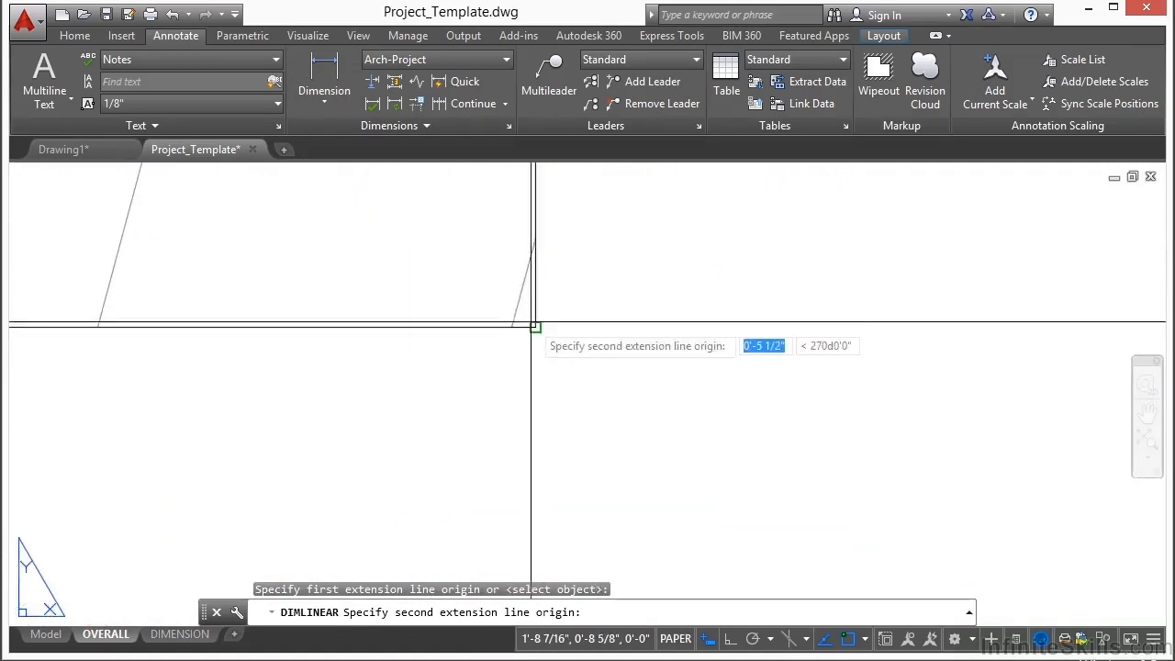
click(535, 328)
scroll(536, 394, down, 10)
scroll(538, 368, up, 6)
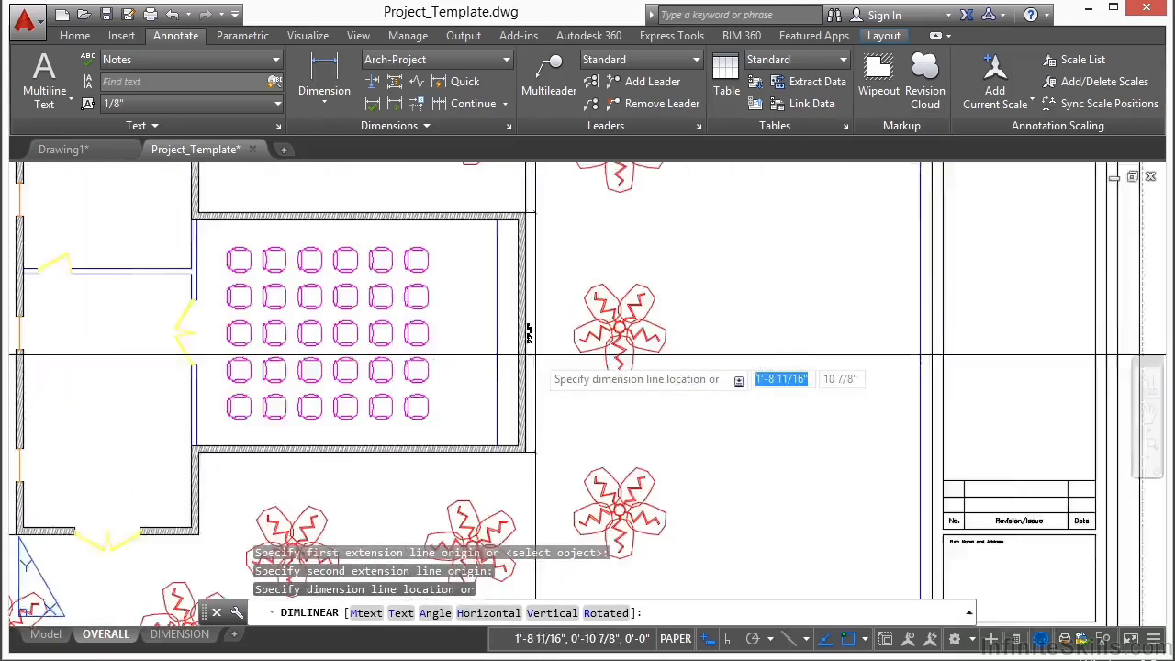
scroll(541, 354, down, 1)
click(561, 389)
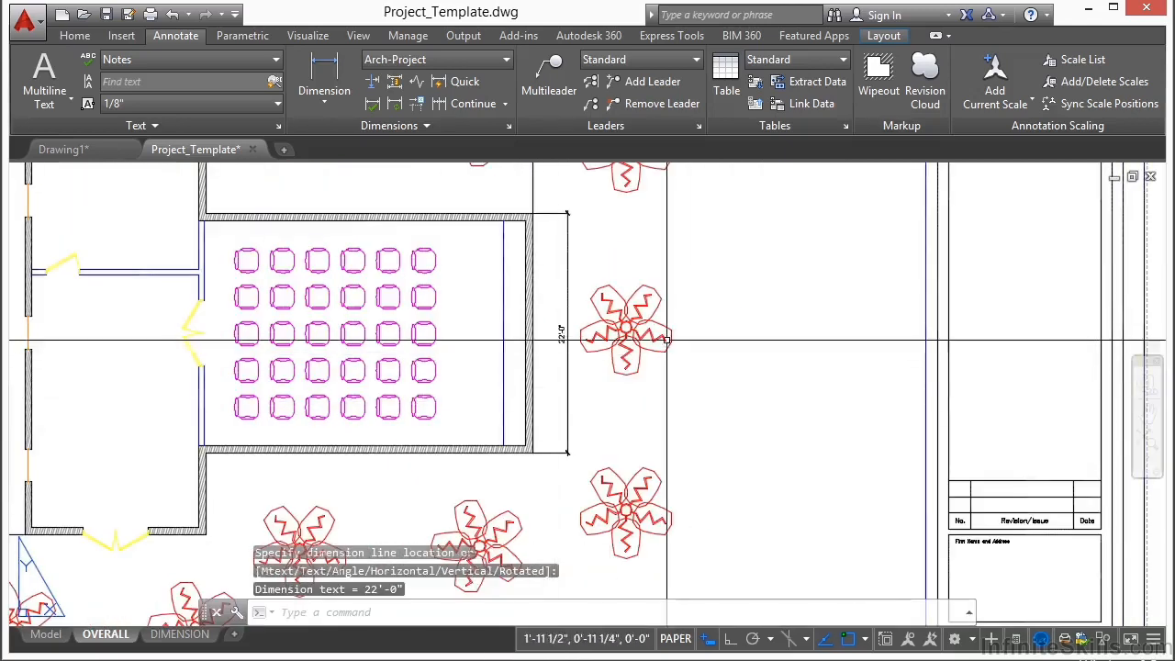
Step: Stretch both horizontal dimensions above the building upward together by their shared grip, clear of the plants, and deselect them
scroll(530, 344, down, 2)
scroll(530, 338, up, 4)
scroll(528, 338, down, 4)
mouse_move(504, 341)
middle_down()
mouse_move(652, 348)
mouse_move(597, 347)
middle_up()
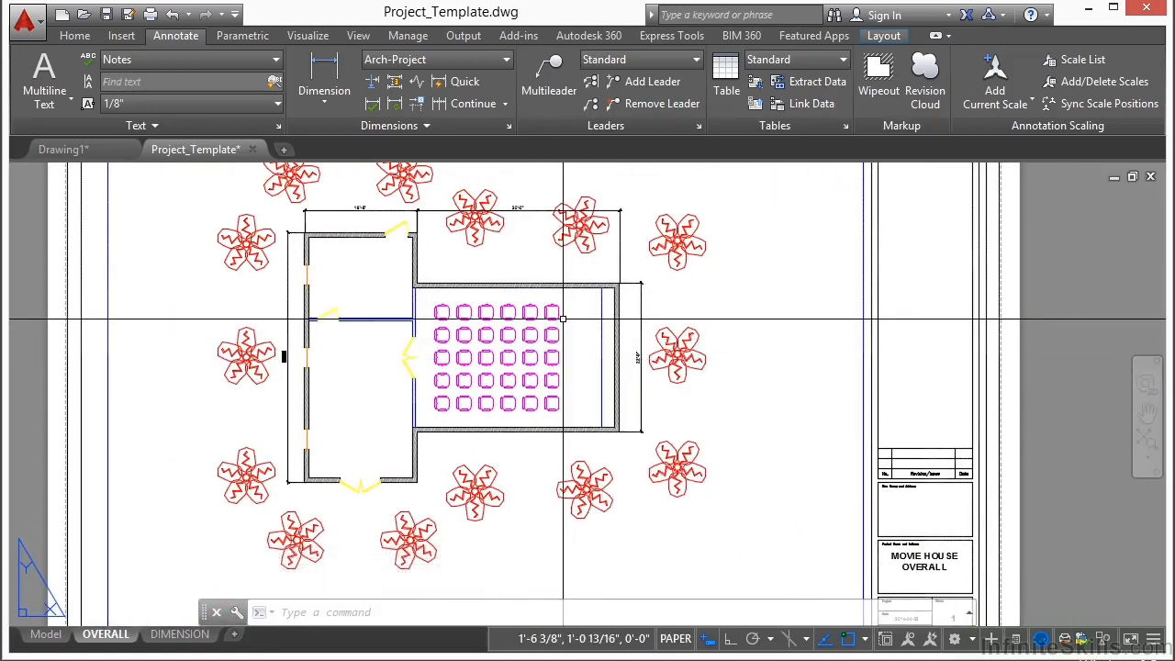
middle_drag(514, 294, 595, 404)
scroll(618, 331, up, 4)
click(611, 320)
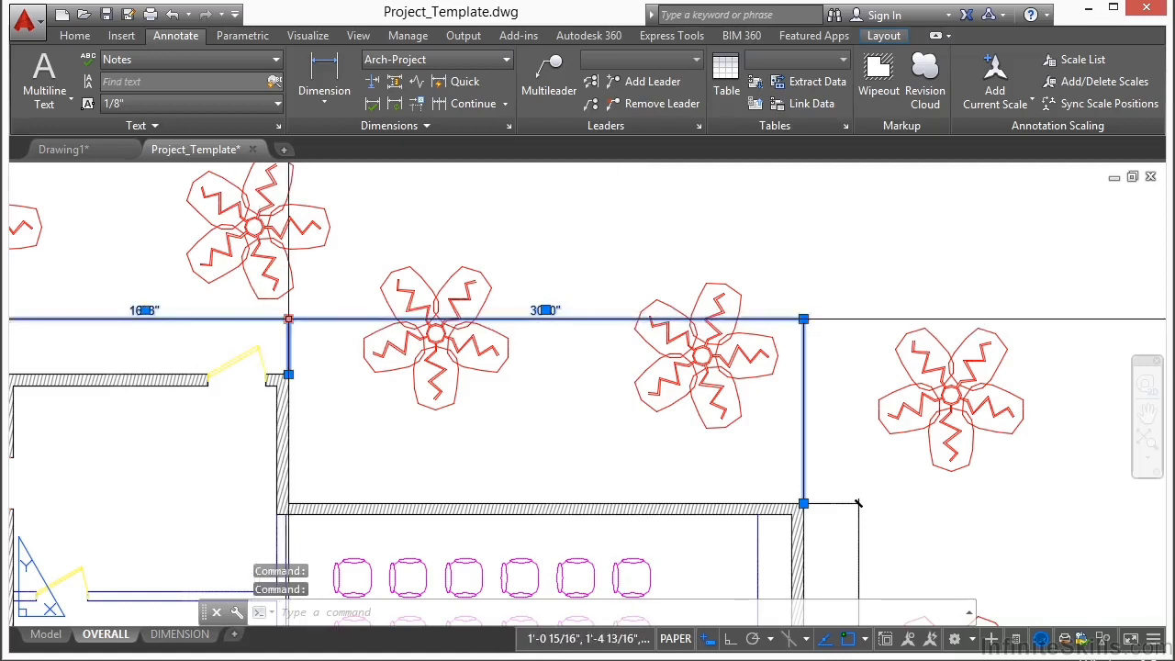
click(289, 320)
scroll(288, 321, down, 4)
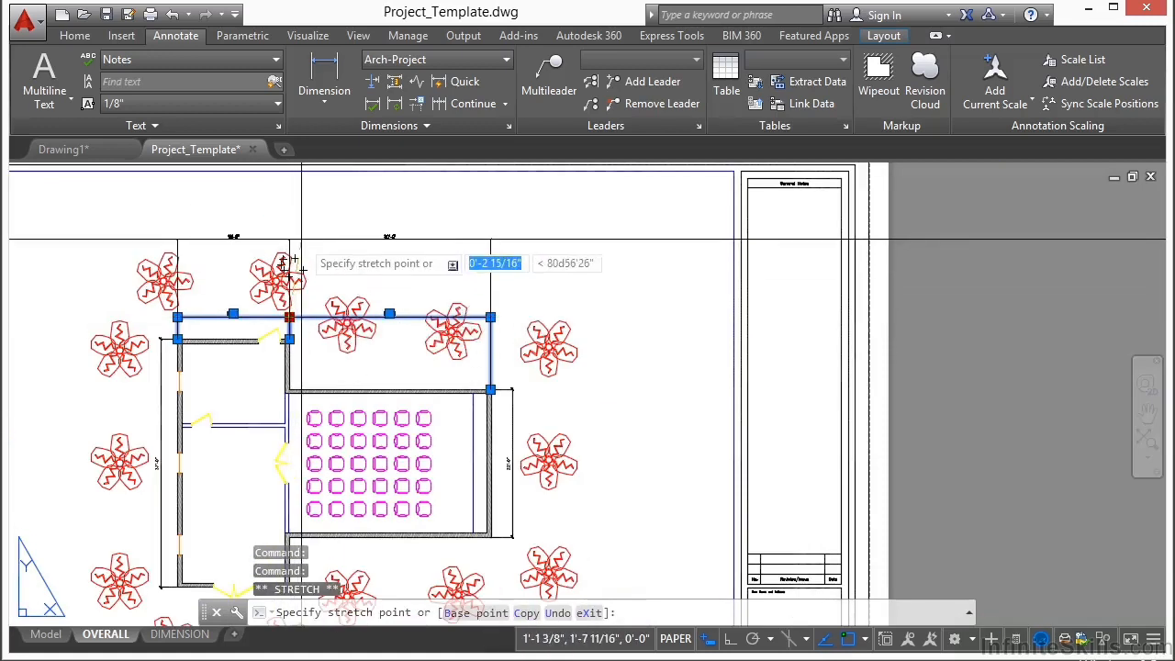
click(289, 229)
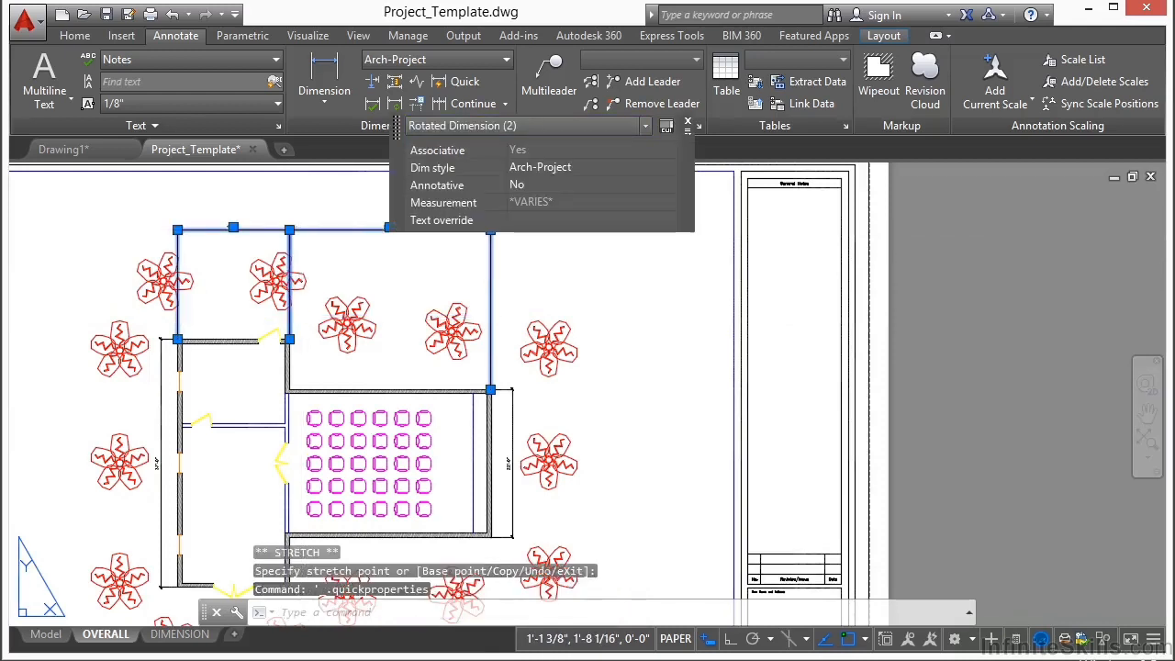
key(Escape)
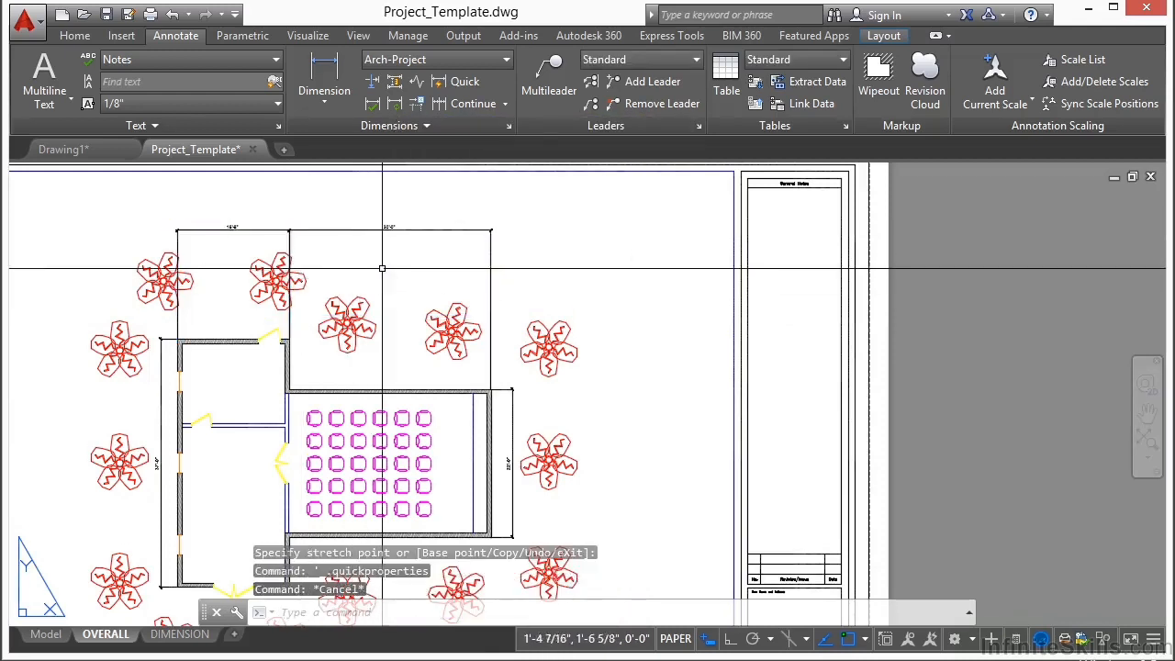
scroll(562, 305, down, 2)
middle_drag(418, 410, 442, 376)
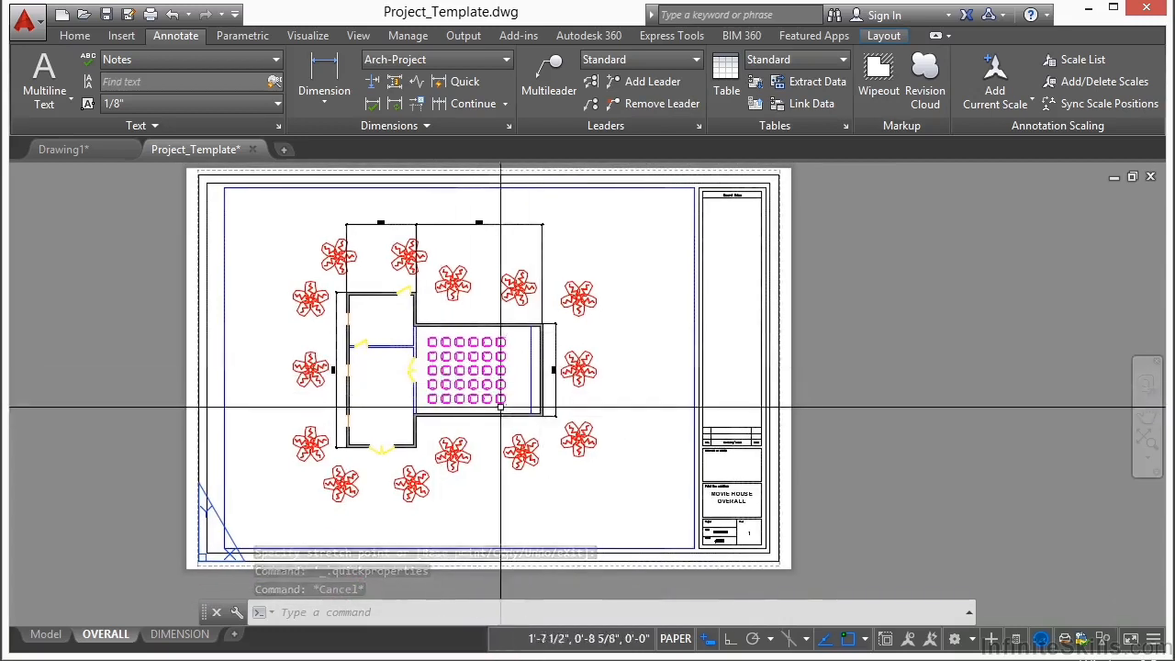
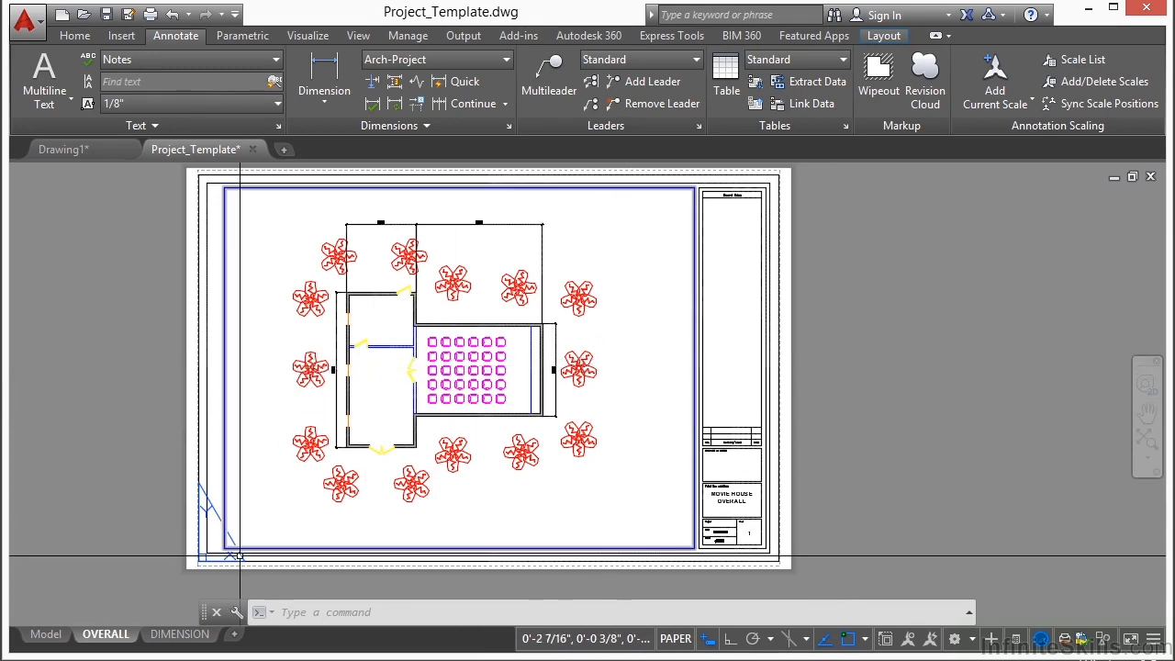
Step: Change the sheet number in the title block of the DIMENSION layout to 2
click(181, 634)
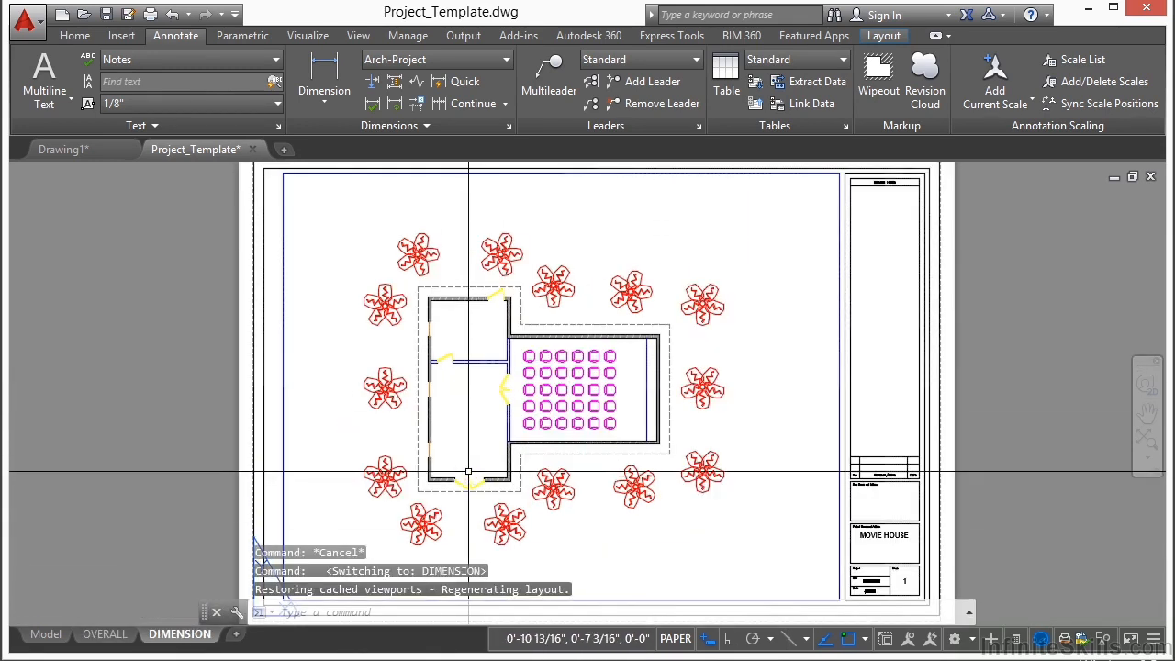
middle_drag(506, 446, 480, 431)
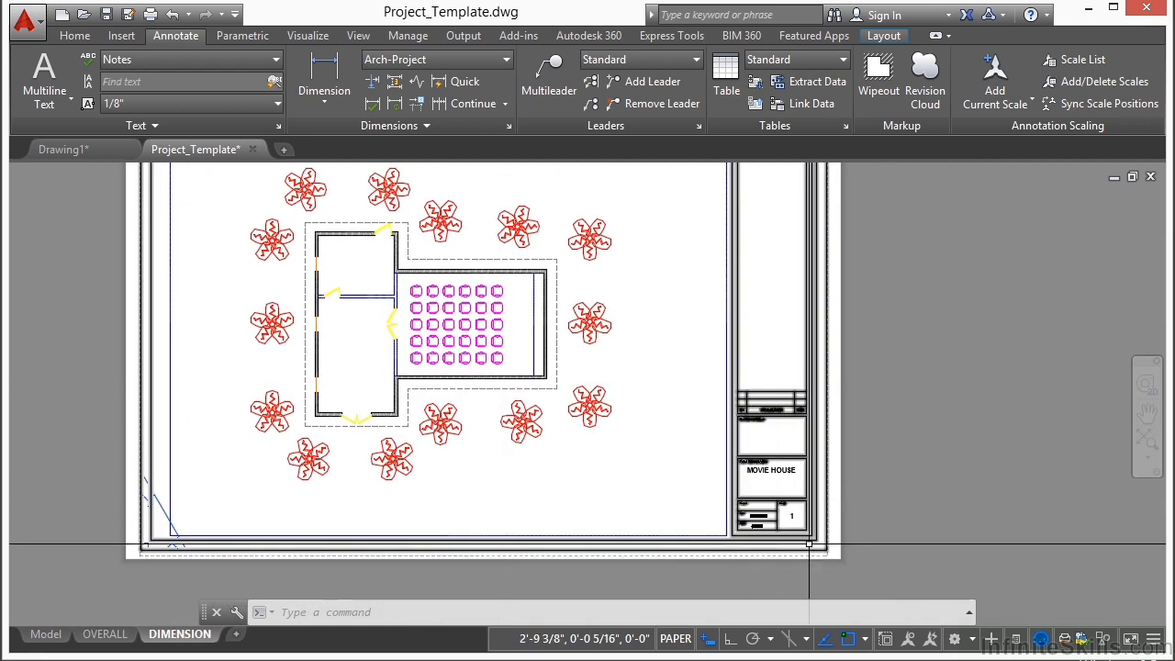
scroll(783, 515, up, 5)
double_click(738, 462)
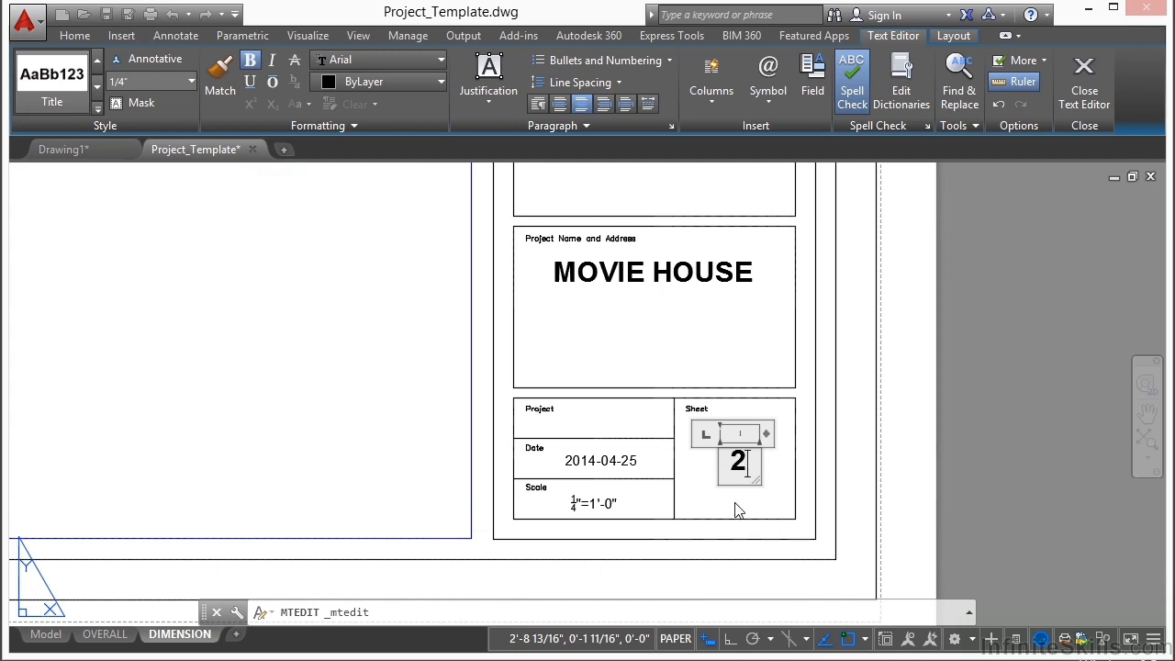
click(365, 448)
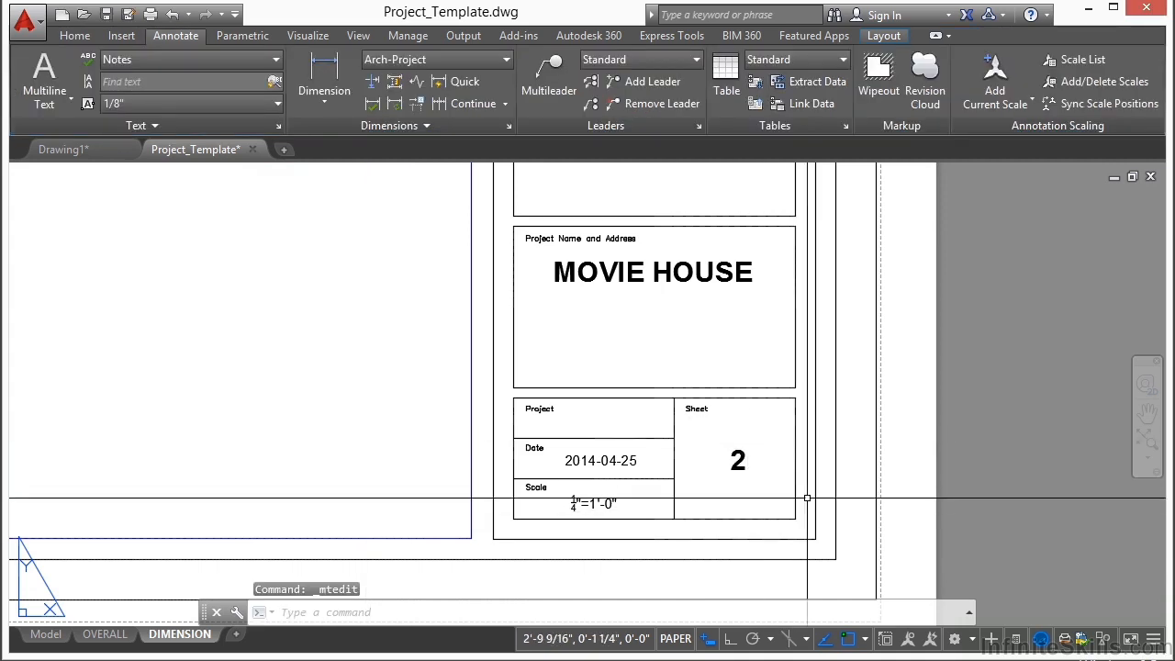
Step: Freeze the layers of the plants, the dashed footing outline and the seats inside the DIMENSION layout's viewport
scroll(711, 455, down, 4)
middle_drag(384, 331, 666, 428)
scroll(640, 420, down, 4)
double_click(560, 255)
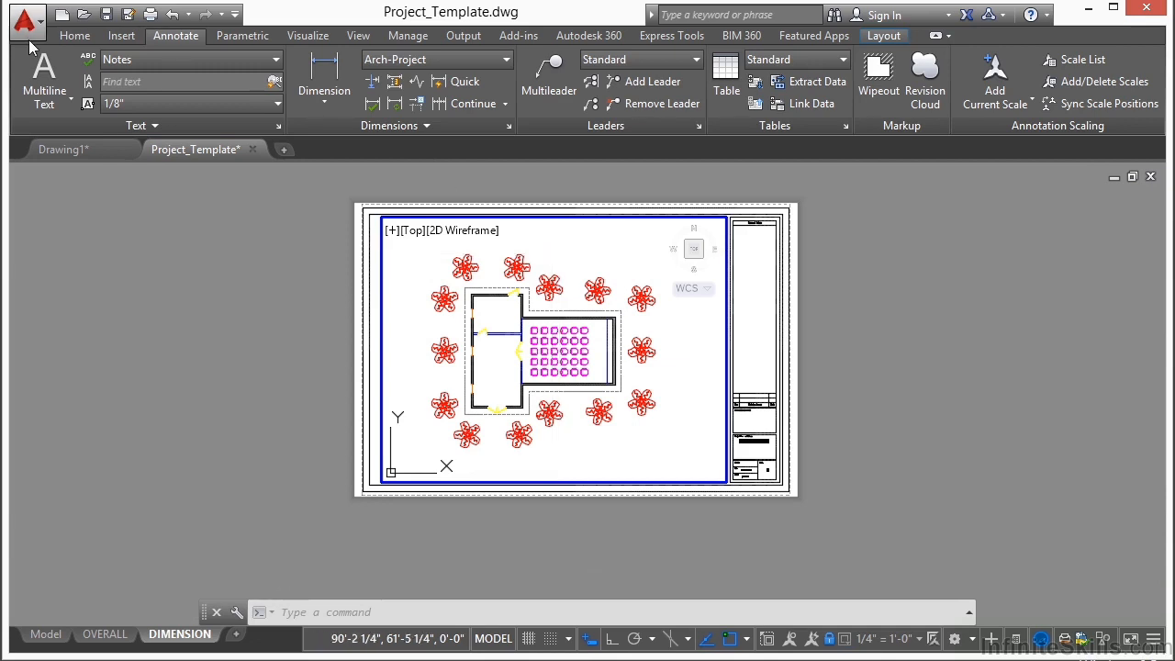
click(71, 37)
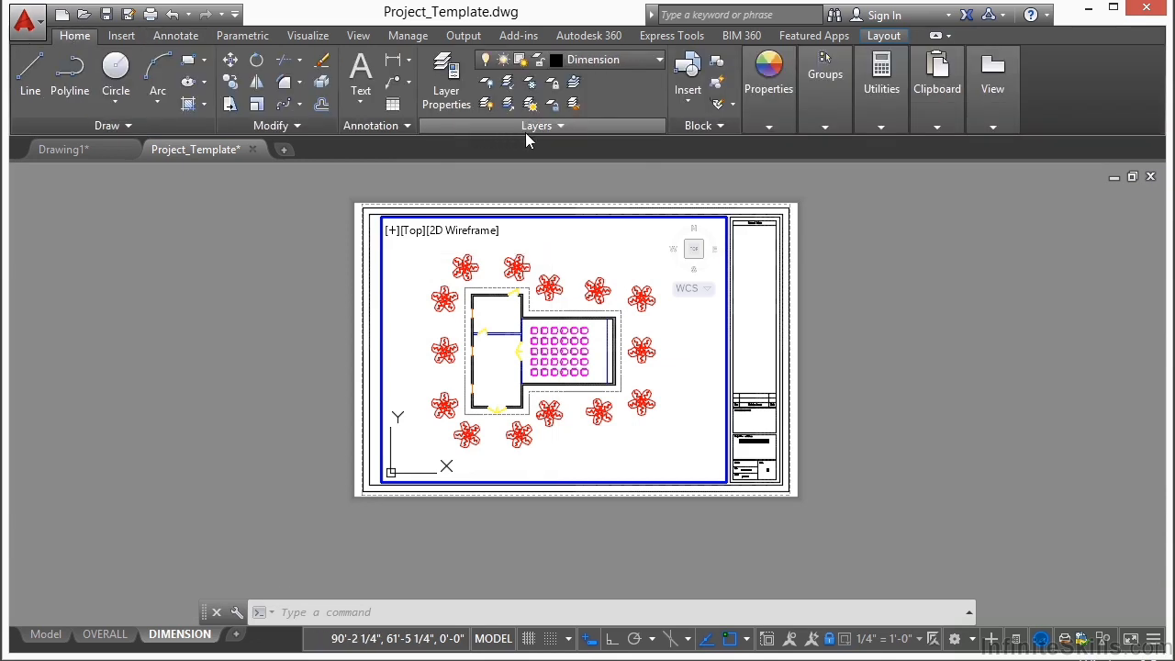
click(536, 85)
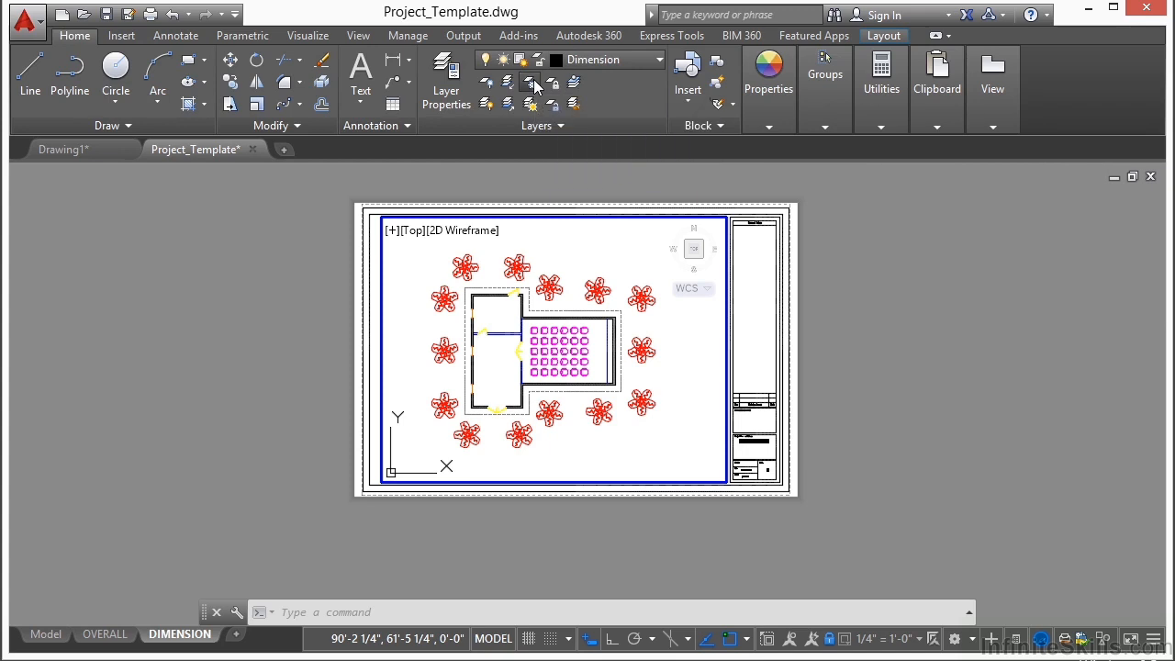
click(510, 262)
scroll(502, 293, up, 6)
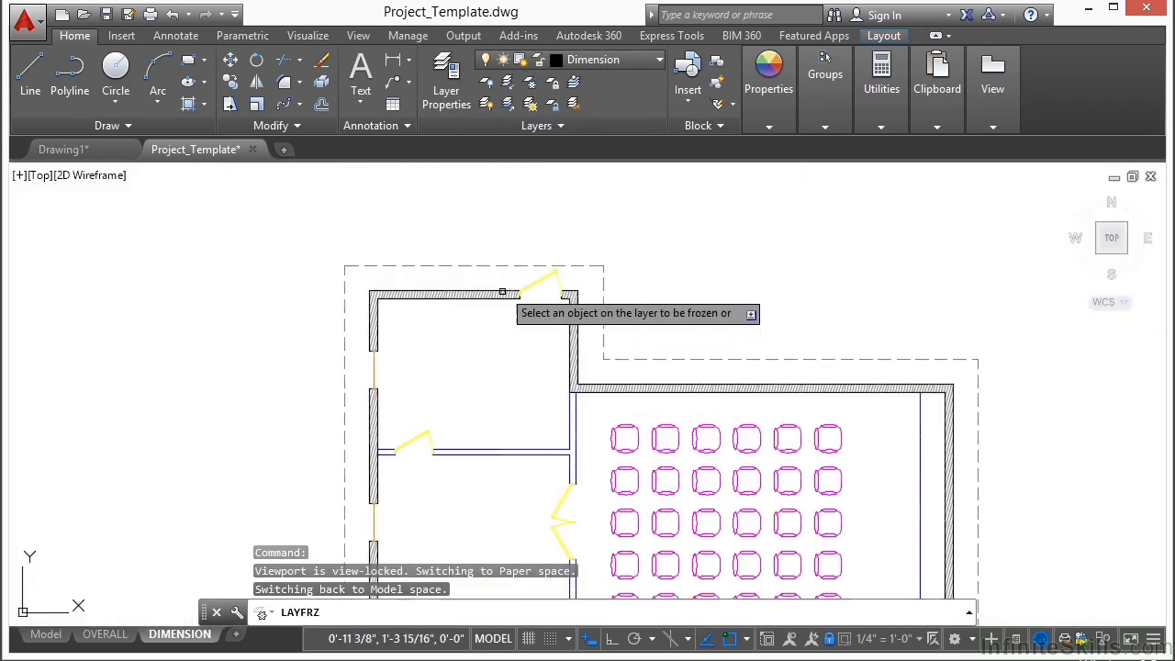
click(502, 265)
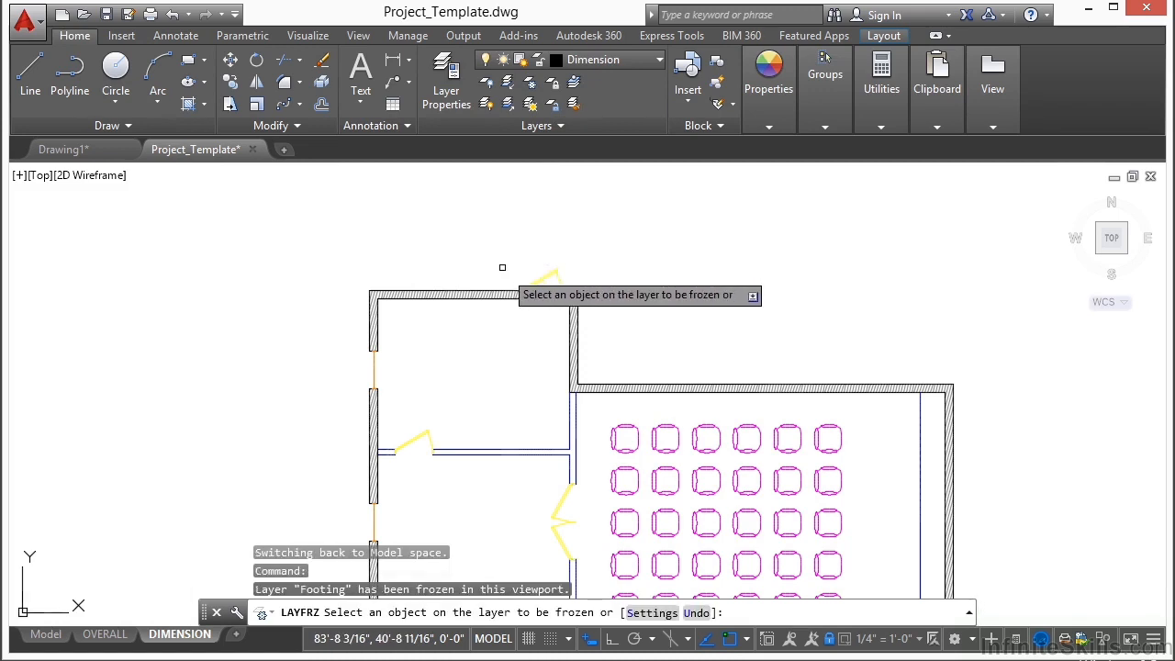
click(621, 424)
key(Return)
scroll(511, 237, down, 4)
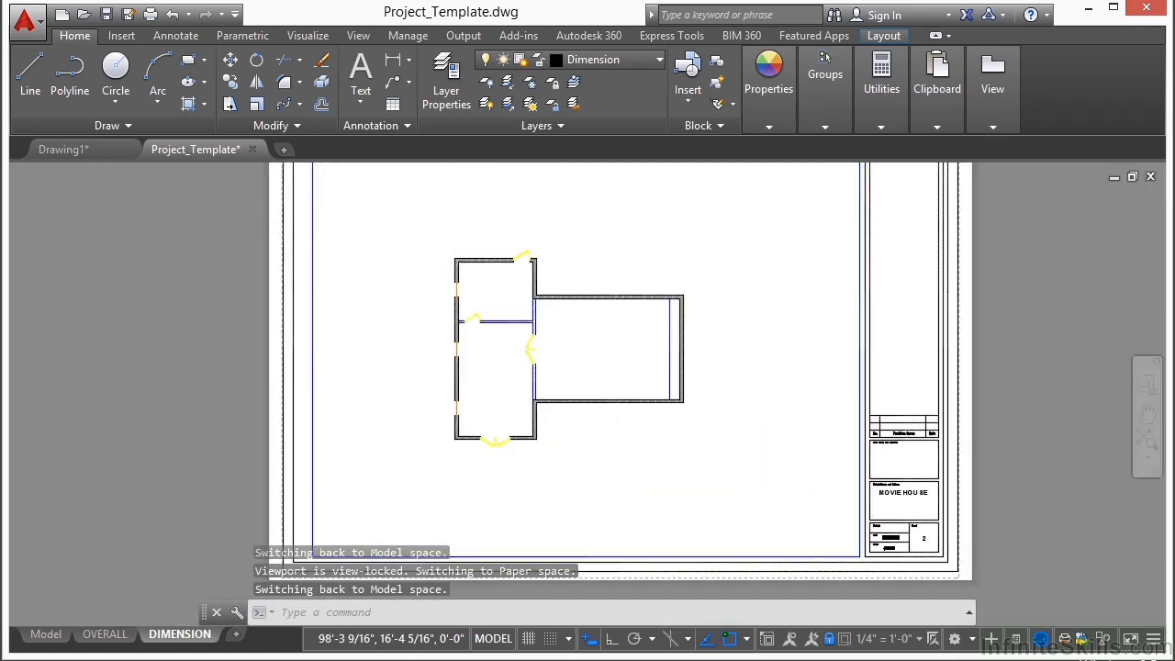
Step: Leave the floor plan viewport and return to paper space on the DIMENSION layout
scroll(578, 367, up, 4)
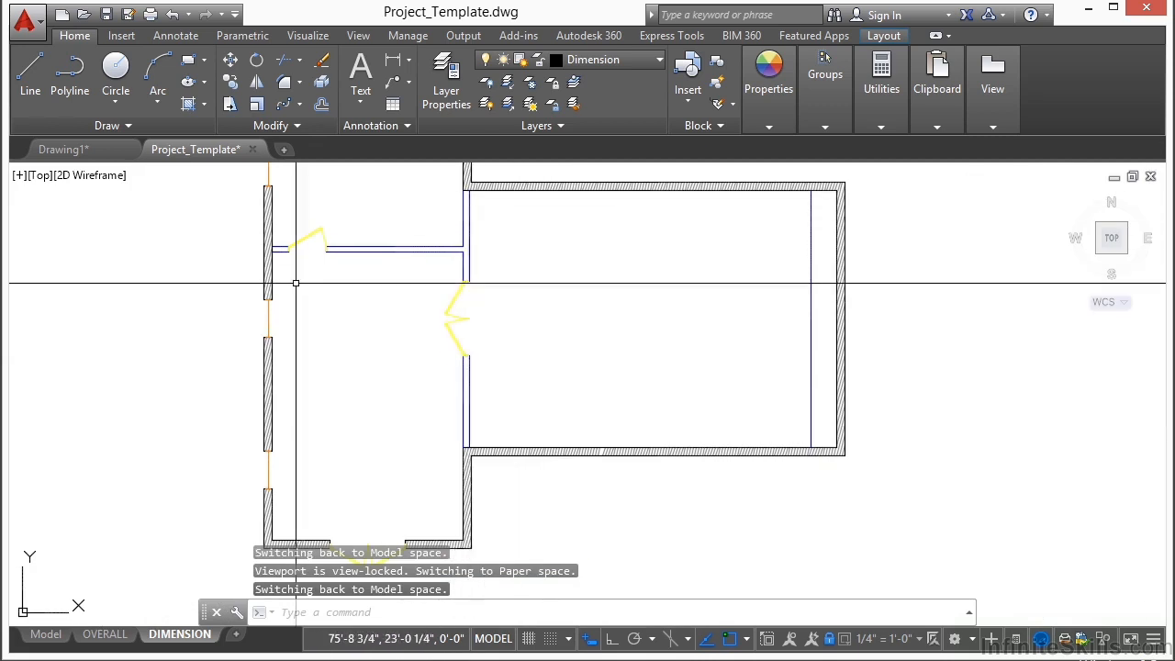
scroll(368, 335, down, 6)
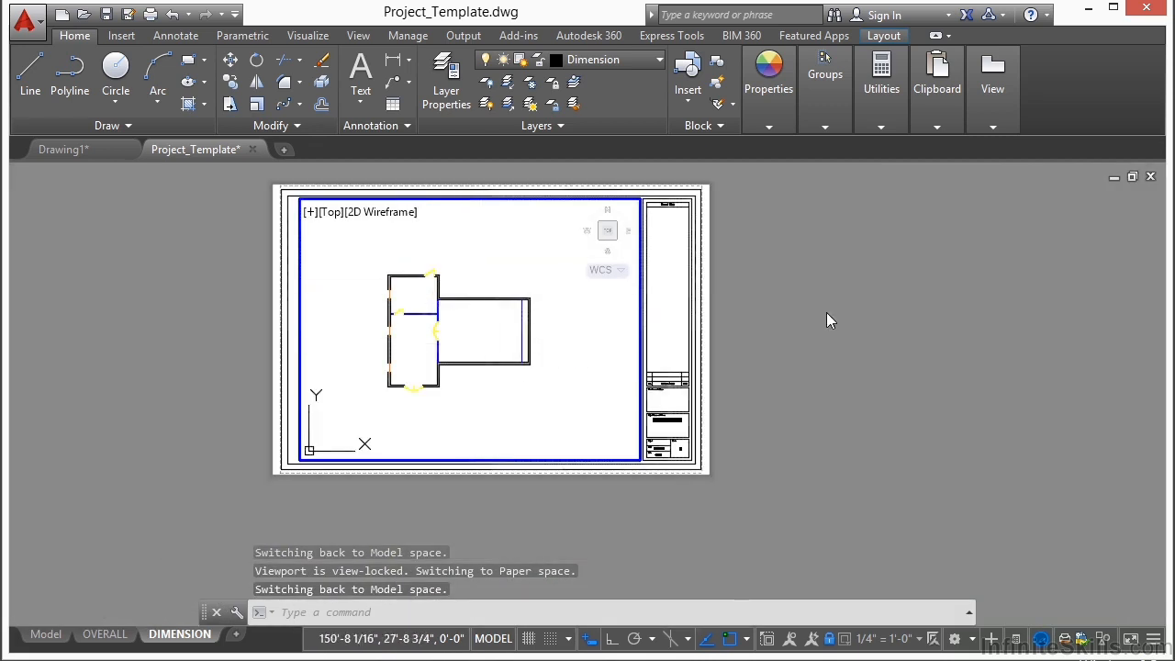
double_click(826, 313)
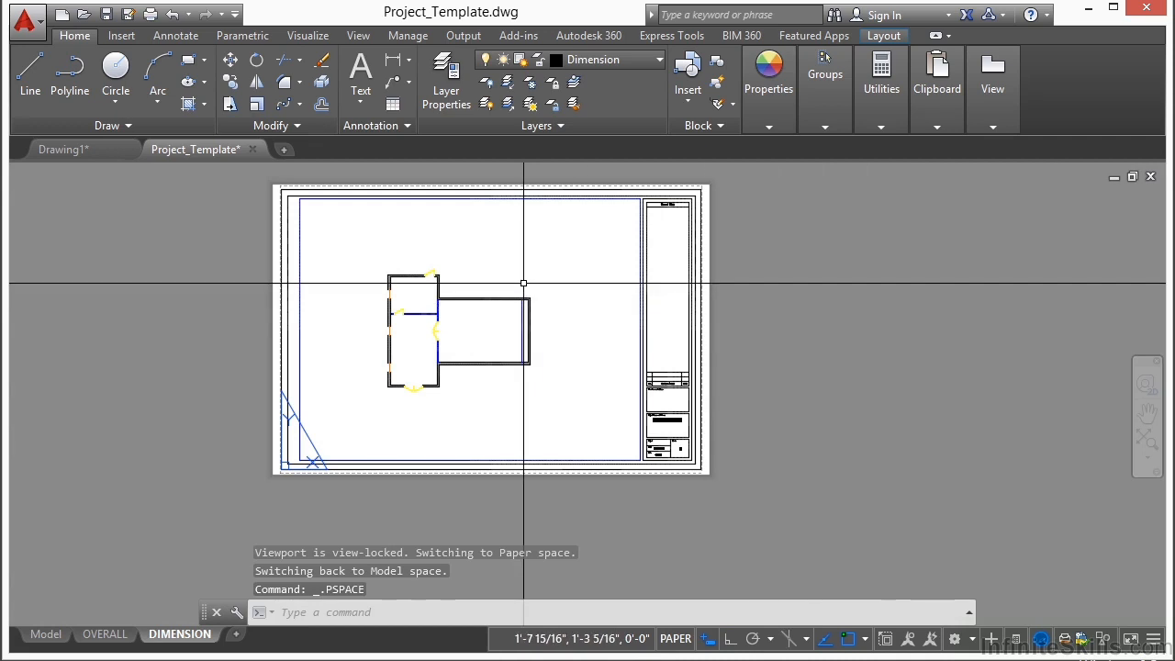
middle_drag(456, 340, 500, 347)
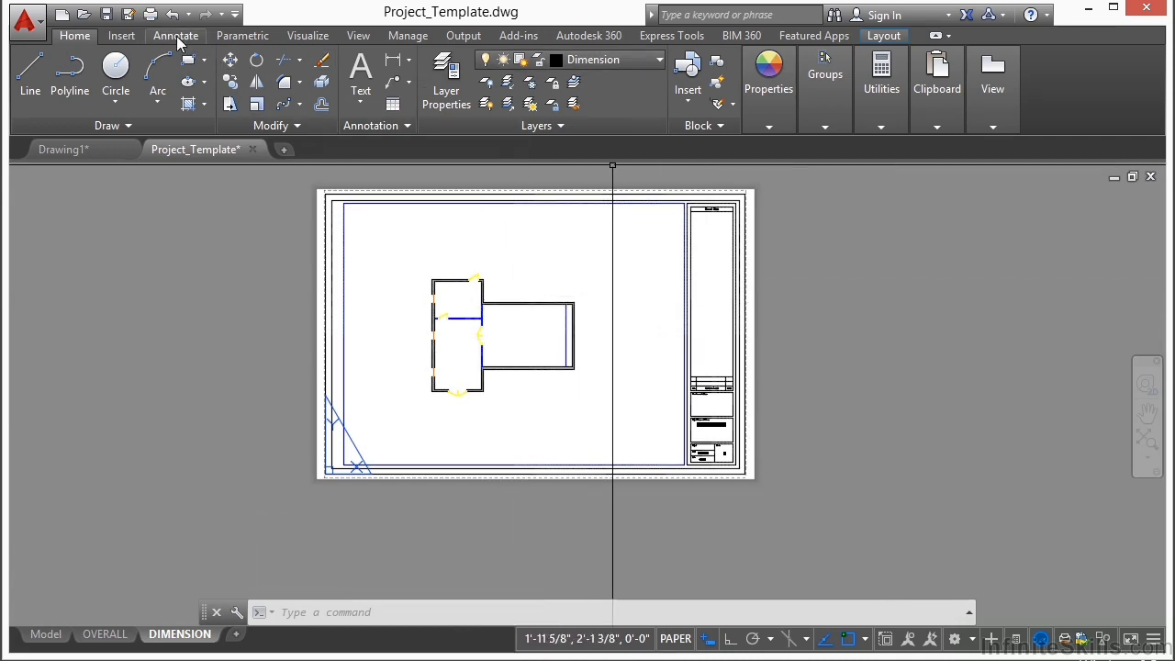
Step: Add a vertical linear dimension from the narrow wing's upper outer corner to the first window's upper edge, placed outside the wall
click(176, 36)
click(324, 73)
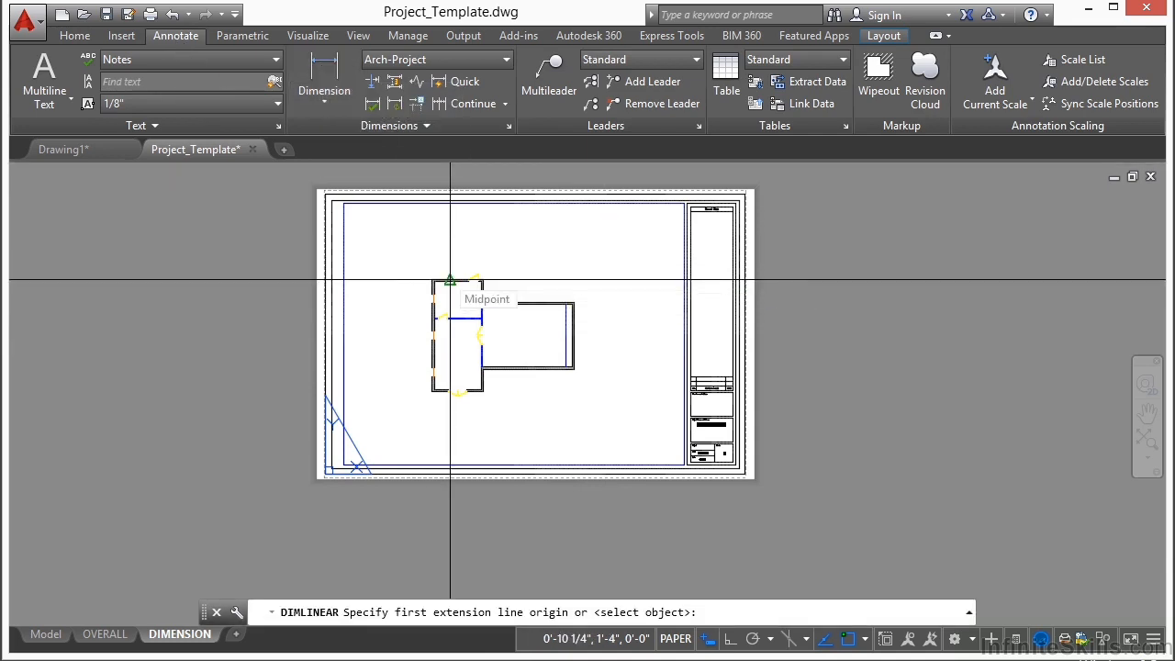
scroll(436, 276, up, 8)
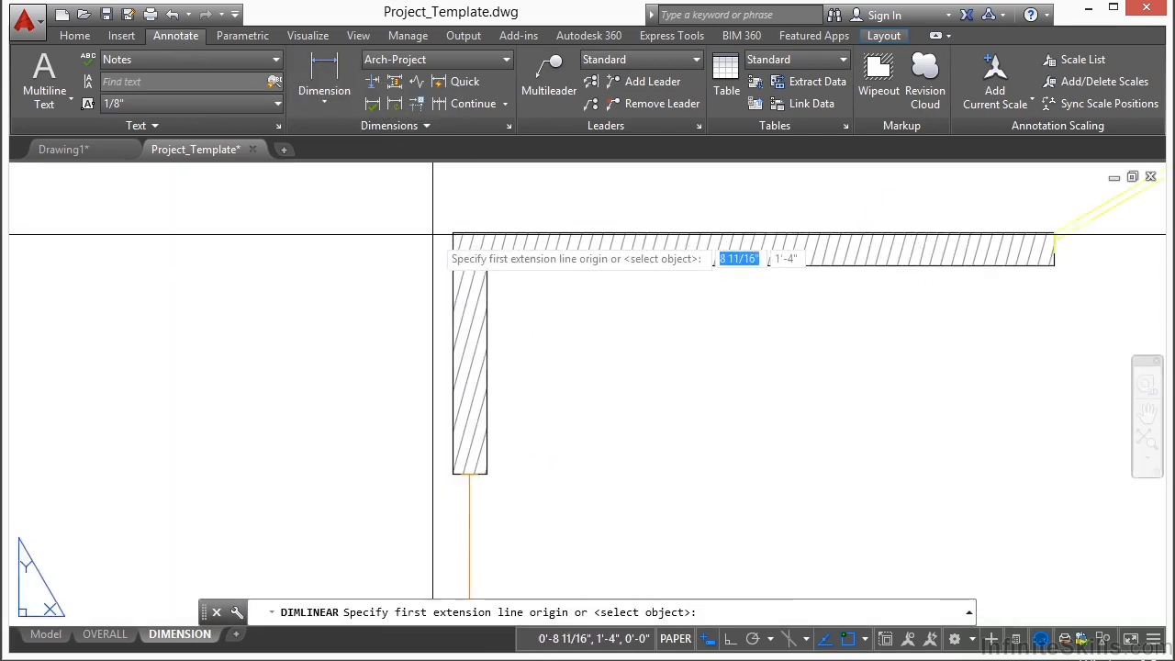
scroll(427, 233, up, 2)
click(452, 232)
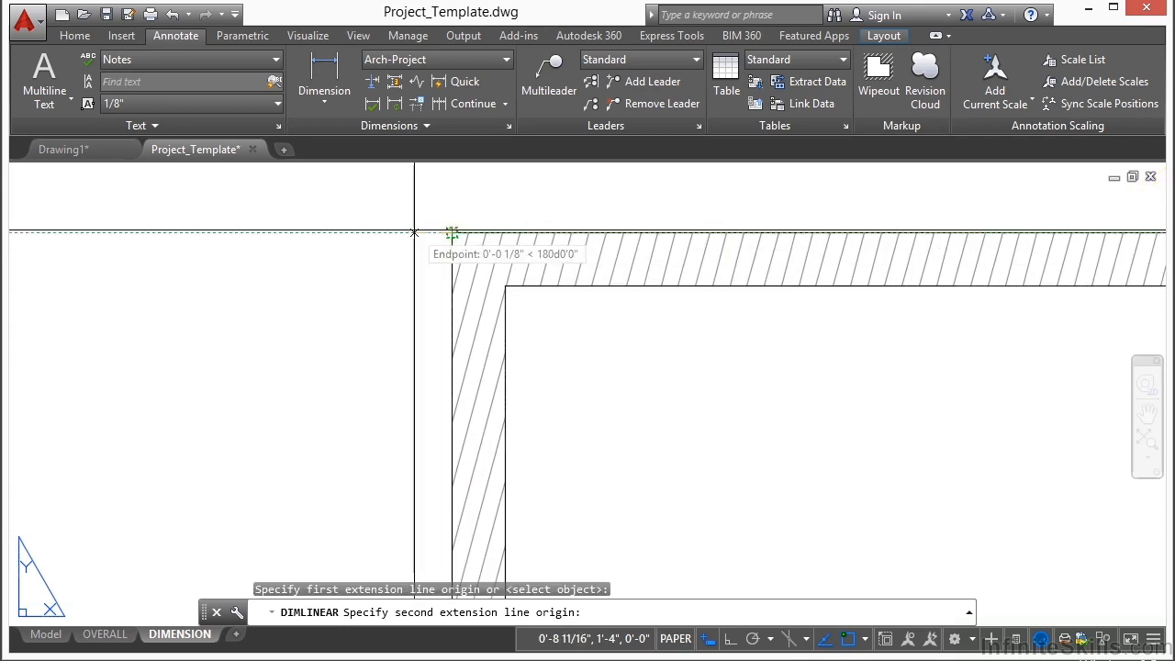
scroll(420, 359, down, 3)
scroll(433, 376, up, 4)
click(431, 297)
scroll(430, 295, down, 5)
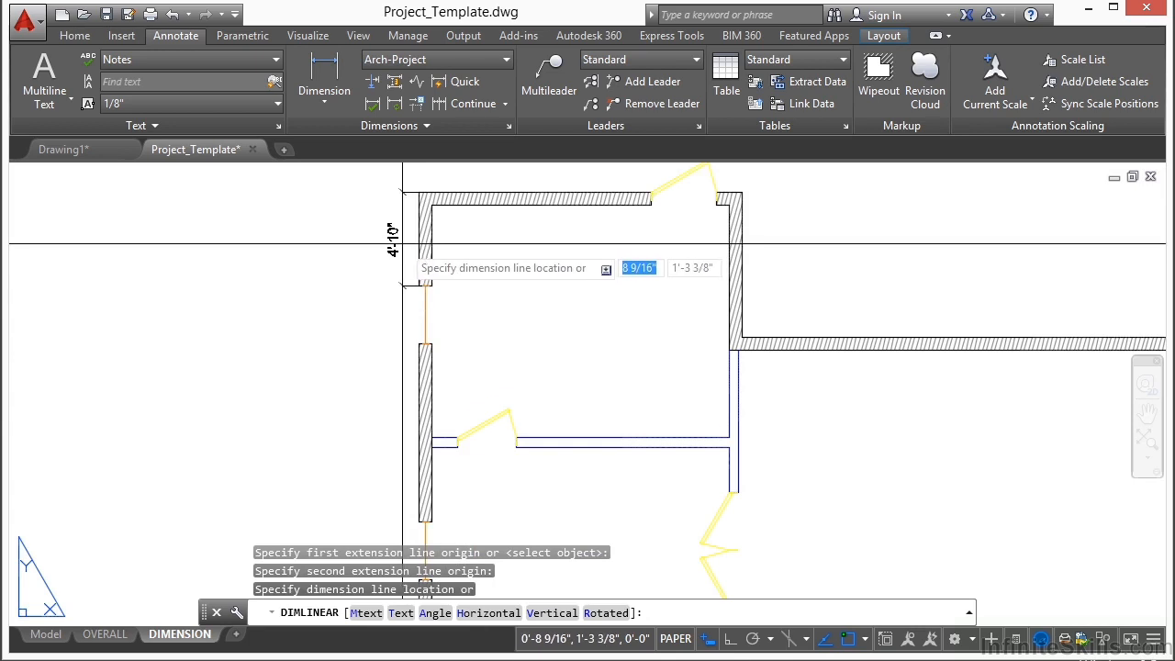
click(385, 244)
Step: Continue the vertical dimension across the first window and down the wall section to the second window's upper edge
click(441, 106)
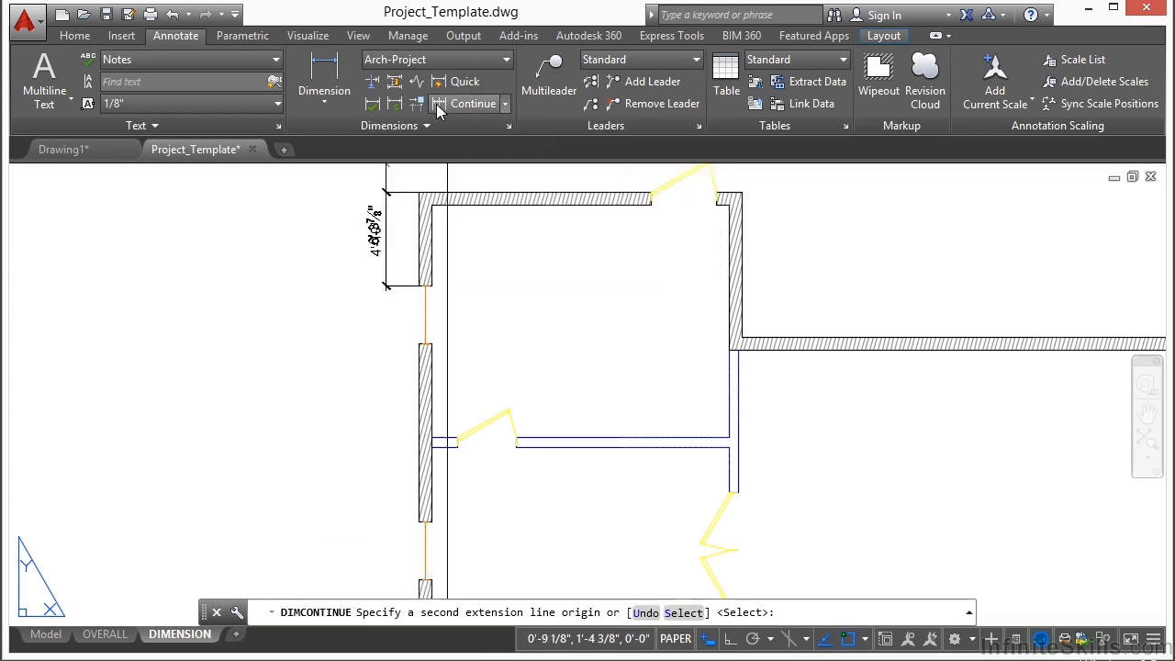
scroll(391, 292, up, 5)
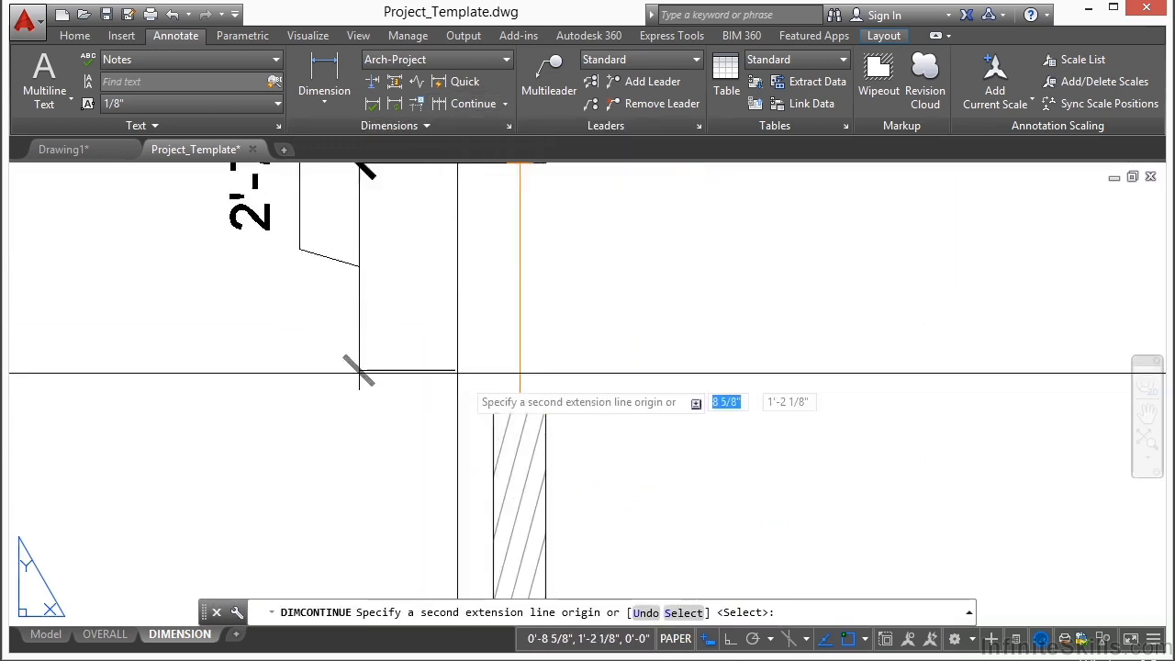
click(496, 402)
scroll(464, 298, down, 6)
middle_drag(516, 416, 515, 212)
scroll(463, 415, up, 6)
click(467, 341)
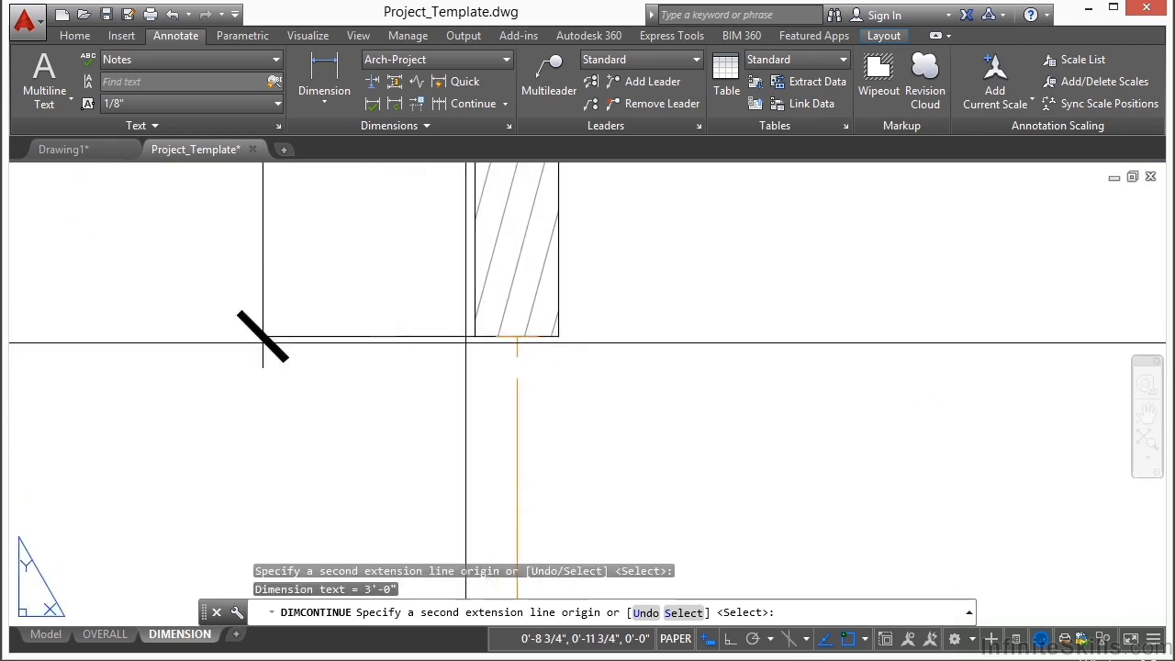
Step: Continue the dimension string across the second window, the next wall section and the third window, and end the command
scroll(458, 269, down, 6)
scroll(456, 402, up, 7)
click(499, 224)
scroll(495, 229, down, 7)
middle_drag(479, 429, 473, 237)
scroll(485, 330, up, 7)
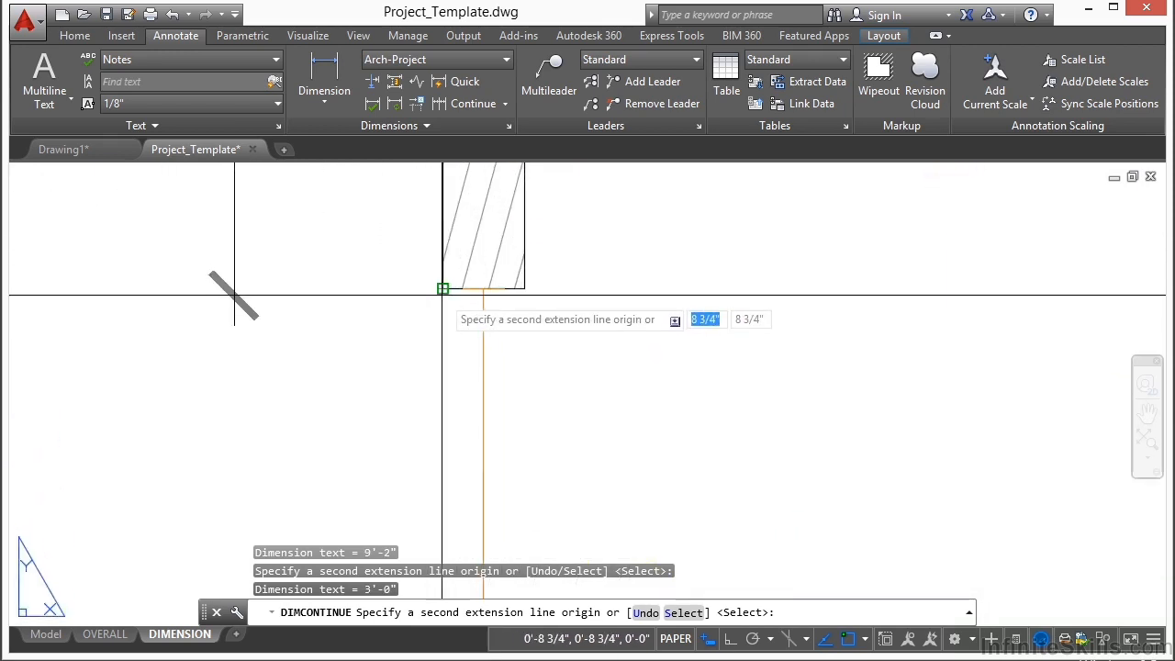
click(443, 288)
scroll(431, 277, down, 7)
middle_drag(413, 350, 419, 288)
scroll(431, 274, up, 8)
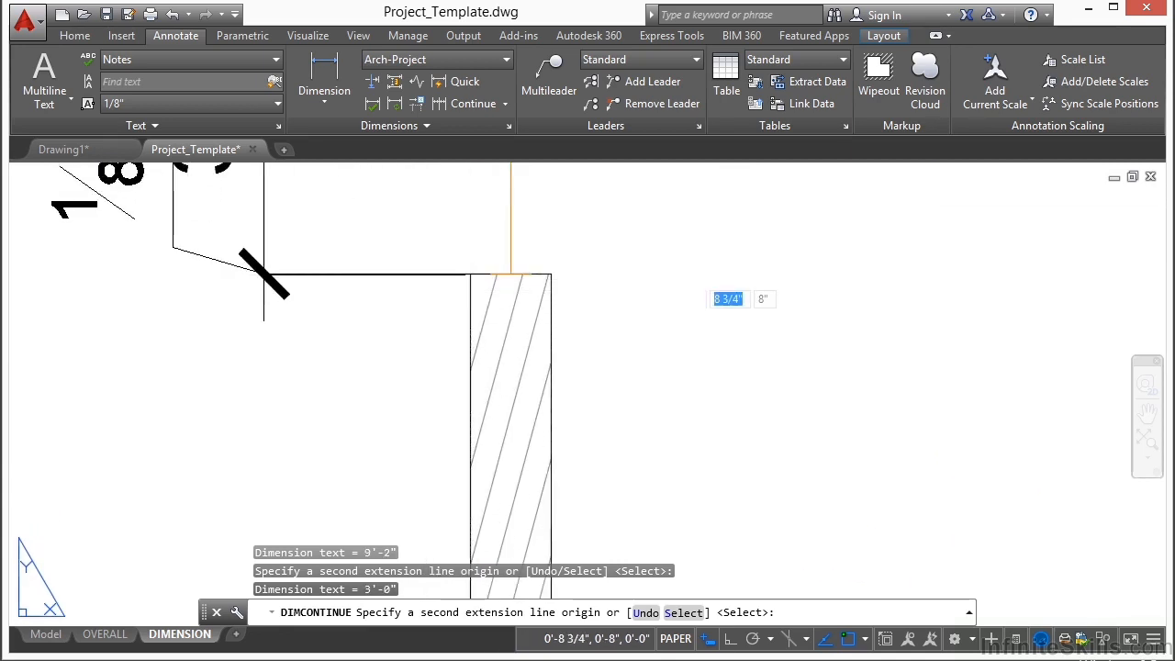
key(Return)
key(Return)
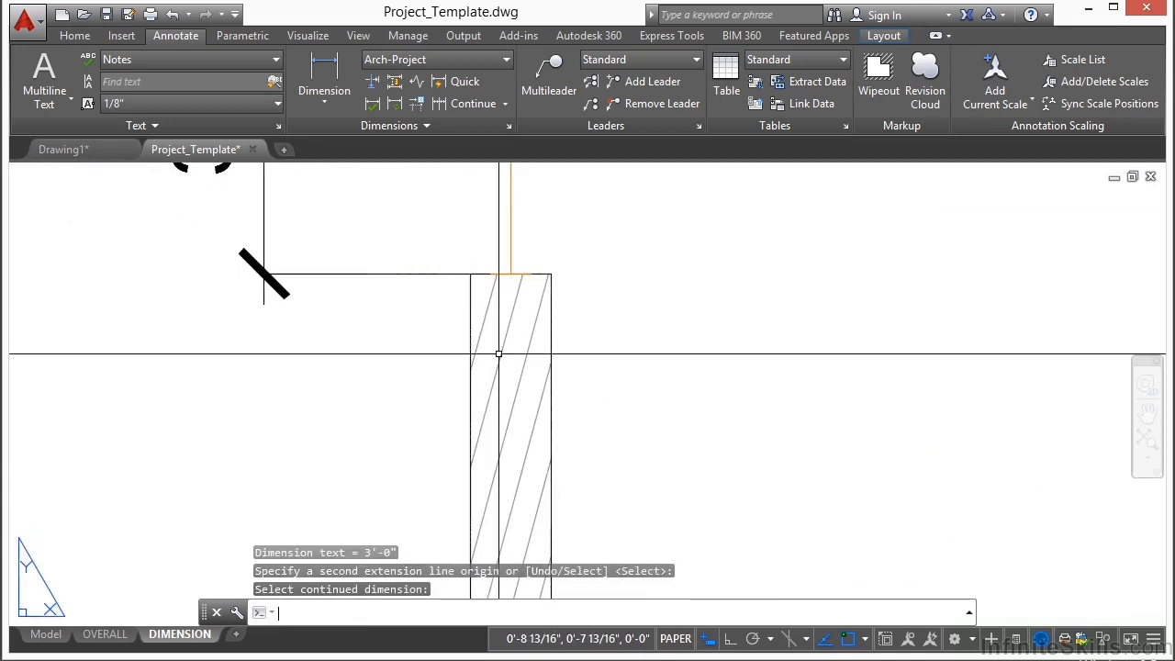
Step: Add an overall vertical linear dimension between the narrow wing's upper and lower outer corners, placed outside the window dimension string
scroll(463, 364, down, 10)
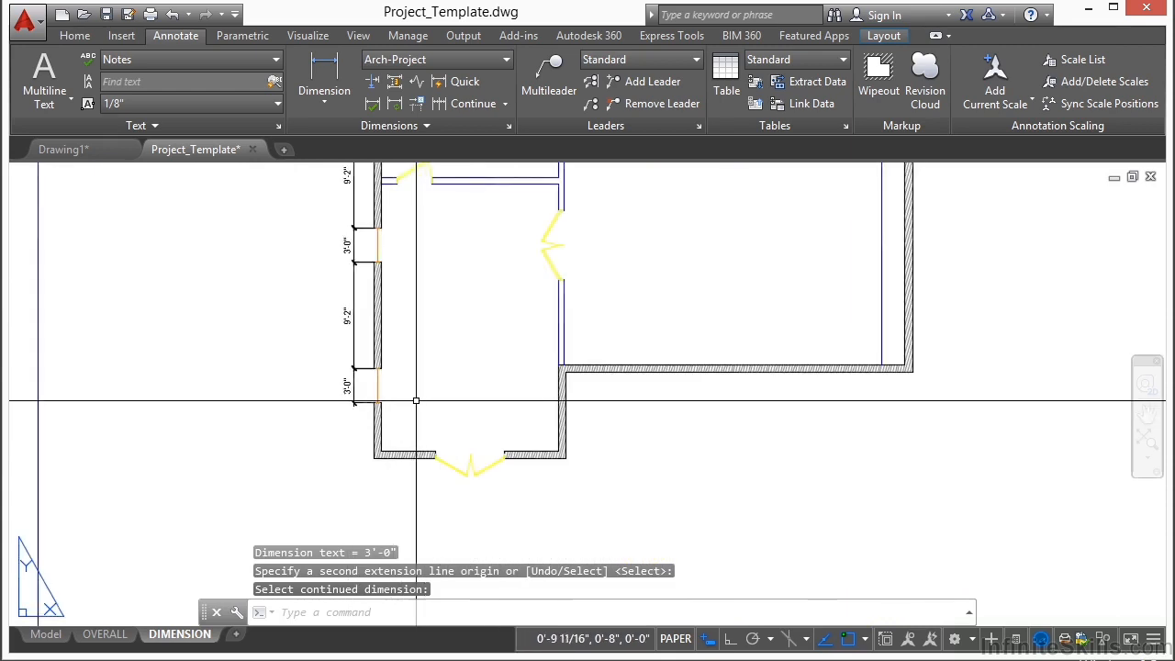
scroll(388, 294, down, 5)
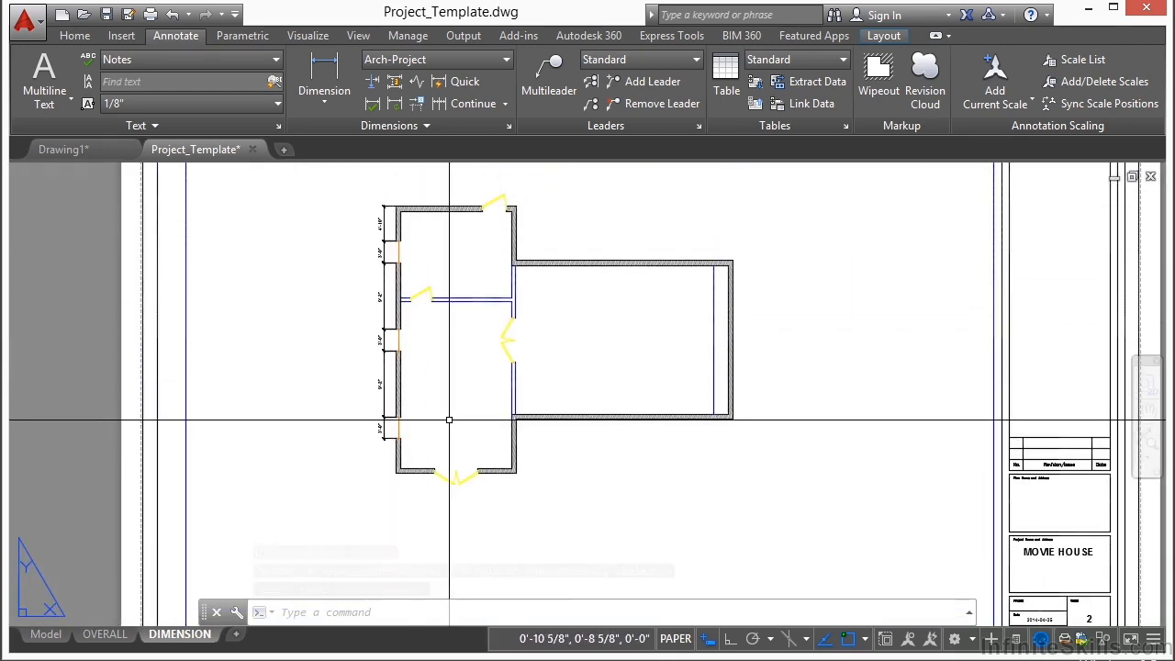
scroll(389, 176, up, 2)
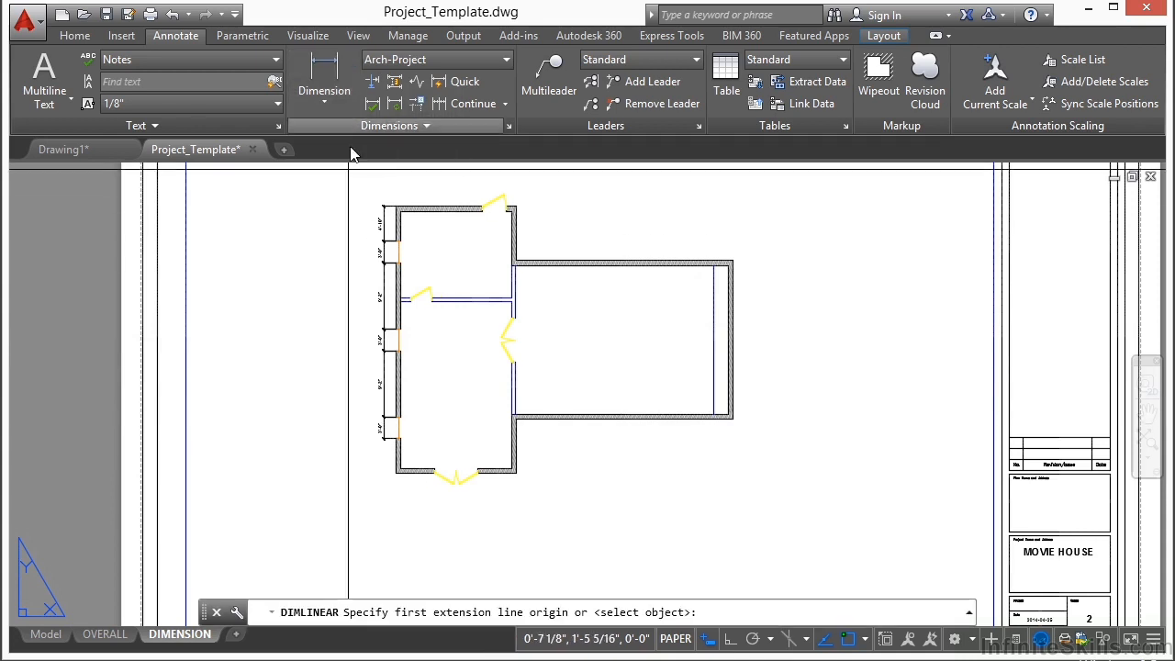
click(308, 35)
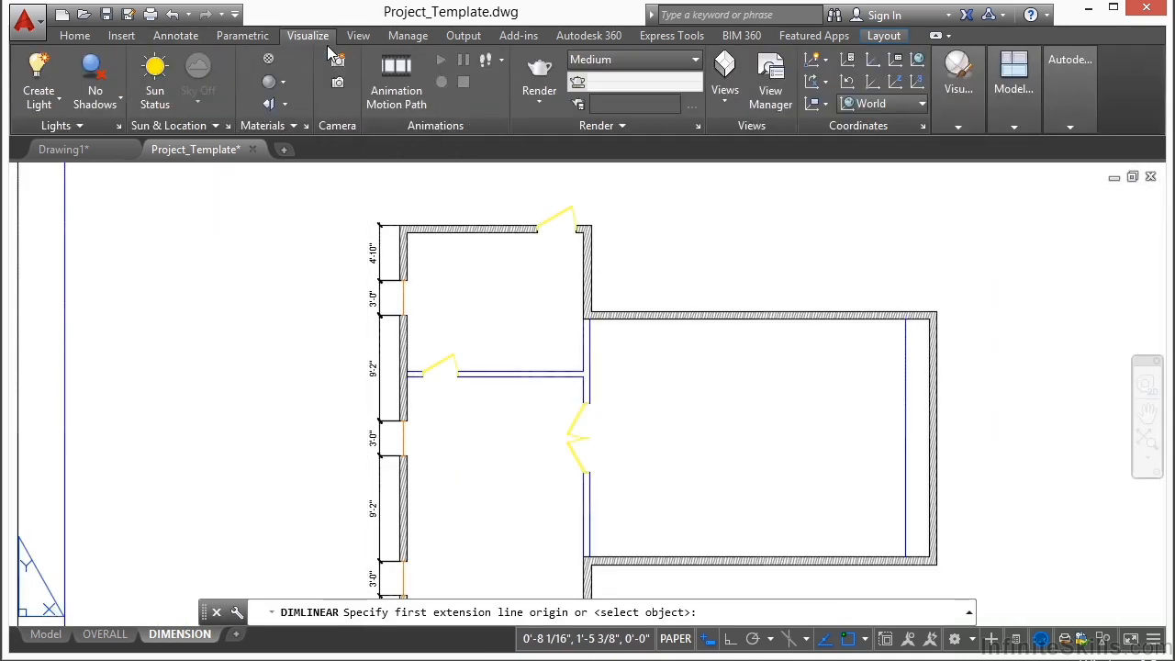
scroll(329, 50, up, 2)
click(331, 73)
scroll(401, 226, up, 11)
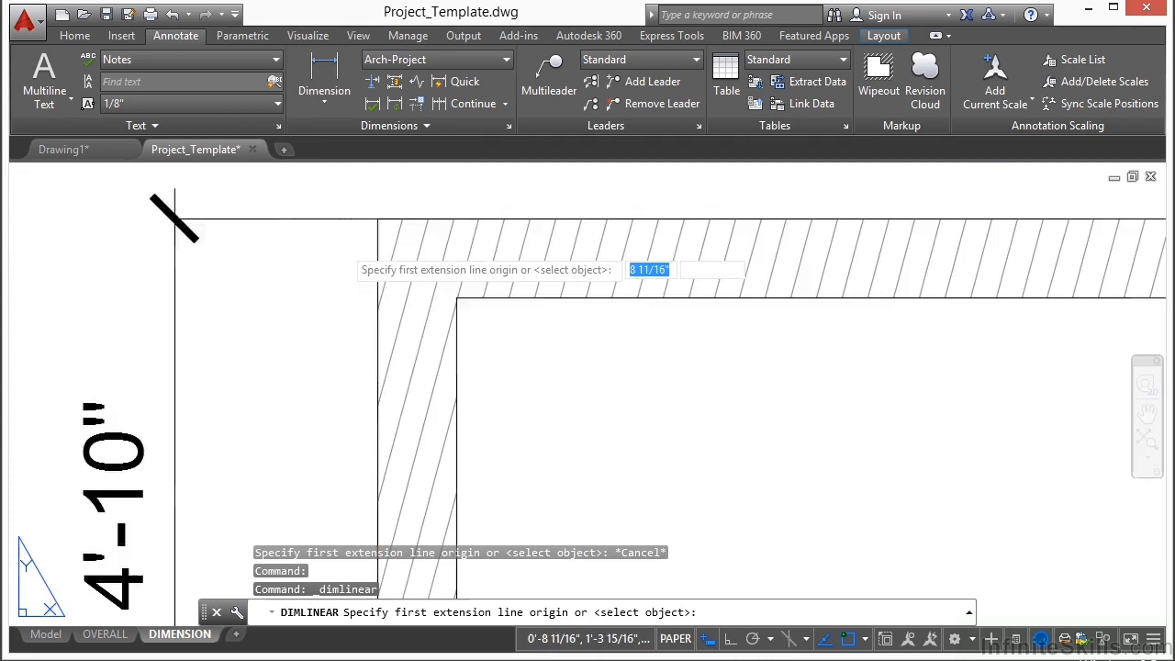
click(371, 231)
scroll(367, 198, down, 6)
scroll(379, 462, up, 8)
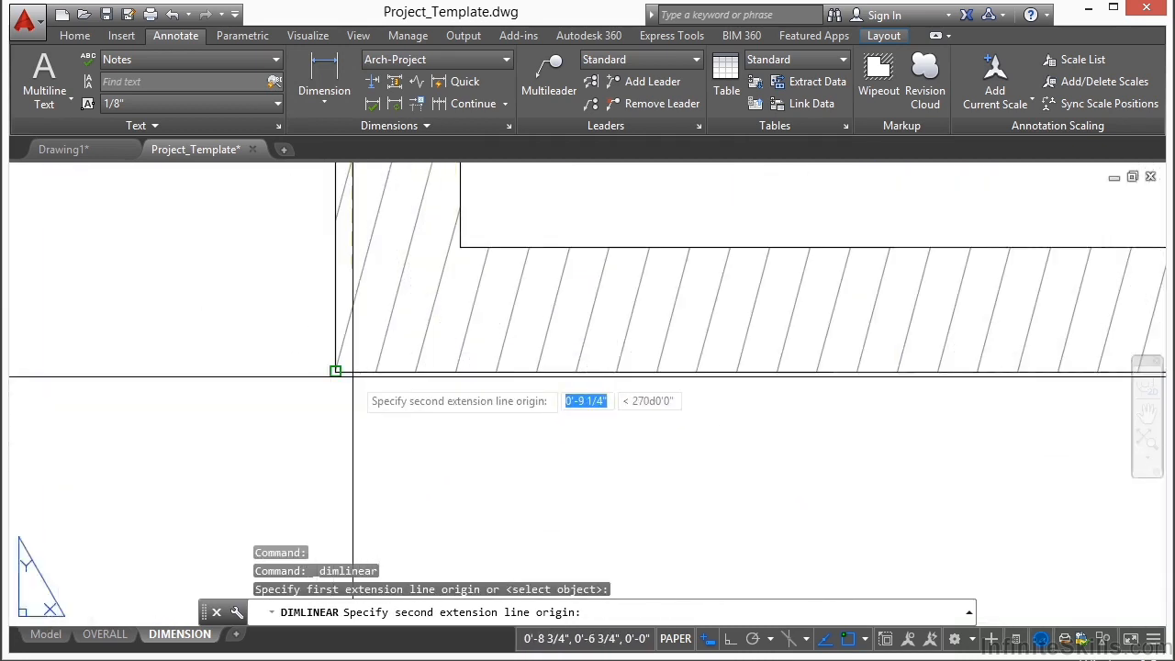
click(336, 371)
scroll(352, 414, down, 5)
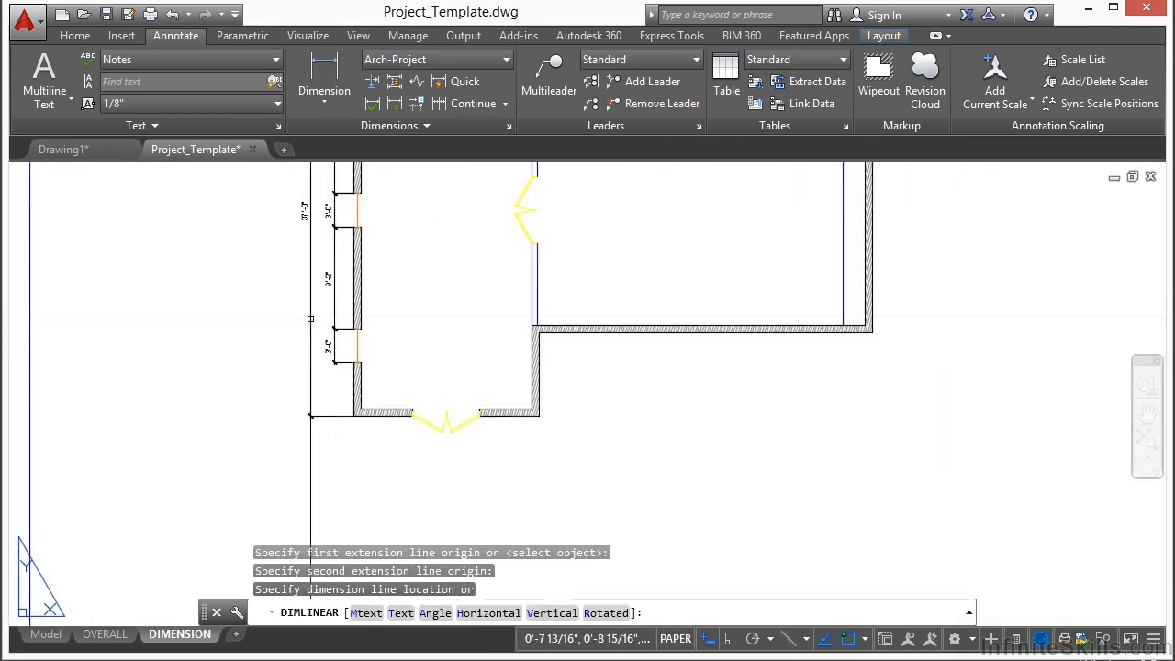
click(310, 415)
Step: Add a horizontal linear dimension from the narrow wing's lower outer corner to the near edge of the double-door opening, placed below the wall
scroll(220, 439, down, 2)
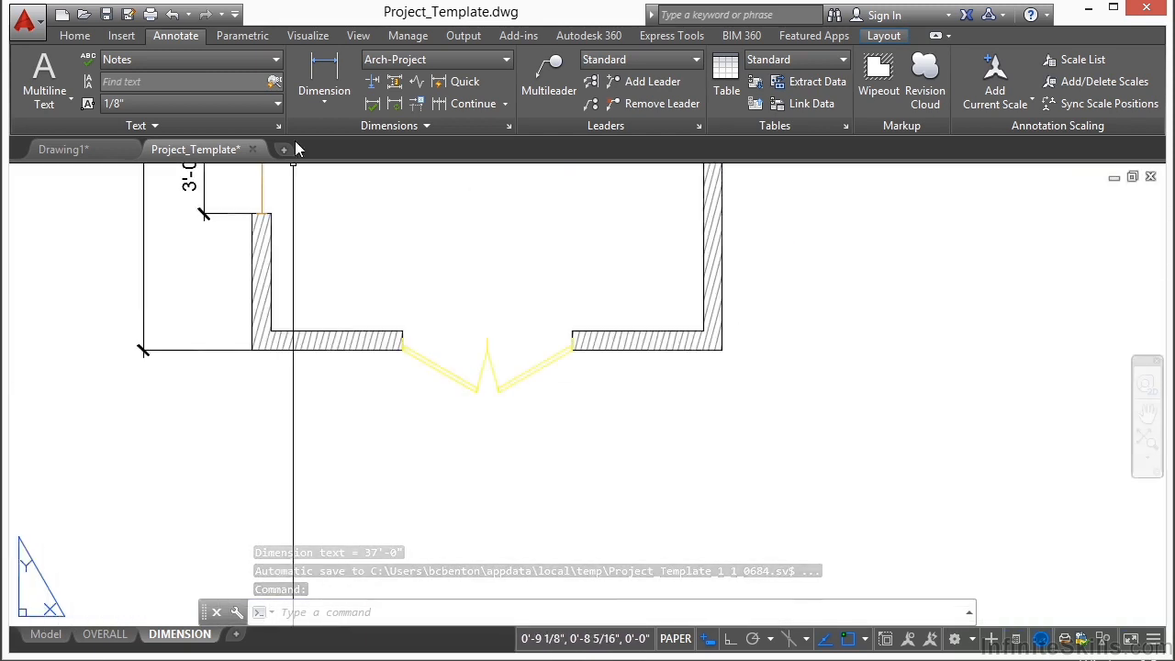
click(324, 83)
scroll(313, 378, up, 5)
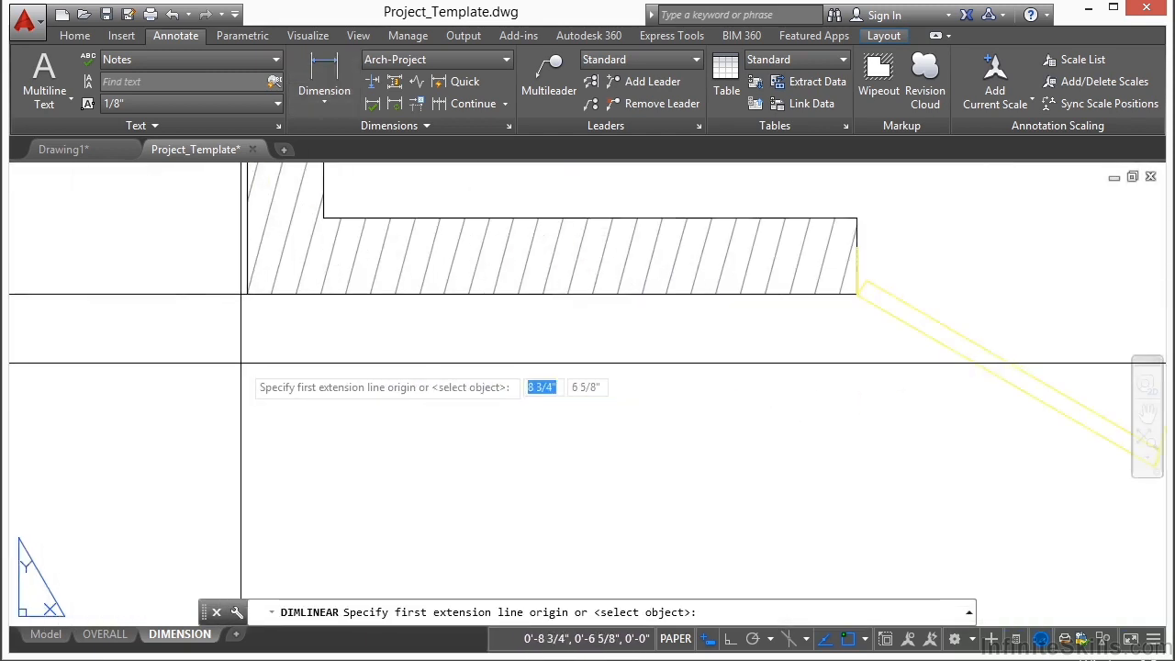
click(256, 302)
scroll(832, 312, up, 4)
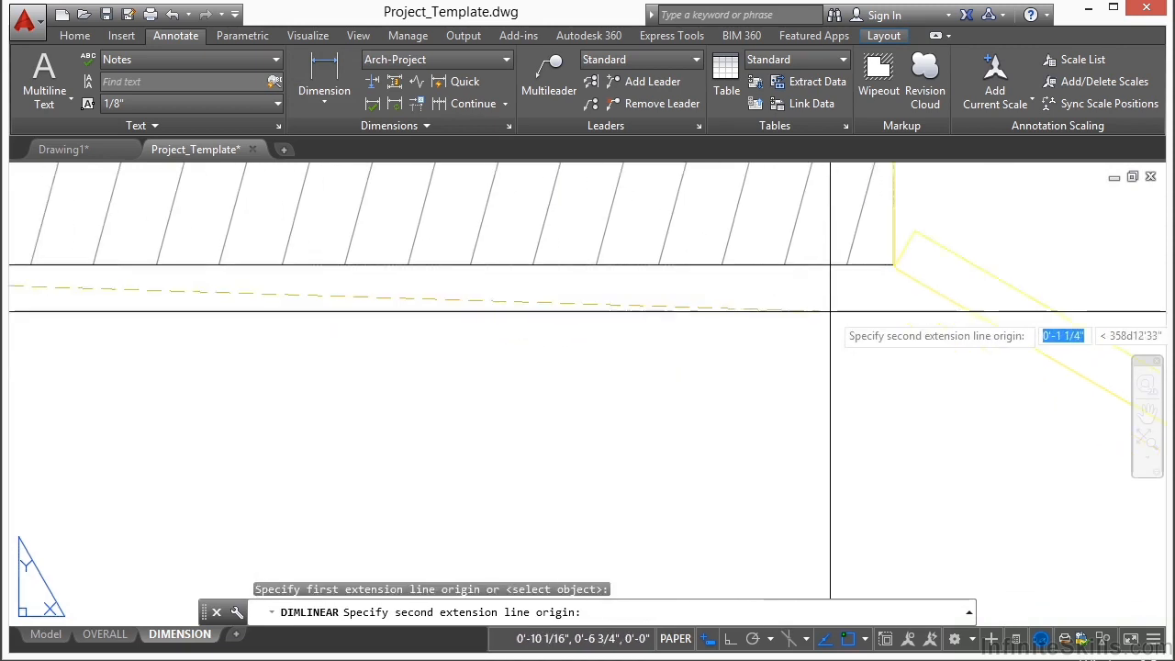
click(894, 265)
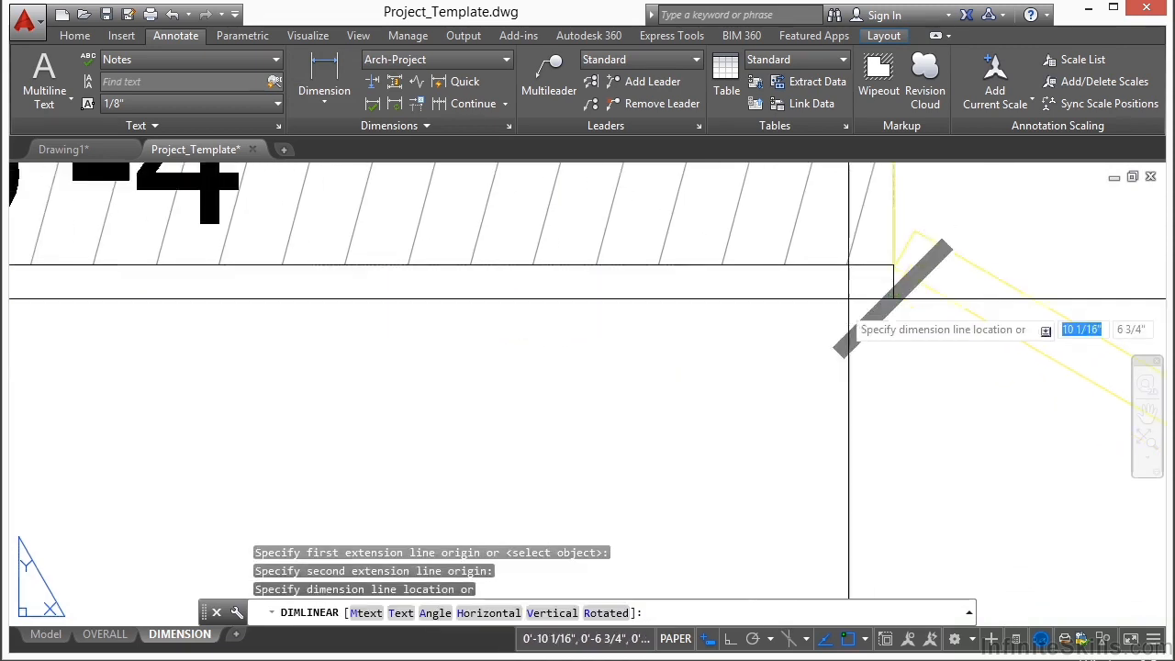
scroll(708, 262, down, 5)
click(652, 323)
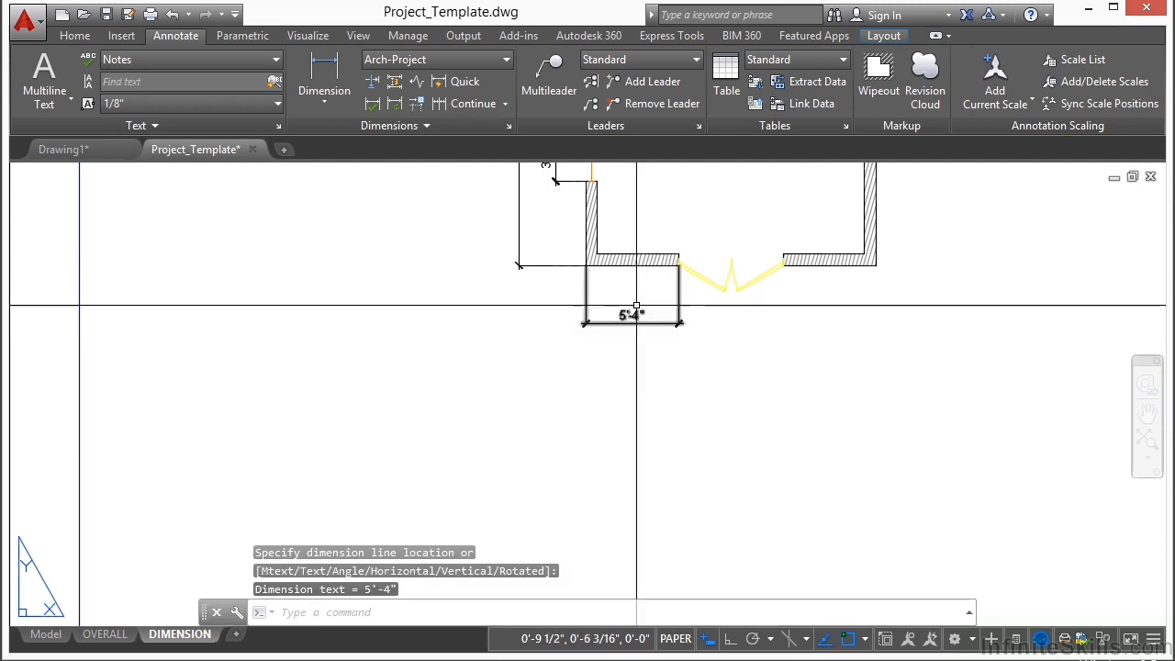
Step: Continue the horizontal dimension across the double-door opening to its far edge, and end the command
click(473, 104)
scroll(804, 270, up, 5)
scroll(735, 293, up, 4)
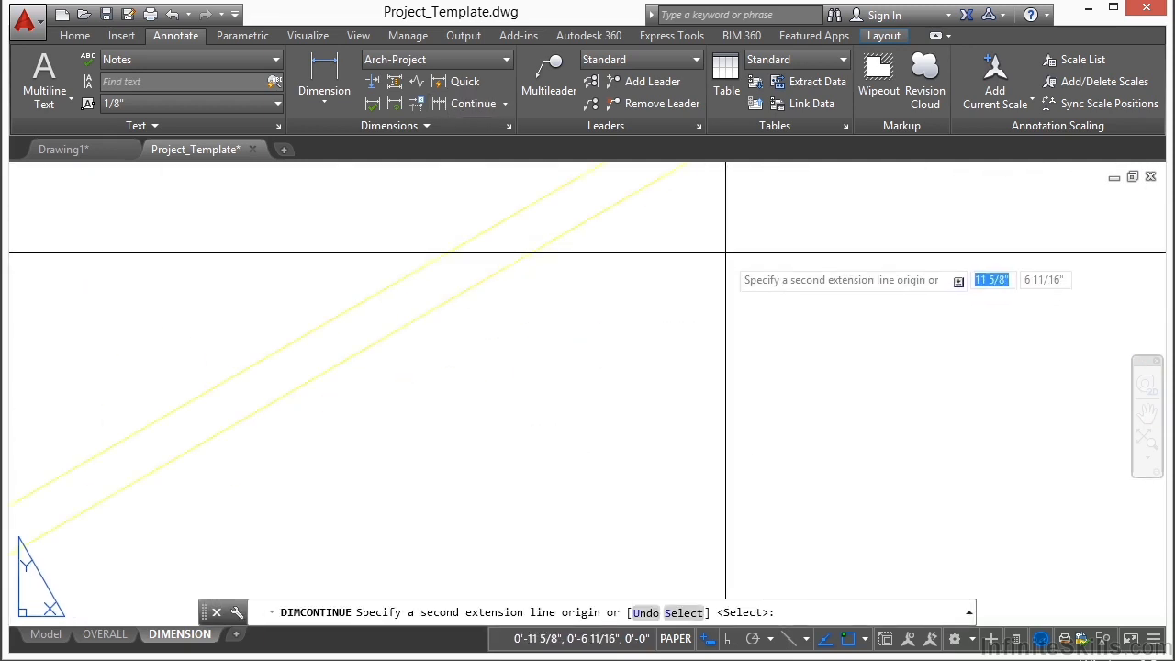
click(703, 204)
scroll(740, 386, down, 5)
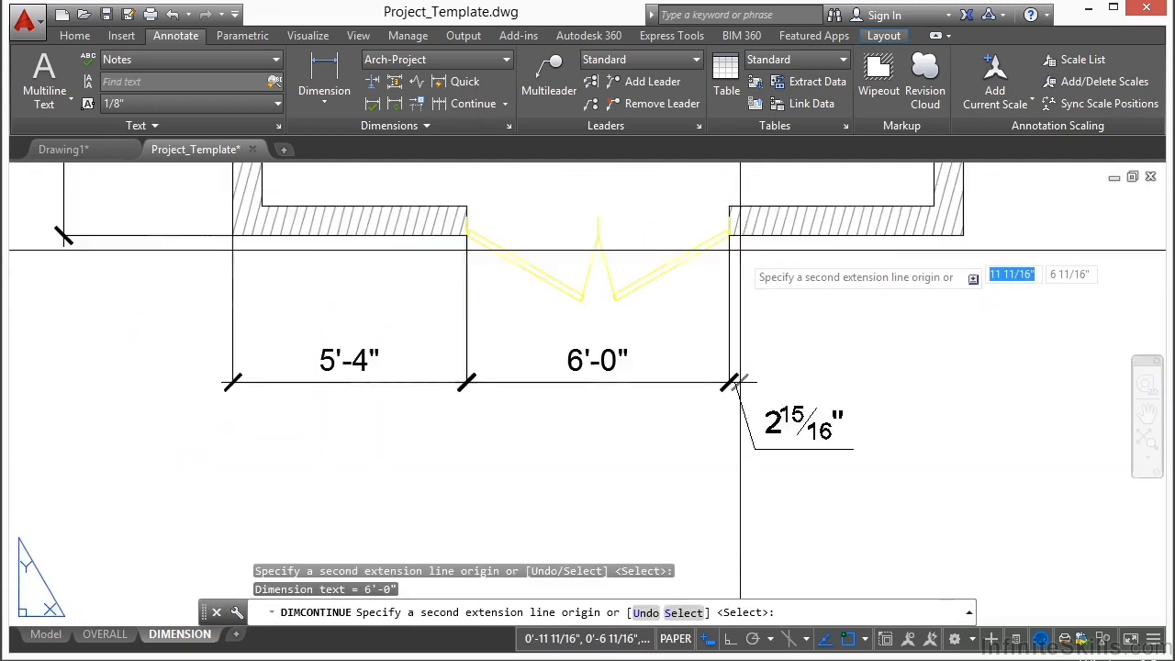
key(Return)
key(Return)
Step: Add a horizontal linear dimension from the narrow wing's upper outer corner to the near edge of the single-door opening, placed above the wall
scroll(435, 412, down, 5)
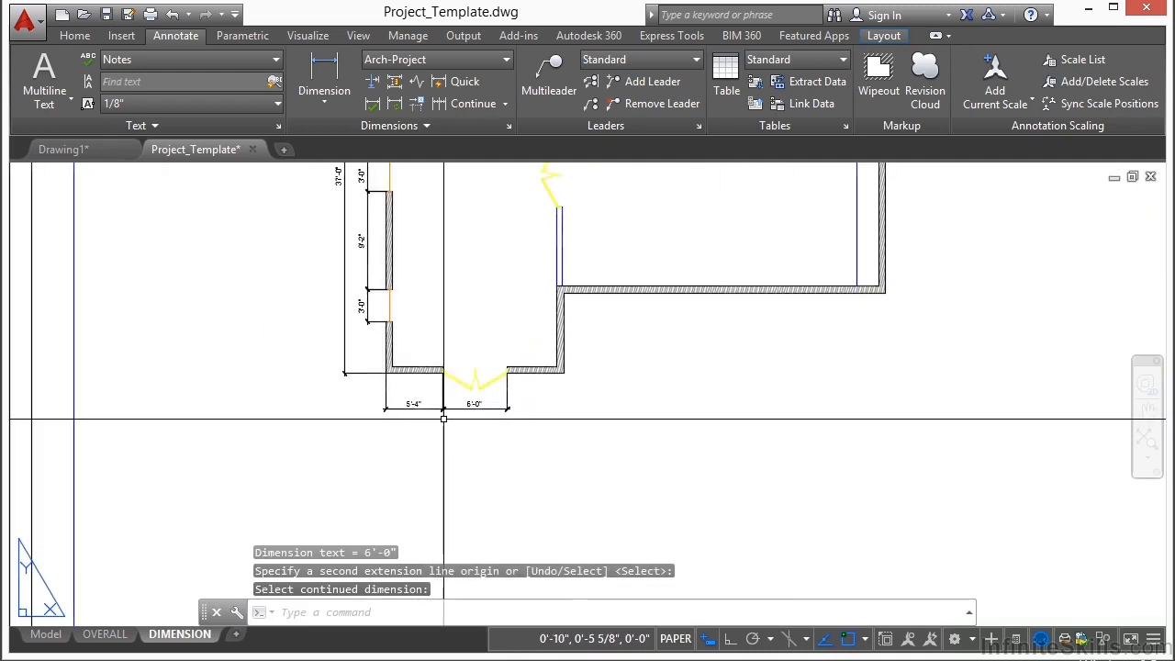
scroll(453, 209, up, 2)
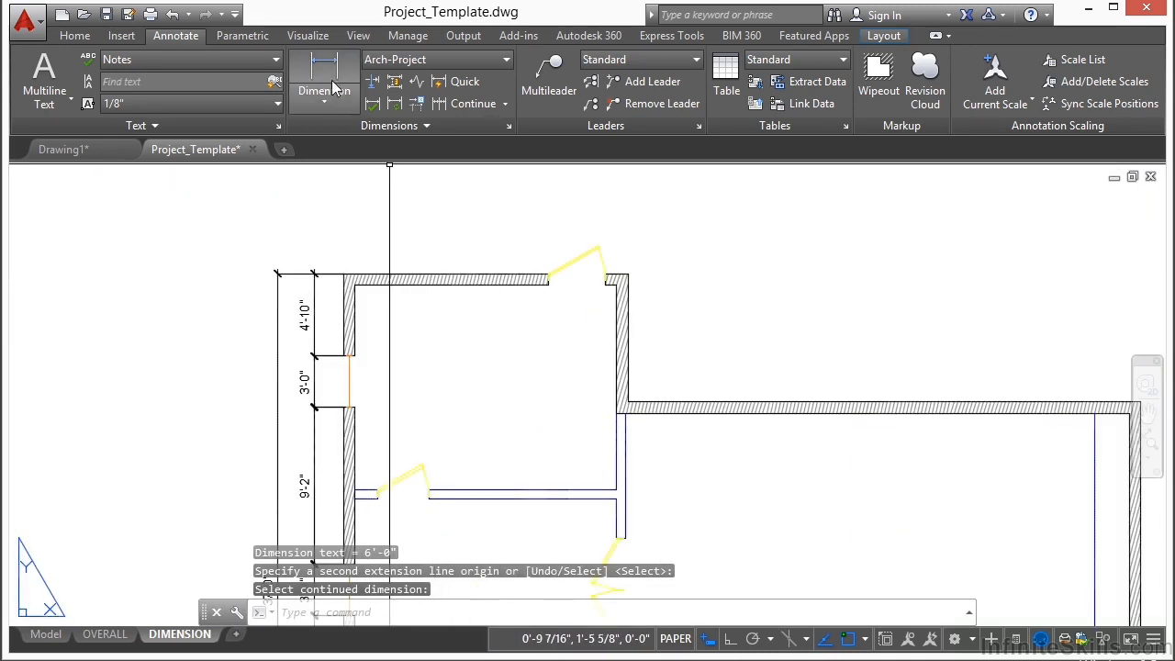
click(335, 61)
scroll(354, 333, up, 5)
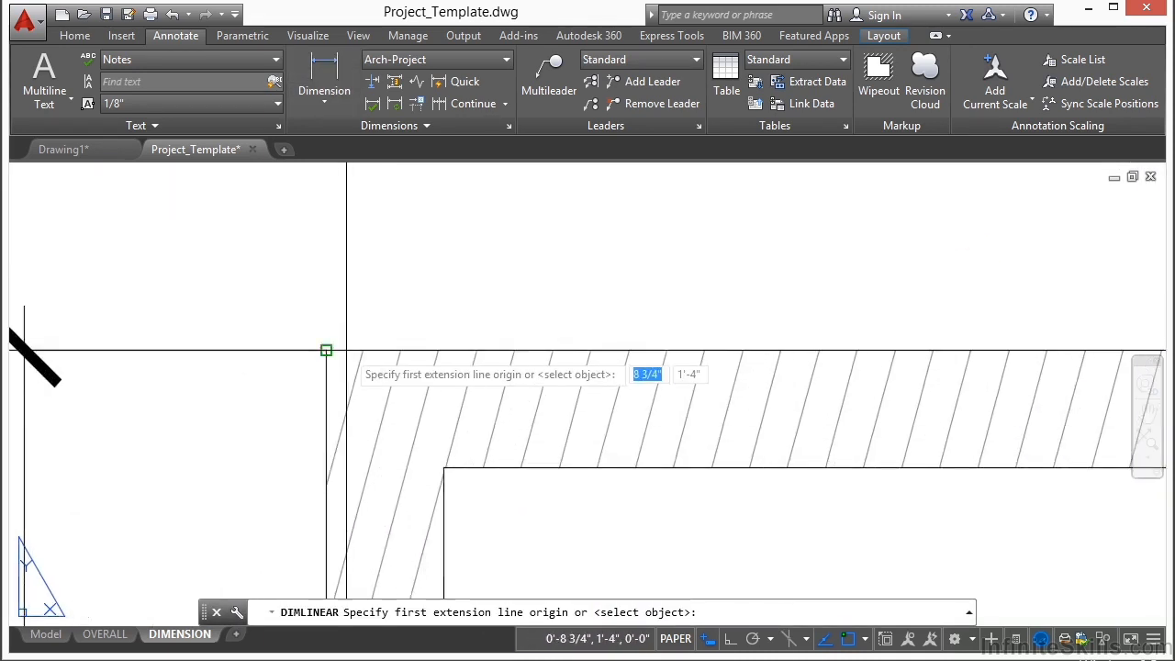
click(344, 350)
scroll(218, 297, down, 3)
scroll(783, 296, up, 1)
scroll(791, 325, up, 4)
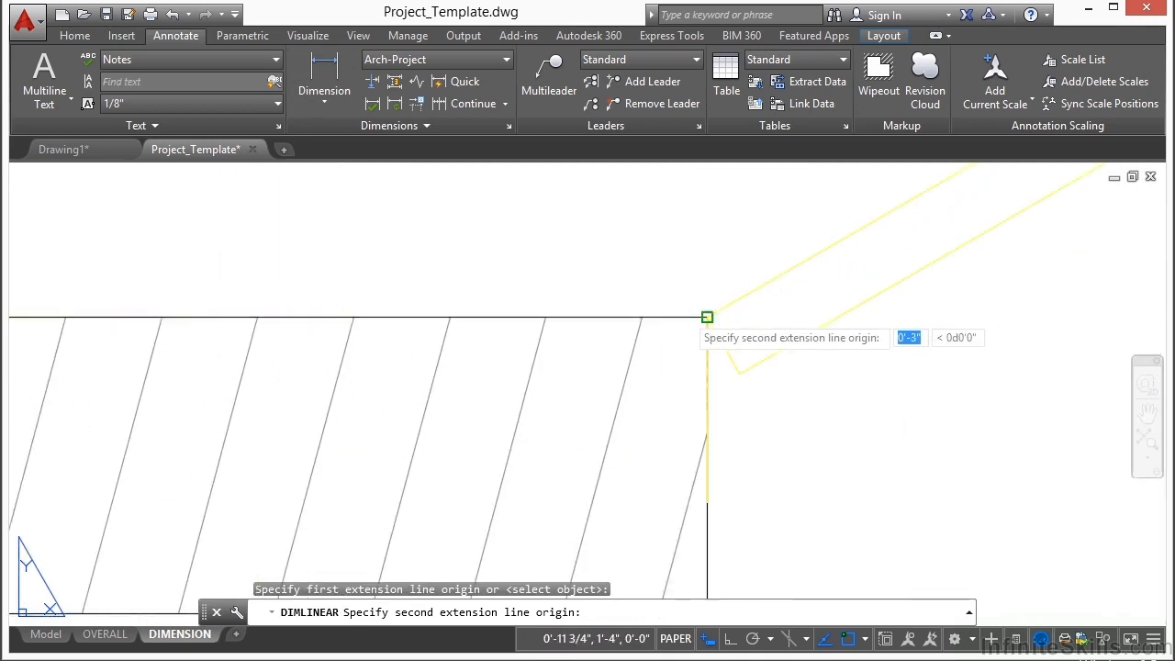
click(707, 317)
scroll(677, 328, down, 5)
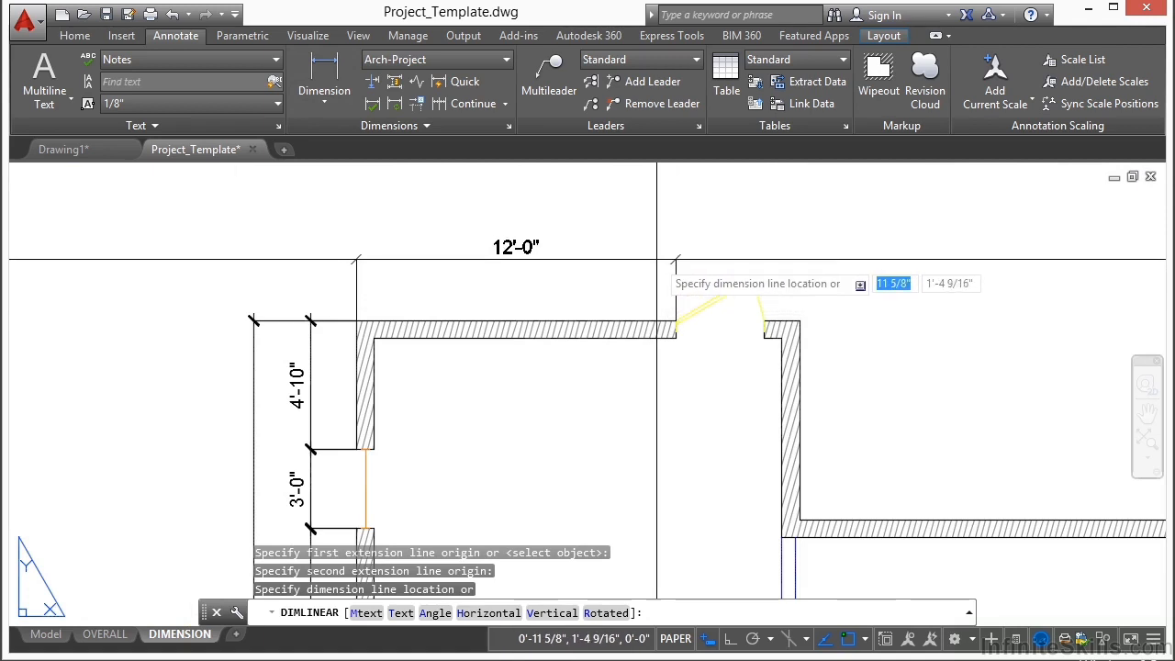
click(656, 247)
Step: Continue the upper horizontal dimension across the single-door opening to its far edge, and end the command
click(469, 105)
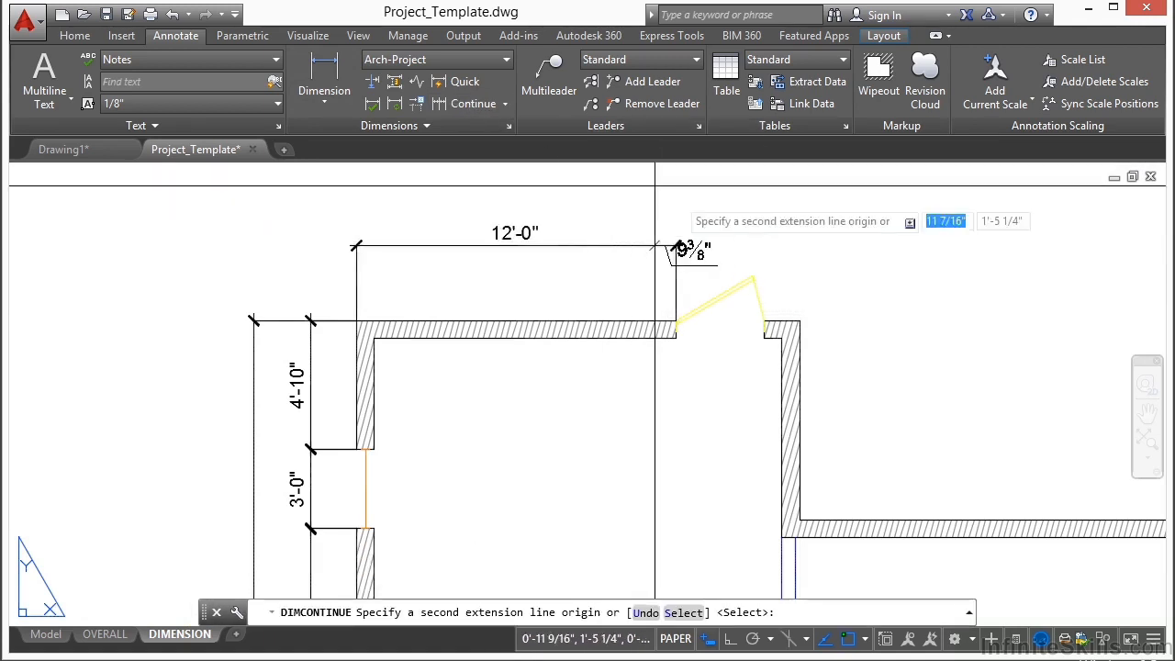
scroll(725, 291, up, 2)
scroll(782, 327, up, 2)
click(751, 328)
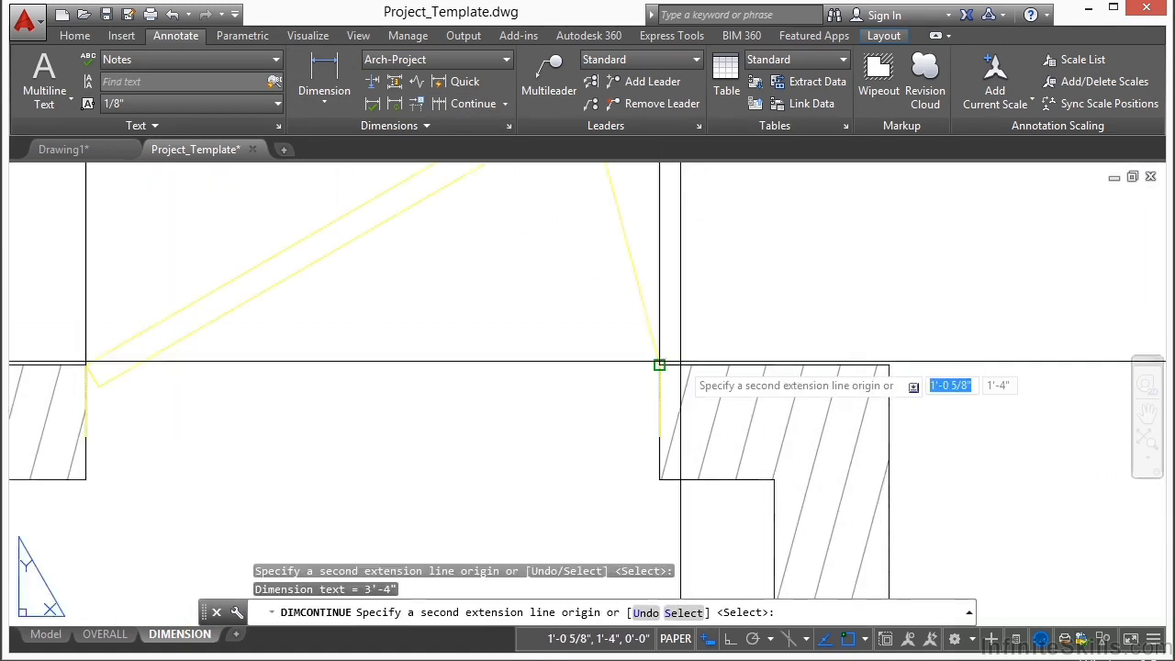
scroll(663, 378, down, 2)
key(Return)
key(Return)
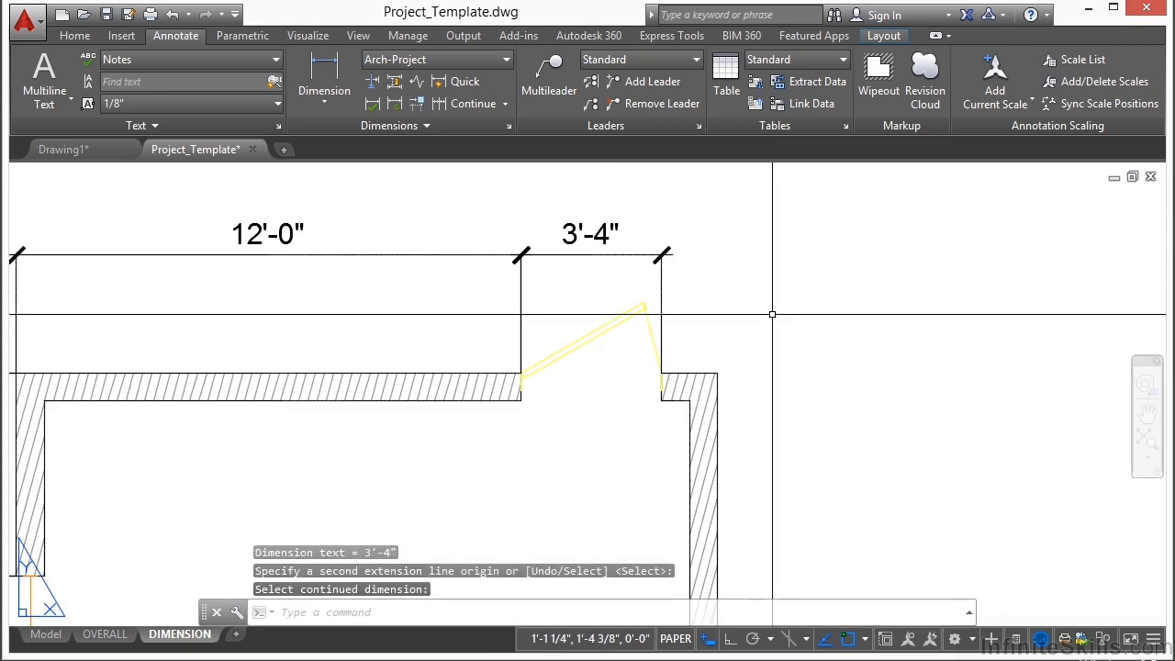
Step: Add a horizontal linear dimension across the narrow wing's full upper wall, corner to corner, placed above the door dimension string
scroll(772, 316, down, 1)
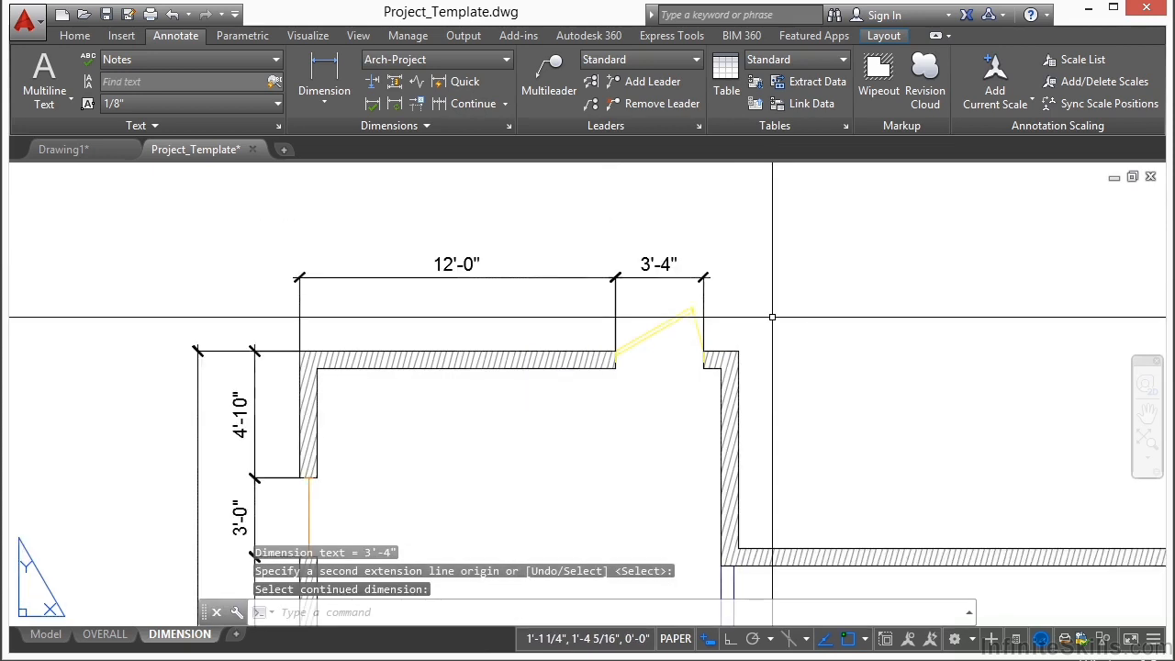
click(324, 90)
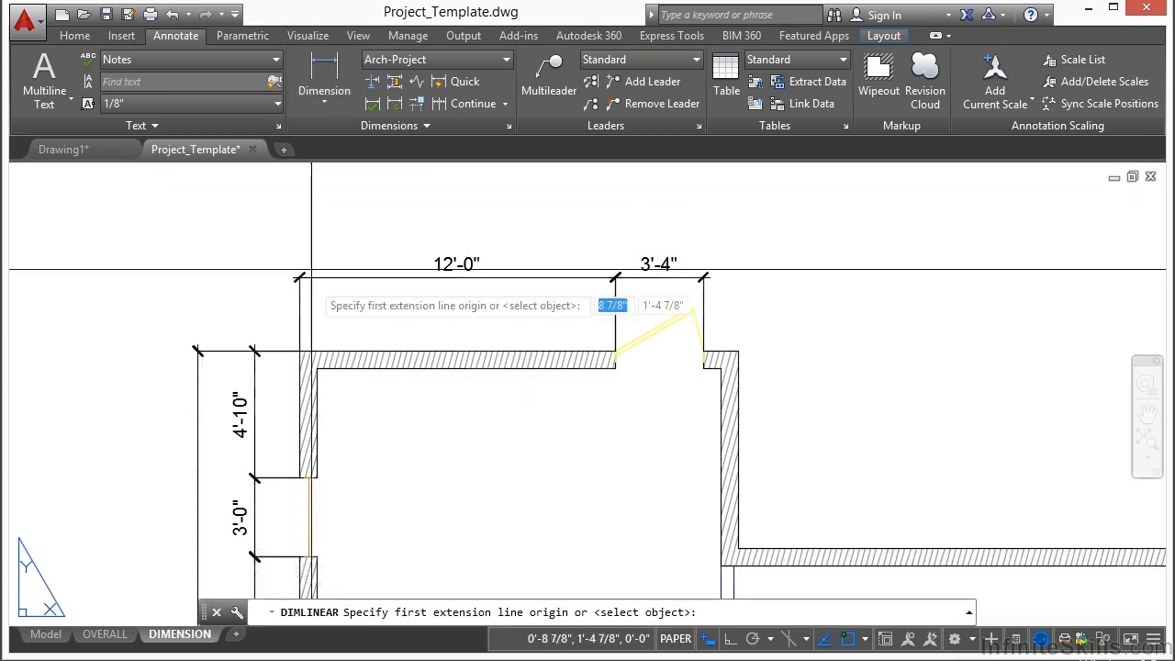
scroll(299, 352, up, 2)
scroll(297, 349, up, 2)
click(288, 349)
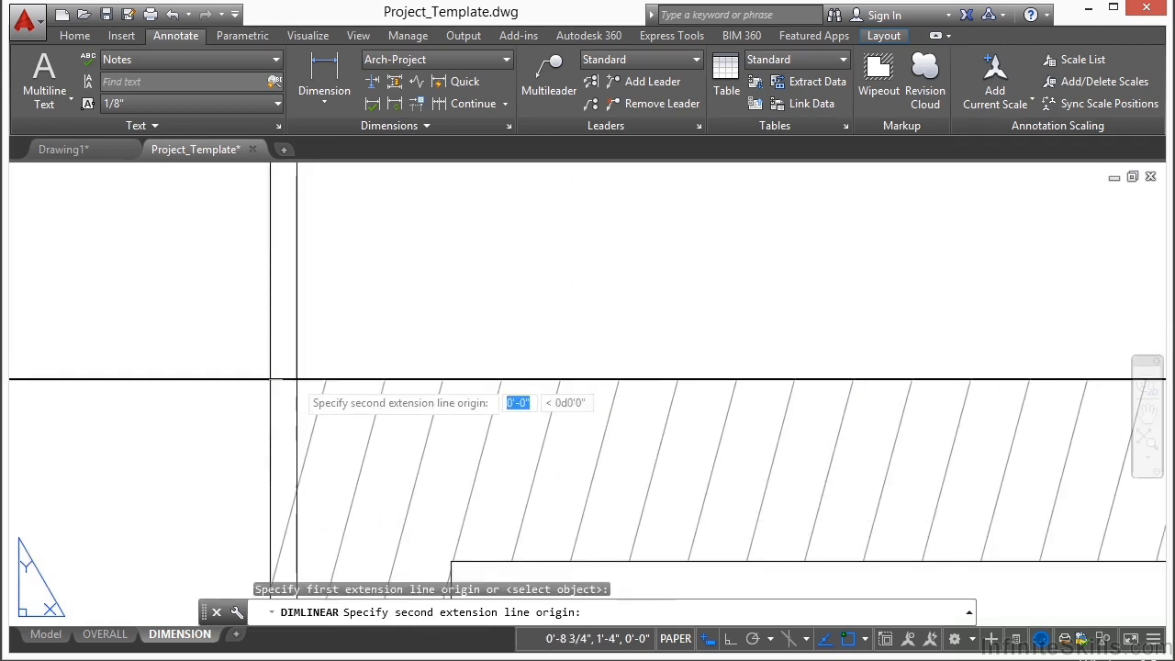
scroll(118, 379, down, 2)
scroll(795, 372, up, 8)
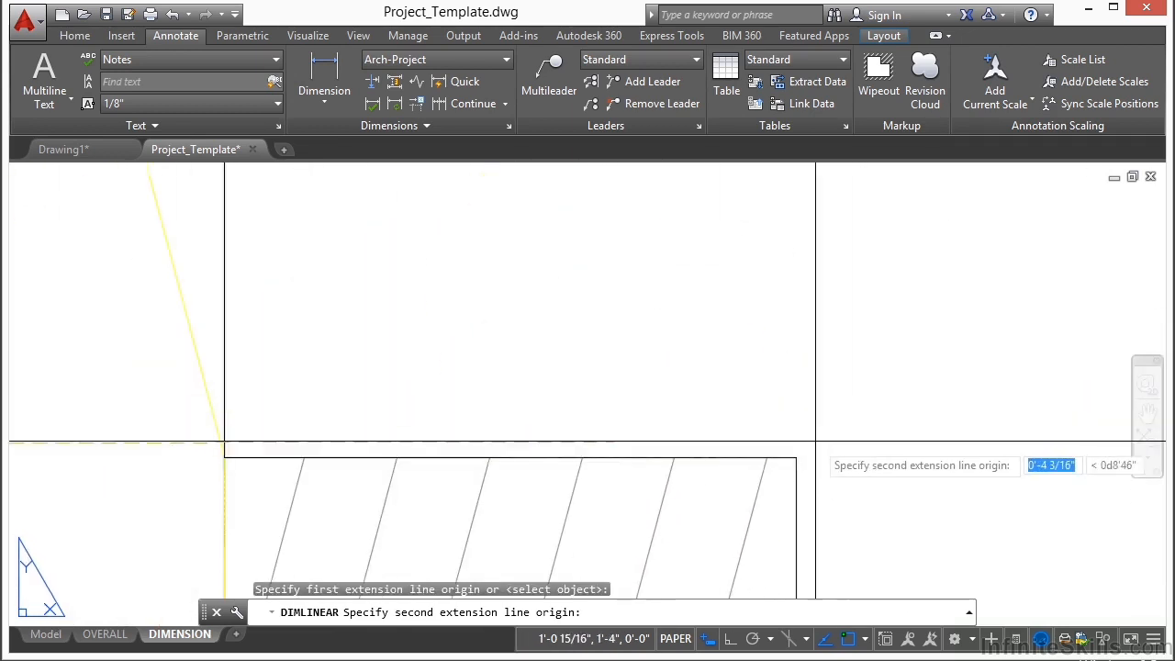
click(796, 458)
scroll(796, 459, down, 7)
scroll(808, 376, up, 1)
click(818, 347)
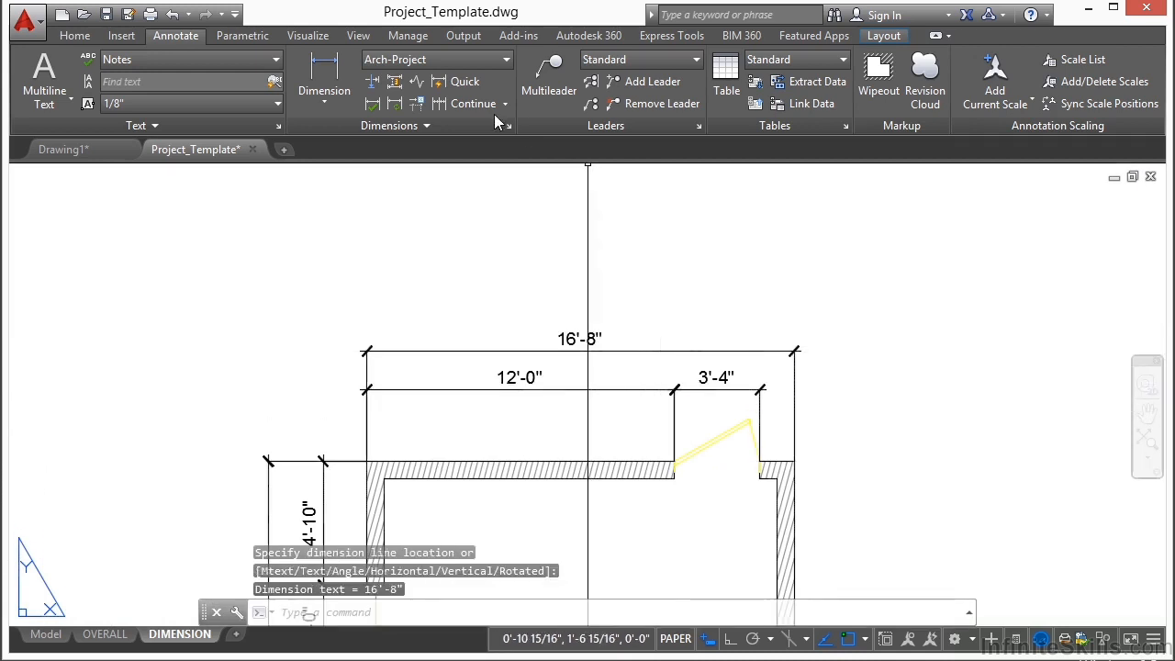
Step: Continue the wing's full-width dimension to the large room's upper far corner, and end the command
click(467, 108)
scroll(368, 294, up, 3)
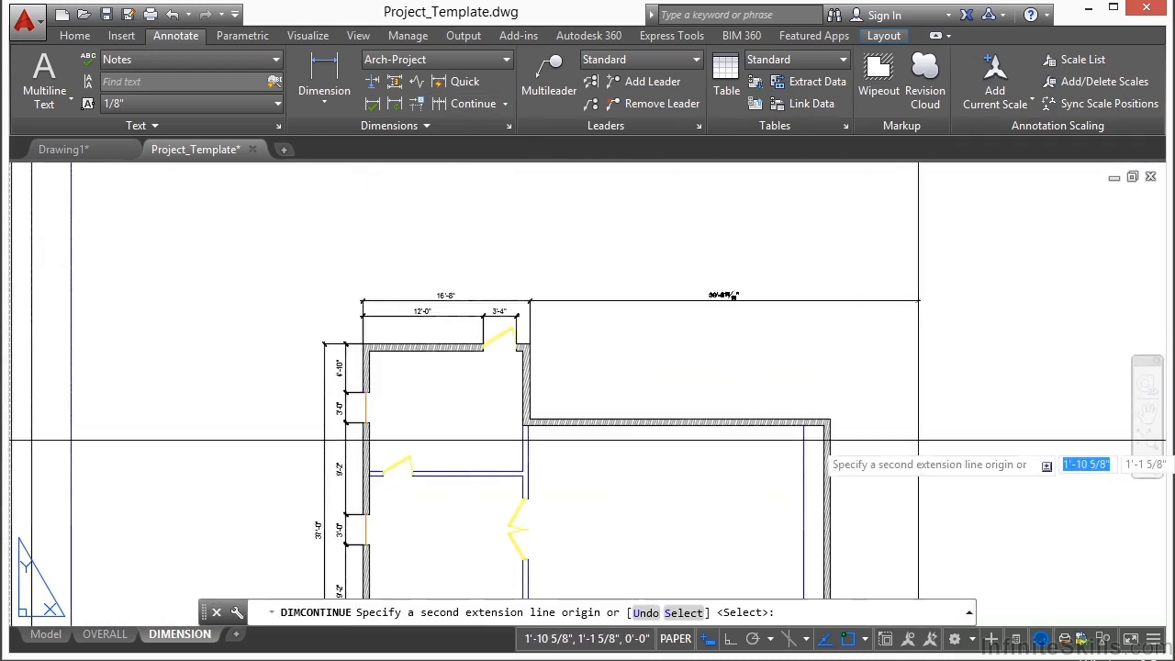
scroll(808, 422, up, 3)
scroll(809, 404, up, 3)
click(619, 491)
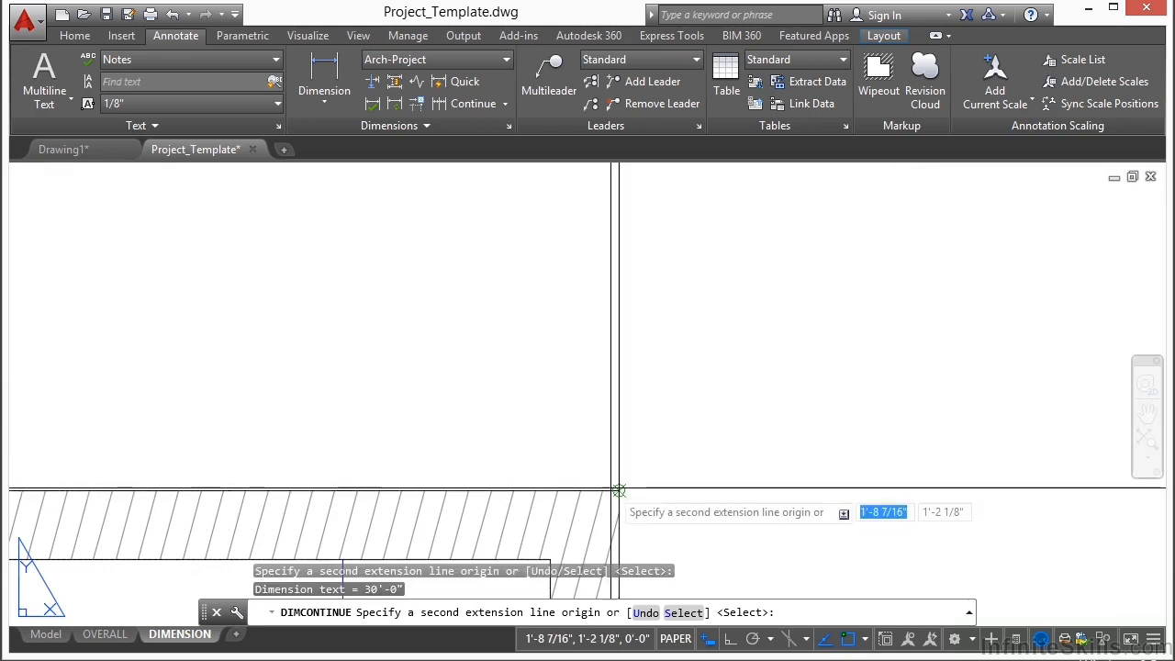
key(Return)
key(Return)
Step: Add an overall horizontal linear dimension from the wing's upper outer corner to the large room's far corner, using an END snap, above the other dimensions
scroll(813, 393, down, 5)
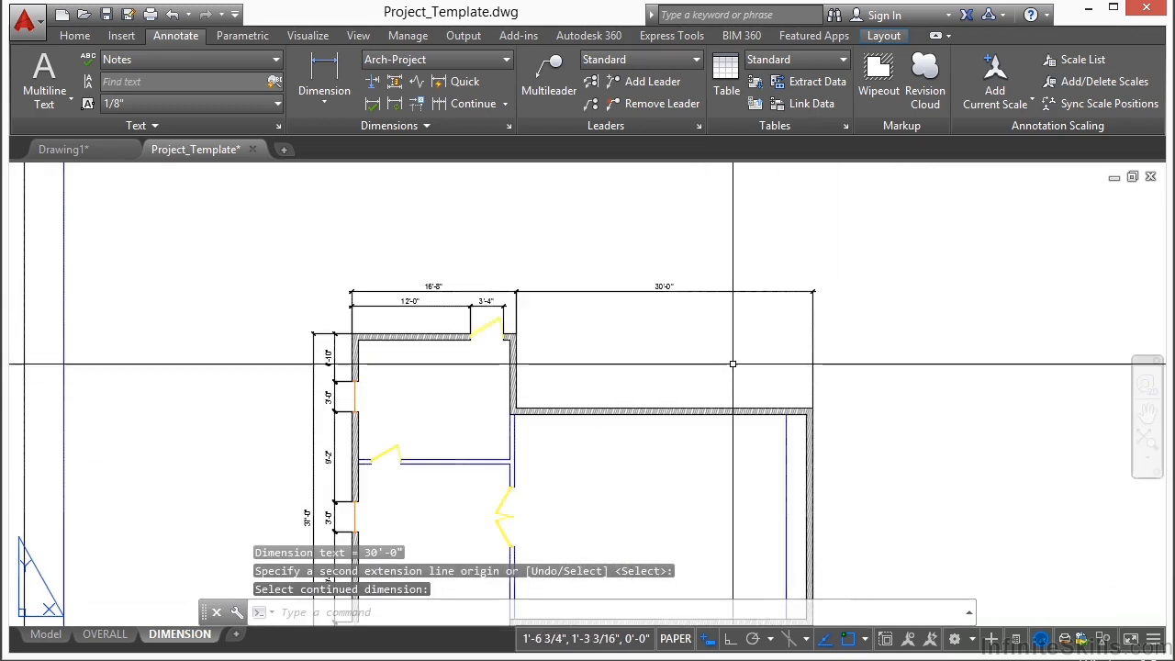
click(322, 72)
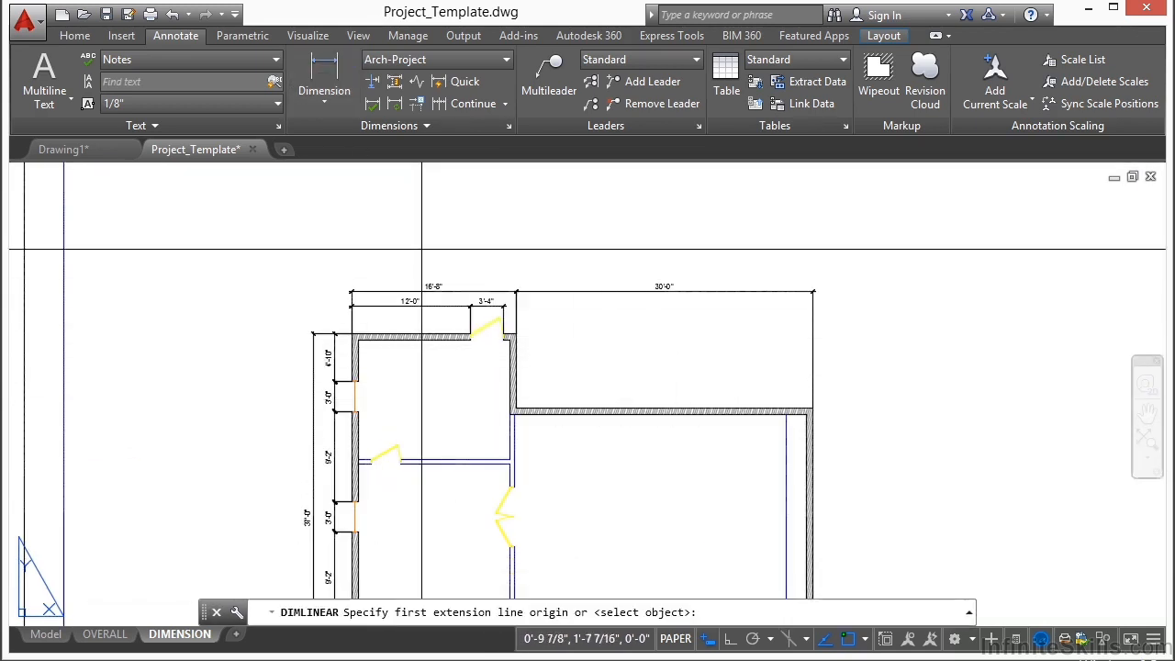
scroll(266, 303, up, 5)
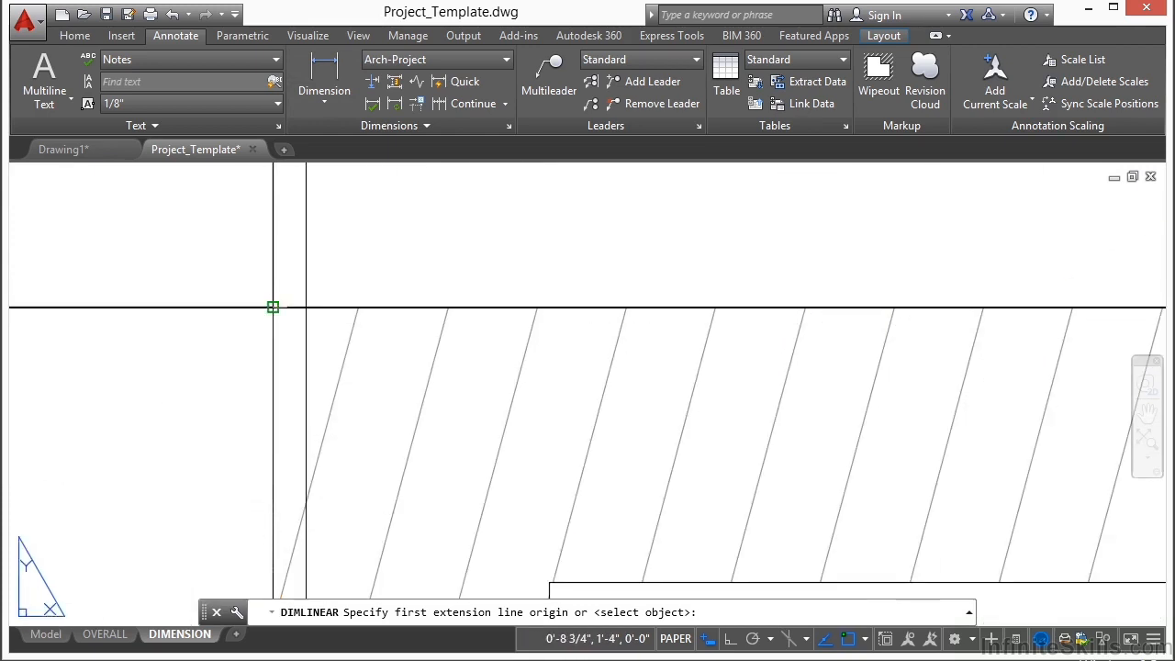
click(272, 307)
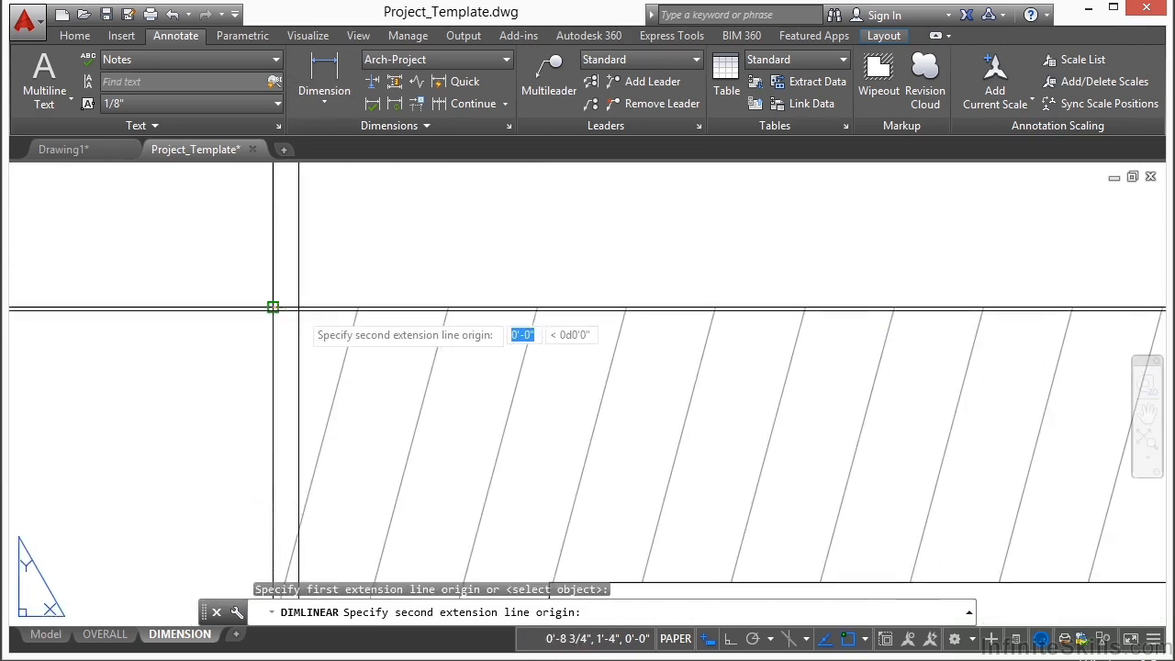
scroll(266, 306, down, 5)
scroll(681, 396, up, 5)
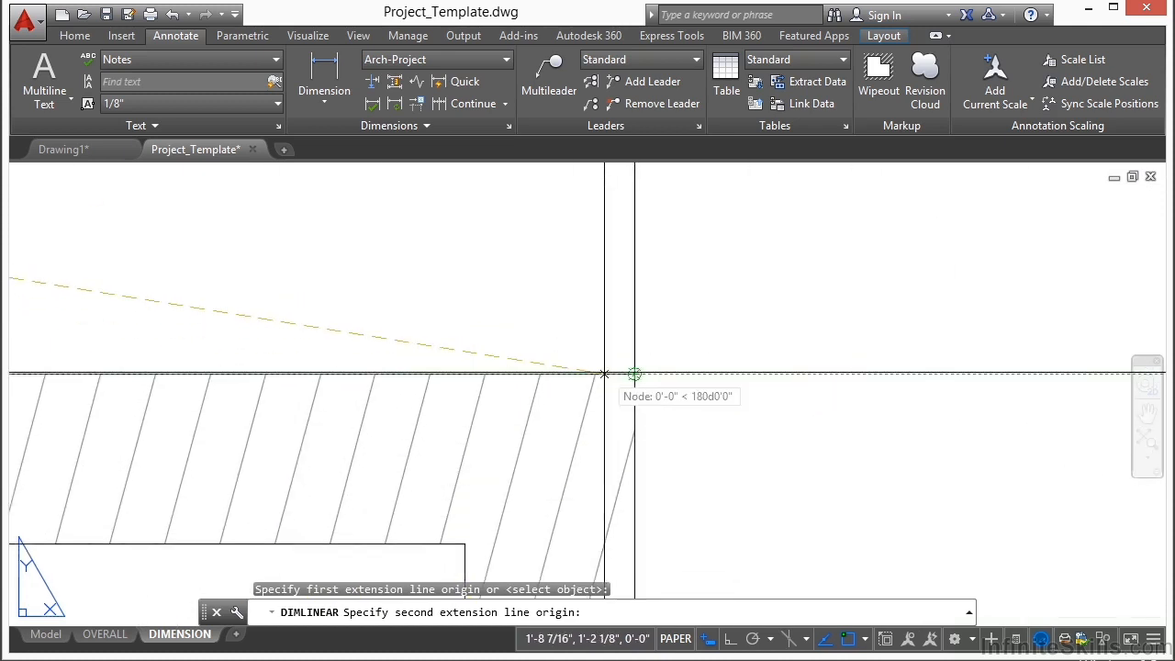
text(END)
key(Return)
scroll(633, 367, up, 2)
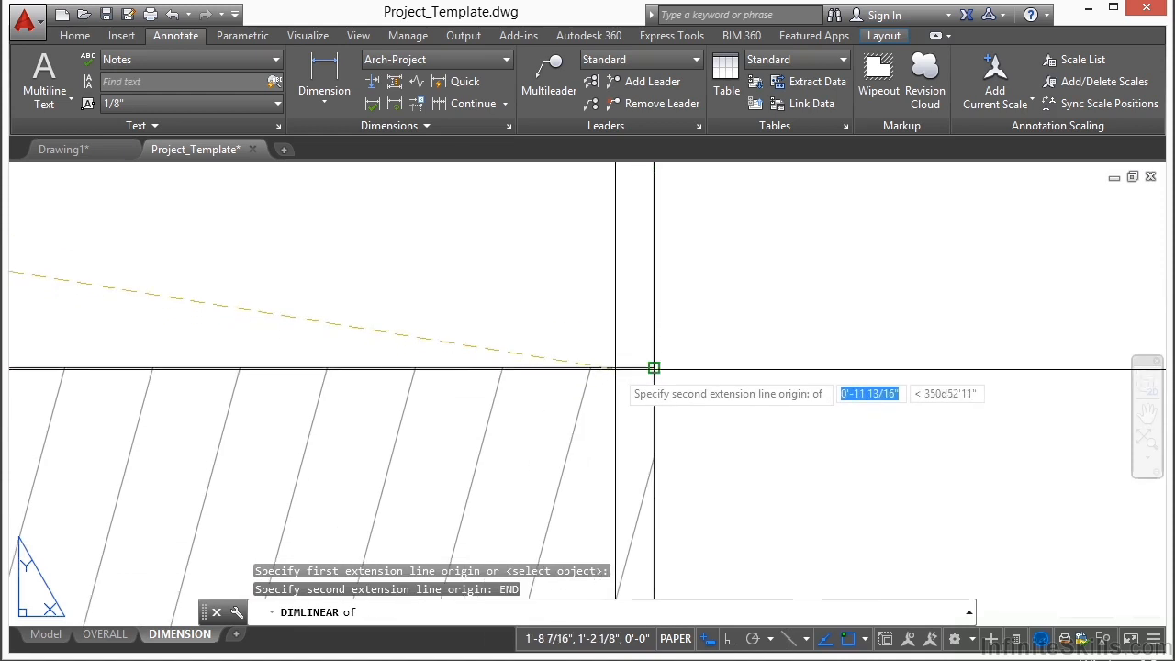
click(652, 369)
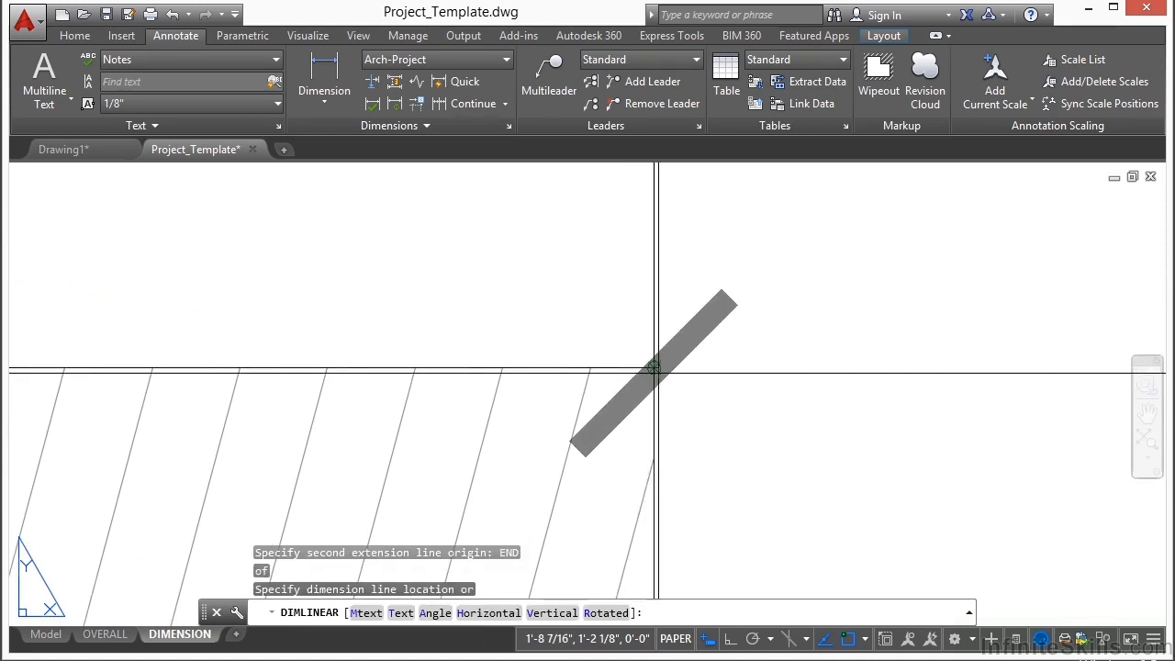
scroll(717, 381, down, 4)
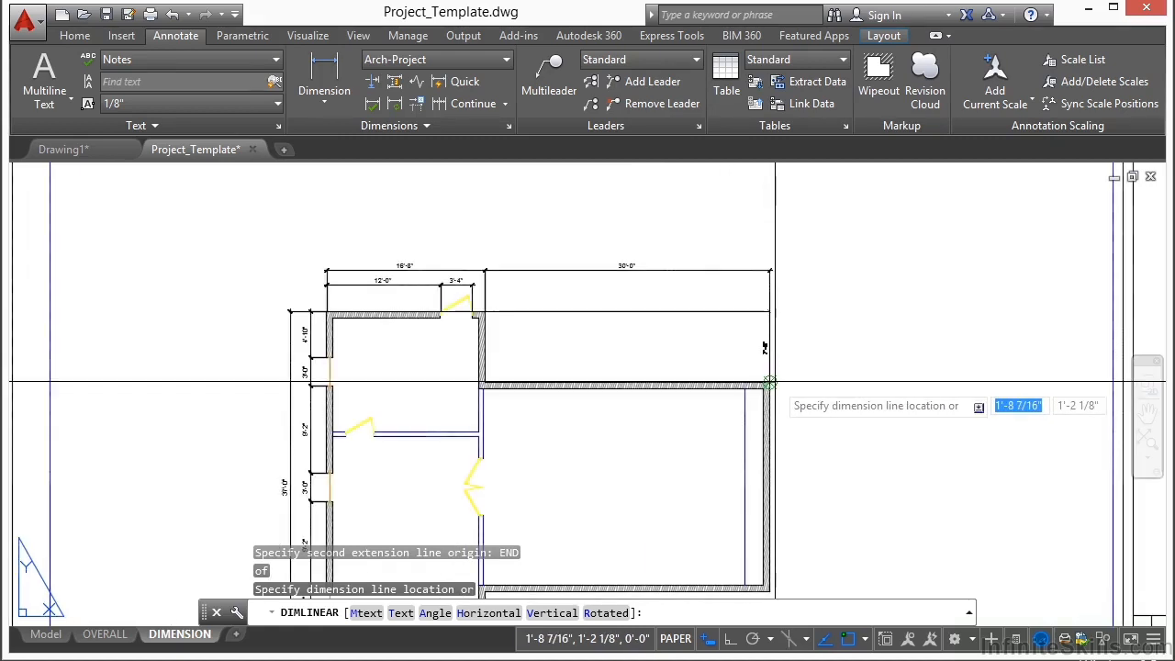
scroll(538, 254, up, 2)
click(537, 252)
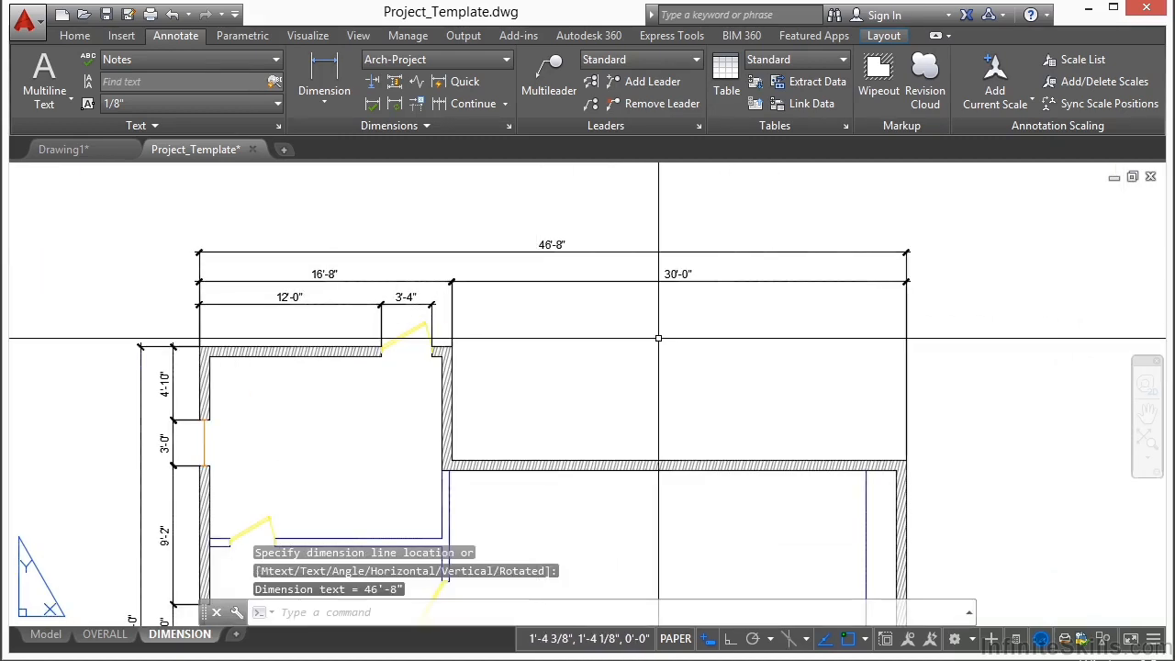
Step: Add a vertical linear dimension from the narrow wing's upper wall corner to the large room's upper outer corner, placed outside the large room
scroll(603, 342, down, 2)
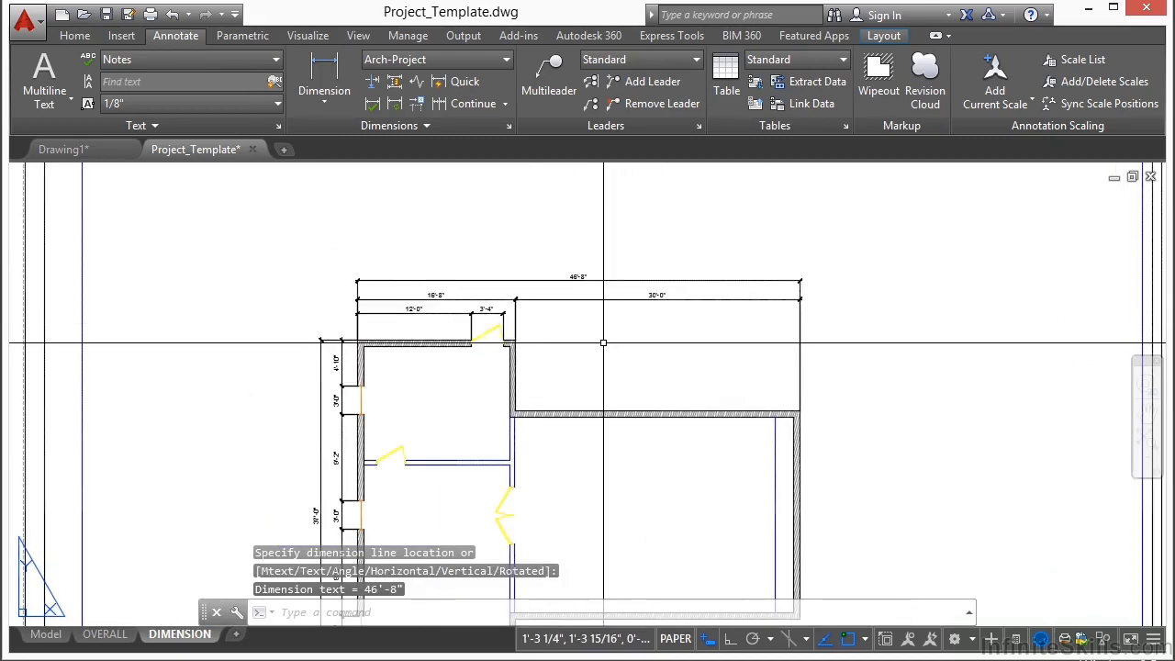
click(326, 71)
scroll(551, 317, up, 4)
scroll(362, 376, up, 2)
click(366, 321)
scroll(419, 280, down, 2)
scroll(419, 280, down, 4)
scroll(790, 514, up, 4)
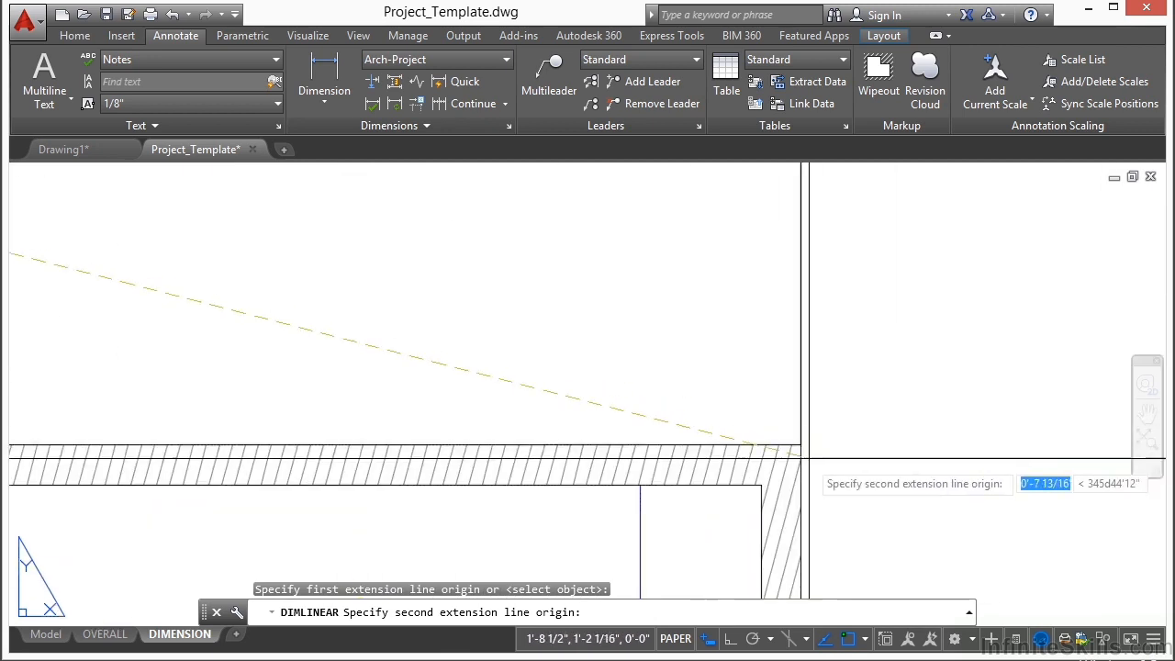
click(793, 359)
scroll(542, 386, down, 3)
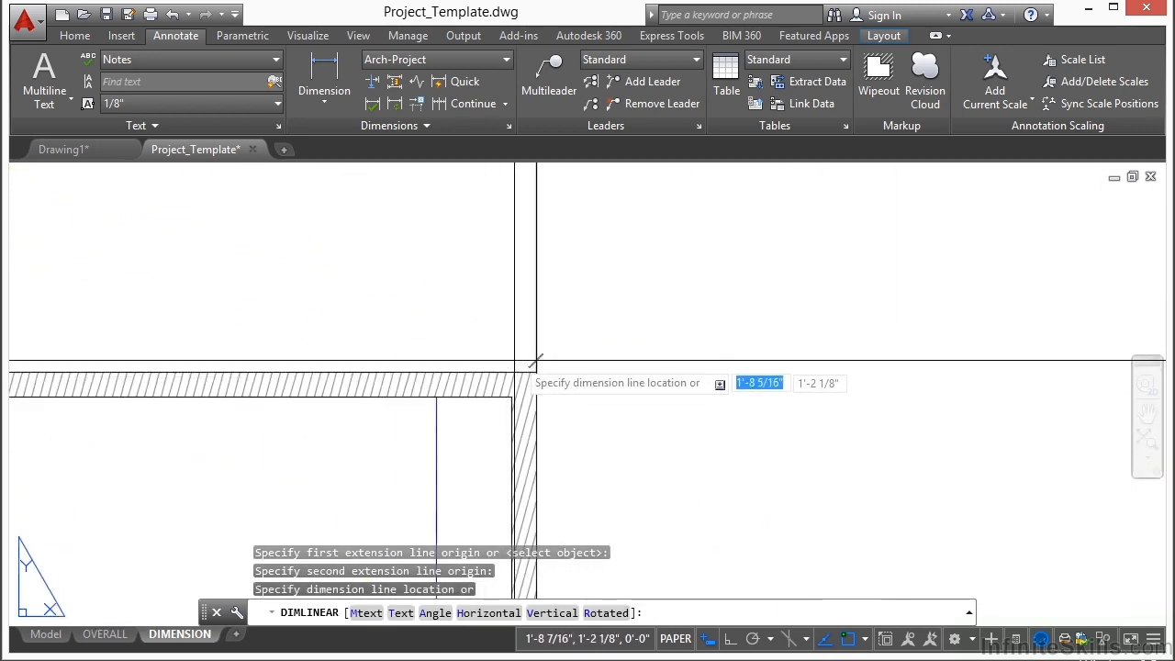
scroll(545, 310, down, 2)
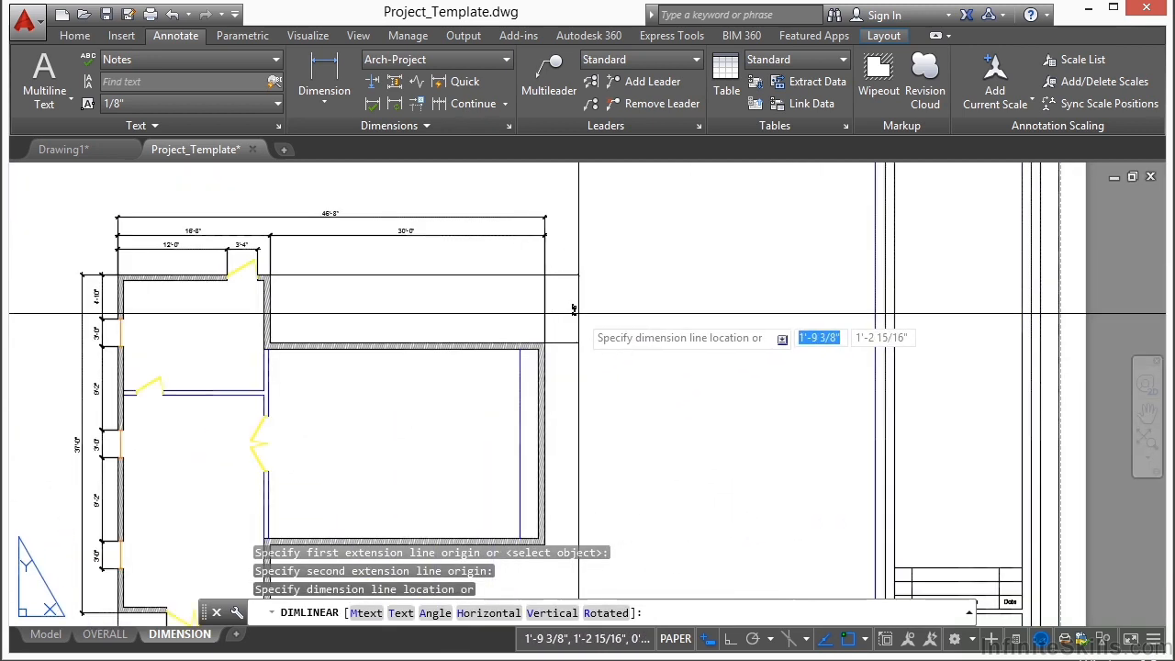
click(578, 315)
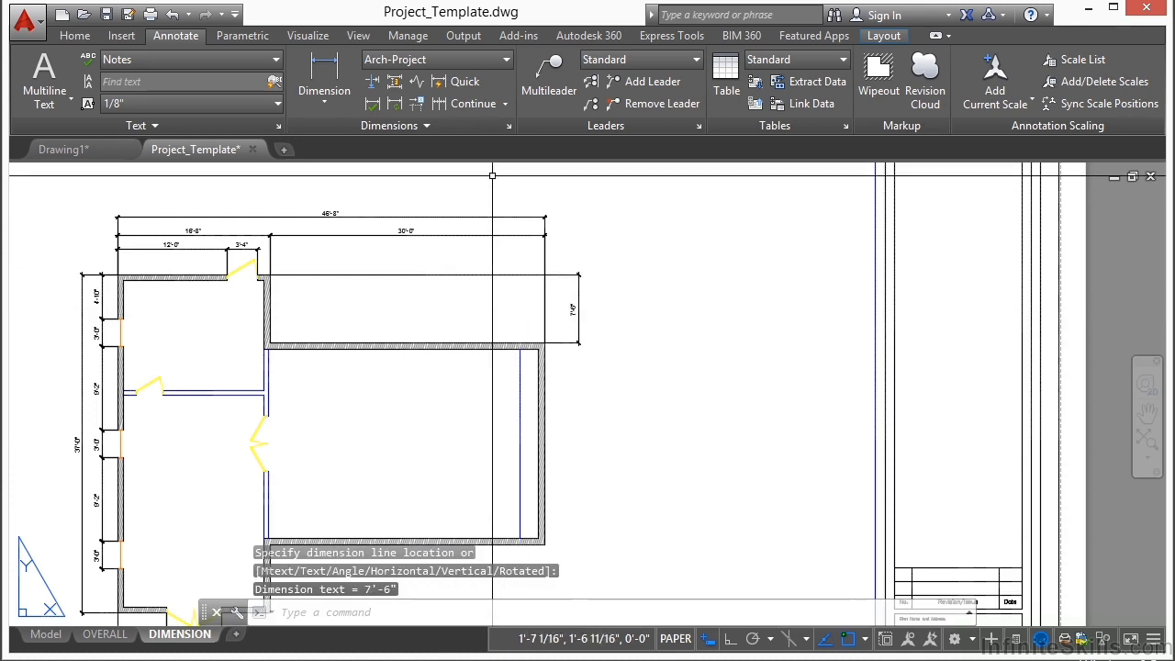
Step: Continue the outer vertical dimension down to the large room's lower outer corner, and end the command
click(468, 103)
scroll(634, 386, up, 5)
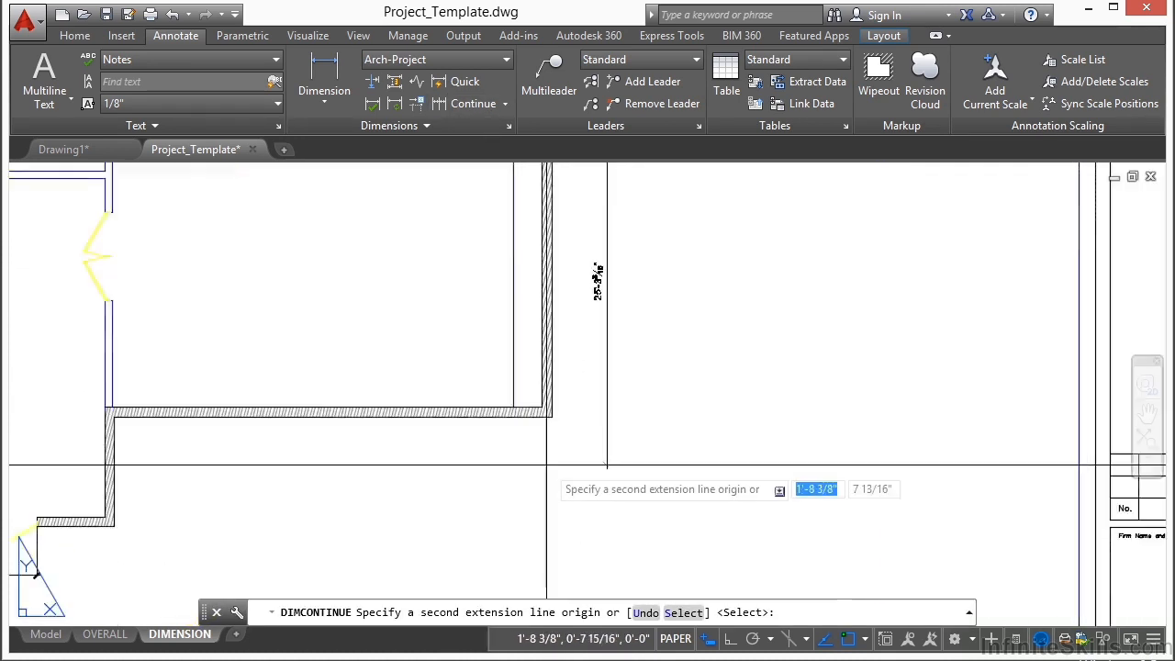
scroll(578, 346, up, 3)
click(476, 346)
scroll(497, 402, down, 4)
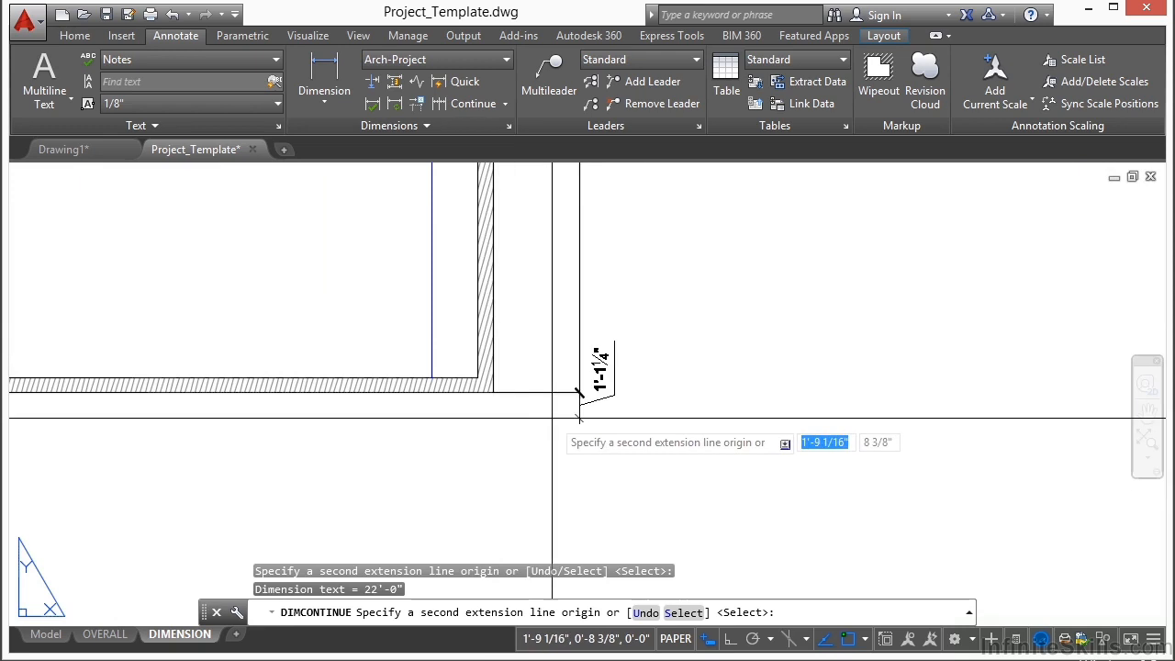
key(Return)
scroll(584, 404, down, 5)
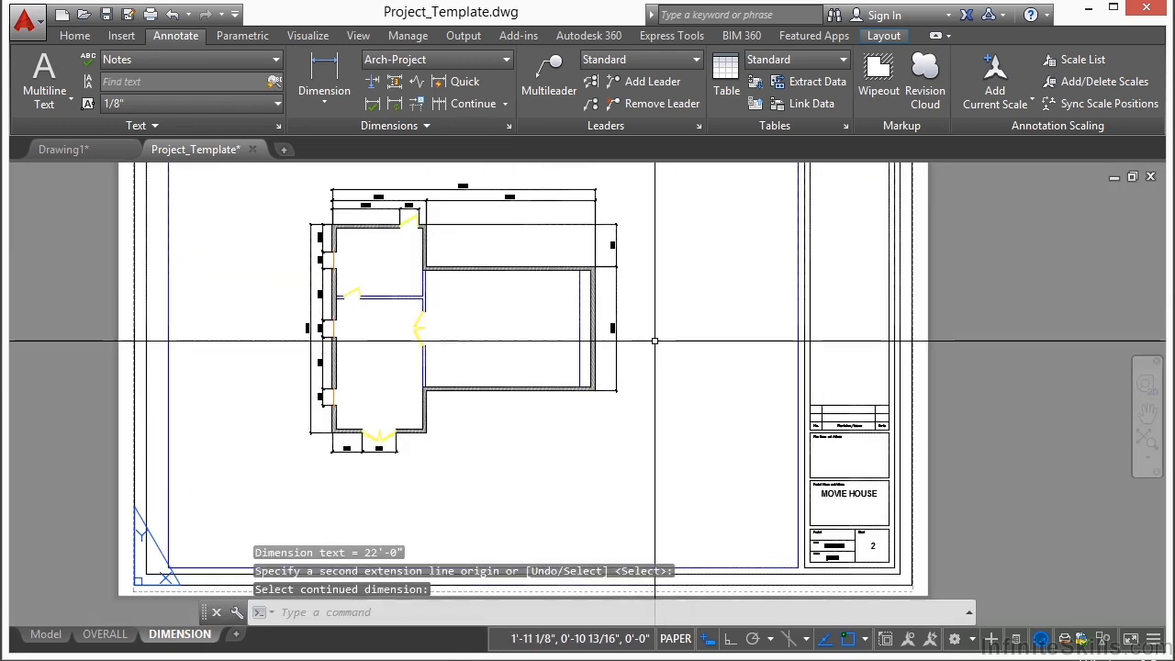
key(Escape)
Step: Add a vertical linear dimension inside the wing's upper room from the partition at the single door to the upper wall's inner face
scroll(368, 220, up, 3)
scroll(368, 231, down, 3)
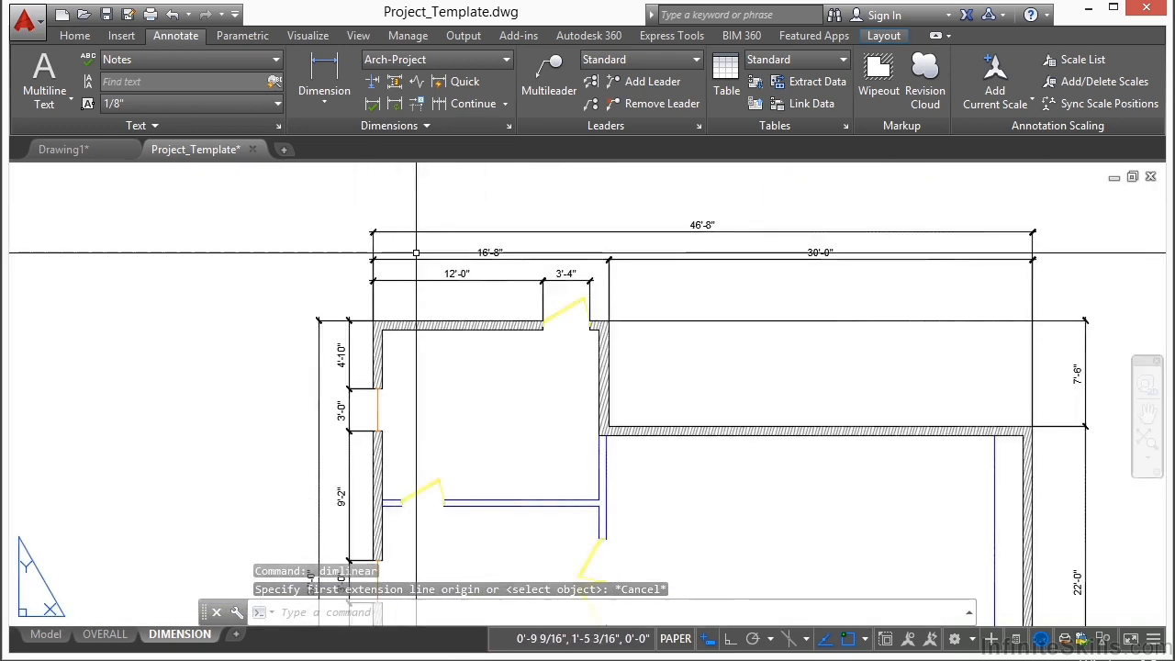
middle_drag(729, 382, 697, 312)
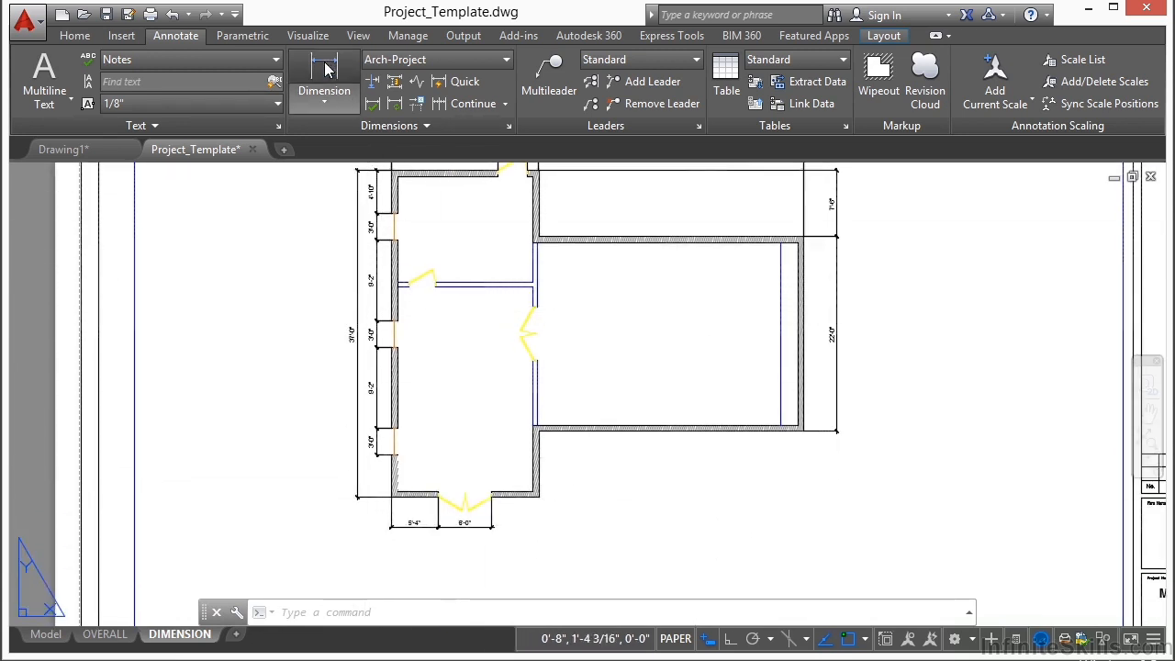
scroll(771, 246, up, 3)
scroll(370, 342, up, 4)
click(304, 377)
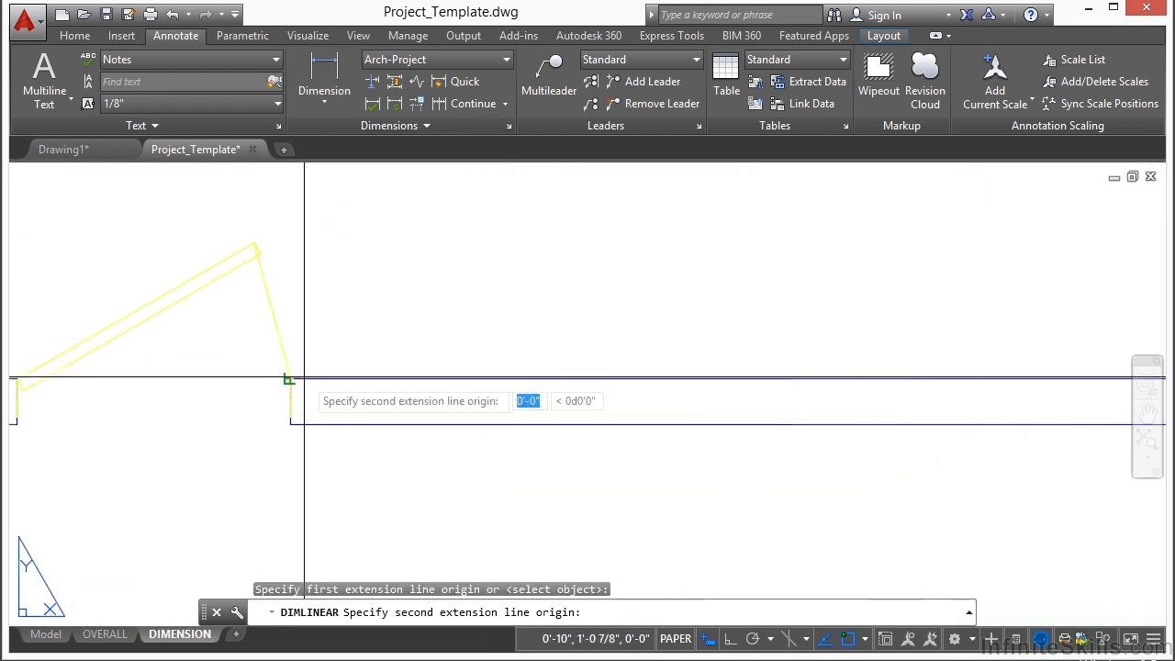
scroll(380, 330, down, 5)
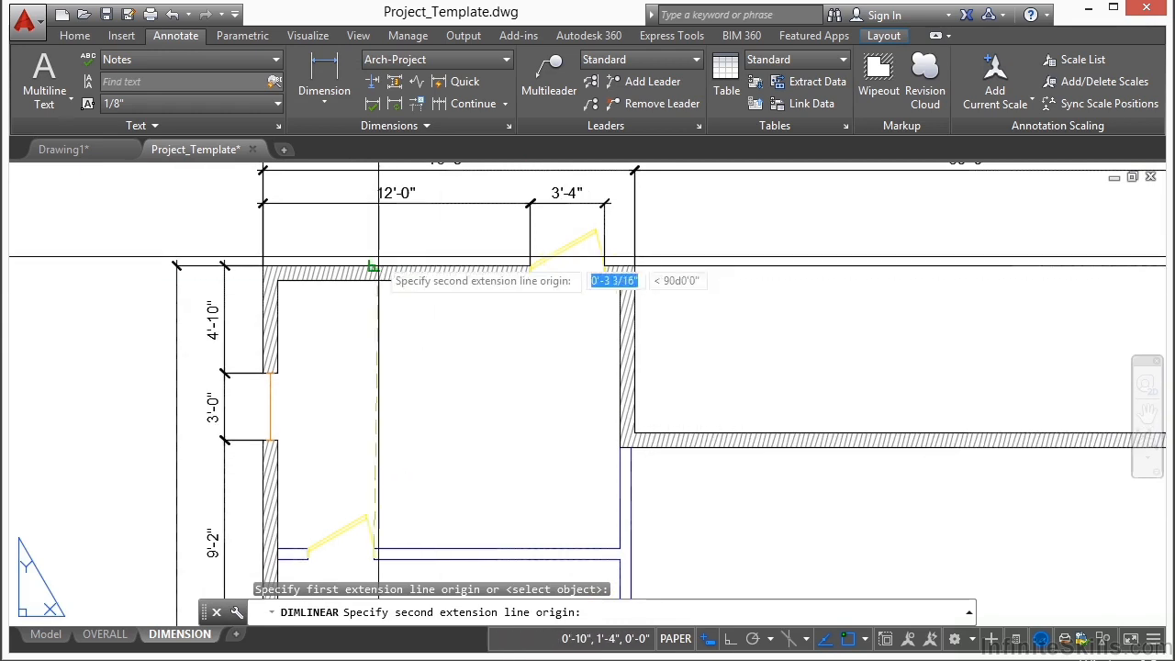
scroll(381, 266, up, 5)
click(359, 237)
scroll(367, 238, down, 3)
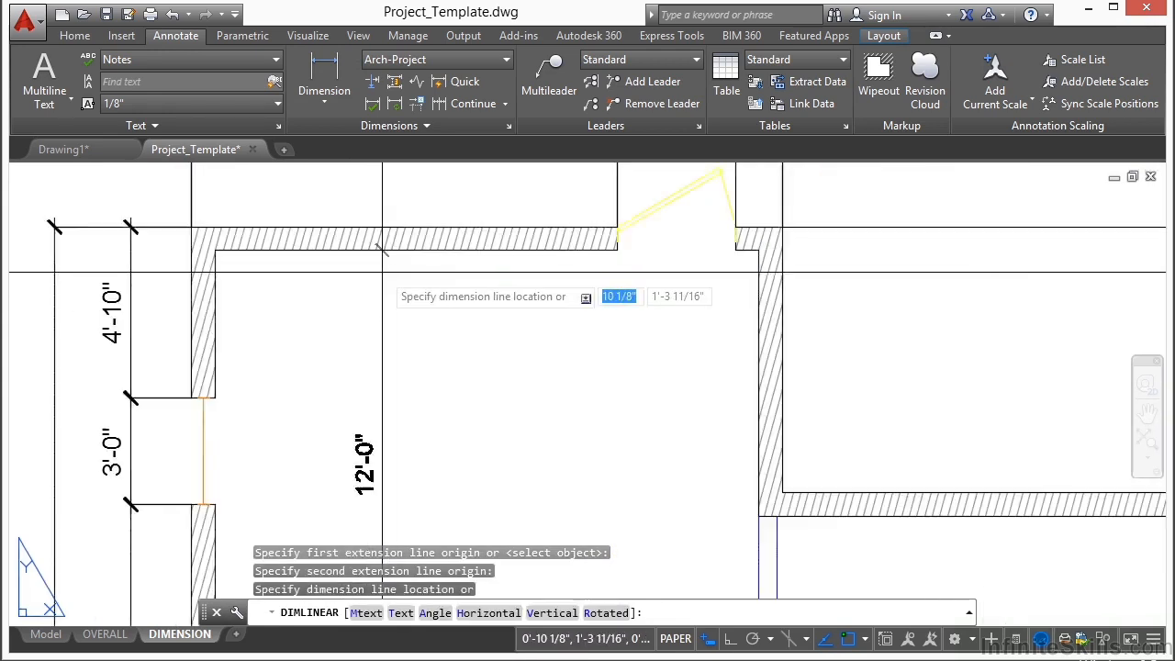
click(407, 340)
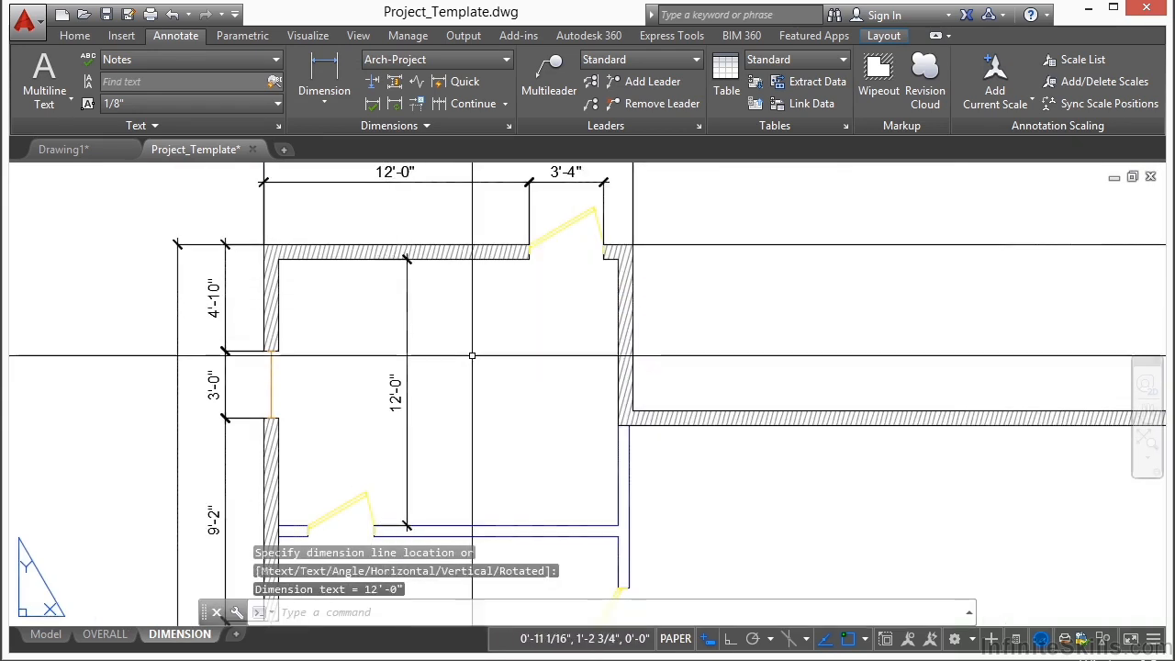
Step: Add a vertical linear dimension from the wall corner where the large room begins down to the wing partition's upper face, placed inside the wing
scroll(417, 271, up, 2)
scroll(432, 254, down, 6)
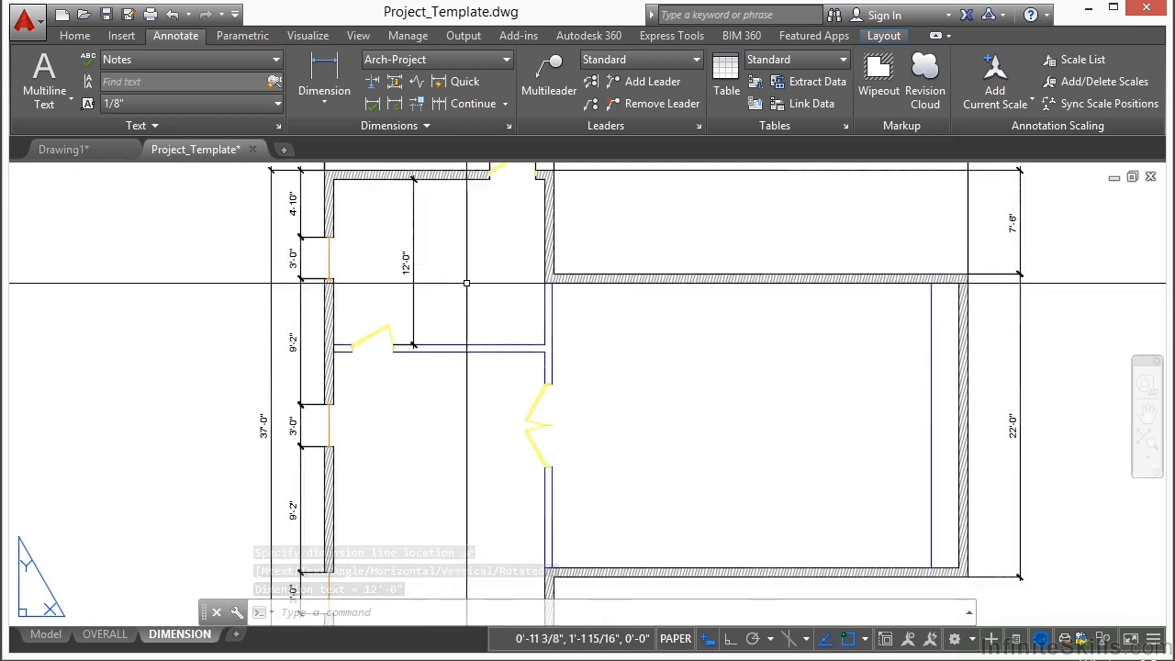
click(321, 67)
scroll(488, 266, up, 5)
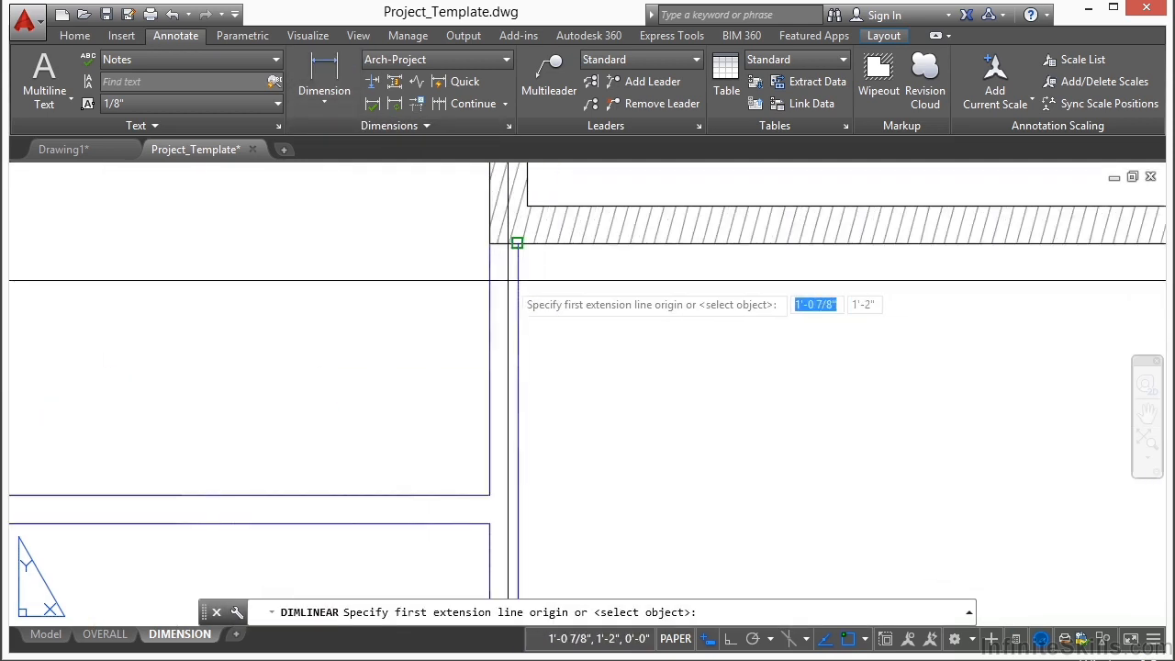
click(490, 243)
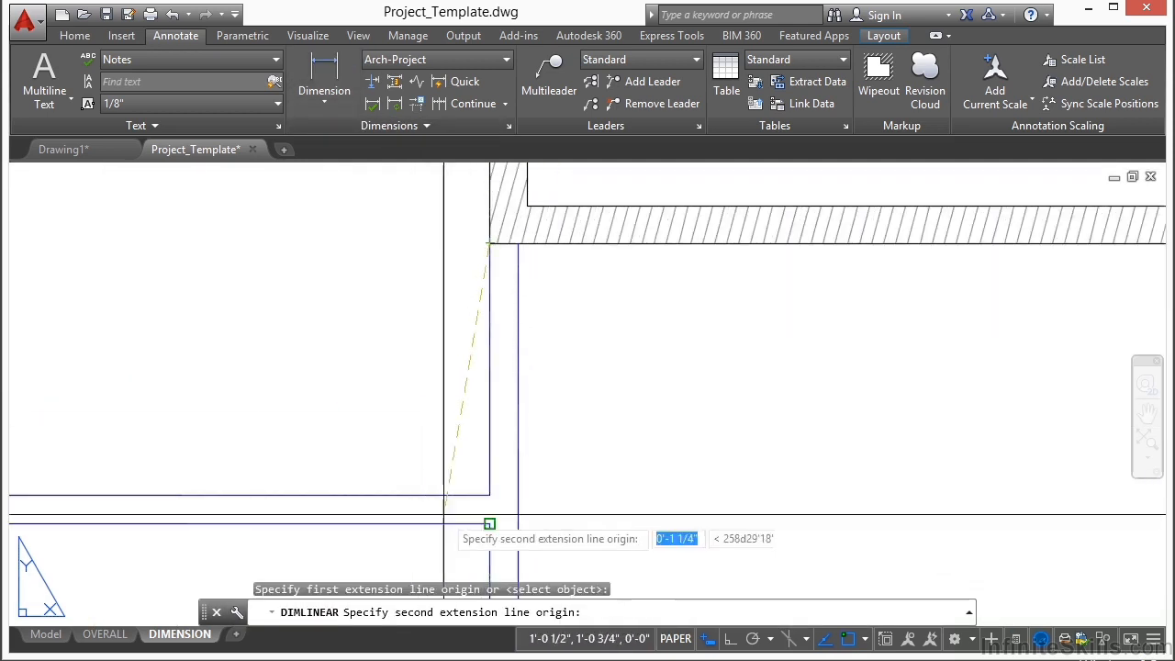
click(489, 496)
scroll(470, 426, down, 2)
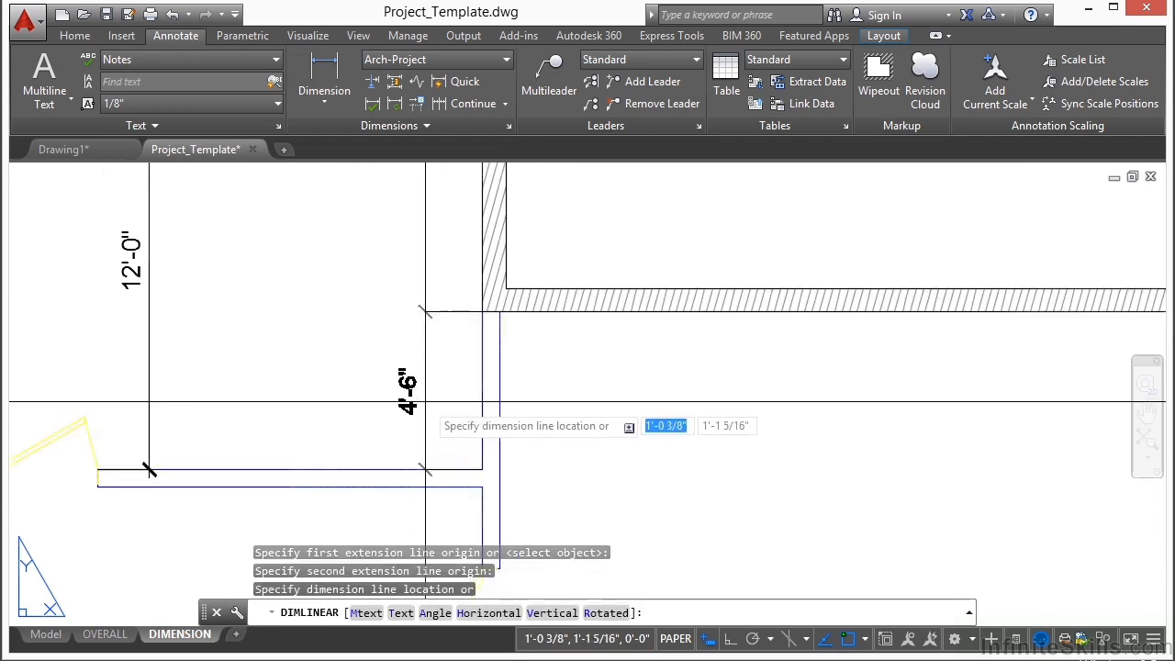
click(423, 401)
scroll(562, 339, down, 4)
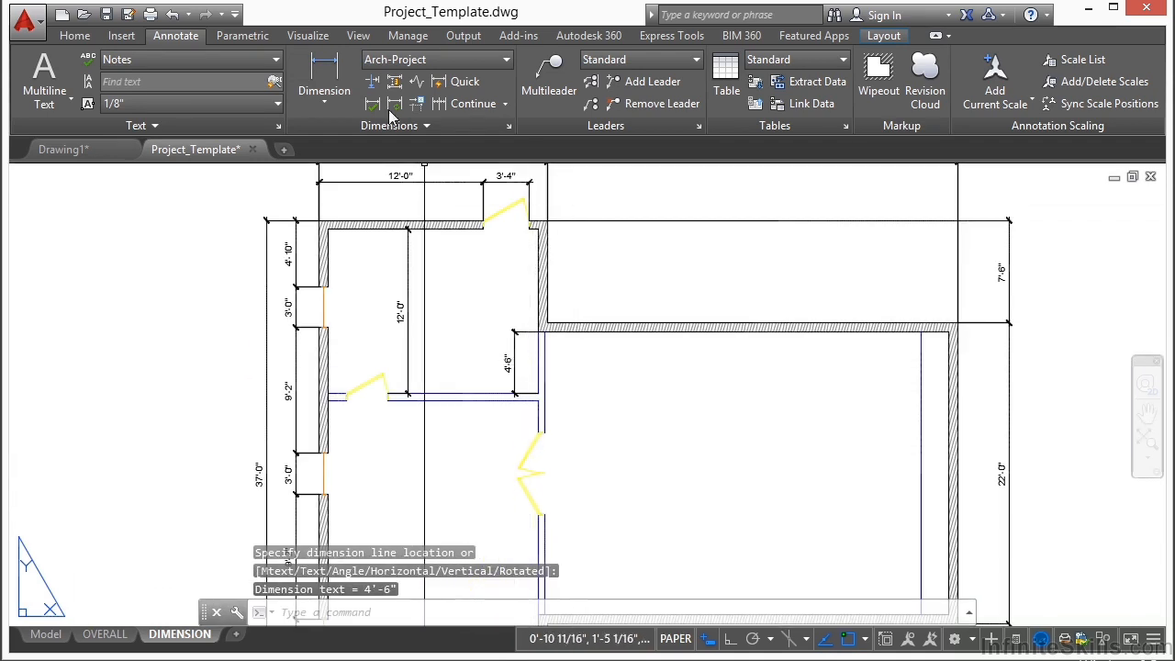
Step: Add a vertical linear dimension inside the large room from its upper wall's inner face to the interior double door's upper edge
click(325, 78)
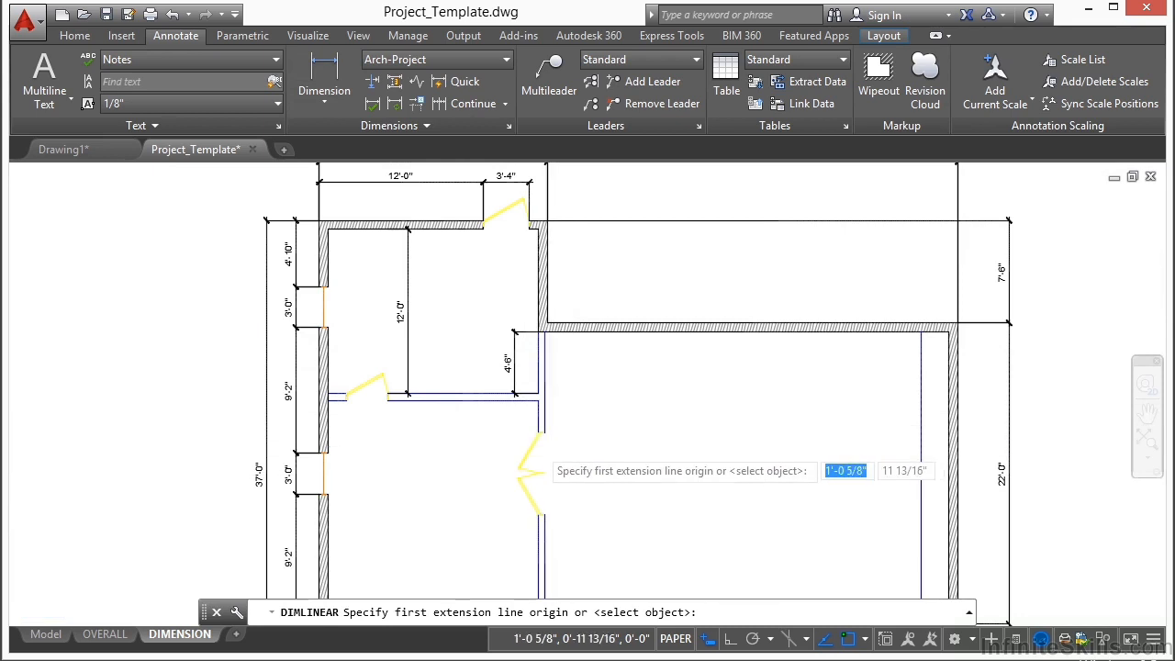
scroll(531, 447, up, 5)
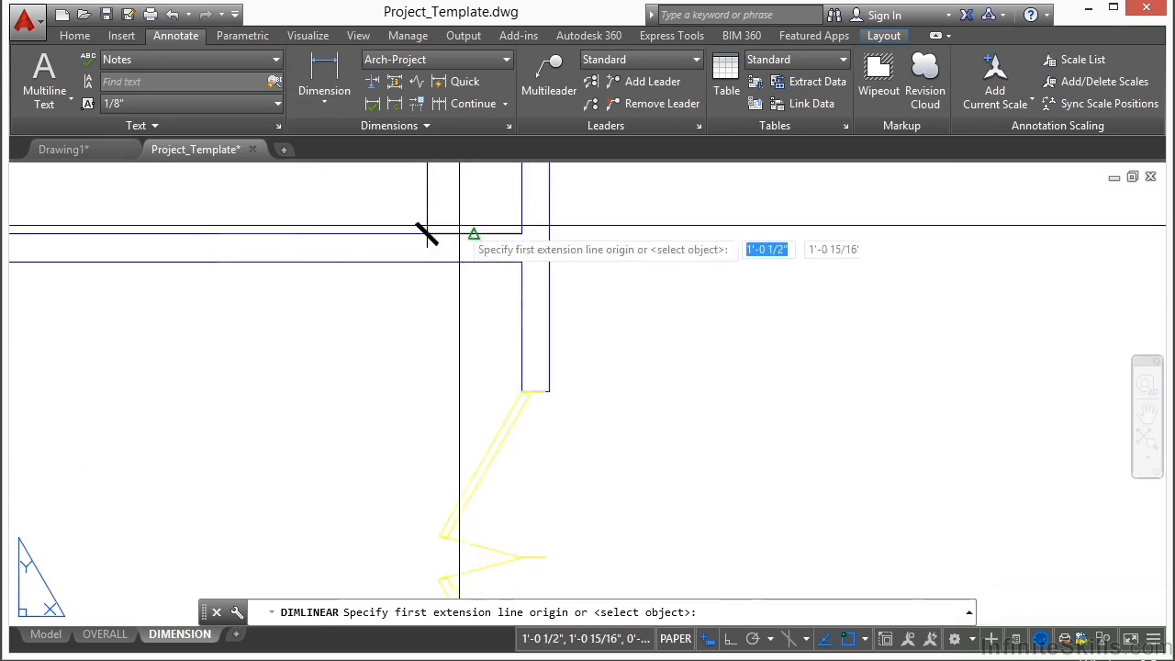
scroll(467, 246, down, 3)
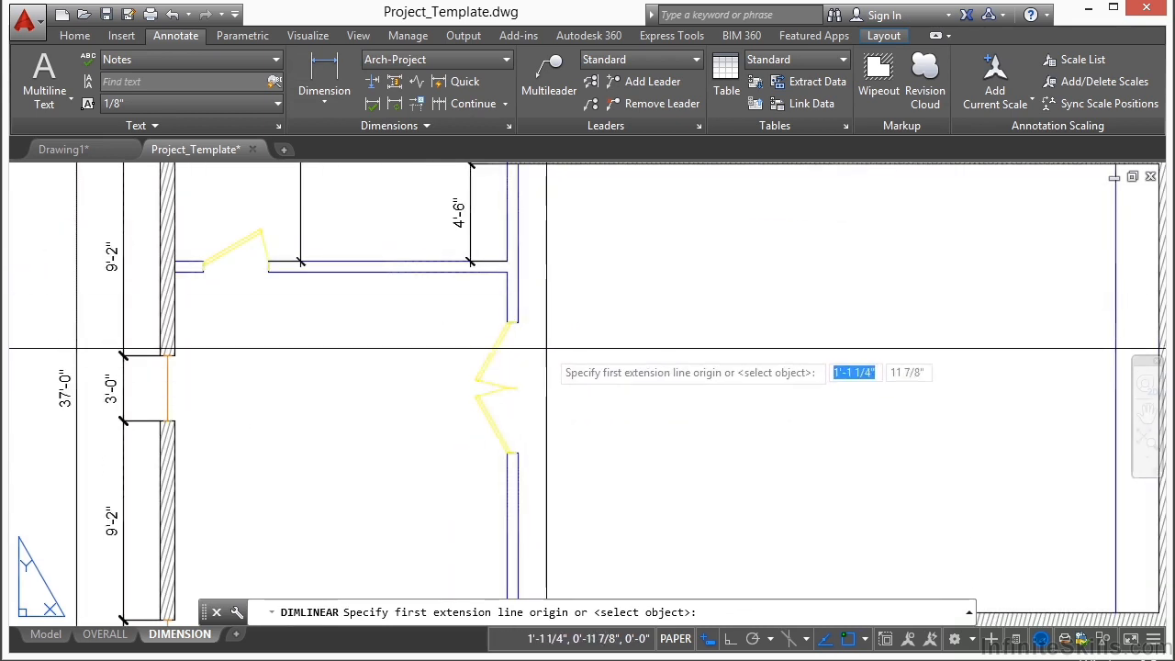
scroll(533, 333, up, 4)
scroll(466, 448, down, 4)
scroll(497, 352, up, 4)
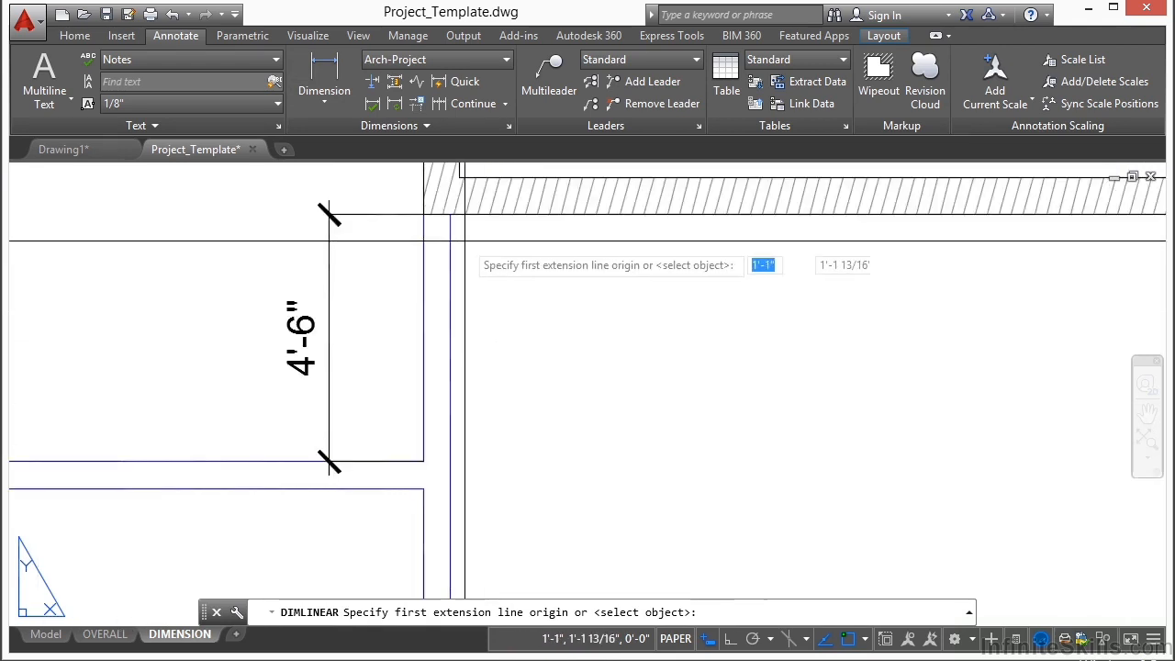
click(450, 204)
scroll(502, 345, down, 4)
scroll(502, 344, up, 3)
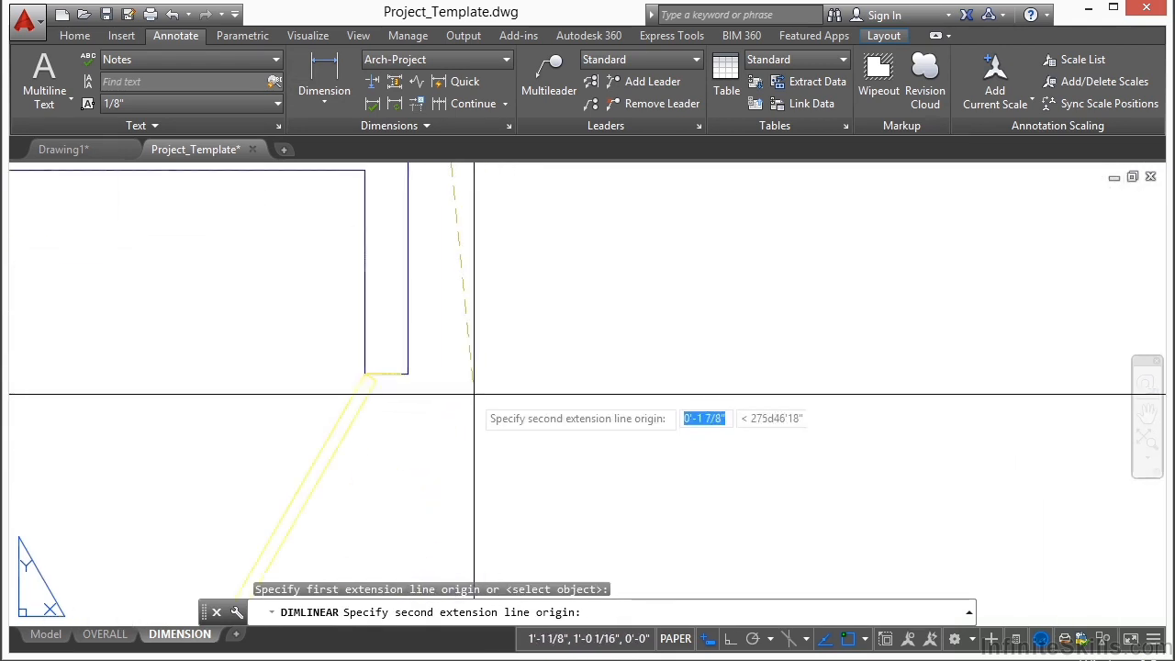
click(503, 345)
scroll(407, 367, down, 2)
click(476, 331)
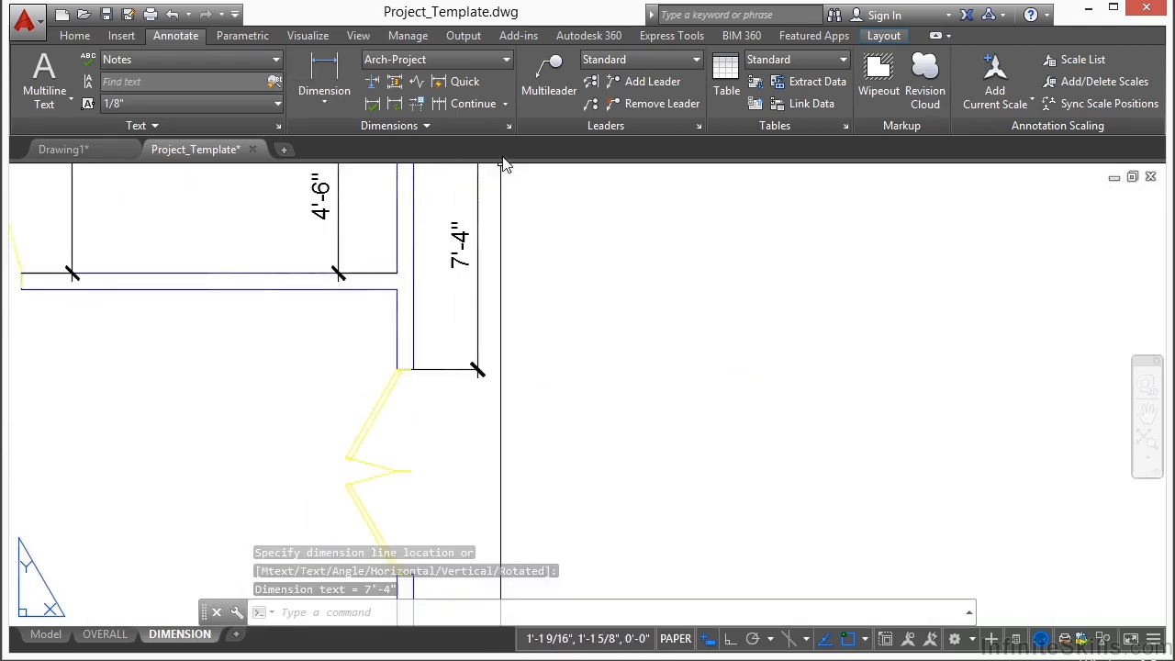
Step: Continue the large room's interior dimension across the double-door opening to its lower edge, and end the command
click(459, 108)
scroll(480, 386, down, 4)
scroll(474, 338, up, 5)
click(476, 276)
key(Return)
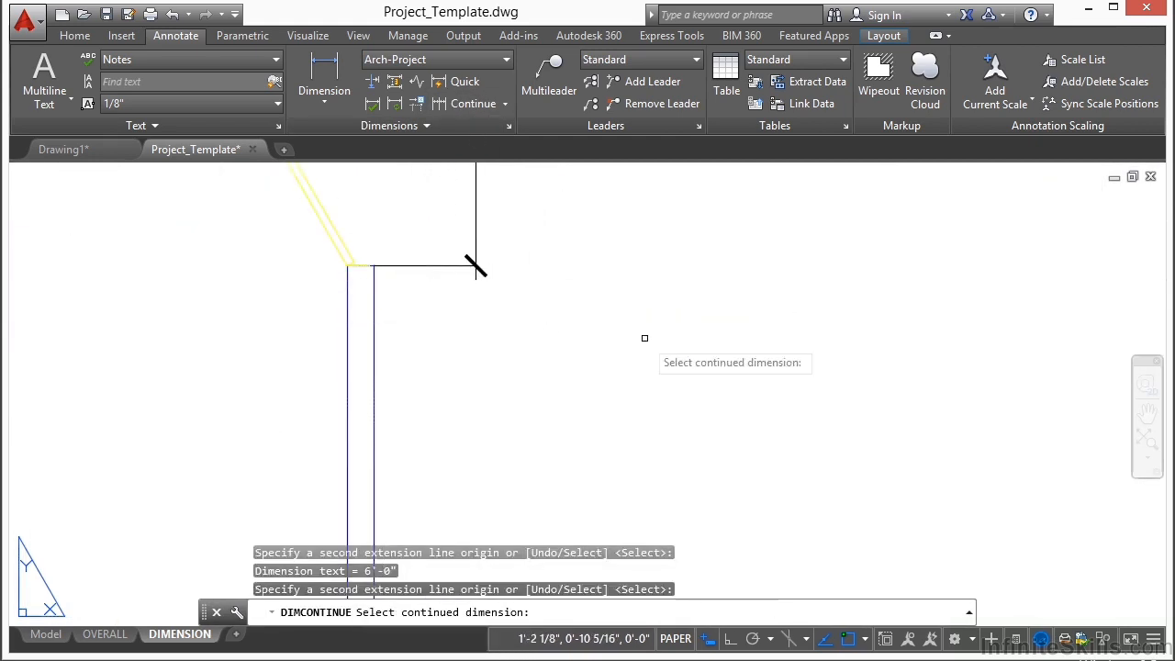
scroll(619, 385, down, 3)
scroll(620, 386, down, 4)
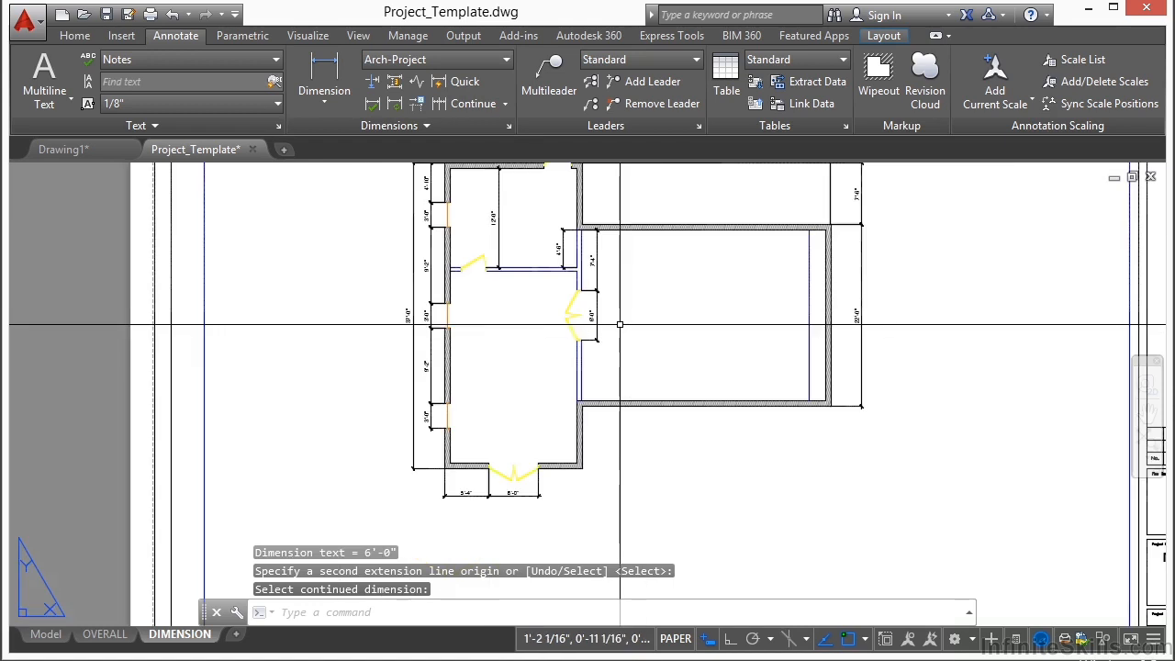
Step: Add a horizontal linear dimension from the windowed outer wall's inner face to the partition door's near edge, placed below the partition
middle_drag(535, 212, 521, 279)
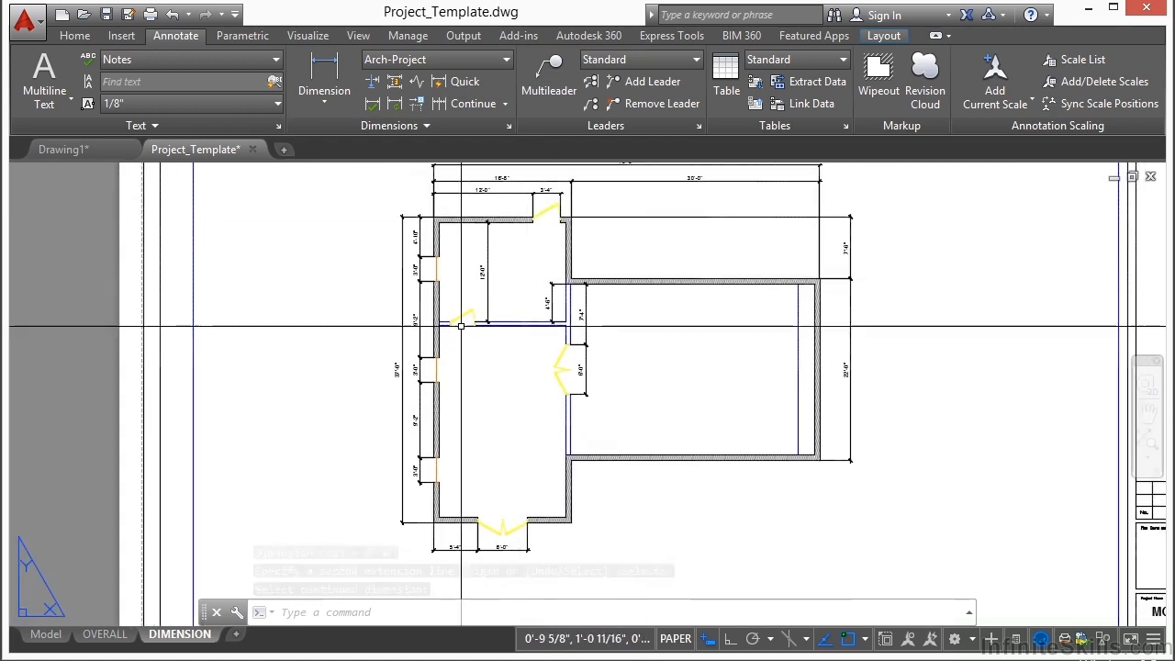
scroll(520, 291, up, 6)
click(323, 71)
scroll(367, 348, up, 5)
click(249, 262)
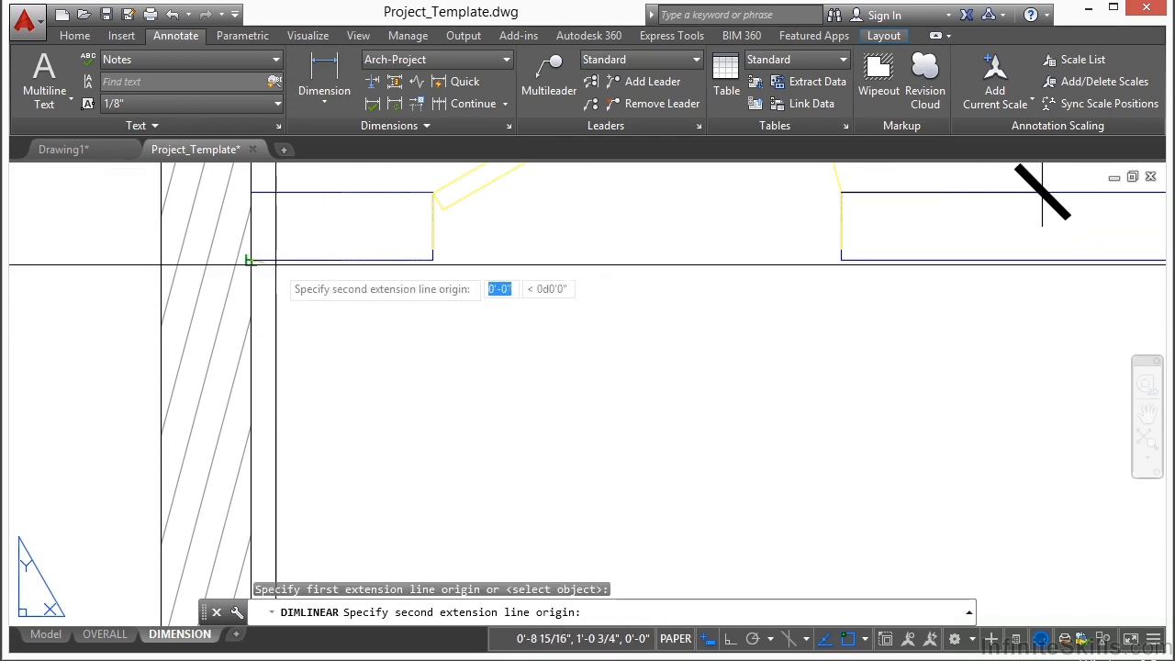
click(432, 259)
scroll(419, 275, down, 3)
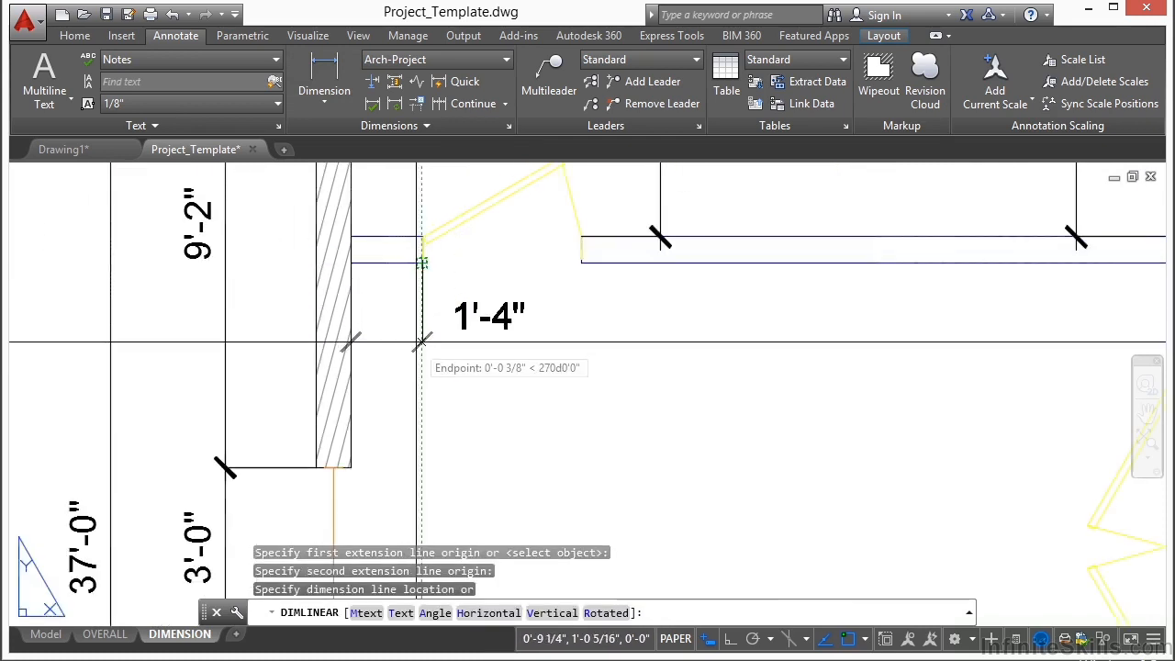
click(419, 338)
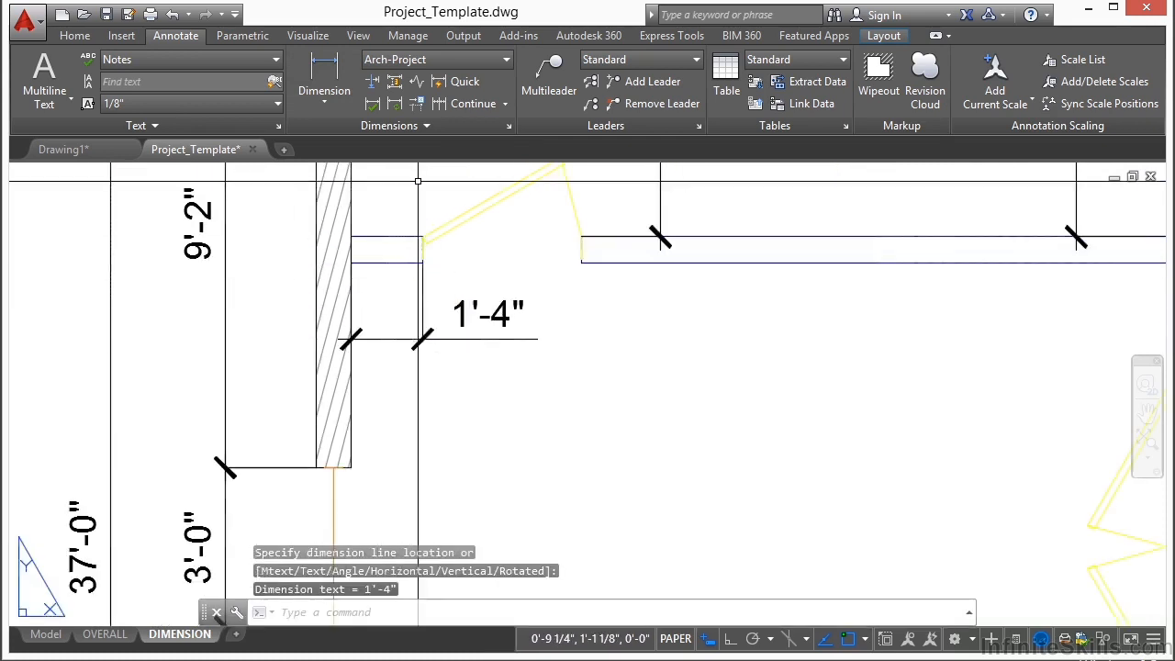
Step: Continue the partition's horizontal dimension across the single-door opening to its far edge, and end the command
click(442, 111)
scroll(591, 297, up, 6)
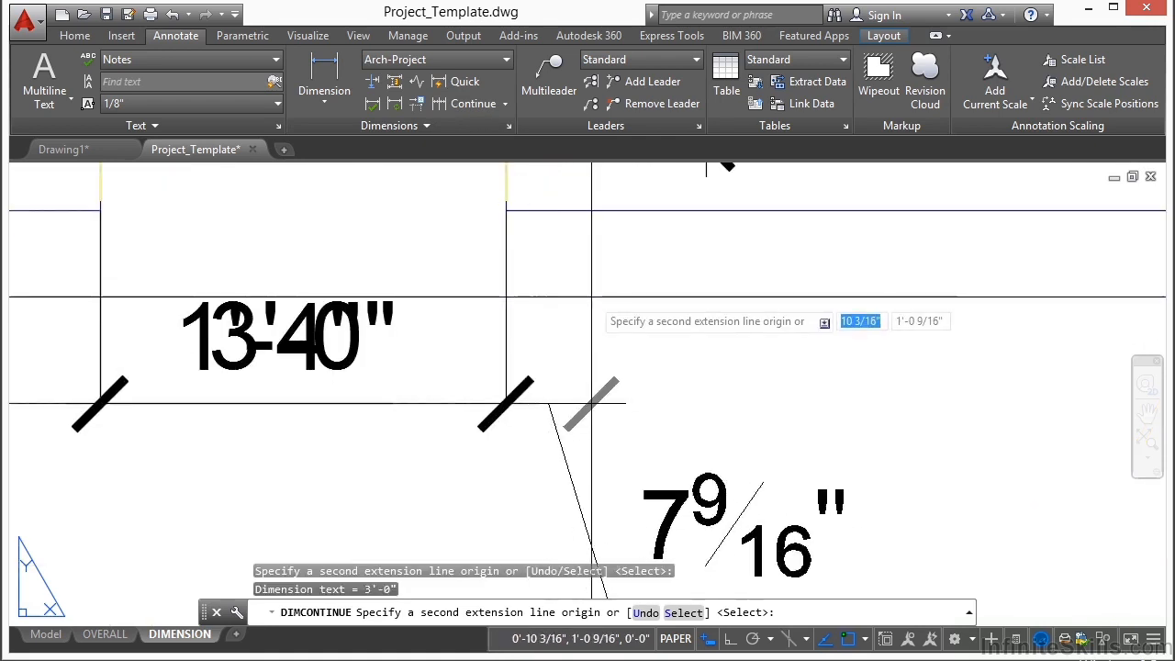
key(Return)
key(Return)
scroll(792, 343, down, 4)
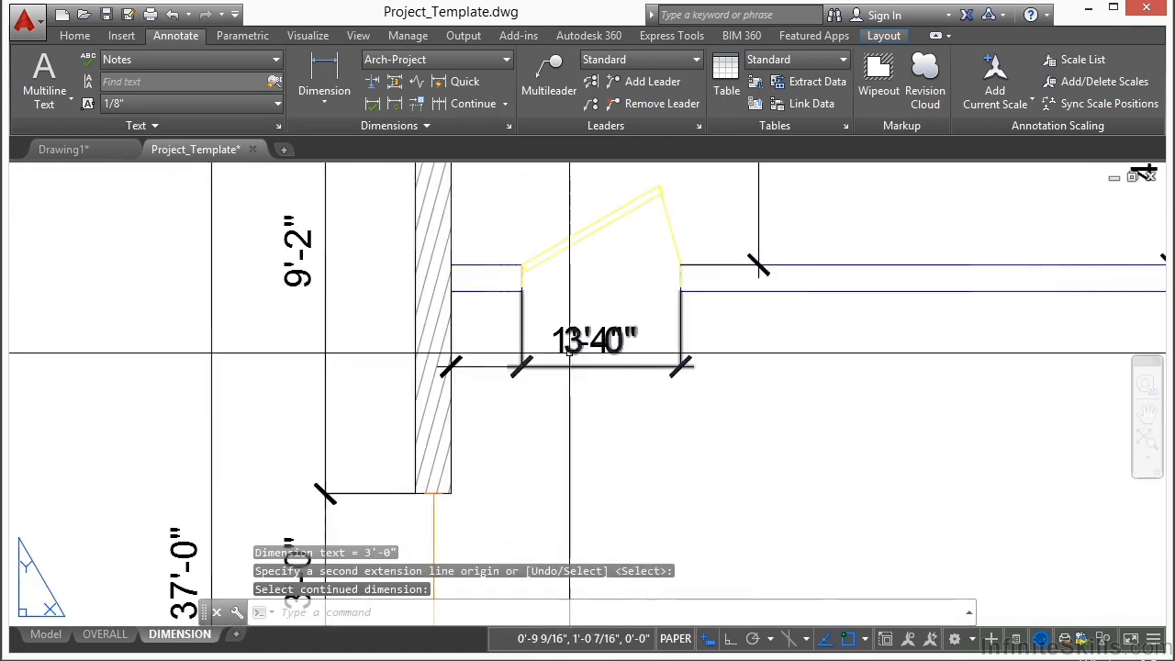
Step: Move the partition's short wall-to-door dimension down below the single-door opening dimension so their texts no longer overlap, and deselect it
scroll(595, 349, up, 4)
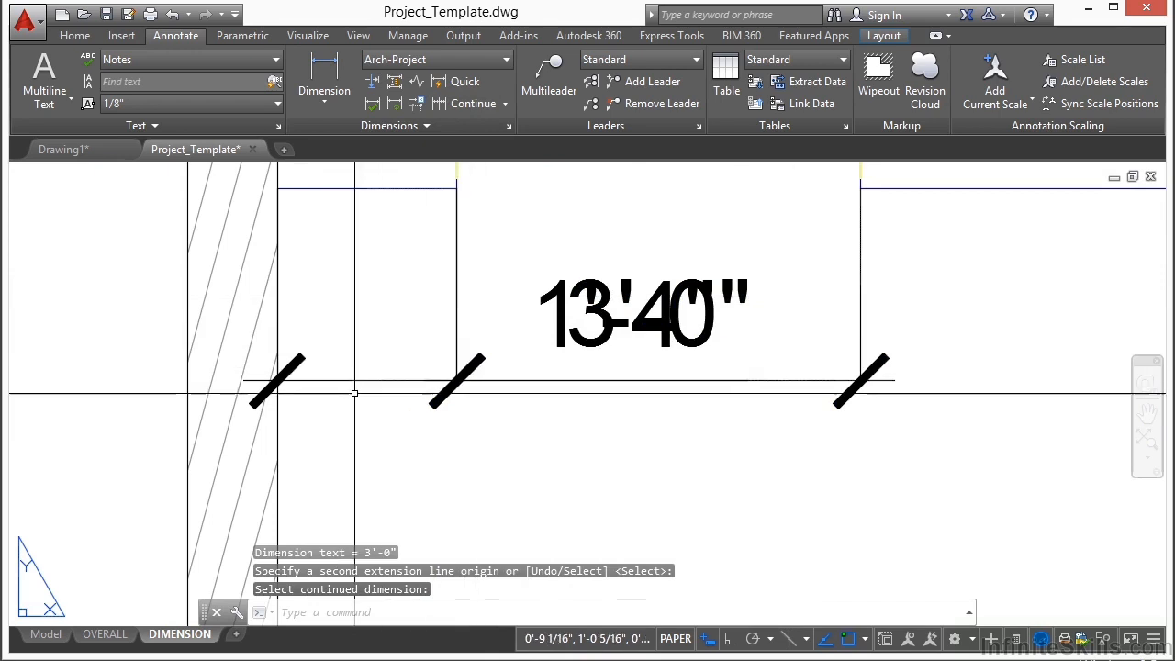
key(Return)
click(626, 335)
click(627, 314)
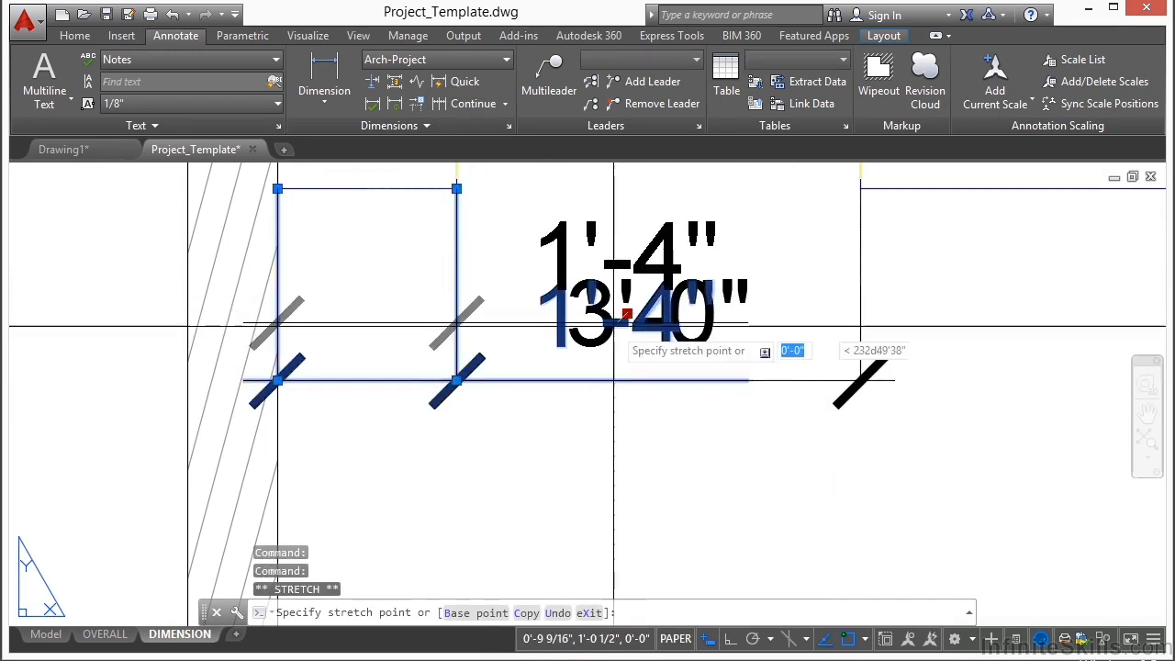
click(570, 549)
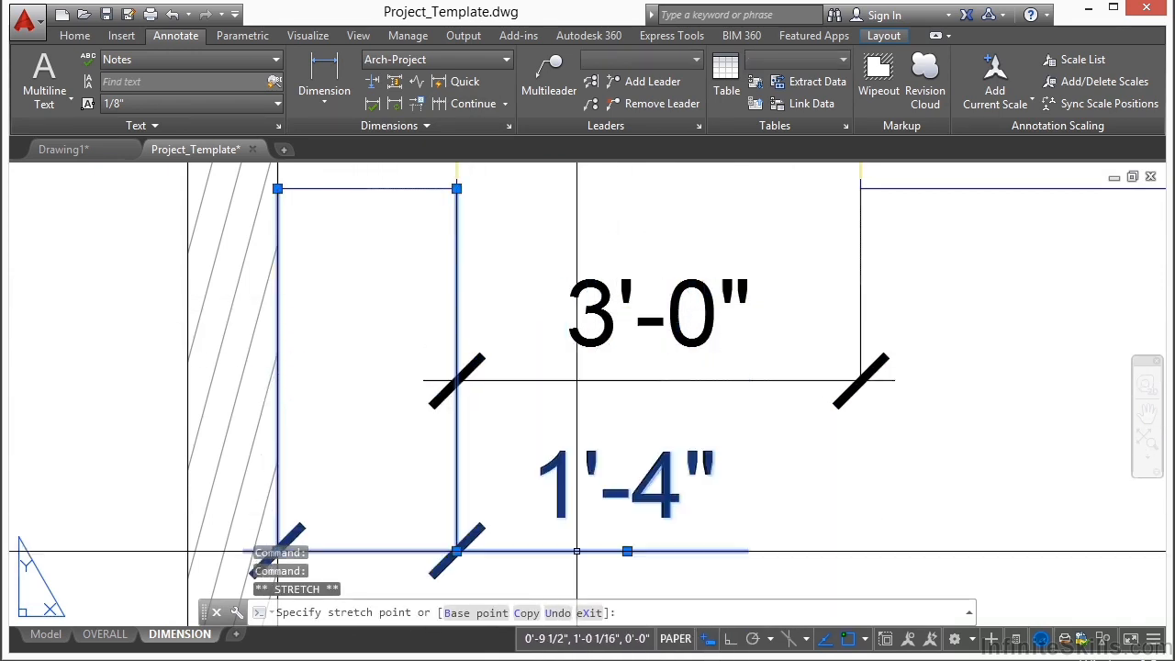
key(Escape)
scroll(535, 337, down, 4)
scroll(837, 408, down, 8)
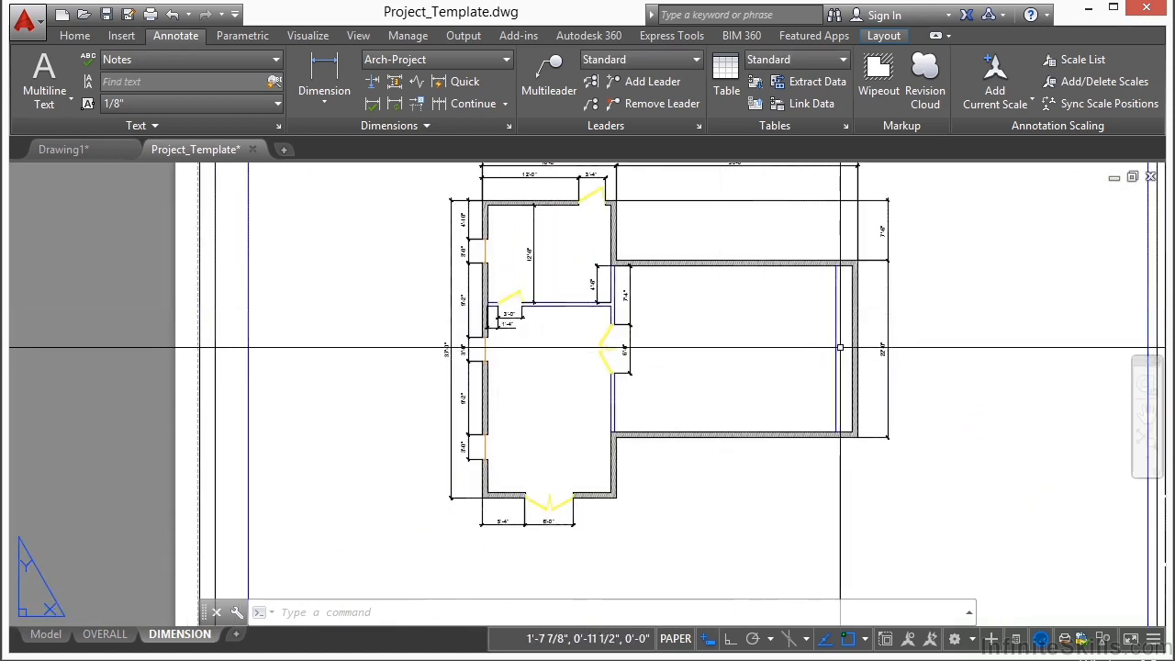
Step: Add a horizontal linear dimension across the large room from the double-door partition's inner face to the line near the far outer wall
click(330, 71)
scroll(643, 386, up, 5)
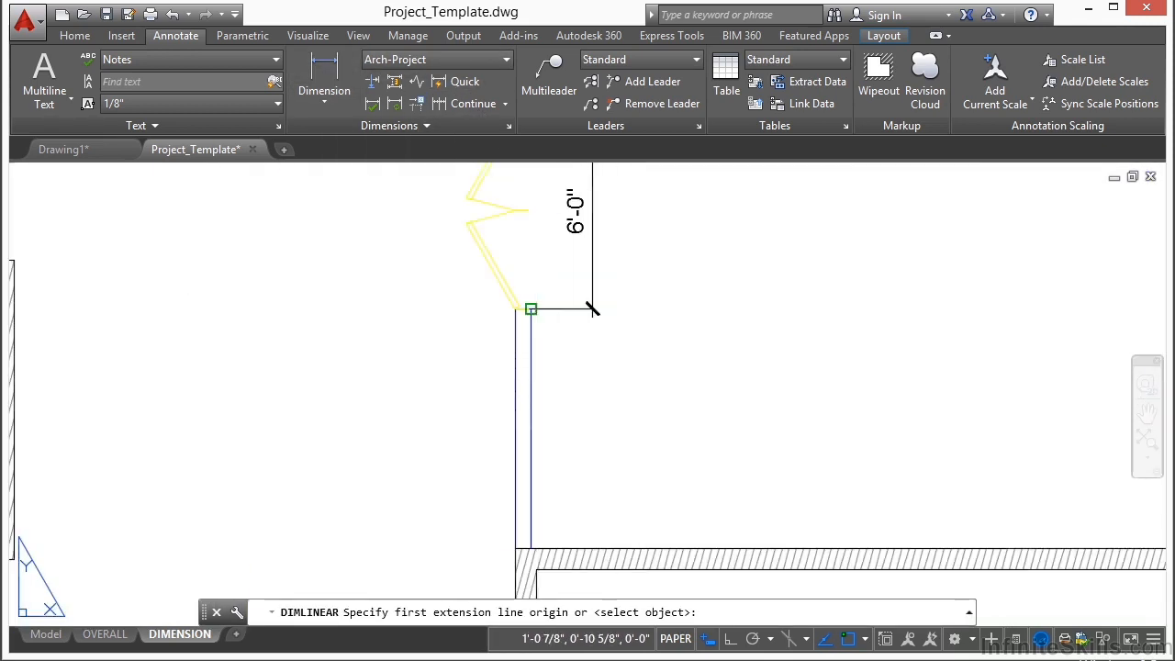
click(532, 309)
scroll(515, 321, down, 3)
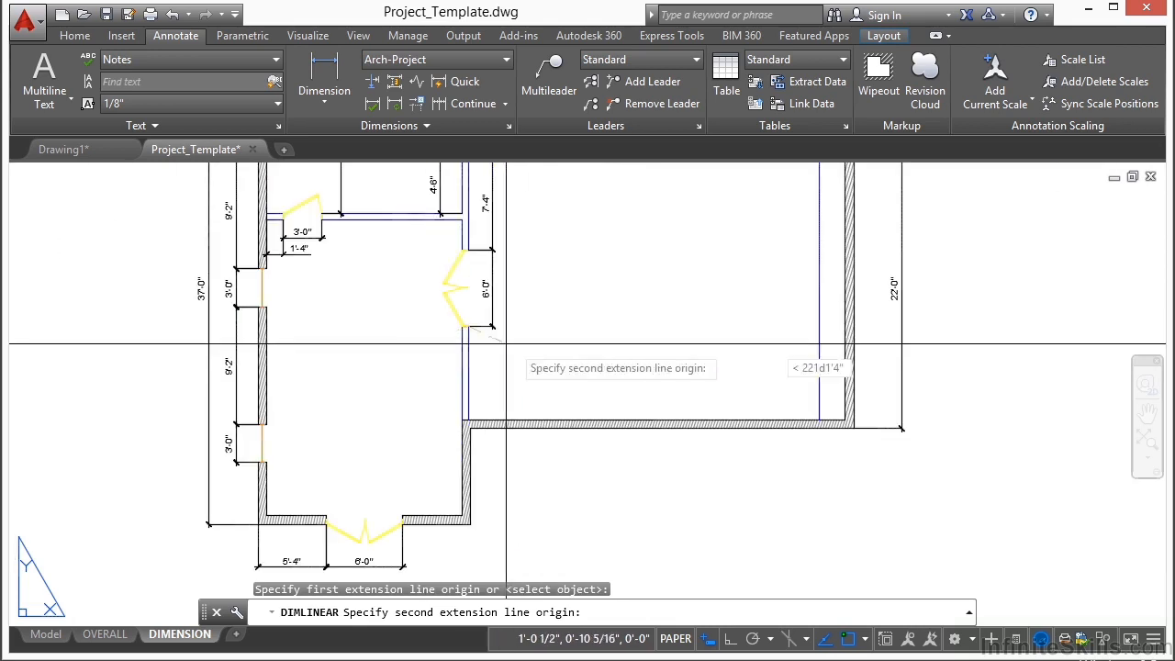
click(817, 328)
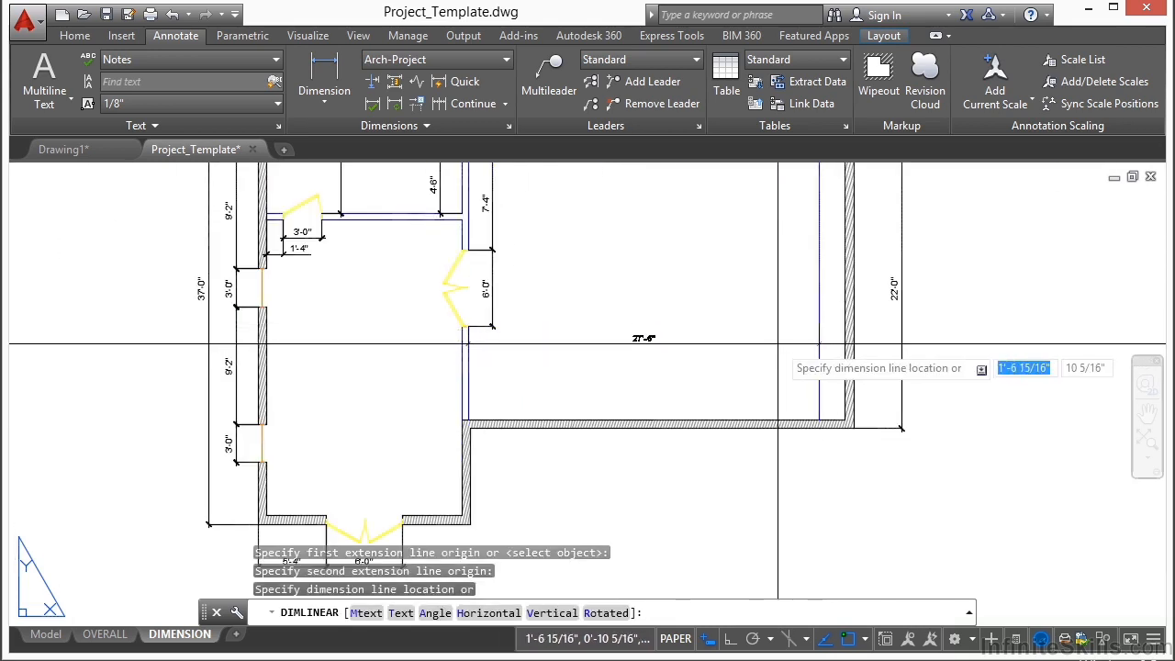
click(778, 345)
scroll(666, 340, up, 3)
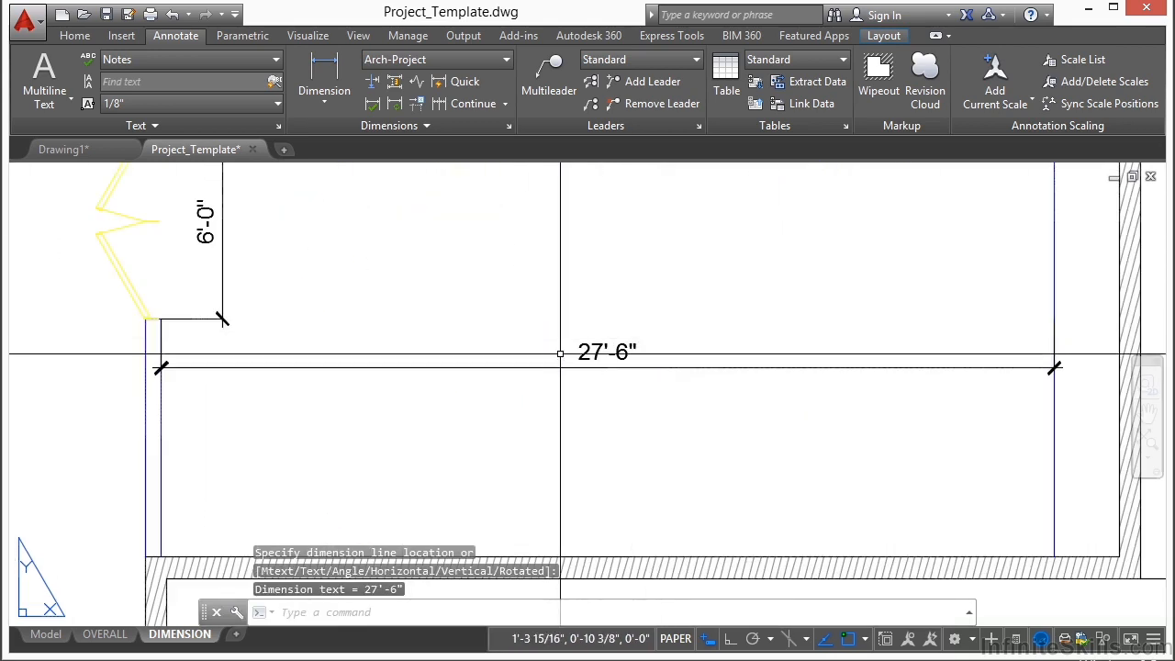
Step: Review the whole DIMENSION sheet, compare it with the OVERALL layout, and return to the DIMENSION layout
scroll(553, 353, down, 6)
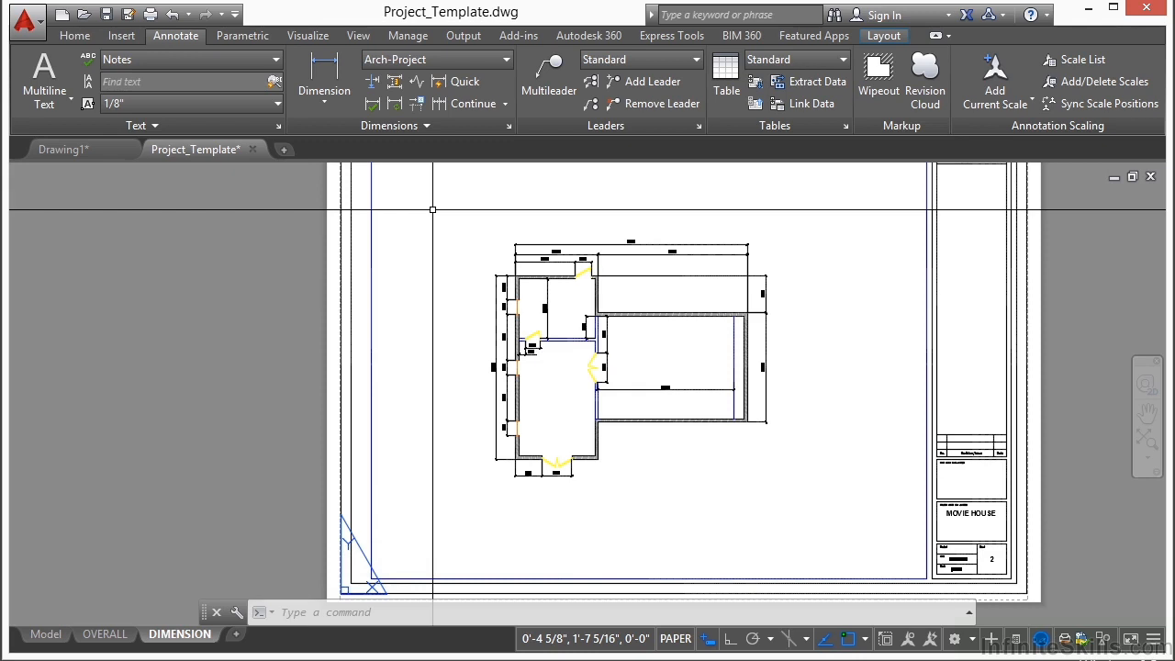
scroll(450, 326, down, 2)
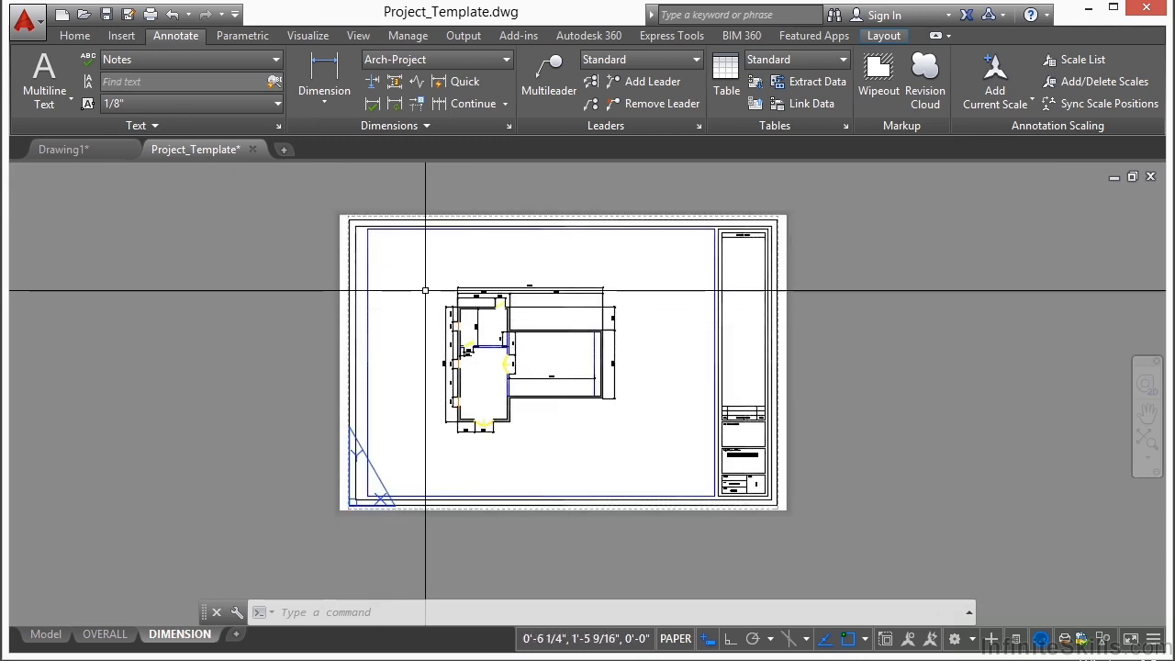
click(106, 633)
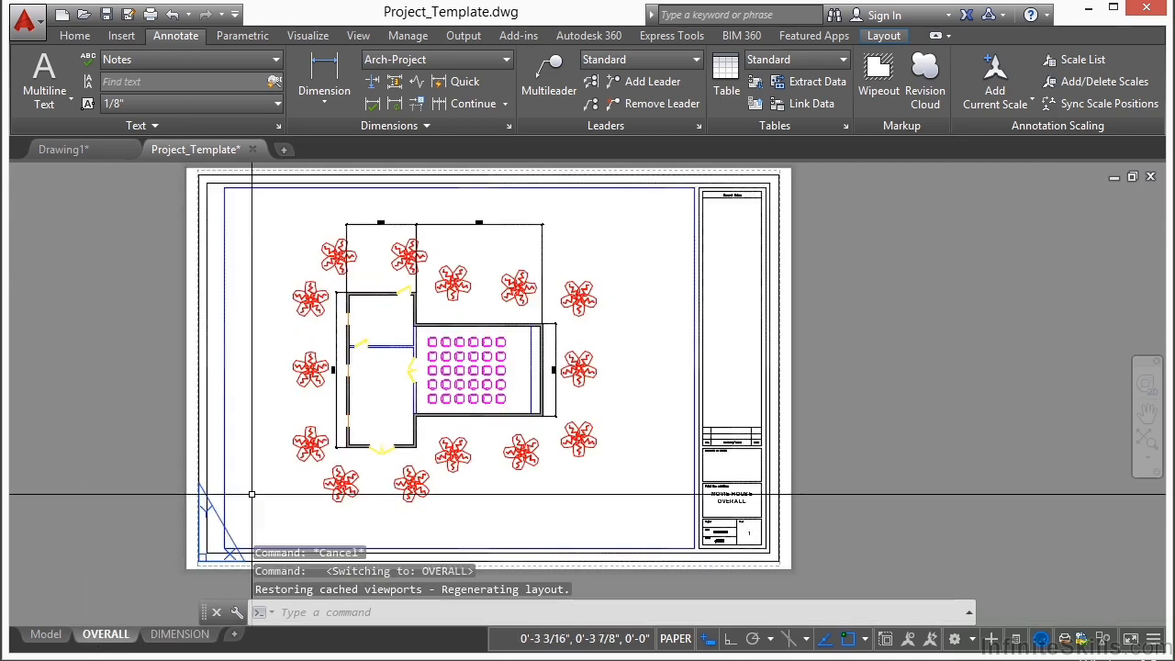
click(179, 633)
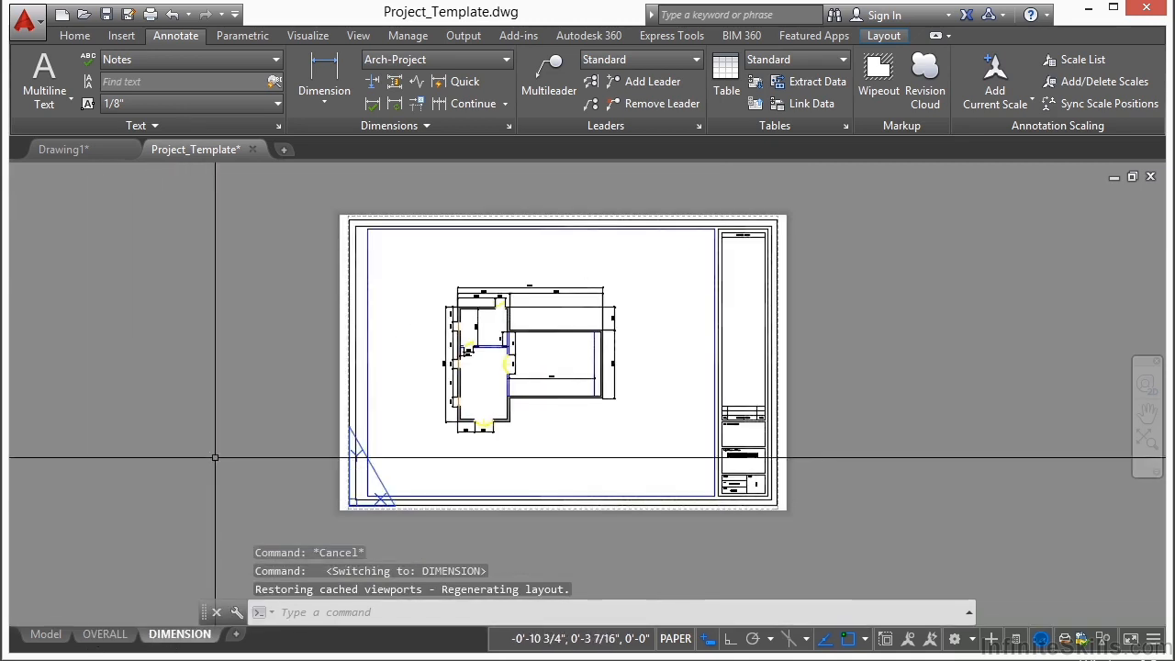